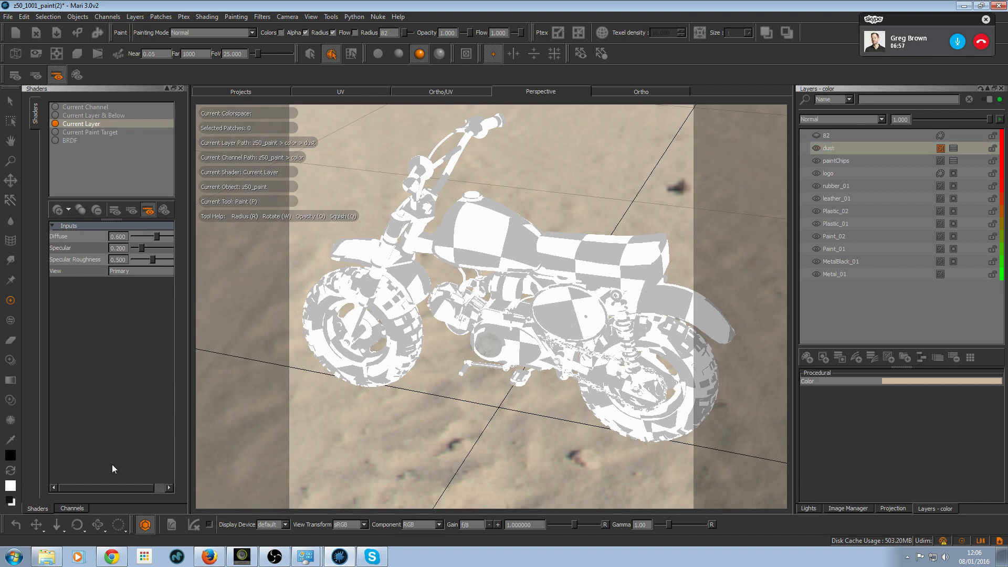
- Make color the active channel and shade the bike with the Current Channel shader
{"action": "left_click", "coordinate": [72, 508]}
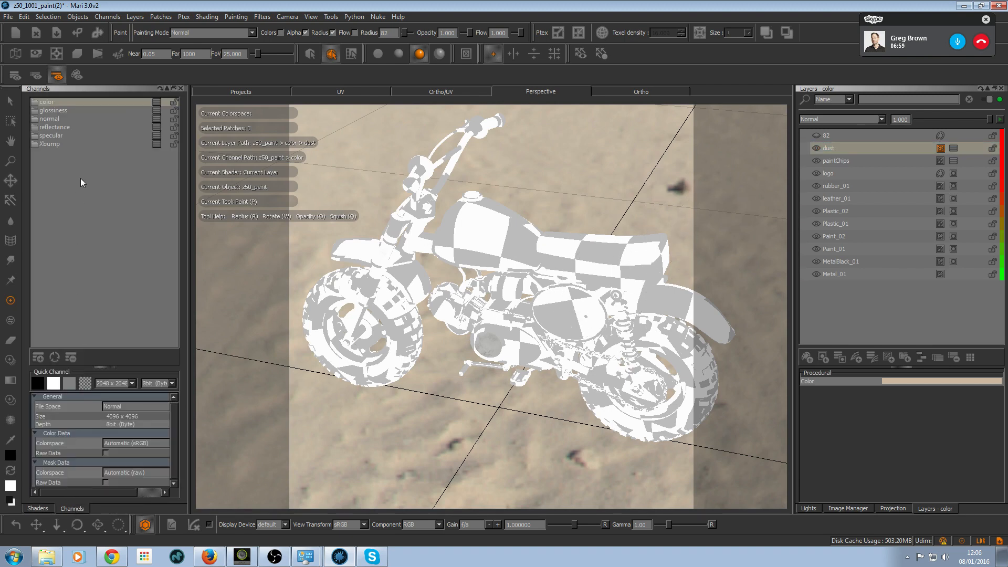
{"action": "left_click", "coordinate": [71, 100]}
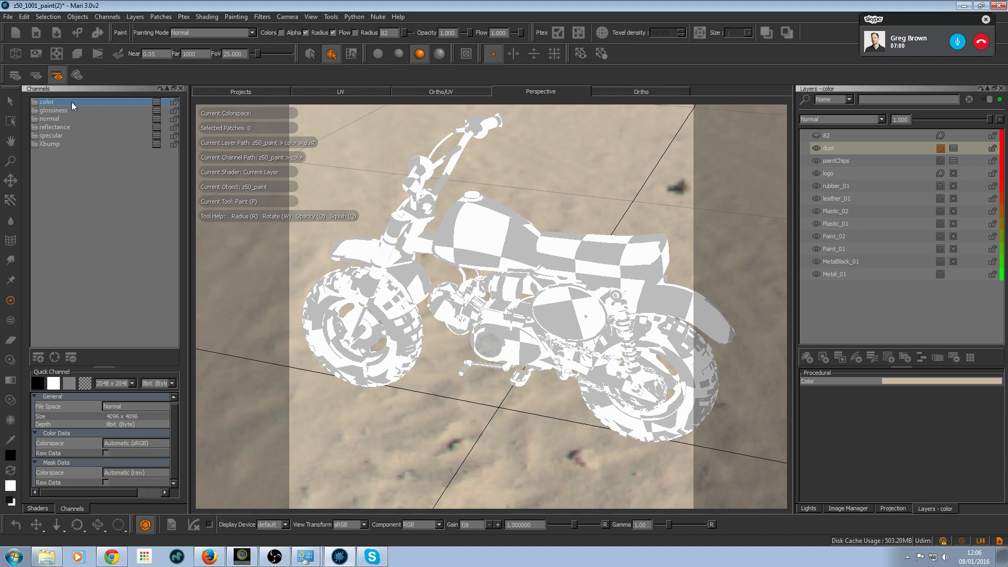
{"action": "left_click", "coordinate": [31, 508]}
{"action": "left_click", "coordinate": [103, 108]}
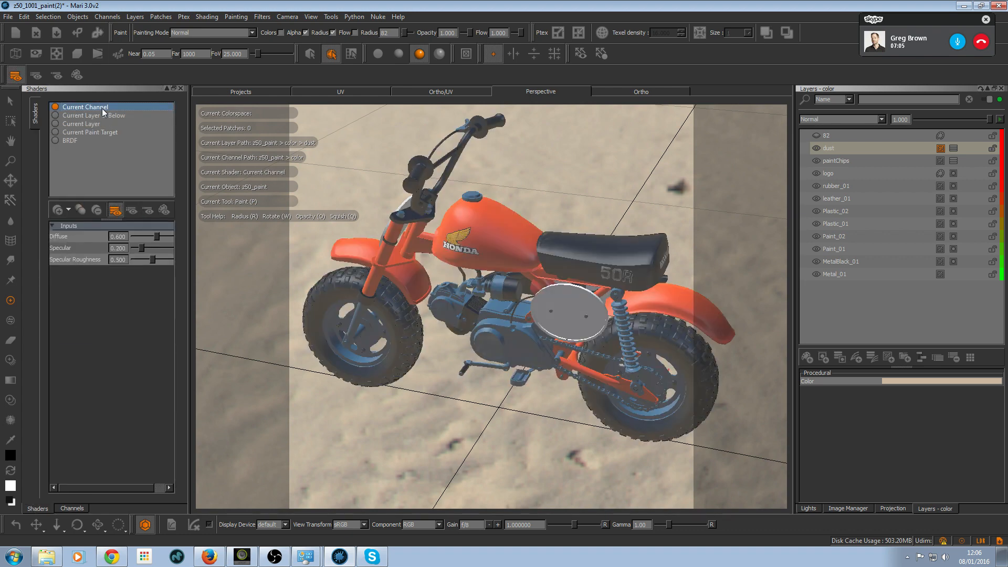
- Examine the Paint_02 and dust layers in isolation using the Current Layer shader
{"action": "left_click", "coordinate": [99, 124]}
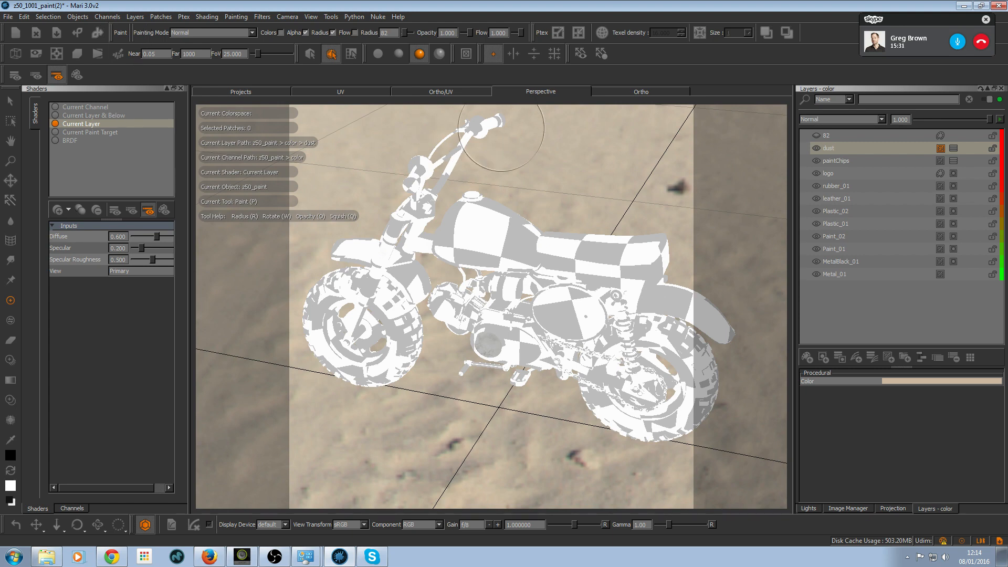
{"action": "left_click", "coordinate": [834, 236]}
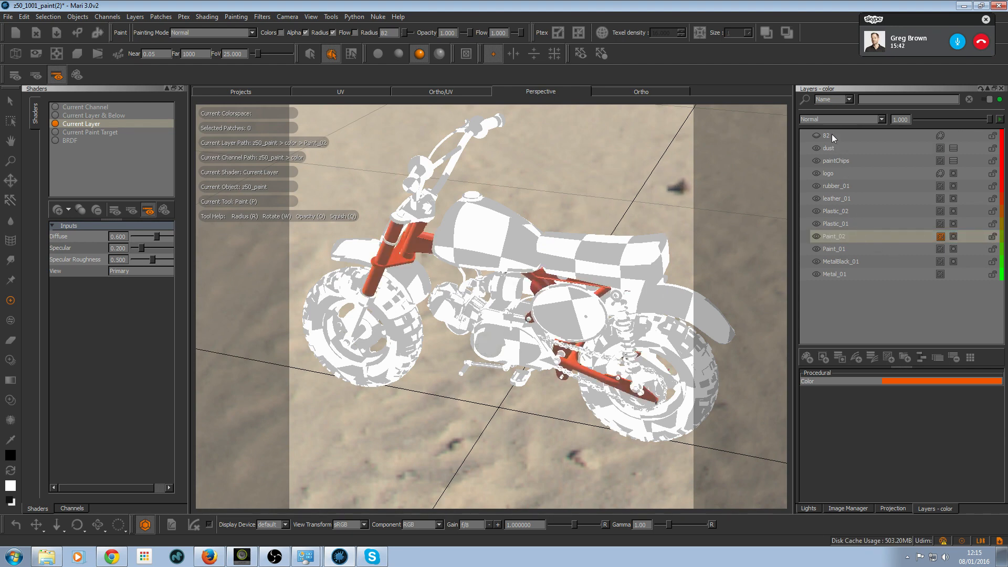
{"action": "left_click", "coordinate": [830, 147]}
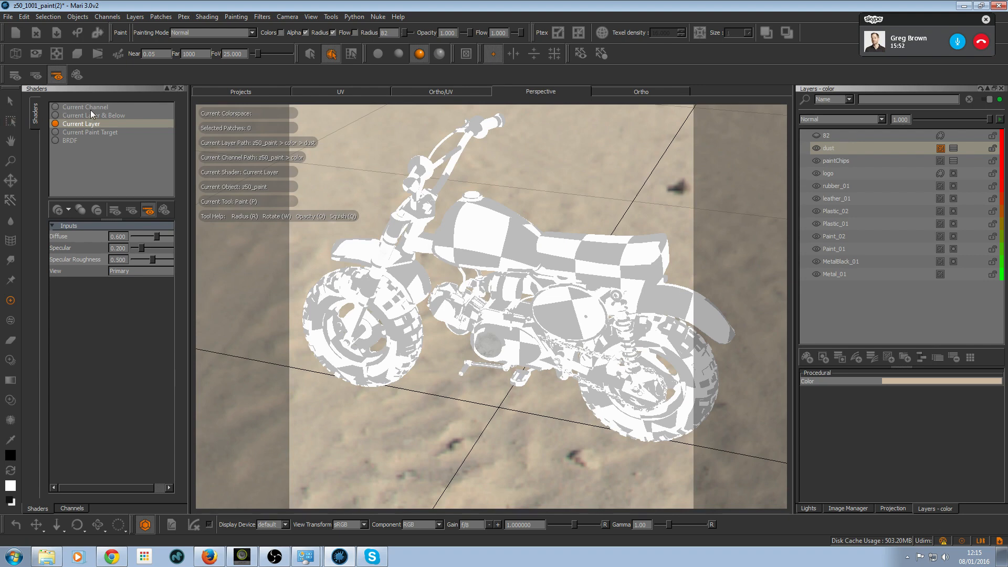
- Shade the bike with the BRDF shader and turn on the wireframe overlay
{"action": "left_click", "coordinate": [81, 139]}
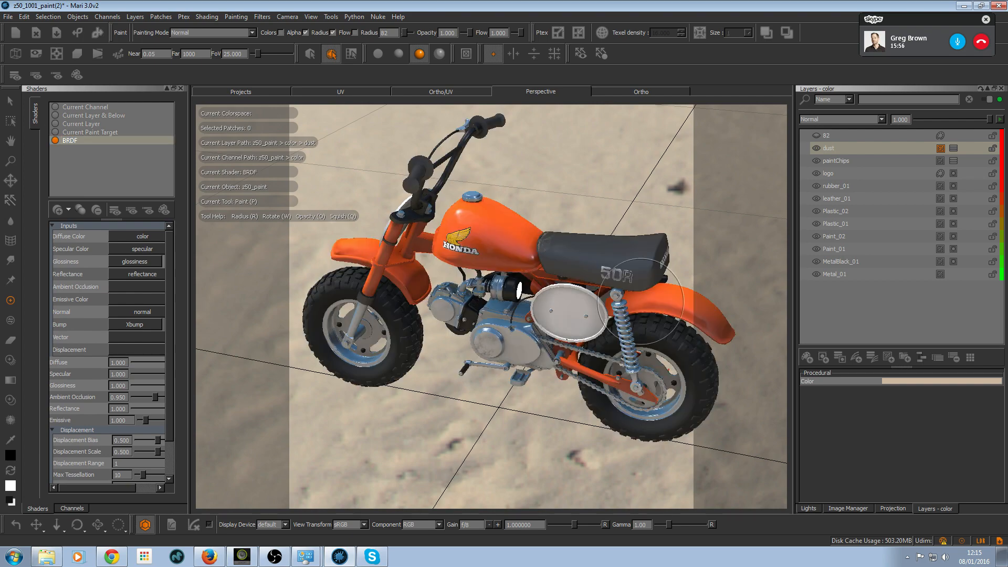
{"action": "mouse_move", "coordinate": [510, 349]}
{"action": "left_mouse_down", "text": "alt"}
{"action": "mouse_move", "coordinate": [538, 328]}
{"action": "mouse_move", "coordinate": [617, 307]}
{"action": "mouse_move", "coordinate": [606, 297]}
{"action": "left_mouse_up", "text": "alt"}
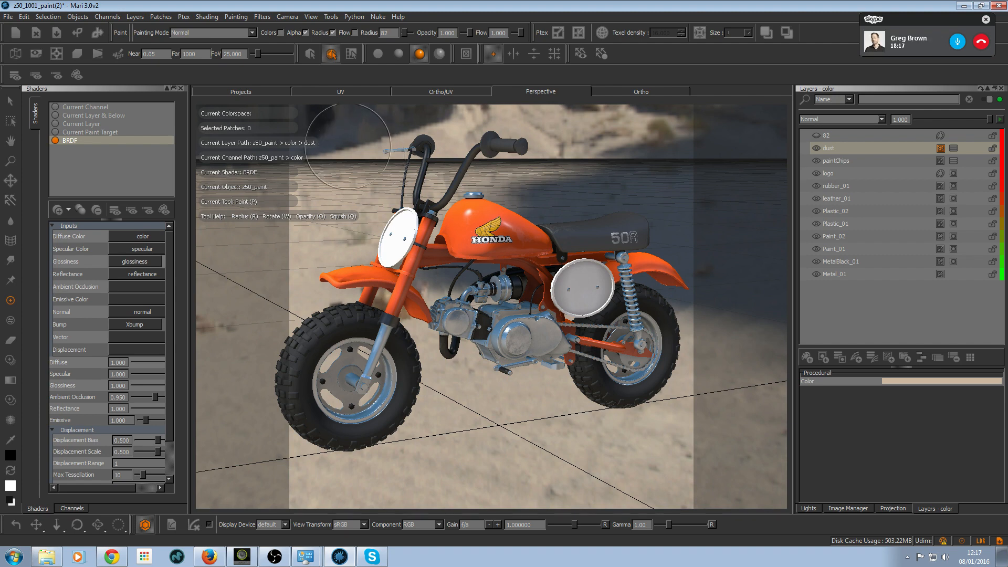
{"action": "left_click", "coordinate": [19, 51]}
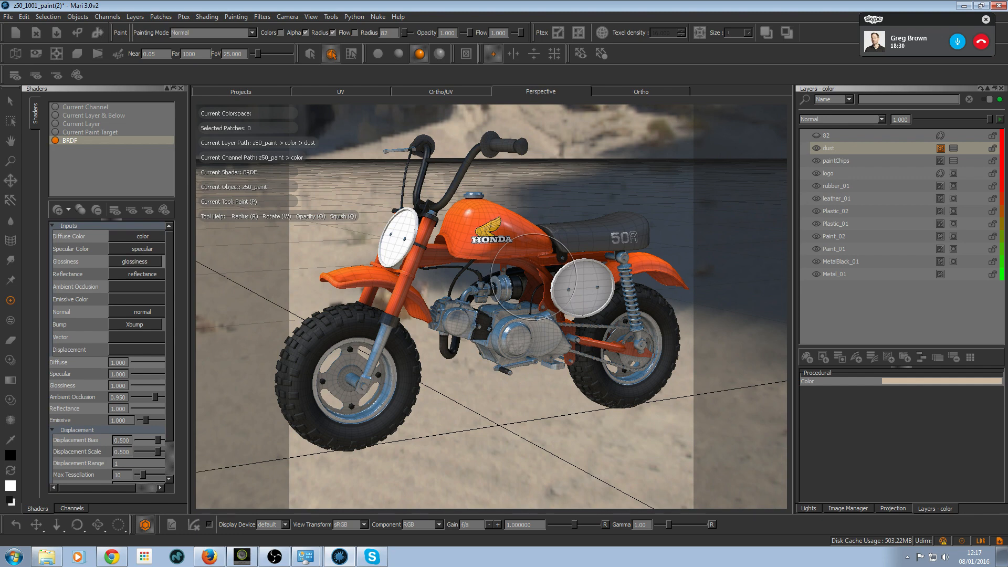
{"action": "middle_click_drag", "start_coordinate": [530, 275], "coordinate": [530, 288]}
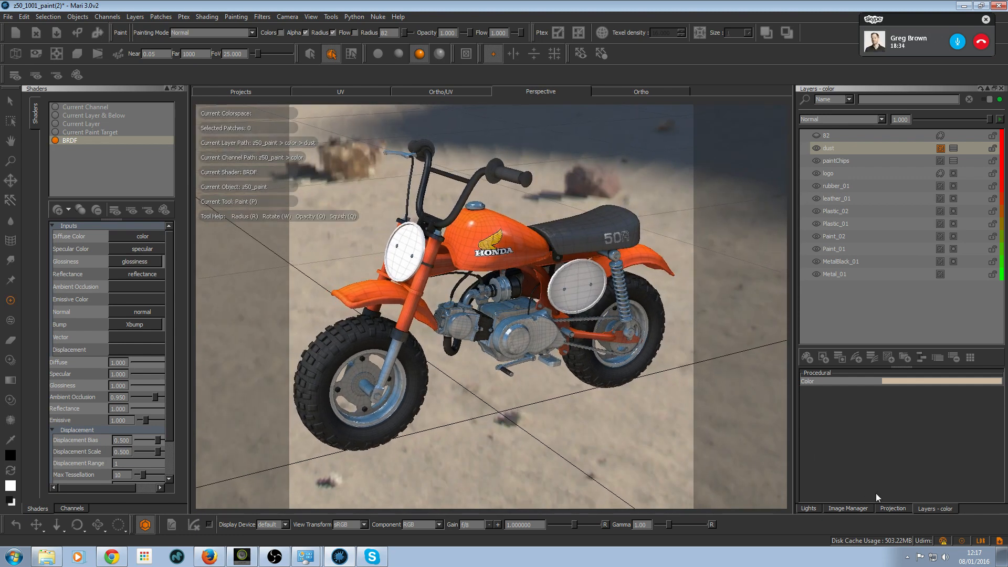
- Show the Environment light's settings and enlarge their area until the color, general, texture and animation options all fit
{"action": "left_click", "coordinate": [845, 508]}
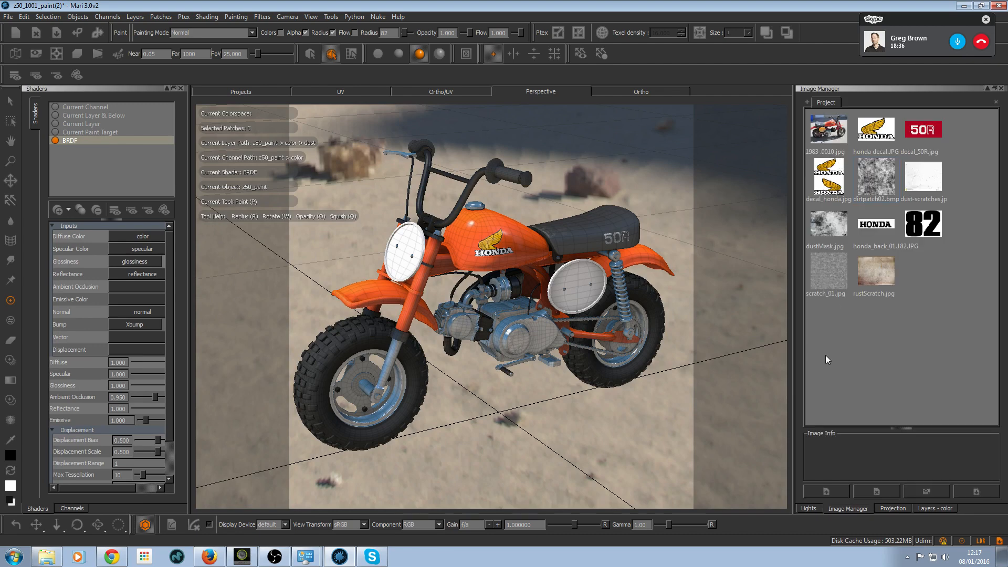
{"action": "left_click", "coordinate": [809, 508]}
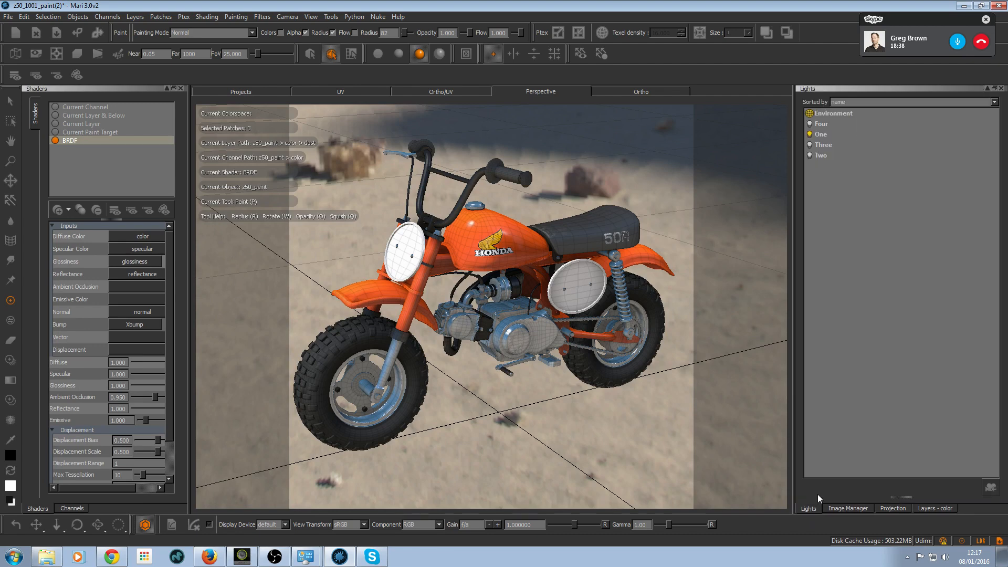
{"action": "left_click", "coordinate": [829, 134]}
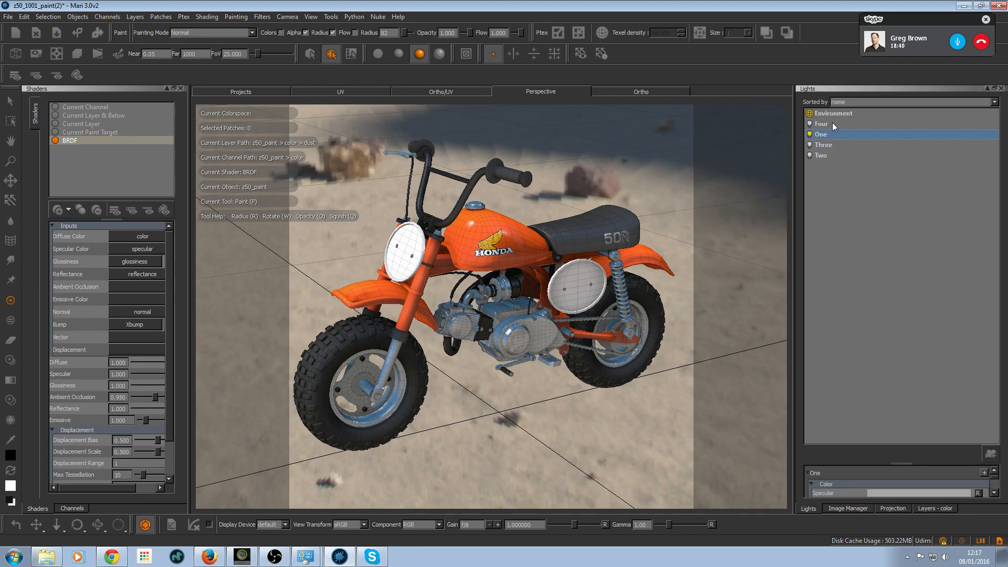
{"action": "left_click", "coordinate": [834, 114]}
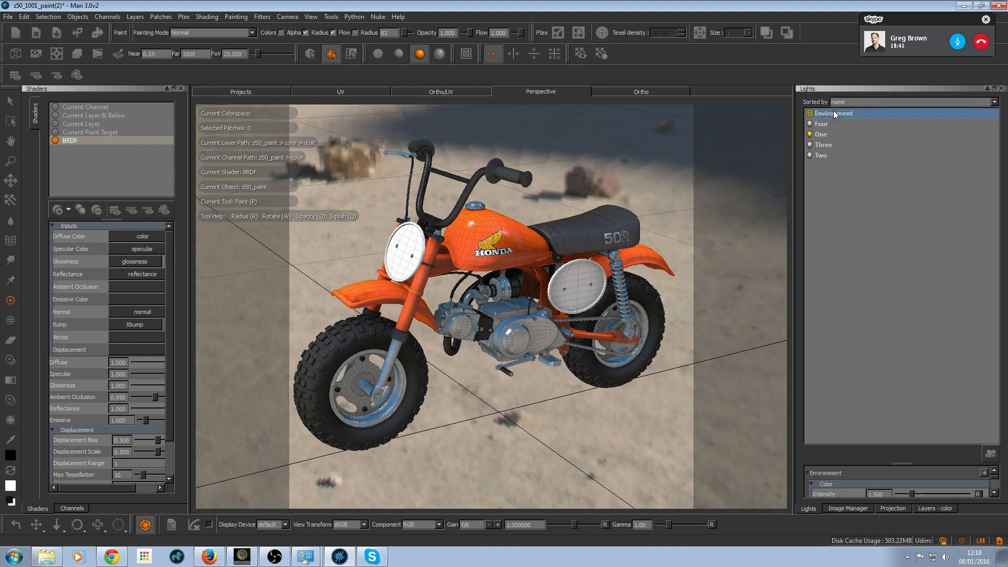
{"action": "left_click_drag", "start_coordinate": [901, 463], "coordinate": [902, 202]}
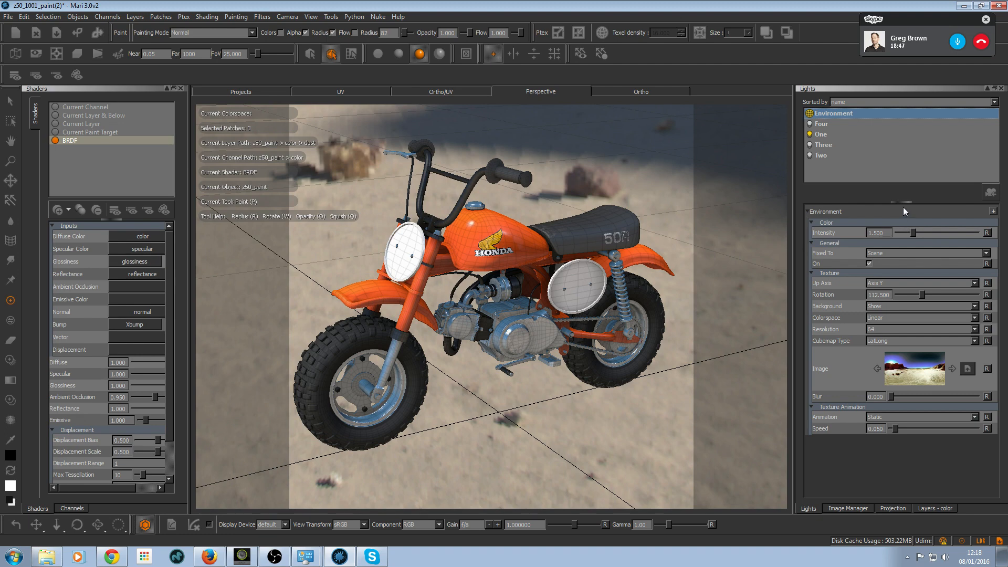
{"action": "left_click_drag", "start_coordinate": [903, 206], "coordinate": [904, 219]}
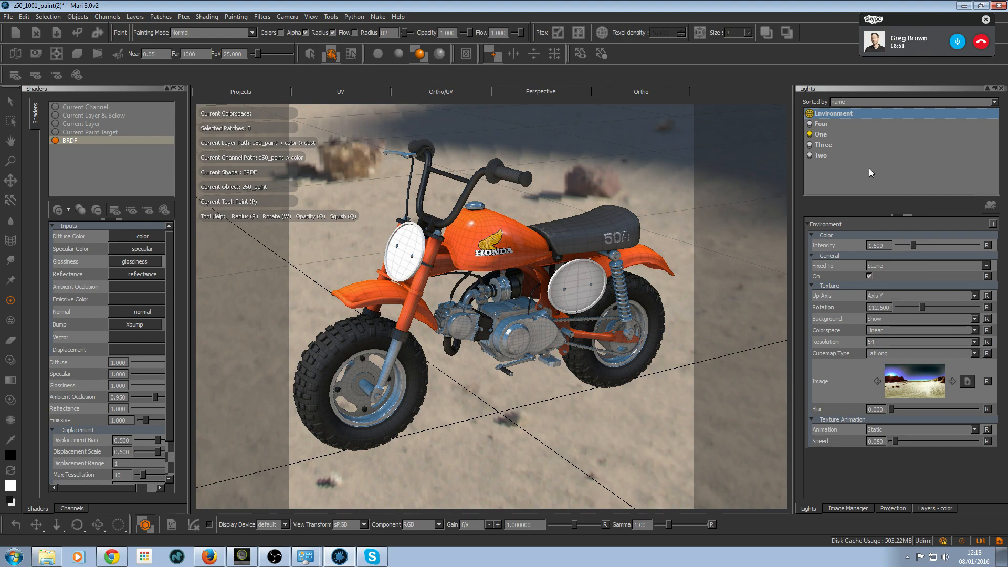
- Cycle through the Environment light's images, viewing the bike under different ones, and stop at the white building with a lawn
{"action": "left_click_drag", "start_coordinate": [685, 329], "coordinate": [678, 282], "text": "alt"}
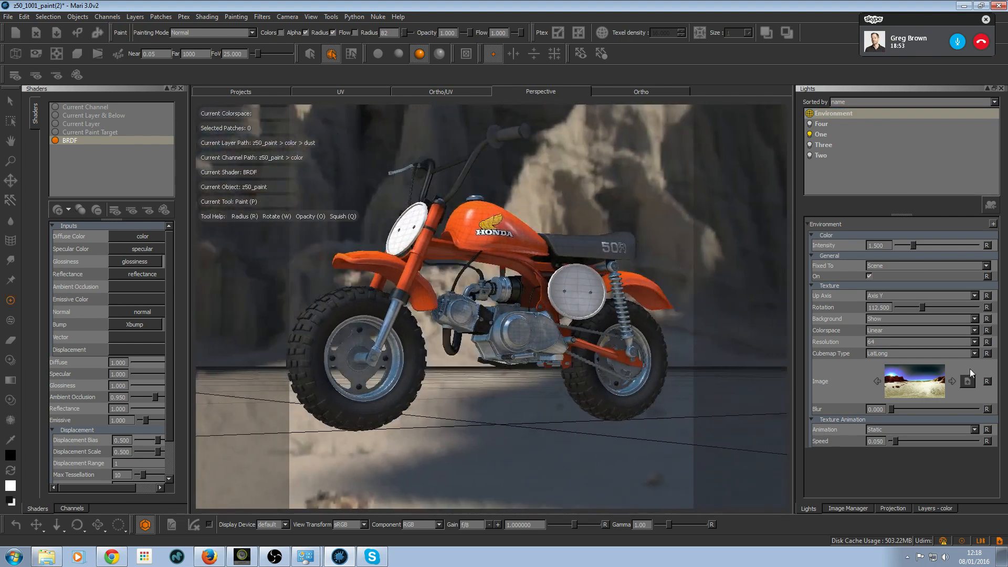
{"action": "left_click", "coordinate": [952, 382]}
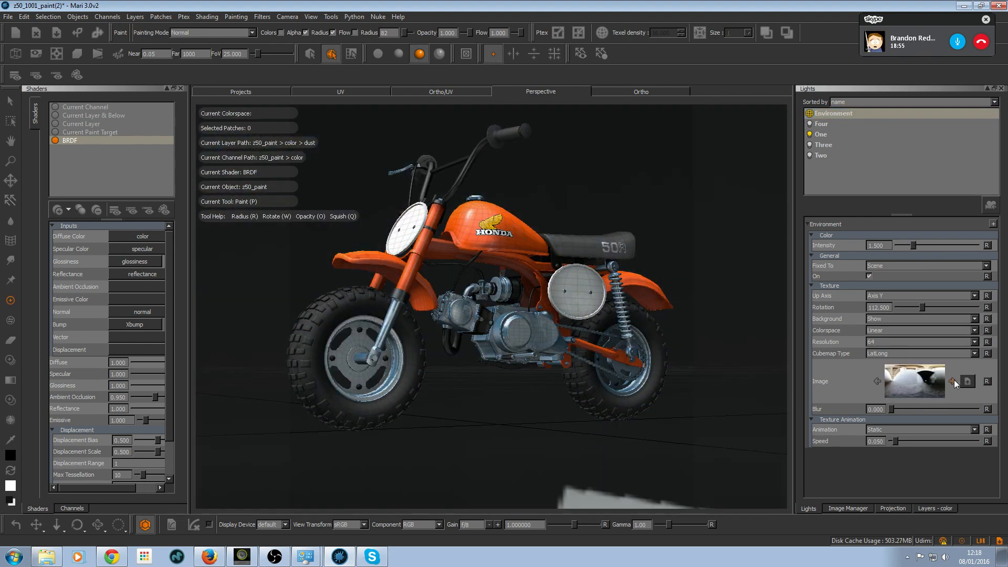
{"action": "left_click_drag", "start_coordinate": [490, 274], "coordinate": [750, 312], "text": "alt"}
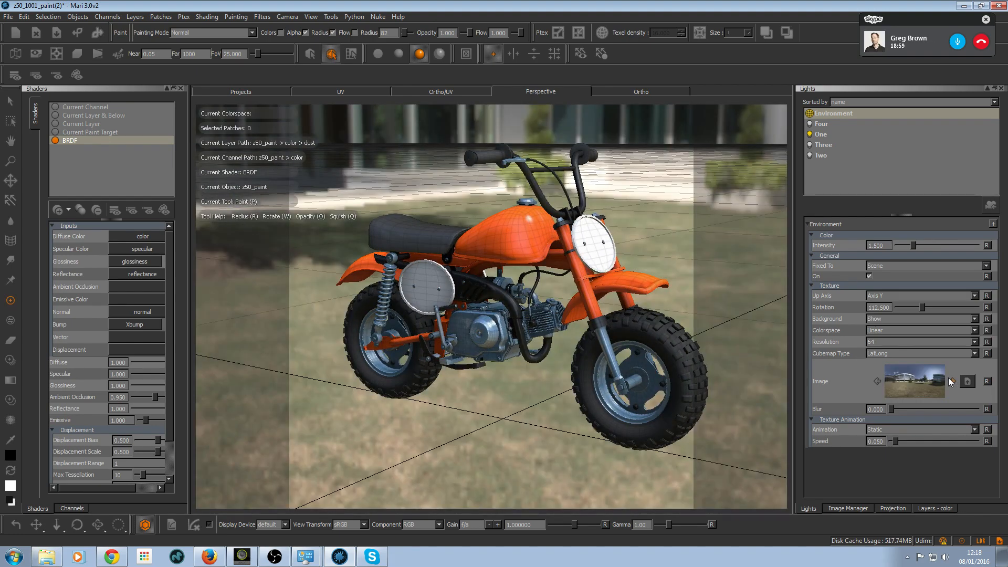
{"action": "left_click", "coordinate": [951, 382]}
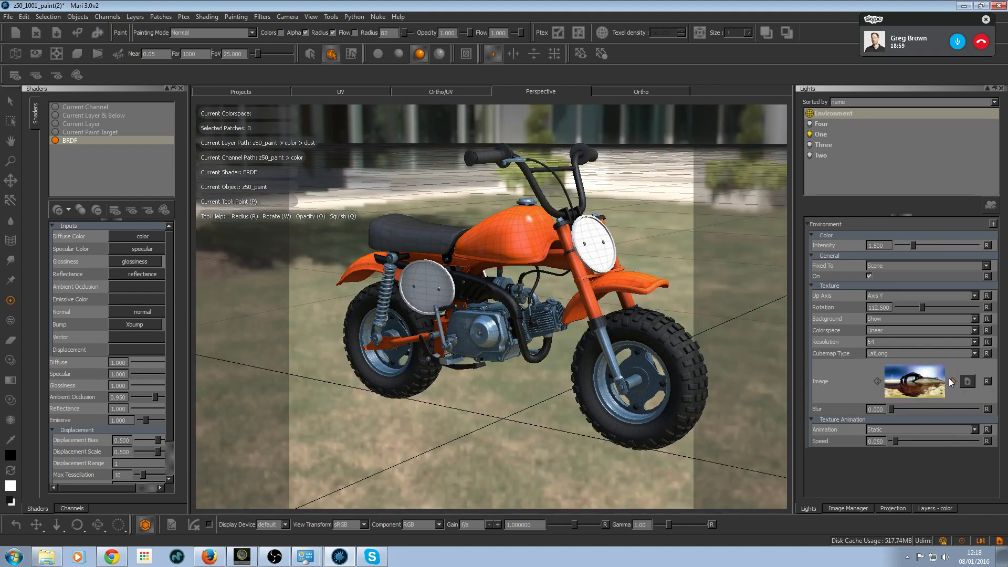
{"action": "left_click_drag", "start_coordinate": [575, 288], "coordinate": [414, 291], "text": "alt"}
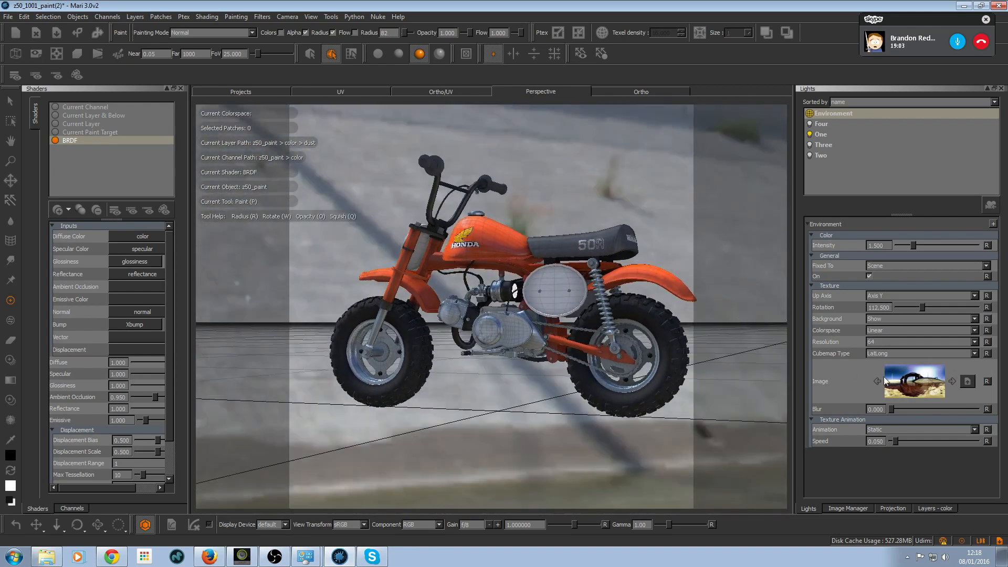
{"action": "left_click", "coordinate": [953, 379]}
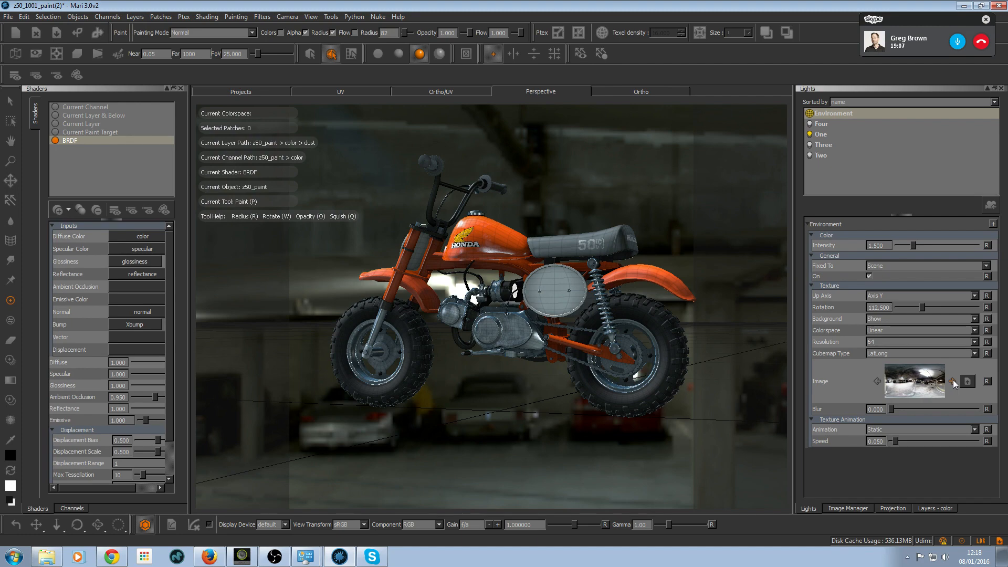
{"action": "left_click", "coordinate": [952, 380]}
{"action": "left_click_drag", "start_coordinate": [562, 299], "coordinate": [686, 299], "text": "alt"}
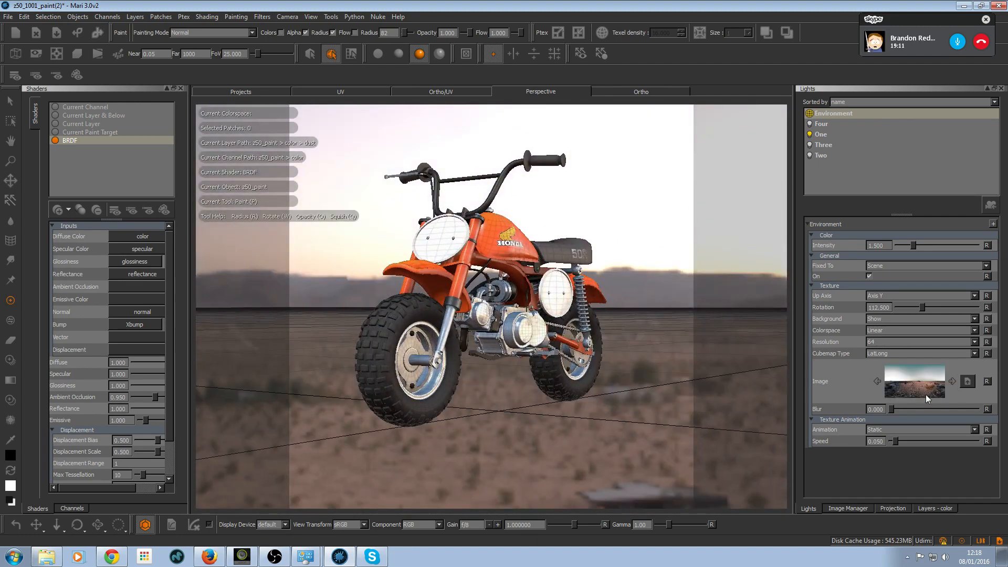
{"action": "left_click", "coordinate": [952, 379]}
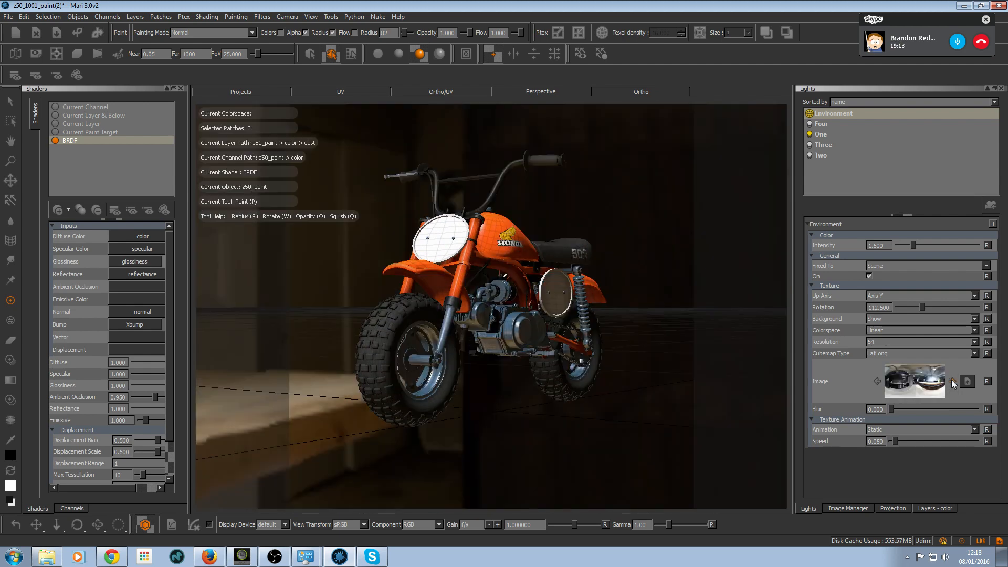
{"action": "left_click", "coordinate": [951, 379]}
{"action": "left_click", "coordinate": [951, 380]}
{"action": "left_click", "coordinate": [951, 379]}
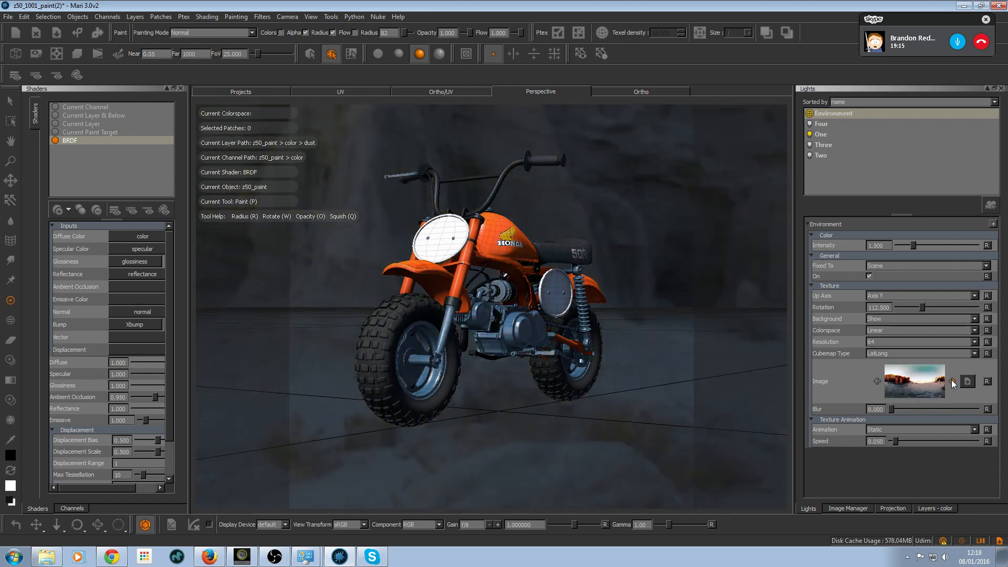
{"action": "left_click", "coordinate": [951, 380]}
{"action": "left_click", "coordinate": [951, 380]}
{"action": "left_click", "coordinate": [952, 380]}
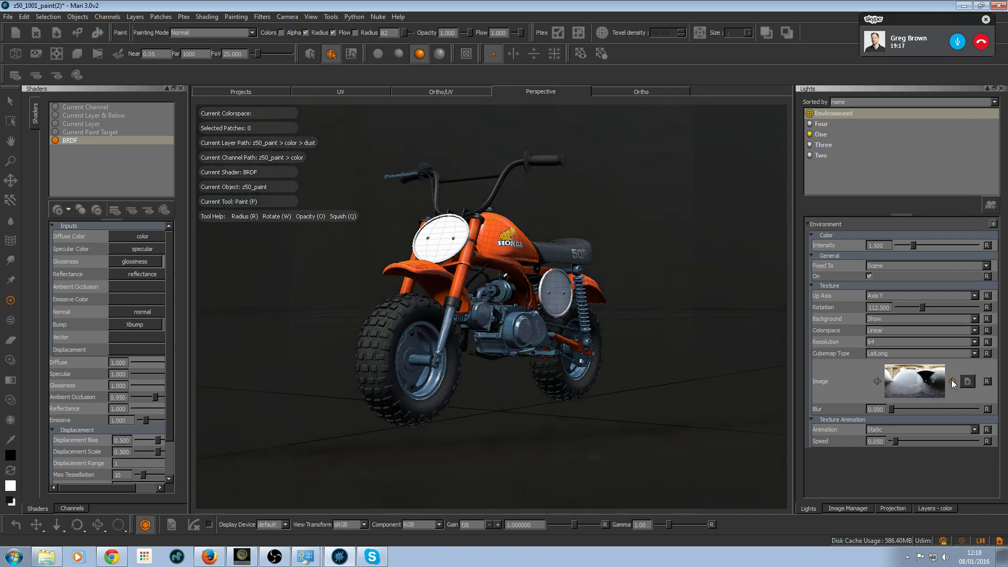
{"action": "left_click", "coordinate": [951, 380]}
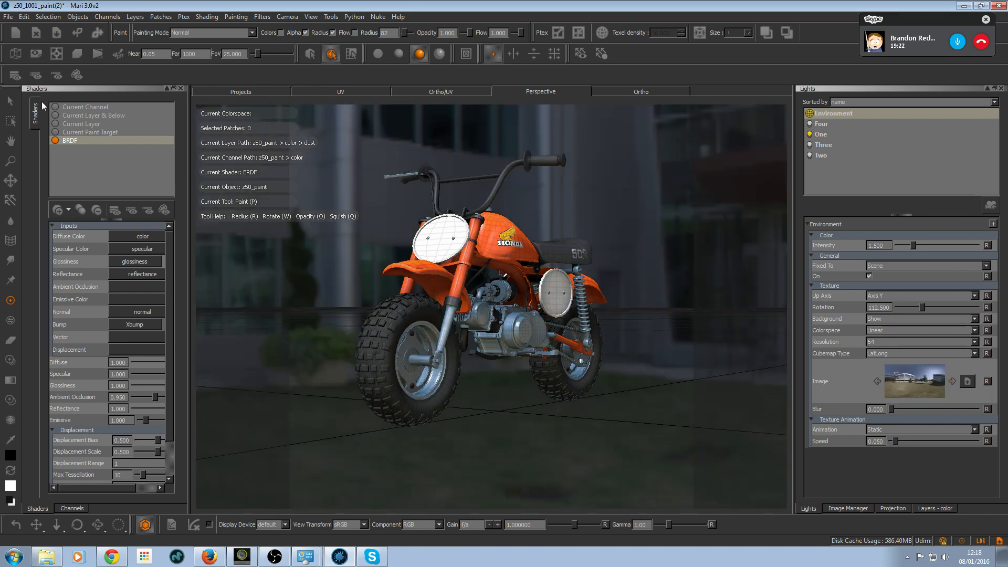
- Turn off the wireframe overlay and rotate light One to a new position around the bike
{"action": "left_click", "coordinate": [13, 50]}
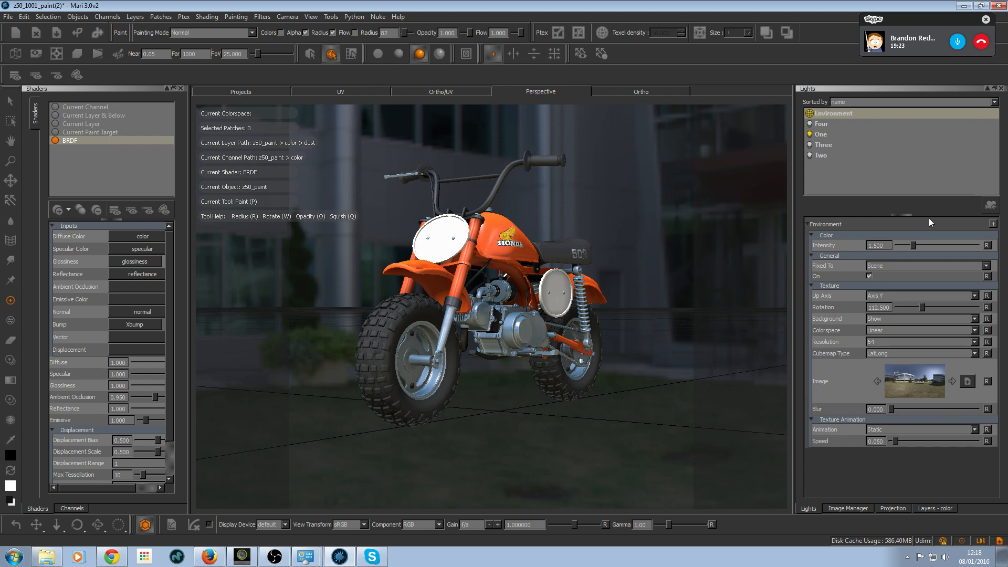
{"action": "left_click", "coordinate": [852, 134]}
{"action": "left_click_drag", "start_coordinate": [591, 344], "coordinate": [495, 369], "text": "alt"}
{"action": "mouse_move", "coordinate": [890, 330]}
{"action": "left_mouse_down"}
{"action": "mouse_move", "coordinate": [909, 323]}
{"action": "mouse_move", "coordinate": [905, 350]}
{"action": "mouse_move", "coordinate": [914, 319]}
{"action": "left_mouse_up"}
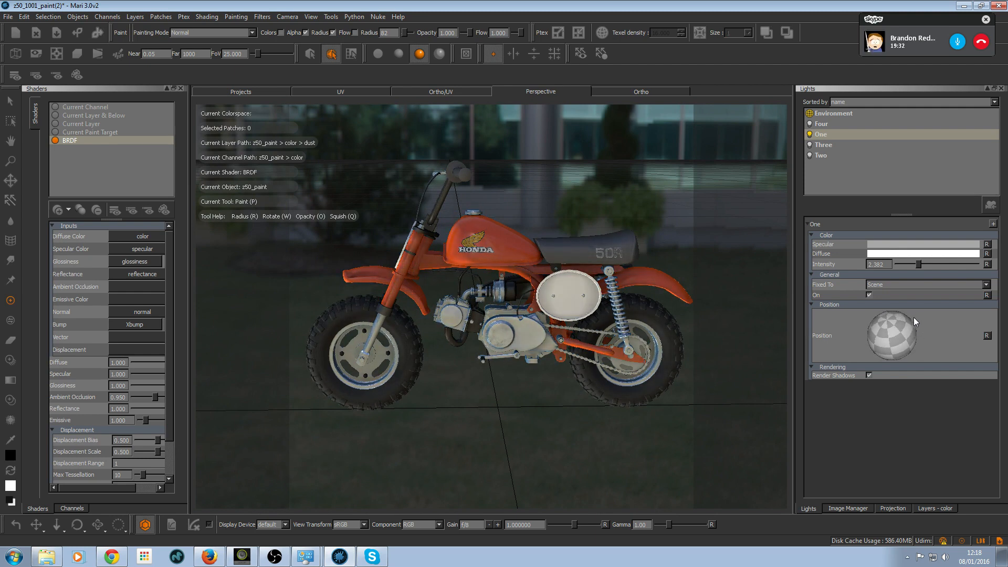
{"action": "left_click", "coordinate": [845, 113]}
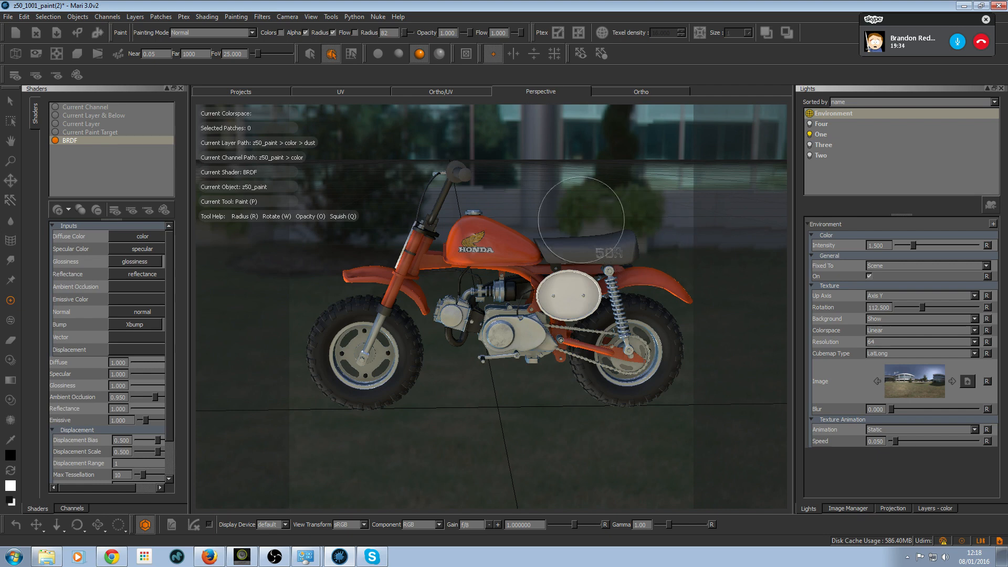
{"action": "left_click_drag", "start_coordinate": [619, 231], "coordinate": [645, 213], "text": "alt"}
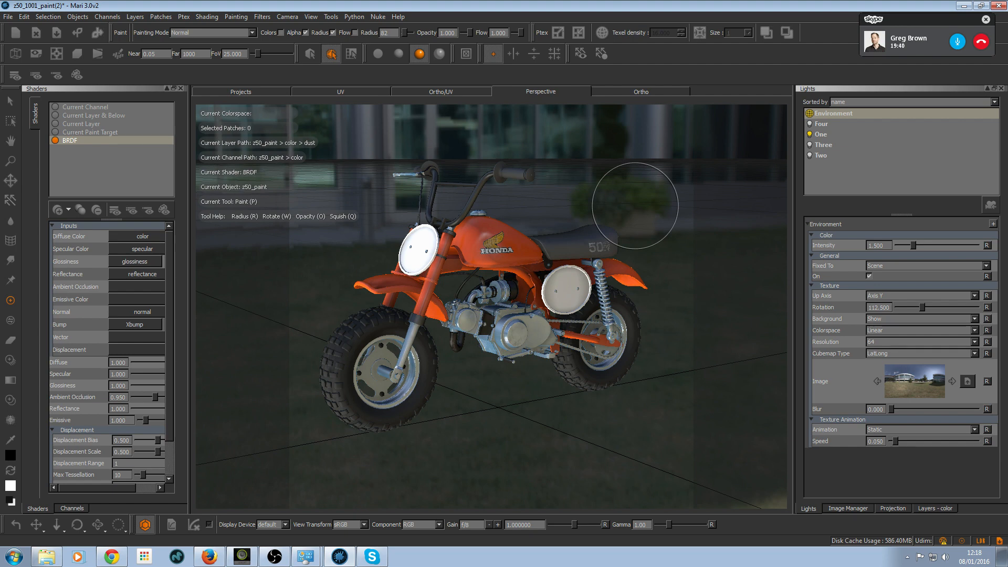
- Examine the bike's UV layout with and without the wireframe overlay, and view the list of projects
{"action": "left_click", "coordinate": [346, 93]}
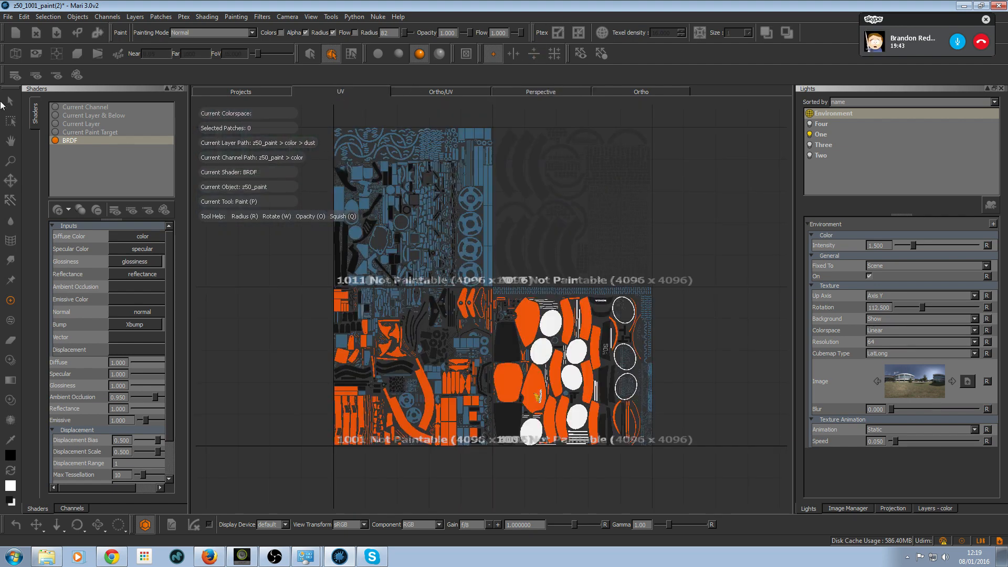
{"action": "left_click", "coordinate": [16, 55]}
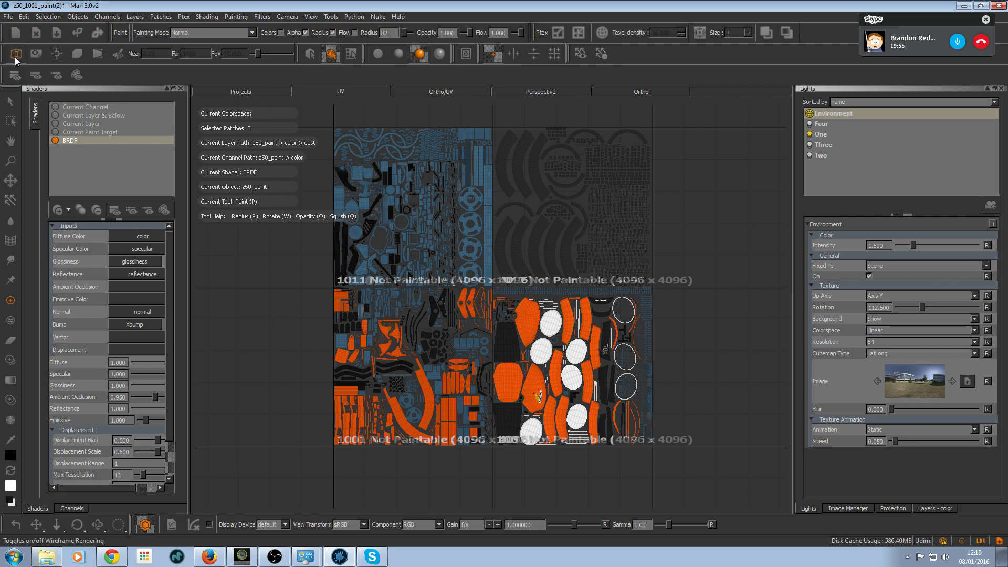
{"action": "left_click", "coordinate": [16, 58]}
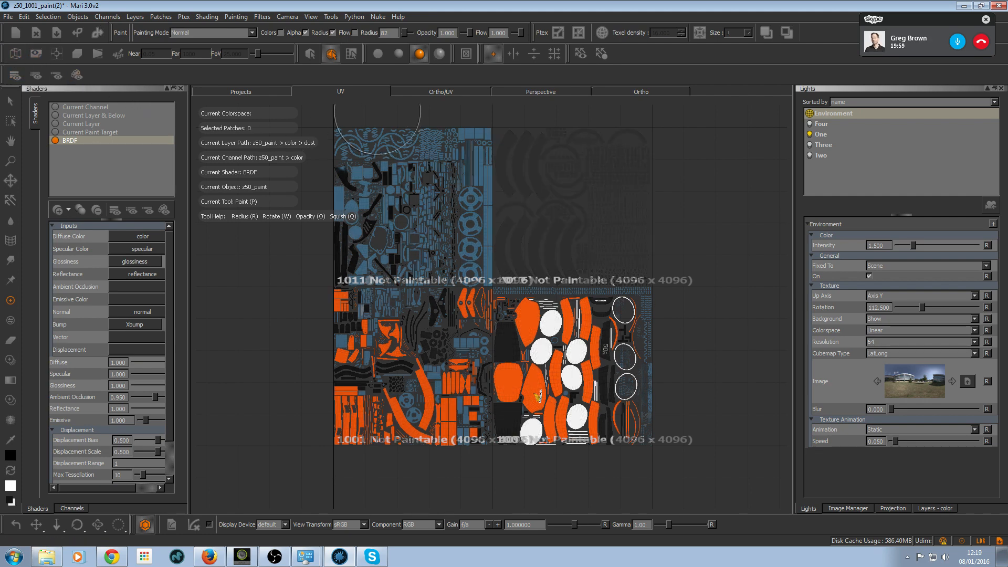
{"action": "left_click", "coordinate": [262, 90]}
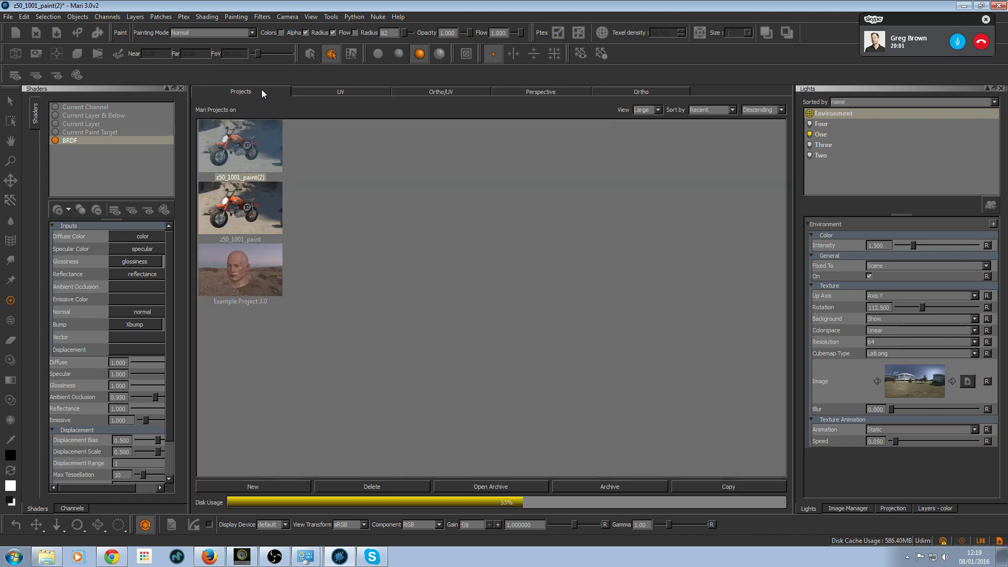
- Return to the bike's perspective view and show the channel list together with the color channel's layers
{"action": "left_click", "coordinate": [523, 93]}
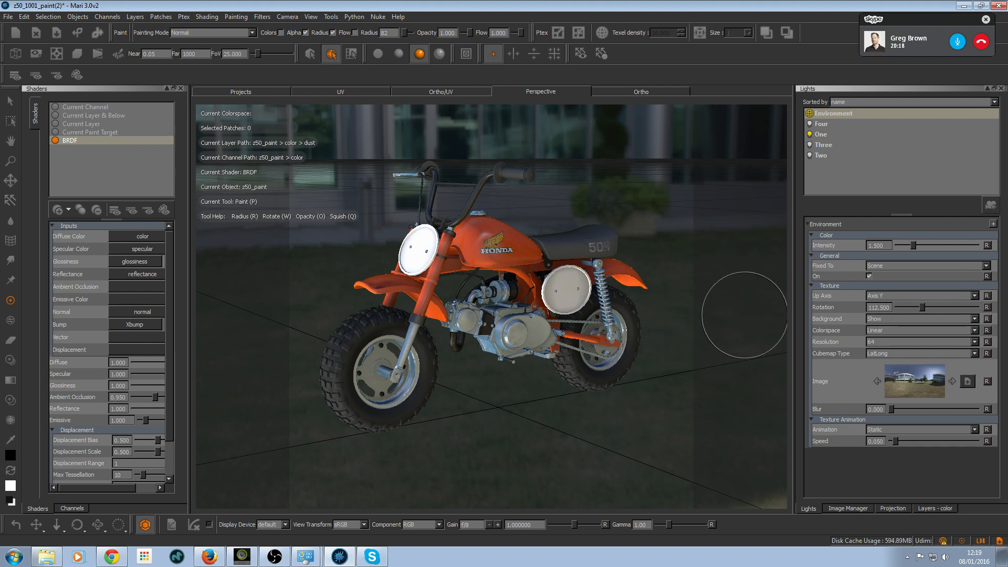
{"action": "left_click_drag", "start_coordinate": [720, 307], "coordinate": [720, 315], "text": "alt"}
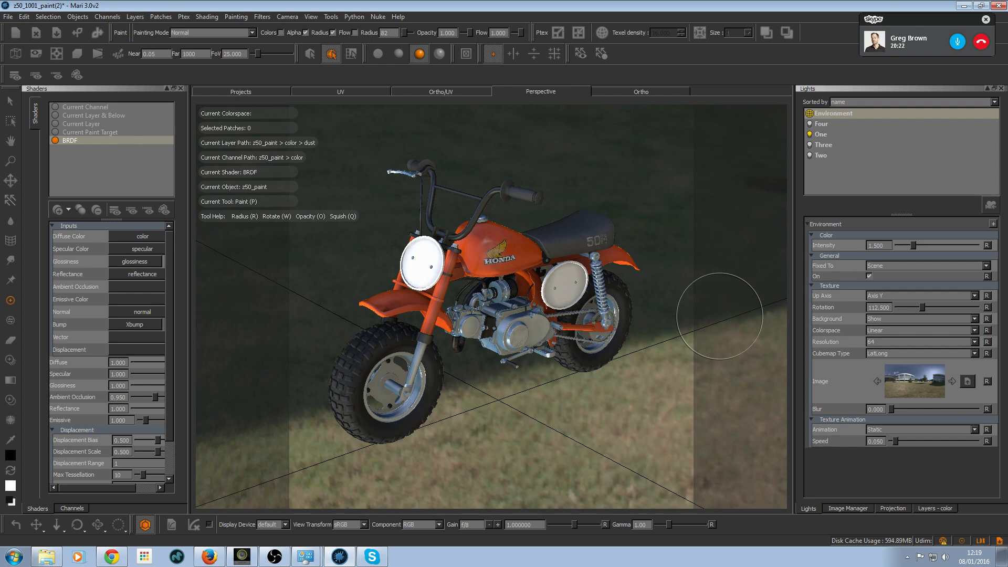
{"action": "left_click", "coordinate": [71, 508]}
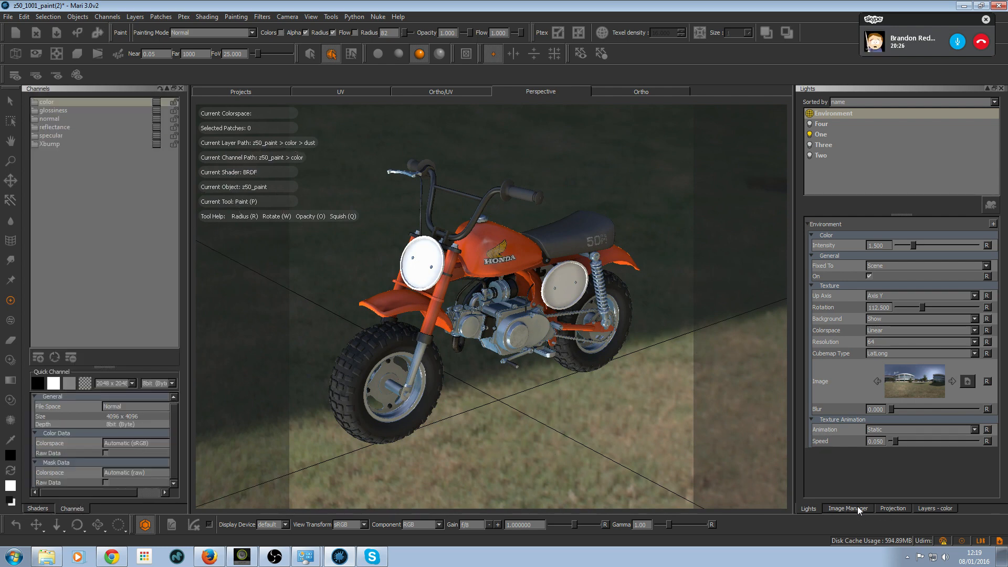
{"action": "left_click", "coordinate": [927, 509]}
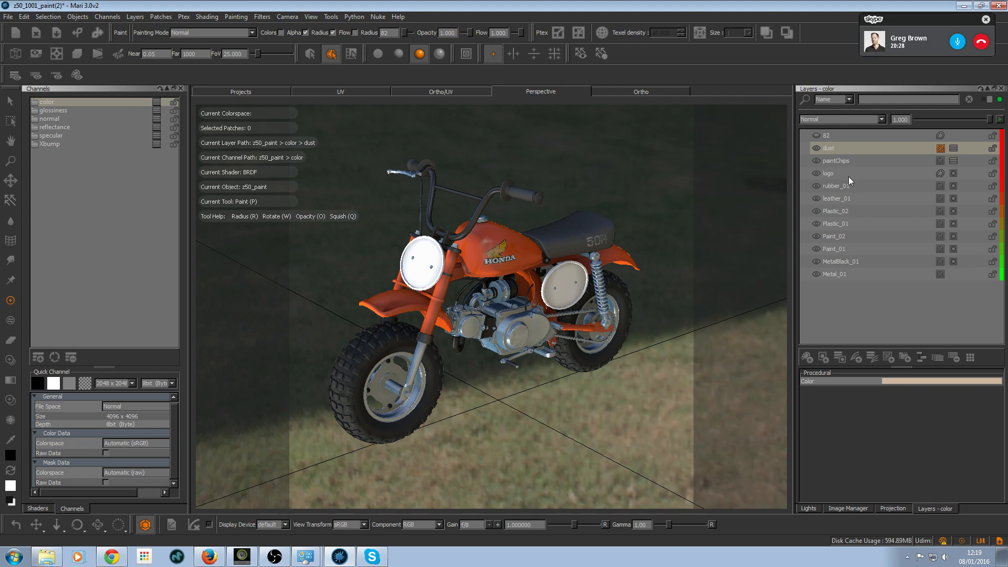
- Select the dust and rubber_01 layers in turn, review the BRDF shader's inputs, and return to the channel list
{"action": "left_click", "coordinate": [817, 151]}
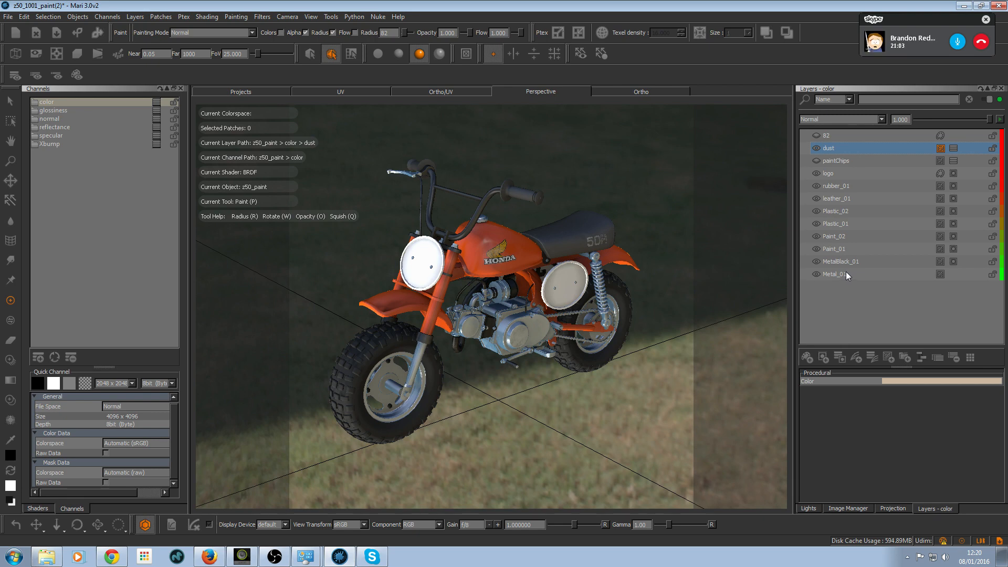
{"action": "left_click", "coordinate": [839, 185]}
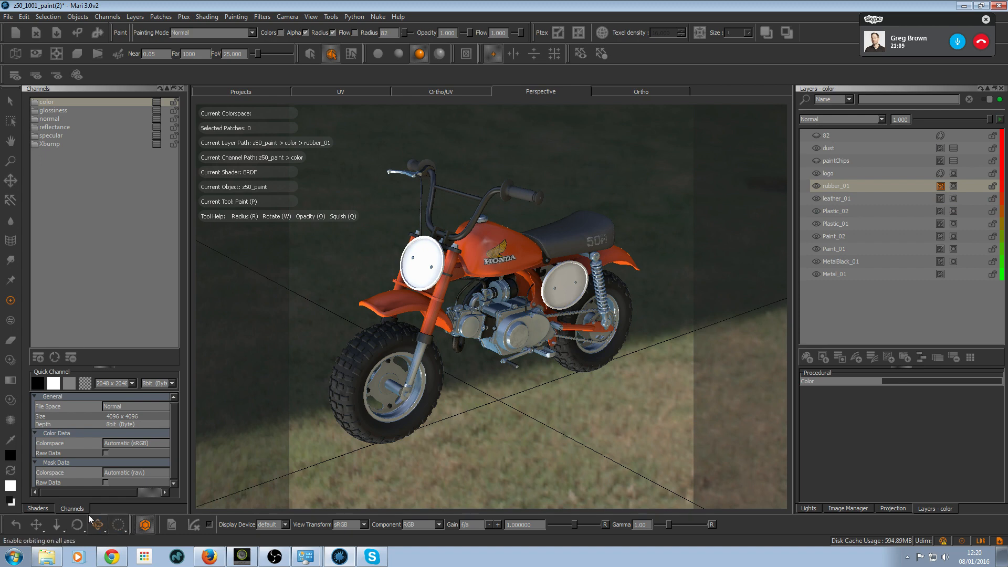
{"action": "left_click", "coordinate": [38, 508]}
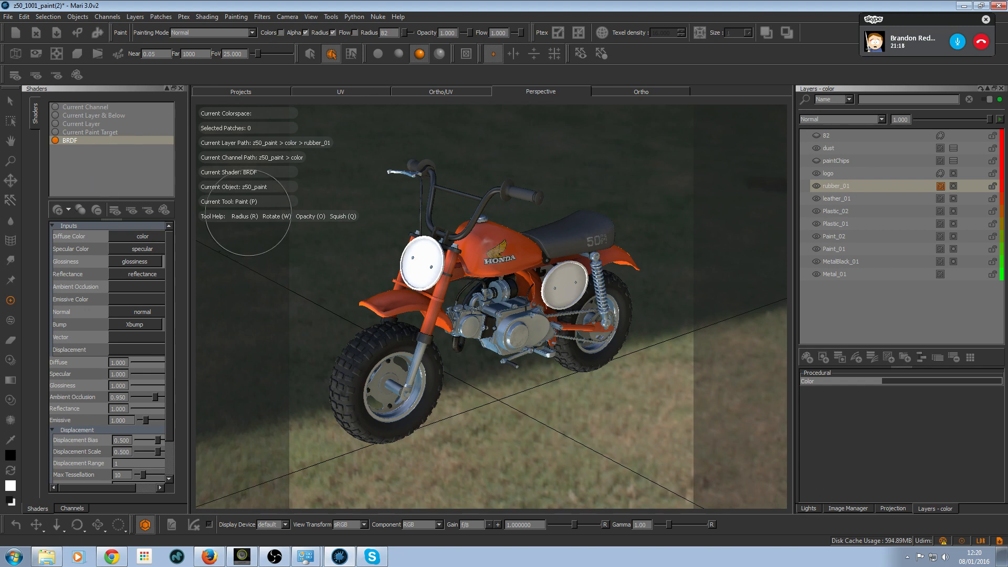
{"action": "left_click", "coordinate": [73, 508]}
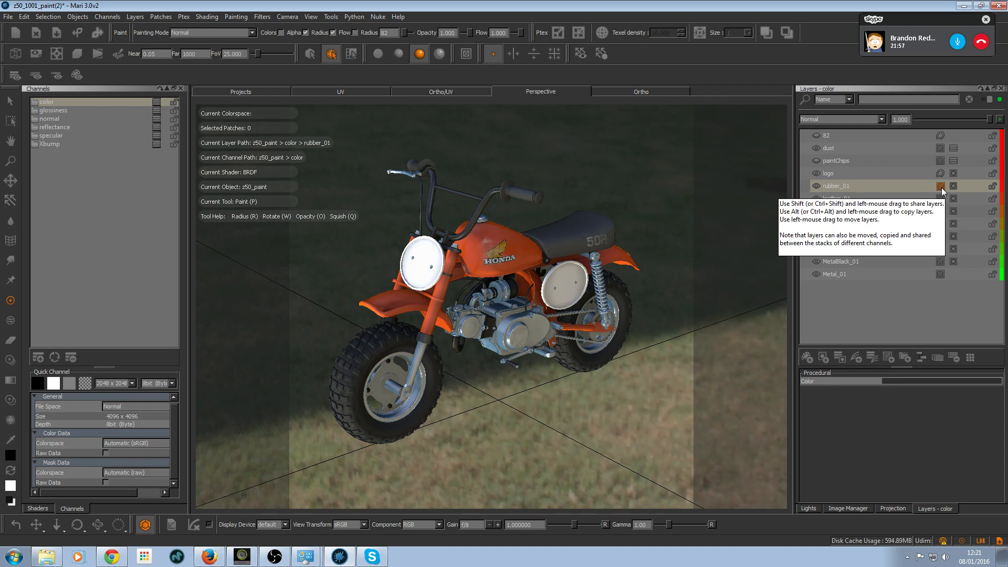
- Try a teal procedural color on the Paint_01 layer, previewing it on the fuel tank, and discard the change
{"action": "left_click", "coordinate": [941, 187]}
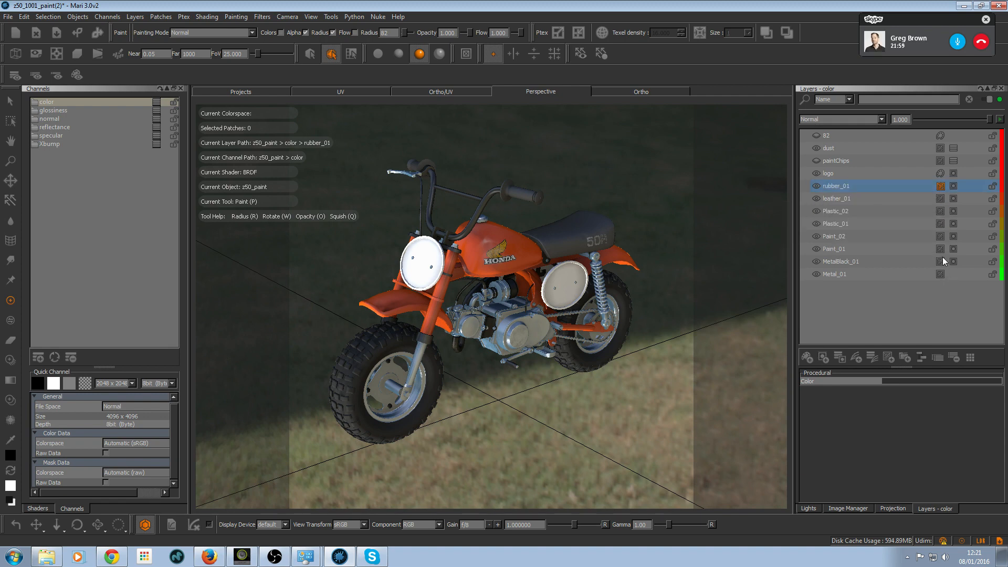
{"action": "left_click", "coordinate": [898, 253]}
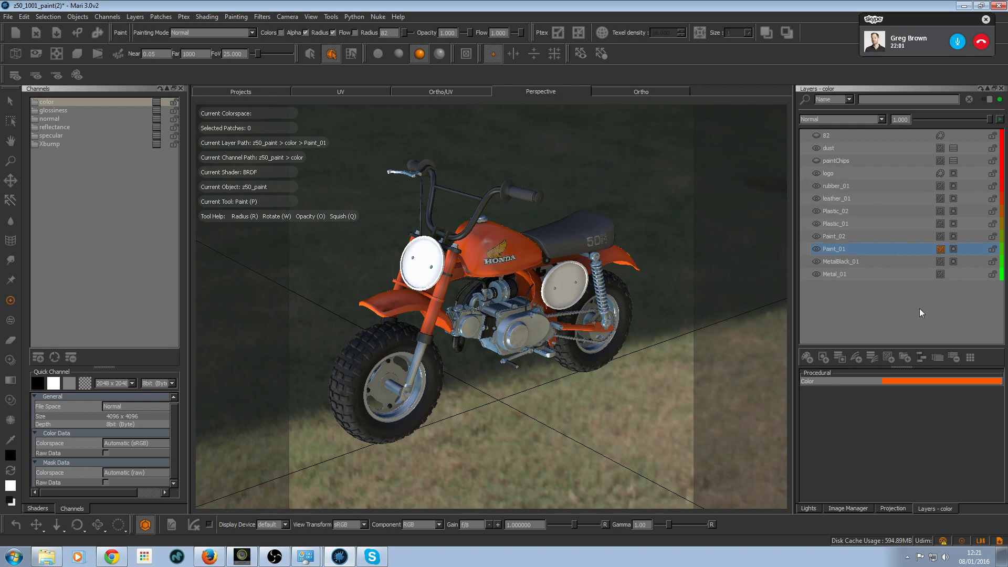
{"action": "left_click", "coordinate": [898, 379]}
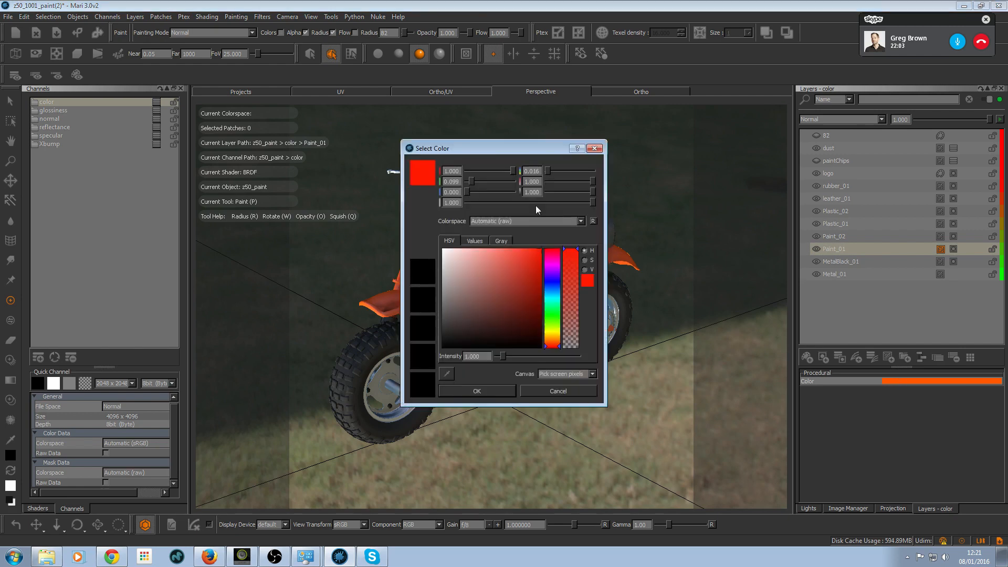
{"action": "left_click_drag", "start_coordinate": [515, 147], "coordinate": [755, 111]}
{"action": "left_click_drag", "start_coordinate": [720, 258], "coordinate": [794, 297]}
{"action": "left_click_drag", "start_coordinate": [787, 236], "coordinate": [790, 268]}
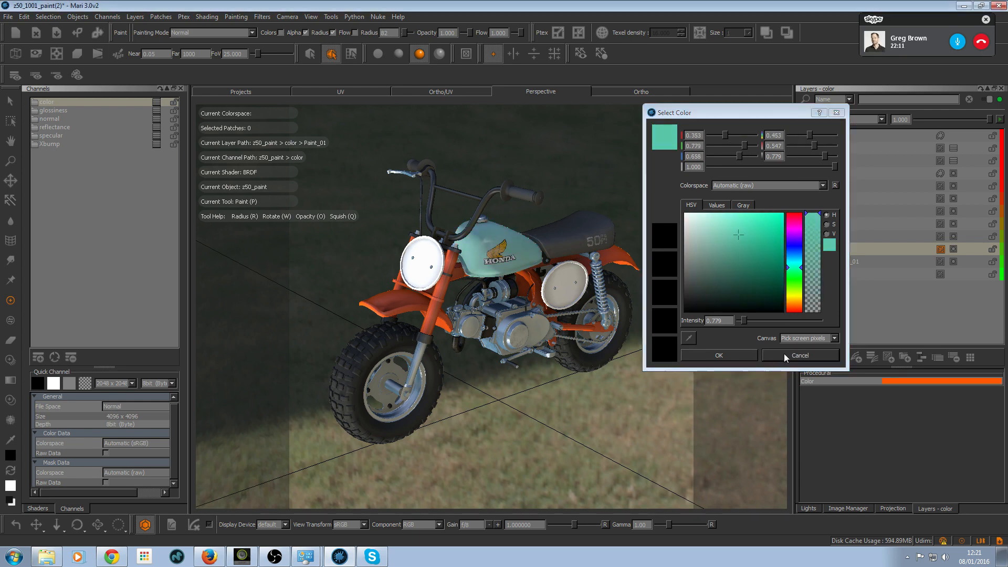
{"action": "left_click", "coordinate": [783, 353]}
- Make the Paint_01 layer's mask active and preview the bike with the Current Layer shader
{"action": "left_click", "coordinate": [954, 251]}
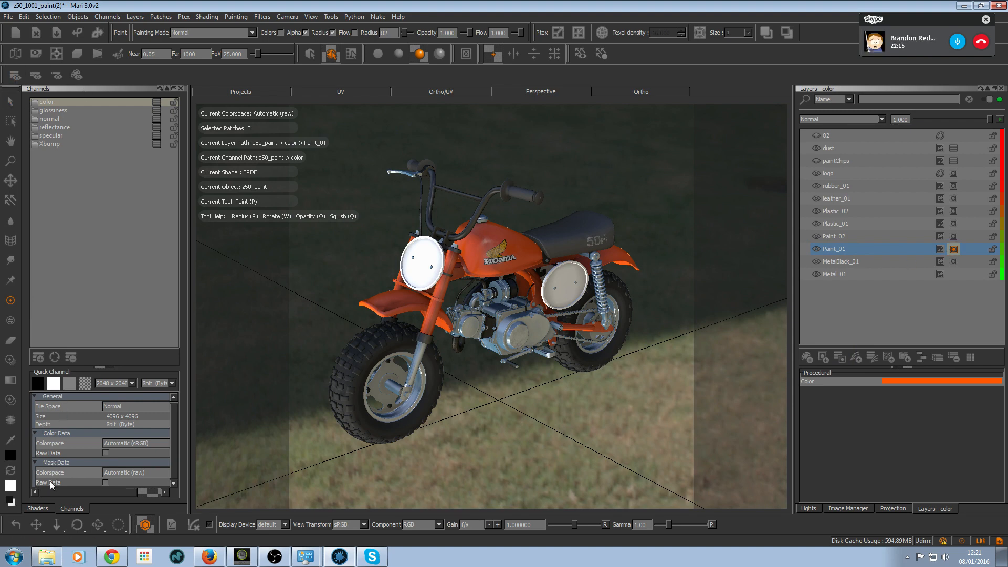
{"action": "left_click", "coordinate": [37, 508]}
{"action": "left_click", "coordinate": [103, 125]}
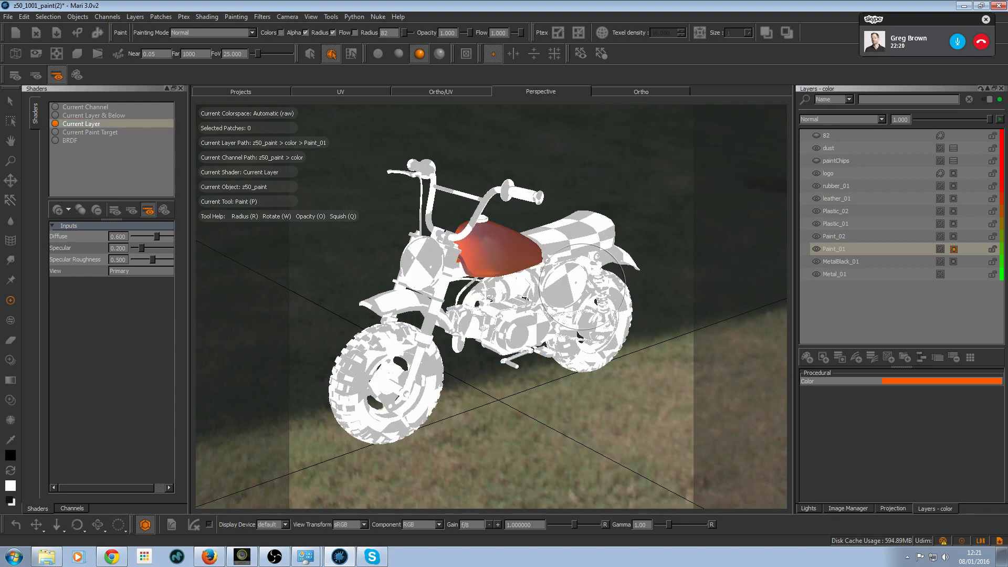
{"action": "left_click_drag", "start_coordinate": [638, 387], "coordinate": [622, 373], "text": "alt"}
- Isolate the MetalBlack_01, Paint_02 and Plastic_01 color layers in turn to inspect which bike parts each covers
{"action": "left_click", "coordinate": [871, 251]}
{"action": "left_click", "coordinate": [864, 261]}
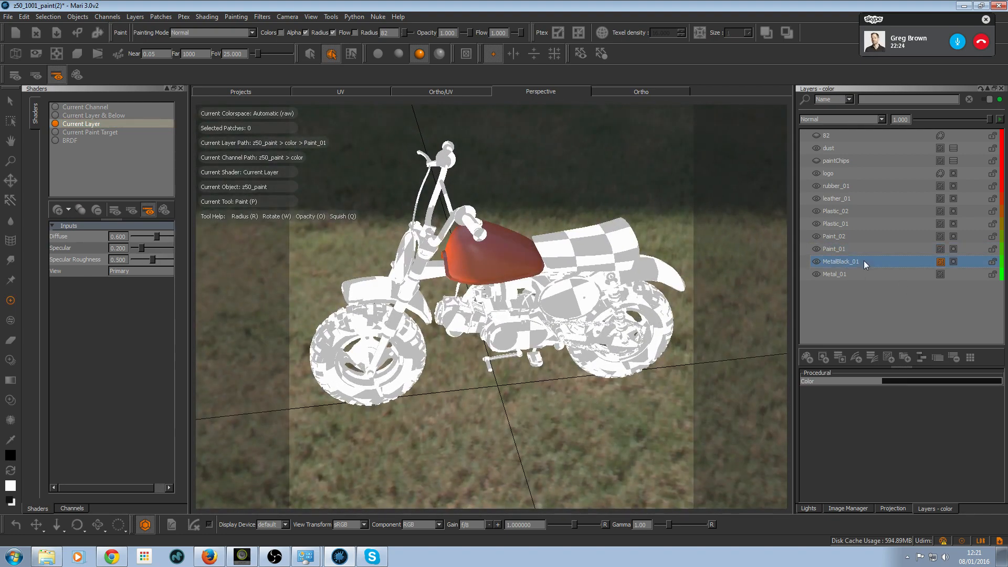
{"action": "left_click_drag", "start_coordinate": [745, 336], "coordinate": [730, 367], "text": "alt"}
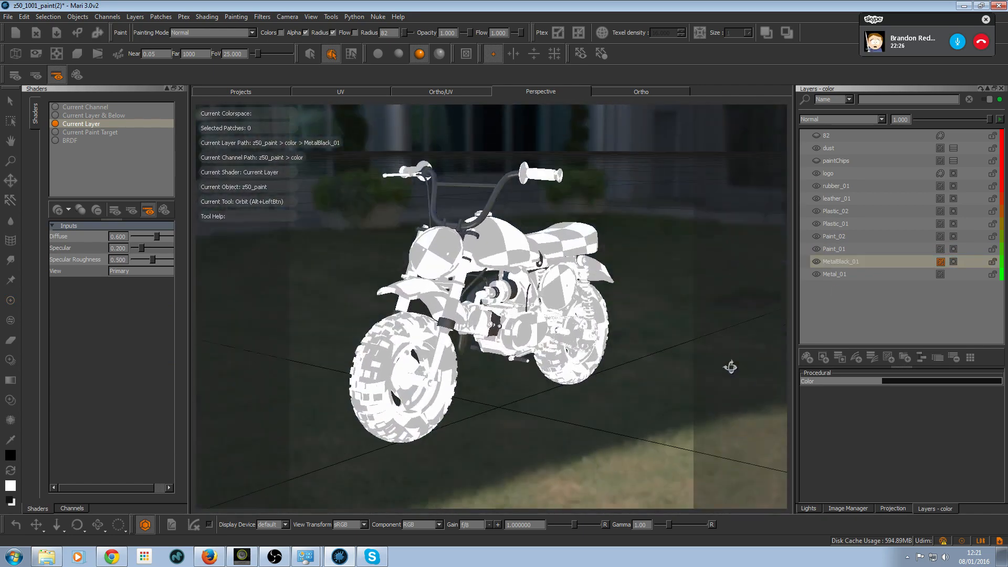
{"action": "left_click", "coordinate": [840, 237]}
{"action": "left_click", "coordinate": [844, 225]}
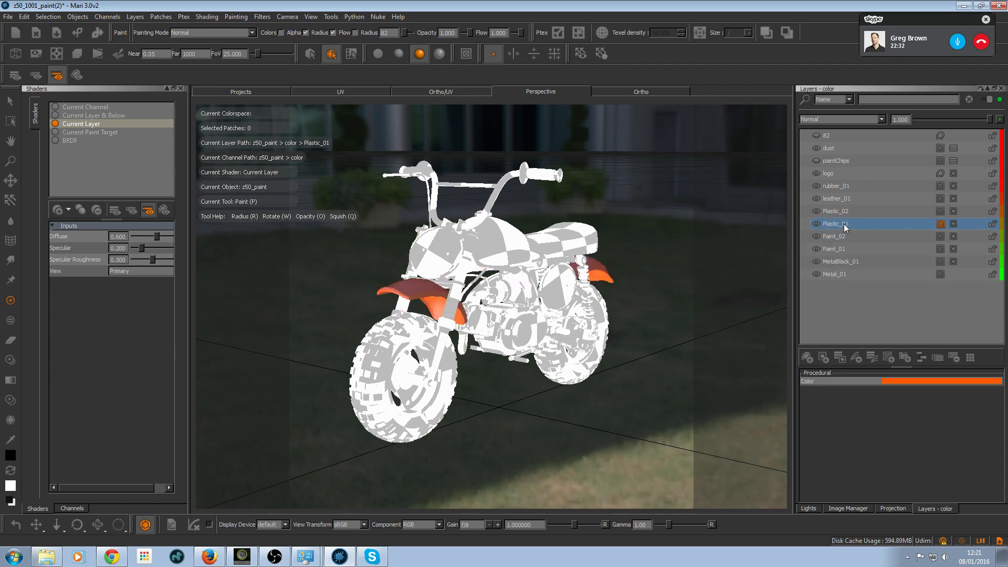
{"action": "left_click_drag", "start_coordinate": [742, 281], "coordinate": [653, 319], "text": "alt"}
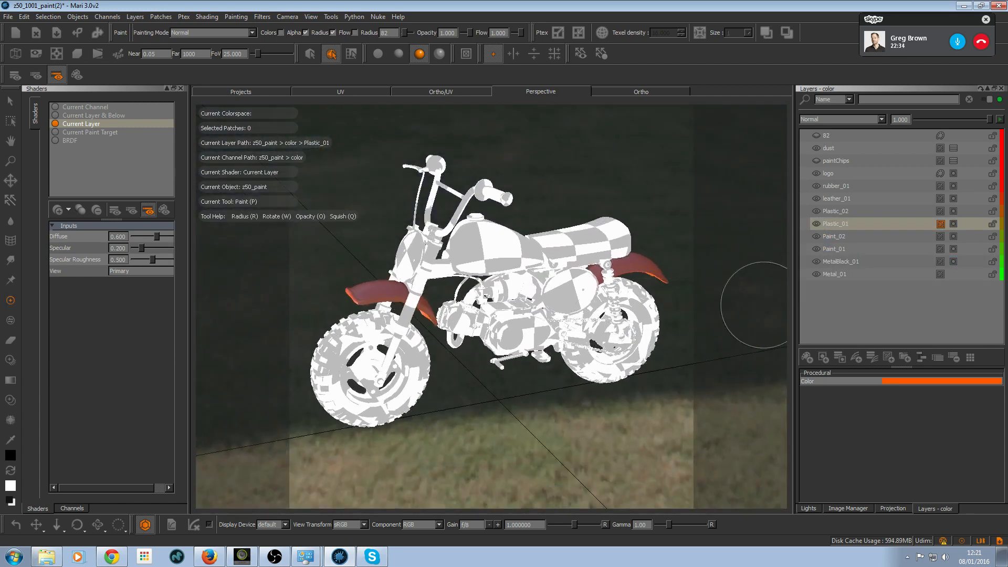
- Inspect the coverage of the Plastic_02, leather_01, rubber_01 and logo color layers one after another
{"action": "left_click", "coordinate": [848, 212]}
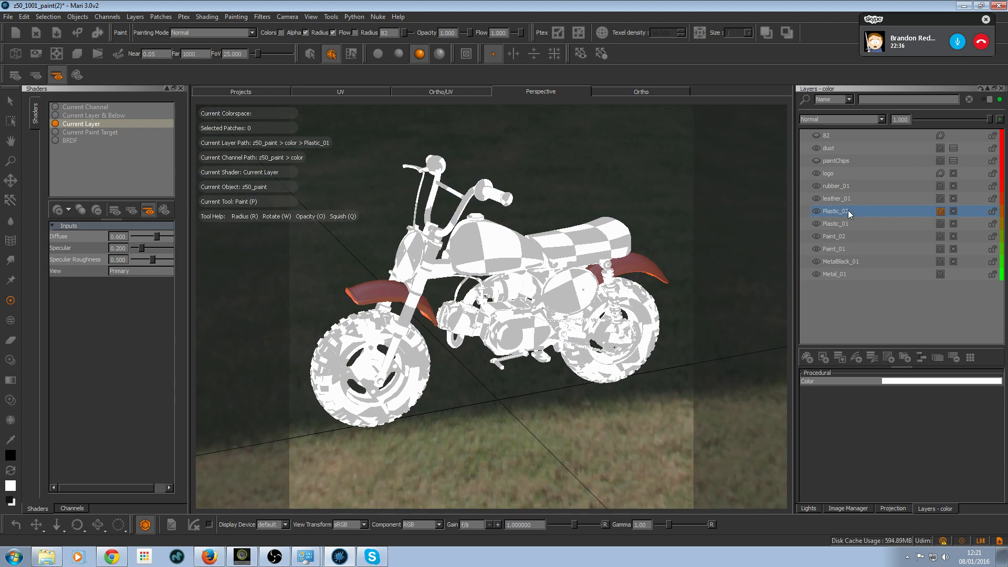
{"action": "mouse_move", "coordinate": [704, 383]}
{"action": "left_mouse_down", "text": "alt"}
{"action": "mouse_move", "coordinate": [723, 371]}
{"action": "mouse_move", "coordinate": [699, 385]}
{"action": "left_mouse_up", "text": "alt"}
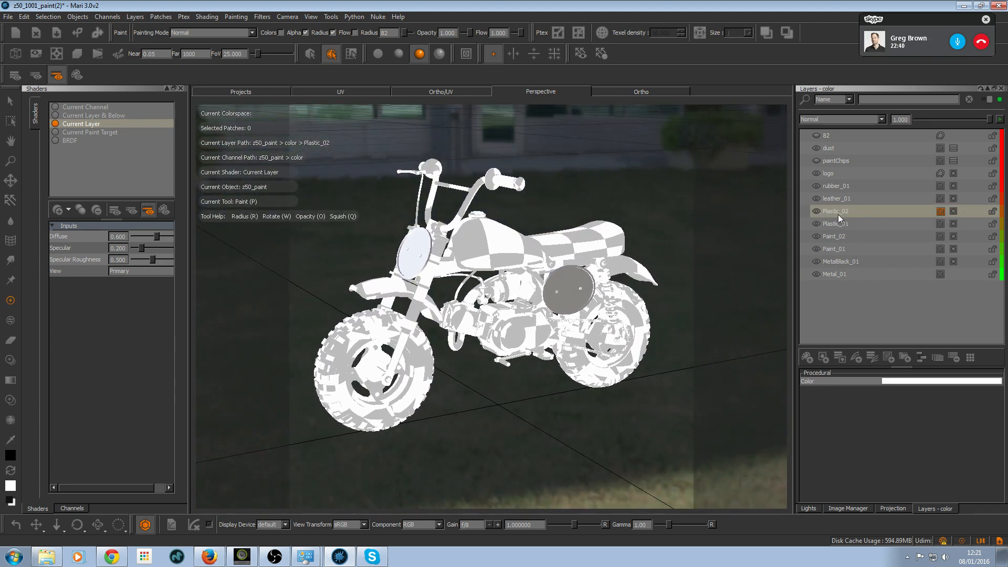
{"action": "left_click", "coordinate": [840, 198]}
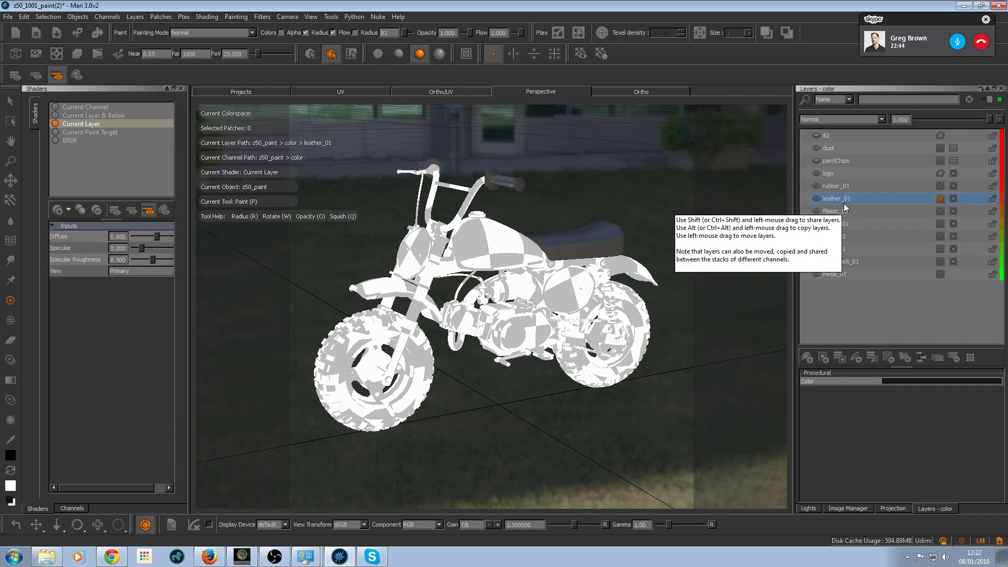
{"action": "left_click", "coordinate": [846, 188]}
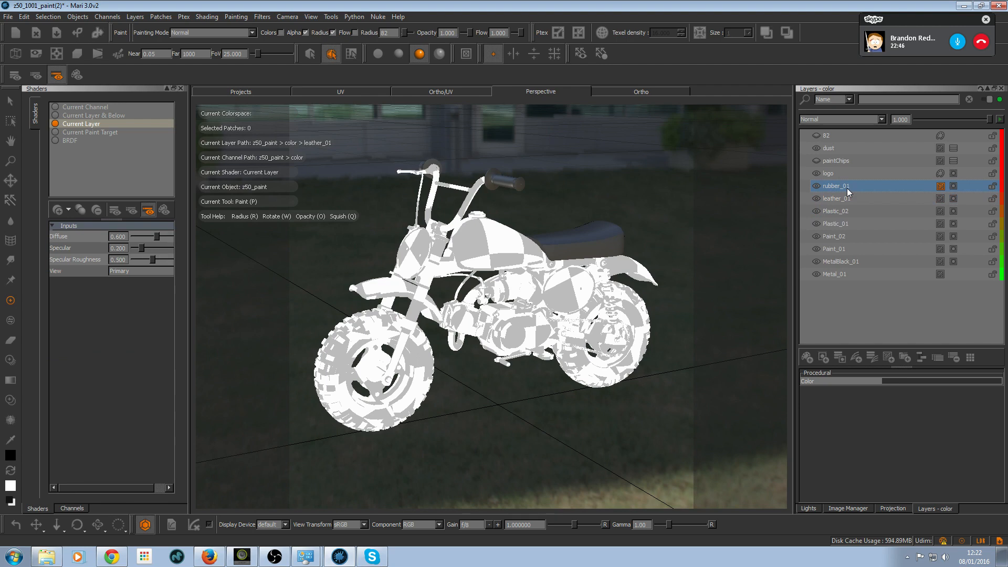
{"action": "left_click", "coordinate": [846, 175]}
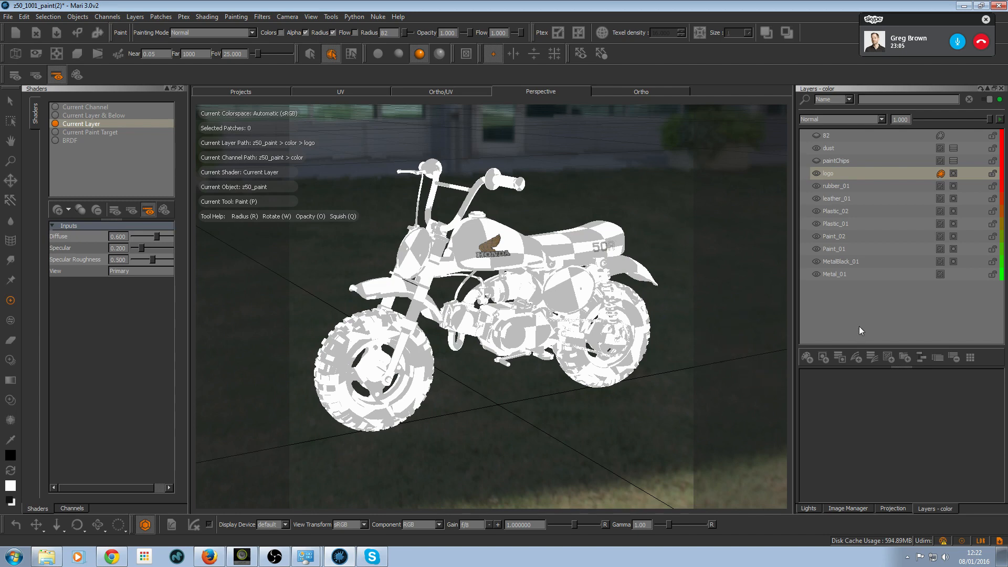
- Compare the Paint_01 and Paint_02 layers with Plastic_01, and bring back the channel list with color selected
{"action": "left_click", "coordinate": [846, 248]}
{"action": "left_click", "coordinate": [842, 236], "text": "shift"}
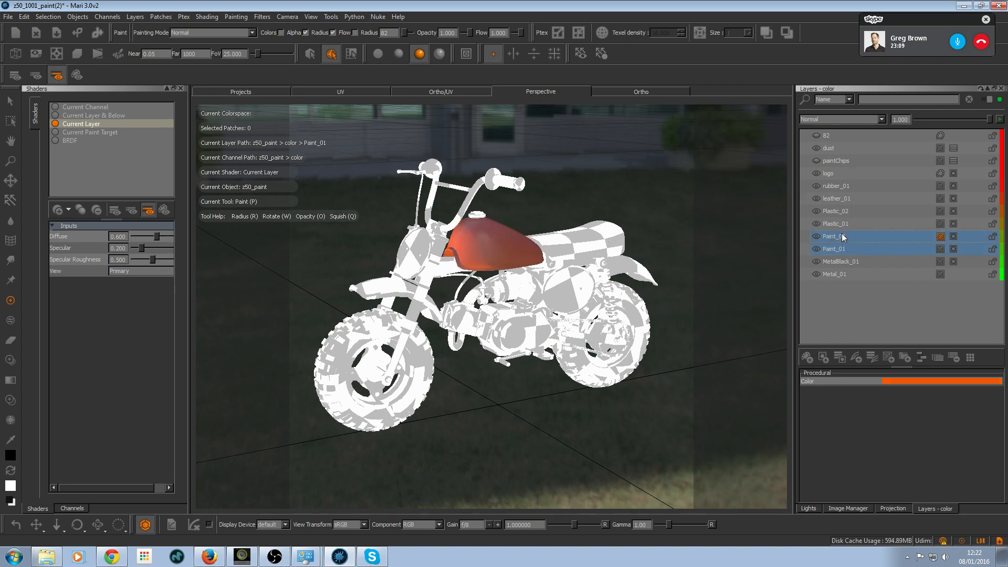
{"action": "left_click", "coordinate": [845, 224]}
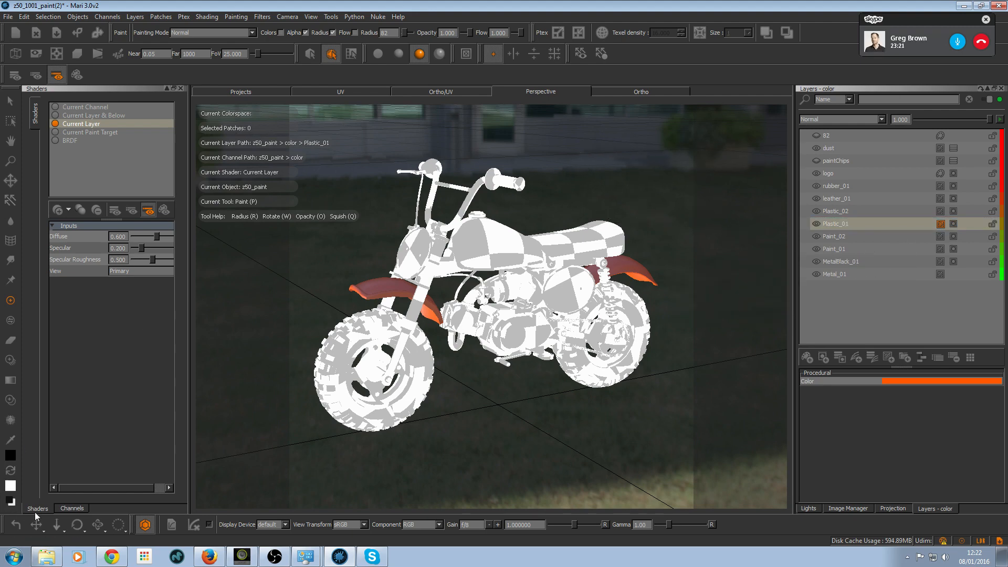
{"action": "left_click", "coordinate": [72, 508]}
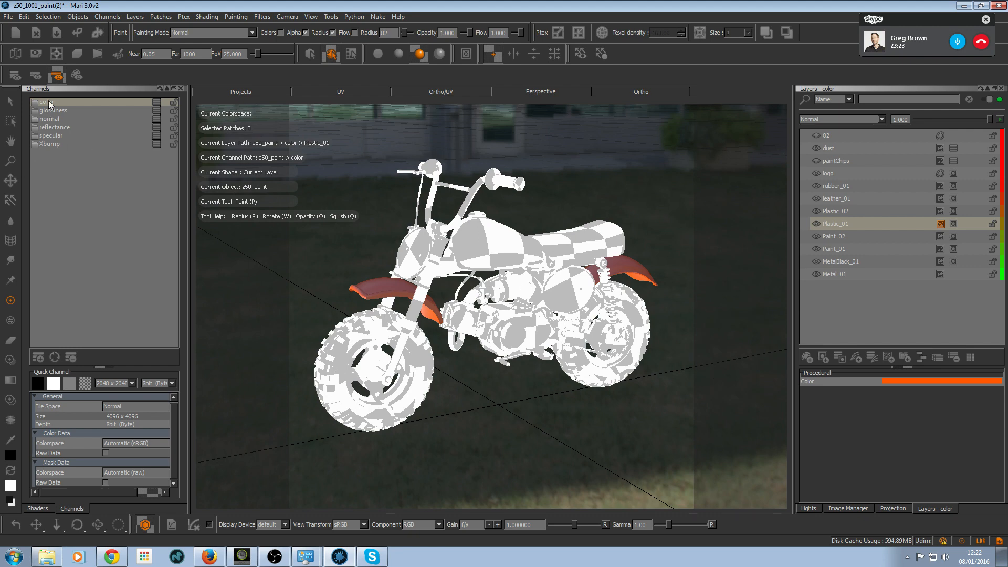
{"action": "left_click", "coordinate": [842, 227]}
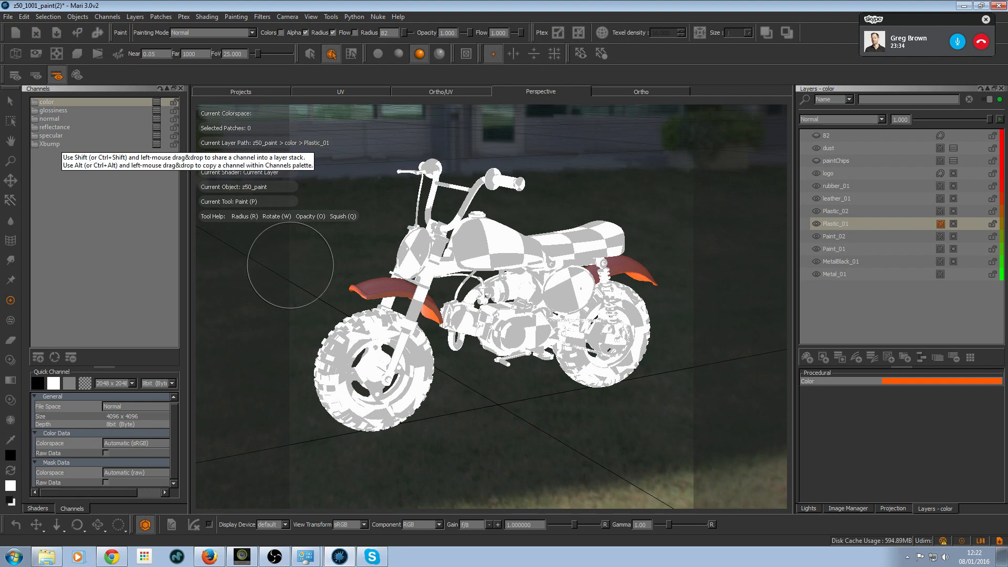
{"action": "left_click", "coordinate": [84, 100]}
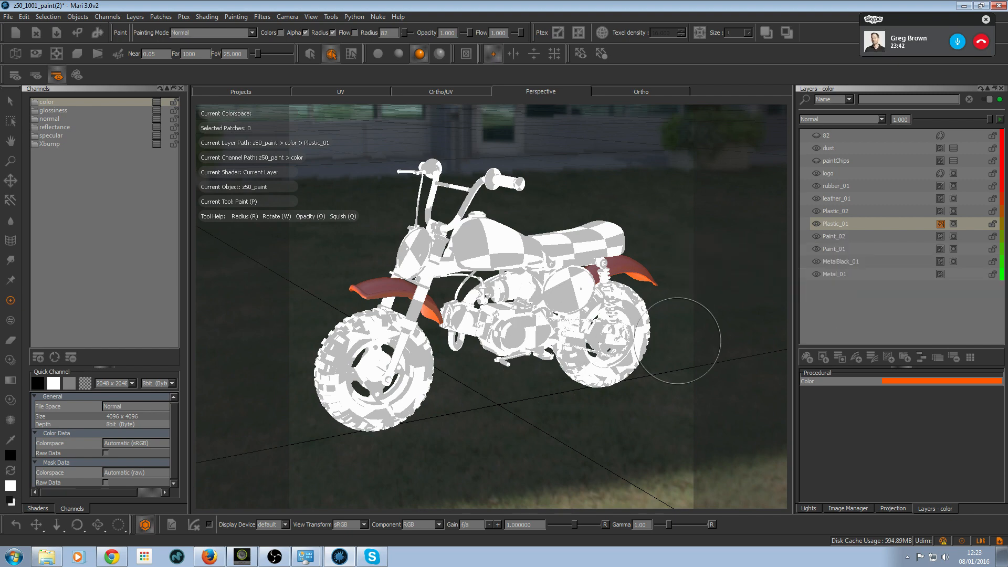
- Open the glossiness channel's layers and inspect Plastic_02 with its mask and the mask of Plastic_01 on the bike
{"action": "left_click_drag", "start_coordinate": [512, 398], "coordinate": [514, 400], "text": "alt"}
{"action": "right_click_drag", "start_coordinate": [514, 400], "coordinate": [521, 401], "text": "alt"}
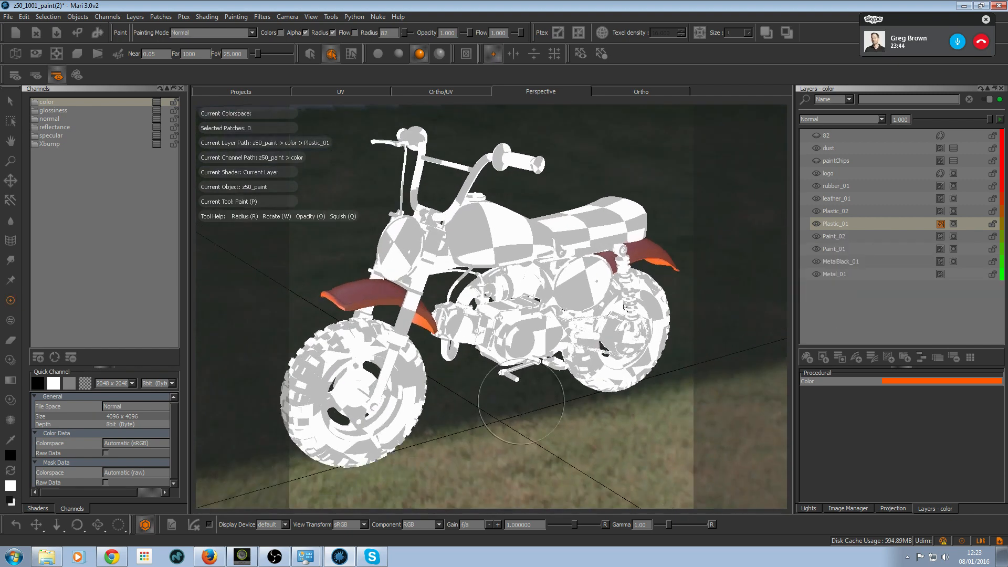
{"action": "left_click", "coordinate": [49, 111]}
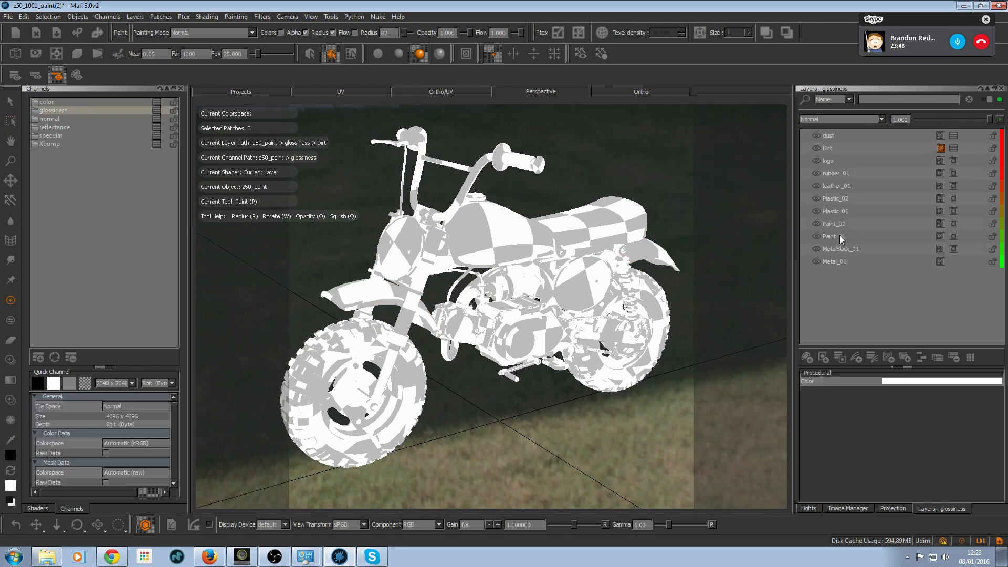
{"action": "left_click", "coordinate": [839, 200]}
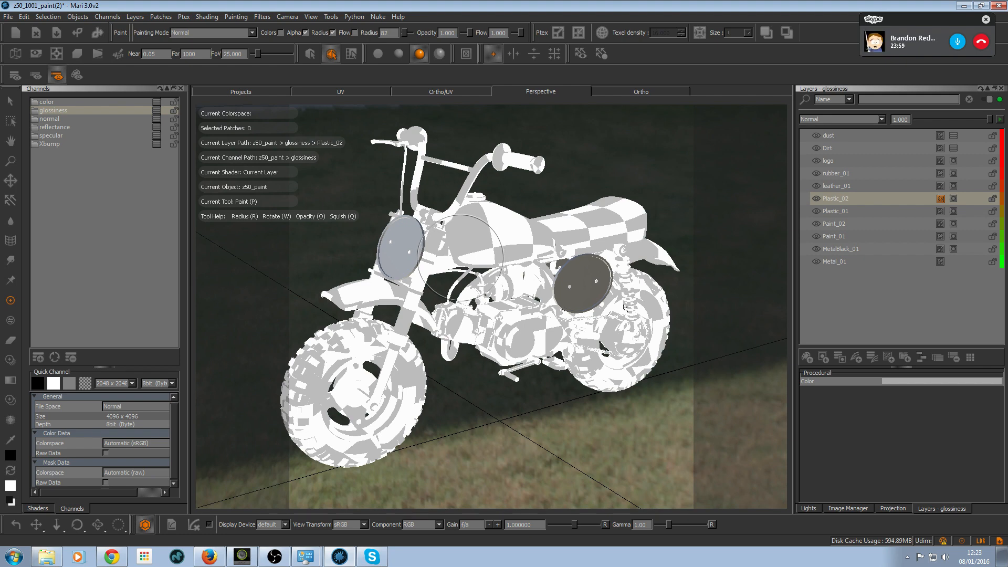
{"action": "left_click", "coordinate": [953, 199]}
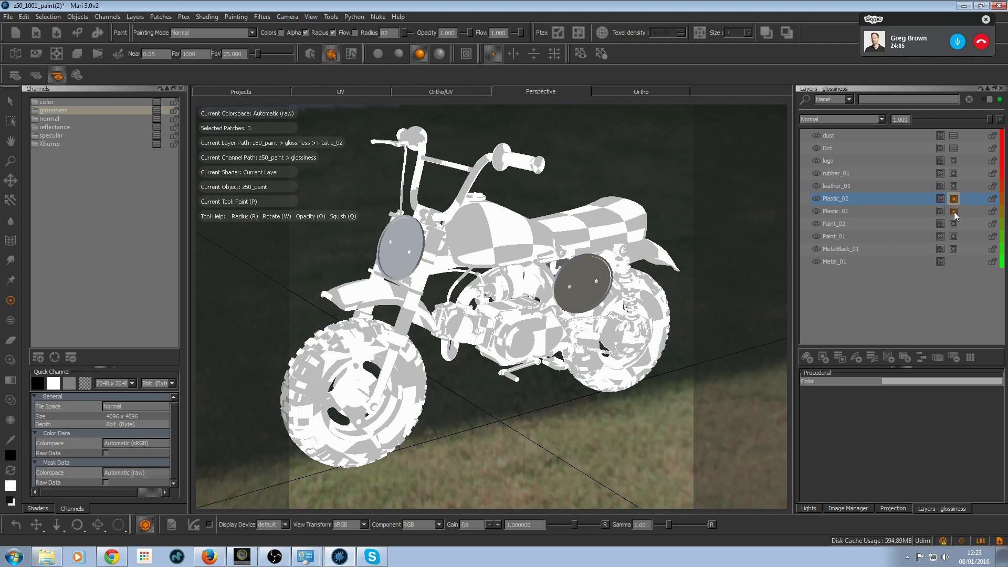
{"action": "left_click", "coordinate": [953, 212]}
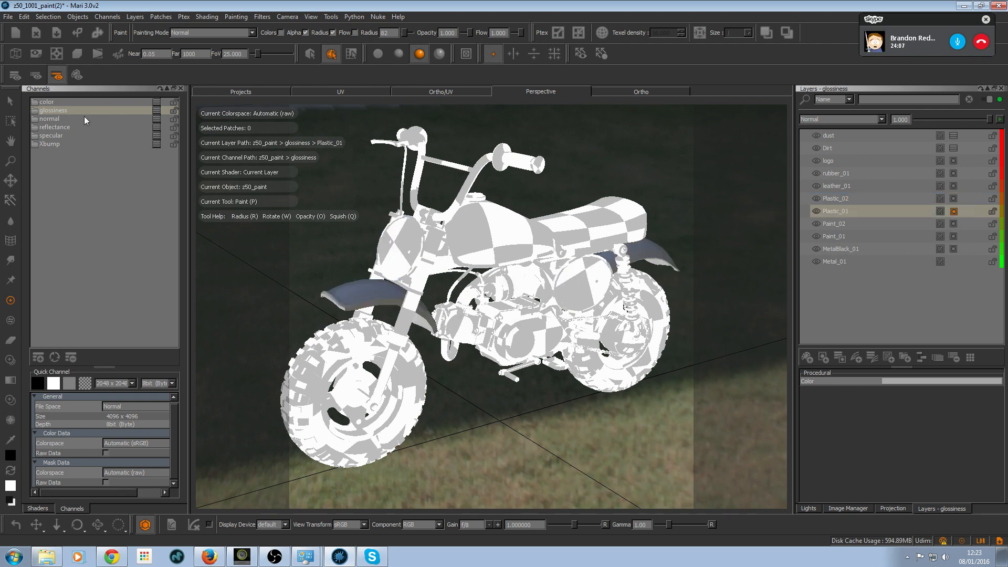
- Look through the layers of the reflectance and specular channels, and return to the glossiness channel
{"action": "left_click", "coordinate": [61, 124]}
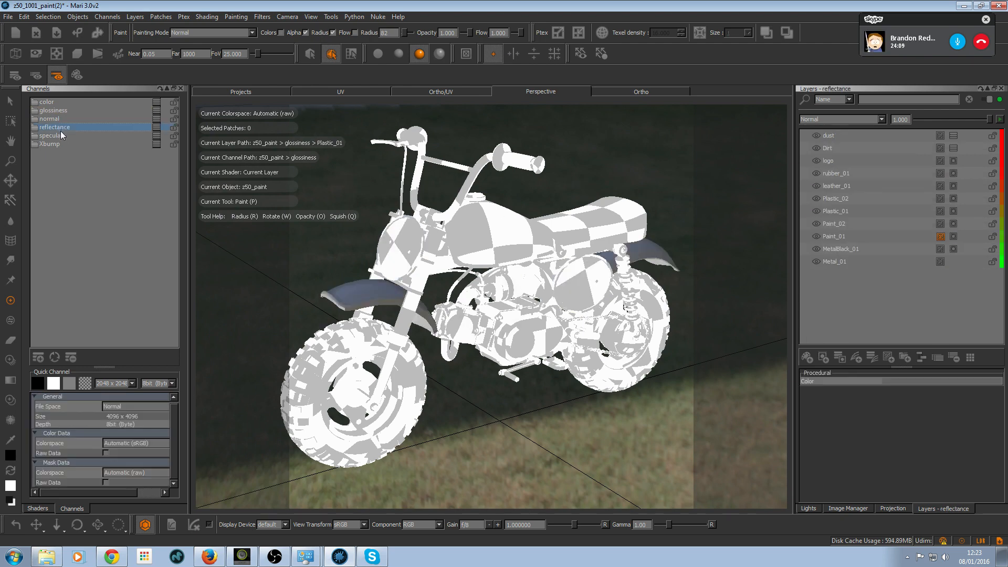
{"action": "left_click", "coordinate": [58, 136]}
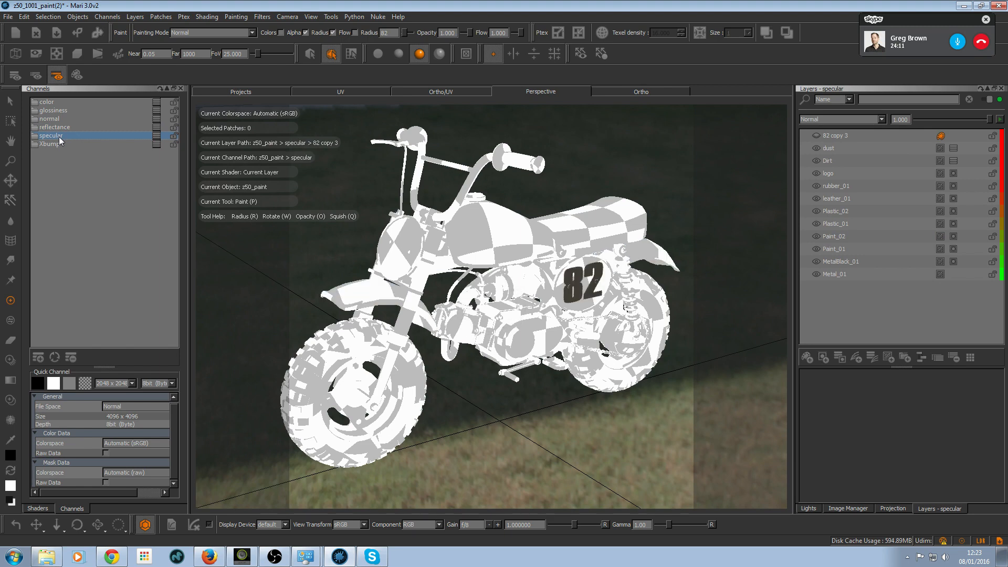
{"action": "left_click", "coordinate": [63, 112]}
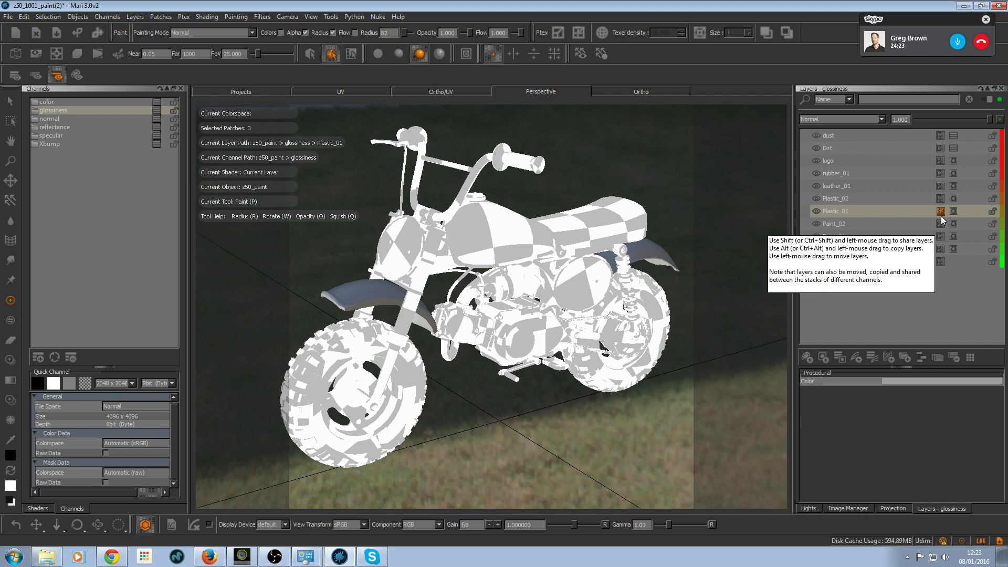
- Inspect the Plastic_01 layer's mask in glossiness and look into the mask stack of the Dirt layer
{"action": "left_click", "coordinate": [953, 211]}
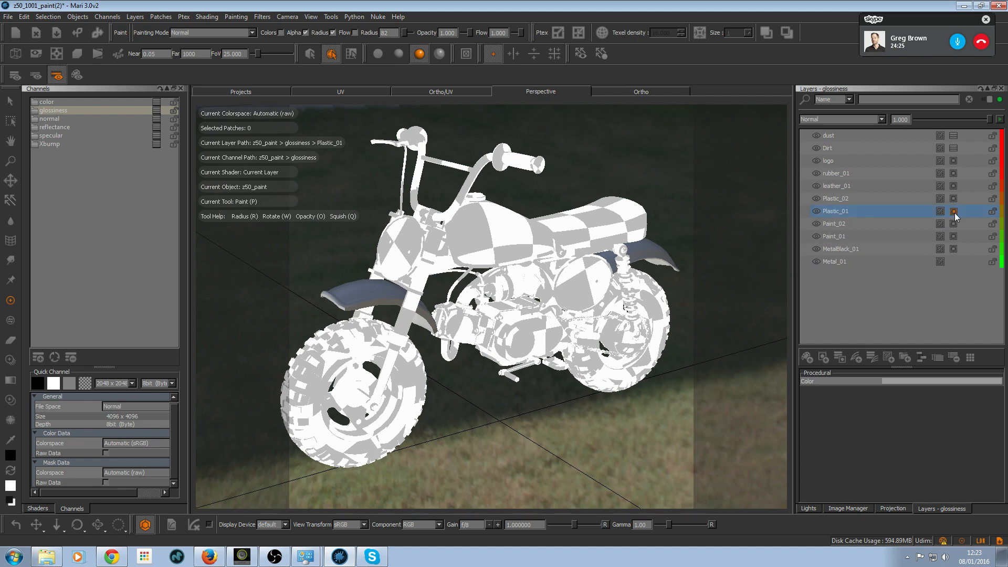
{"action": "left_click", "coordinate": [955, 150]}
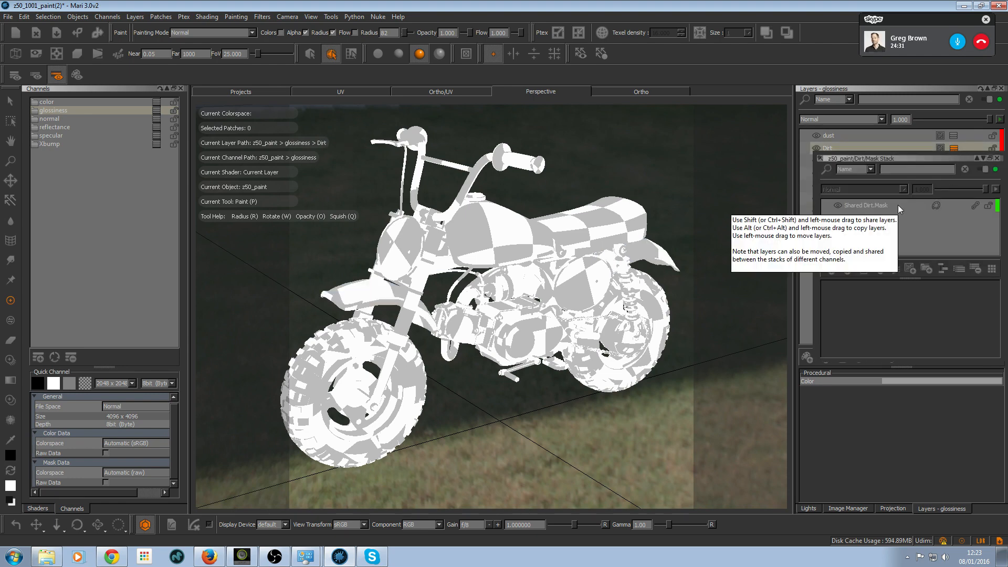
{"action": "left_click", "coordinate": [120, 108]}
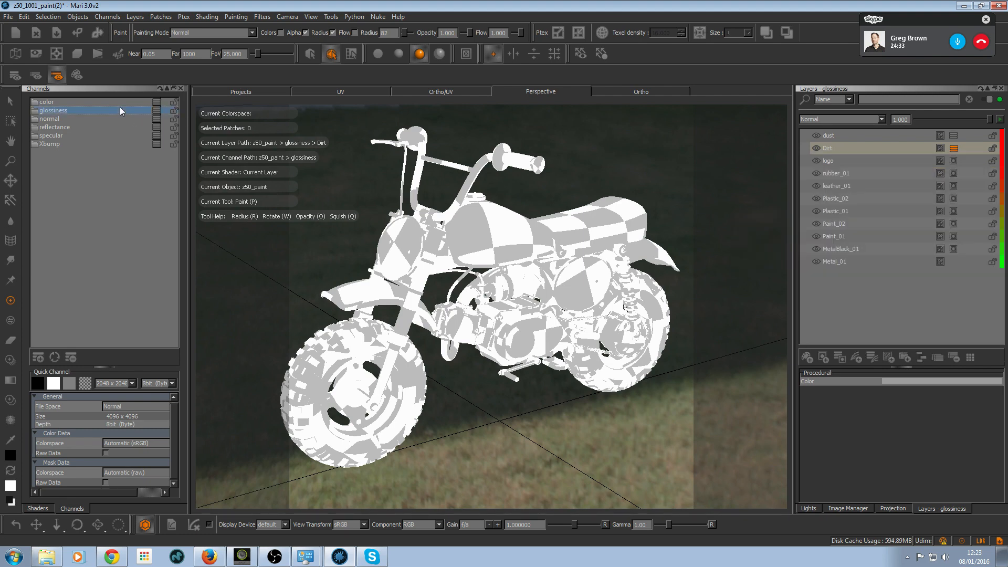
- Compare the color, glossiness and reflectance channels' current layers on the bike, ending on glossiness
{"action": "left_click", "coordinate": [120, 101]}
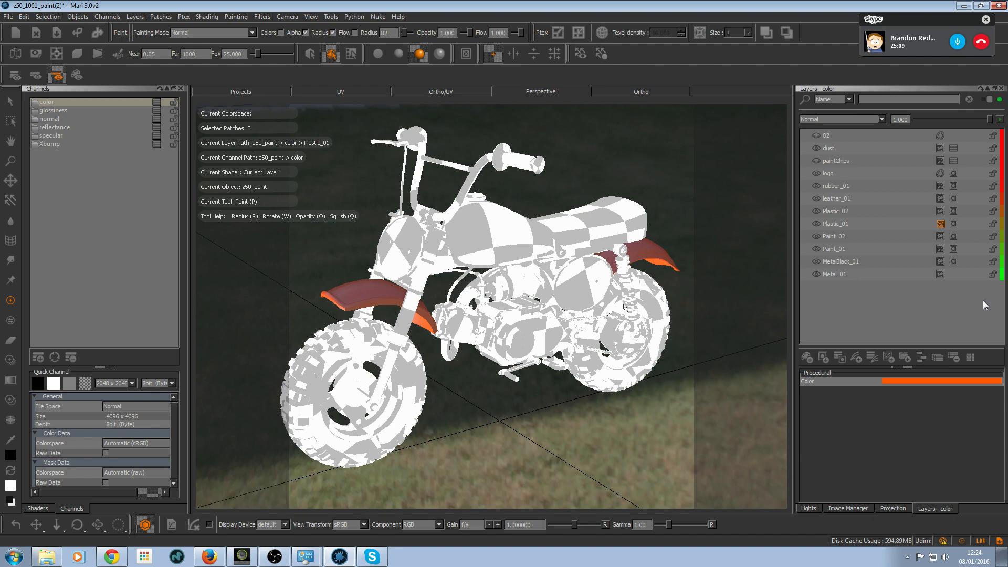
{"action": "left_click", "coordinate": [106, 111]}
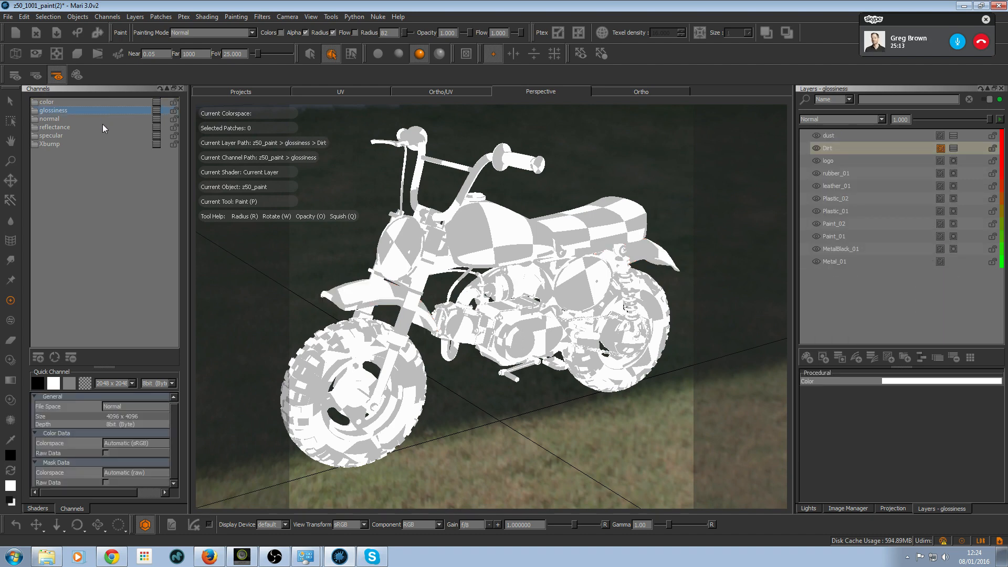
{"action": "left_click", "coordinate": [102, 126]}
{"action": "mouse_move", "coordinate": [564, 312]}
{"action": "left_mouse_down", "text": "alt"}
{"action": "mouse_move", "coordinate": [557, 336]}
{"action": "mouse_move", "coordinate": [559, 315]}
{"action": "mouse_move", "coordinate": [492, 311]}
{"action": "mouse_move", "coordinate": [493, 453]}
{"action": "left_mouse_up", "text": "alt"}
{"action": "mouse_move", "coordinate": [493, 453]}
{"action": "right_mouse_down", "text": "alt"}
{"action": "mouse_move", "coordinate": [552, 107]}
{"action": "mouse_move", "coordinate": [549, 315]}
{"action": "right_mouse_up", "text": "alt"}
{"action": "left_click_drag", "start_coordinate": [541, 446], "coordinate": [547, 306], "text": "alt"}
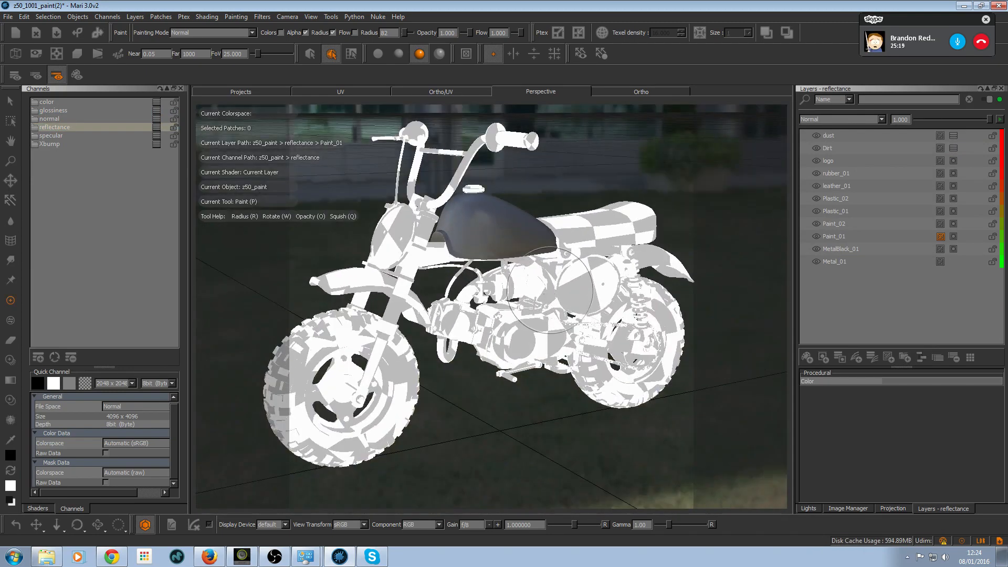
{"action": "left_click", "coordinate": [70, 111]}
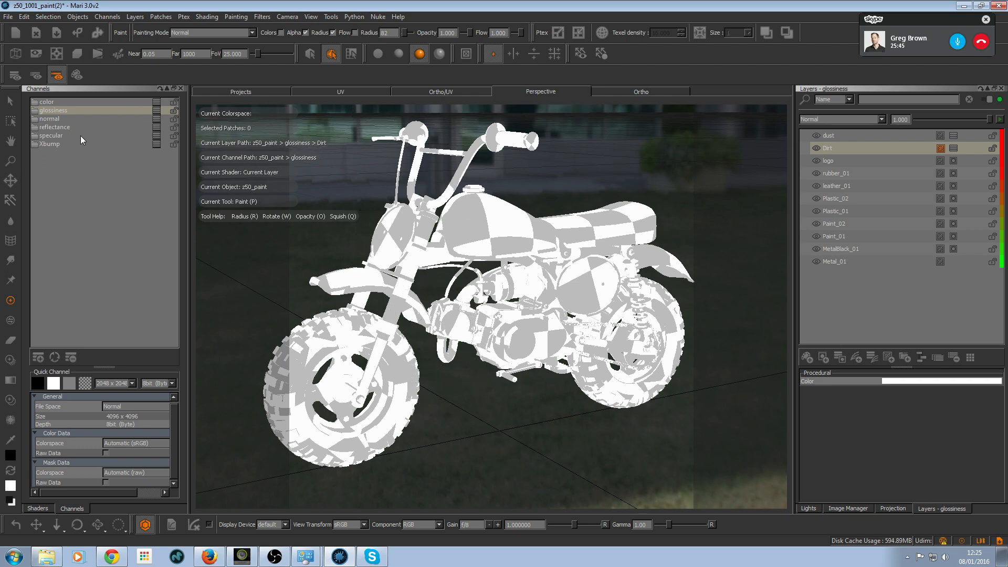
- Shade the bike with the BRDF shader and pick the rubber_01, Paint_01 and Paint_02 glossiness layers one after another
{"action": "left_click", "coordinate": [37, 508]}
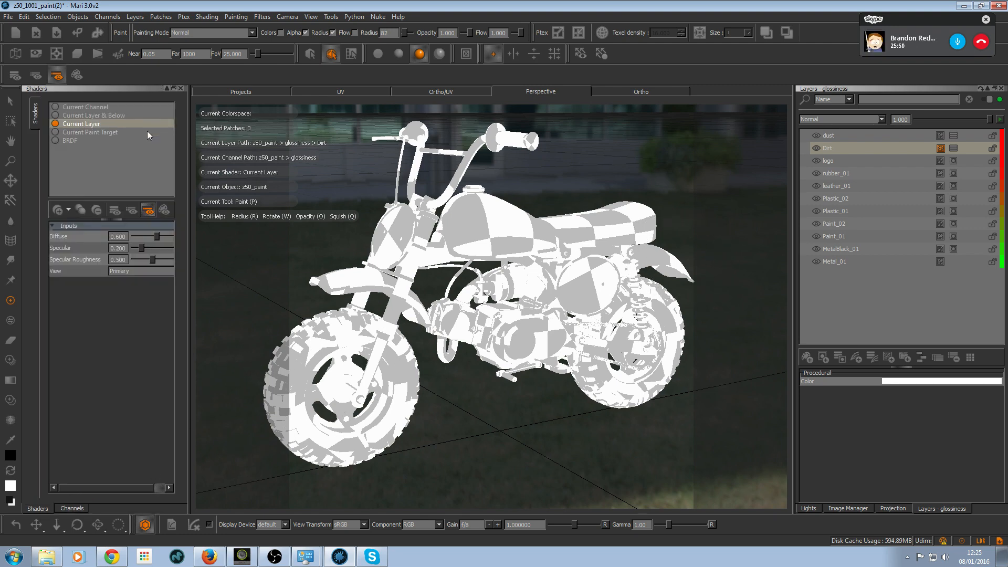
{"action": "left_click", "coordinate": [92, 139]}
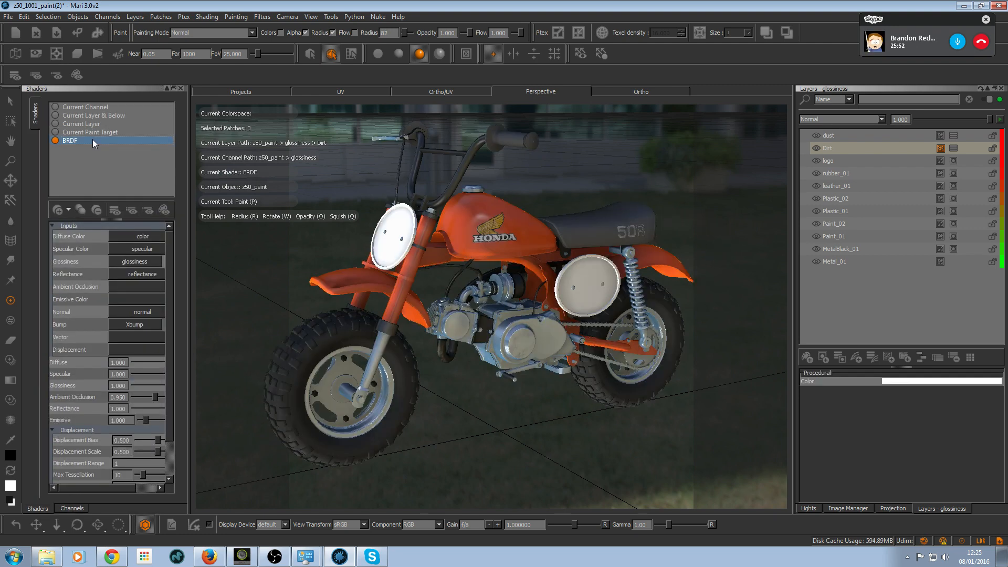
{"action": "left_click", "coordinate": [938, 174]}
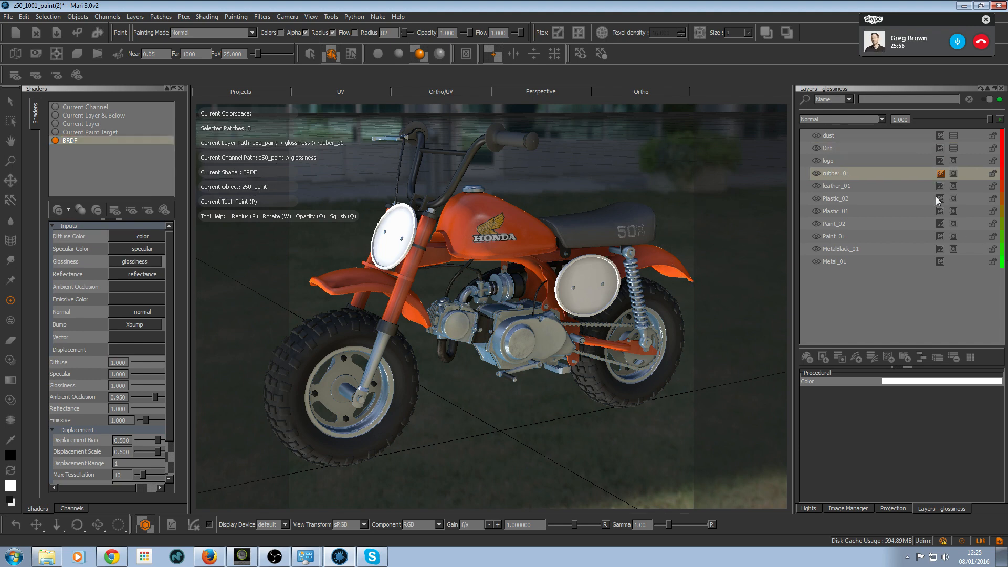
{"action": "left_click", "coordinate": [937, 236]}
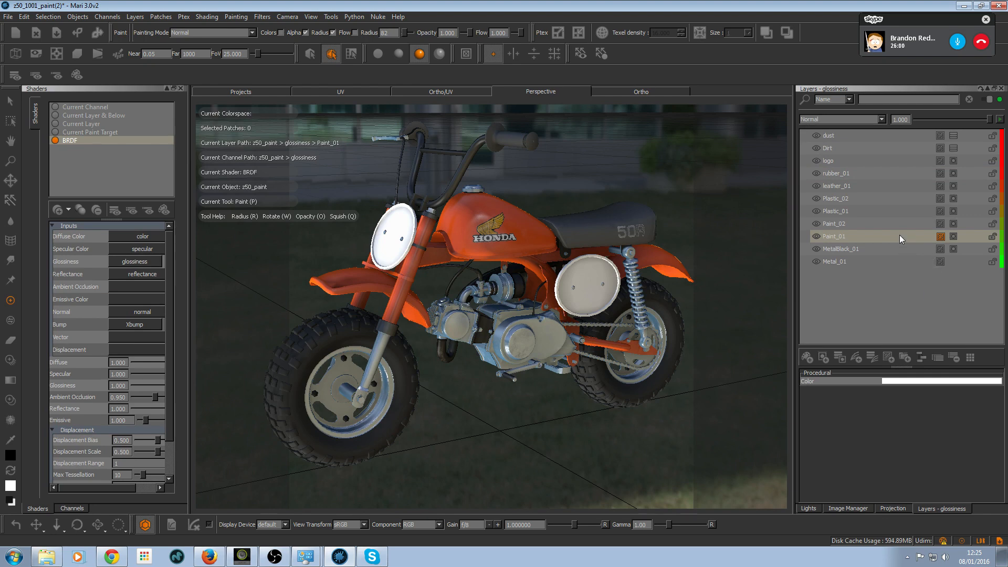
{"action": "left_click", "coordinate": [888, 223]}
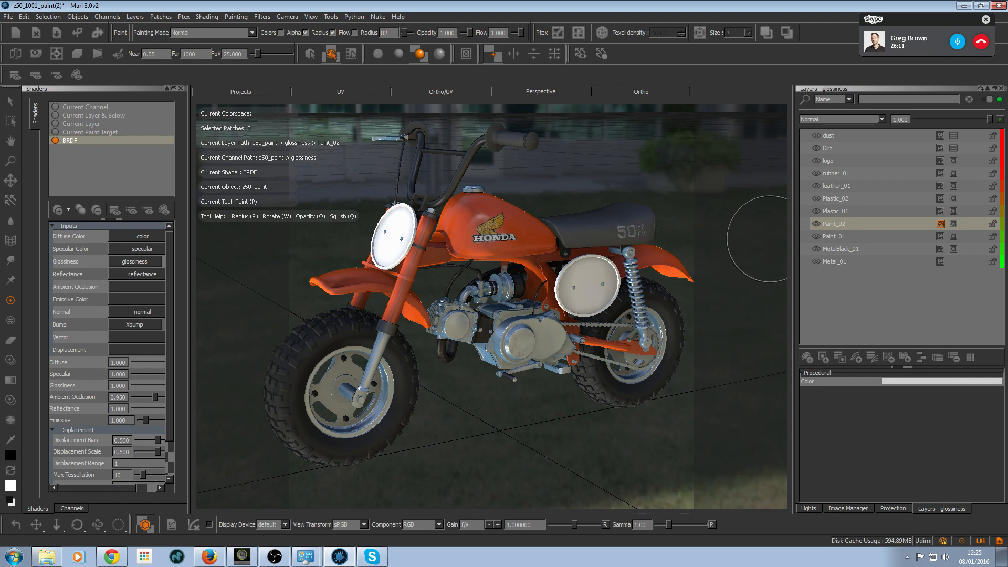
{"action": "mouse_move", "coordinate": [680, 309]}
{"action": "left_mouse_down", "text": "alt"}
{"action": "mouse_move", "coordinate": [675, 336]}
{"action": "mouse_move", "coordinate": [625, 310]}
{"action": "mouse_move", "coordinate": [685, 334]}
{"action": "left_mouse_up", "text": "alt"}
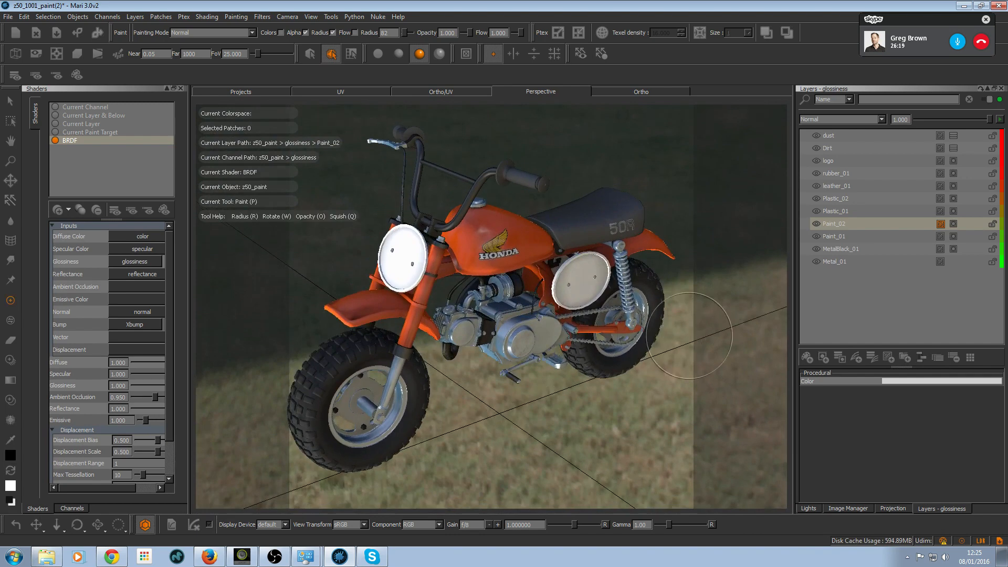
- Bring back the channel list, select the dust glossiness layer, and examine the bike's reflections from several angles and close up
{"action": "left_click", "coordinate": [65, 510]}
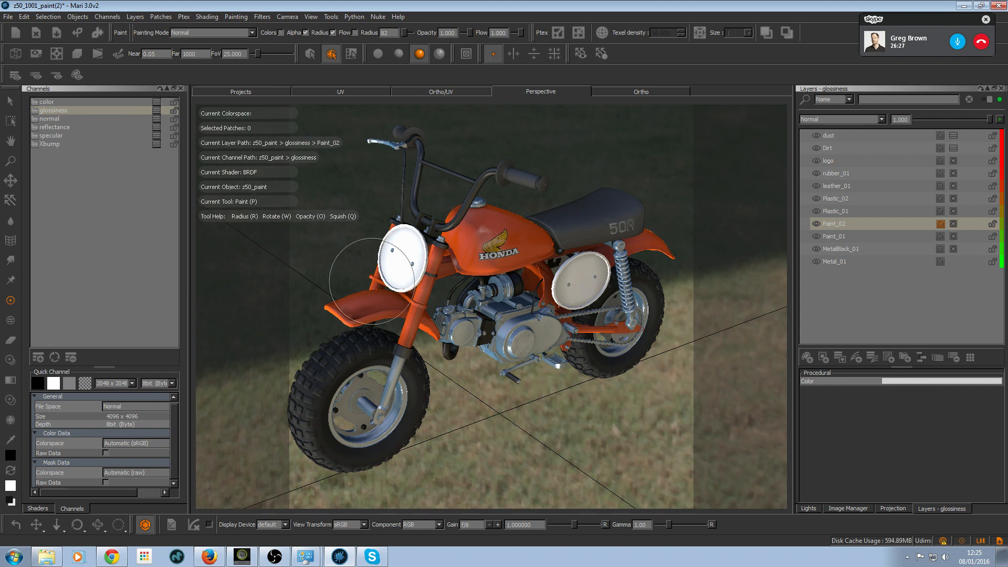
{"action": "left_click_drag", "start_coordinate": [554, 339], "coordinate": [458, 293], "text": "alt"}
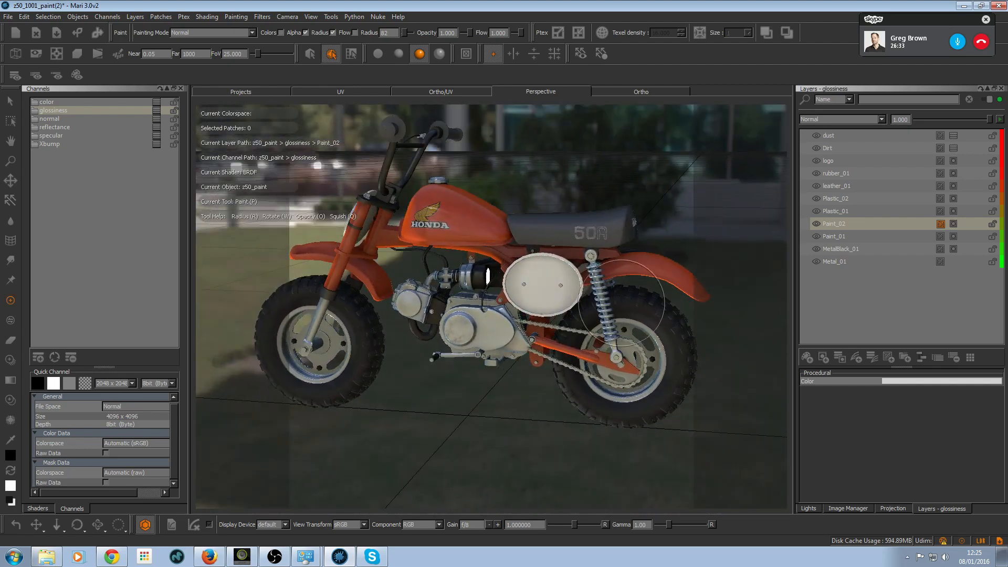
{"action": "left_click", "coordinate": [848, 228]}
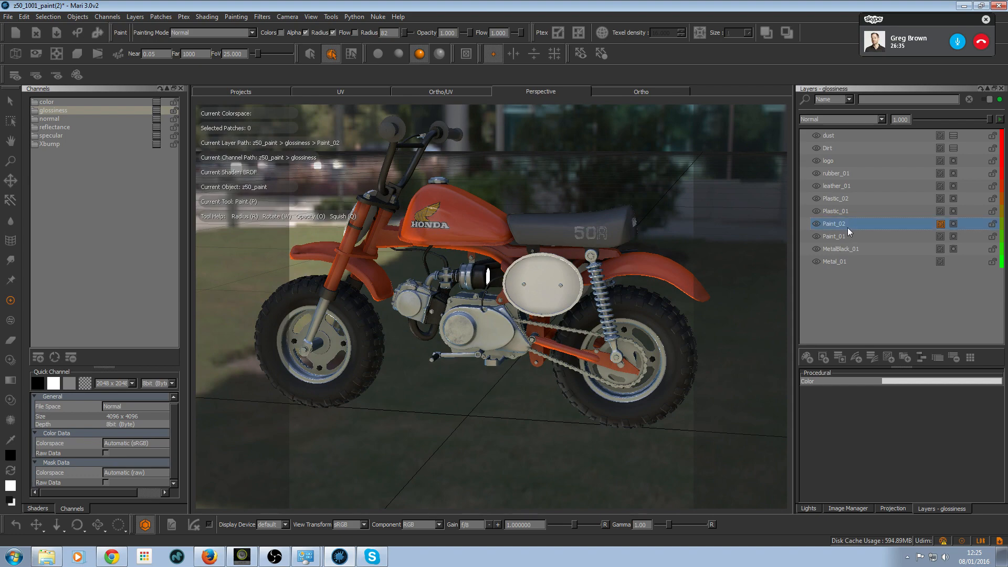
{"action": "left_click", "coordinate": [837, 136]}
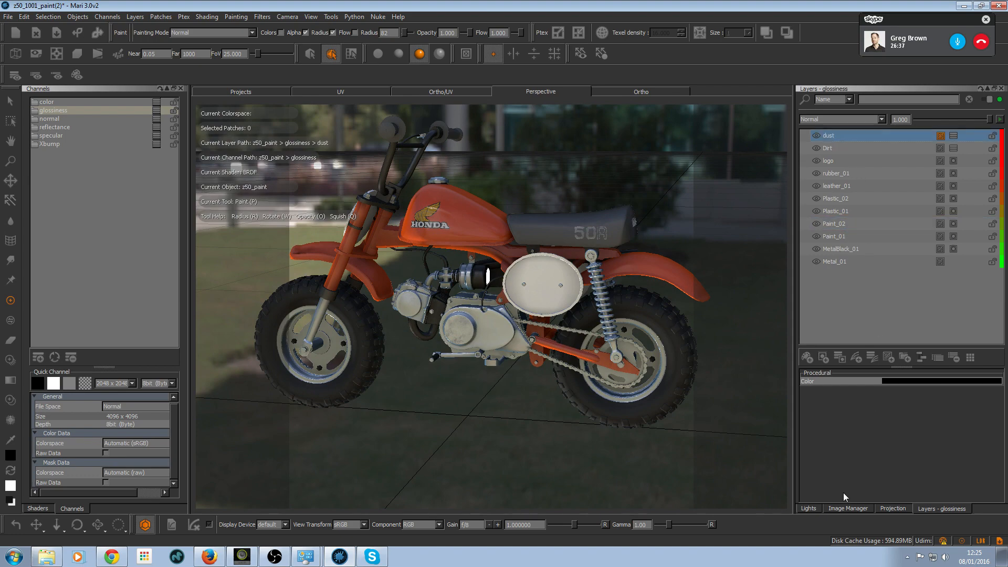
{"action": "left_click_drag", "start_coordinate": [549, 347], "coordinate": [547, 328], "text": "alt"}
{"action": "left_click_drag", "start_coordinate": [600, 337], "coordinate": [574, 342], "text": "alt"}
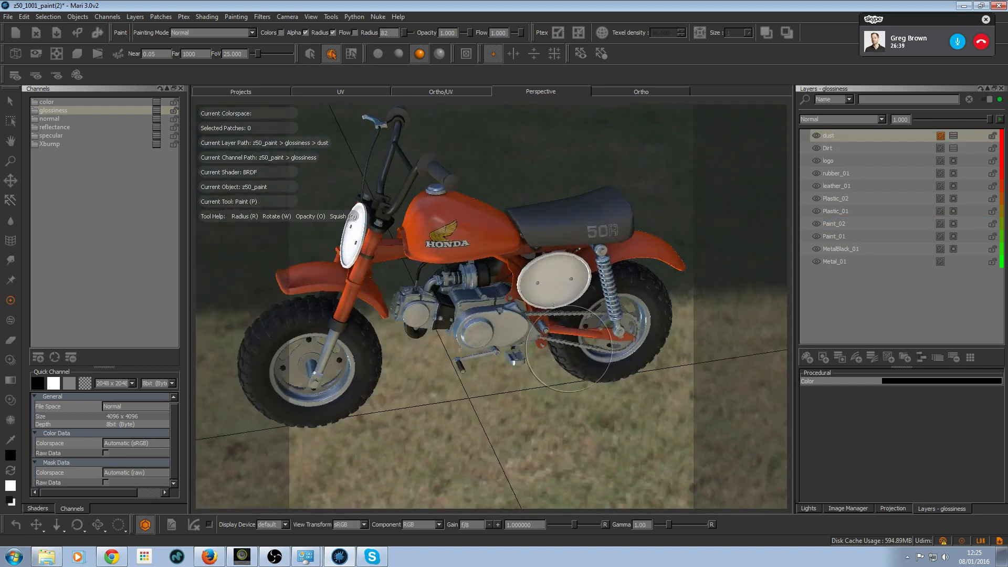
{"action": "middle_click_drag", "start_coordinate": [574, 340], "coordinate": [553, 355], "text": "alt"}
{"action": "right_click_drag", "start_coordinate": [567, 349], "coordinate": [585, 344], "text": "alt"}
{"action": "mouse_move", "coordinate": [585, 345]}
{"action": "left_mouse_down", "text": "alt"}
{"action": "mouse_move", "coordinate": [569, 299]}
{"action": "mouse_move", "coordinate": [567, 310]}
{"action": "left_mouse_up", "text": "alt"}
{"action": "right_click_drag", "start_coordinate": [567, 310], "coordinate": [544, 313], "text": "alt"}
{"action": "left_click_drag", "start_coordinate": [548, 312], "coordinate": [556, 295], "text": "alt"}
{"action": "right_click_drag", "start_coordinate": [556, 295], "coordinate": [593, 332], "text": "alt"}
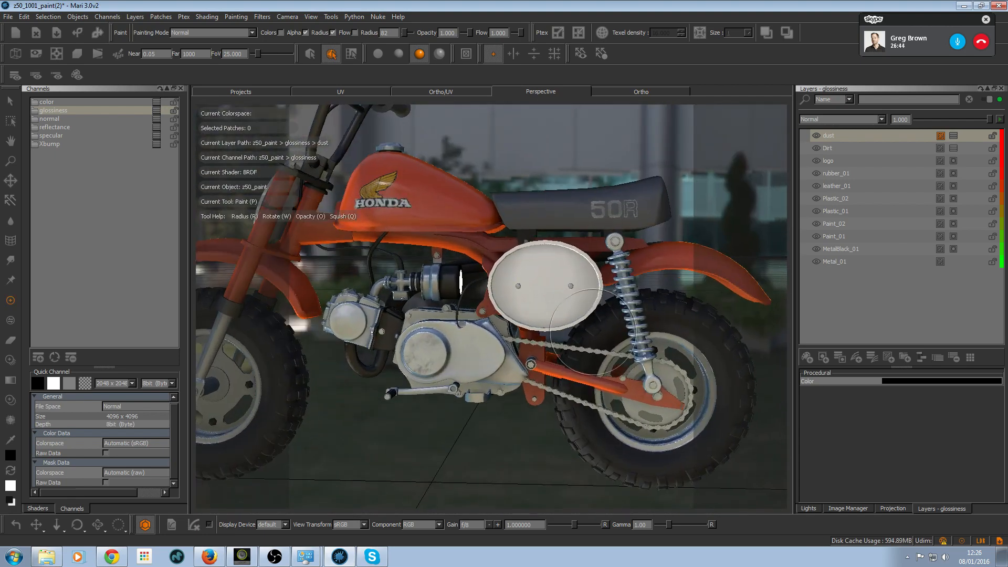
- Review the project's loaded images and the BRDF shader inputs, and bring back the glossiness layers
{"action": "left_click", "coordinate": [849, 509]}
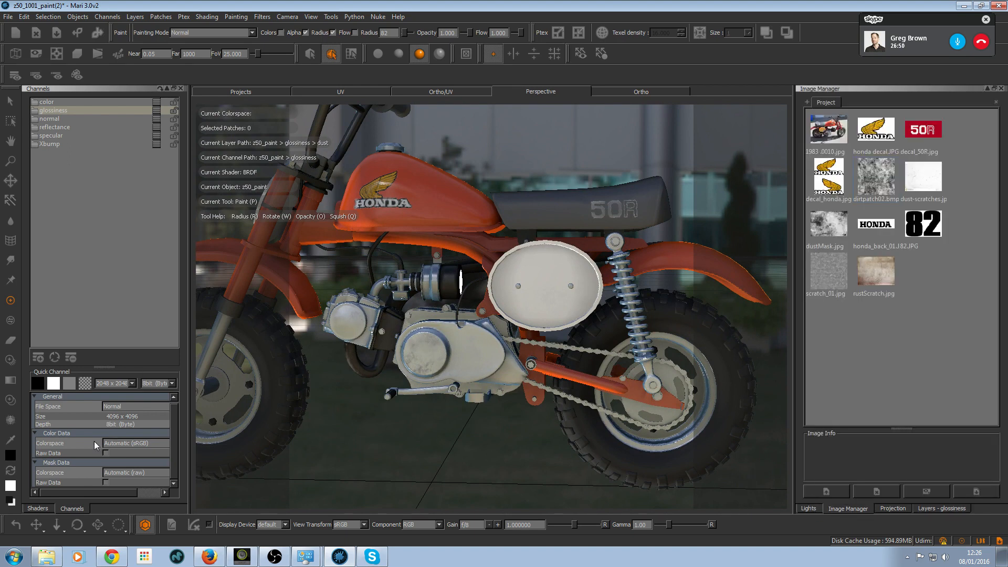
{"action": "left_click", "coordinate": [37, 508]}
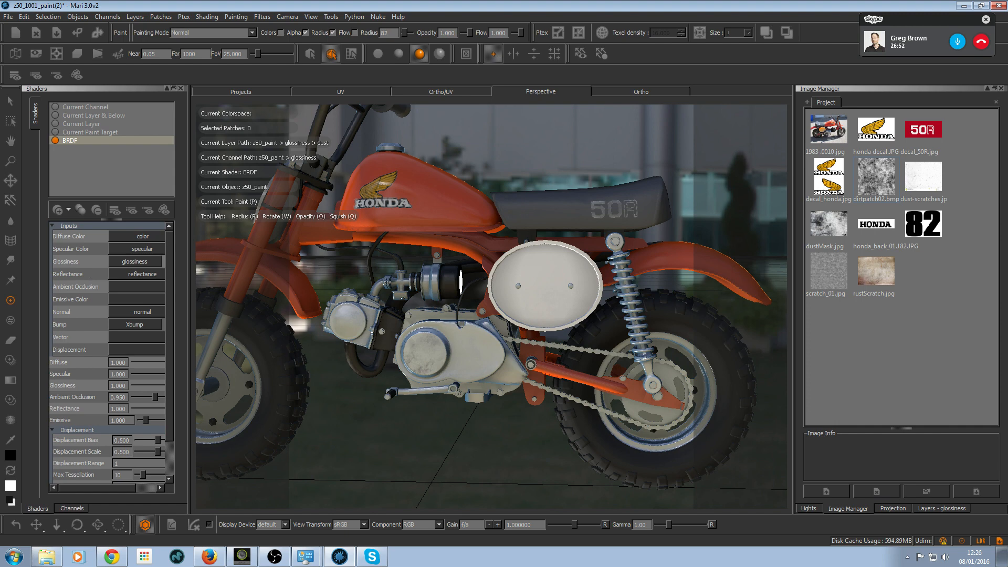
{"action": "left_click", "coordinate": [924, 508]}
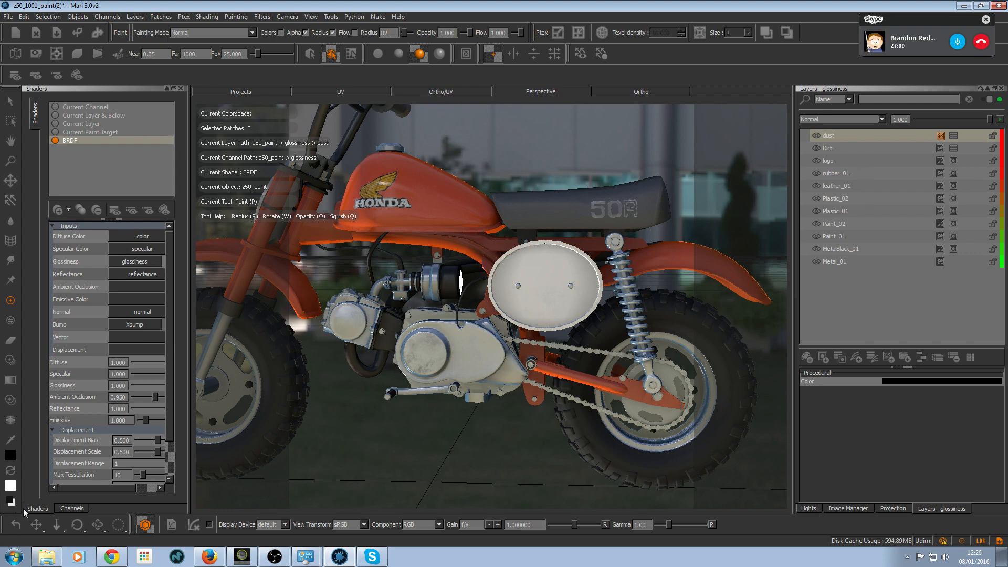
- Duplicate the rubber_01 layer in the color channel by copying and pasting it
{"action": "left_click", "coordinate": [71, 508]}
{"action": "left_click", "coordinate": [56, 103]}
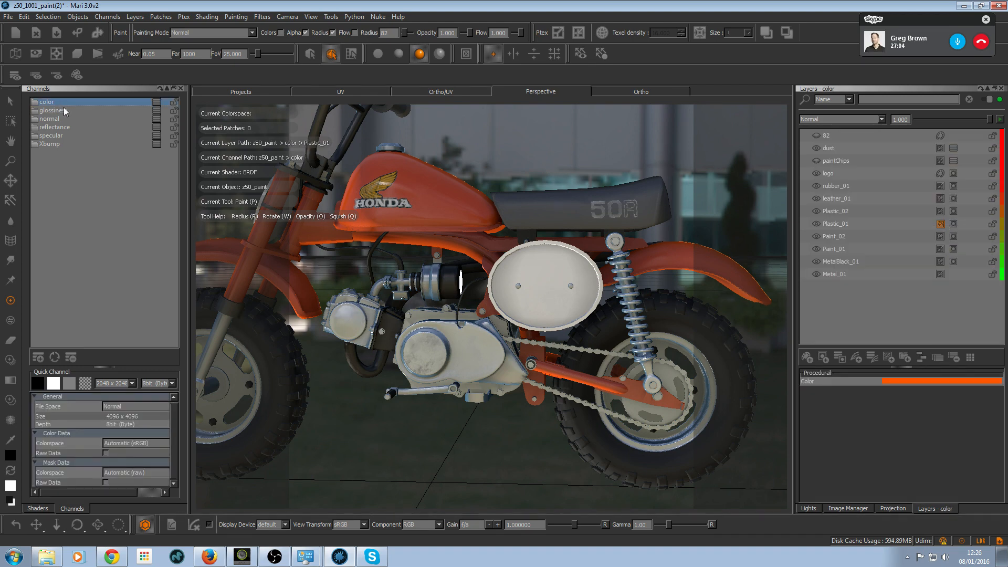
{"action": "left_click", "coordinate": [835, 186]}
{"action": "right_click", "coordinate": [834, 188]}
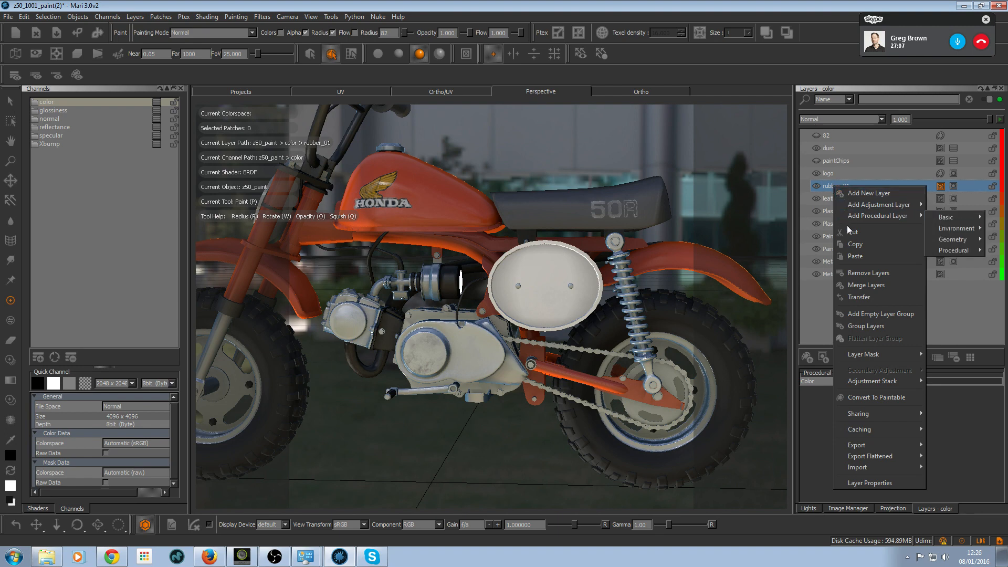
{"action": "left_click", "coordinate": [852, 244]}
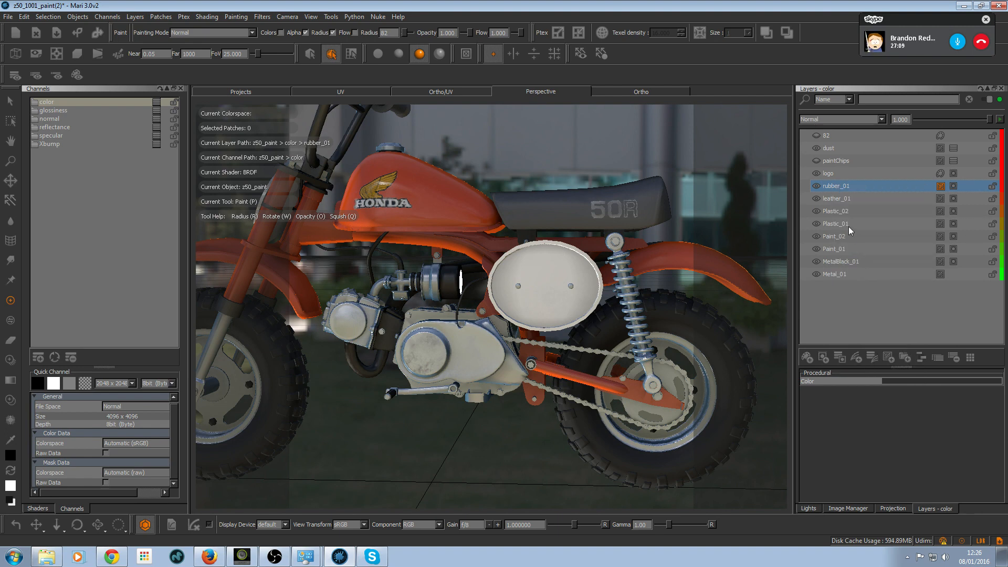
{"action": "right_click", "coordinate": [838, 192]}
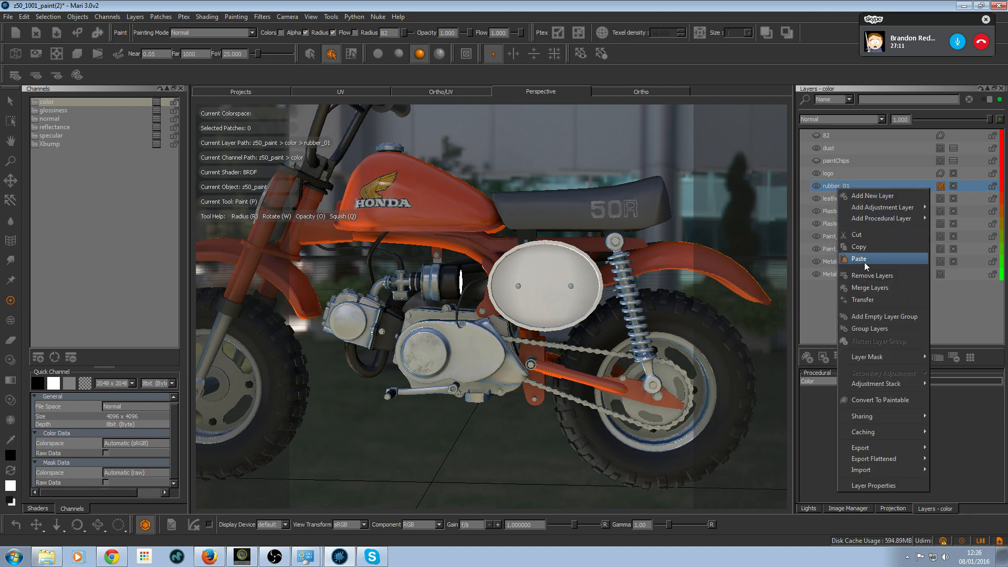
{"action": "left_click", "coordinate": [863, 259]}
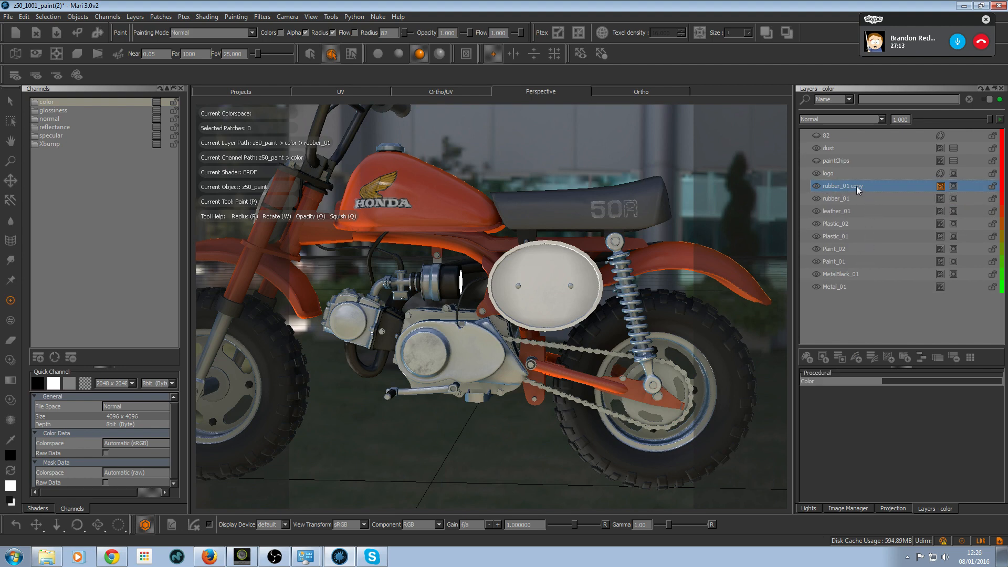
- Rename the copied rubber_01 layer as logo82
{"action": "double_click", "coordinate": [855, 186]}
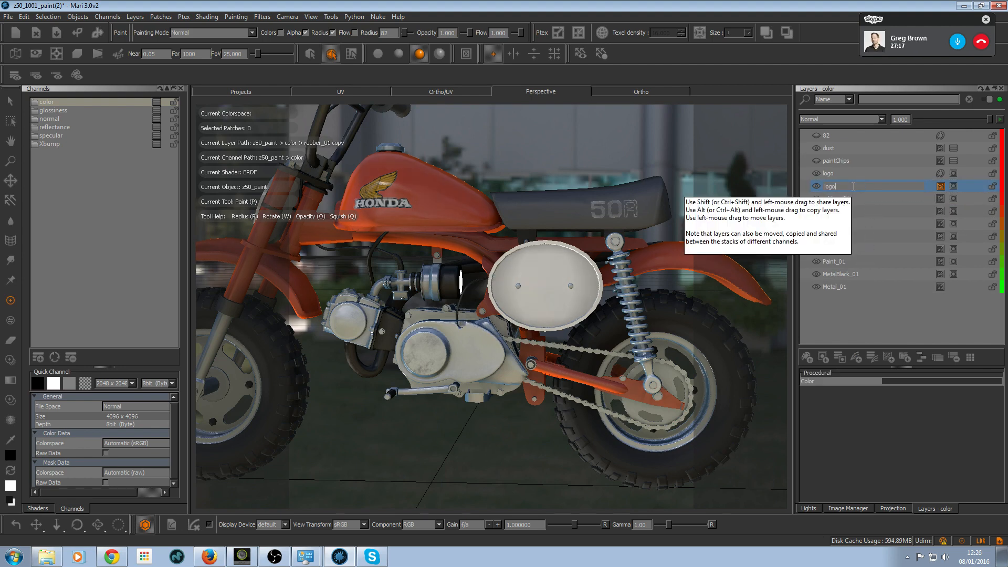
{"action": "type", "text": "logo82"}
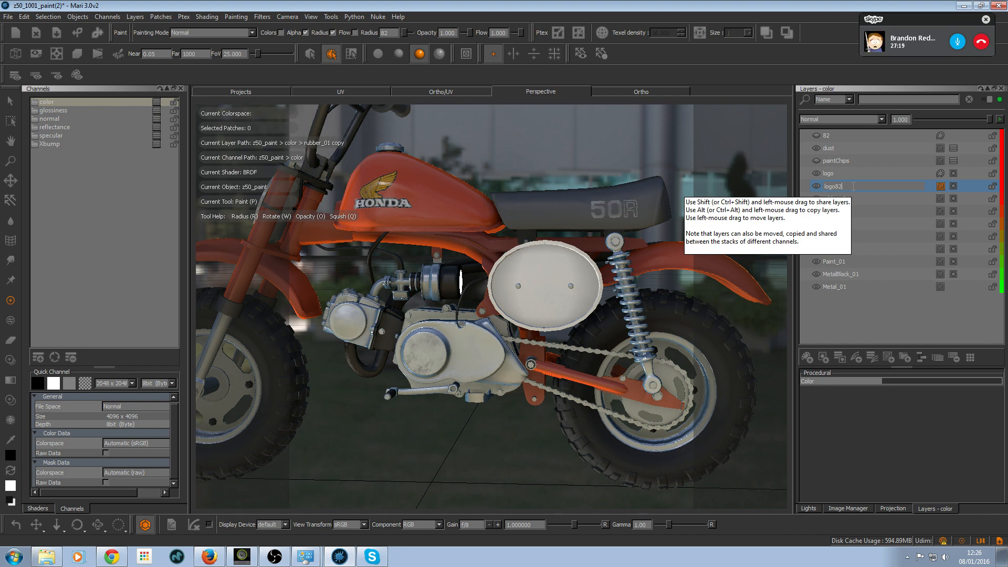
{"action": "key", "text": "Return"}
- Switch between the logo82 layer's color and its mask, leaving the mask selected, and view the whole bike from the side
{"action": "right_click_drag", "start_coordinate": [730, 245], "coordinate": [598, 241], "text": "alt"}
{"action": "left_click", "coordinate": [953, 186]}
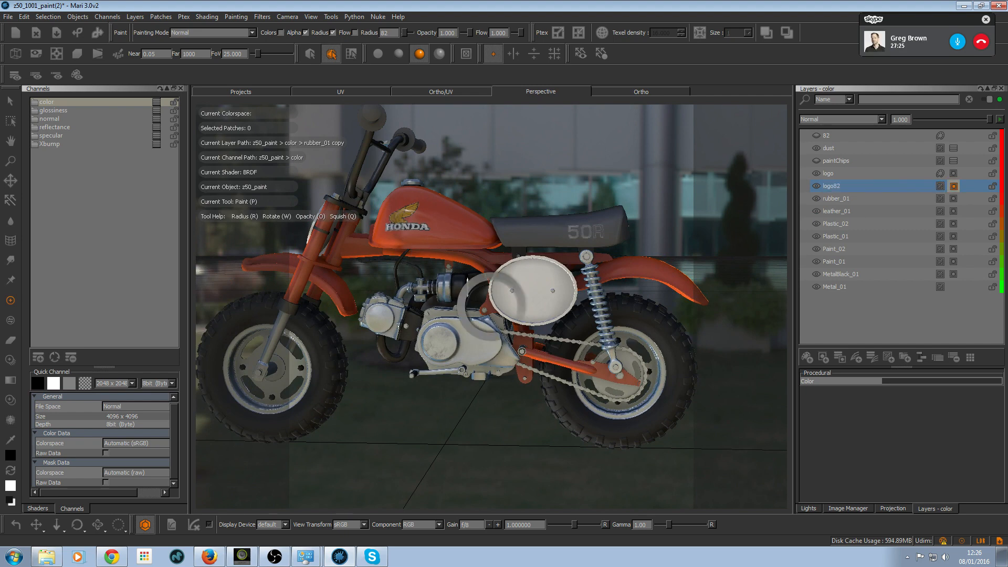
{"action": "left_click", "coordinate": [941, 186]}
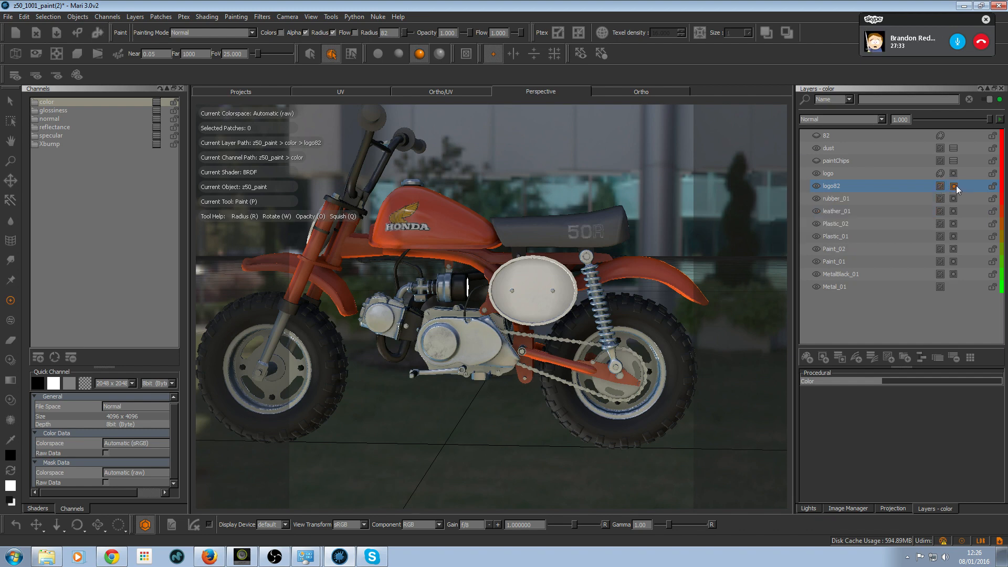
{"action": "left_click_drag", "start_coordinate": [623, 293], "coordinate": [590, 331], "text": "alt"}
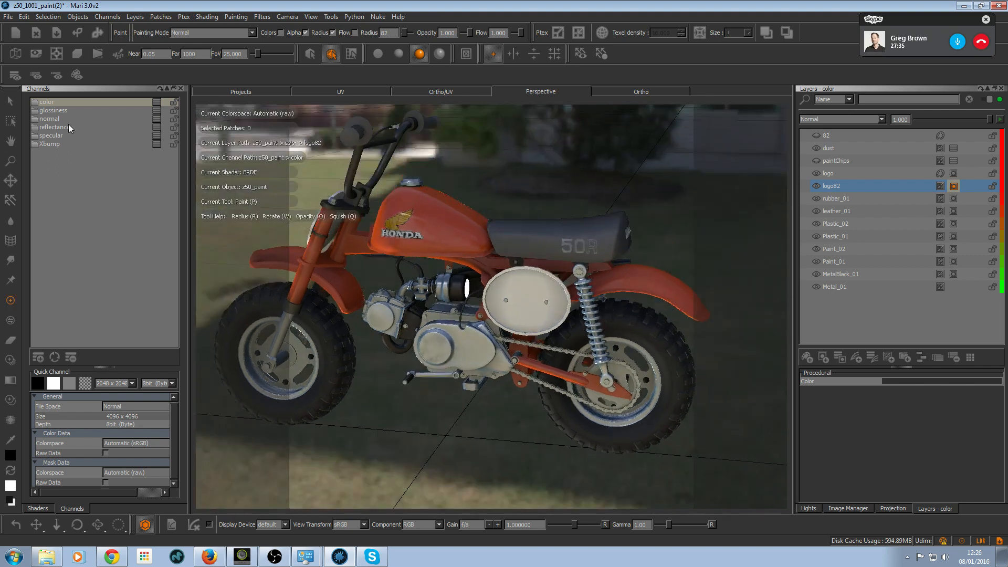
- Display only the logo82 layer with the Current Layer shader and examine its mask coverage around the bike
{"action": "left_click", "coordinate": [37, 509]}
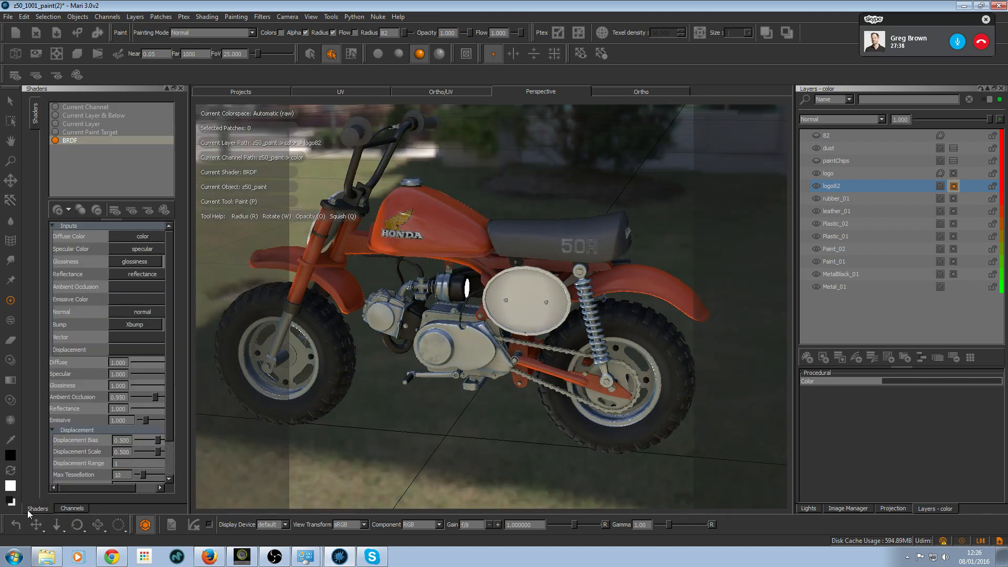
{"action": "left_click", "coordinate": [72, 508]}
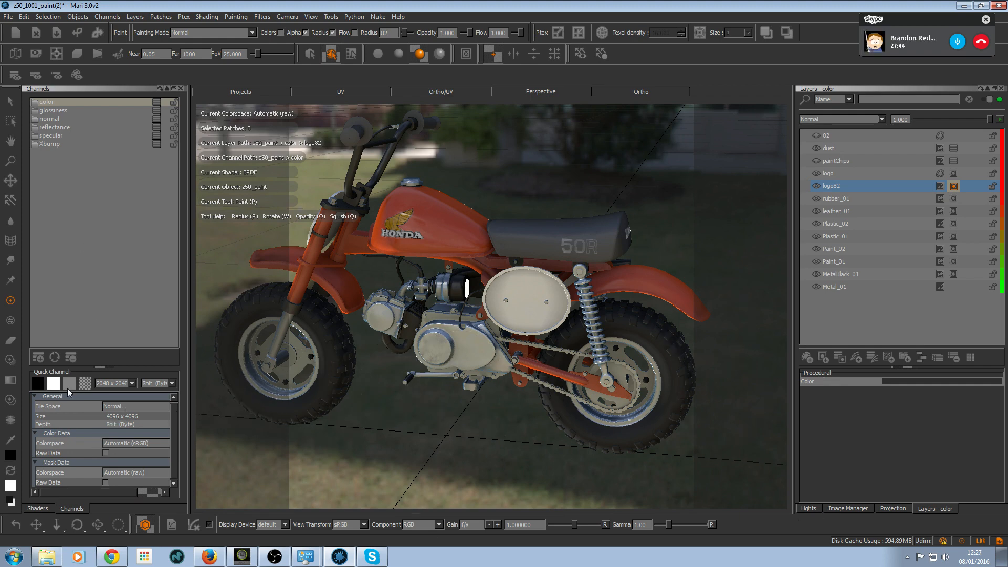
{"action": "left_click", "coordinate": [42, 509]}
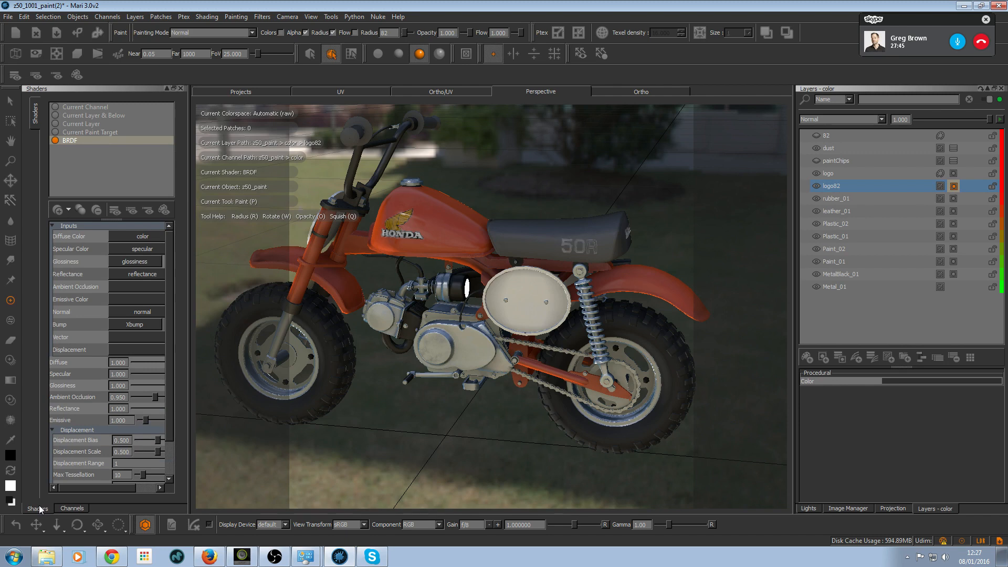
{"action": "left_click", "coordinate": [98, 123]}
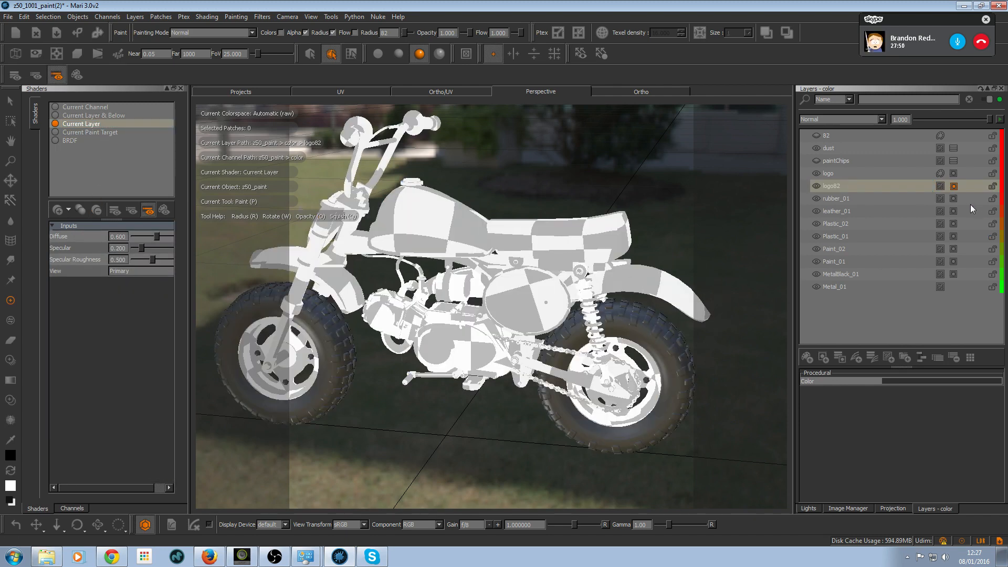
{"action": "right_click_drag", "start_coordinate": [657, 363], "coordinate": [598, 357], "text": "alt"}
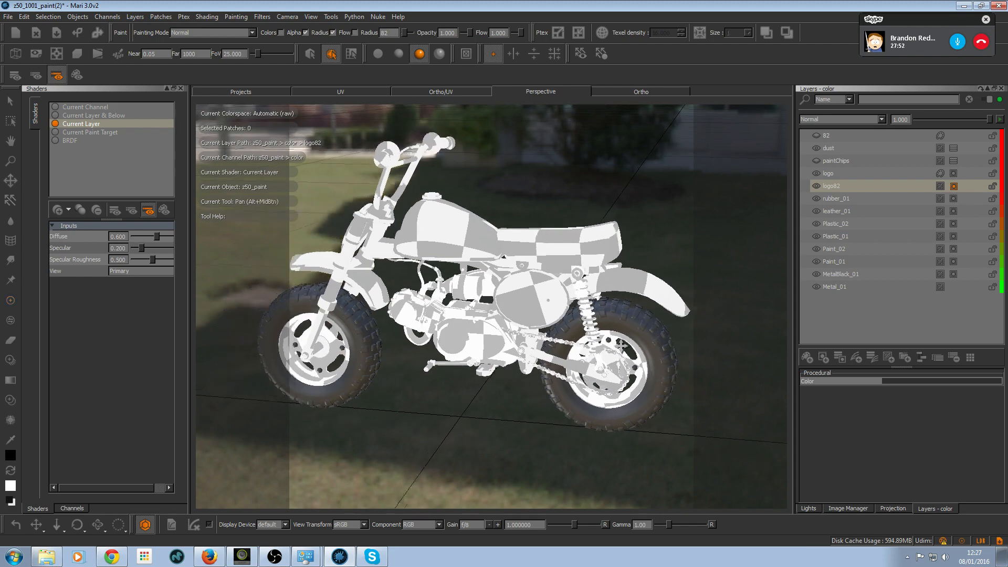
{"action": "middle_click_drag", "start_coordinate": [598, 357], "coordinate": [625, 362], "text": "alt"}
{"action": "mouse_move", "coordinate": [625, 362]}
{"action": "left_mouse_down", "text": "alt"}
{"action": "mouse_move", "coordinate": [683, 305]}
{"action": "mouse_move", "coordinate": [703, 315]}
{"action": "mouse_move", "coordinate": [570, 337]}
{"action": "mouse_move", "coordinate": [578, 337]}
{"action": "left_mouse_up", "text": "alt"}
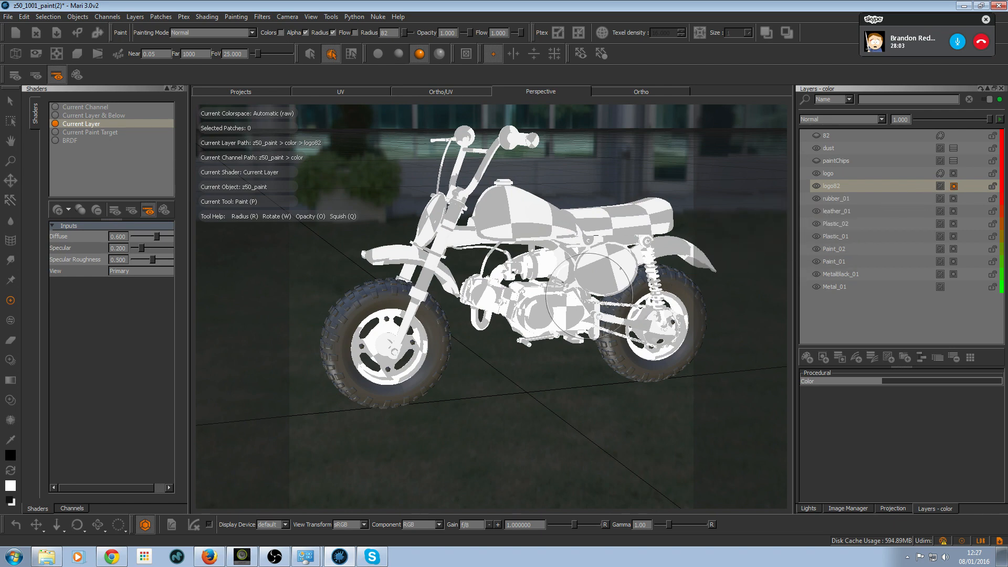
{"action": "left_click_drag", "start_coordinate": [562, 327], "coordinate": [570, 335], "text": "alt"}
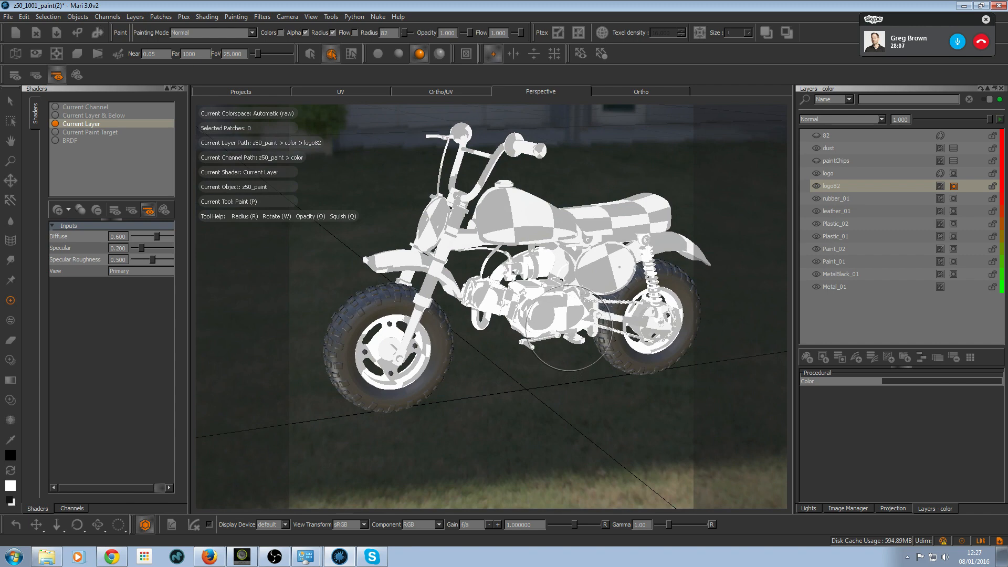
- Paint the tyres out of the logo82 mask in UV tile 1012 with a metal hard-surface brush, bake it, and check the bike in perspective
{"action": "left_click", "coordinate": [355, 93]}
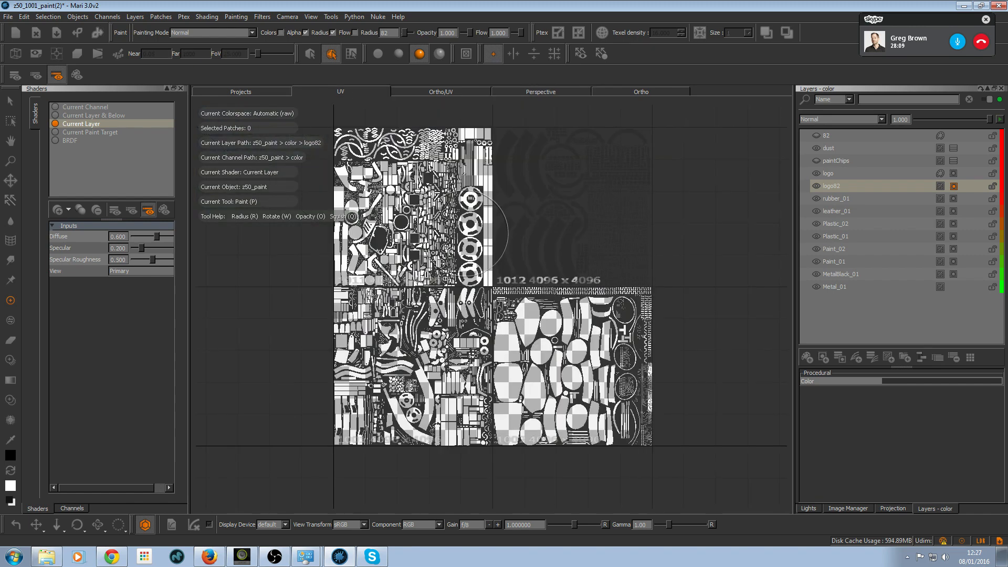
{"action": "key", "text": "space"}
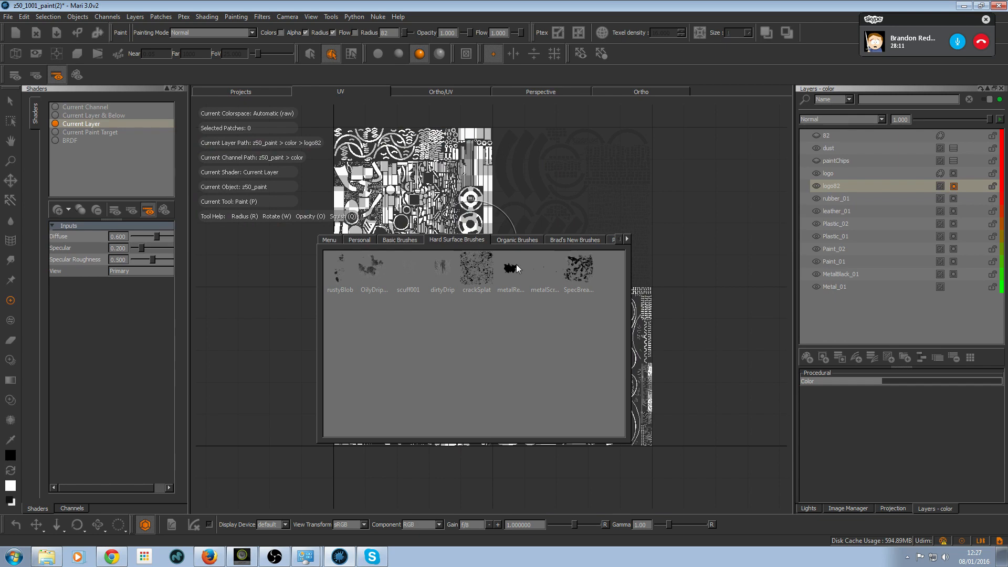
{"action": "left_click", "coordinate": [516, 264]}
{"action": "mouse_move", "coordinate": [454, 220]}
{"action": "left_mouse_down"}
{"action": "mouse_move", "coordinate": [476, 219]}
{"action": "mouse_move", "coordinate": [494, 258]}
{"action": "mouse_move", "coordinate": [620, 294]}
{"action": "mouse_move", "coordinate": [520, 254]}
{"action": "mouse_move", "coordinate": [530, 229]}
{"action": "mouse_move", "coordinate": [525, 184]}
{"action": "mouse_move", "coordinate": [504, 150]}
{"action": "mouse_move", "coordinate": [392, 132]}
{"action": "left_mouse_up"}
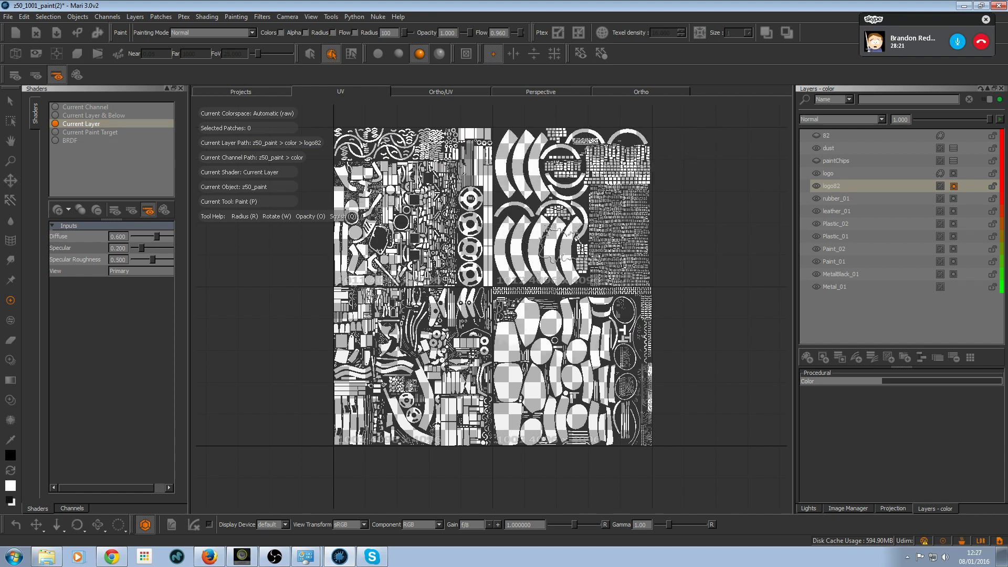
{"action": "key", "text": "b"}
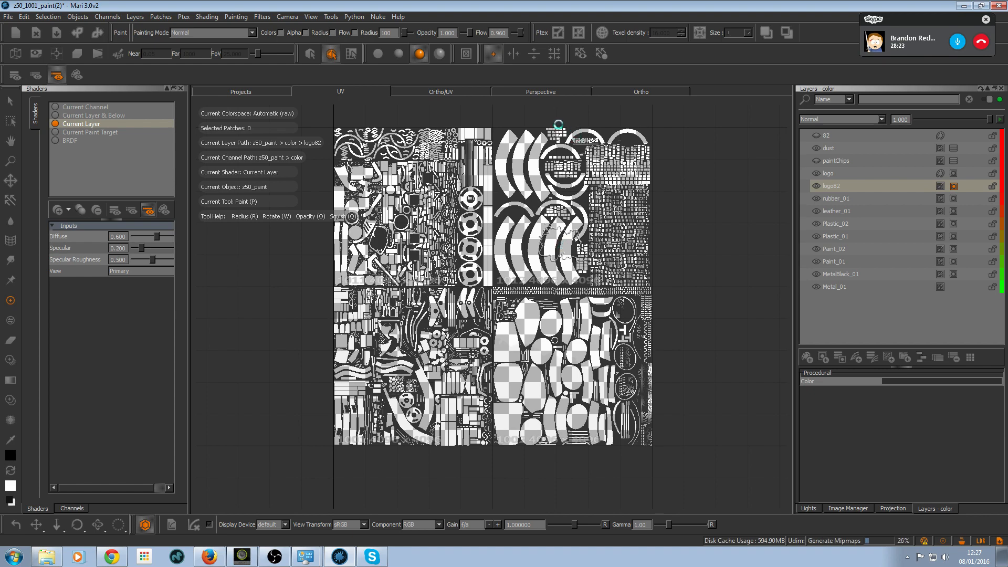
{"action": "left_click", "coordinate": [540, 92]}
{"action": "mouse_move", "coordinate": [603, 236]}
{"action": "left_mouse_down", "text": "alt"}
{"action": "mouse_move", "coordinate": [640, 263]}
{"action": "mouse_move", "coordinate": [568, 234]}
{"action": "mouse_move", "coordinate": [578, 247]}
{"action": "mouse_move", "coordinate": [546, 250]}
{"action": "left_mouse_up", "text": "alt"}
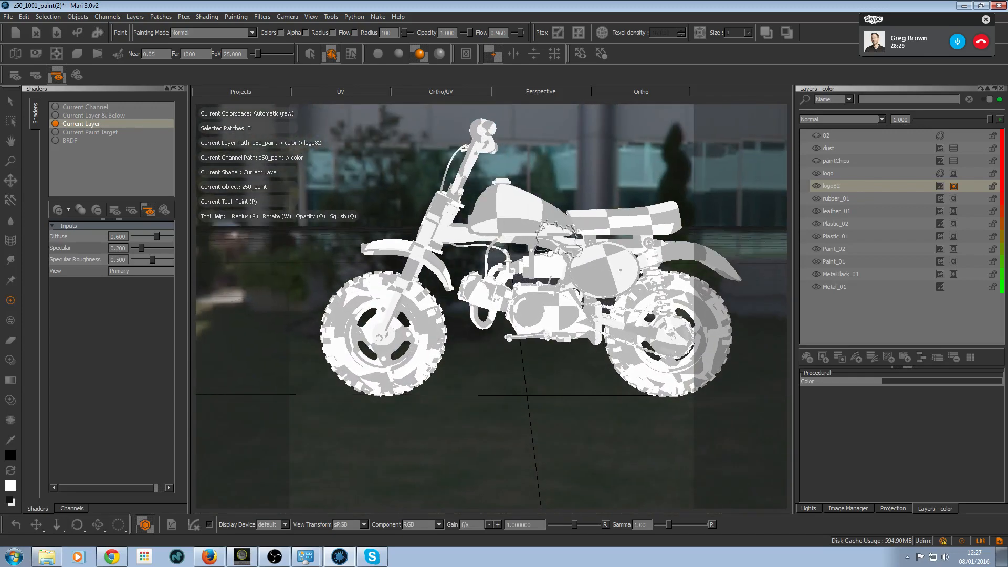
- Switch to the orthographic view and align it to the side of the bike
{"action": "left_click", "coordinate": [635, 92]}
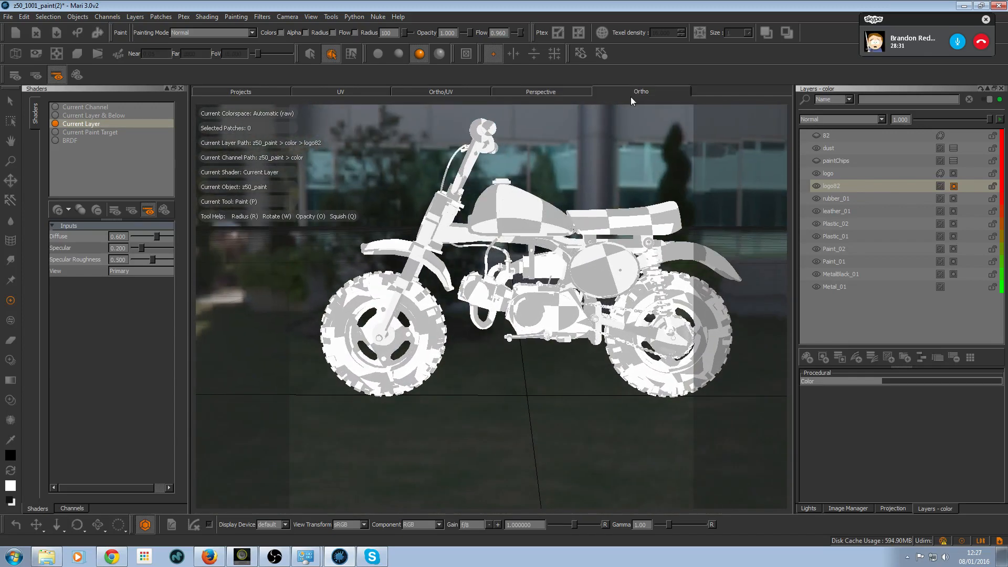
{"action": "middle_click_drag", "start_coordinate": [547, 203], "coordinate": [602, 169], "text": "alt"}
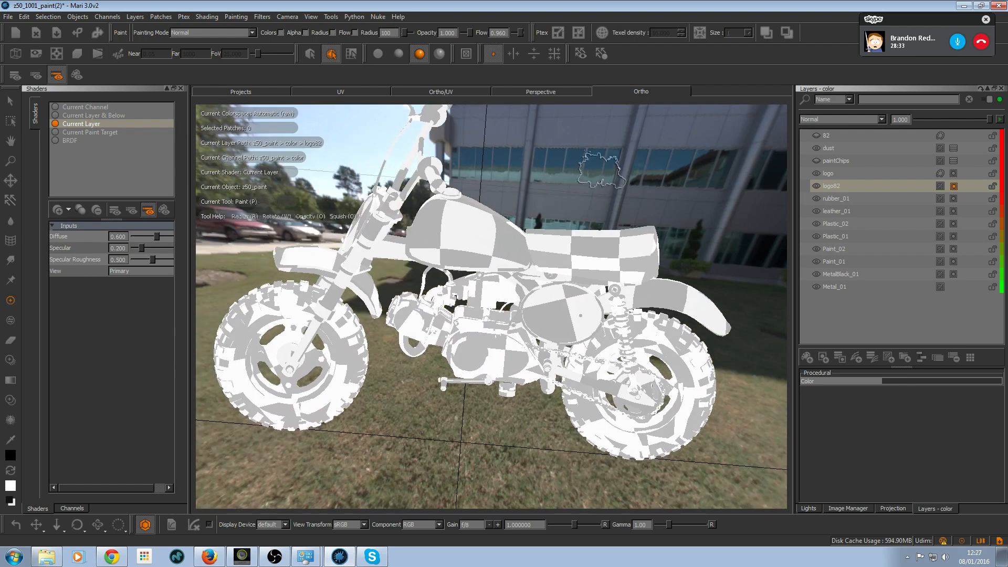
{"action": "left_click_drag", "start_coordinate": [602, 168], "coordinate": [589, 189], "text": "alt"}
{"action": "middle_click_drag", "start_coordinate": [590, 190], "coordinate": [594, 217], "text": "alt"}
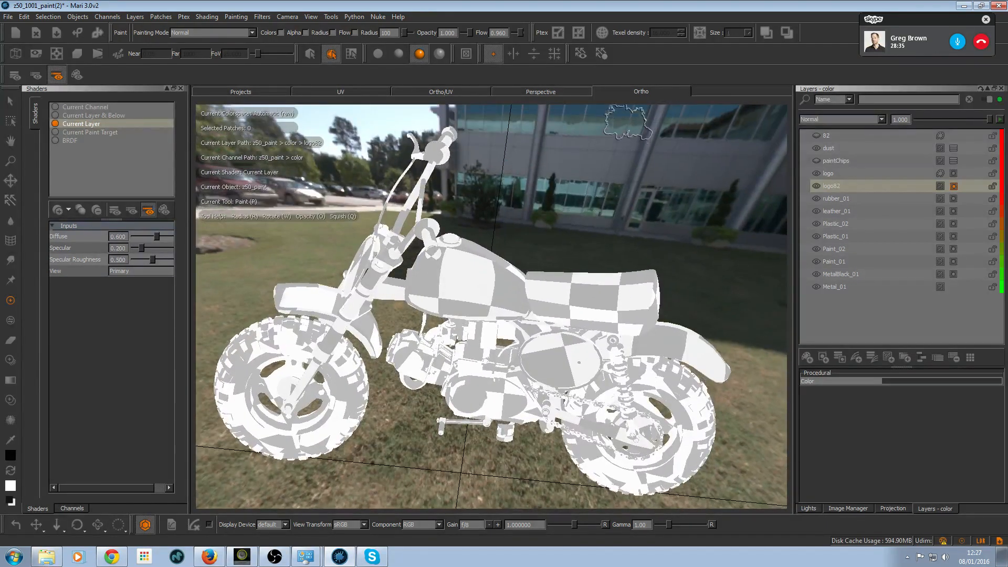
{"action": "key", "text": "a"}
{"action": "key", "text": "F6"}
{"action": "key", "text": "F7"}
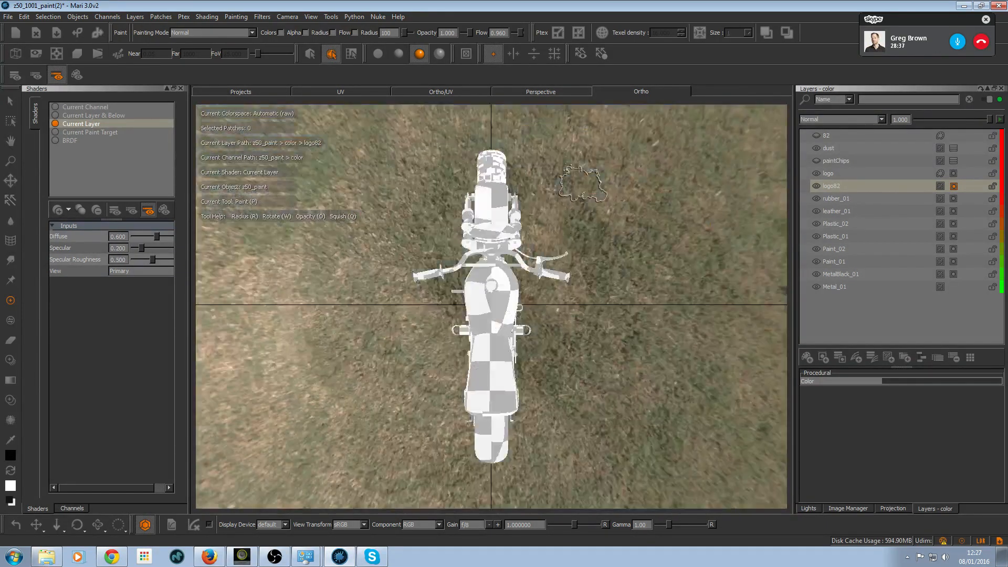
{"action": "key", "text": "F5"}
{"action": "right_click_drag", "start_coordinate": [487, 283], "coordinate": [537, 286], "text": "alt"}
{"action": "middle_click_drag", "start_coordinate": [537, 286], "coordinate": [507, 264], "text": "alt"}
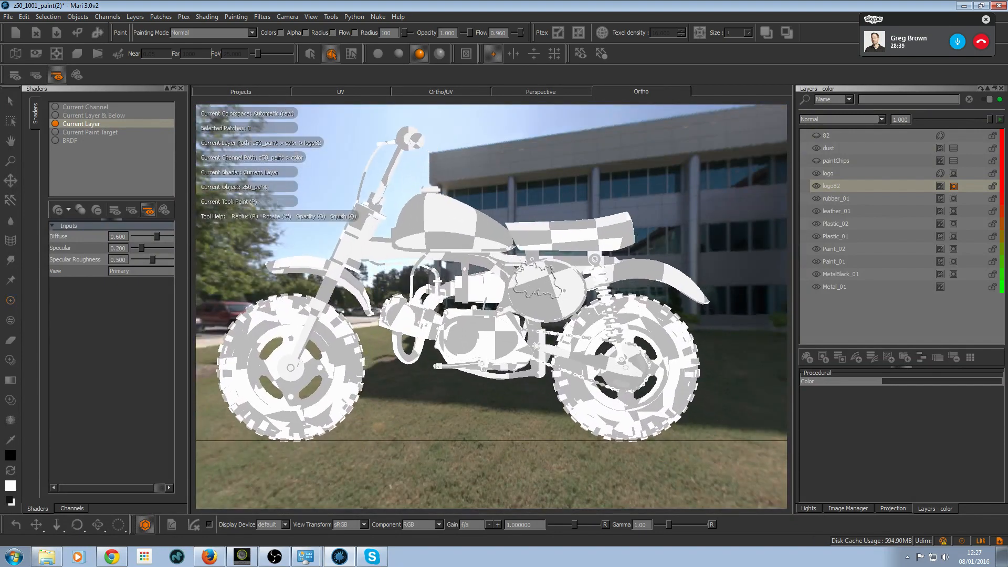
- Paint around the inner edge of the oval side cover on the logo82 layer's mask
{"action": "right_click_drag", "start_coordinate": [506, 264], "coordinate": [569, 266], "text": "alt"}
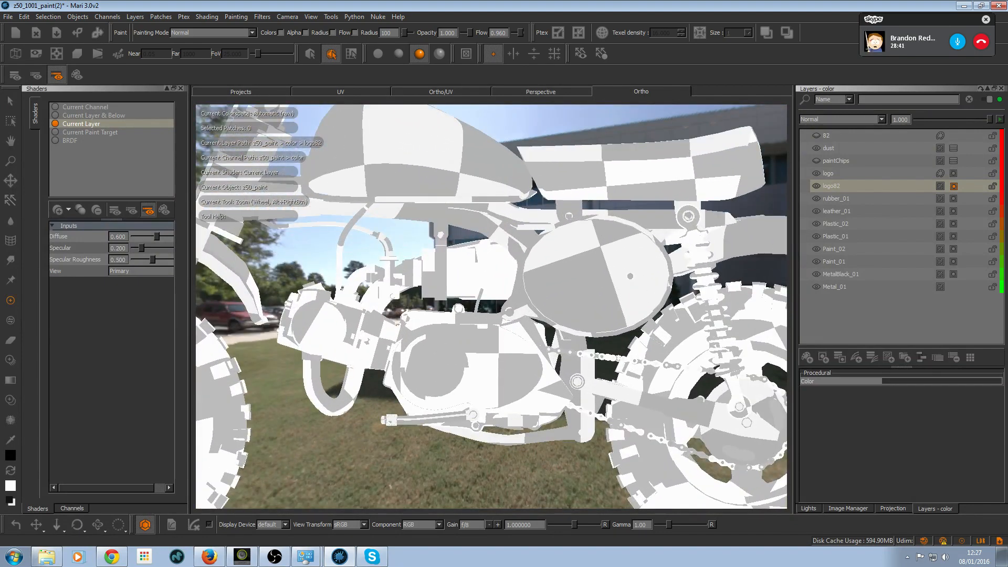
{"action": "middle_click_drag", "start_coordinate": [558, 283], "coordinate": [484, 292], "text": "alt"}
{"action": "mouse_move", "coordinate": [527, 288]}
{"action": "right_mouse_down", "text": "alt"}
{"action": "mouse_move", "coordinate": [555, 291]}
{"action": "mouse_move", "coordinate": [586, 275]}
{"action": "right_mouse_up", "text": "alt"}
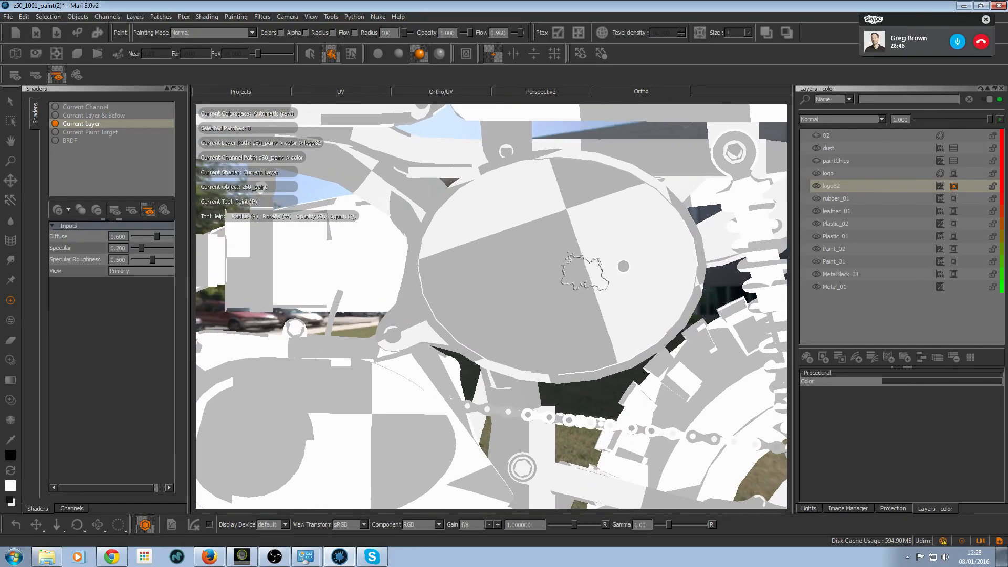
{"action": "middle_click_drag", "start_coordinate": [584, 270], "coordinate": [570, 294], "text": "alt"}
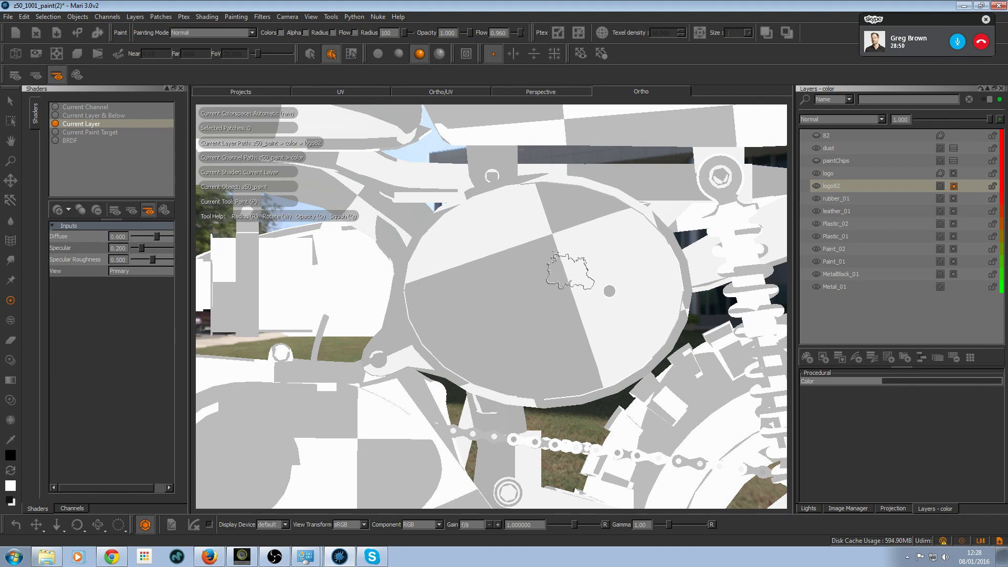
{"action": "mouse_move", "coordinate": [553, 270]}
{"action": "left_mouse_down"}
{"action": "mouse_move", "coordinate": [504, 303]}
{"action": "mouse_move", "coordinate": [517, 243]}
{"action": "mouse_move", "coordinate": [550, 278]}
{"action": "mouse_move", "coordinate": [456, 316]}
{"action": "mouse_move", "coordinate": [484, 258]}
{"action": "mouse_move", "coordinate": [536, 334]}
{"action": "mouse_move", "coordinate": [604, 299]}
{"action": "mouse_move", "coordinate": [529, 224]}
{"action": "mouse_move", "coordinate": [467, 330]}
{"action": "mouse_move", "coordinate": [598, 357]}
{"action": "mouse_move", "coordinate": [630, 249]}
{"action": "mouse_move", "coordinate": [491, 243]}
{"action": "mouse_move", "coordinate": [478, 346]}
{"action": "mouse_move", "coordinate": [601, 278]}
{"action": "mouse_move", "coordinate": [486, 238]}
{"action": "mouse_move", "coordinate": [532, 331]}
{"action": "mouse_move", "coordinate": [549, 247]}
{"action": "mouse_move", "coordinate": [572, 293]}
{"action": "mouse_move", "coordinate": [481, 245]}
{"action": "mouse_move", "coordinate": [460, 288]}
{"action": "mouse_move", "coordinate": [499, 235]}
{"action": "left_mouse_up"}
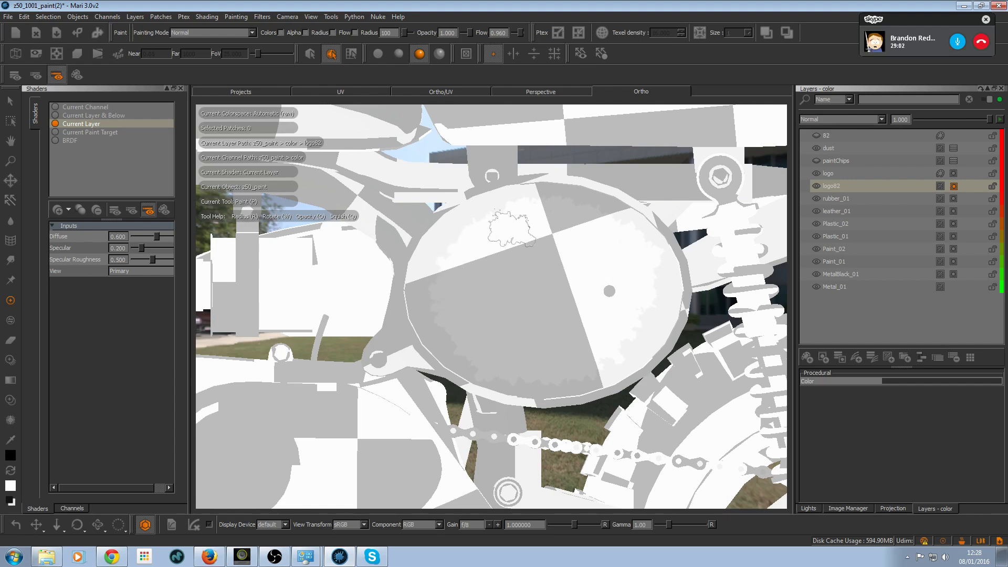
{"action": "right_click_drag", "start_coordinate": [479, 275], "coordinate": [473, 264], "text": "alt"}
{"action": "scroll", "coordinate": [473, 264], "scroll_direction": "down", "scroll_amount": 2}
{"action": "scroll", "coordinate": [591, 263], "scroll_direction": "up", "scroll_amount": 2}
{"action": "scroll", "coordinate": [604, 263], "scroll_direction": "down", "scroll_amount": 2}
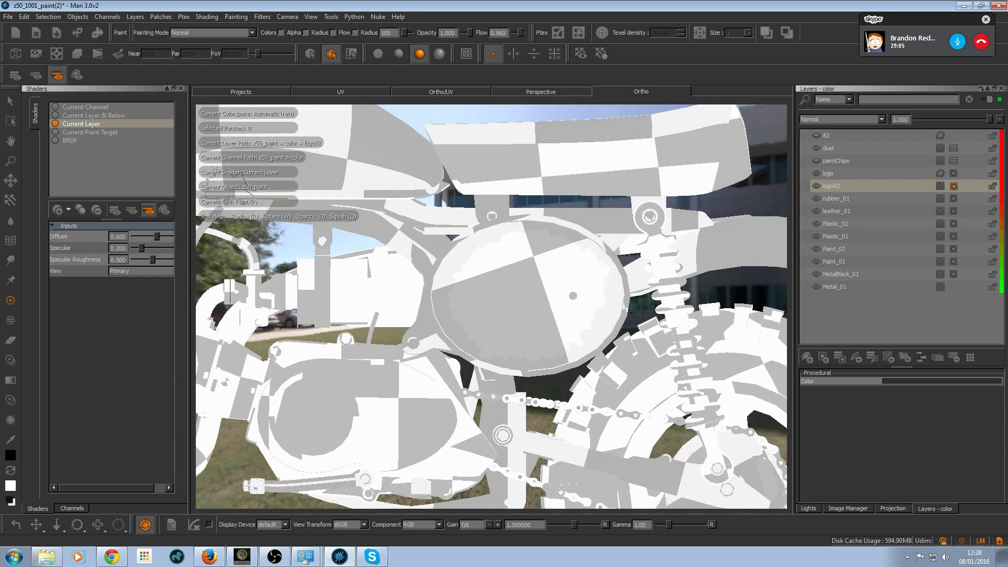
- Return the display to the BRDF shader and save the project
{"action": "left_click", "coordinate": [70, 141]}
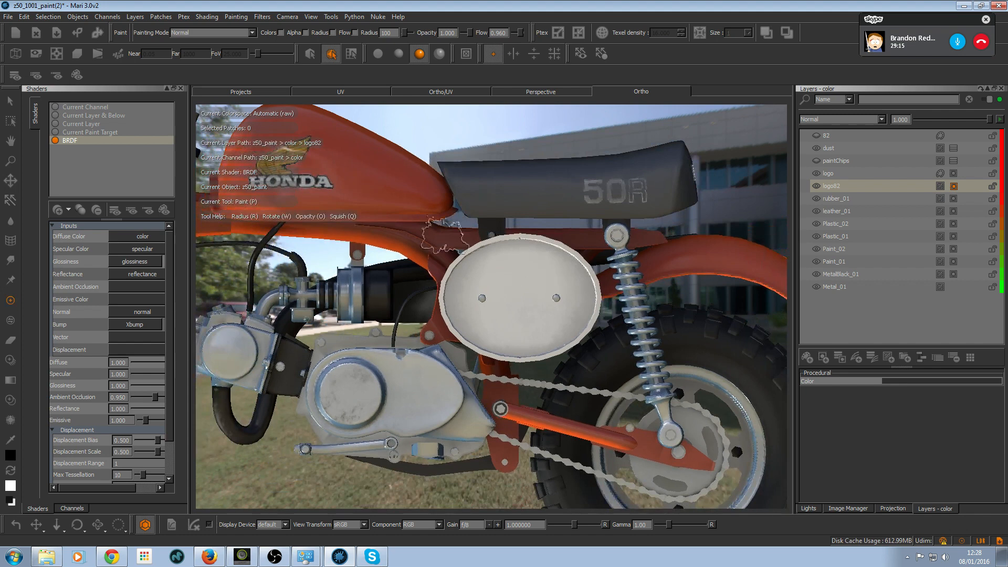
{"action": "left_click", "coordinate": [8, 16]}
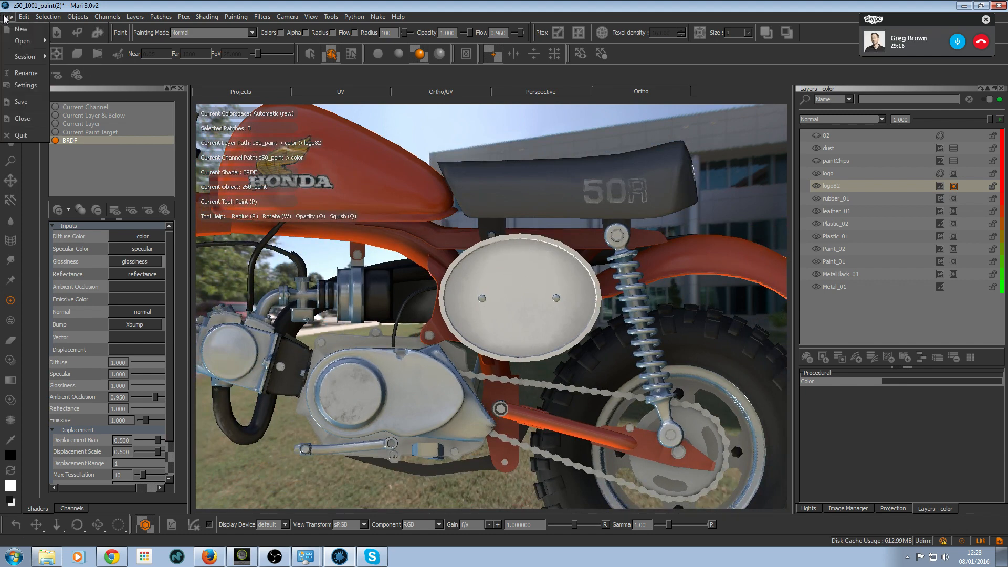
{"action": "left_click", "coordinate": [27, 100]}
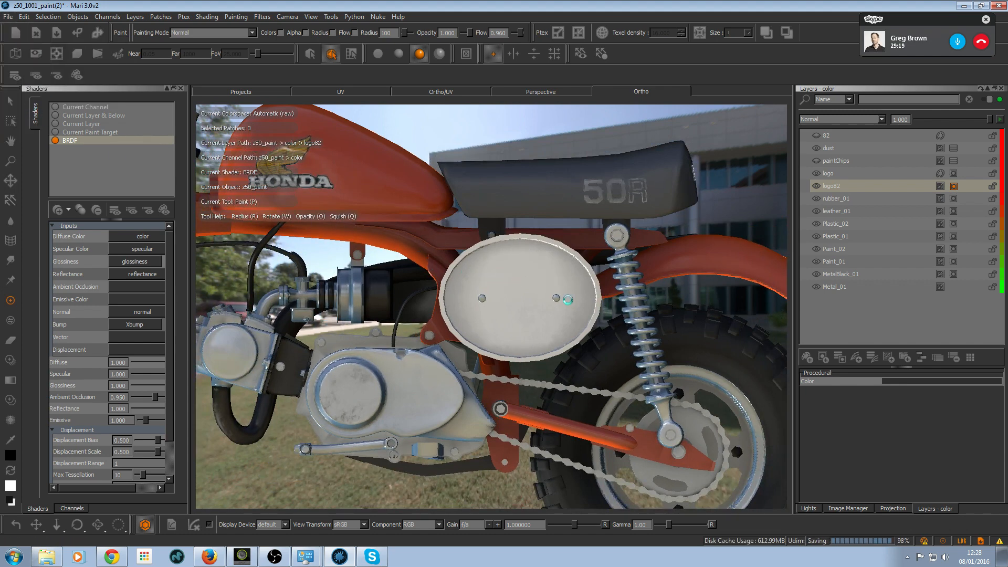
- Try to set the procedural color of the logo82 layer's mask to red (0.837, 0.101, 0.101), and undo it
{"action": "right_click_drag", "start_coordinate": [590, 301], "coordinate": [648, 294], "text": "alt"}
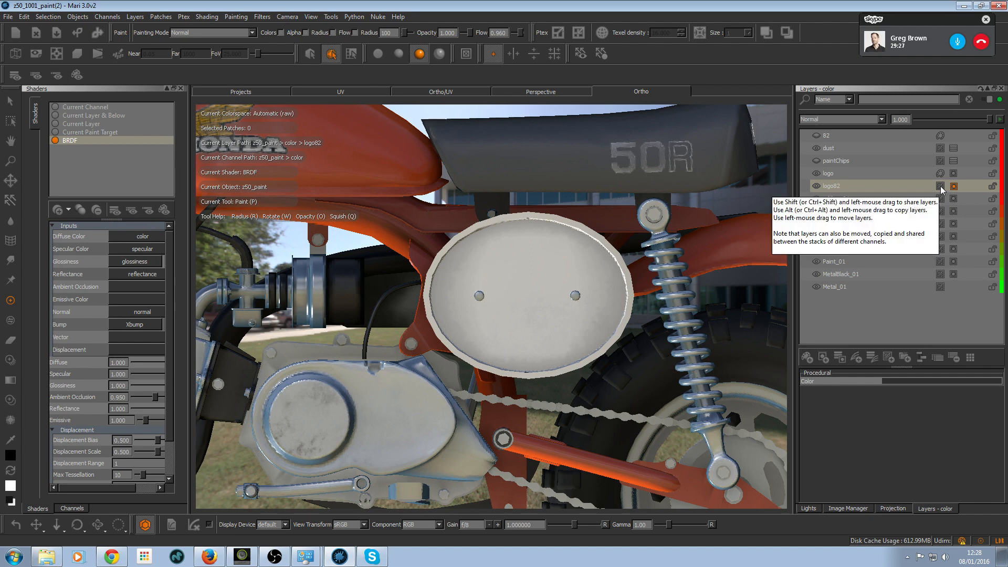
{"action": "left_click", "coordinate": [917, 190]}
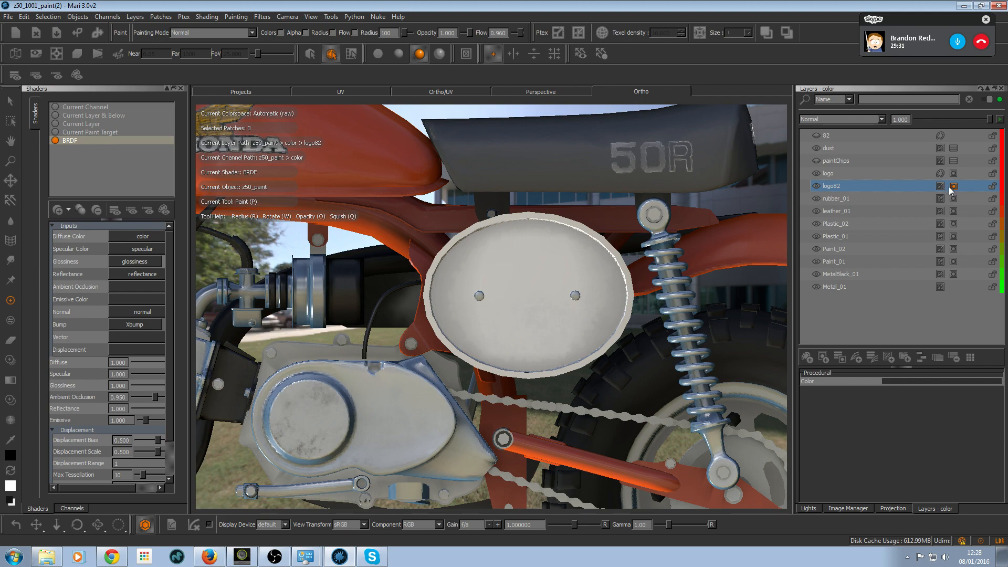
{"action": "right_click_drag", "start_coordinate": [570, 270], "coordinate": [607, 272], "text": "alt"}
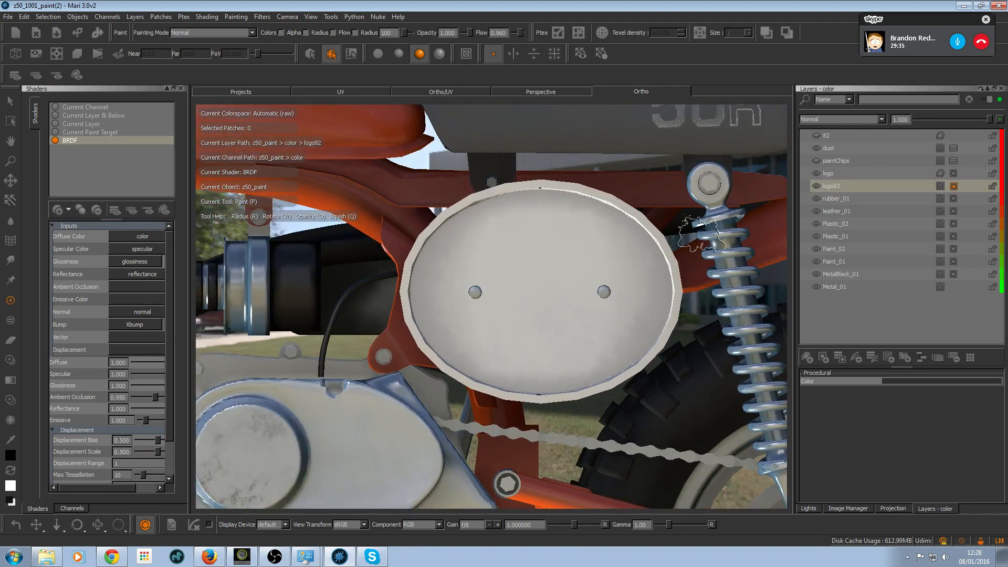
{"action": "left_click", "coordinate": [928, 381]}
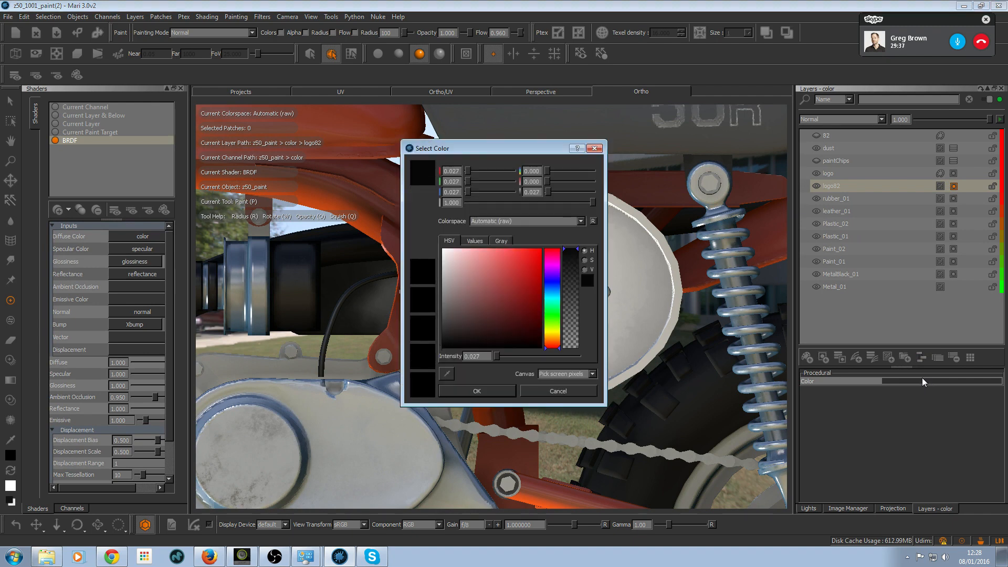
{"action": "left_click_drag", "start_coordinate": [528, 145], "coordinate": [797, 172]}
{"action": "left_click", "coordinate": [802, 286]}
{"action": "left_click", "coordinate": [798, 291]}
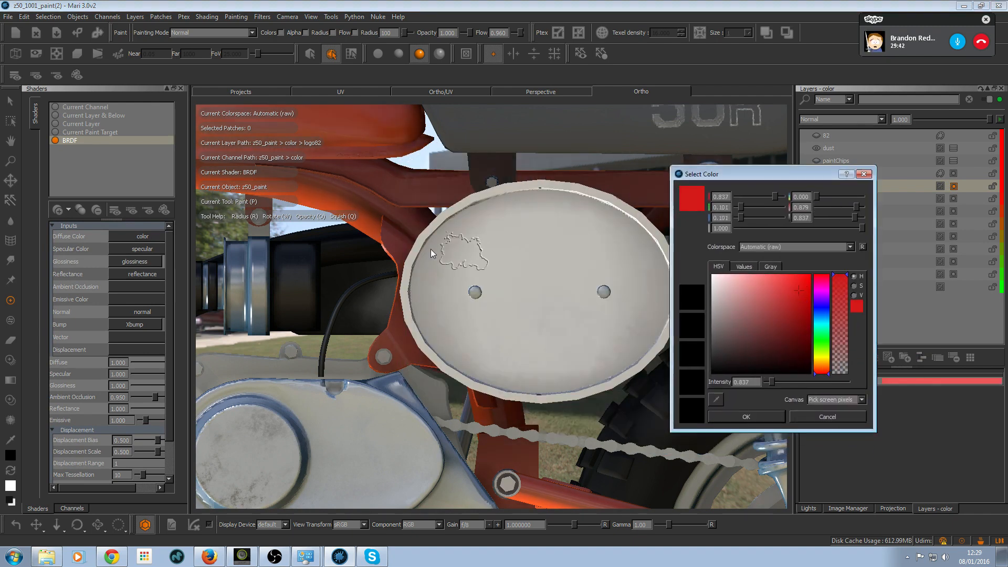
{"action": "left_click", "coordinate": [757, 421]}
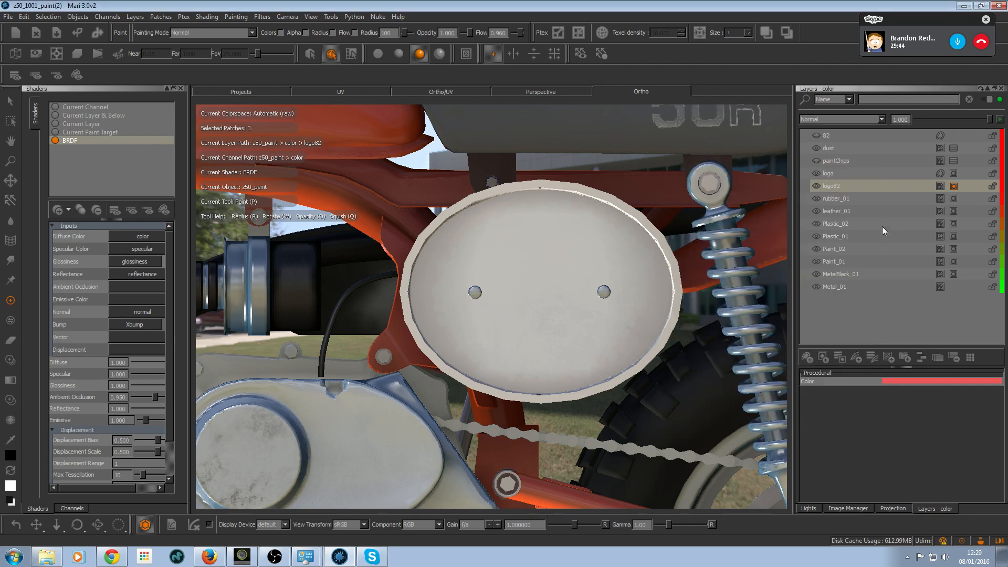
{"action": "key", "text": "ctrl+z"}
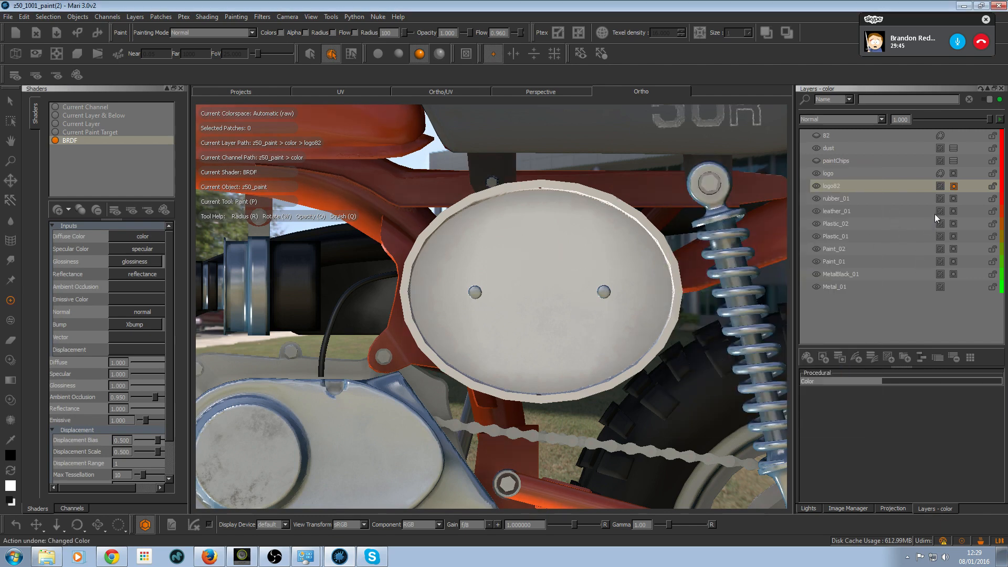
- Set the procedural color of the logo82 layer to bright red (1.000, 0.042, 0.042)
{"action": "left_click", "coordinate": [940, 186]}
{"action": "left_click", "coordinate": [916, 382]}
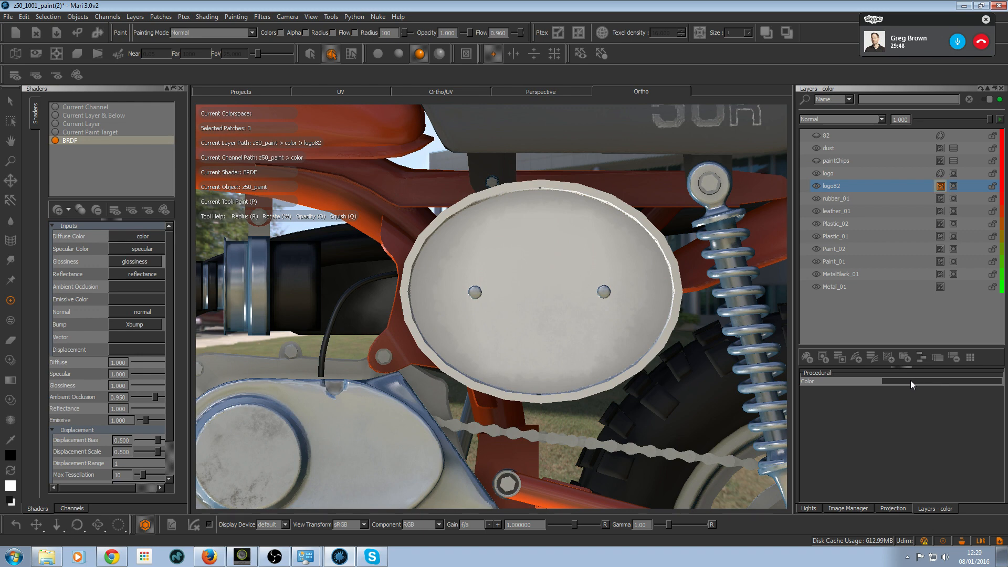
{"action": "left_click", "coordinate": [538, 252]}
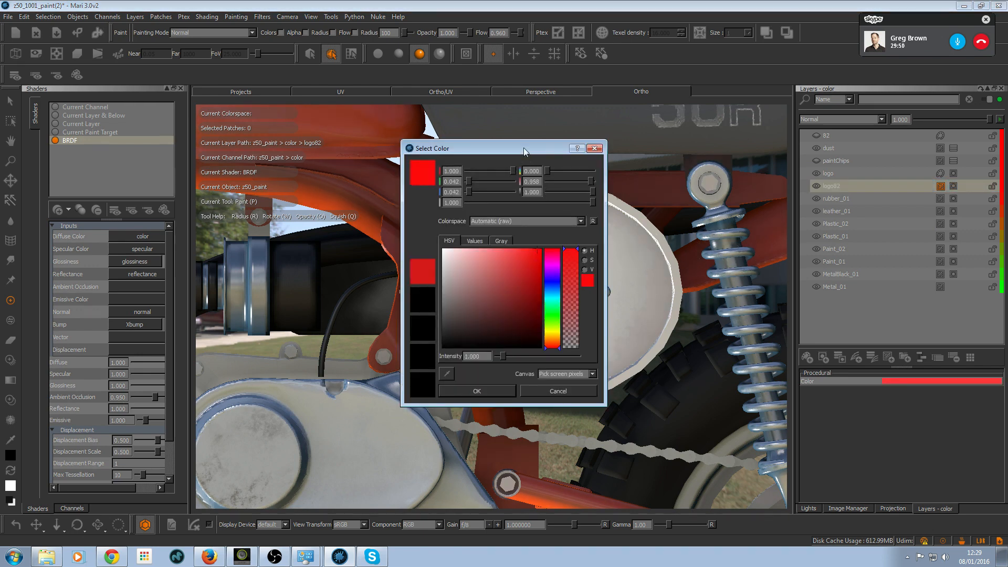
{"action": "left_click_drag", "start_coordinate": [543, 153], "coordinate": [840, 181]}
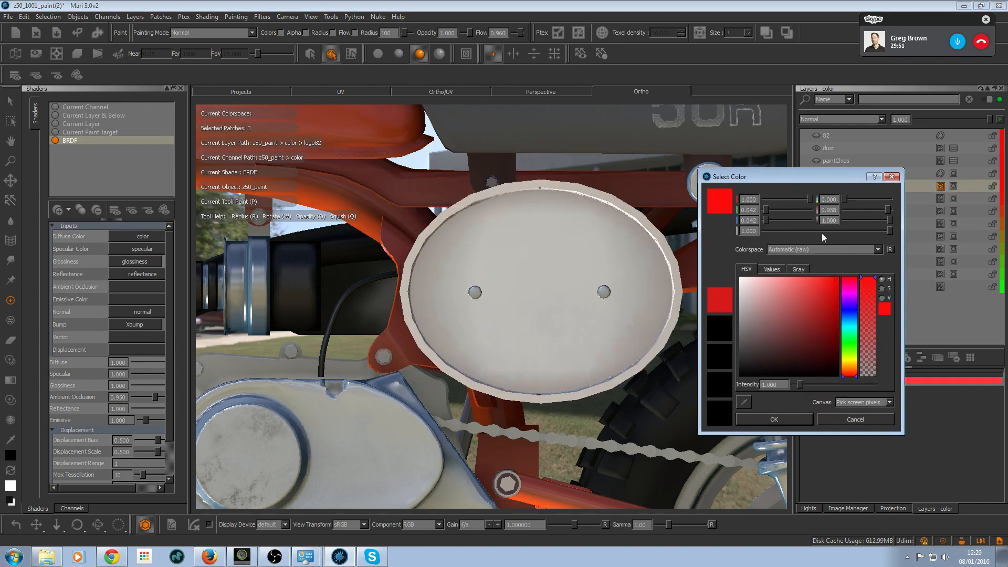
{"action": "left_click", "coordinate": [773, 420]}
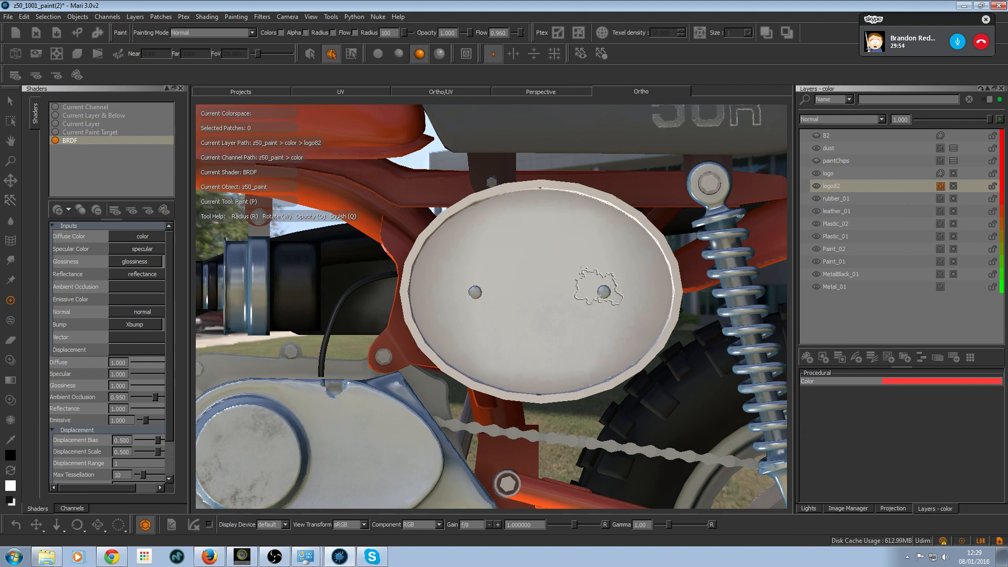
- Undo the recent view and layer changes back past the red procedural color on the logo82 layer
{"action": "scroll", "coordinate": [567, 286], "scroll_direction": "down", "scroll_amount": 10}
{"action": "mouse_move", "coordinate": [522, 277]}
{"action": "left_mouse_down", "text": "alt"}
{"action": "mouse_move", "coordinate": [559, 328]}
{"action": "mouse_move", "coordinate": [527, 300]}
{"action": "left_mouse_up", "text": "alt"}
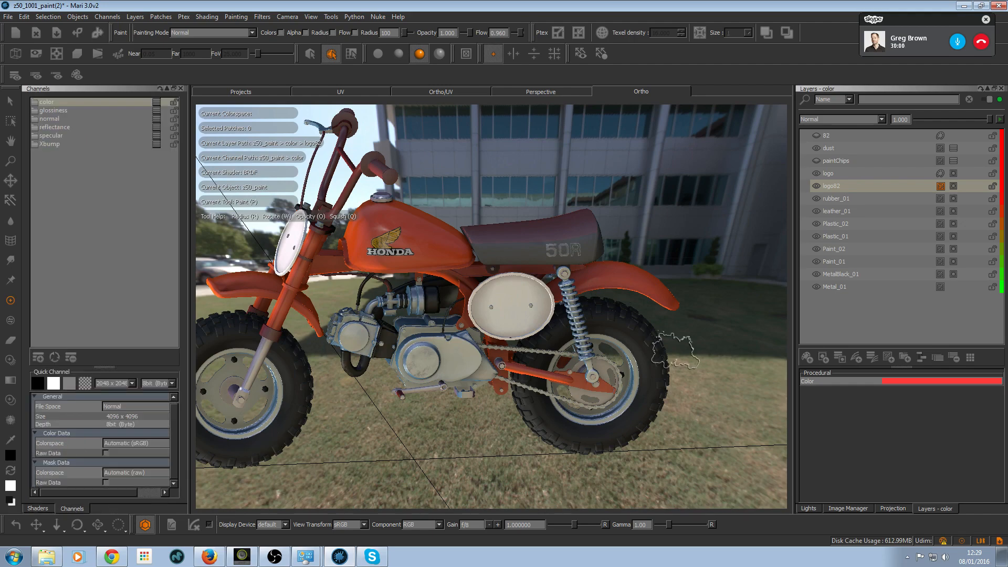
{"action": "mouse_move", "coordinate": [558, 279]}
{"action": "left_mouse_down", "text": "alt"}
{"action": "mouse_move", "coordinate": [536, 302]}
{"action": "mouse_move", "coordinate": [484, 303]}
{"action": "left_mouse_up", "text": "alt"}
{"action": "key", "text": "ctrl+z"}
{"action": "key", "text": "ctrl+z"}
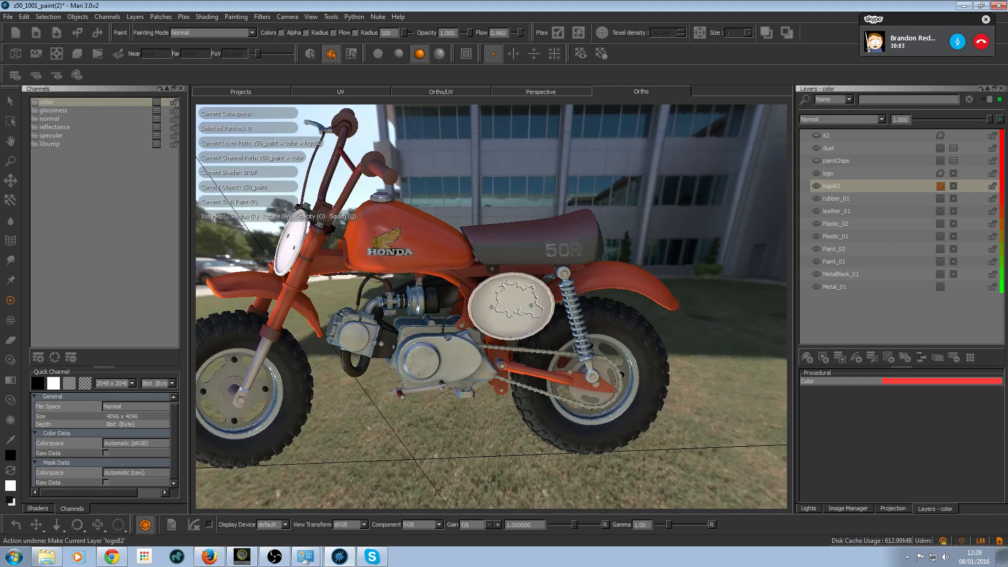
{"action": "key", "text": "ctrl+z"}
{"action": "key", "text": "ctrl+z"}
{"action": "key", "text": "ctrl+z"}
{"action": "key", "text": "ctrl+z"}
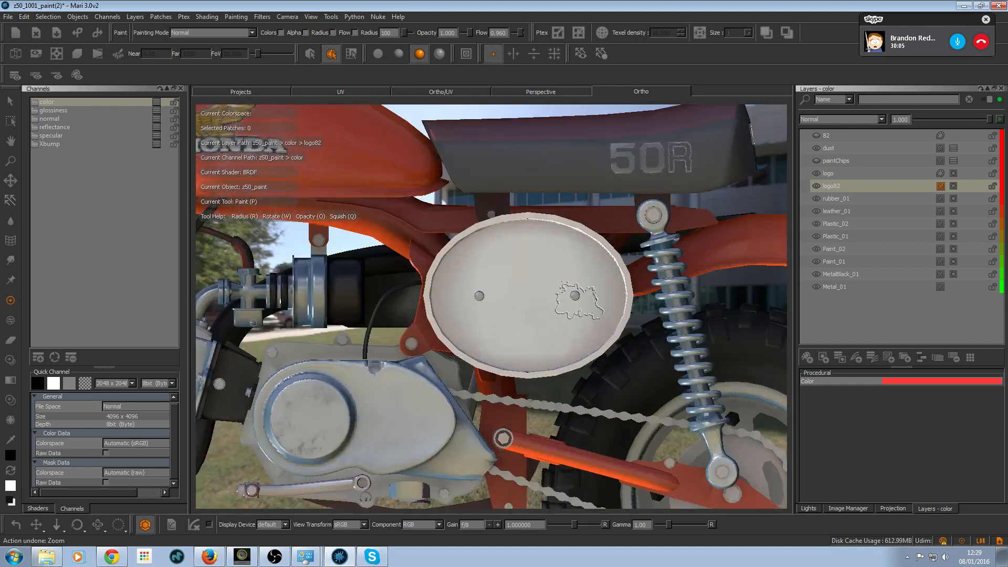
{"action": "key", "text": "ctrl+z"}
{"action": "key", "text": "ctrl+z"}
{"action": "key", "text": "ctrl+z"}
{"action": "key", "text": "ctrl+z"}
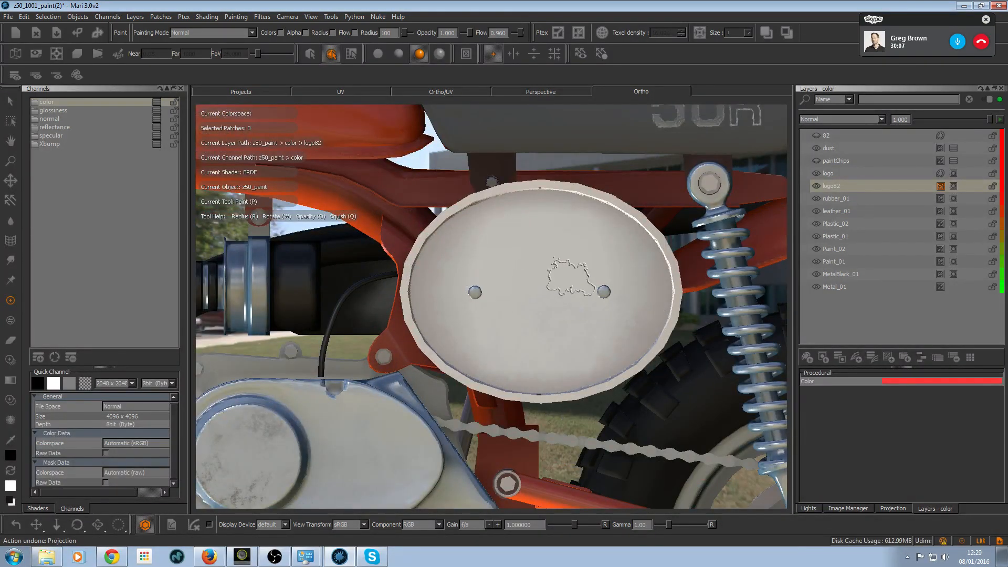
{"action": "key", "text": "ctrl+z"}
{"action": "key", "text": "ctrl+z"}
{"action": "key", "text": "ctrl+z"}
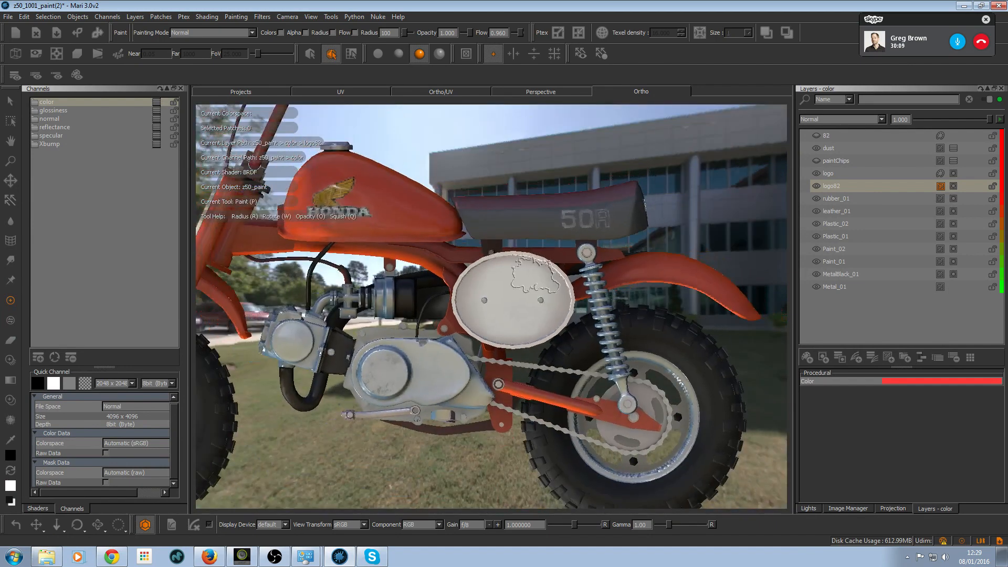
{"action": "key", "text": "ctrl+z"}
{"action": "key", "text": "ctrl+z"}
{"action": "key", "text": "ctrl+z"}
{"action": "key", "text": "ctrl+z"}
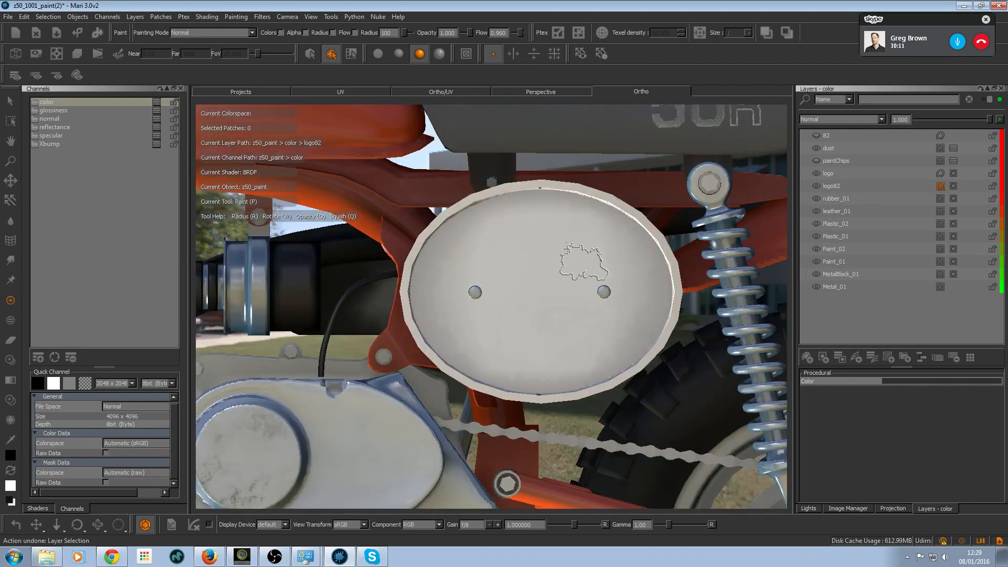
{"action": "key", "text": "ctrl+z"}
{"action": "key", "text": "ctrl+z"}
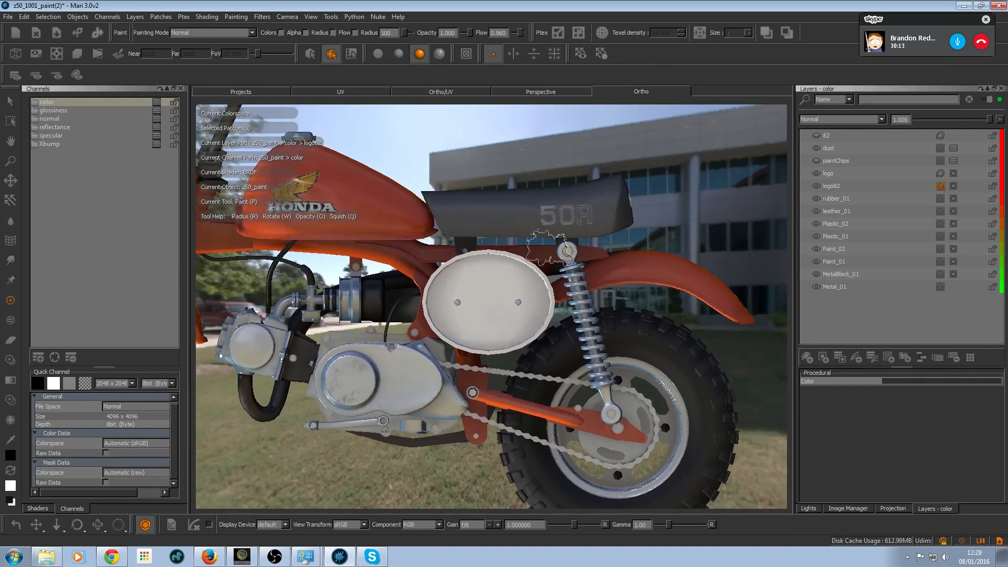
- Move the logo82 layer directly above the dust layer and make its mask the paint target
{"action": "left_click_drag", "start_coordinate": [838, 188], "coordinate": [836, 143]}
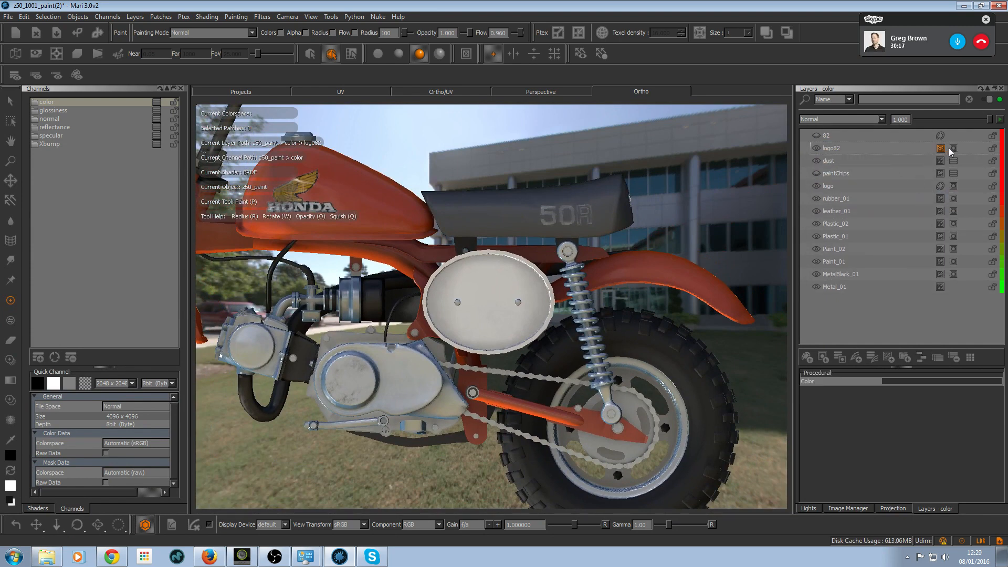
{"action": "left_click", "coordinate": [954, 149]}
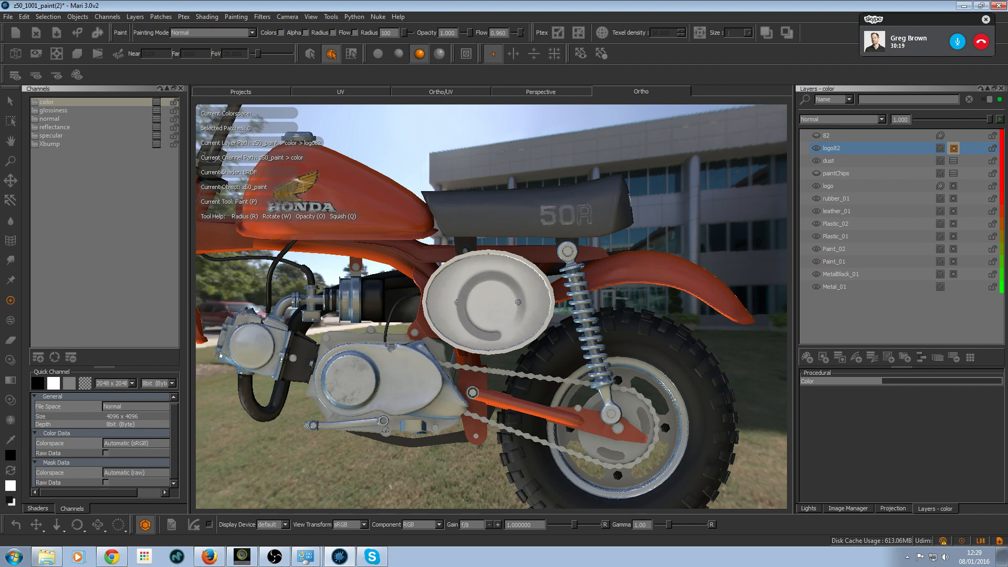
{"action": "key", "text": "ctrl+z"}
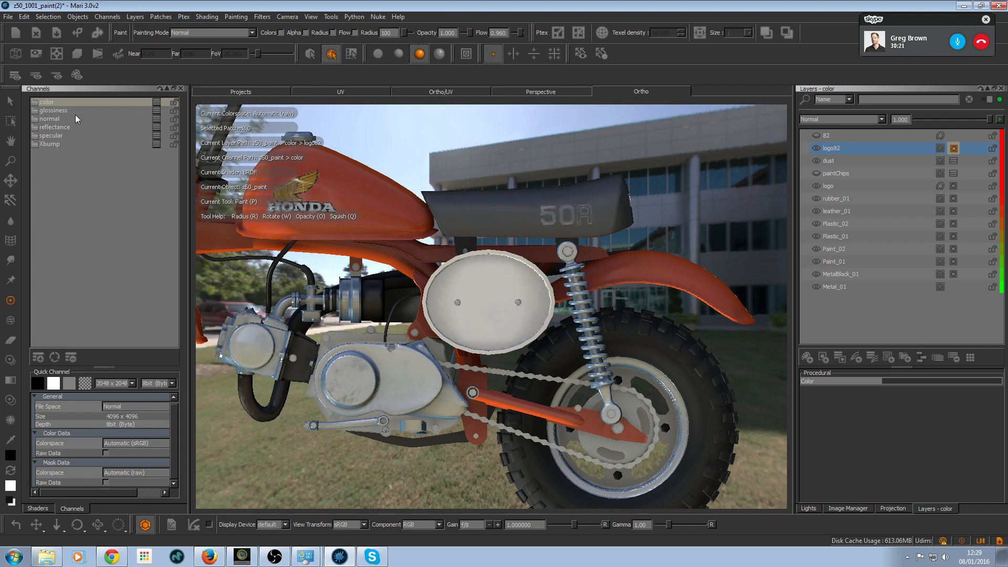
- Show only the current layer on the bike and examine the painted area on the oval side cover
{"action": "mouse_move", "coordinate": [345, 244]}
{"action": "right_mouse_down", "text": "alt"}
{"action": "mouse_move", "coordinate": [407, 248]}
{"action": "mouse_move", "coordinate": [446, 263]}
{"action": "right_mouse_up", "text": "alt"}
{"action": "left_click", "coordinate": [472, 267]}
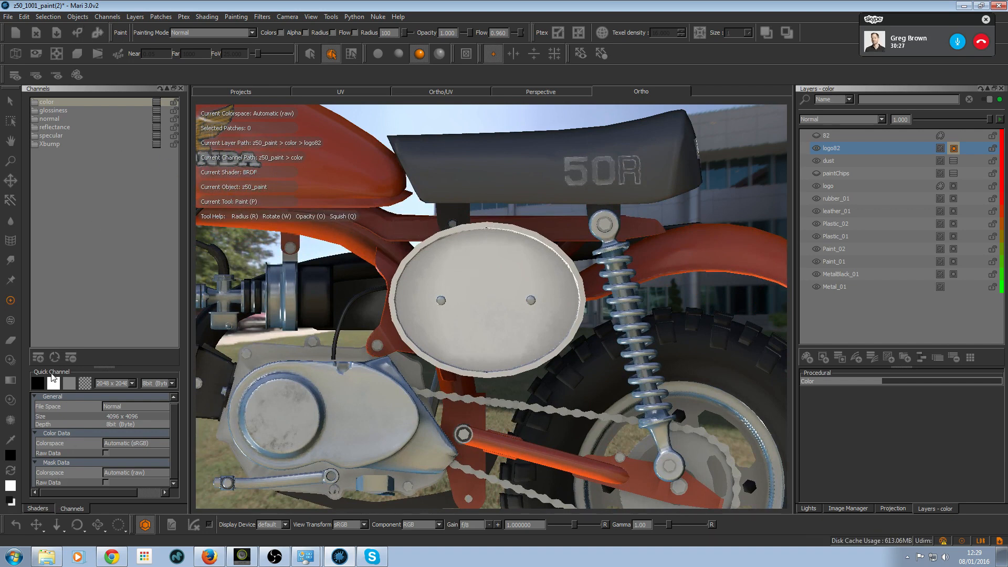
{"action": "left_click", "coordinate": [46, 508]}
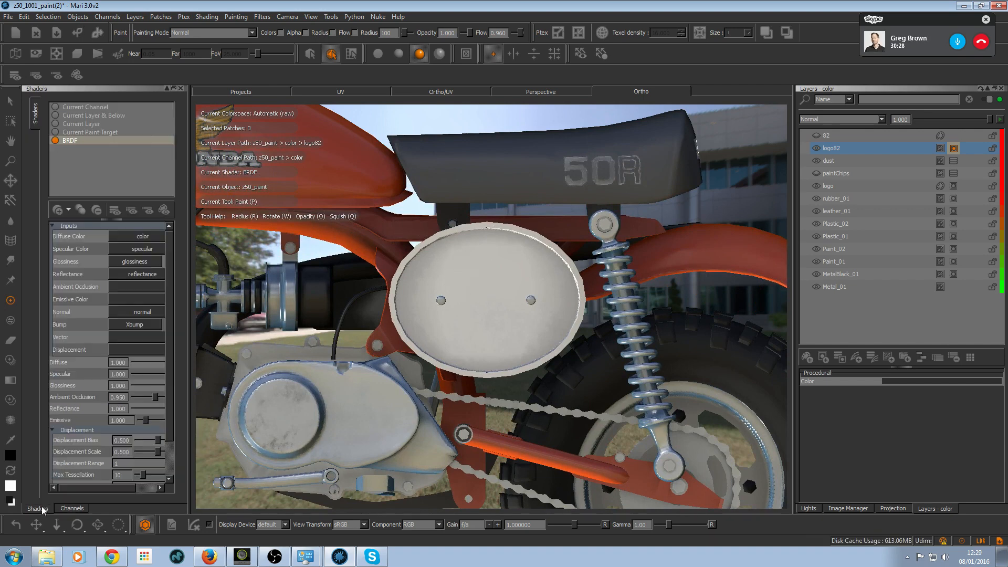
{"action": "left_click", "coordinate": [81, 124]}
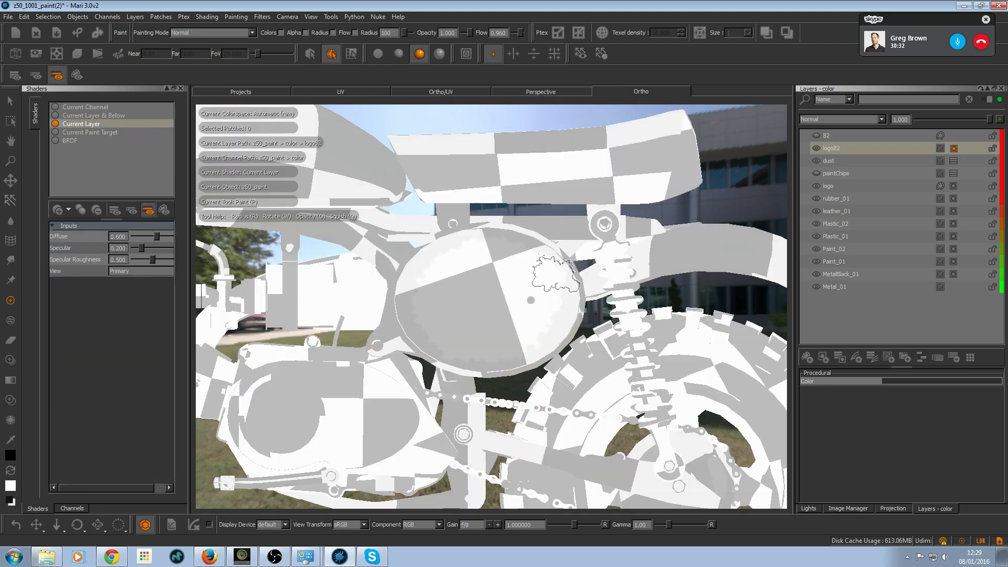
{"action": "mouse_move", "coordinate": [572, 303]}
{"action": "right_mouse_down", "text": "alt"}
{"action": "mouse_move", "coordinate": [507, 300]}
{"action": "mouse_move", "coordinate": [524, 298]}
{"action": "right_mouse_up", "text": "alt"}
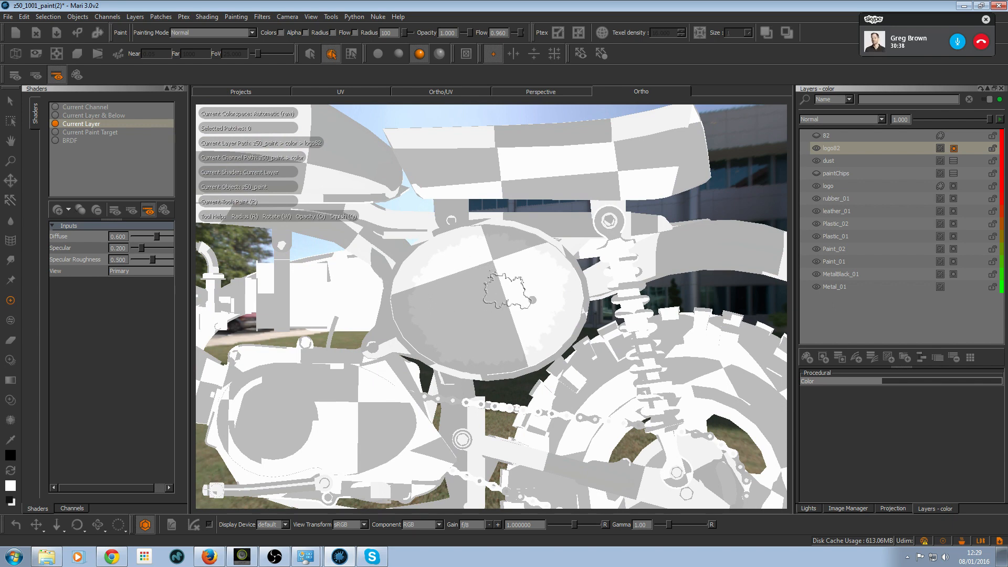
{"action": "right_click_drag", "start_coordinate": [520, 268], "coordinate": [488, 231], "text": "alt"}
- Convert the logo82 procedural layer into a paintable layer
{"action": "left_click", "coordinate": [884, 150]}
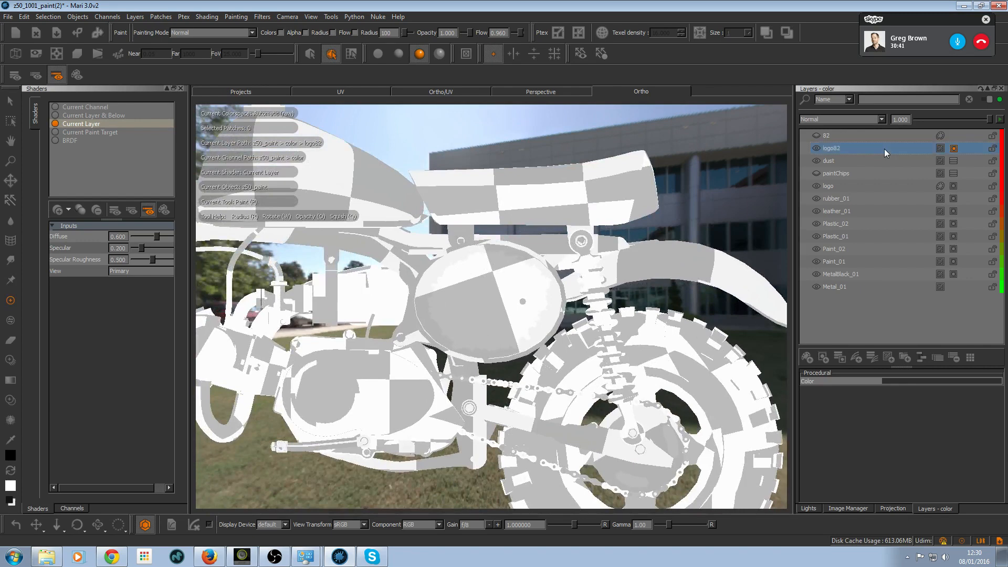
{"action": "right_click", "coordinate": [940, 151]}
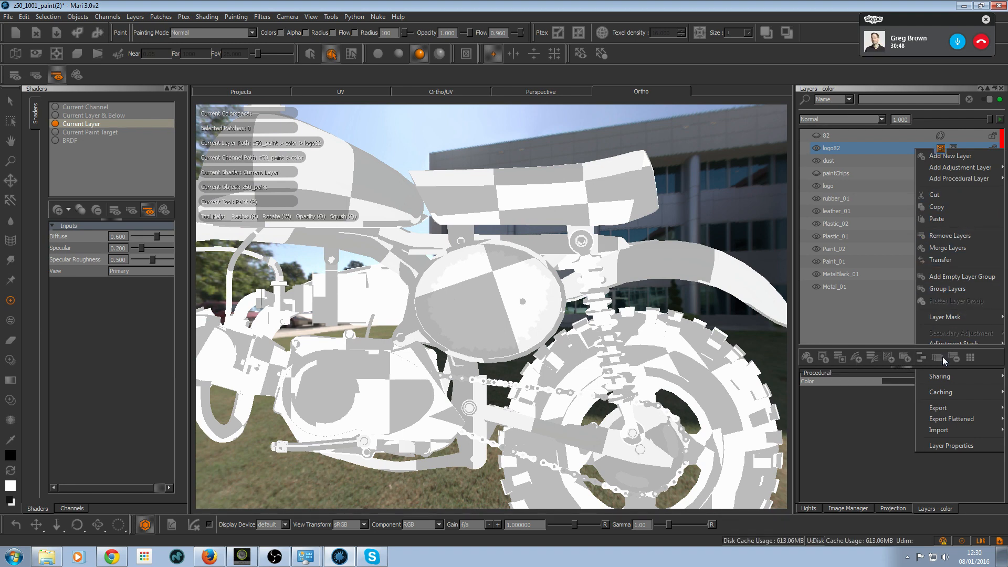
{"action": "left_click", "coordinate": [821, 248]}
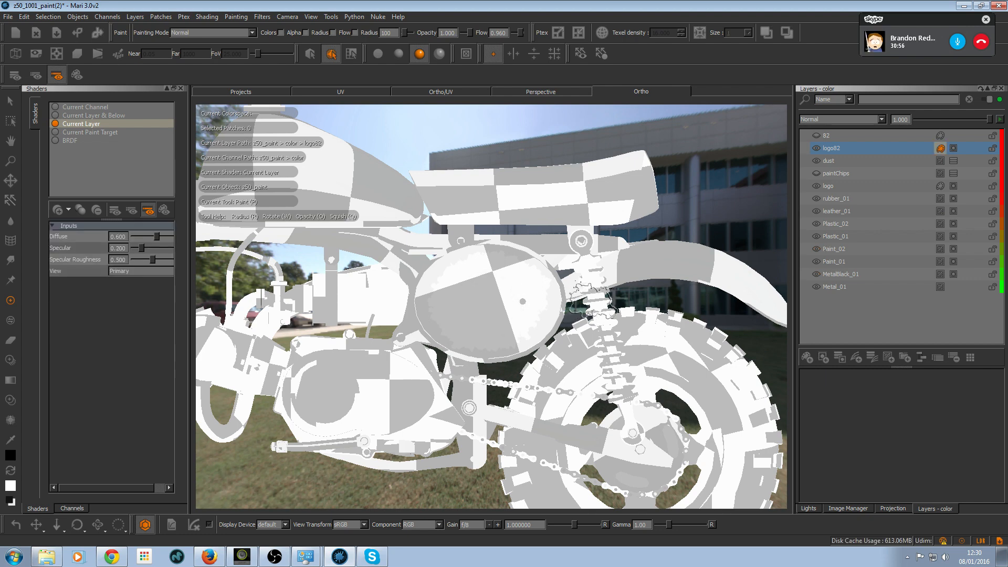
- Swap the paint colors, return the display to the BRDF shader, and dab paint on the middle of the oval side cover
{"action": "scroll", "coordinate": [575, 314], "scroll_direction": "up", "scroll_amount": 2}
{"action": "scroll", "coordinate": [538, 307], "scroll_direction": "up", "scroll_amount": 2}
{"action": "key", "text": "p"}
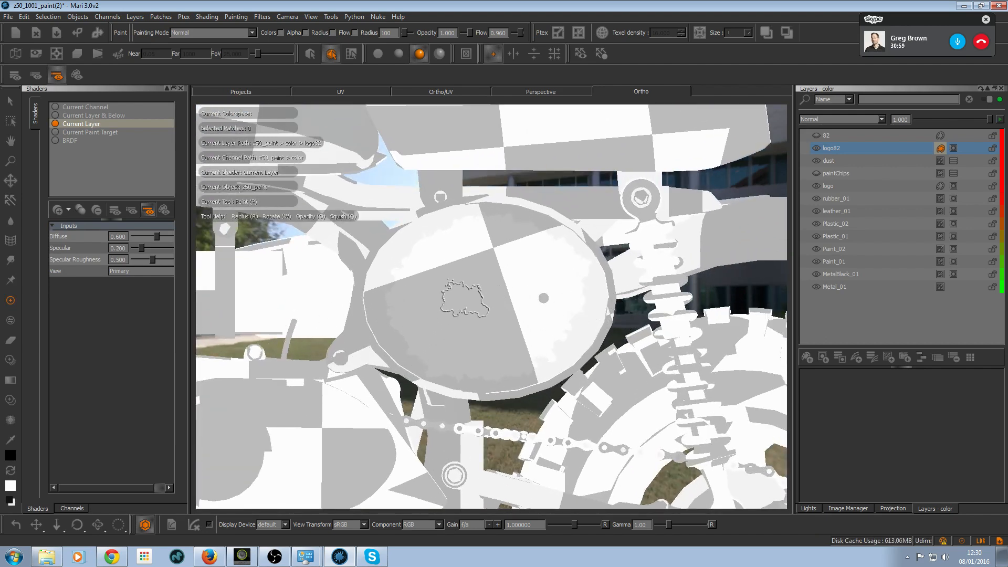
{"action": "key", "text": "x"}
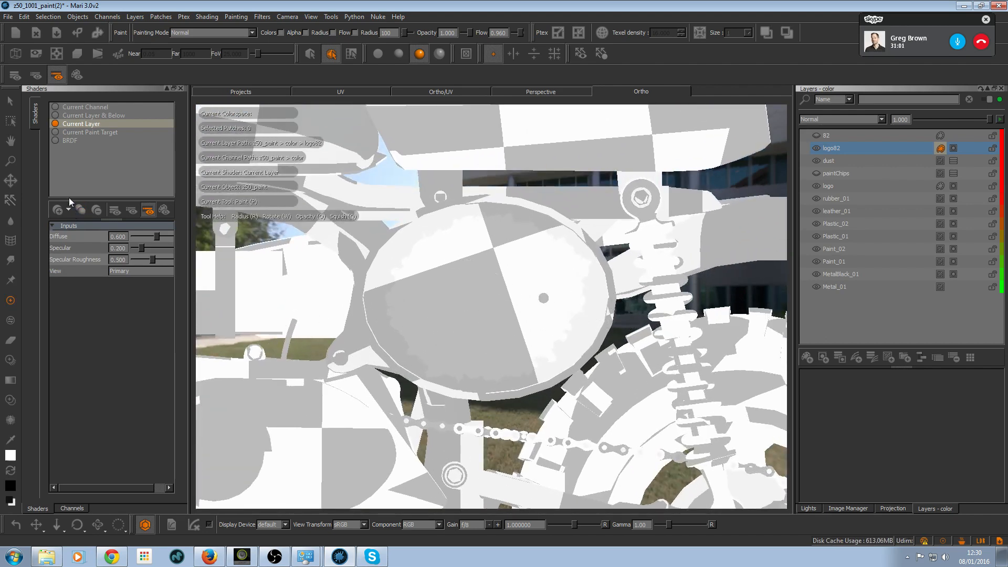
{"action": "left_click", "coordinate": [70, 140]}
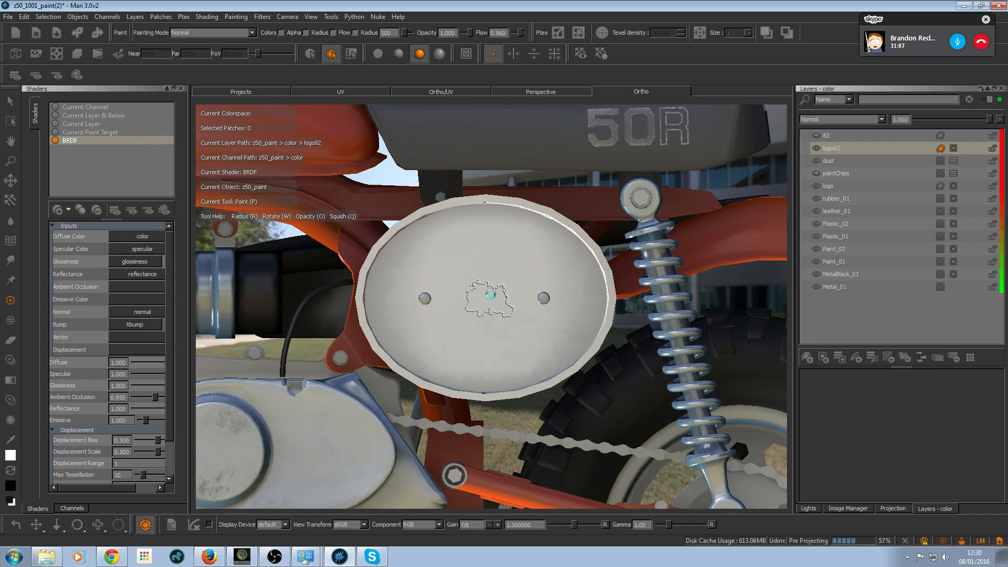
{"action": "scroll", "coordinate": [503, 284], "scroll_direction": "down", "scroll_amount": 5}
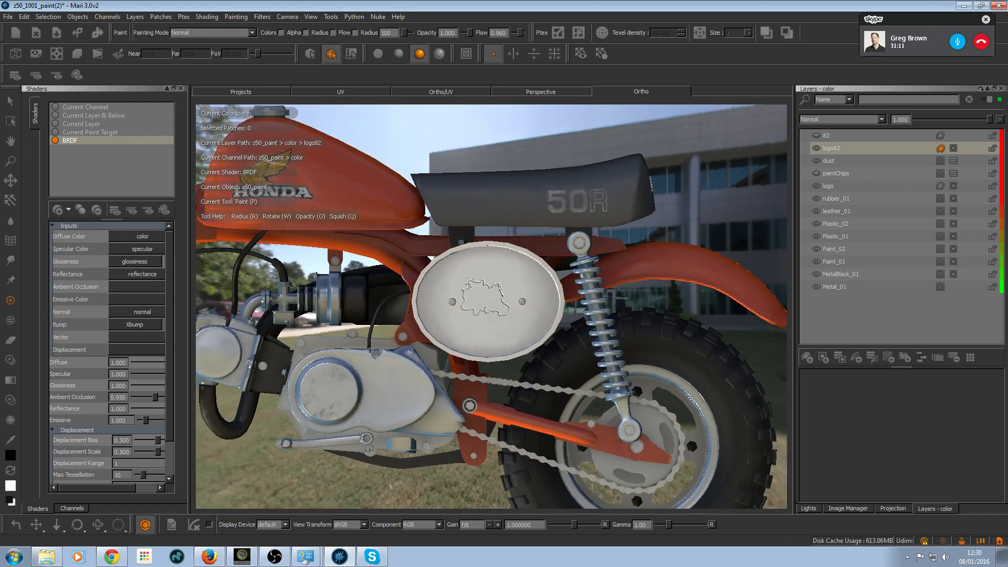
- Check the projection settings and examine the whole bike, finishing with a side view of the oval cover
{"action": "left_click", "coordinate": [892, 508]}
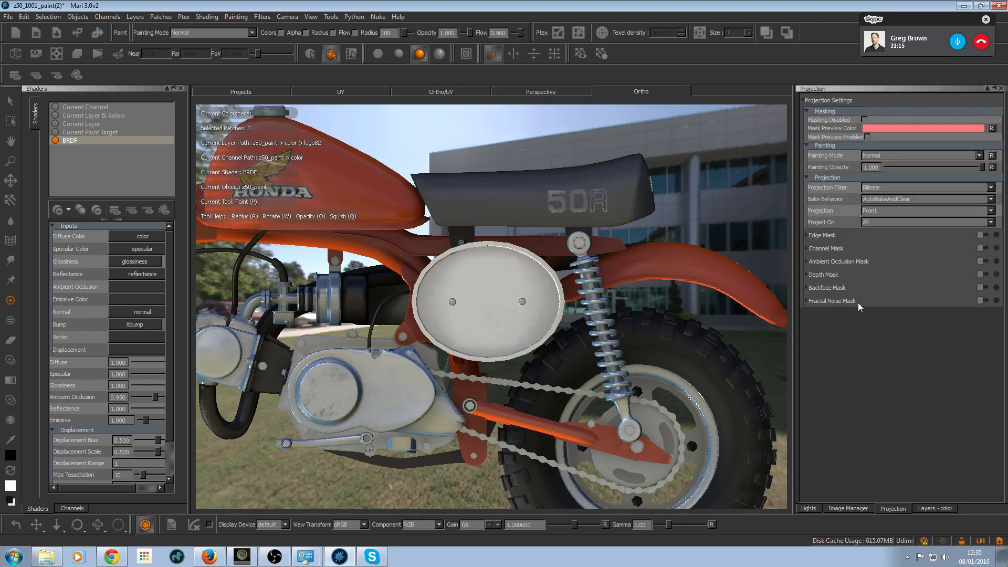
{"action": "key", "text": "a"}
{"action": "mouse_move", "coordinate": [667, 231]}
{"action": "left_mouse_down", "text": "alt"}
{"action": "mouse_move", "coordinate": [666, 251]}
{"action": "mouse_move", "coordinate": [671, 220]}
{"action": "left_mouse_up", "text": "alt"}
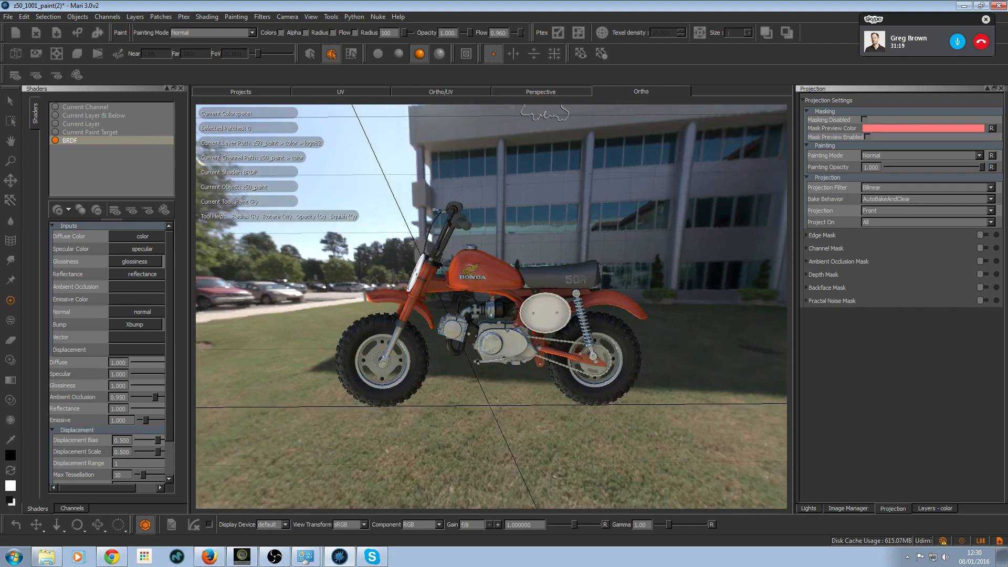
{"action": "key", "text": "Delete"}
{"action": "key", "text": "Page_Down"}
{"action": "right_click_drag", "start_coordinate": [576, 237], "coordinate": [666, 243], "text": "alt"}
{"action": "middle_click_drag", "start_coordinate": [602, 226], "coordinate": [521, 237], "text": "alt"}
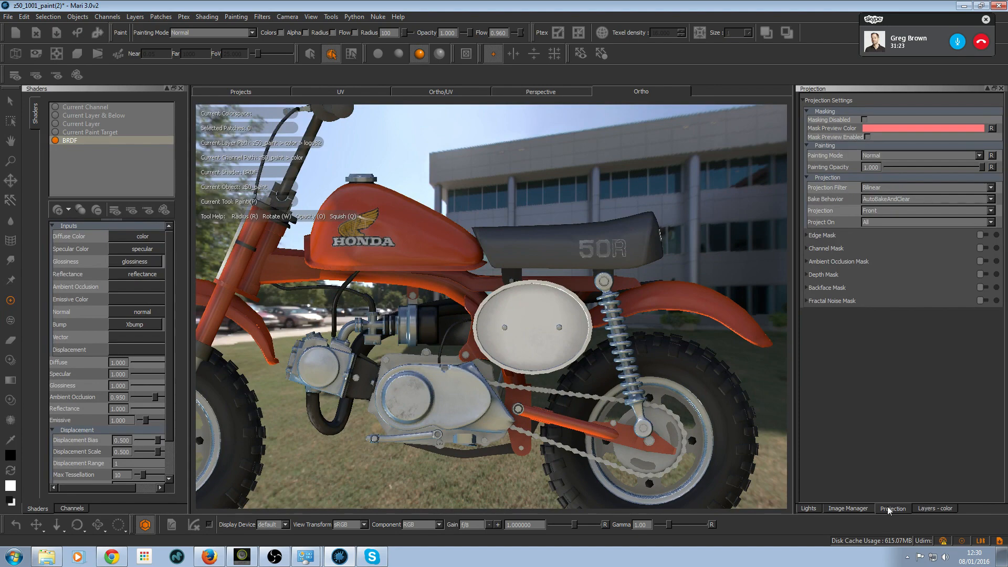
- Paint white across the middle of the oval side cover on the logo82 layer's mask
{"action": "left_click", "coordinate": [928, 509]}
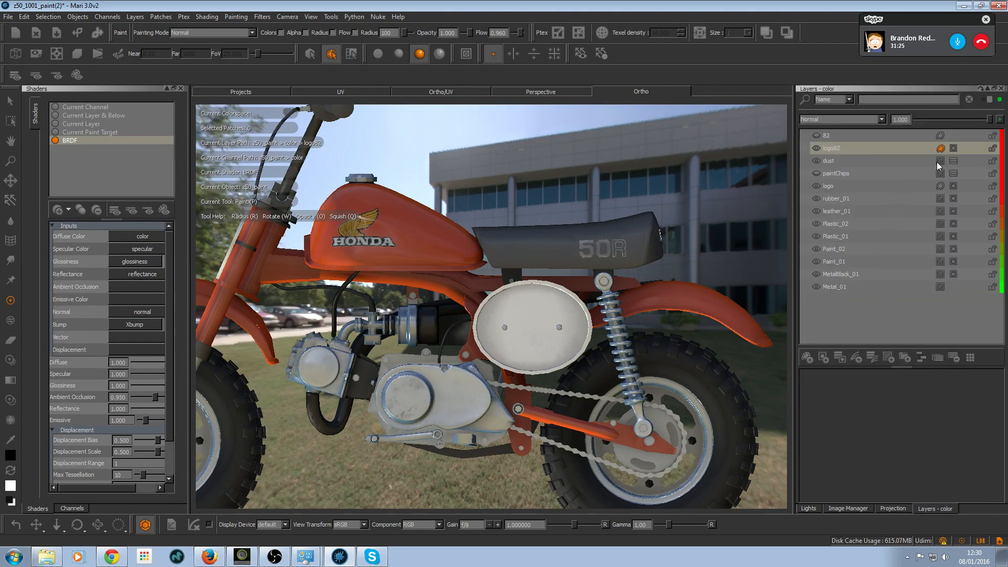
{"action": "left_click", "coordinate": [952, 150]}
{"action": "right_click_drag", "start_coordinate": [548, 298], "coordinate": [578, 307], "text": "alt"}
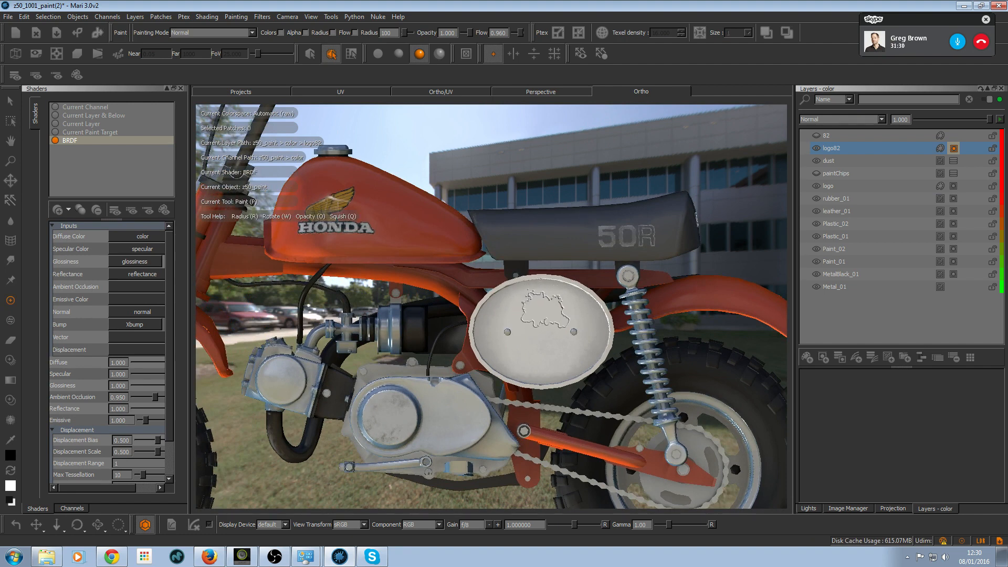
{"action": "key", "text": "x"}
{"action": "mouse_move", "coordinate": [541, 319]}
{"action": "left_mouse_down"}
{"action": "mouse_move", "coordinate": [547, 348]}
{"action": "mouse_move", "coordinate": [517, 323]}
{"action": "mouse_move", "coordinate": [518, 345]}
{"action": "mouse_move", "coordinate": [568, 324]}
{"action": "mouse_move", "coordinate": [526, 350]}
{"action": "left_mouse_up"}
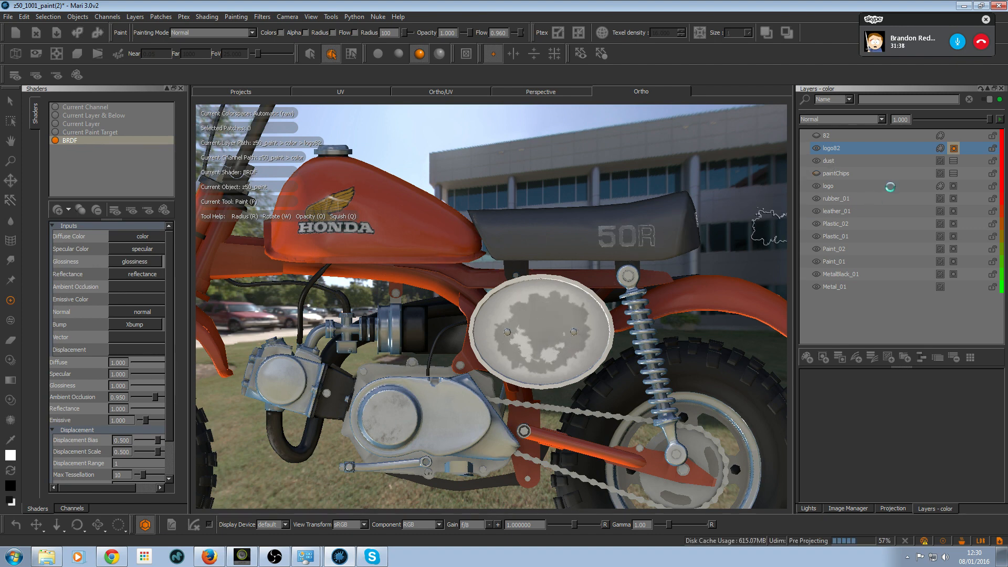
- Try to paint white onto the logo82 layer itself in the middle of the oval cover, and undo it
{"action": "left_click", "coordinate": [940, 149]}
{"action": "left_click_drag", "start_coordinate": [548, 317], "coordinate": [529, 344]}
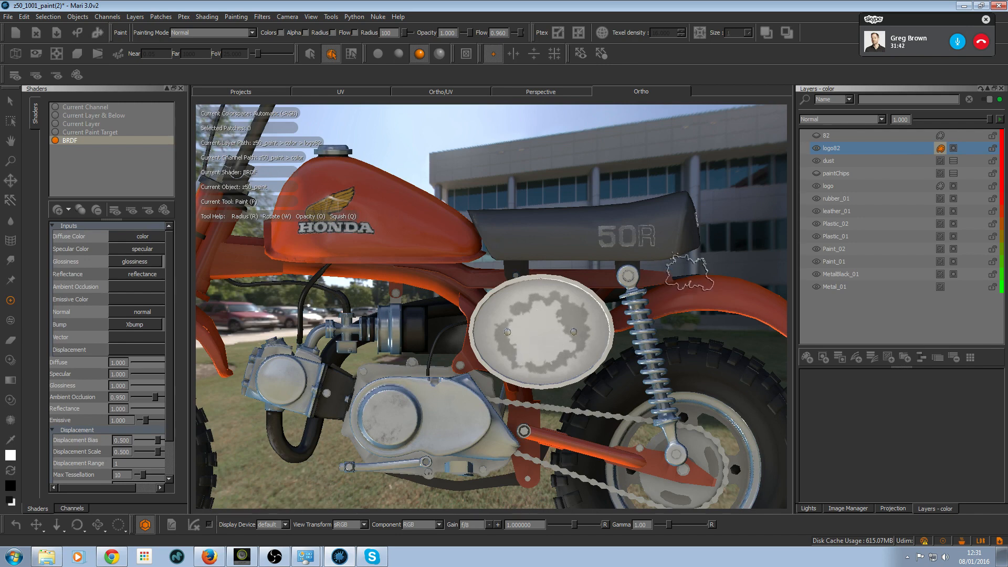
{"action": "key", "text": "ctrl+z"}
- Reduce the brush radius to 68 and paint white across the oval side cover on the logo82 layer's mask
{"action": "left_click", "coordinate": [952, 148]}
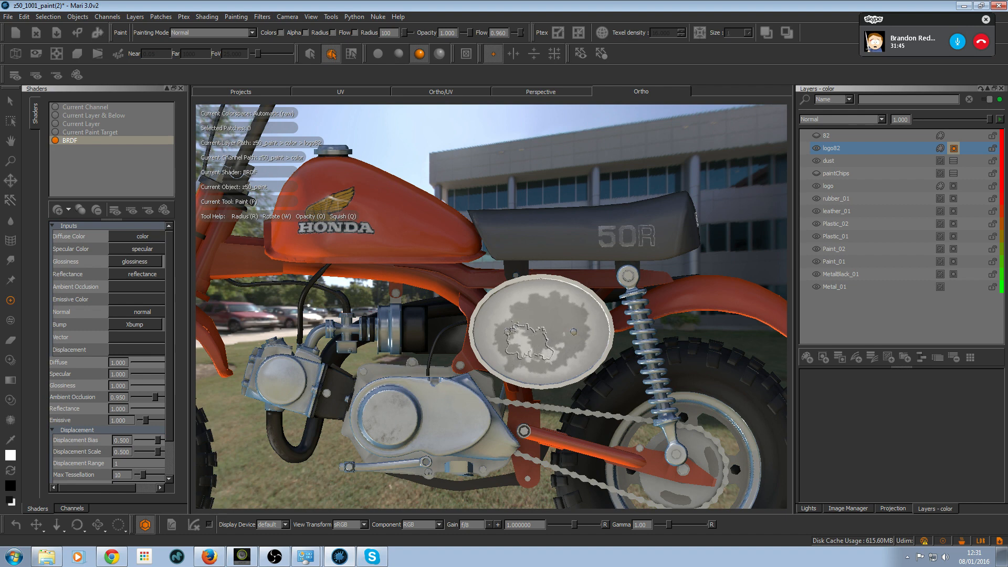
{"action": "key", "text": "r"}
{"action": "mouse_move", "coordinate": [543, 318]}
{"action": "left_mouse_down"}
{"action": "mouse_move", "coordinate": [533, 305]}
{"action": "mouse_move", "coordinate": [493, 325]}
{"action": "mouse_move", "coordinate": [546, 299]}
{"action": "left_mouse_up"}
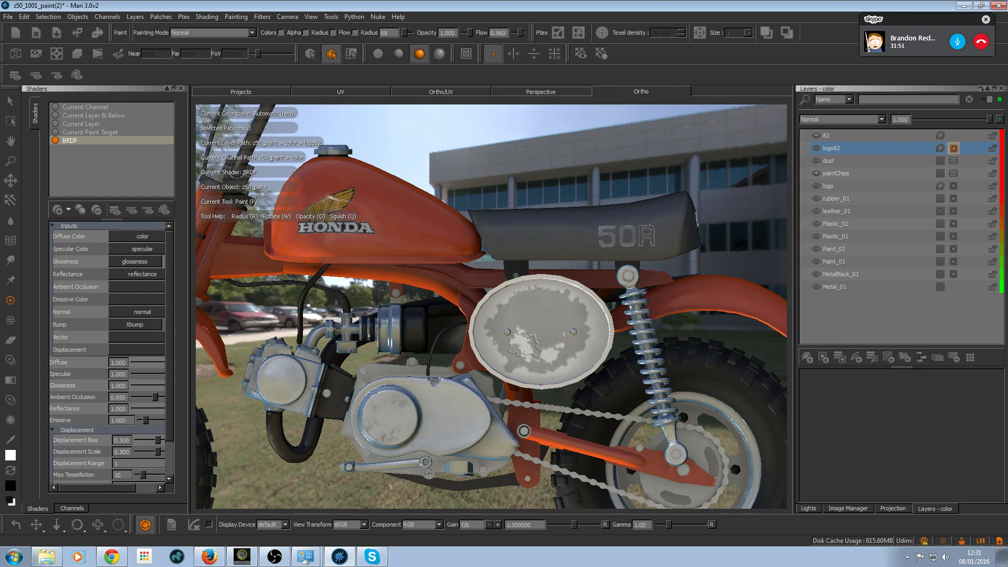
{"action": "mouse_move", "coordinate": [499, 336]}
{"action": "left_mouse_down"}
{"action": "mouse_move", "coordinate": [498, 361]}
{"action": "mouse_move", "coordinate": [563, 360]}
{"action": "mouse_move", "coordinate": [577, 316]}
{"action": "left_mouse_up"}
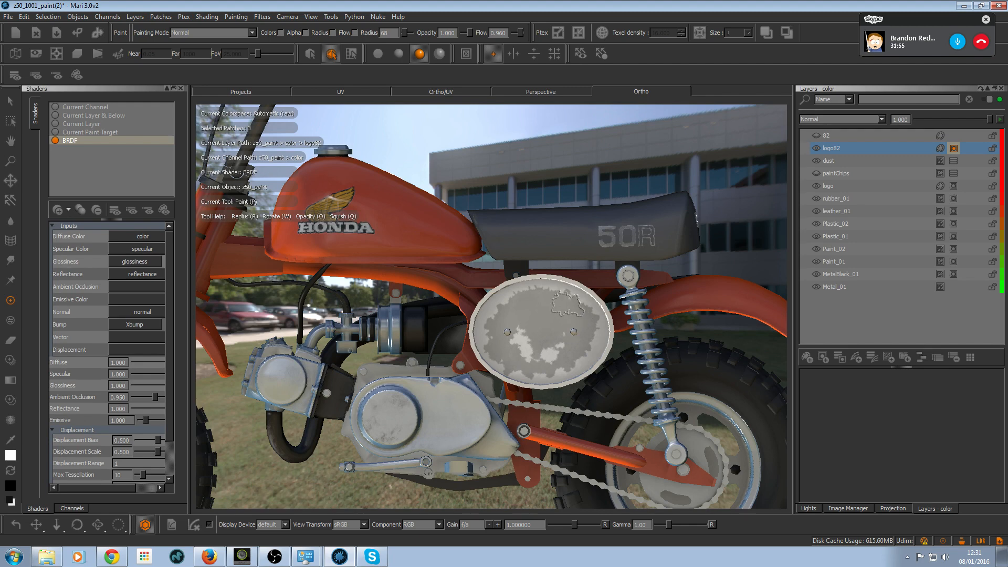
{"action": "left_click_drag", "start_coordinate": [529, 301], "coordinate": [489, 329]}
{"action": "left_click_drag", "start_coordinate": [586, 327], "coordinate": [562, 298]}
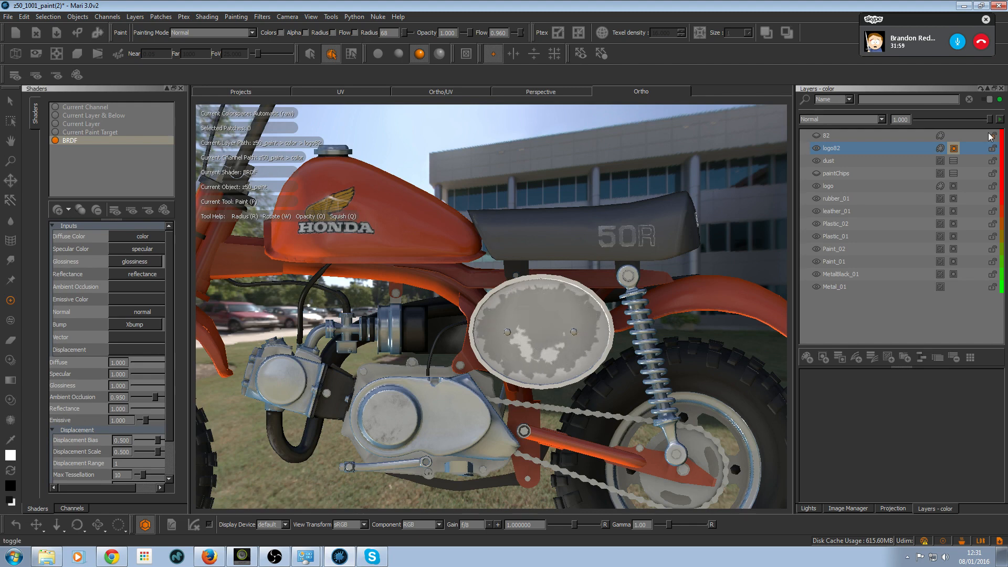
- Make the logo82 layer itself the paint target, cover the remaining light patches inside the oval cover, and swap the paint colors
{"action": "left_click", "coordinate": [940, 151]}
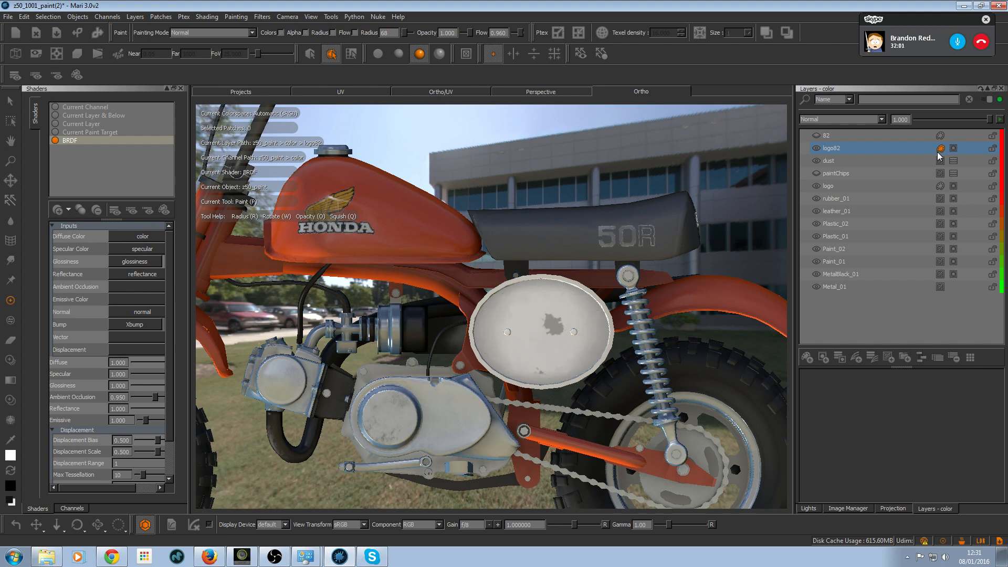
{"action": "left_click", "coordinate": [954, 148]}
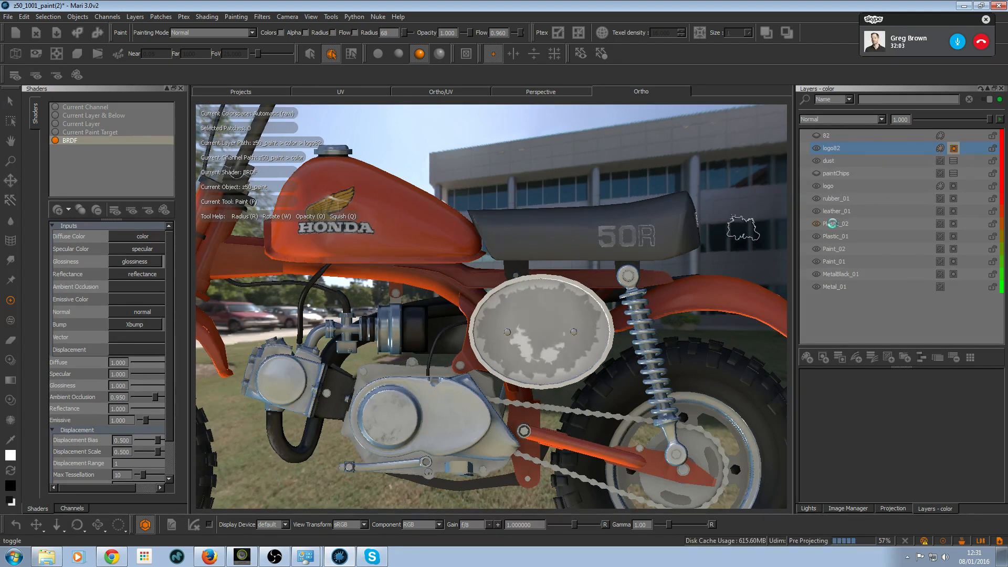
{"action": "left_click", "coordinate": [939, 151]}
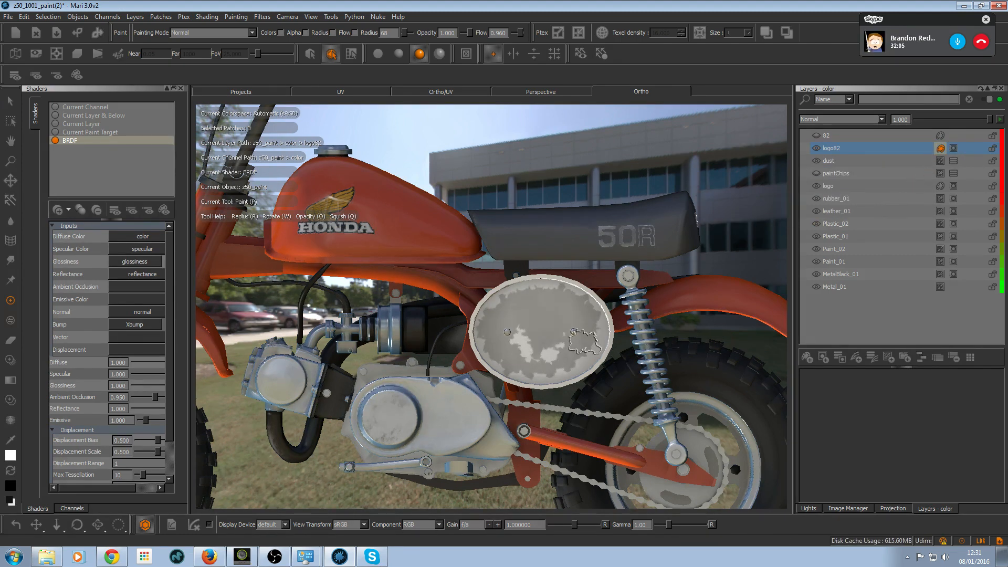
{"action": "middle_click_drag", "start_coordinate": [556, 312], "coordinate": [546, 272], "text": "alt"}
{"action": "mouse_move", "coordinate": [537, 289]}
{"action": "left_mouse_down"}
{"action": "mouse_move", "coordinate": [520, 298]}
{"action": "mouse_move", "coordinate": [546, 305]}
{"action": "mouse_move", "coordinate": [525, 273]}
{"action": "left_mouse_up"}
{"action": "key", "text": "x"}
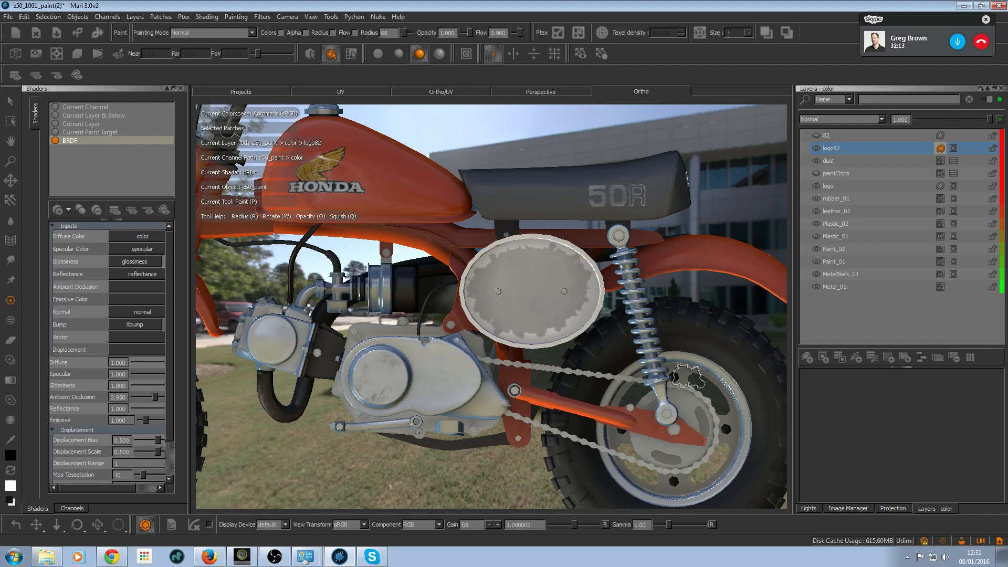
- View the reference photo of the real bike, 1983_0010.jpg, from the Image Manager and close it
{"action": "left_click", "coordinate": [865, 508]}
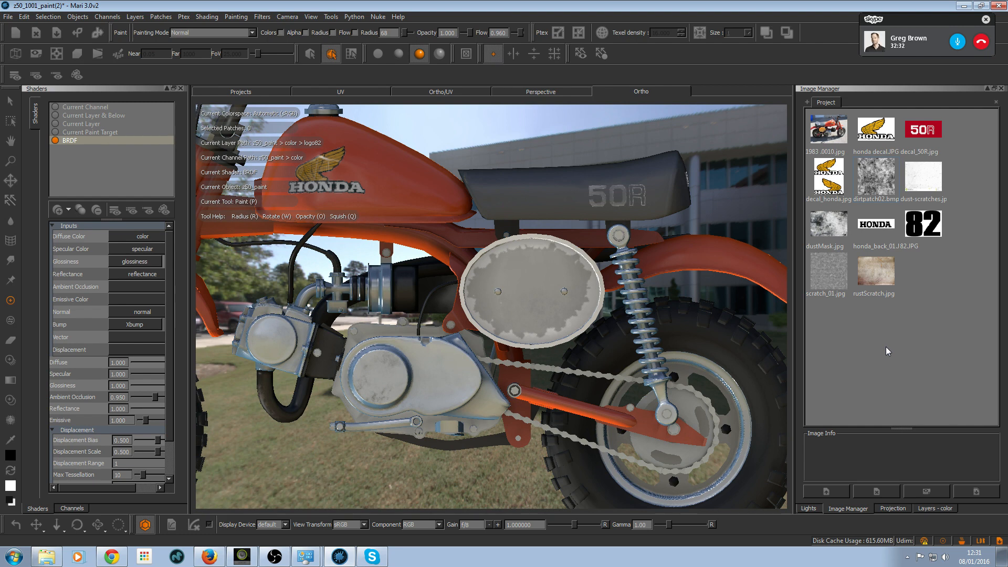
{"action": "double_click", "coordinate": [837, 135]}
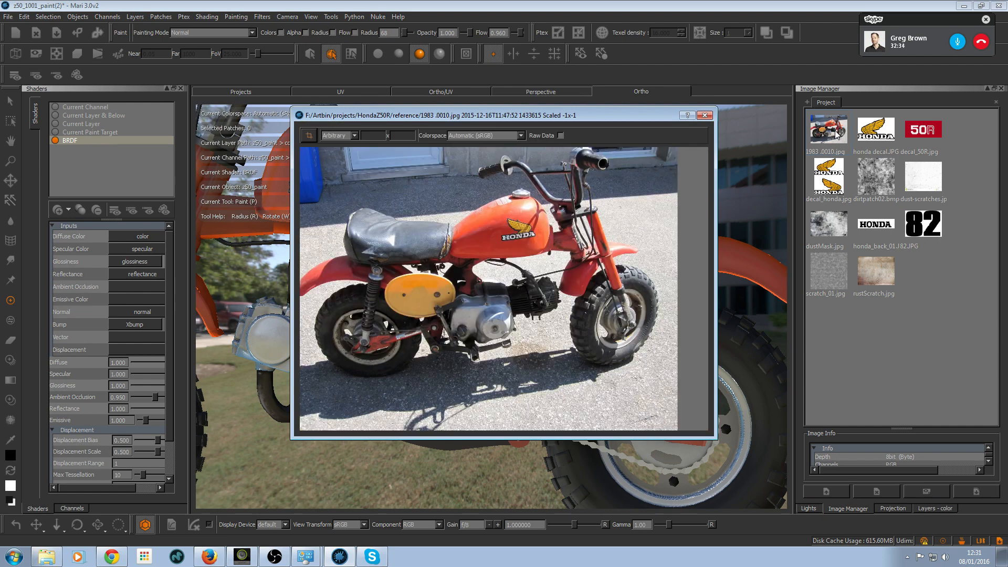
{"action": "left_click_drag", "start_coordinate": [590, 116], "coordinate": [722, 94]}
{"action": "left_click", "coordinate": [837, 95]}
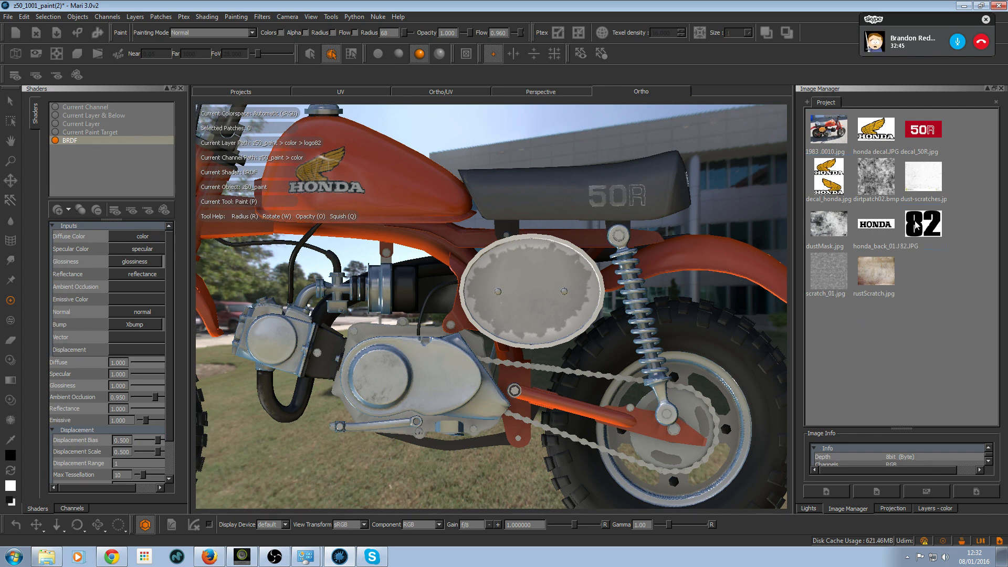
- Load 82.JPG as a Paint Through image and scale it down to fit inside the oval side cover
{"action": "mouse_move", "coordinate": [879, 251]}
{"action": "left_mouse_down"}
{"action": "mouse_move", "coordinate": [625, 281]}
{"action": "mouse_move", "coordinate": [539, 280]}
{"action": "left_mouse_up"}
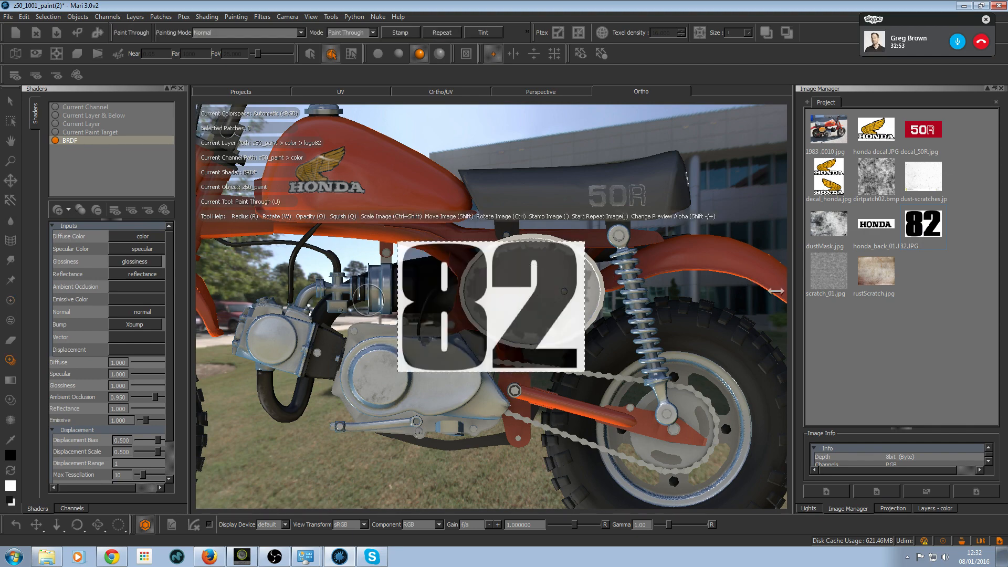
{"action": "mouse_move", "coordinate": [600, 298]}
{"action": "left_mouse_down", "text": "ctrl+shift"}
{"action": "mouse_move", "coordinate": [546, 298]}
{"action": "mouse_move", "coordinate": [582, 297]}
{"action": "mouse_move", "coordinate": [544, 310]}
{"action": "mouse_move", "coordinate": [558, 291]}
{"action": "mouse_move", "coordinate": [548, 293]}
{"action": "left_mouse_up", "text": "ctrl+shift"}
{"action": "mouse_move", "coordinate": [548, 293]}
{"action": "left_mouse_down", "text": "ctrl+shift"}
{"action": "mouse_move", "coordinate": [532, 294]}
{"action": "mouse_move", "coordinate": [553, 290]}
{"action": "left_mouse_up", "text": "ctrl+shift"}
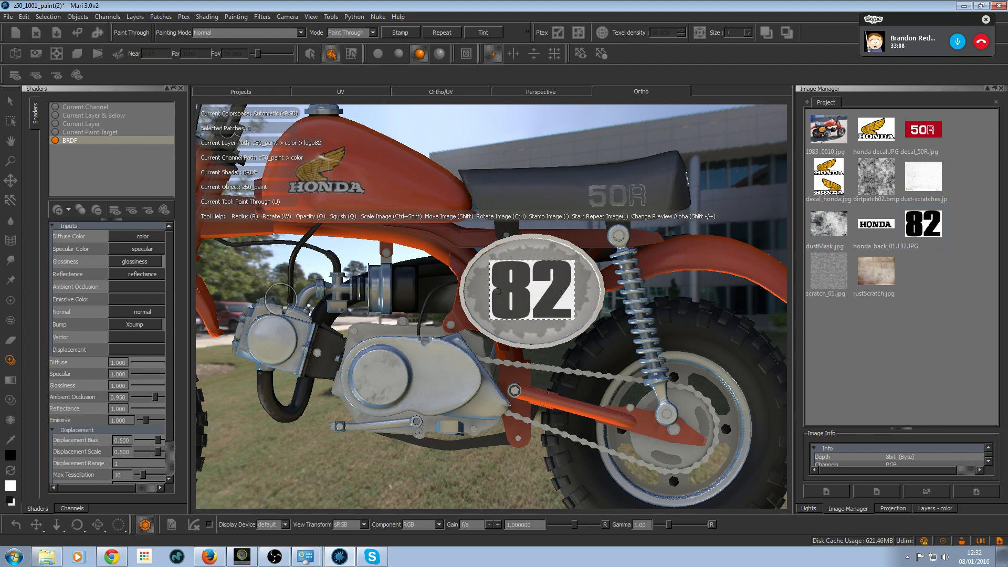
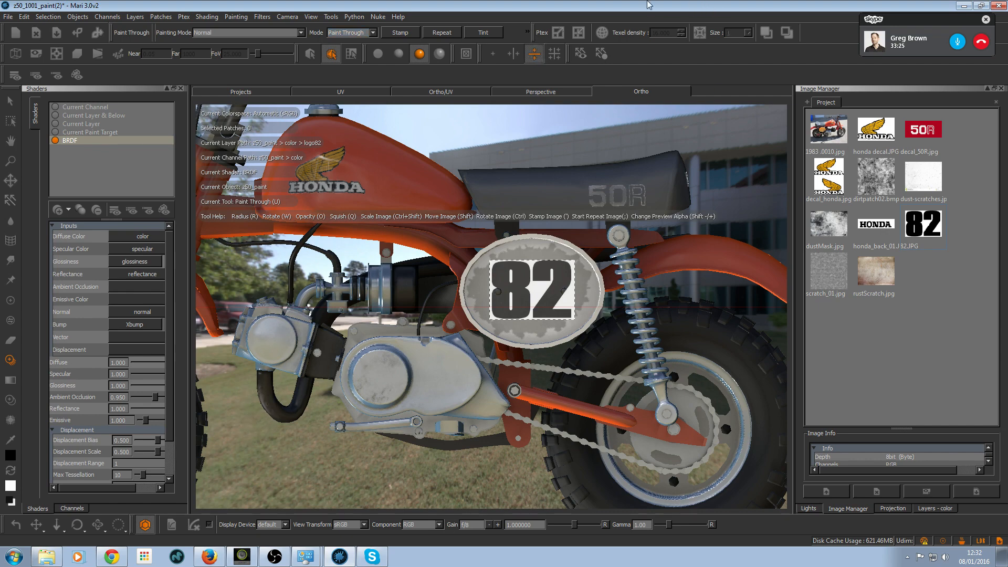
- Reveal the hidden Paint Through options and set the stencil mode to Luminance
{"action": "left_click", "coordinate": [249, 33]}
{"action": "left_click", "coordinate": [552, 33]}
{"action": "left_click", "coordinate": [249, 33]}
{"action": "left_click", "coordinate": [555, 32]}
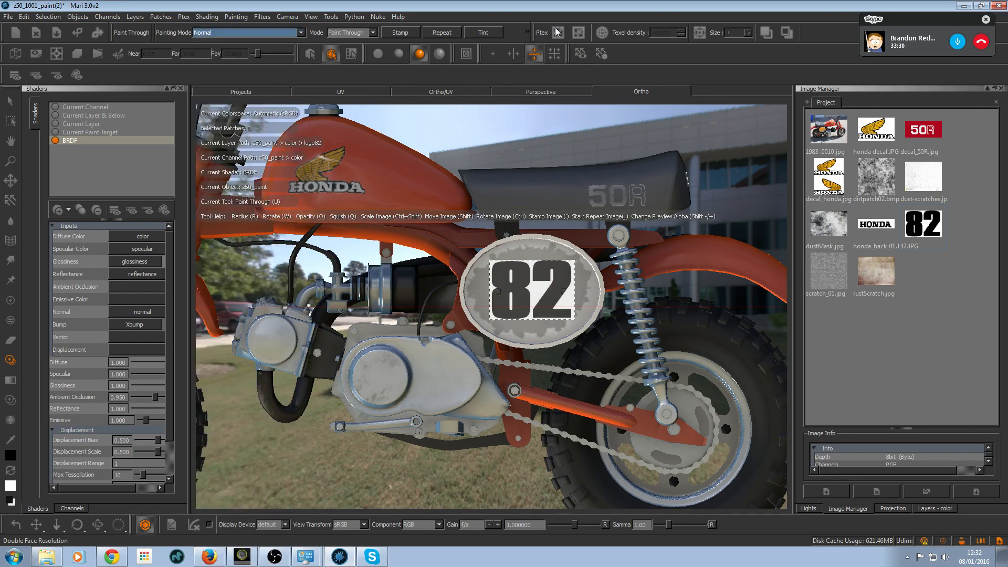
{"action": "left_click", "coordinate": [528, 33]}
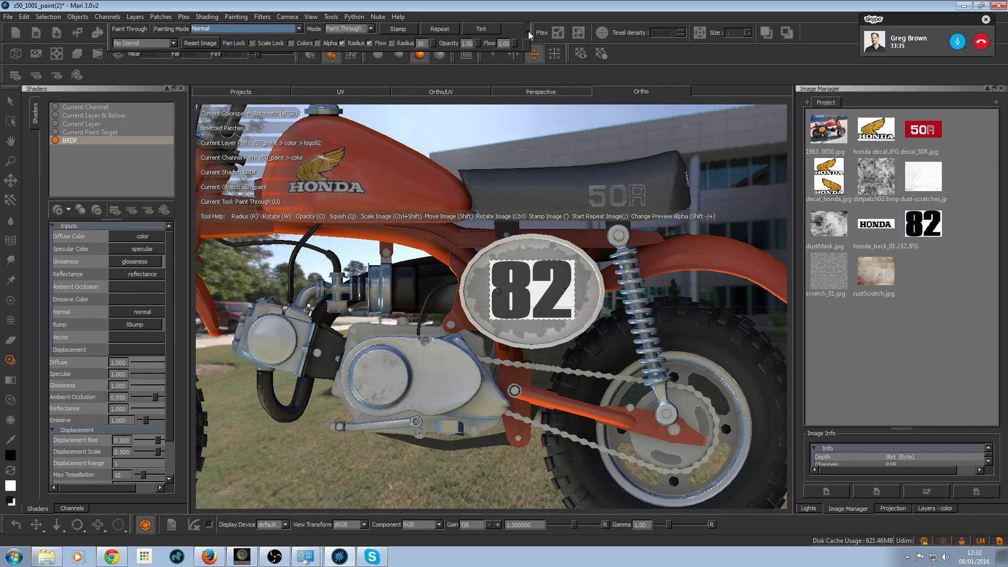
{"action": "left_click", "coordinate": [528, 34]}
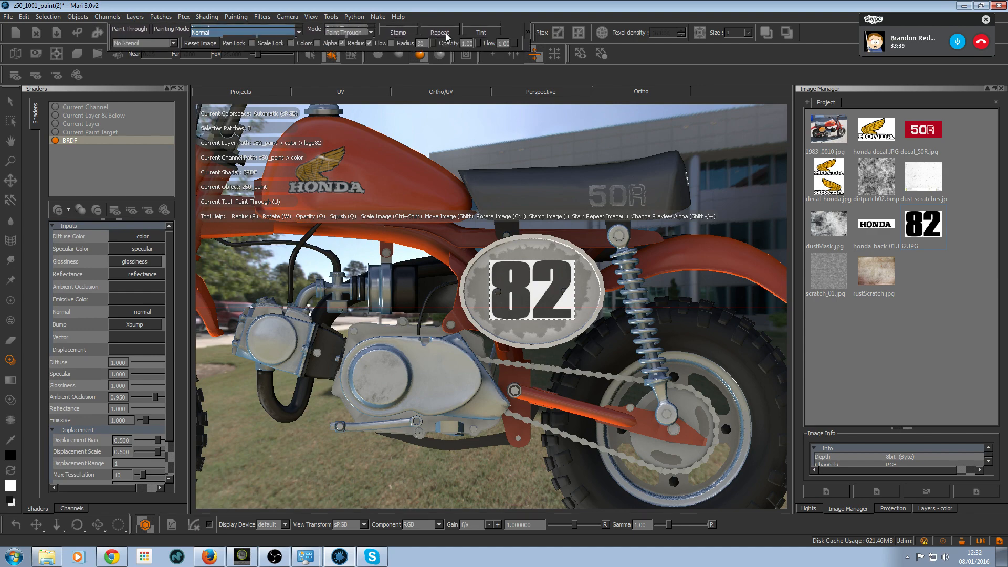
{"action": "left_click", "coordinate": [351, 33]}
{"action": "left_click", "coordinate": [353, 34]}
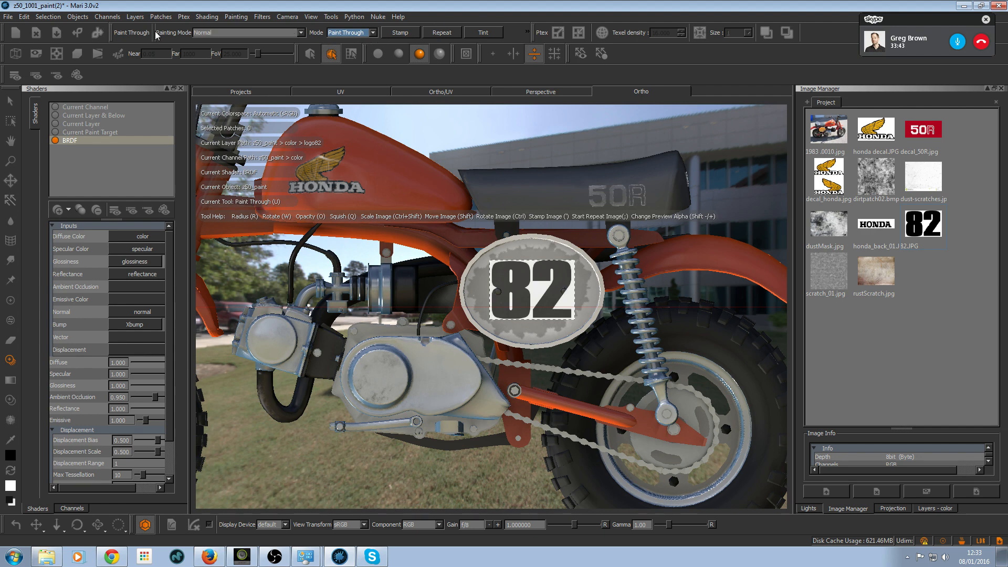
{"action": "left_click_drag", "start_coordinate": [546, 33], "coordinate": [607, 25]}
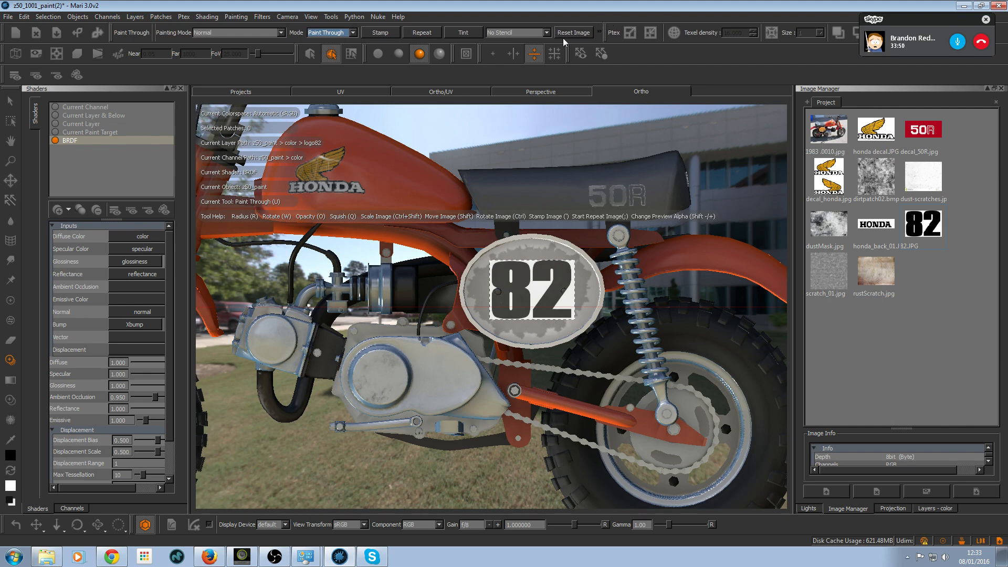
{"action": "left_click", "coordinate": [538, 33]}
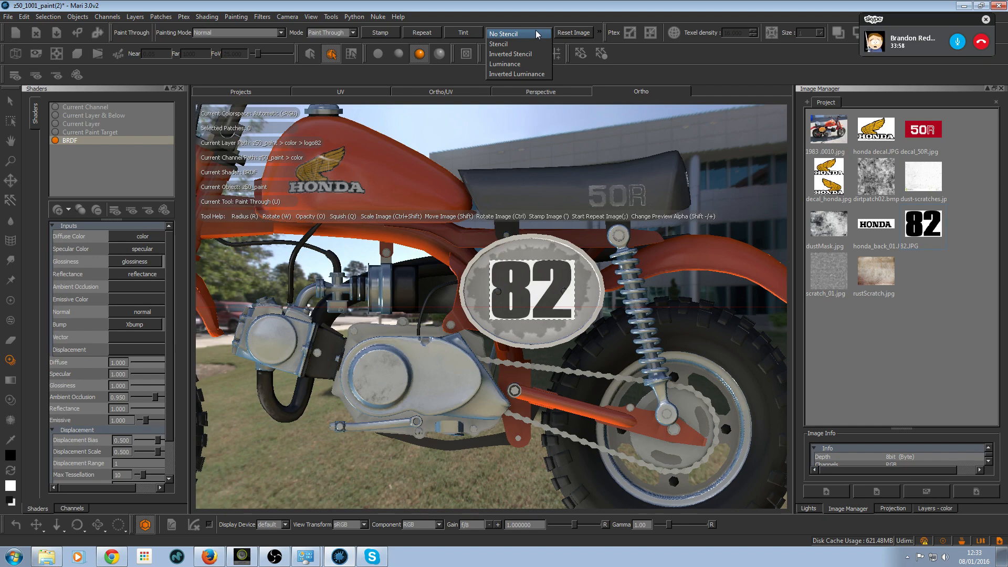
{"action": "left_click", "coordinate": [529, 65]}
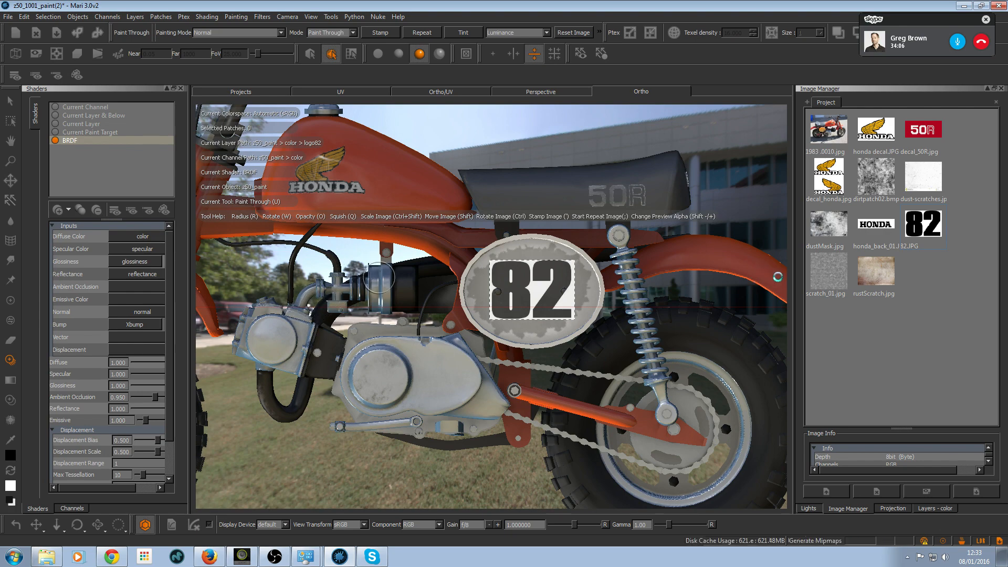
- Choose a metal brush from Hard Surface Brushes and switch the Paint Through image to rustScratch.jpg and back to 82.JPG
{"action": "key", "text": "k"}
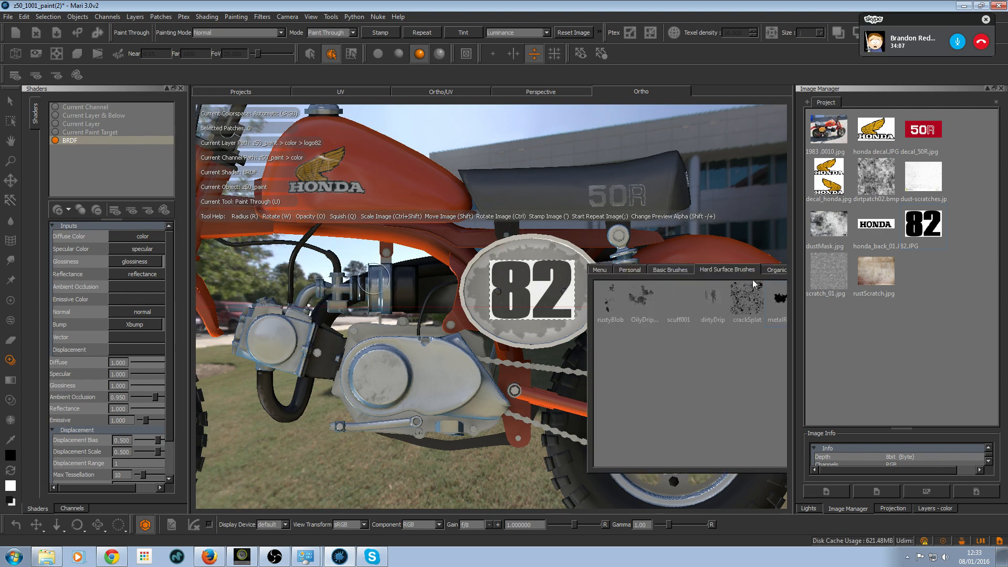
{"action": "left_click", "coordinate": [775, 301]}
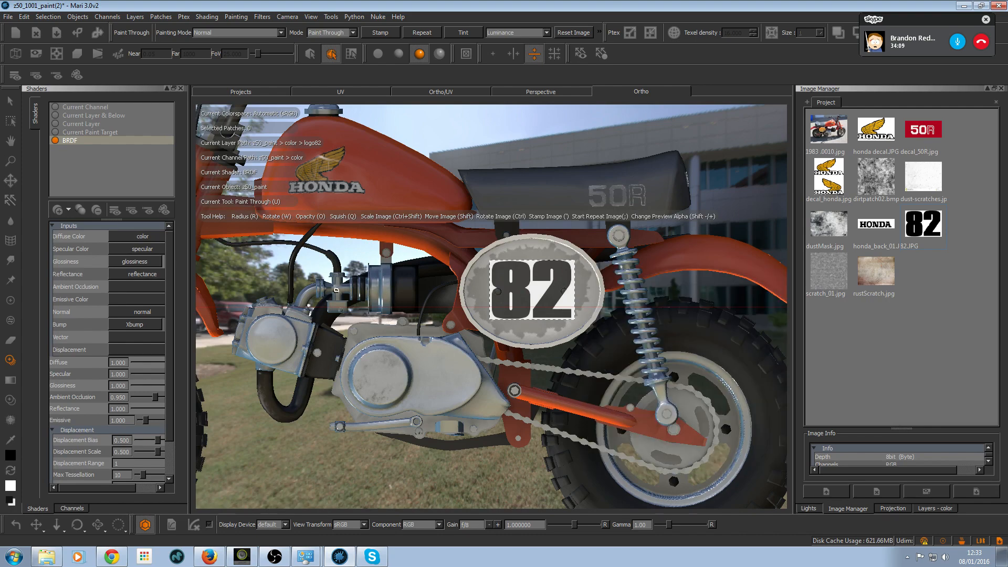
{"action": "left_click_drag", "start_coordinate": [861, 288], "coordinate": [546, 288]}
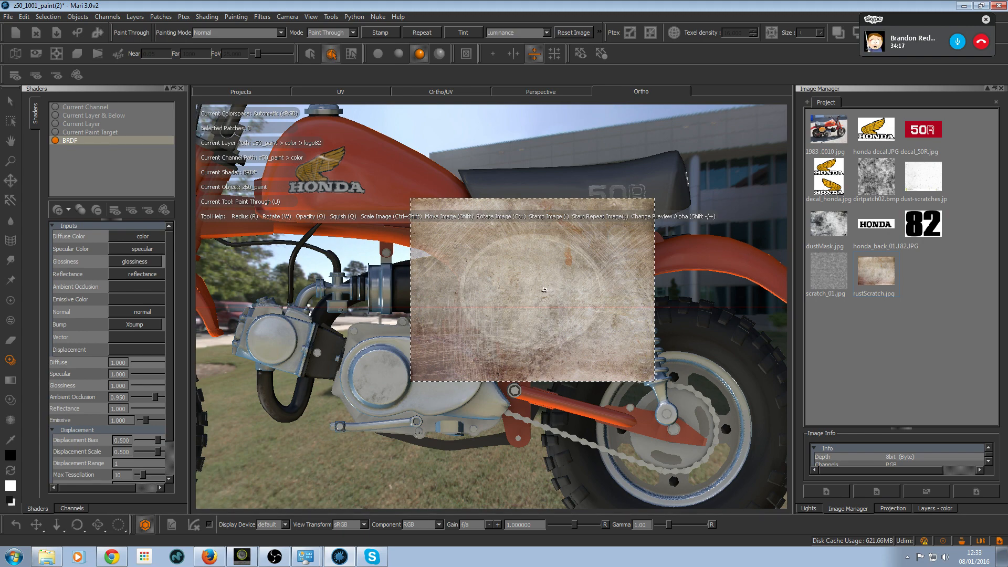
{"action": "mouse_move", "coordinate": [920, 230]}
{"action": "left_mouse_down"}
{"action": "mouse_move", "coordinate": [518, 276]}
{"action": "mouse_move", "coordinate": [517, 297]}
{"action": "left_mouse_up"}
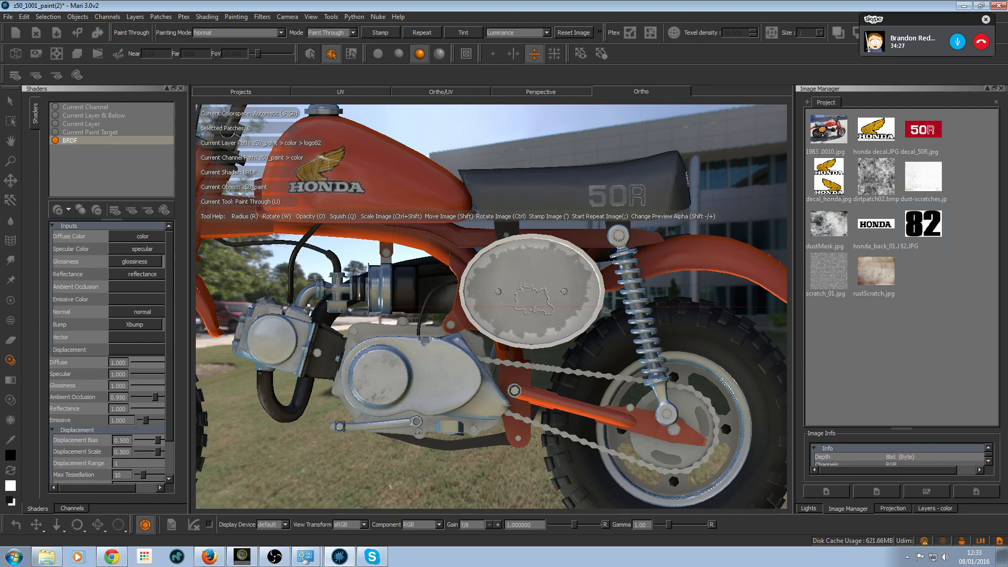
- Try painting through the 82 luminance stencil on the logo82 layer over the oval cover, alternating black and white
{"action": "left_click_drag", "start_coordinate": [532, 299], "coordinate": [547, 298]}
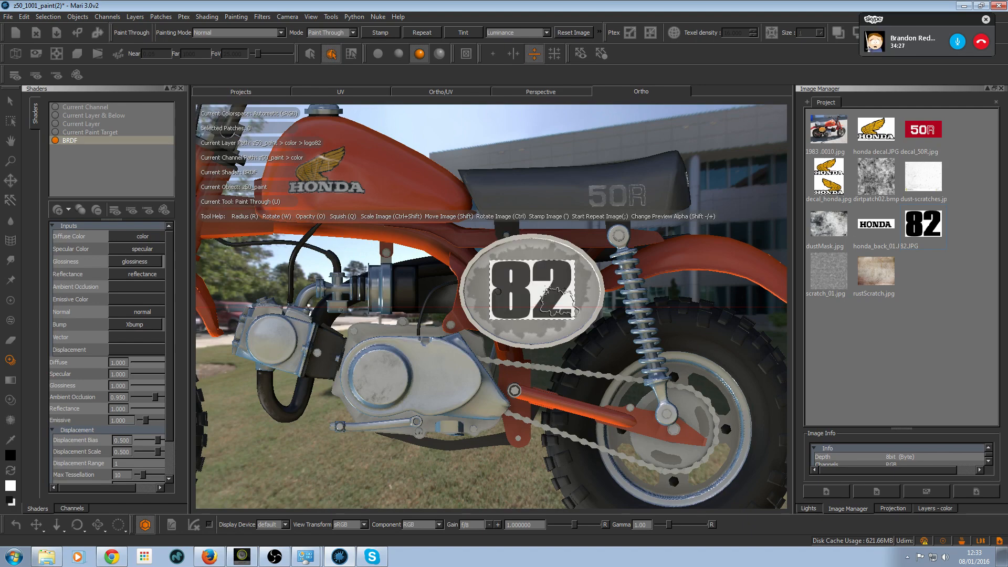
{"action": "left_click", "coordinate": [925, 508]}
{"action": "key", "text": "x"}
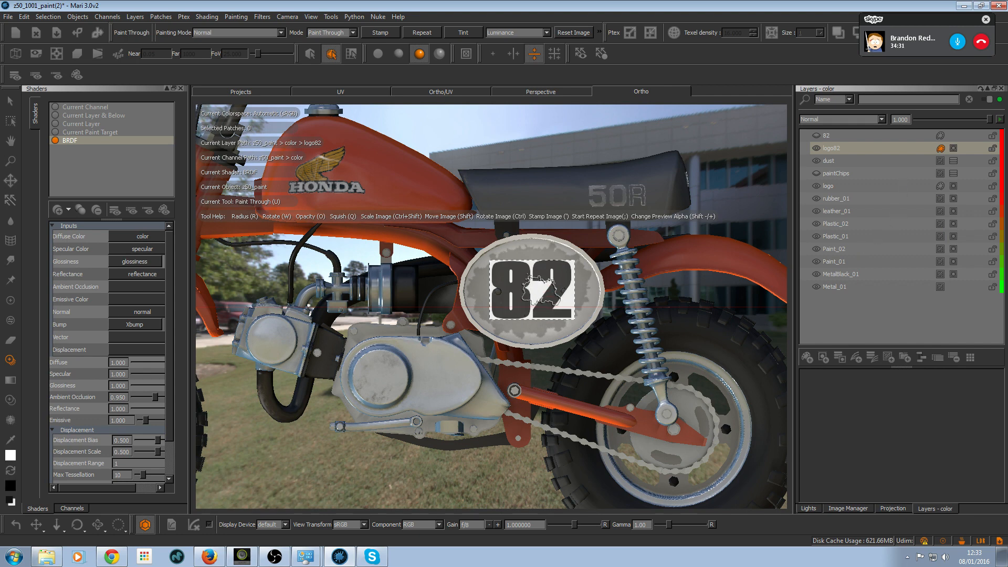
{"action": "key", "text": "x"}
{"action": "key", "text": "x"}
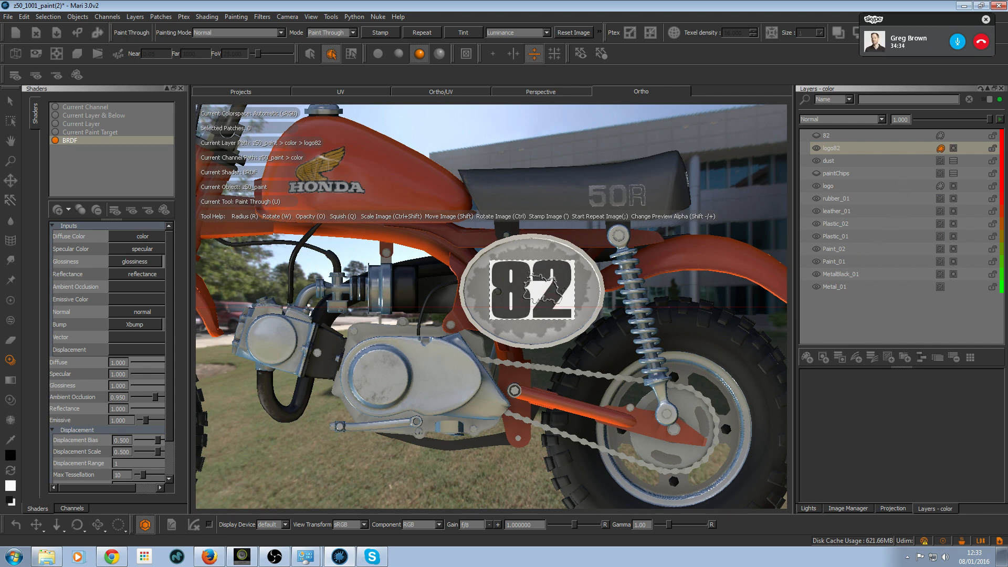
{"action": "key", "text": "x"}
{"action": "key", "text": "x"}
{"action": "left_click_drag", "start_coordinate": [543, 292], "coordinate": [538, 306]}
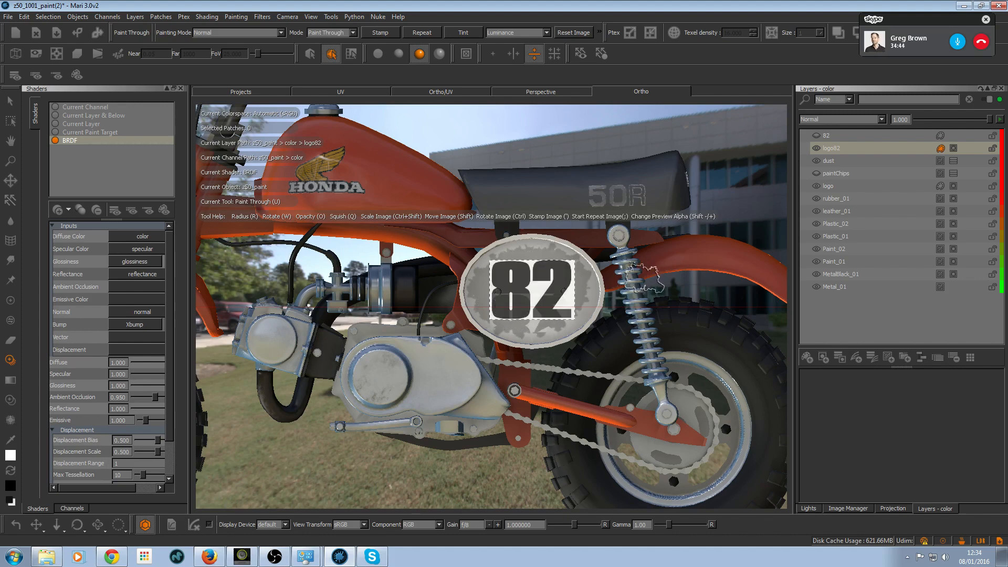
- Set the stencil mode to Inverted Luminance and paint white through the 82 image in the middle of the oval cover
{"action": "left_click", "coordinate": [517, 33]}
{"action": "left_click", "coordinate": [519, 48]}
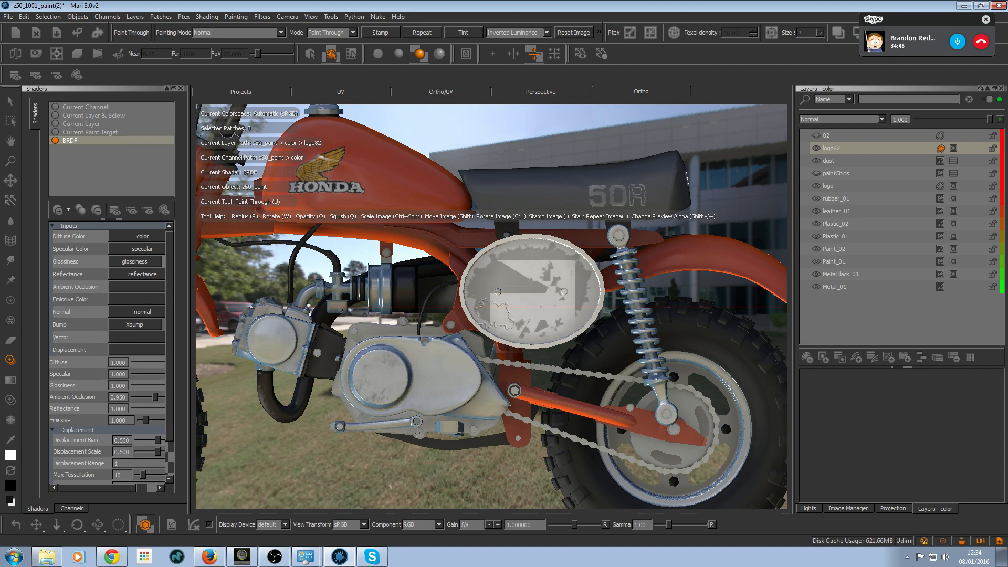
{"action": "key", "text": "x"}
{"action": "right_click_drag", "start_coordinate": [626, 298], "coordinate": [670, 293], "text": "alt"}
{"action": "key", "text": "x"}
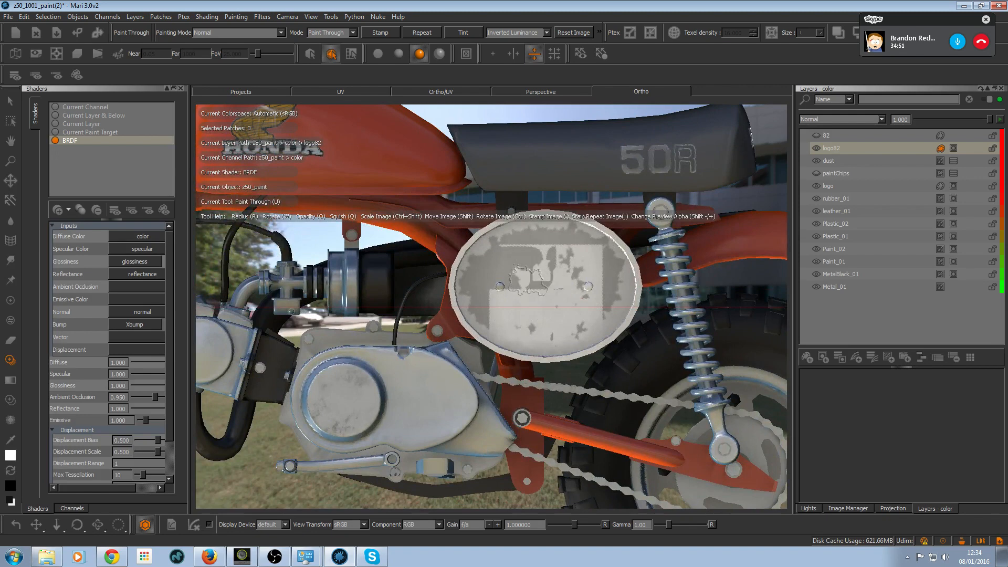
{"action": "left_click_drag", "start_coordinate": [538, 288], "coordinate": [577, 275], "text": "shift"}
{"action": "left_click_drag", "start_coordinate": [577, 275], "coordinate": [560, 277], "text": "shift"}
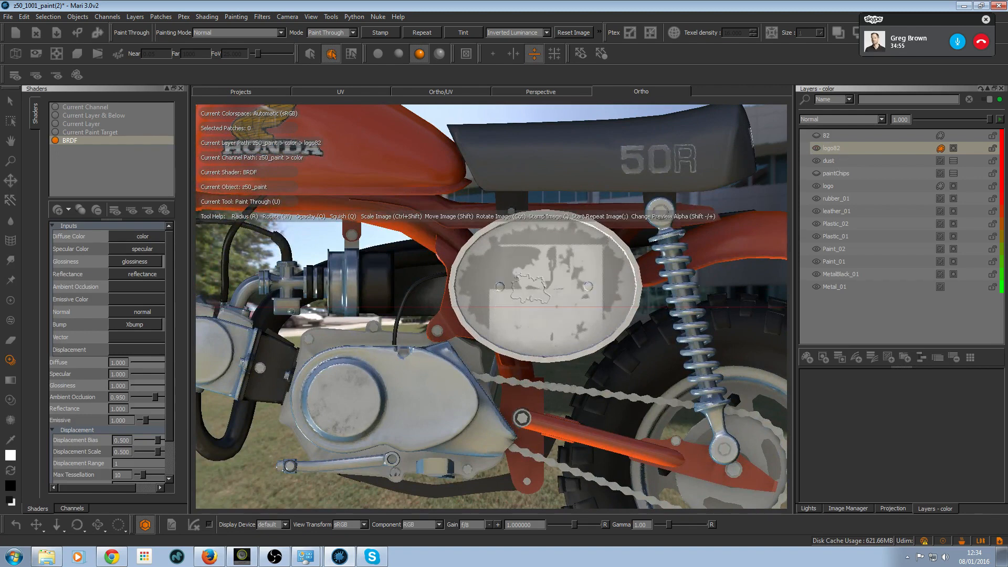
{"action": "mouse_move", "coordinate": [519, 303]}
{"action": "left_mouse_down"}
{"action": "mouse_move", "coordinate": [521, 310]}
{"action": "mouse_move", "coordinate": [576, 294]}
{"action": "mouse_move", "coordinate": [530, 279]}
{"action": "mouse_move", "coordinate": [542, 340]}
{"action": "mouse_move", "coordinate": [512, 257]}
{"action": "mouse_move", "coordinate": [569, 273]}
{"action": "mouse_move", "coordinate": [525, 263]}
{"action": "mouse_move", "coordinate": [538, 253]}
{"action": "left_mouse_up"}
- Return to the Paint tool, turn off paint mirroring, and paint black over the light marks inside the oval cover
{"action": "key", "text": "p"}
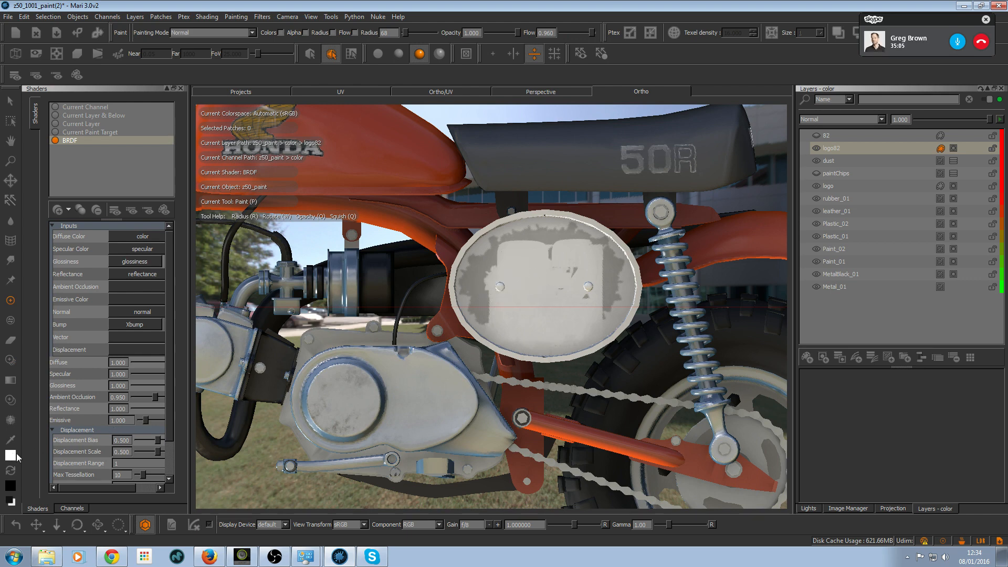
{"action": "key", "text": "x"}
{"action": "mouse_move", "coordinate": [533, 271]}
{"action": "left_mouse_down"}
{"action": "mouse_move", "coordinate": [517, 249]}
{"action": "mouse_move", "coordinate": [490, 315]}
{"action": "mouse_move", "coordinate": [567, 239]}
{"action": "mouse_move", "coordinate": [506, 305]}
{"action": "left_mouse_up"}
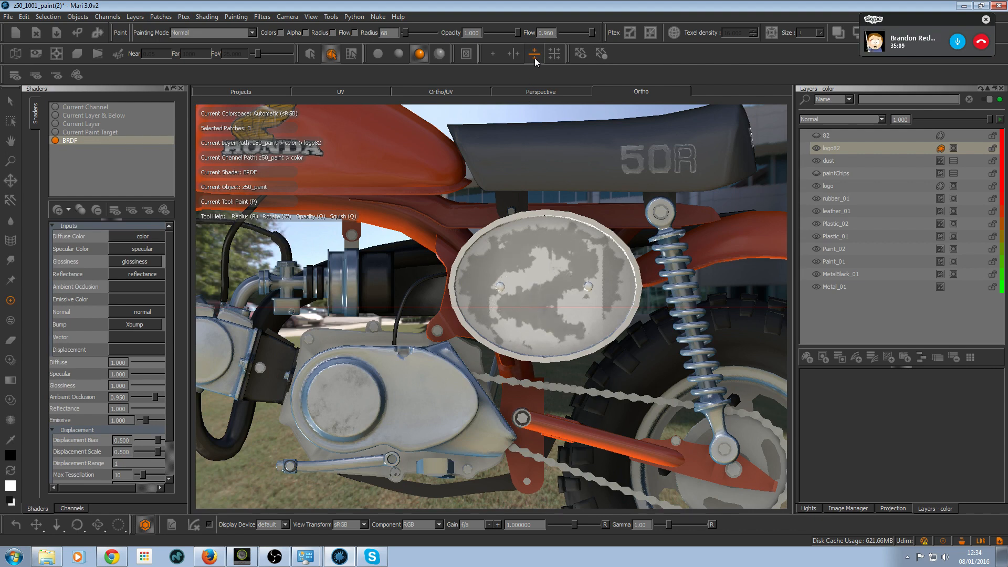
{"action": "left_click", "coordinate": [492, 54]}
{"action": "mouse_move", "coordinate": [534, 255]}
{"action": "left_mouse_down"}
{"action": "mouse_move", "coordinate": [506, 294]}
{"action": "mouse_move", "coordinate": [503, 323]}
{"action": "mouse_move", "coordinate": [572, 259]}
{"action": "mouse_move", "coordinate": [589, 315]}
{"action": "left_mouse_up"}
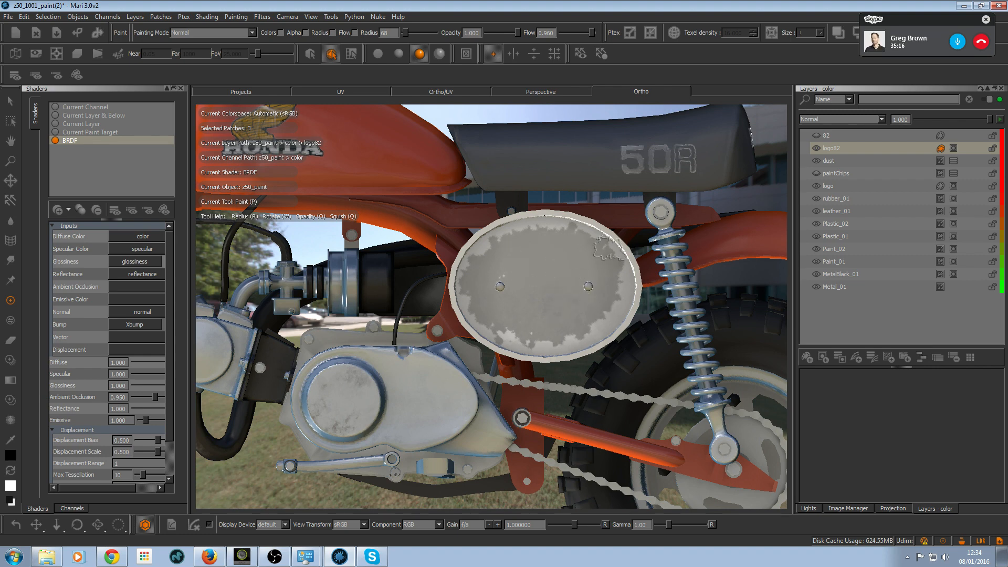
- Try painting white through the 82.JPG image in the centre of the oval cover, and undo the stroke
{"action": "left_click", "coordinate": [847, 508]}
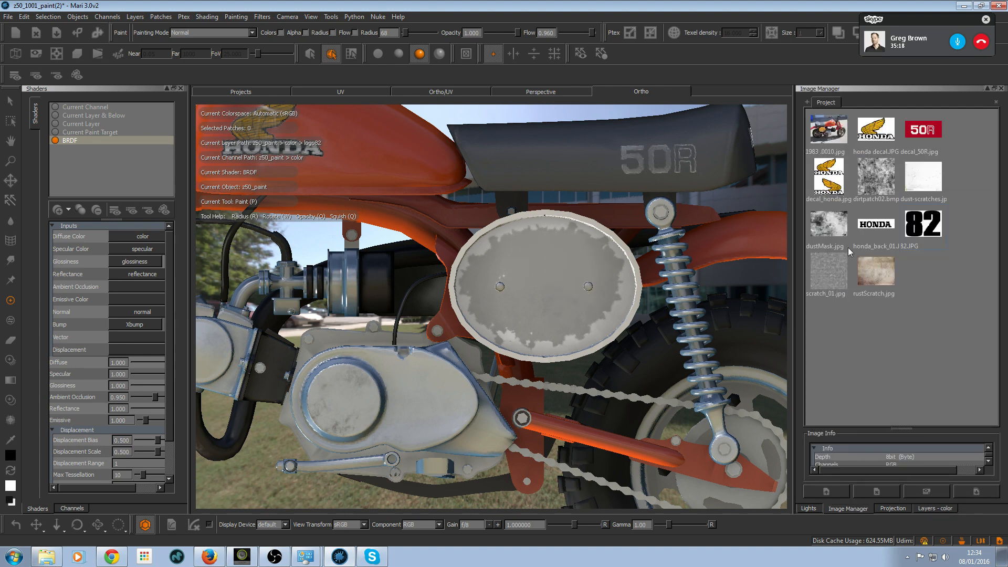
{"action": "mouse_move", "coordinate": [915, 239]}
{"action": "left_mouse_down"}
{"action": "mouse_move", "coordinate": [742, 243]}
{"action": "mouse_move", "coordinate": [565, 283]}
{"action": "mouse_move", "coordinate": [560, 274]}
{"action": "left_mouse_up"}
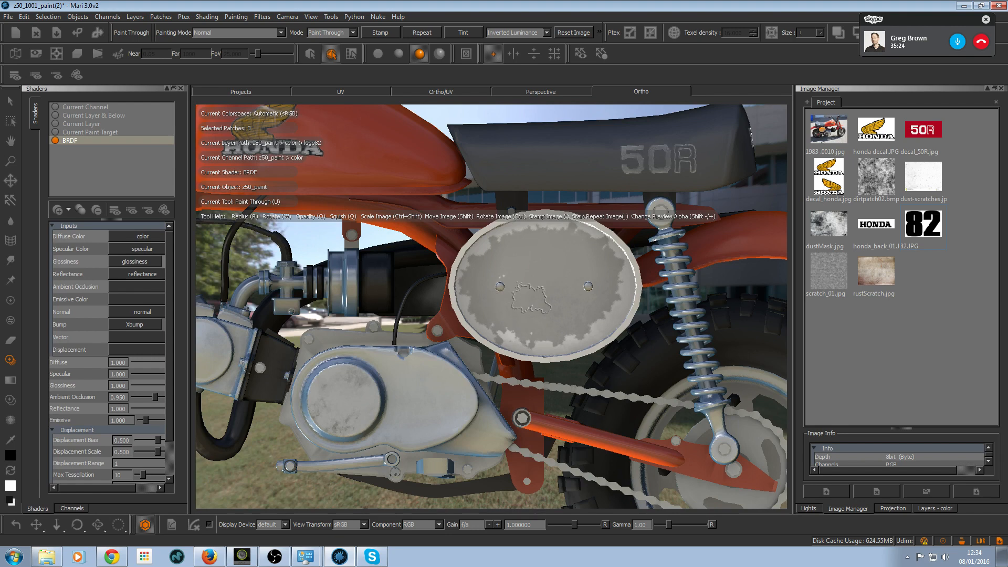
{"action": "key", "text": "x"}
{"action": "mouse_move", "coordinate": [543, 283]}
{"action": "left_mouse_down"}
{"action": "mouse_move", "coordinate": [517, 295]}
{"action": "mouse_move", "coordinate": [520, 260]}
{"action": "mouse_move", "coordinate": [567, 255]}
{"action": "mouse_move", "coordinate": [578, 313]}
{"action": "mouse_move", "coordinate": [552, 247]}
{"action": "mouse_move", "coordinate": [547, 315]}
{"action": "mouse_move", "coordinate": [570, 305]}
{"action": "mouse_move", "coordinate": [514, 307]}
{"action": "mouse_move", "coordinate": [534, 253]}
{"action": "mouse_move", "coordinate": [572, 286]}
{"action": "mouse_move", "coordinate": [522, 310]}
{"action": "mouse_move", "coordinate": [576, 283]}
{"action": "left_mouse_up"}
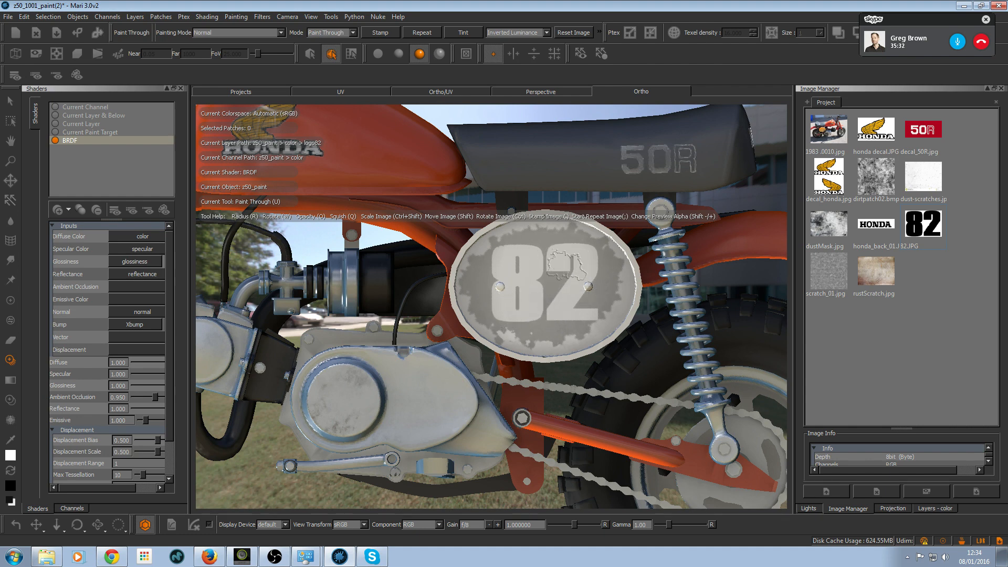
{"action": "key", "text": "ctrl+z"}
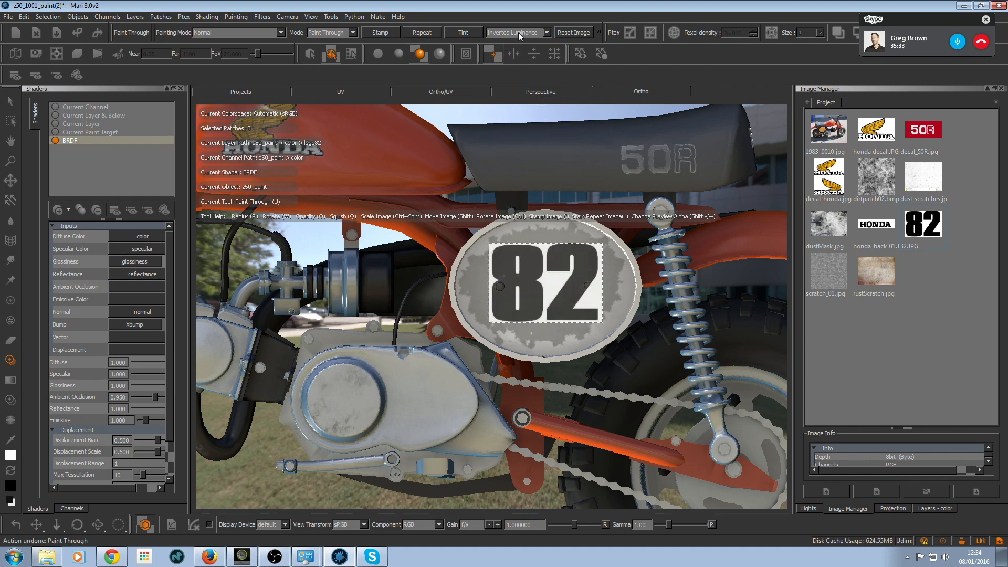
- Set the stencil mode to Luminance and try painting through the 82 image on the oval cover
{"action": "left_click", "coordinate": [518, 32]}
{"action": "left_click", "coordinate": [514, 24]}
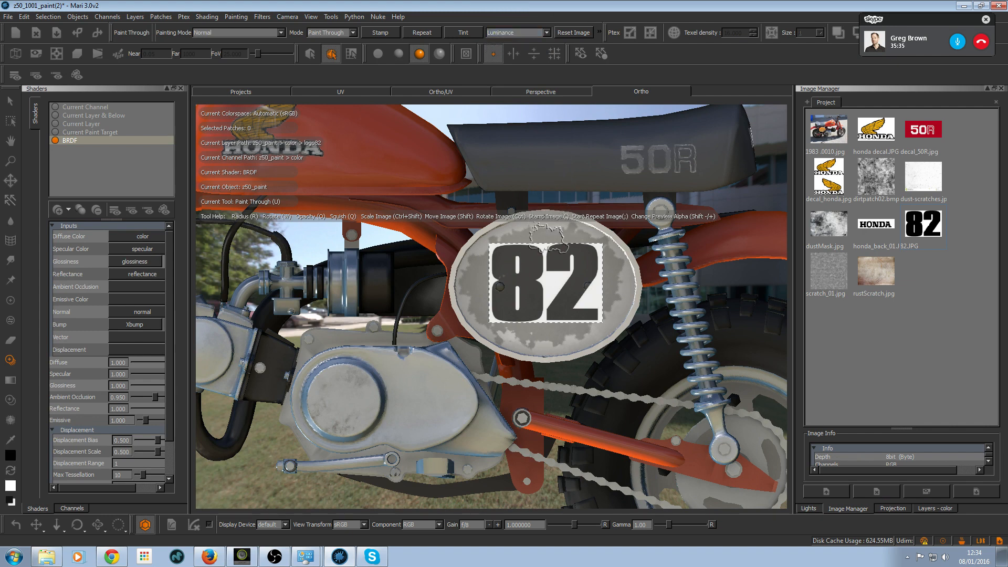
{"action": "left_click_drag", "start_coordinate": [519, 253], "coordinate": [515, 252]}
{"action": "mouse_move", "coordinate": [548, 304]}
{"action": "left_mouse_down"}
{"action": "mouse_move", "coordinate": [540, 274]}
{"action": "mouse_move", "coordinate": [516, 306]}
{"action": "mouse_move", "coordinate": [521, 265]}
{"action": "mouse_move", "coordinate": [499, 321]}
{"action": "mouse_move", "coordinate": [590, 247]}
{"action": "mouse_move", "coordinate": [542, 259]}
{"action": "left_mouse_up"}
{"action": "key", "text": "x"}
{"action": "key", "text": "x"}
- Try painting white through the 82 image on the oval cover with the stencil mode set to Inverted Luminance
{"action": "left_click", "coordinate": [520, 33]}
{"action": "left_click", "coordinate": [522, 39]}
{"action": "key", "text": "x"}
{"action": "mouse_move", "coordinate": [530, 271]}
{"action": "left_mouse_down"}
{"action": "mouse_move", "coordinate": [515, 304]}
{"action": "mouse_move", "coordinate": [588, 309]}
{"action": "mouse_move", "coordinate": [523, 314]}
{"action": "mouse_move", "coordinate": [526, 265]}
{"action": "left_mouse_up"}
{"action": "key", "text": "x"}
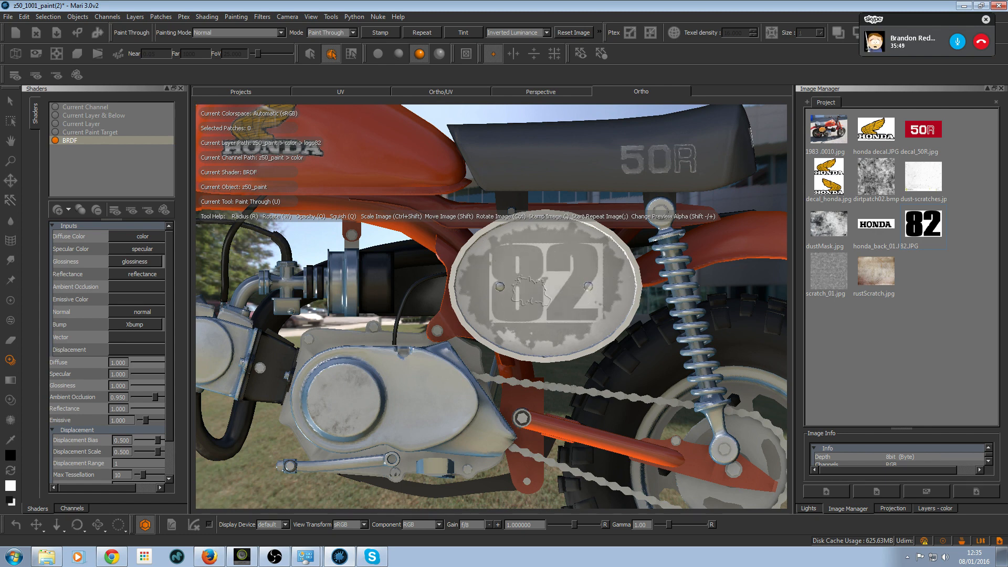
- Return to the Paint tool and paint black over the 82 marks inside the oval cover
{"action": "key", "text": "p"}
{"action": "mouse_move", "coordinate": [515, 302]}
{"action": "left_mouse_down"}
{"action": "mouse_move", "coordinate": [498, 284]}
{"action": "mouse_move", "coordinate": [527, 250]}
{"action": "mouse_move", "coordinate": [500, 264]}
{"action": "left_mouse_up"}
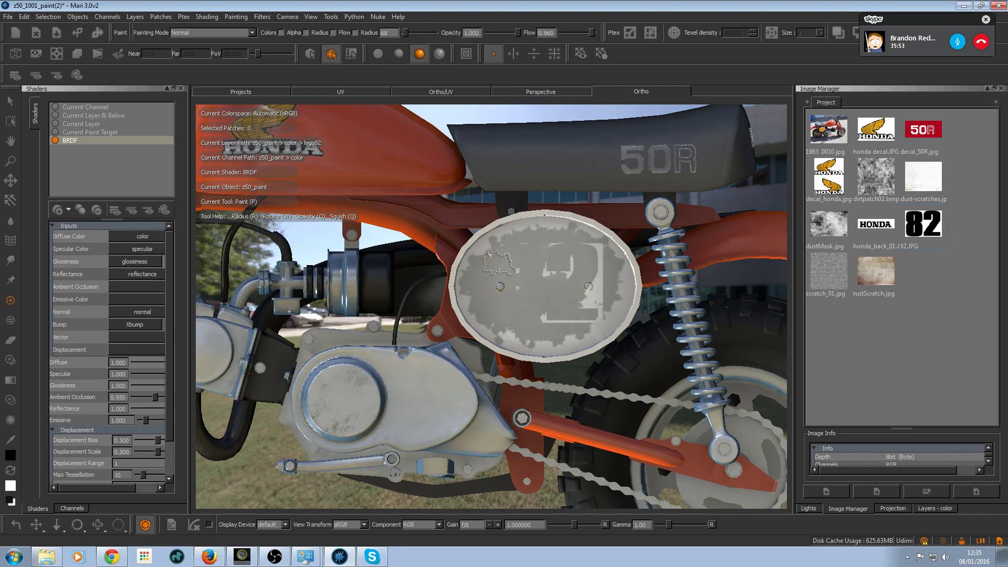
{"action": "mouse_move", "coordinate": [582, 246]}
{"action": "left_mouse_down"}
{"action": "mouse_move", "coordinate": [593, 294]}
{"action": "mouse_move", "coordinate": [567, 310]}
{"action": "mouse_move", "coordinate": [593, 257]}
{"action": "mouse_move", "coordinate": [518, 267]}
{"action": "mouse_move", "coordinate": [538, 307]}
{"action": "mouse_move", "coordinate": [563, 270]}
{"action": "left_mouse_up"}
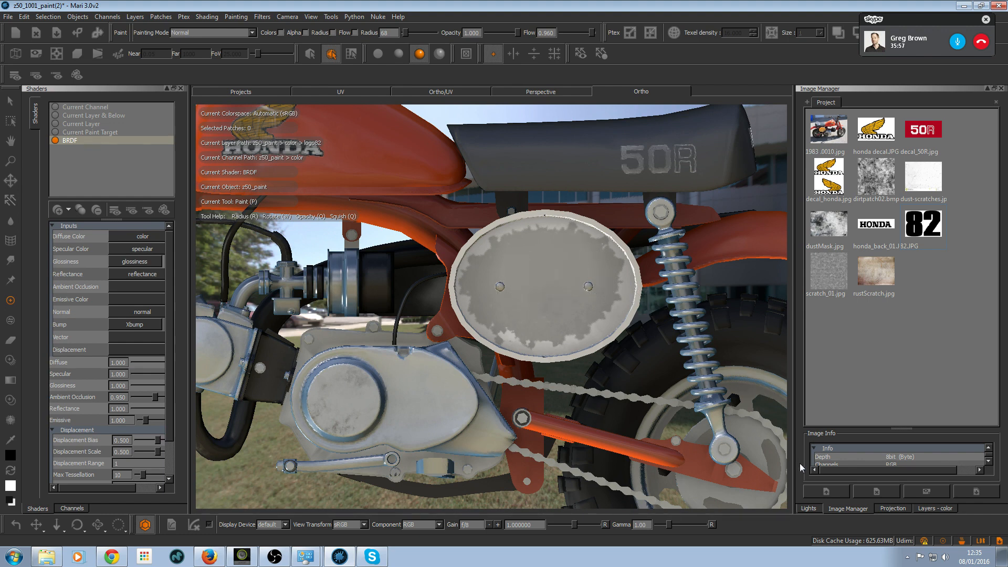
- Display the logo82 layer with the Current Layer shader and examine its paint in the Ortho, UV and Perspective views
{"action": "left_click", "coordinate": [928, 508]}
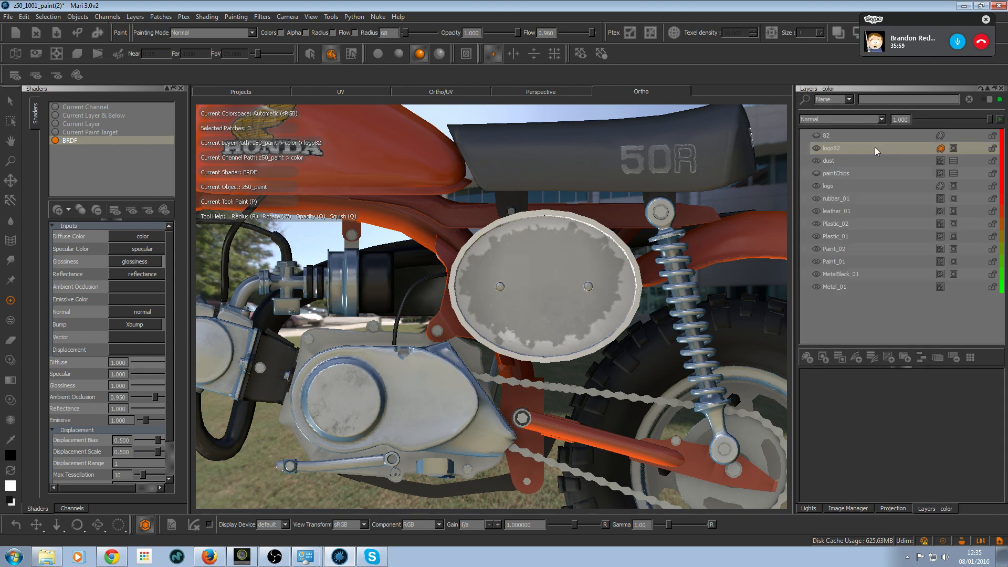
{"action": "left_click", "coordinate": [99, 123]}
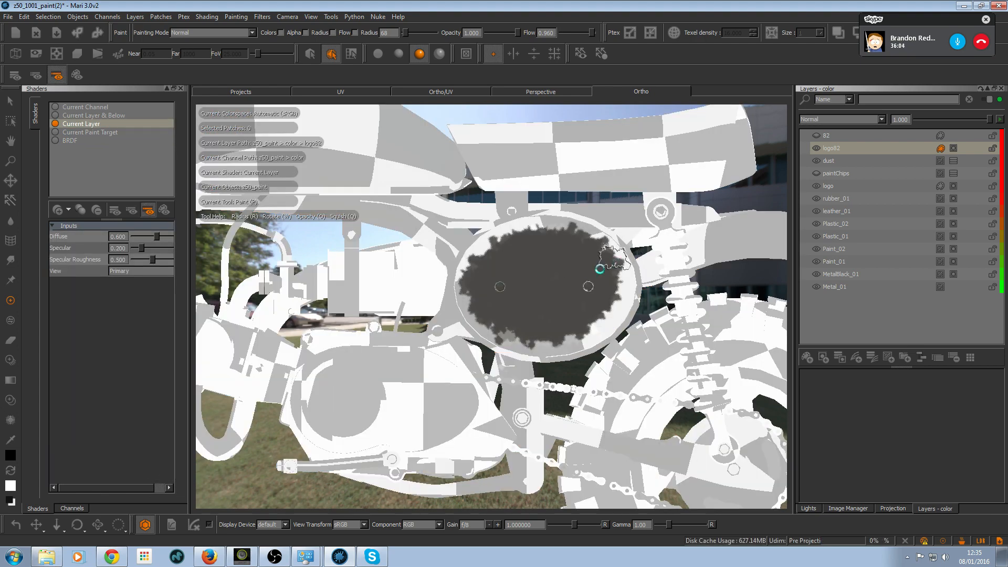
{"action": "scroll", "coordinate": [604, 272], "scroll_direction": "down", "scroll_amount": 8}
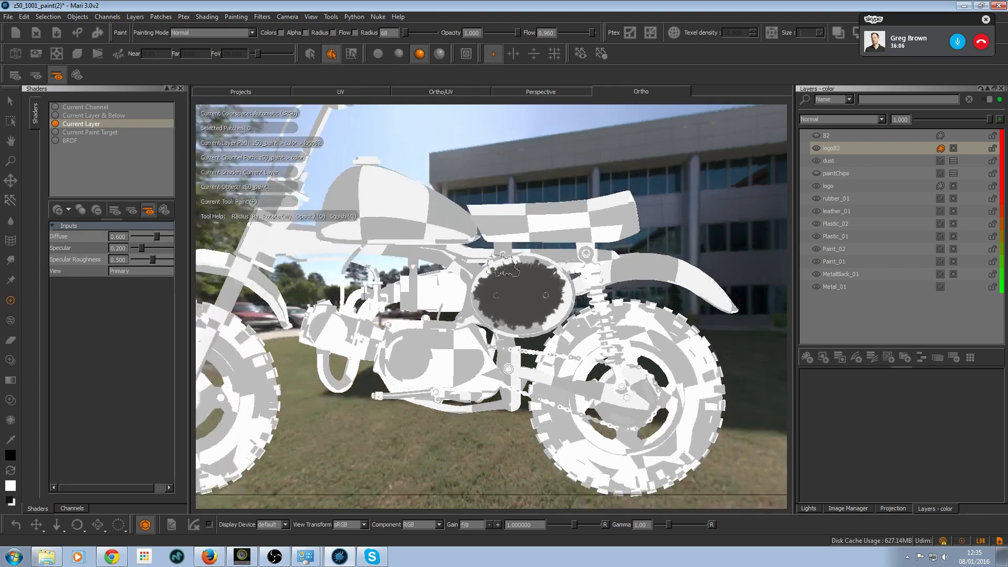
{"action": "scroll", "coordinate": [488, 260], "scroll_direction": "up", "scroll_amount": 1}
{"action": "left_click_drag", "start_coordinate": [527, 260], "coordinate": [523, 294], "text": "alt"}
{"action": "left_click", "coordinate": [363, 94]}
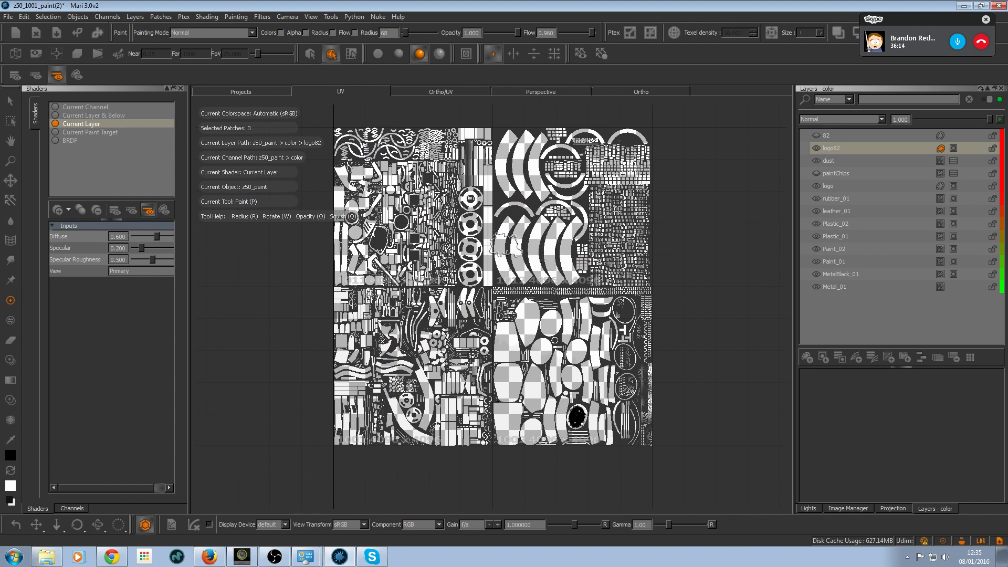
{"action": "key", "text": "x"}
{"action": "left_click", "coordinate": [550, 93]}
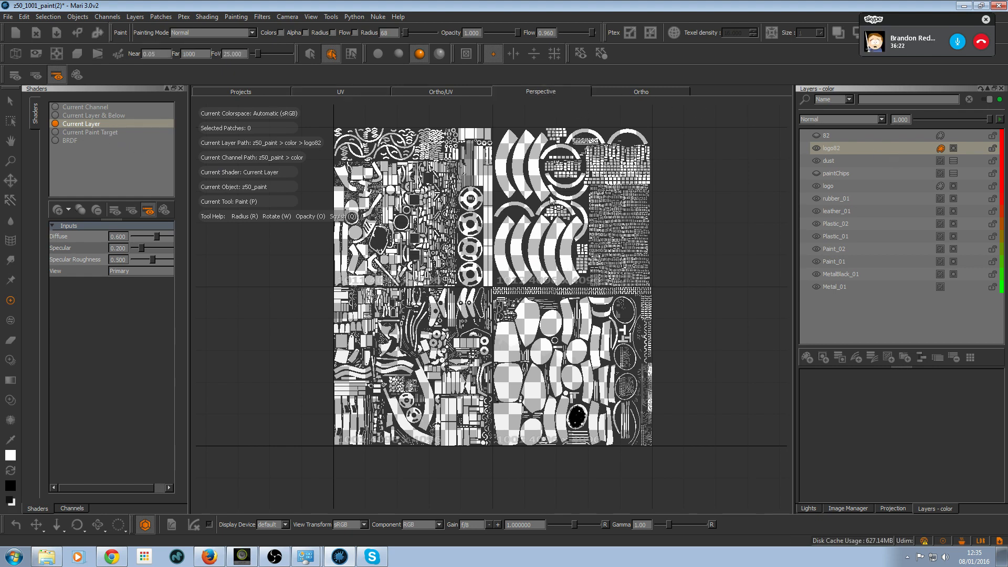
{"action": "key", "text": "ctrl+z"}
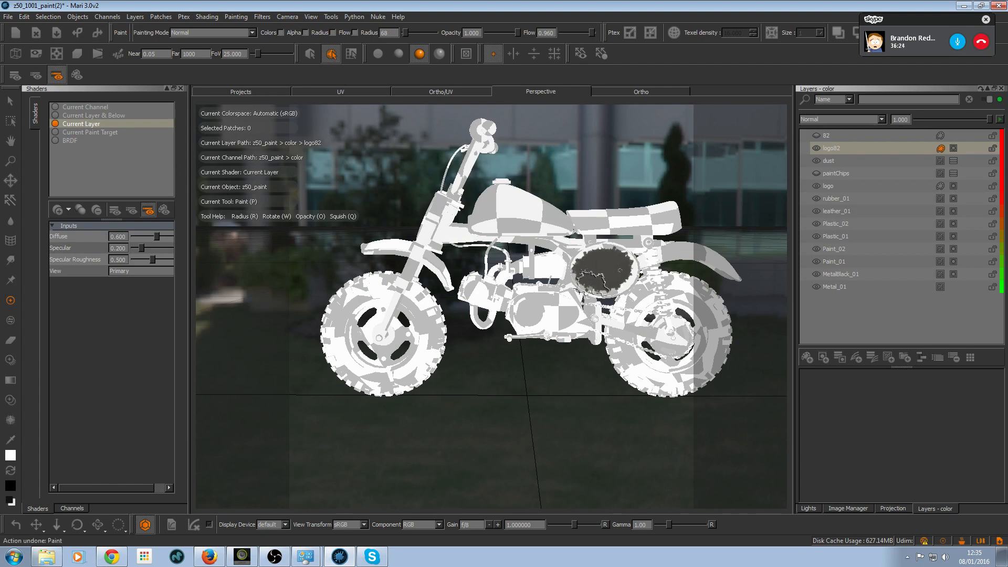
- Target the logo82 layer's mask and try painting black in the middle of the oval cover
{"action": "right_click_drag", "start_coordinate": [603, 289], "coordinate": [660, 258], "text": "alt"}
{"action": "middle_click_drag", "start_coordinate": [660, 258], "coordinate": [547, 309], "text": "alt"}
{"action": "right_click_drag", "start_coordinate": [547, 309], "coordinate": [602, 291], "text": "alt"}
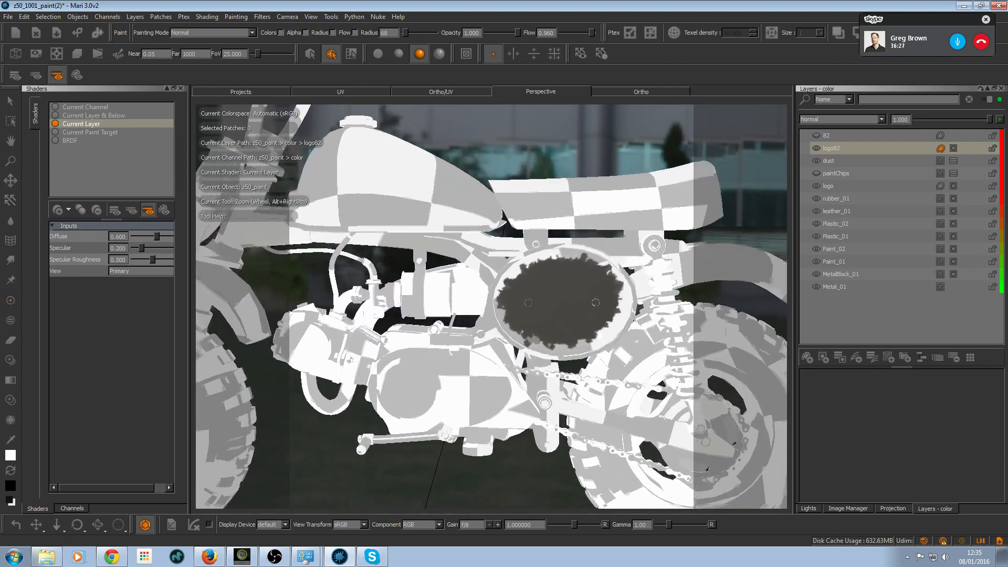
{"action": "left_click", "coordinate": [954, 148]}
{"action": "scroll", "coordinate": [609, 302], "scroll_direction": "up", "scroll_amount": 2}
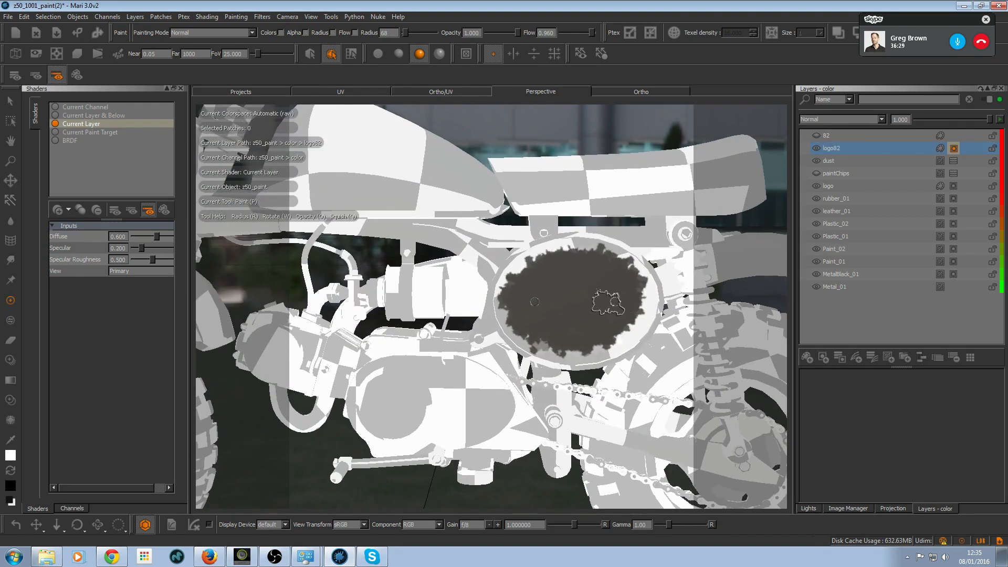
{"action": "key", "text": "x"}
{"action": "mouse_move", "coordinate": [582, 294]}
{"action": "left_mouse_down"}
{"action": "mouse_move", "coordinate": [557, 300]}
{"action": "mouse_move", "coordinate": [570, 277]}
{"action": "mouse_move", "coordinate": [564, 301]}
{"action": "mouse_move", "coordinate": [591, 296]}
{"action": "left_mouse_up"}
{"action": "key", "text": "x"}
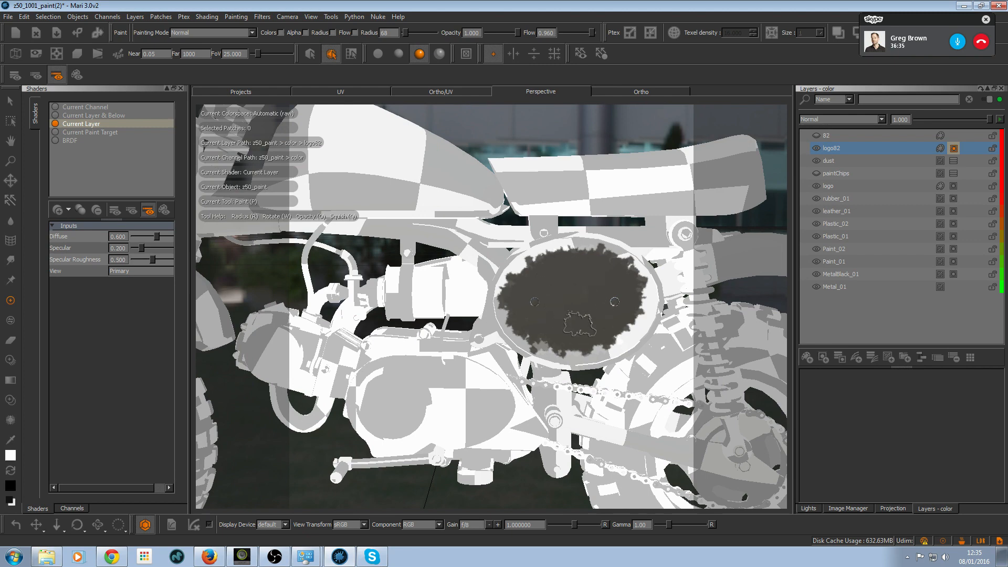
- Target the logo82 layer's paint and place the 82.JPG image over the centre of the oval cover with Paint Through
{"action": "left_click", "coordinate": [953, 150]}
{"action": "left_click", "coordinate": [941, 149]}
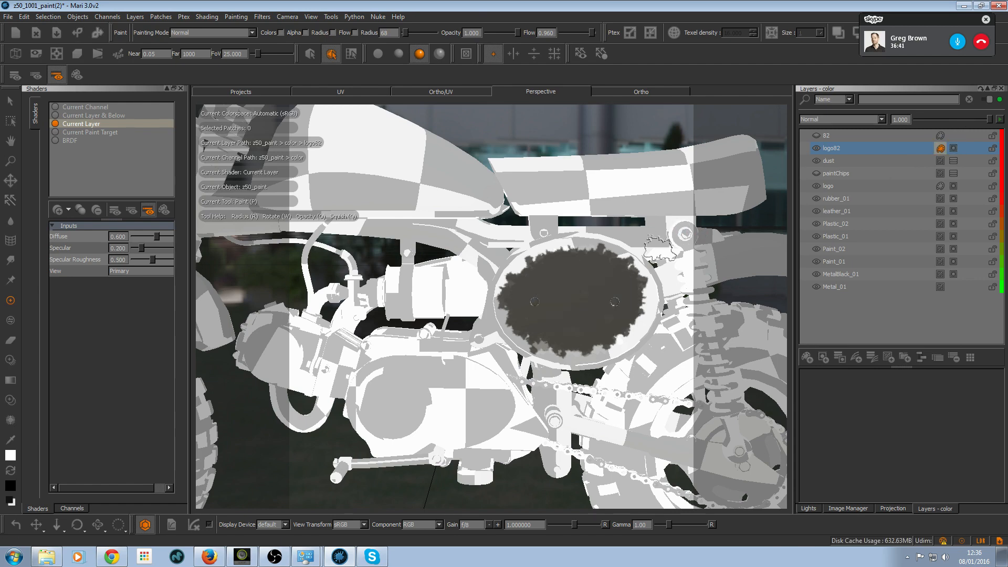
{"action": "key", "text": "i"}
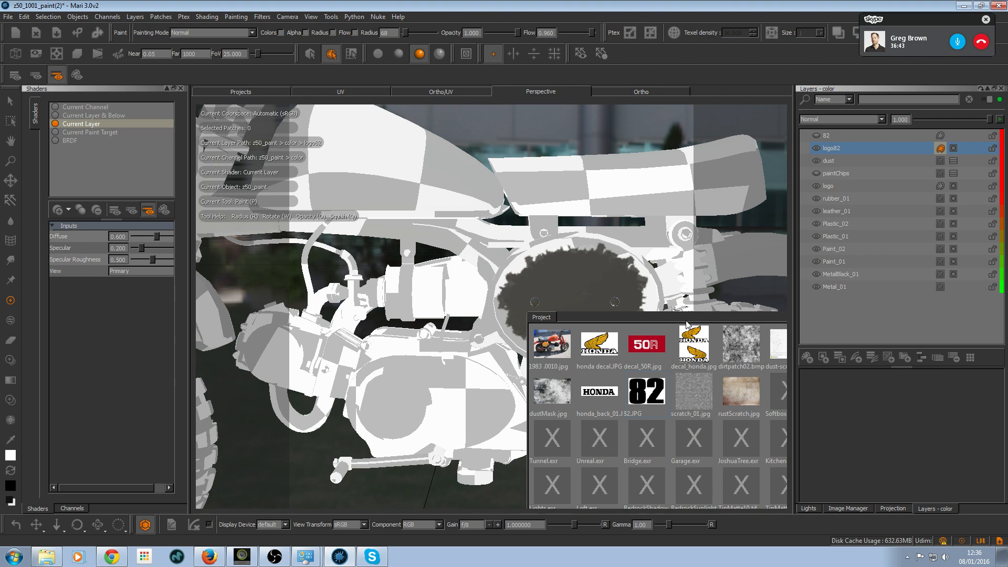
{"action": "key", "text": "i"}
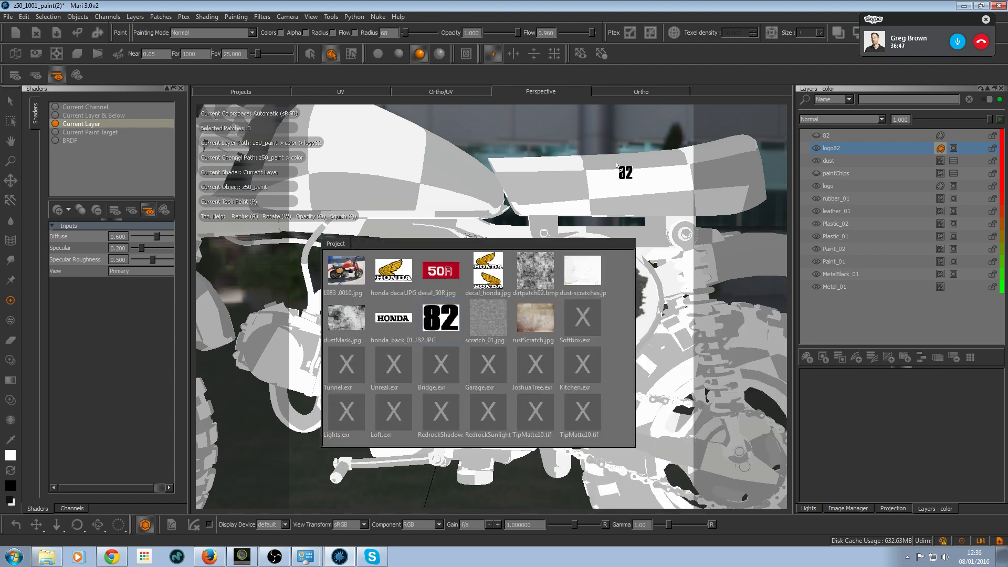
{"action": "key", "text": "u"}
{"action": "left_click_drag", "start_coordinate": [562, 273], "coordinate": [590, 287], "text": "shift"}
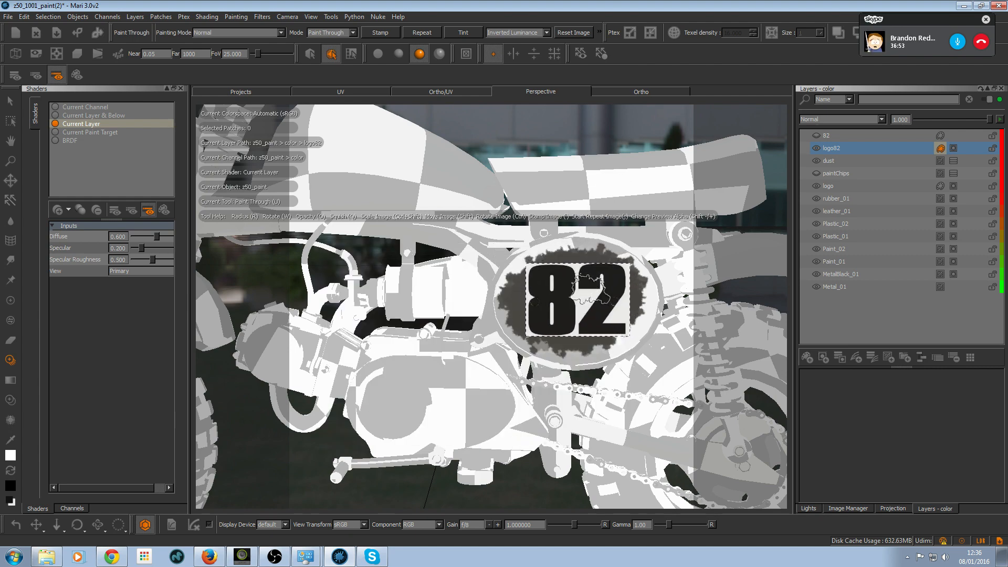
- Reload the 82.JPG image and paint white through its digits onto the oval cover using Inverted Luminance
{"action": "key", "text": "p"}
{"action": "key", "text": "space"}
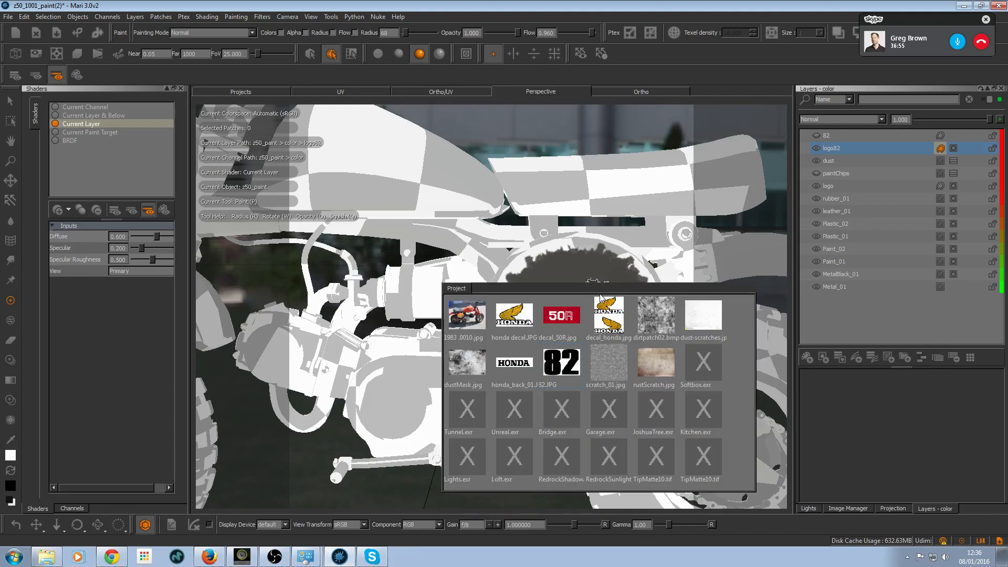
{"action": "mouse_move", "coordinate": [562, 288]}
{"action": "left_mouse_down"}
{"action": "mouse_move", "coordinate": [568, 266]}
{"action": "mouse_move", "coordinate": [569, 300]}
{"action": "mouse_move", "coordinate": [528, 292]}
{"action": "mouse_move", "coordinate": [594, 310]}
{"action": "mouse_move", "coordinate": [596, 322]}
{"action": "left_mouse_up"}
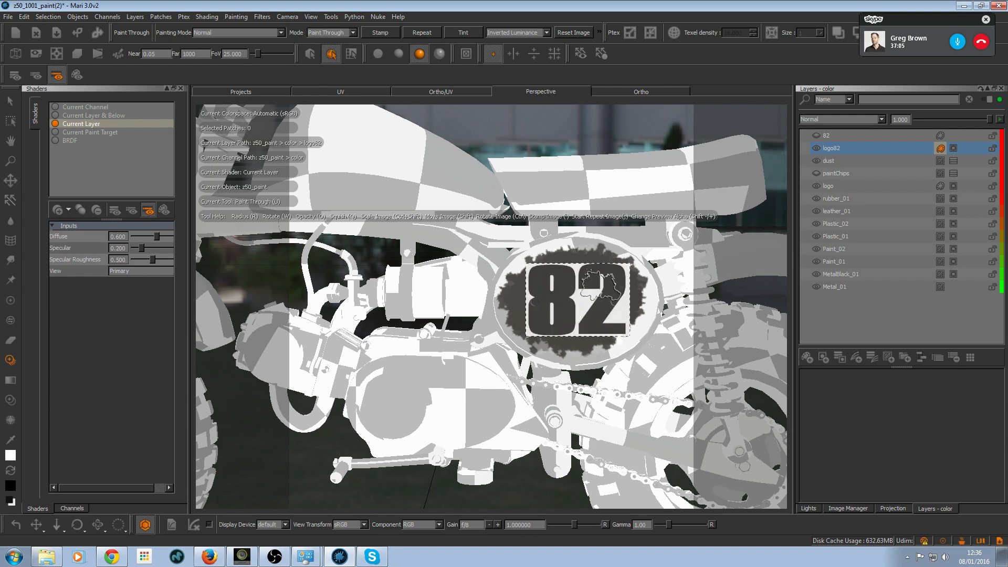
{"action": "key", "text": "p"}
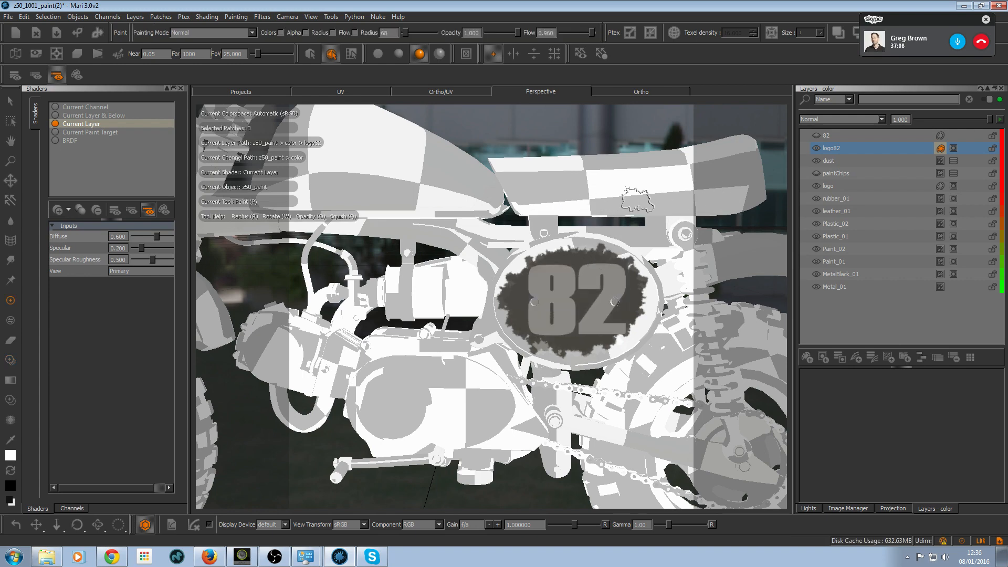
- Switch back to the BRDF shader and examine the 82 decal on the oval cover from several angles
{"action": "scroll", "coordinate": [521, 207], "scroll_direction": "down", "scroll_amount": 5}
{"action": "left_click_drag", "start_coordinate": [522, 207], "coordinate": [483, 252], "text": "alt"}
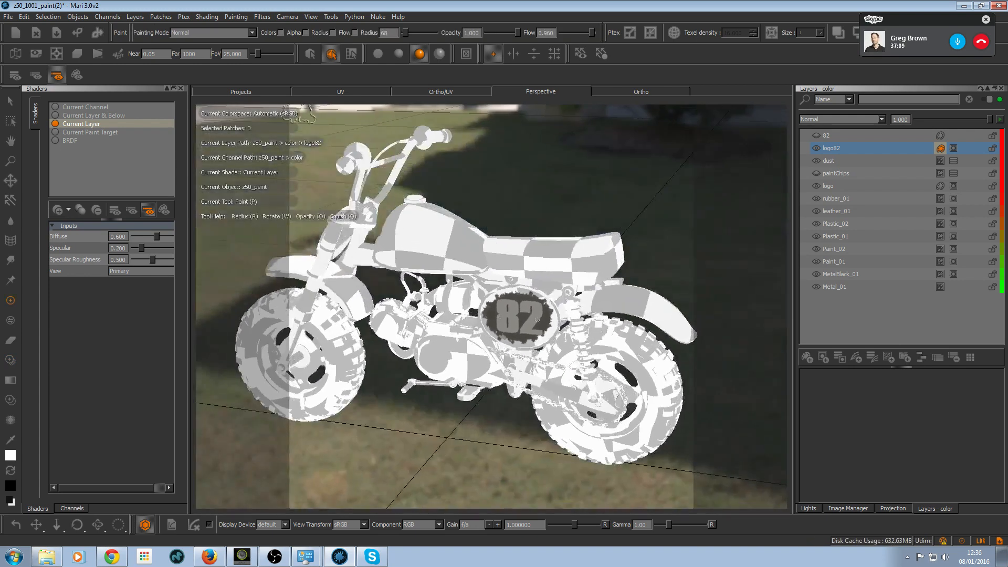
{"action": "left_click", "coordinate": [70, 140]}
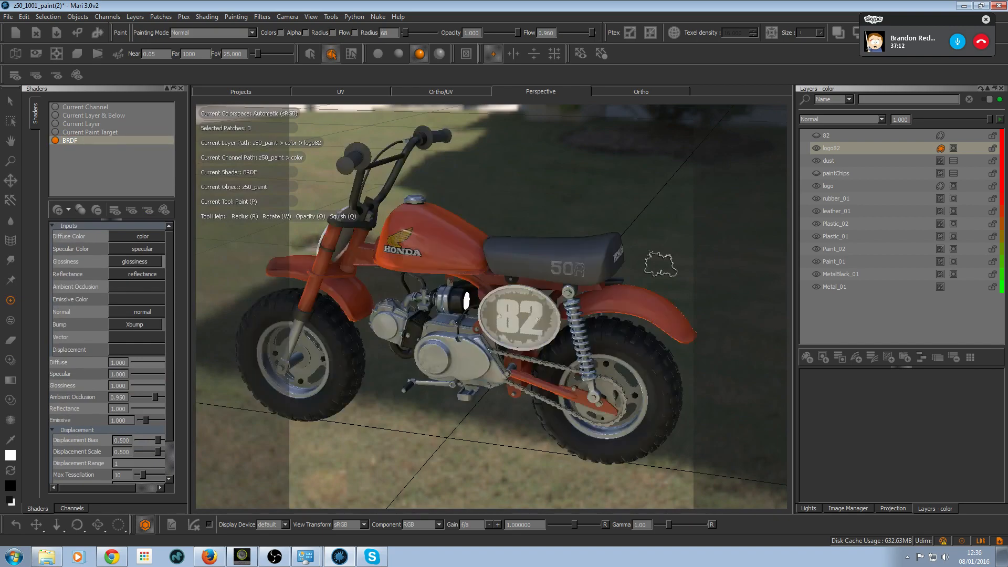
{"action": "mouse_move", "coordinate": [659, 263]}
{"action": "left_mouse_down", "text": "alt"}
{"action": "mouse_move", "coordinate": [635, 250]}
{"action": "mouse_move", "coordinate": [662, 281]}
{"action": "mouse_move", "coordinate": [597, 282]}
{"action": "mouse_move", "coordinate": [621, 270]}
{"action": "mouse_move", "coordinate": [619, 256]}
{"action": "mouse_move", "coordinate": [615, 265]}
{"action": "left_mouse_up", "text": "alt"}
{"action": "scroll", "coordinate": [657, 264], "scroll_direction": "up", "scroll_amount": 3}
{"action": "right_click_drag", "start_coordinate": [616, 265], "coordinate": [585, 275], "text": "alt"}
{"action": "mouse_move", "coordinate": [586, 275]}
{"action": "left_mouse_down", "text": "alt"}
{"action": "mouse_move", "coordinate": [612, 249]}
{"action": "mouse_move", "coordinate": [642, 259]}
{"action": "mouse_move", "coordinate": [570, 286]}
{"action": "mouse_move", "coordinate": [552, 255]}
{"action": "left_mouse_up", "text": "alt"}
{"action": "right_click_drag", "start_coordinate": [553, 255], "coordinate": [597, 270], "text": "alt"}
{"action": "left_click_drag", "start_coordinate": [597, 270], "coordinate": [683, 257], "text": "alt"}
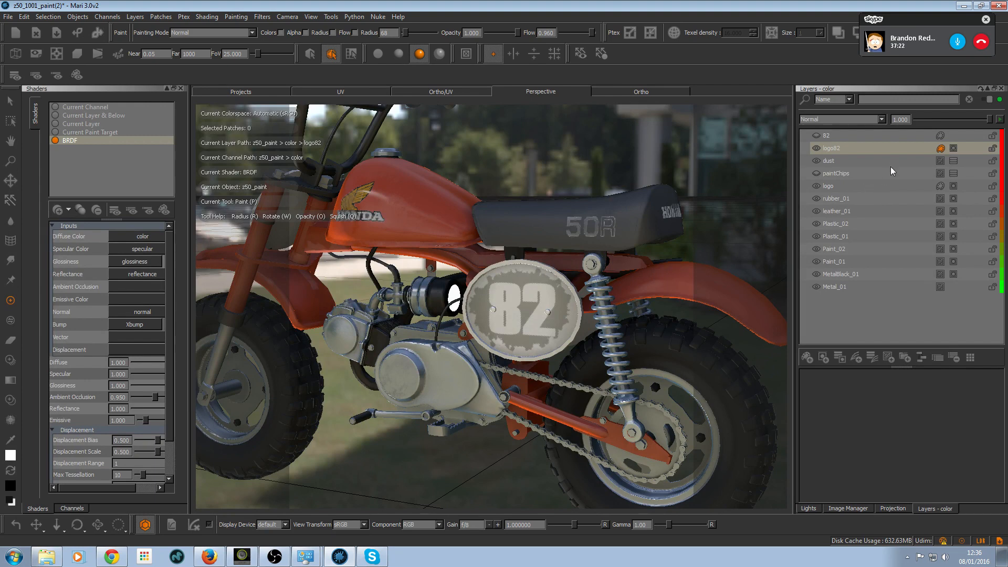
{"action": "left_click_drag", "start_coordinate": [606, 318], "coordinate": [626, 293], "text": "alt"}
- Target the logo82 layer's mask under the Current Layer shader and set the brush radius to 48
{"action": "left_click", "coordinate": [954, 148]}
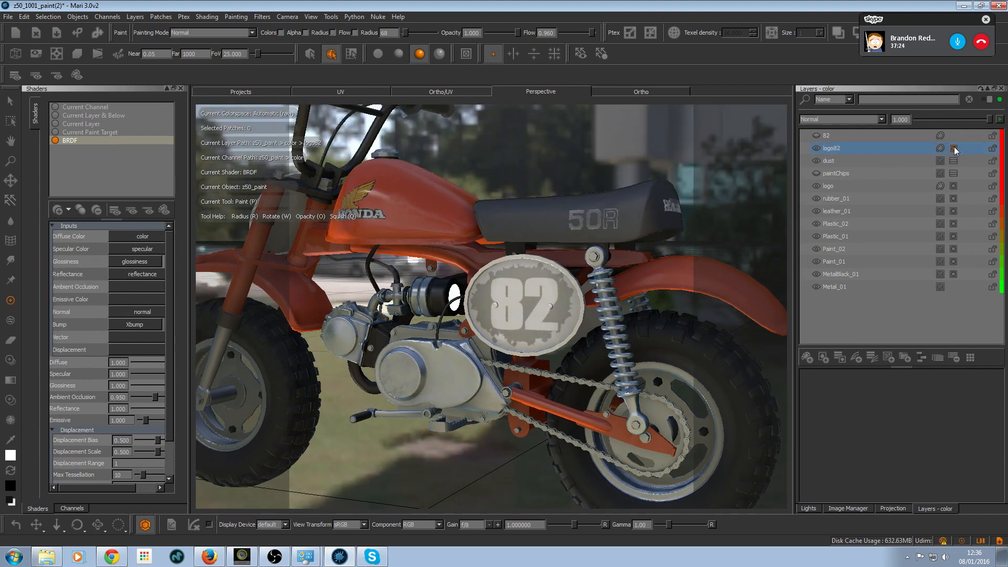
{"action": "left_click", "coordinate": [104, 126]}
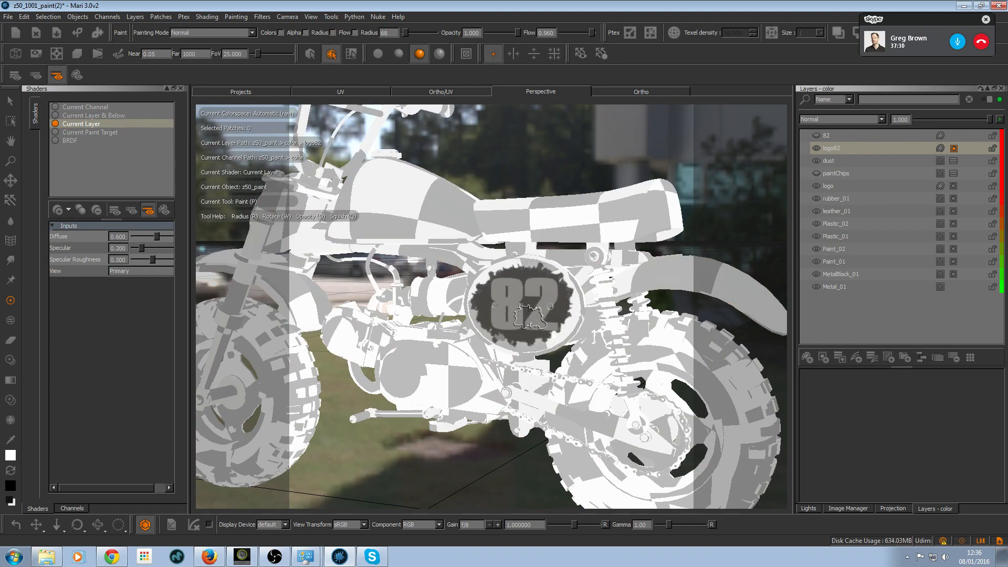
{"action": "right_click_drag", "start_coordinate": [527, 318], "coordinate": [603, 302], "text": "alt"}
{"action": "middle_click_drag", "start_coordinate": [607, 305], "coordinate": [566, 298], "text": "alt"}
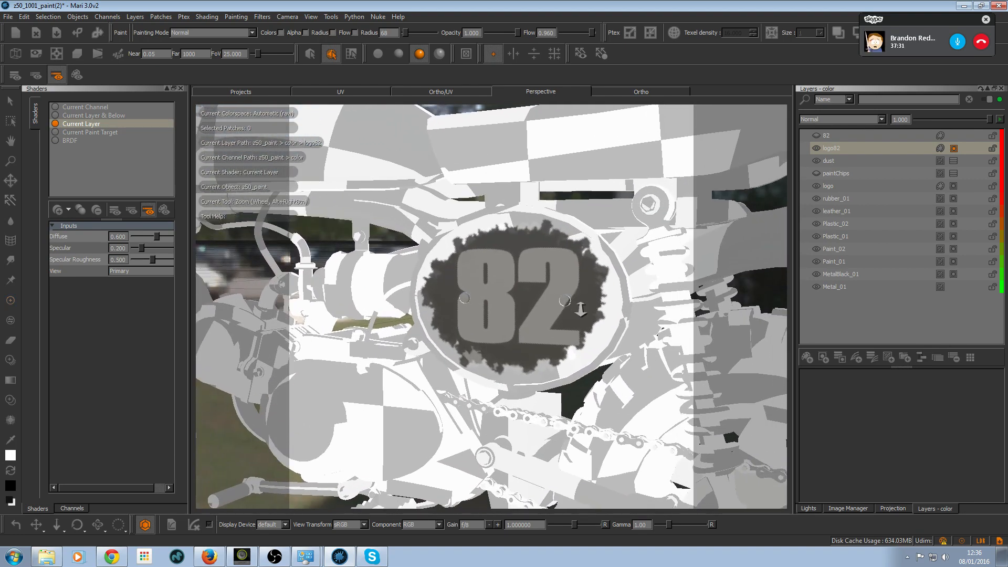
{"action": "right_click_drag", "start_coordinate": [581, 307], "coordinate": [603, 300], "text": "alt"}
{"action": "mouse_move", "coordinate": [612, 299]}
{"action": "left_mouse_down"}
{"action": "mouse_move", "coordinate": [602, 299]}
{"action": "mouse_move", "coordinate": [625, 286]}
{"action": "left_mouse_up"}
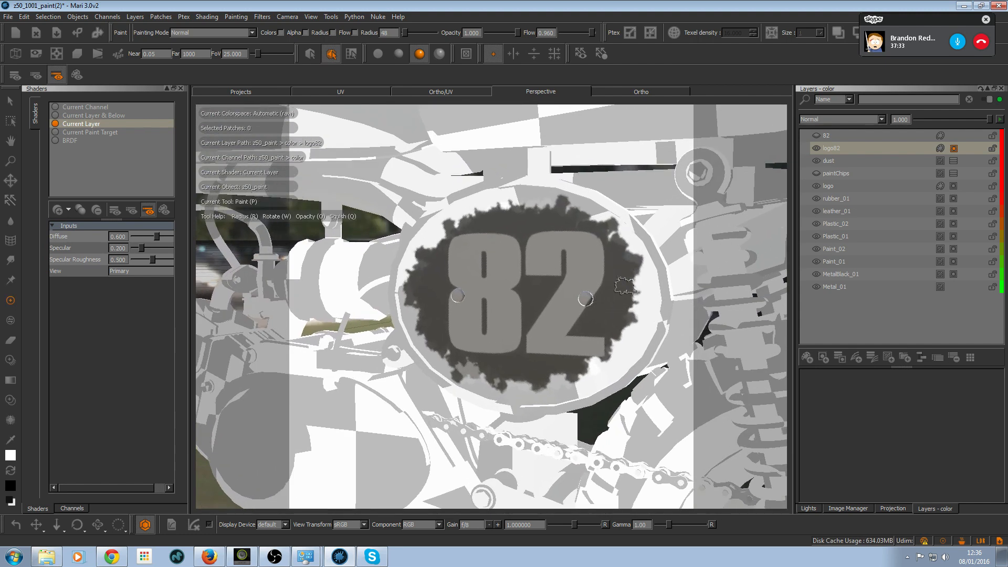
- In the Ortho view, load 82.JPG into Paint Through and scale and align it over the painted digits on the oval cover
{"action": "left_click", "coordinate": [608, 94]}
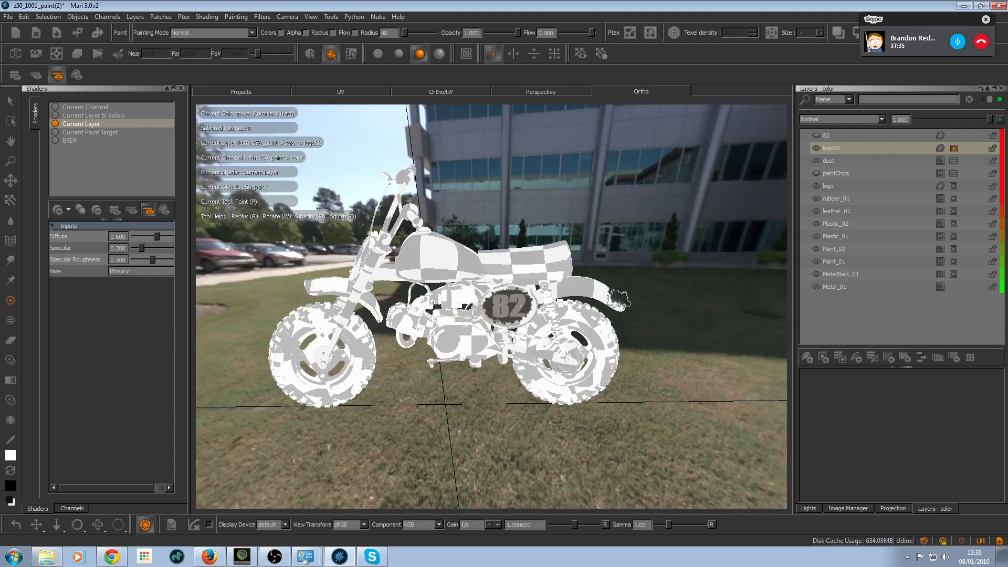
{"action": "right_click_drag", "start_coordinate": [557, 299], "coordinate": [596, 288], "text": "alt"}
{"action": "middle_click_drag", "start_coordinate": [596, 289], "coordinate": [537, 284], "text": "alt"}
{"action": "right_click_drag", "start_coordinate": [537, 284], "coordinate": [571, 284], "text": "alt"}
{"action": "middle_click_drag", "start_coordinate": [571, 283], "coordinate": [550, 293], "text": "alt"}
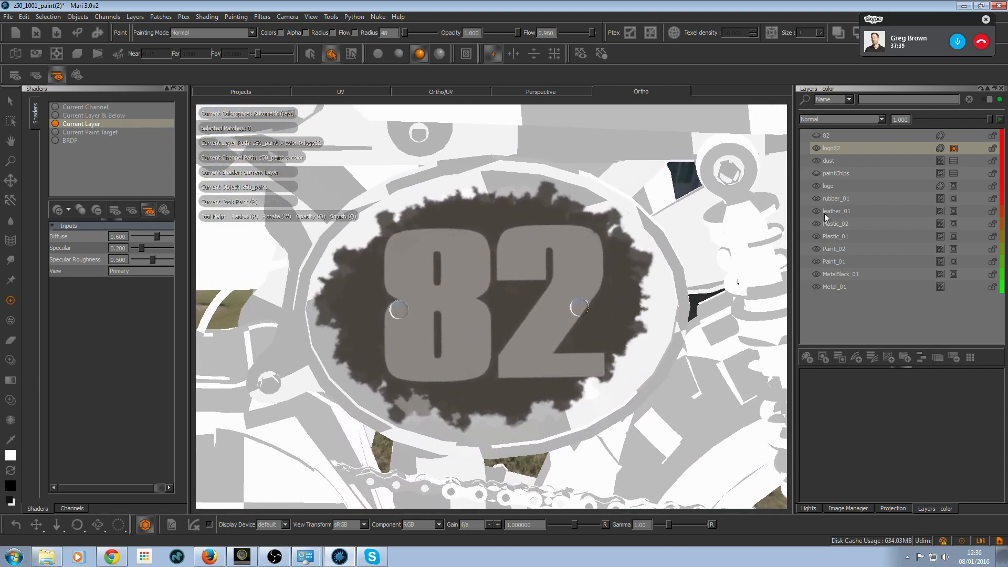
{"action": "key", "text": "l"}
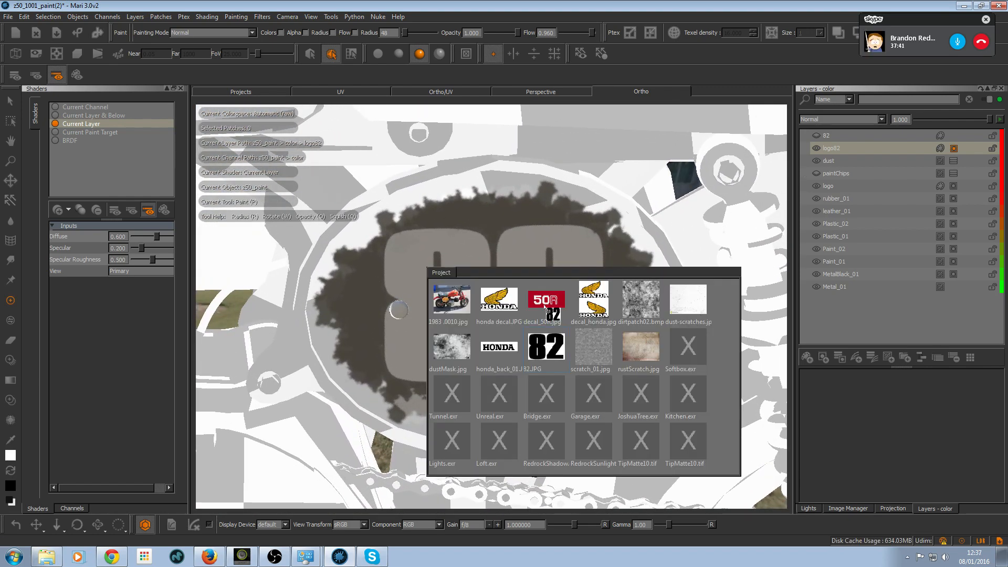
{"action": "left_click_drag", "start_coordinate": [543, 308], "coordinate": [516, 228]}
{"action": "left_click_drag", "start_coordinate": [602, 285], "coordinate": [630, 293], "text": "ctrl+shift"}
{"action": "mouse_move", "coordinate": [631, 292]}
{"action": "left_mouse_down", "text": "shift"}
{"action": "mouse_move", "coordinate": [570, 306]}
{"action": "mouse_move", "coordinate": [538, 293]}
{"action": "mouse_move", "coordinate": [548, 297]}
{"action": "left_mouse_up", "text": "shift"}
{"action": "key", "text": "p"}
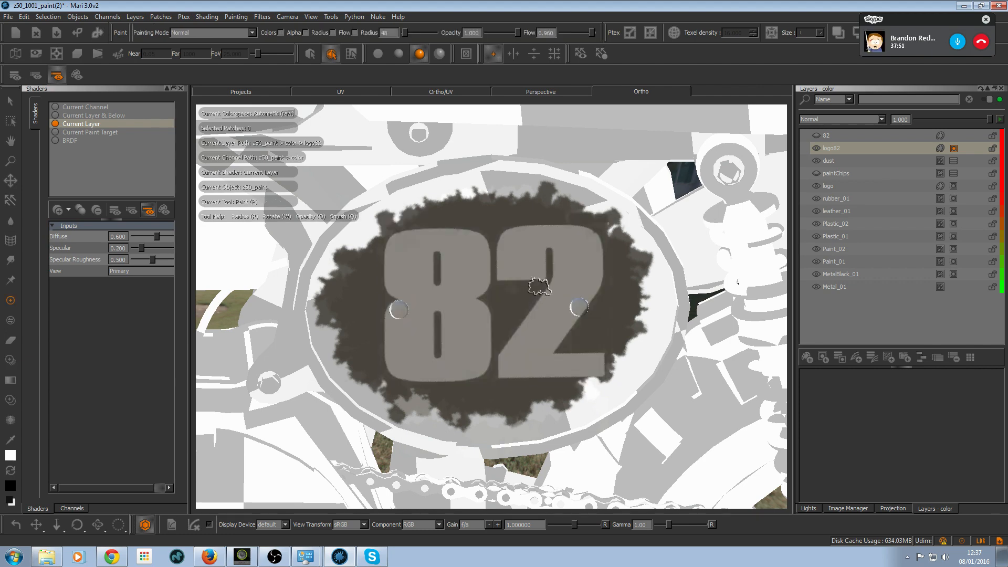
- Swap the foreground colour to black and, with the Paint tool, erase part of the dark mask patch beside the 2
{"action": "key", "text": "i"}
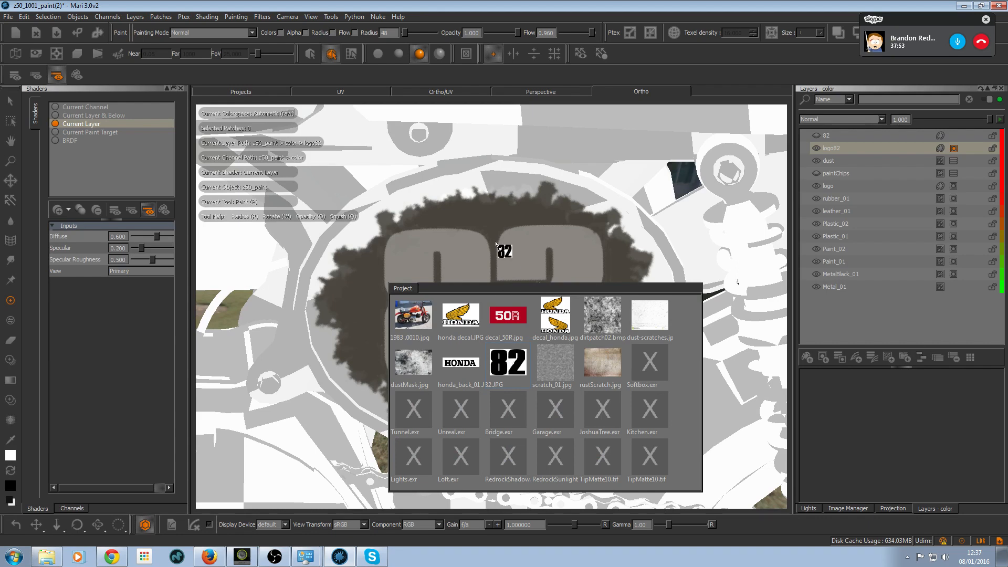
{"action": "left_click_drag", "start_coordinate": [497, 243], "coordinate": [498, 244]}
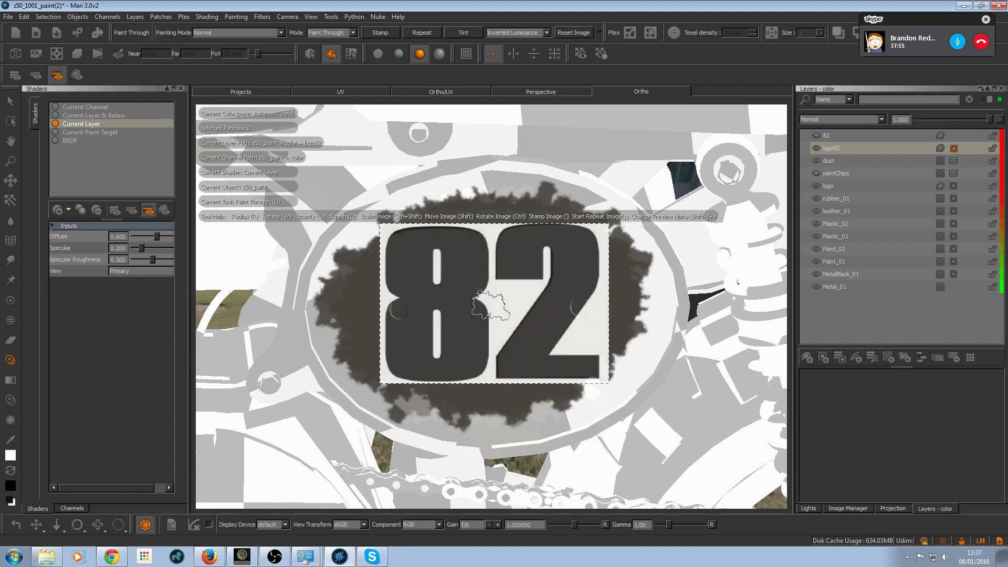
{"action": "key", "text": "x"}
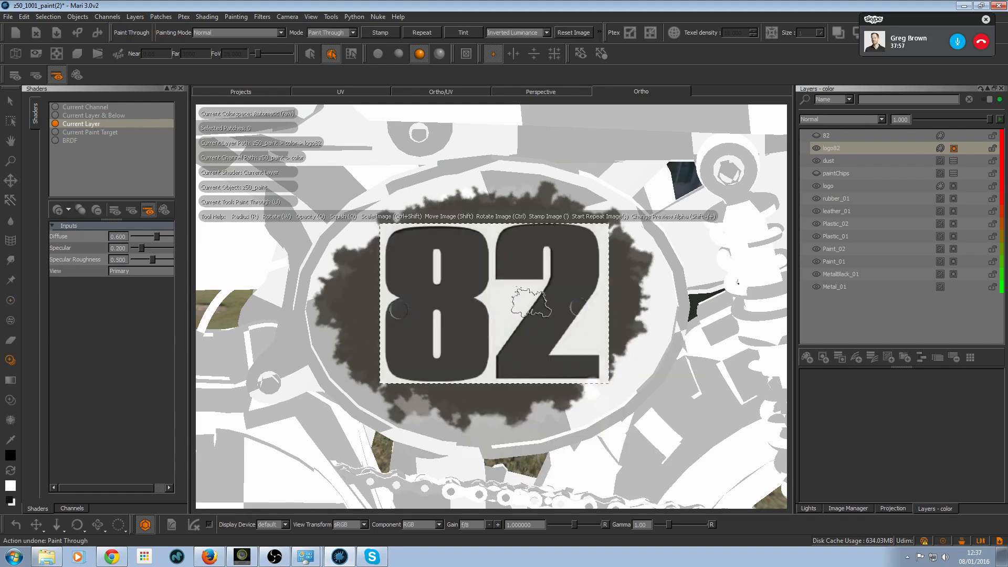
{"action": "key", "text": "p"}
{"action": "mouse_move", "coordinate": [617, 251]}
{"action": "left_mouse_down"}
{"action": "mouse_move", "coordinate": [633, 299]}
{"action": "mouse_move", "coordinate": [644, 261]}
{"action": "mouse_move", "coordinate": [625, 221]}
{"action": "mouse_move", "coordinate": [626, 237]}
{"action": "left_mouse_up"}
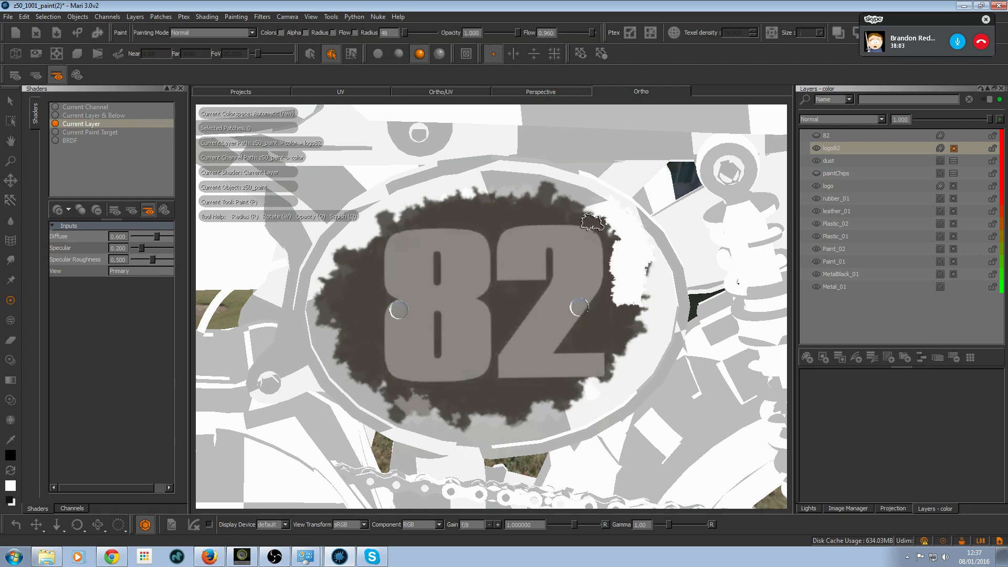
- With the Hard100 basic brush at radius 90, paint black over the dark mask areas around the outside of the 82
{"action": "key", "text": "k"}
{"action": "left_click", "coordinate": [529, 220]}
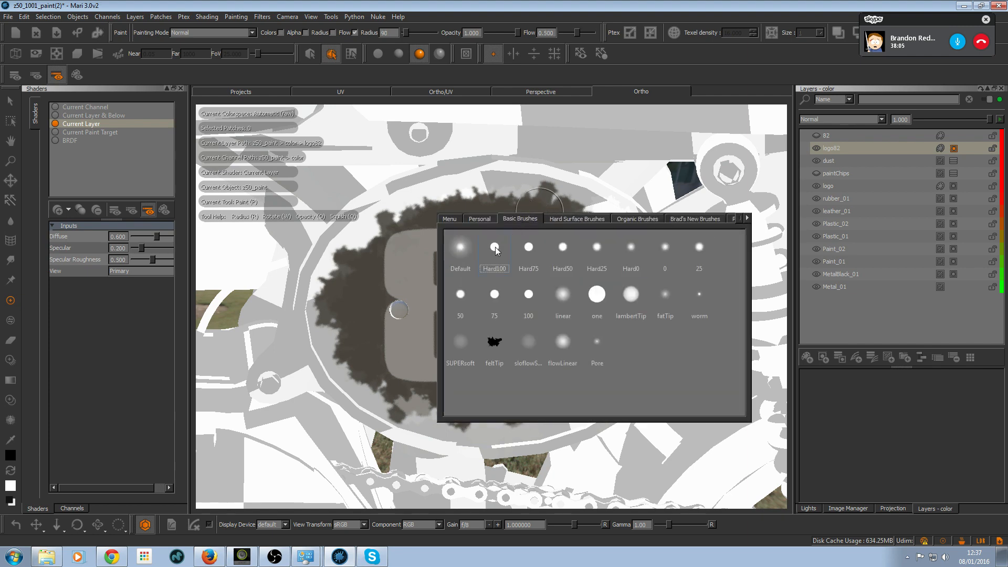
{"action": "left_click", "coordinate": [495, 248]}
{"action": "mouse_move", "coordinate": [557, 194]}
{"action": "left_mouse_down"}
{"action": "mouse_move", "coordinate": [501, 199]}
{"action": "mouse_move", "coordinate": [589, 199]}
{"action": "mouse_move", "coordinate": [559, 210]}
{"action": "mouse_move", "coordinate": [603, 212]}
{"action": "mouse_move", "coordinate": [627, 279]}
{"action": "mouse_move", "coordinate": [614, 307]}
{"action": "mouse_move", "coordinate": [659, 229]}
{"action": "mouse_move", "coordinate": [641, 302]}
{"action": "mouse_move", "coordinate": [714, 252]}
{"action": "mouse_move", "coordinate": [646, 345]}
{"action": "mouse_move", "coordinate": [611, 323]}
{"action": "mouse_move", "coordinate": [618, 375]}
{"action": "mouse_move", "coordinate": [624, 362]}
{"action": "mouse_move", "coordinate": [609, 391]}
{"action": "mouse_move", "coordinate": [415, 410]}
{"action": "mouse_move", "coordinate": [520, 412]}
{"action": "mouse_move", "coordinate": [505, 425]}
{"action": "mouse_move", "coordinate": [380, 383]}
{"action": "mouse_move", "coordinate": [500, 391]}
{"action": "left_mouse_up"}
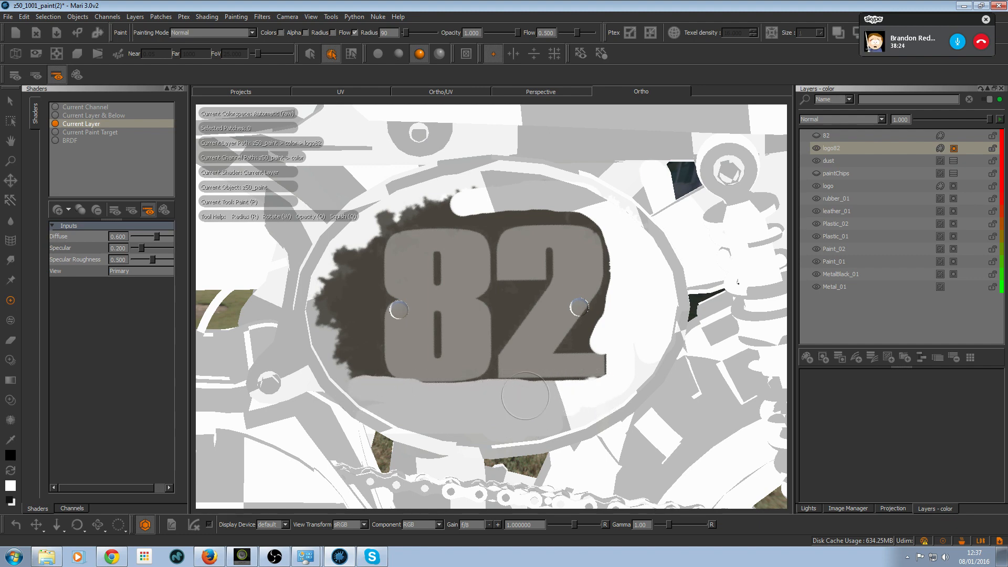
{"action": "mouse_move", "coordinate": [416, 407]}
{"action": "left_mouse_down"}
{"action": "mouse_move", "coordinate": [367, 391]}
{"action": "mouse_move", "coordinate": [357, 341]}
{"action": "mouse_move", "coordinate": [367, 278]}
{"action": "mouse_move", "coordinate": [396, 254]}
{"action": "mouse_move", "coordinate": [337, 252]}
{"action": "mouse_move", "coordinate": [323, 362]}
{"action": "mouse_move", "coordinate": [348, 336]}
{"action": "mouse_move", "coordinate": [340, 362]}
{"action": "mouse_move", "coordinate": [359, 230]}
{"action": "mouse_move", "coordinate": [396, 208]}
{"action": "mouse_move", "coordinate": [378, 210]}
{"action": "left_mouse_up"}
{"action": "left_click", "coordinate": [400, 253]}
{"action": "key", "text": "ctrl+z"}
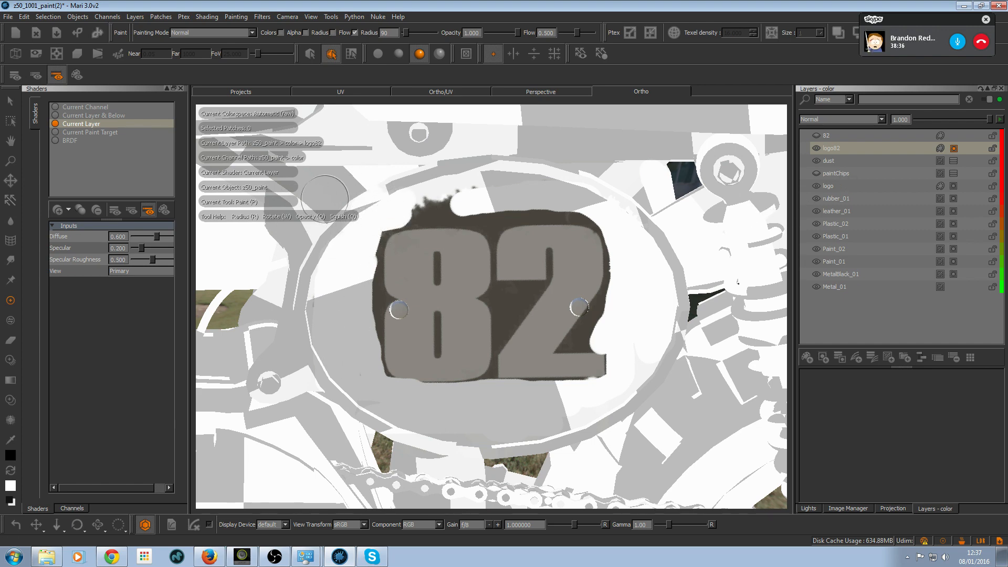
{"action": "left_click_drag", "start_coordinate": [395, 208], "coordinate": [384, 210]}
{"action": "mouse_move", "coordinate": [402, 194]}
{"action": "left_mouse_down"}
{"action": "mouse_move", "coordinate": [559, 204]}
{"action": "mouse_move", "coordinate": [407, 210]}
{"action": "mouse_move", "coordinate": [455, 222]}
{"action": "left_mouse_up"}
- Paint out the mask inside both holes of the 8 with a radius of about 66 and trim the 8's outer edge
{"action": "key", "text": "r"}
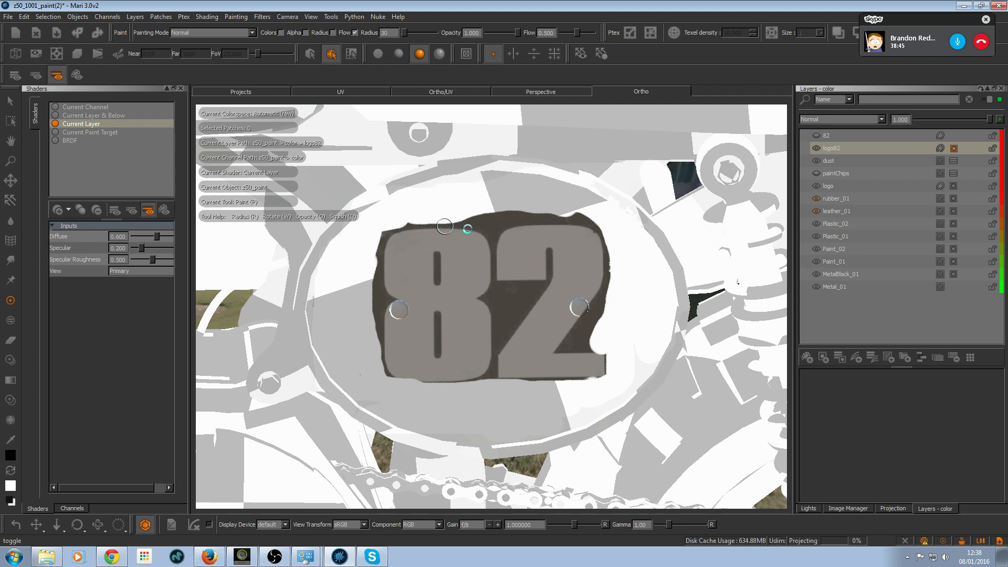
{"action": "scroll", "coordinate": [519, 225], "scroll_direction": "up", "scroll_amount": 2}
{"action": "scroll", "coordinate": [427, 203], "scroll_direction": "up", "scroll_amount": 4}
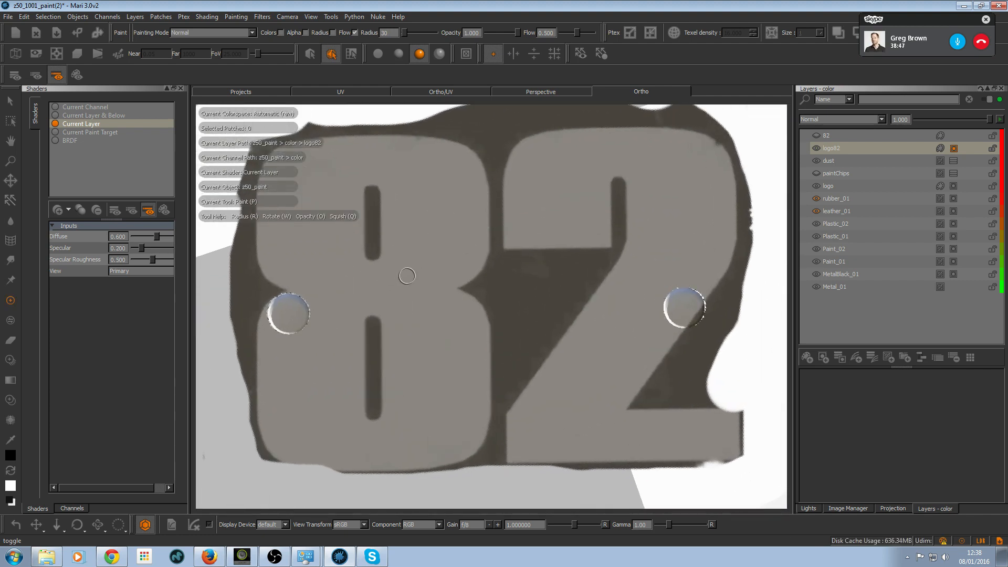
{"action": "left_click_drag", "start_coordinate": [430, 193], "coordinate": [433, 233]}
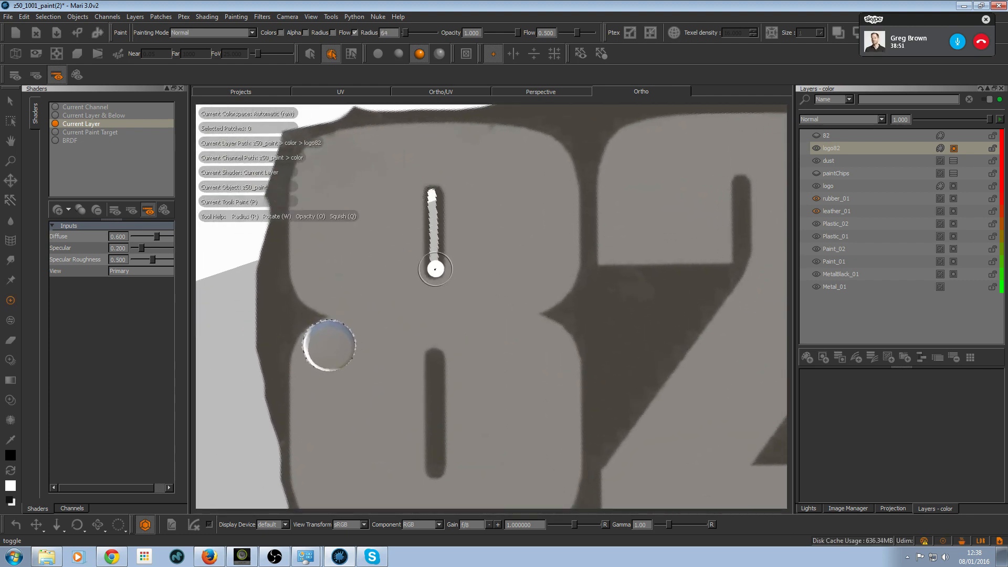
{"action": "left_click_drag", "start_coordinate": [435, 268], "coordinate": [436, 195]}
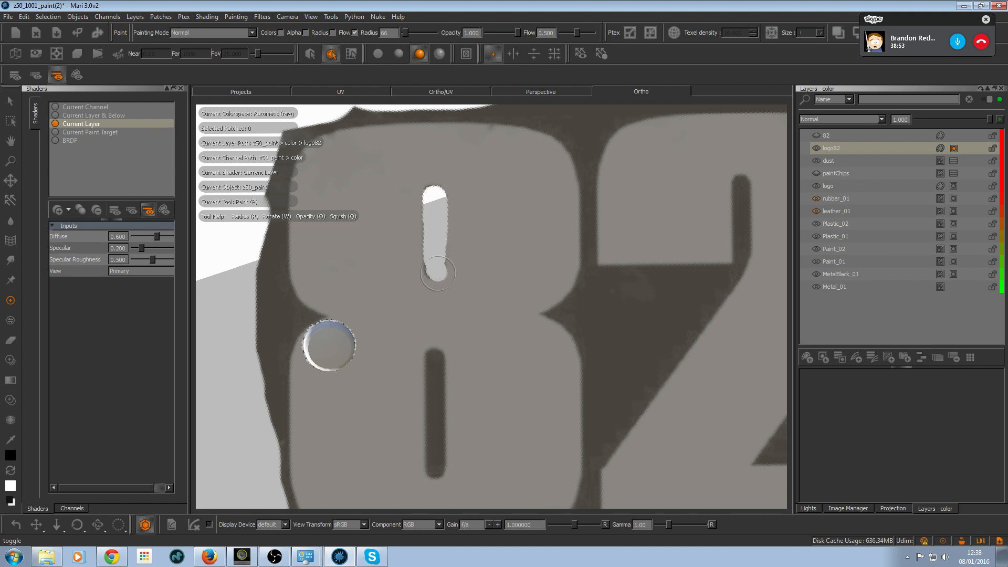
{"action": "mouse_move", "coordinate": [430, 354]}
{"action": "left_mouse_down"}
{"action": "mouse_move", "coordinate": [436, 470]}
{"action": "mouse_move", "coordinate": [439, 364]}
{"action": "left_mouse_up"}
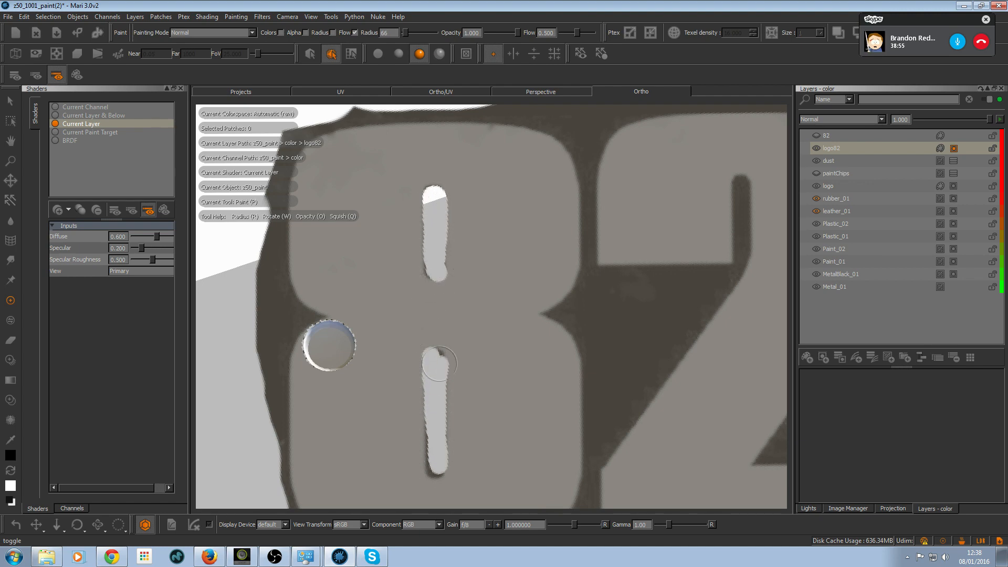
{"action": "mouse_move", "coordinate": [289, 128]}
{"action": "left_mouse_down"}
{"action": "mouse_move", "coordinate": [273, 233]}
{"action": "mouse_move", "coordinate": [268, 409]}
{"action": "mouse_move", "coordinate": [269, 216]}
{"action": "left_mouse_up"}
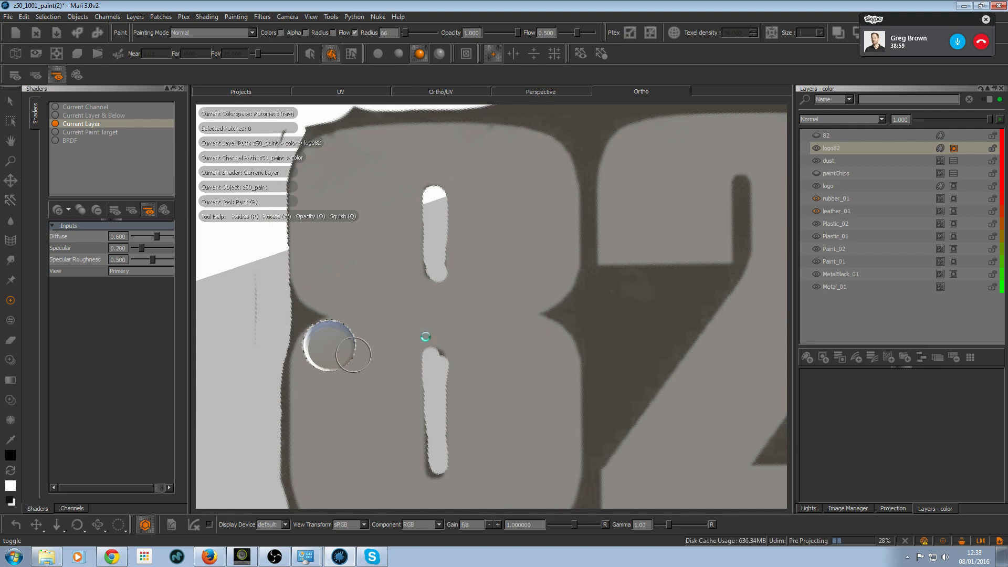
- At brush radius 52, trim the mask along the tops of the digits and clear the gap between the 8 and 2
{"action": "right_click_drag", "start_coordinate": [541, 249], "coordinate": [465, 253], "text": "alt"}
{"action": "middle_click_drag", "start_coordinate": [465, 253], "coordinate": [362, 207], "text": "alt"}
{"action": "mouse_move", "coordinate": [362, 207]}
{"action": "right_mouse_down", "text": "alt"}
{"action": "mouse_move", "coordinate": [414, 207]}
{"action": "mouse_move", "coordinate": [420, 180]}
{"action": "right_mouse_up", "text": "alt"}
{"action": "middle_click_drag", "start_coordinate": [419, 180], "coordinate": [425, 231], "text": "alt"}
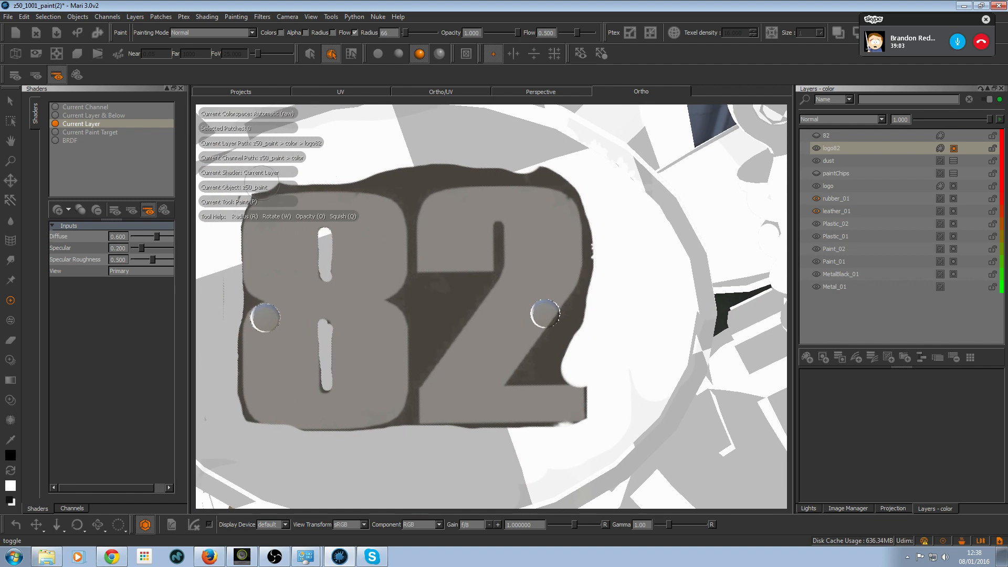
{"action": "mouse_move", "coordinate": [355, 169]}
{"action": "left_mouse_down"}
{"action": "mouse_move", "coordinate": [574, 175]}
{"action": "mouse_move", "coordinate": [534, 171]}
{"action": "left_mouse_up"}
{"action": "mouse_move", "coordinate": [454, 171]}
{"action": "left_mouse_down"}
{"action": "mouse_move", "coordinate": [397, 169]}
{"action": "mouse_move", "coordinate": [405, 201]}
{"action": "left_mouse_up"}
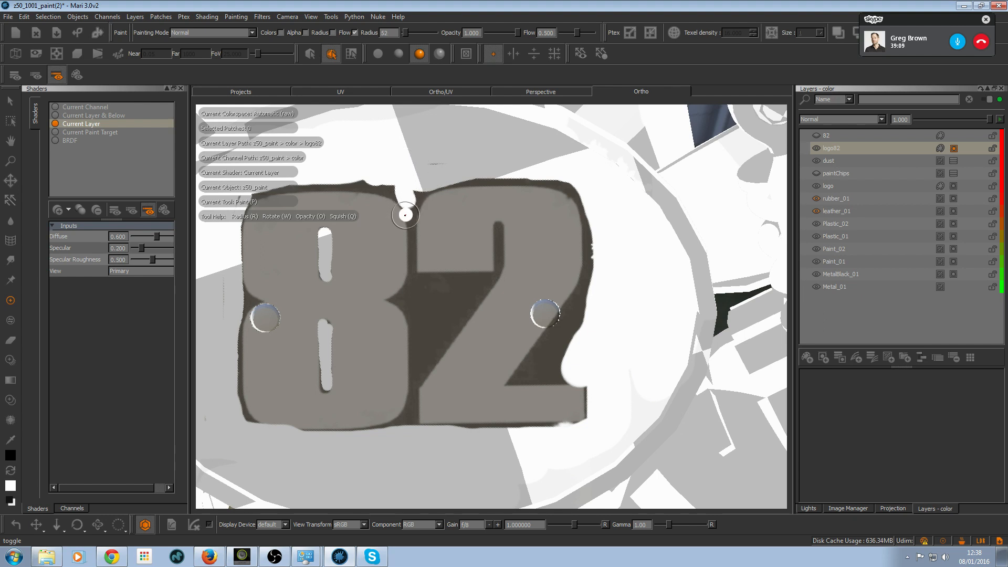
{"action": "mouse_move", "coordinate": [406, 212]}
{"action": "left_mouse_down"}
{"action": "mouse_move", "coordinate": [411, 267]}
{"action": "mouse_move", "coordinate": [468, 284]}
{"action": "left_mouse_up"}
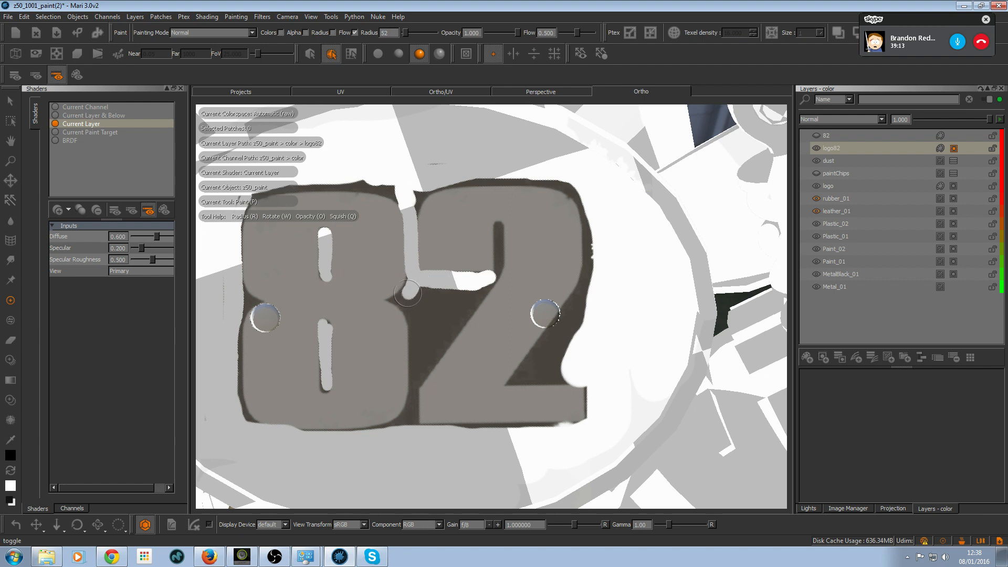
{"action": "mouse_move", "coordinate": [393, 301]}
{"action": "left_mouse_down"}
{"action": "mouse_move", "coordinate": [418, 357]}
{"action": "mouse_move", "coordinate": [413, 432]}
{"action": "left_mouse_up"}
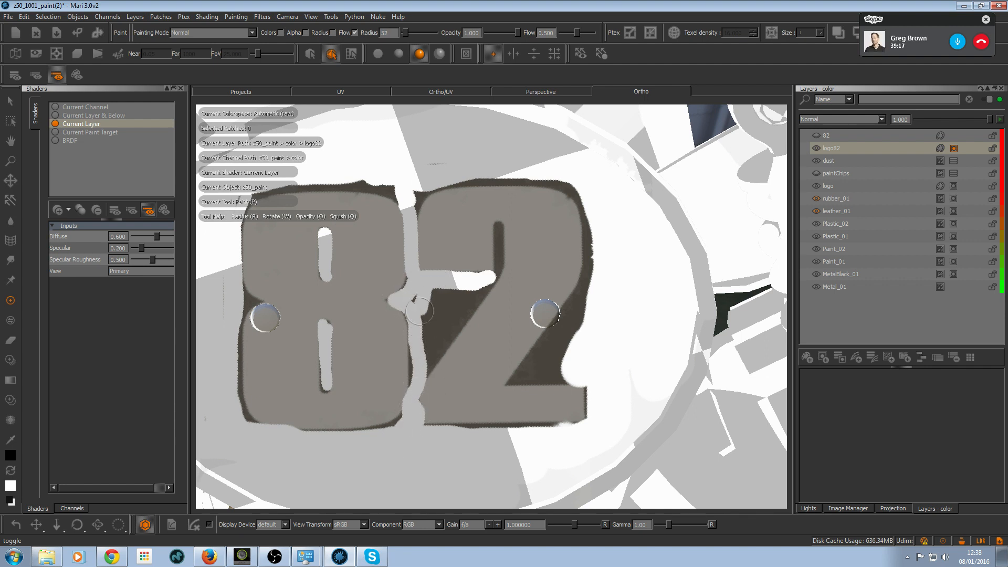
- Paint out the mask in the inner notches of the 2 and clean its outer curve, reducing the brush radius to 38
{"action": "left_click_drag", "start_coordinate": [418, 300], "coordinate": [458, 301]}
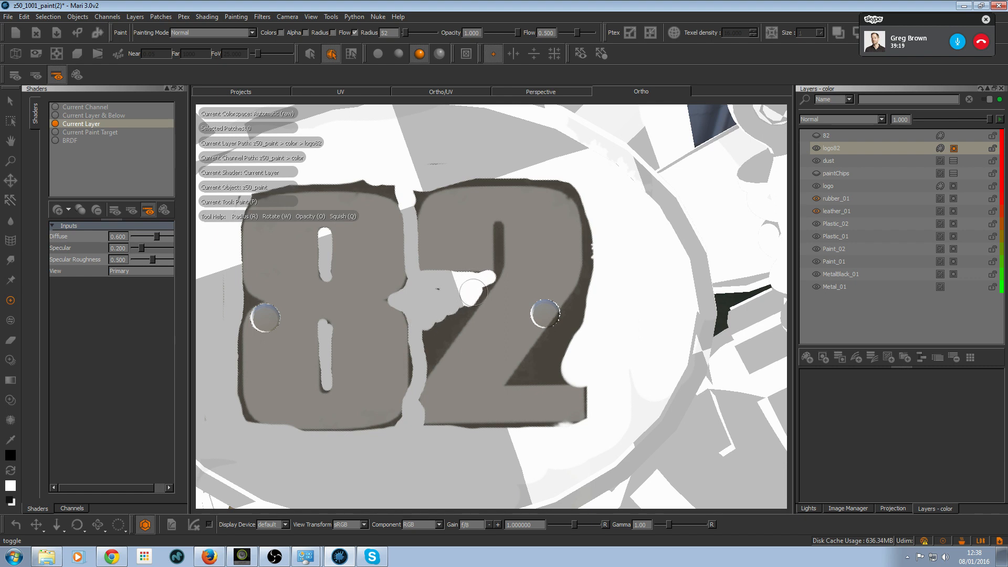
{"action": "mouse_move", "coordinate": [462, 313]}
{"action": "left_mouse_down"}
{"action": "mouse_move", "coordinate": [438, 342]}
{"action": "mouse_move", "coordinate": [432, 336]}
{"action": "left_mouse_up"}
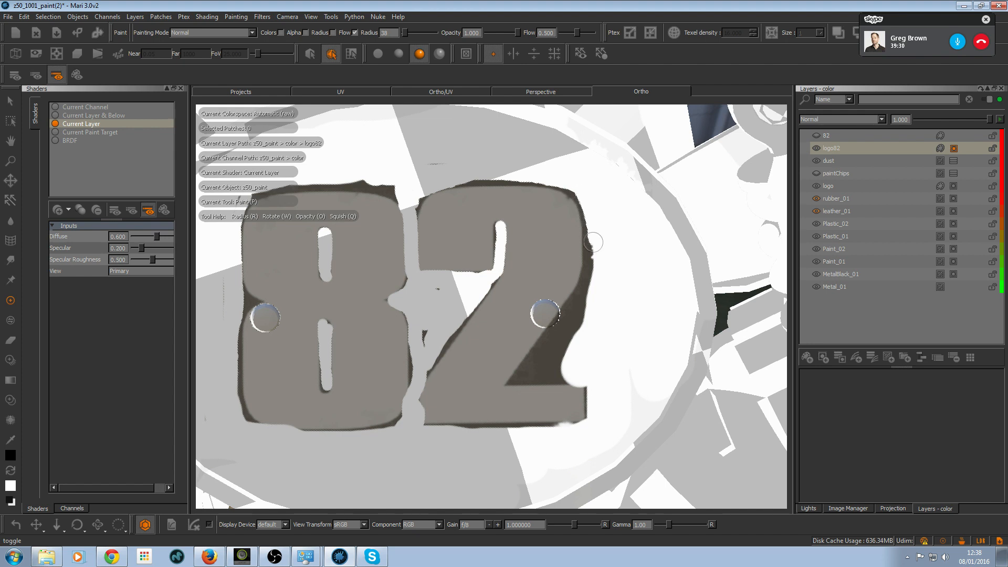
{"action": "mouse_move", "coordinate": [592, 300]}
{"action": "left_mouse_down"}
{"action": "mouse_move", "coordinate": [554, 354]}
{"action": "mouse_move", "coordinate": [548, 341]}
{"action": "mouse_move", "coordinate": [588, 286]}
{"action": "left_mouse_up"}
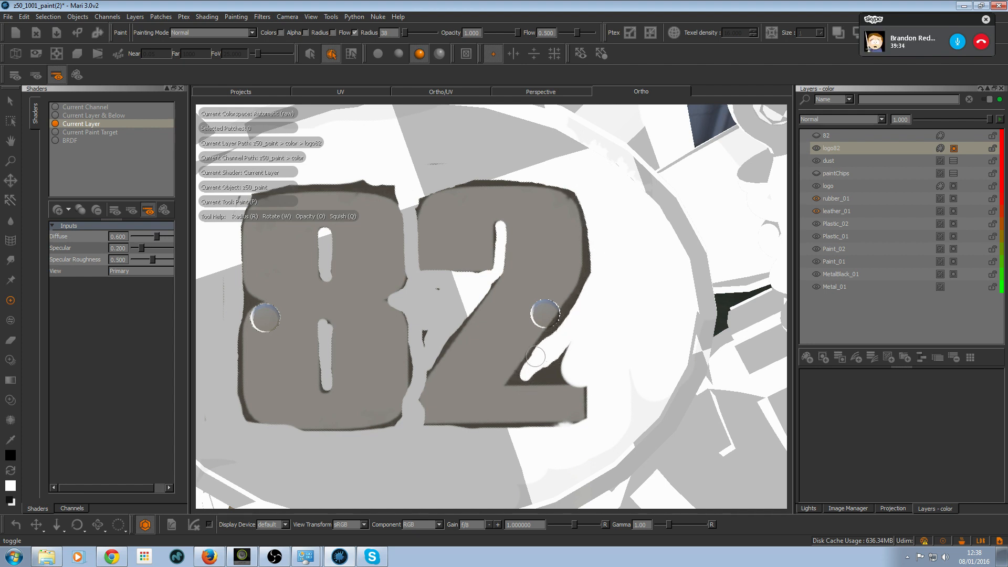
{"action": "left_click_drag", "start_coordinate": [523, 375], "coordinate": [559, 378]}
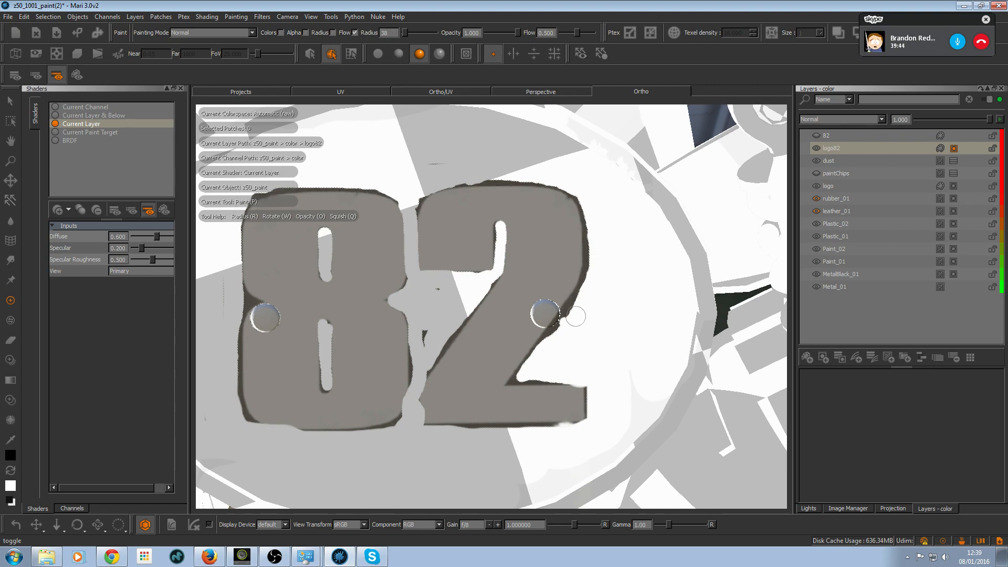
- Switch to the BRDF shader and examine the trimmed 82 decal on the oval cover
{"action": "scroll", "coordinate": [556, 242], "scroll_direction": "down", "scroll_amount": 5}
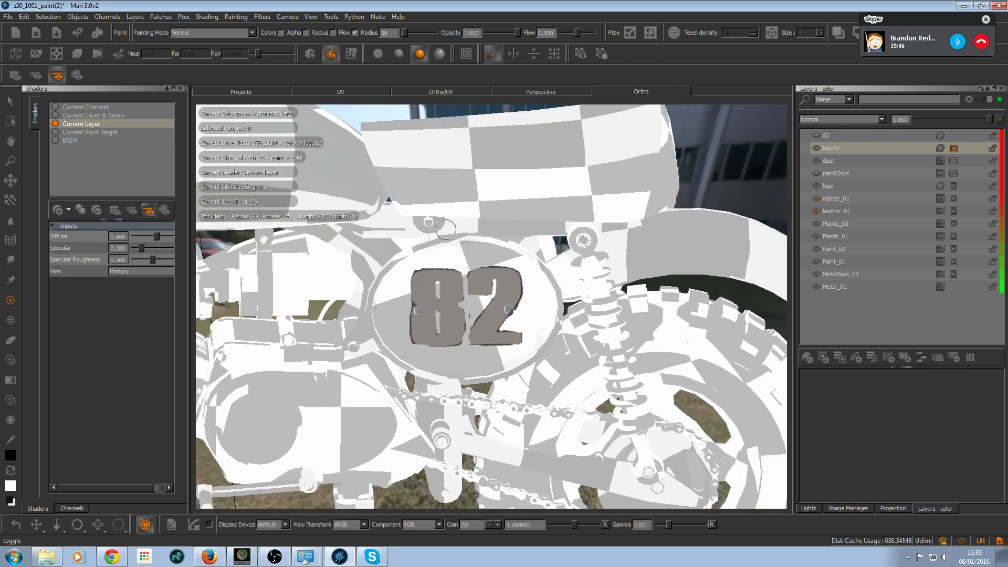
{"action": "scroll", "coordinate": [585, 315], "scroll_direction": "up", "scroll_amount": 9}
{"action": "scroll", "coordinate": [426, 358], "scroll_direction": "down", "scroll_amount": 4}
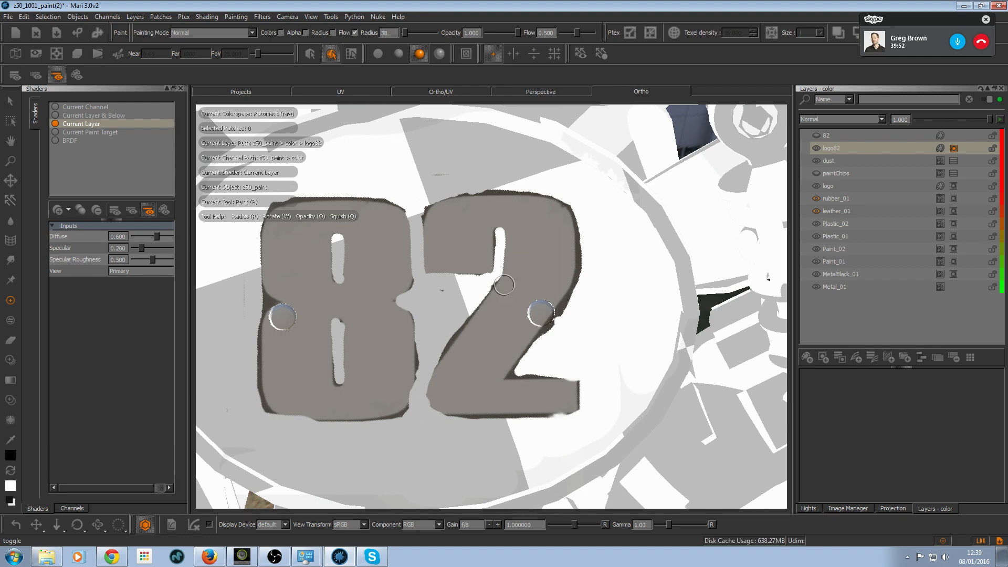
{"action": "scroll", "coordinate": [420, 404], "scroll_direction": "down", "scroll_amount": 4}
{"action": "left_click", "coordinate": [111, 140]}
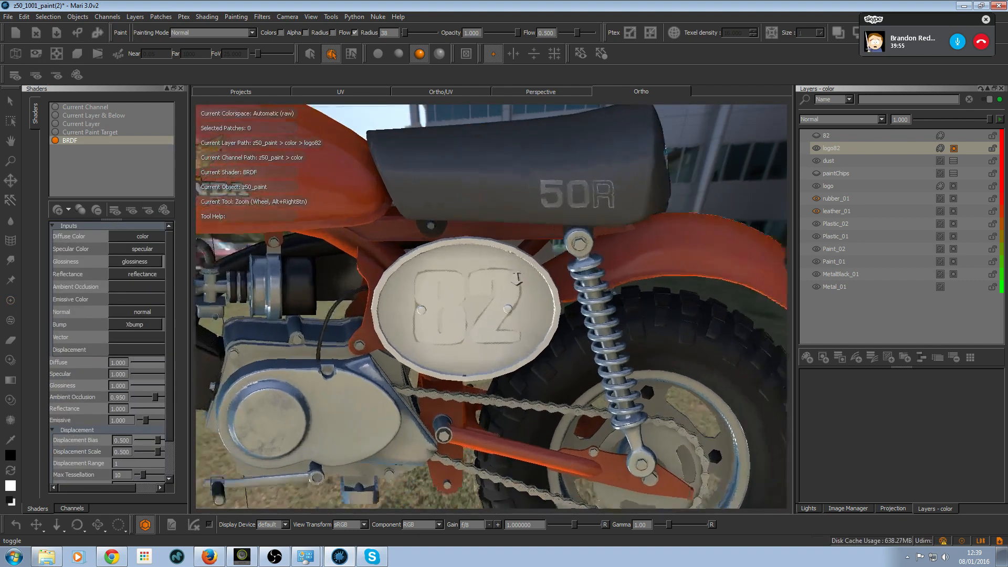
{"action": "right_click_drag", "start_coordinate": [593, 249], "coordinate": [549, 246], "text": "alt"}
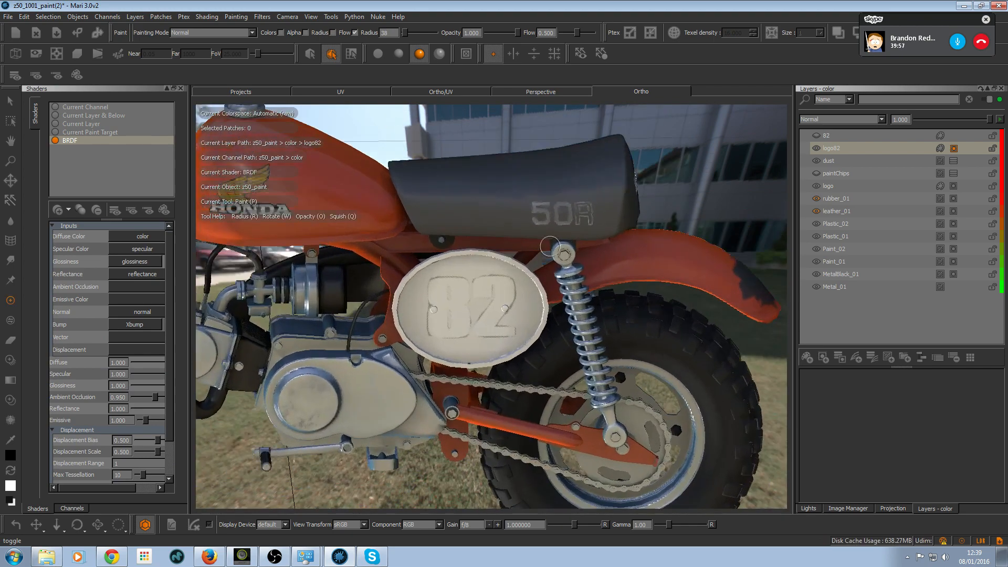
- Target the logo82 layer's paint and apply the Brightness filter to it with brightness 0.010 and contrast 2.000
{"action": "left_click", "coordinate": [870, 152]}
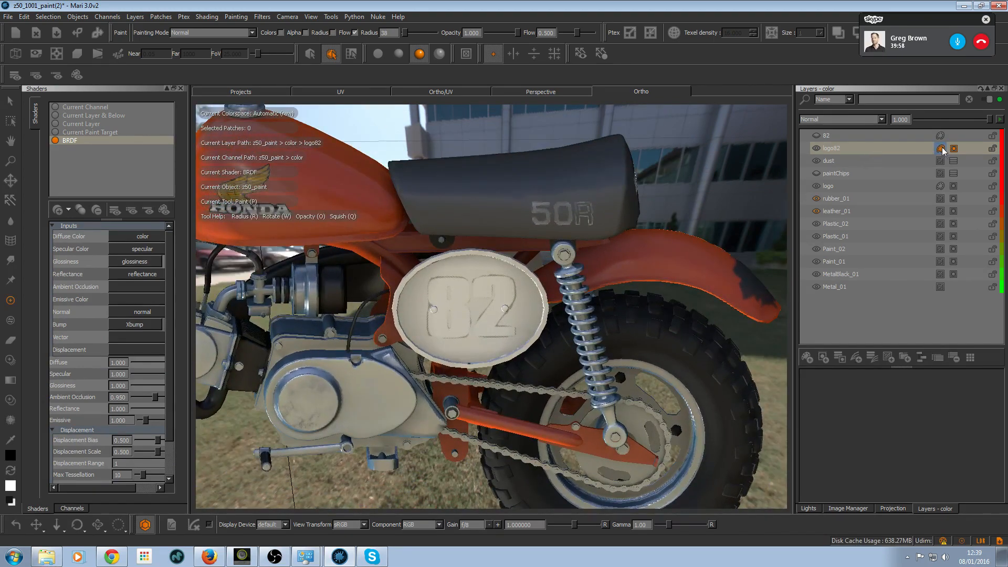
{"action": "left_click", "coordinate": [235, 17]}
{"action": "mouse_move", "coordinate": [260, 17]}
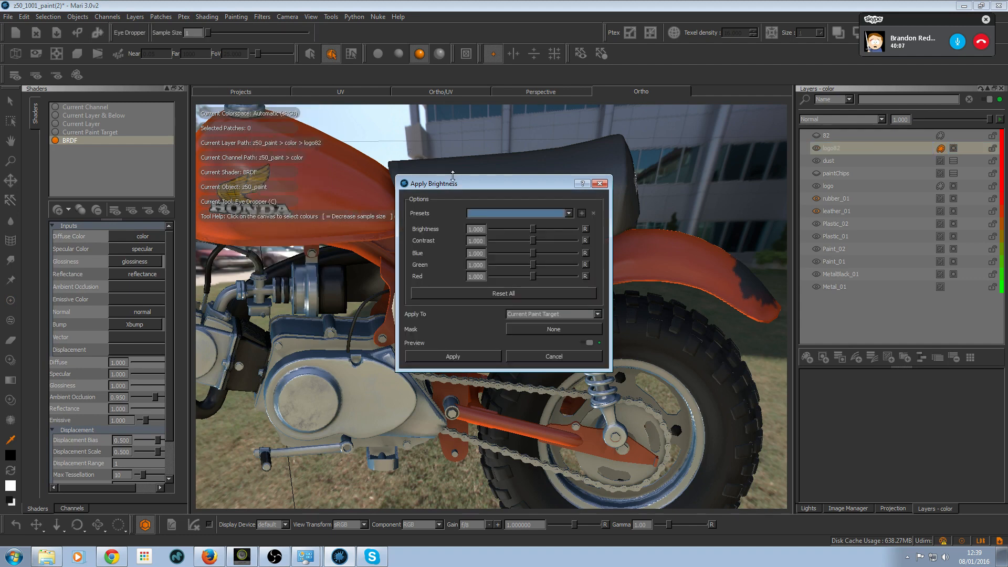
{"action": "left_click_drag", "start_coordinate": [466, 184], "coordinate": [627, 142]}
{"action": "left_click_drag", "start_coordinate": [691, 190], "coordinate": [652, 189]}
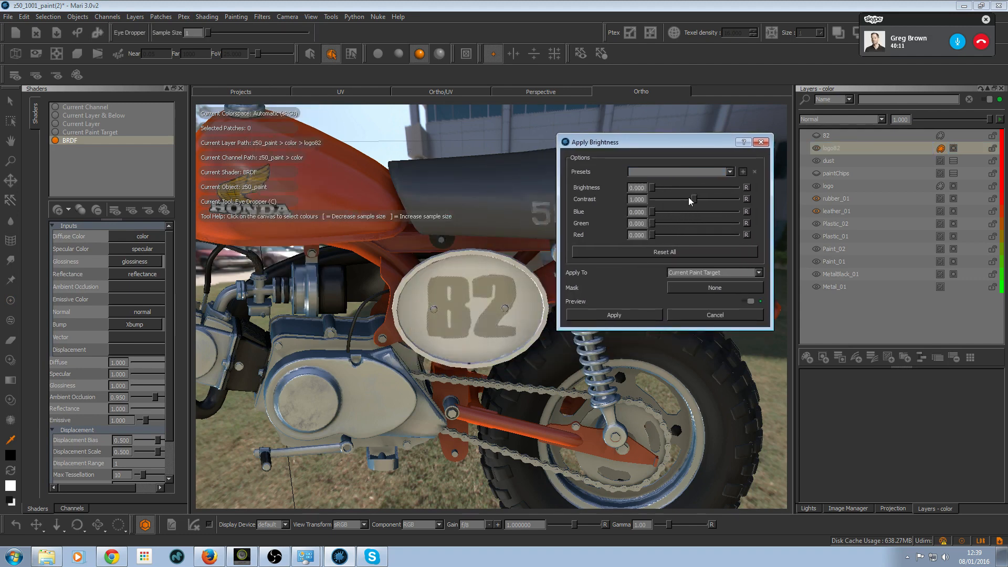
{"action": "left_click_drag", "start_coordinate": [694, 202], "coordinate": [722, 199]}
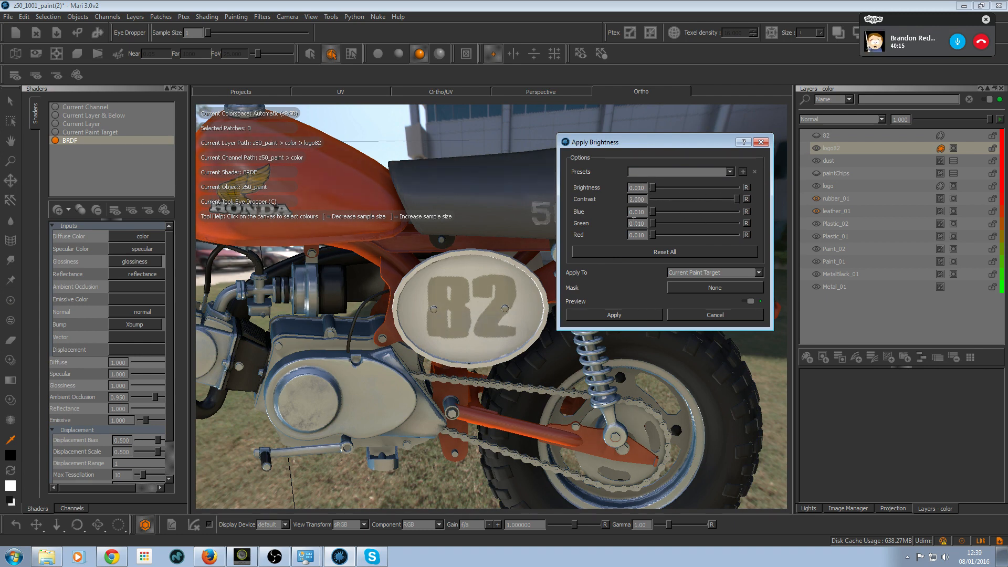
{"action": "left_click", "coordinate": [607, 316]}
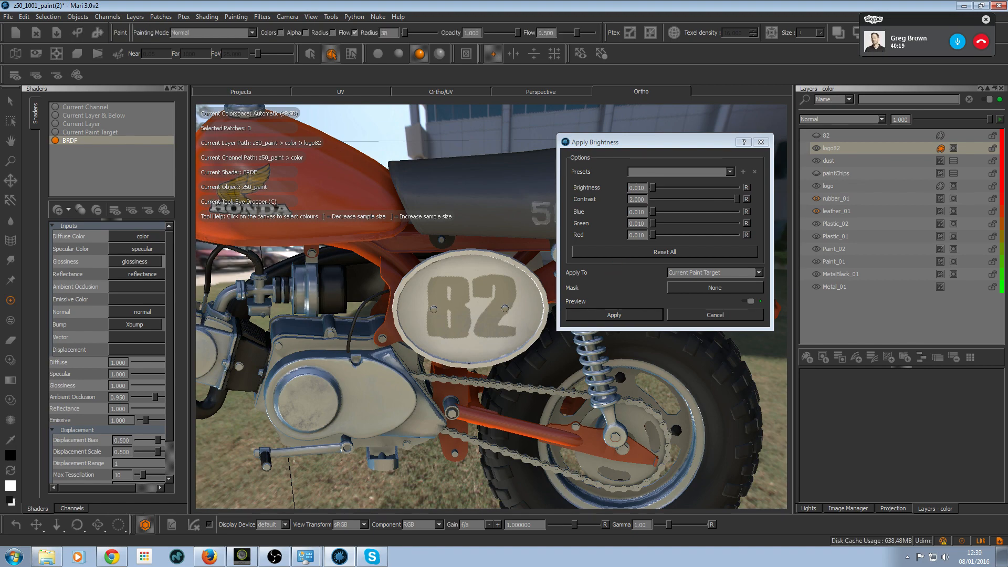
- Copy the logo82 layer from the color channel's layer stack
{"action": "right_click_drag", "start_coordinate": [601, 274], "coordinate": [493, 234], "text": "alt"}
{"action": "mouse_move", "coordinate": [494, 233]}
{"action": "left_mouse_down", "text": "alt"}
{"action": "mouse_move", "coordinate": [479, 230]}
{"action": "mouse_move", "coordinate": [492, 252]}
{"action": "mouse_move", "coordinate": [621, 234]}
{"action": "mouse_move", "coordinate": [515, 241]}
{"action": "left_mouse_up", "text": "alt"}
{"action": "right_click_drag", "start_coordinate": [515, 241], "coordinate": [583, 255], "text": "alt"}
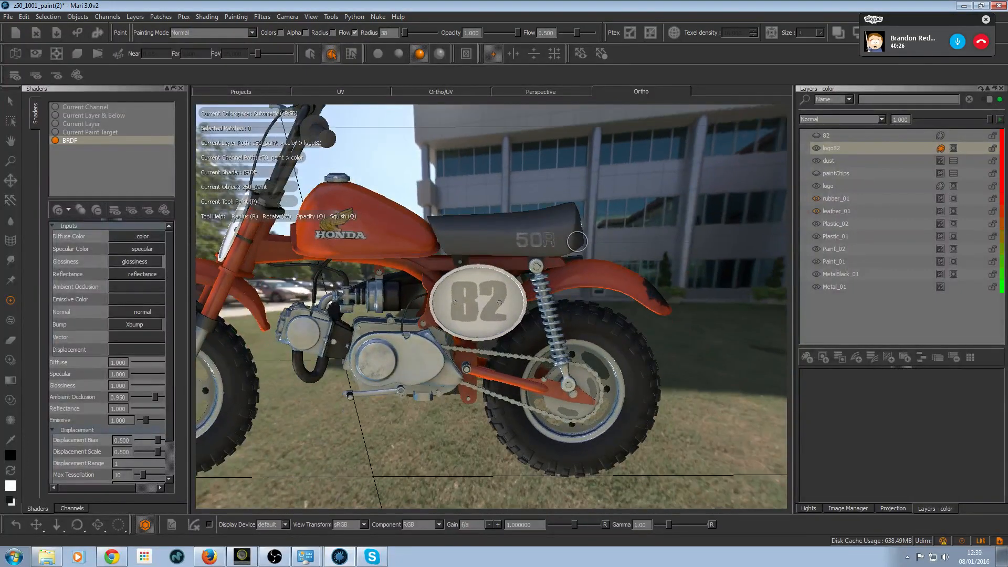
{"action": "left_click_drag", "start_coordinate": [578, 227], "coordinate": [571, 238], "text": "alt"}
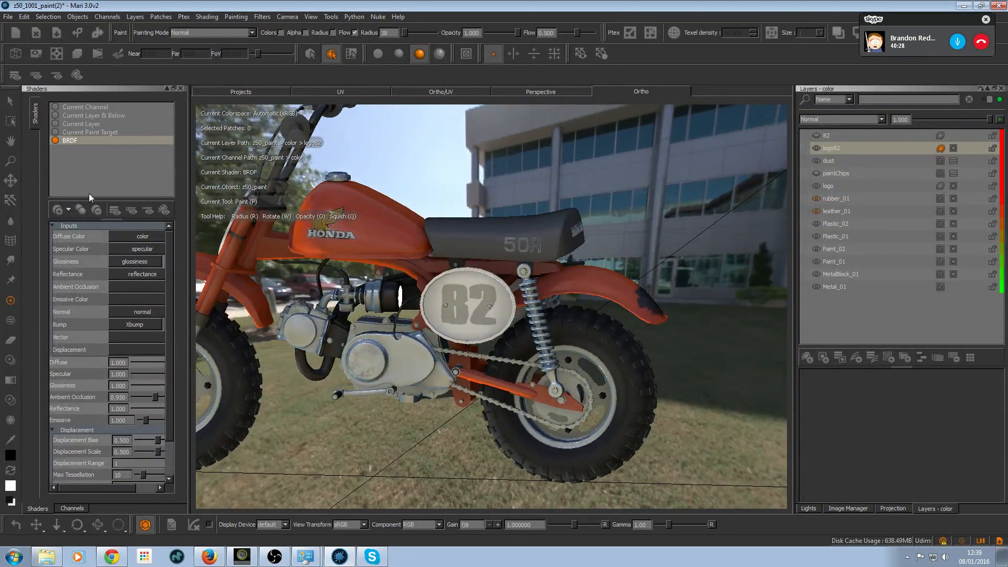
{"action": "left_click", "coordinate": [70, 508]}
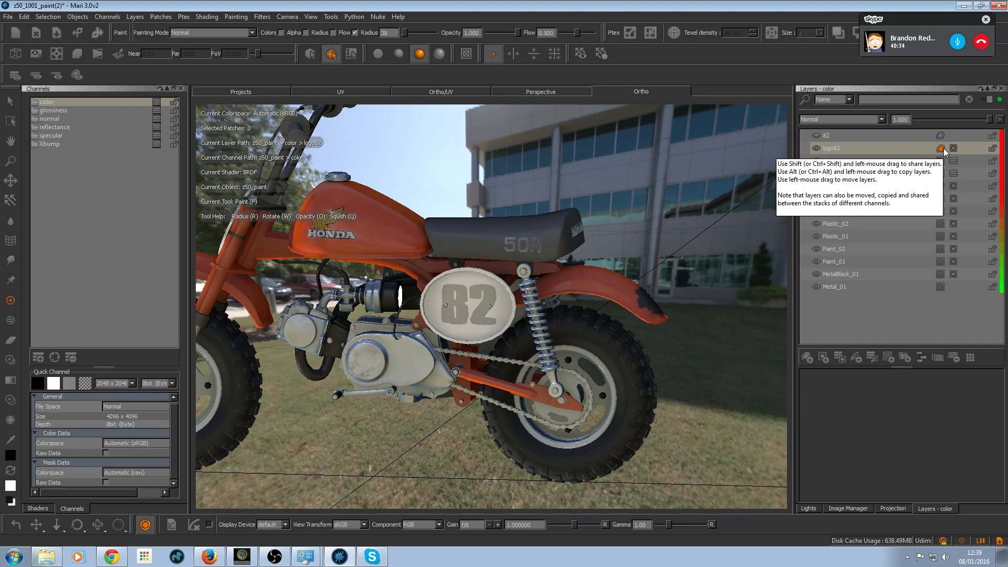
{"action": "left_click", "coordinate": [881, 151]}
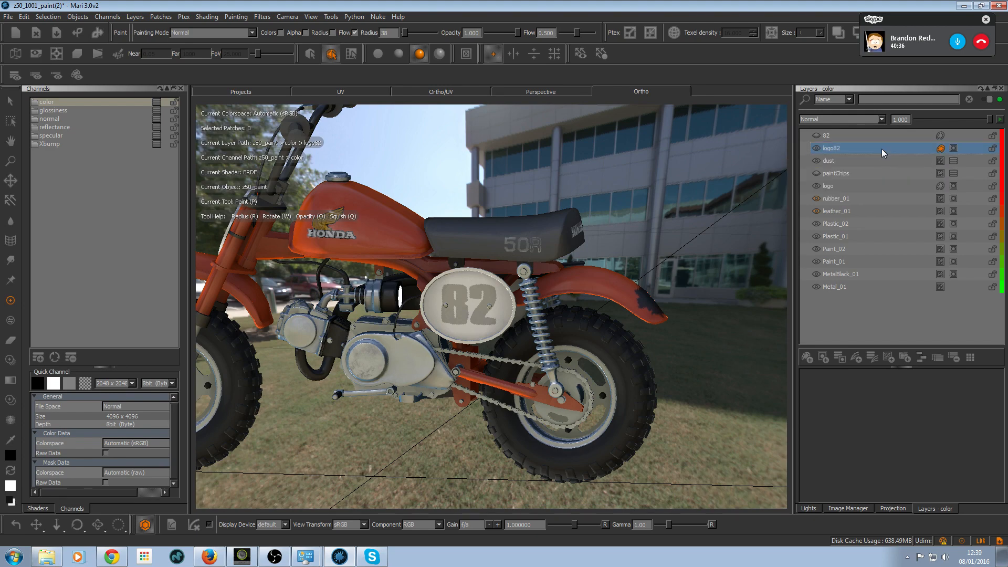
{"action": "right_click", "coordinate": [881, 149]}
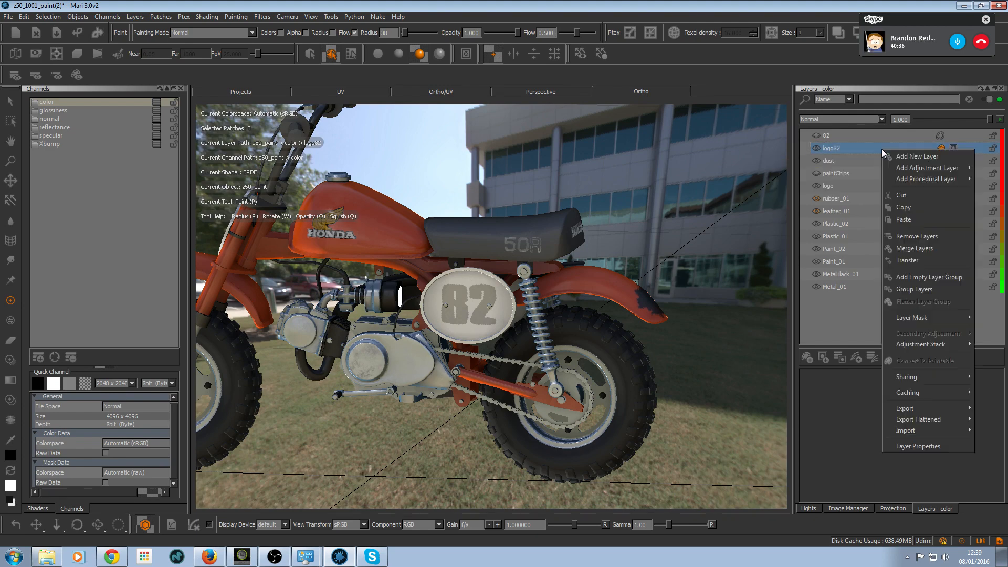
{"action": "left_click", "coordinate": [901, 208]}
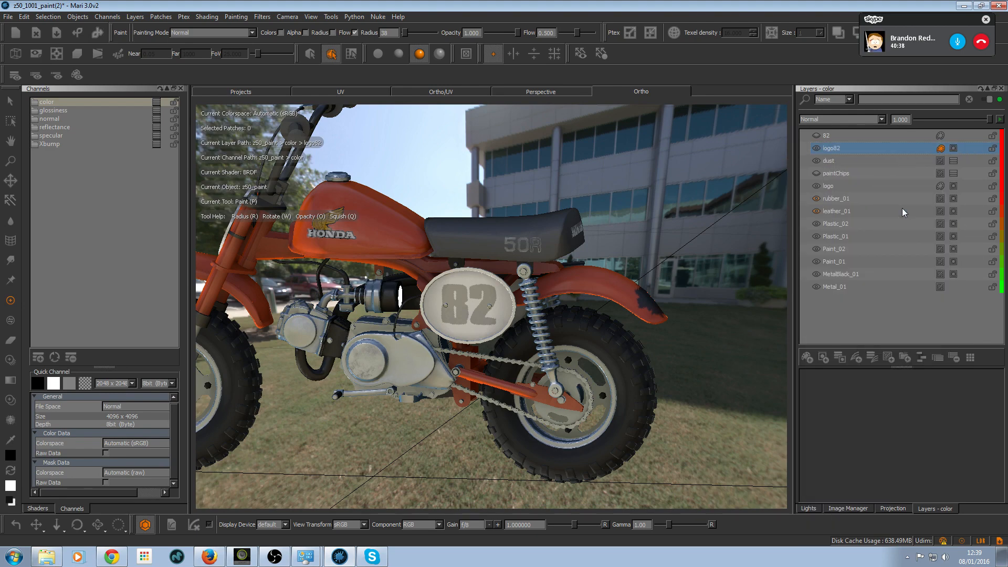
- Paste the copied logo82 layer directly above the logo layer in the glossiness channel
{"action": "left_click", "coordinate": [52, 111]}
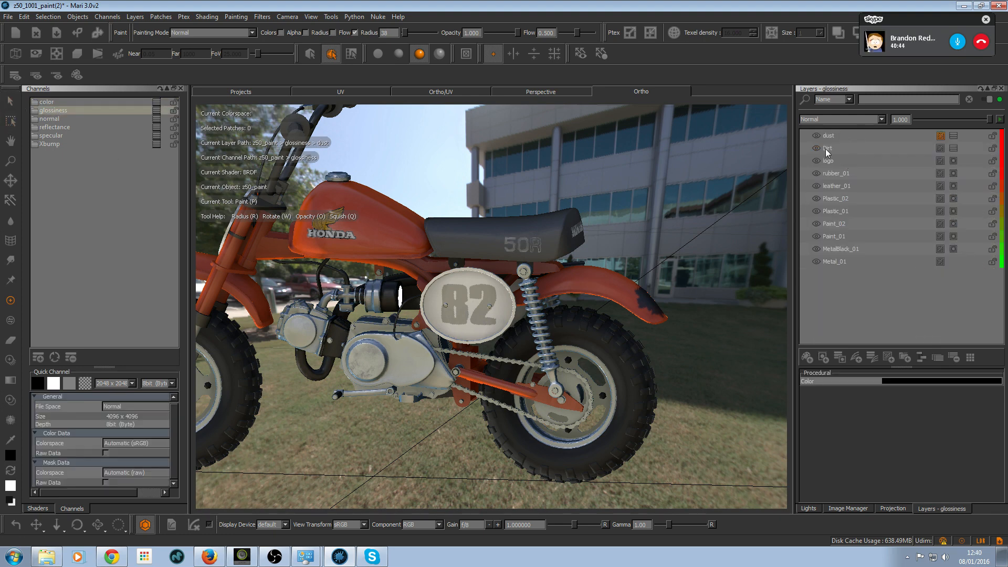
{"action": "left_click", "coordinate": [840, 163]}
{"action": "right_click", "coordinate": [840, 162]}
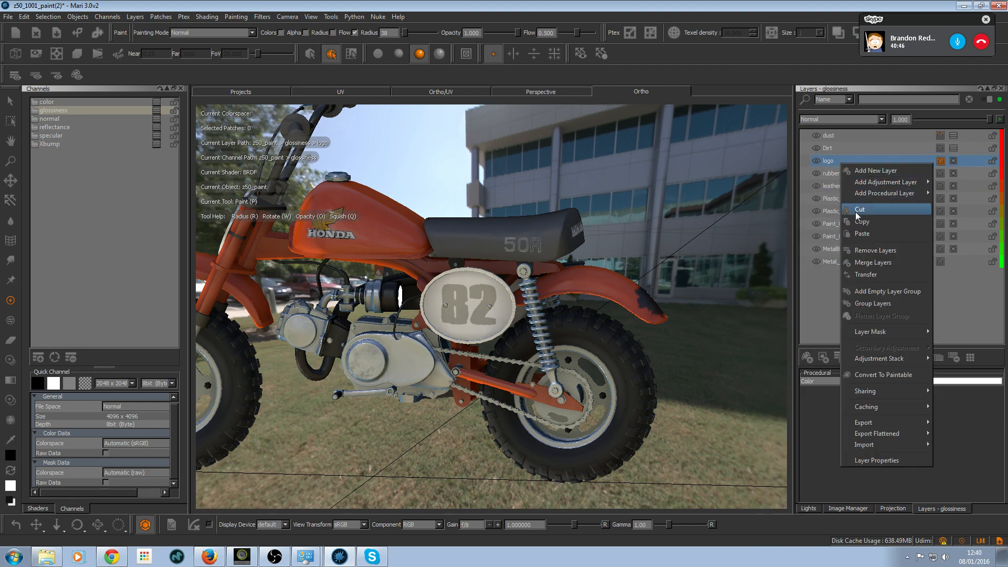
{"action": "left_click", "coordinate": [862, 235]}
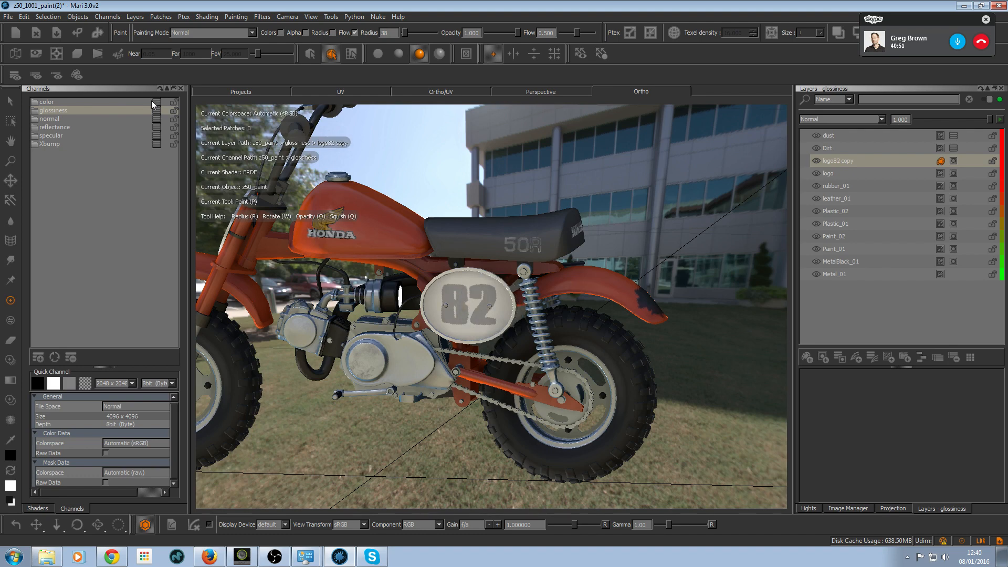
- Paste the copied logo82 layer directly above the logo layer in the reflectance channel
{"action": "left_click", "coordinate": [76, 127]}
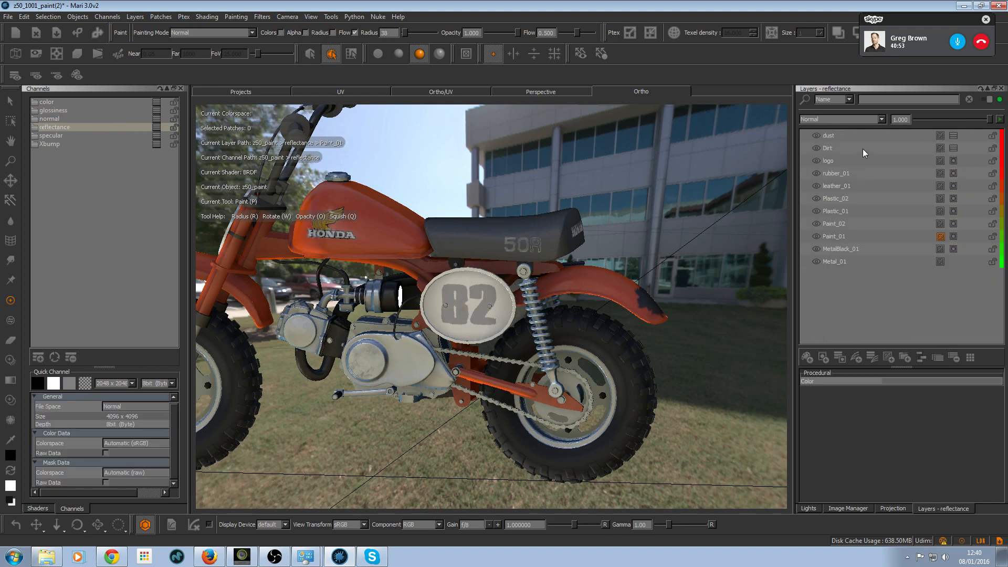
{"action": "right_click", "coordinate": [844, 163]}
{"action": "left_click", "coordinate": [866, 233]}
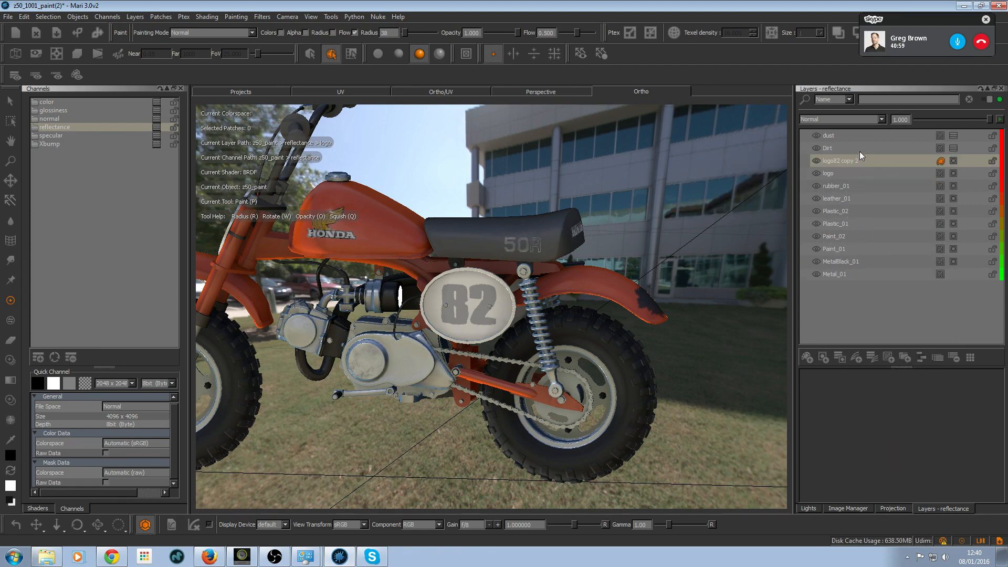
- Paste the copied logo82 layer directly above the dust layer in the specular channel
{"action": "key", "text": "ctrl+z"}
{"action": "key", "text": "ctrl+z"}
{"action": "key", "text": "ctrl+z"}
{"action": "key", "text": "ctrl+z"}
{"action": "key", "text": "ctrl+z"}
{"action": "key", "text": "ctrl+z"}
{"action": "key", "text": "ctrl+z"}
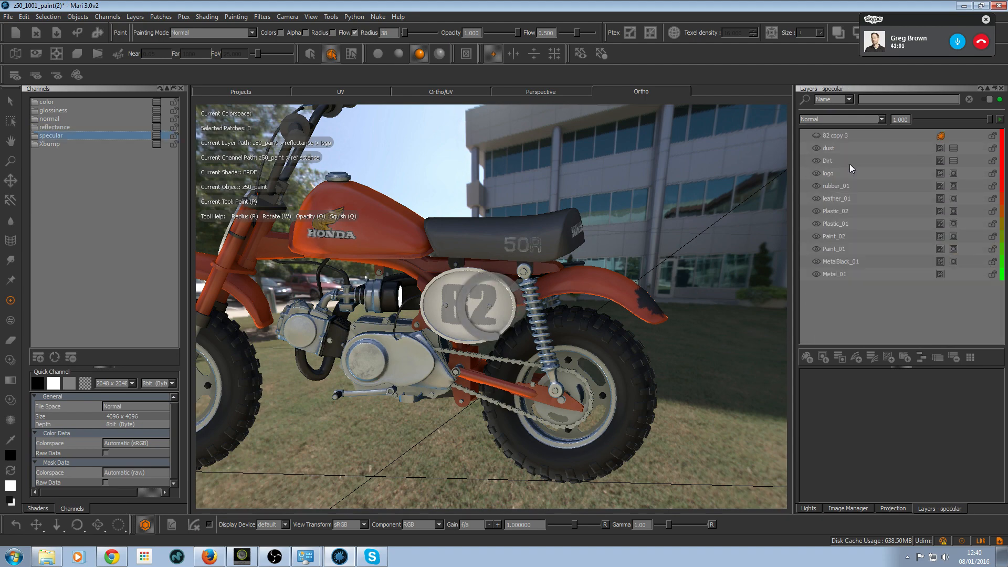
{"action": "right_click", "coordinate": [839, 148]}
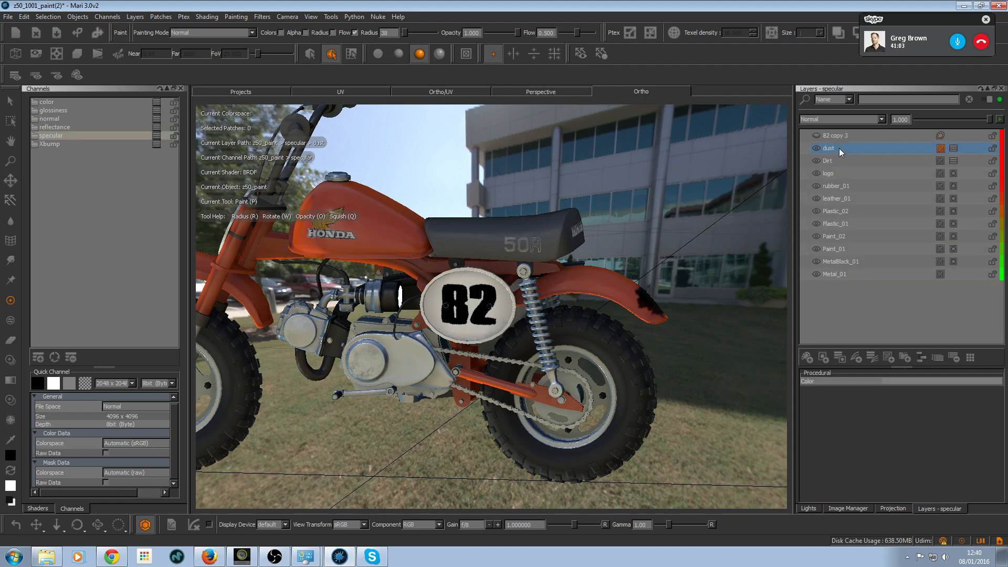
{"action": "left_click", "coordinate": [861, 210]}
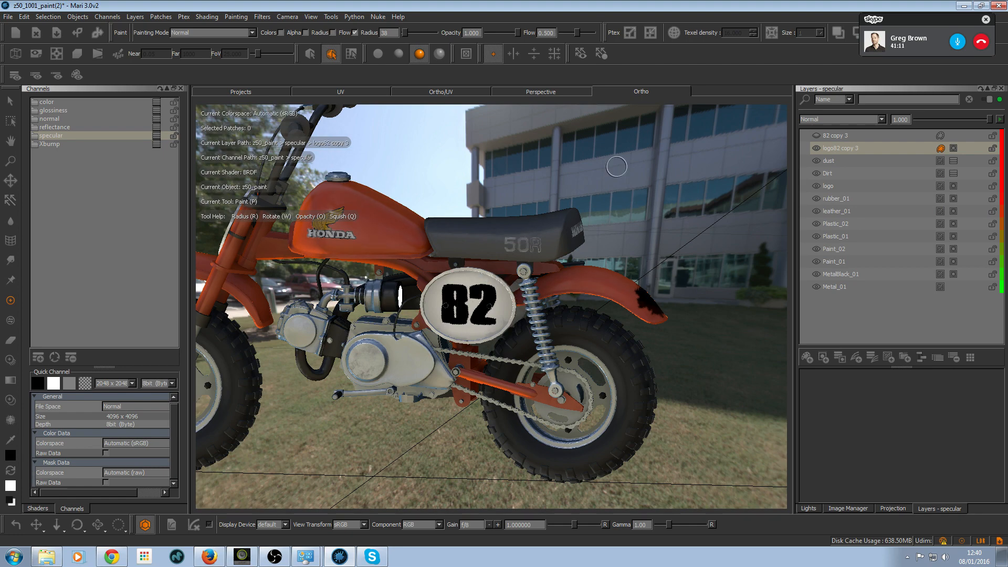
- Frame the whole motorcycle in the perspective view and examine the 82 decal on the oval side cover
{"action": "key", "text": "f"}
{"action": "left_click_drag", "start_coordinate": [655, 293], "coordinate": [603, 265], "text": "alt"}
{"action": "right_click_drag", "start_coordinate": [604, 266], "coordinate": [399, 261], "text": "alt"}
{"action": "left_click_drag", "start_coordinate": [399, 261], "coordinate": [514, 292], "text": "alt"}
{"action": "right_click_drag", "start_coordinate": [514, 294], "coordinate": [565, 292], "text": "alt"}
{"action": "mouse_move", "coordinate": [565, 292]}
{"action": "left_mouse_down", "text": "alt"}
{"action": "mouse_move", "coordinate": [513, 278]}
{"action": "mouse_move", "coordinate": [518, 293]}
{"action": "mouse_move", "coordinate": [501, 291]}
{"action": "mouse_move", "coordinate": [506, 283]}
{"action": "left_mouse_up", "text": "alt"}
{"action": "right_click_drag", "start_coordinate": [506, 283], "coordinate": [486, 295], "text": "alt"}
{"action": "middle_click_drag", "start_coordinate": [485, 295], "coordinate": [509, 288], "text": "alt"}
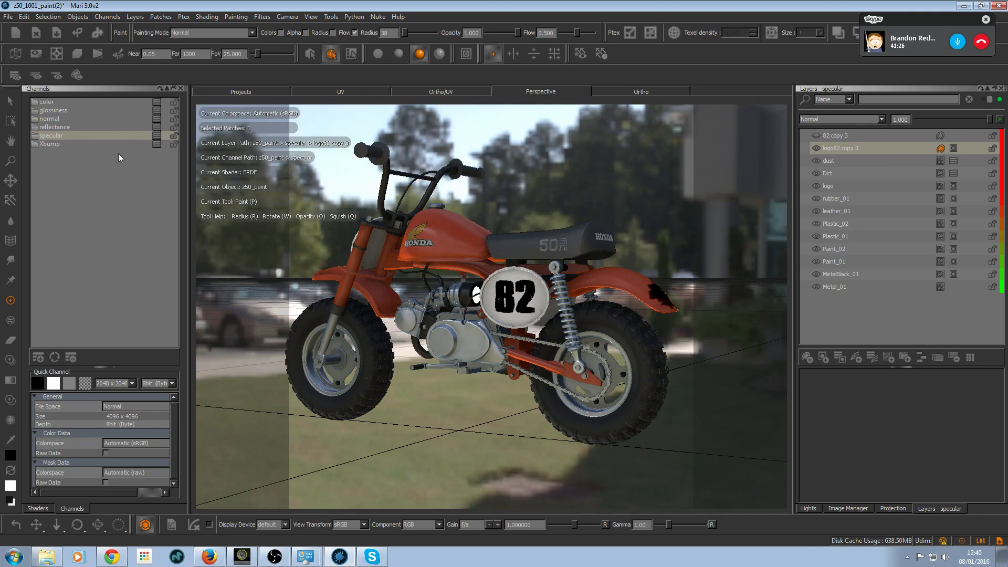
- Display only the current layer and apply the Invert filter to the logo82 copy's paint in the specular channel
{"action": "left_click", "coordinate": [57, 75]}
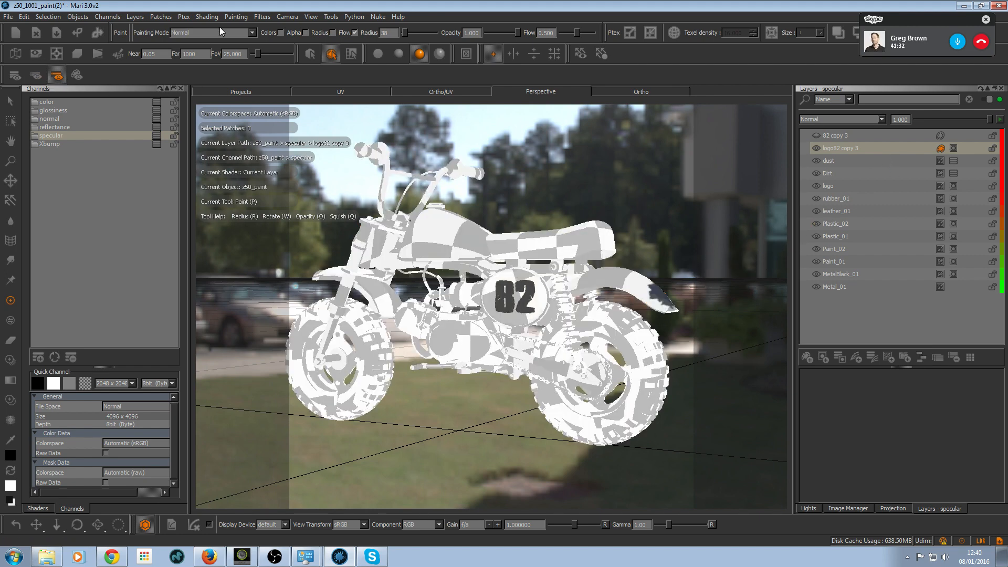
{"action": "left_click", "coordinate": [235, 16]}
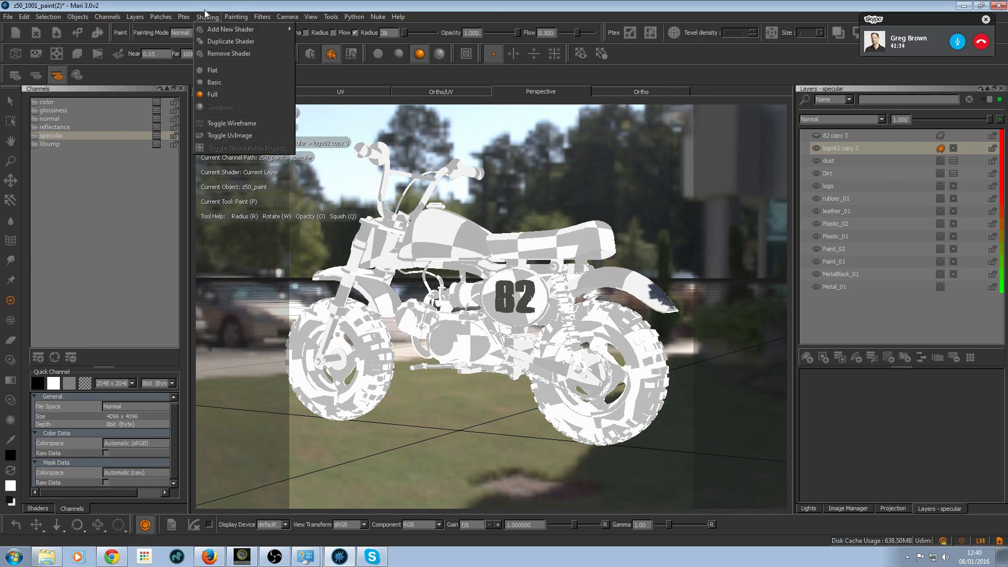
{"action": "mouse_move", "coordinate": [257, 14]}
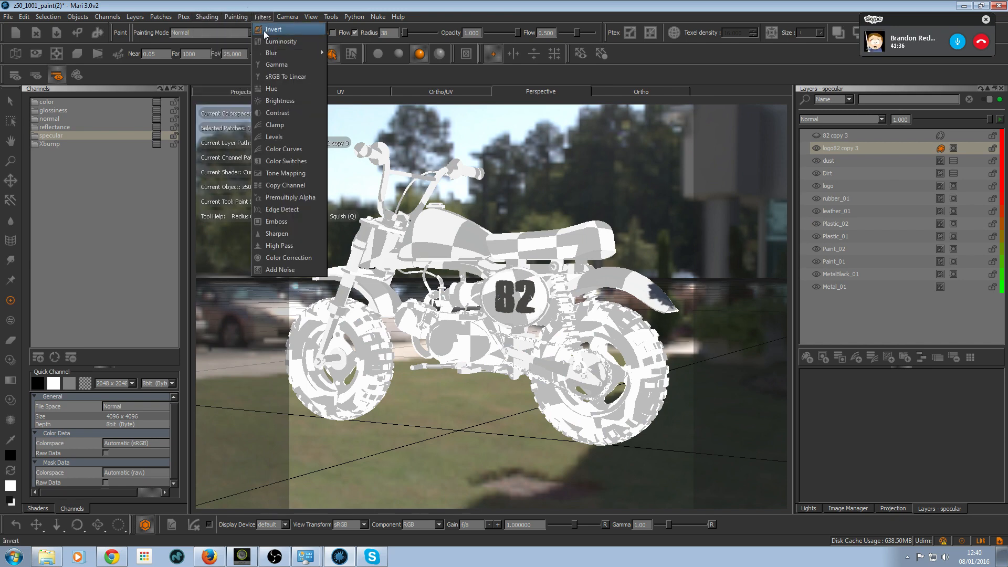
{"action": "key", "text": "Return"}
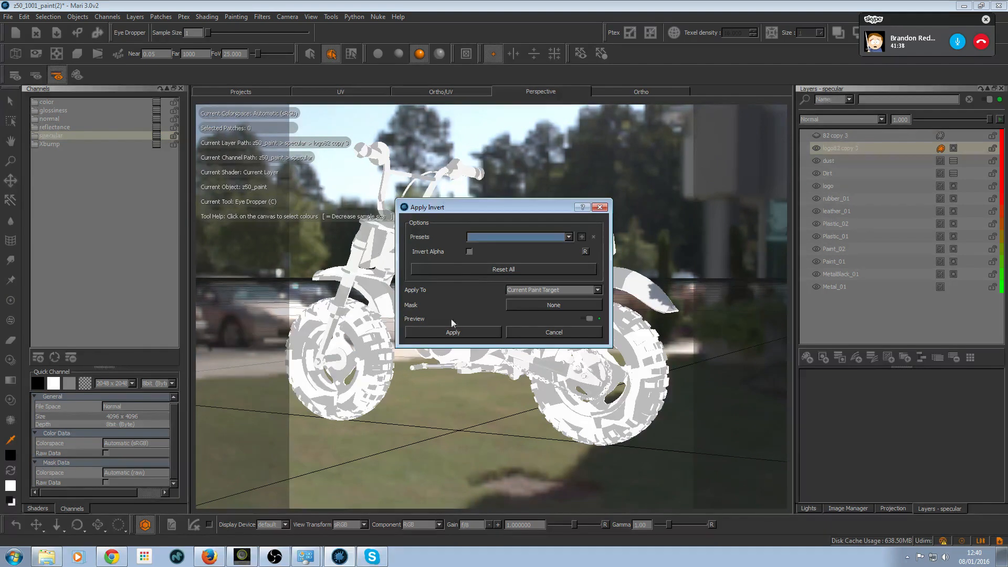
{"action": "left_click", "coordinate": [449, 331]}
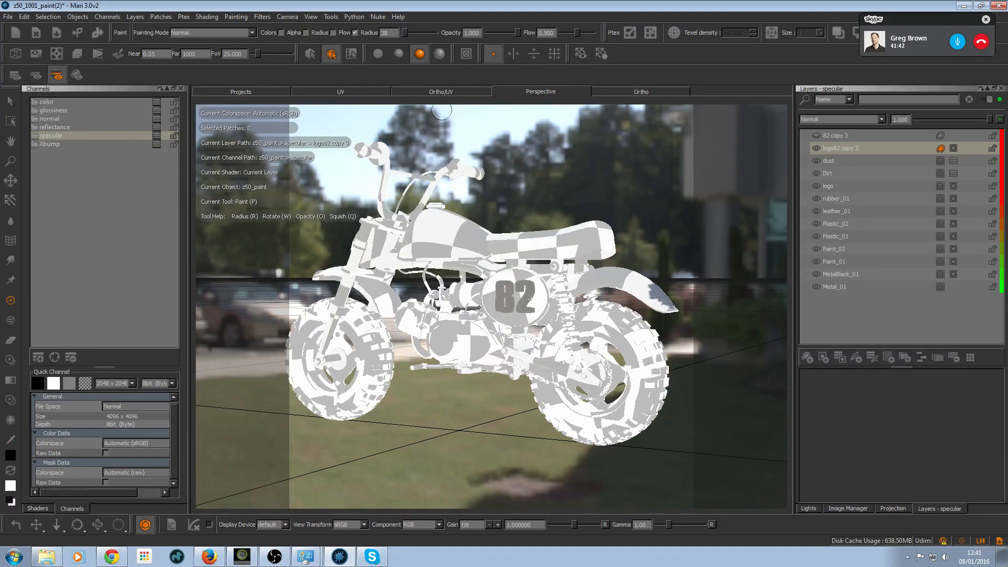
- Target the logo82 copy's paint in the reflectance channel and apply the Invert filter to it
{"action": "left_click", "coordinate": [78, 126]}
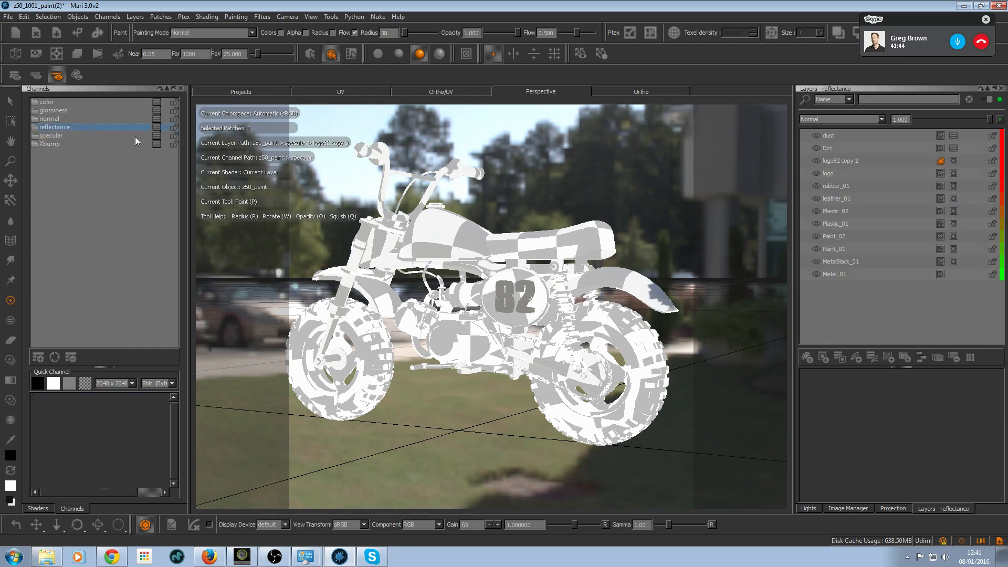
{"action": "left_click", "coordinate": [940, 162]}
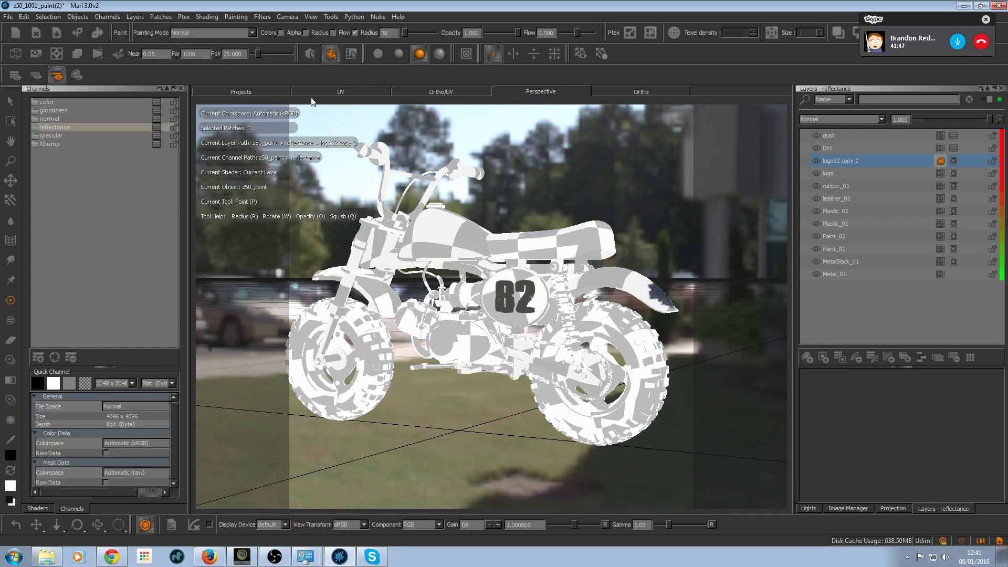
{"action": "left_click", "coordinate": [262, 16]}
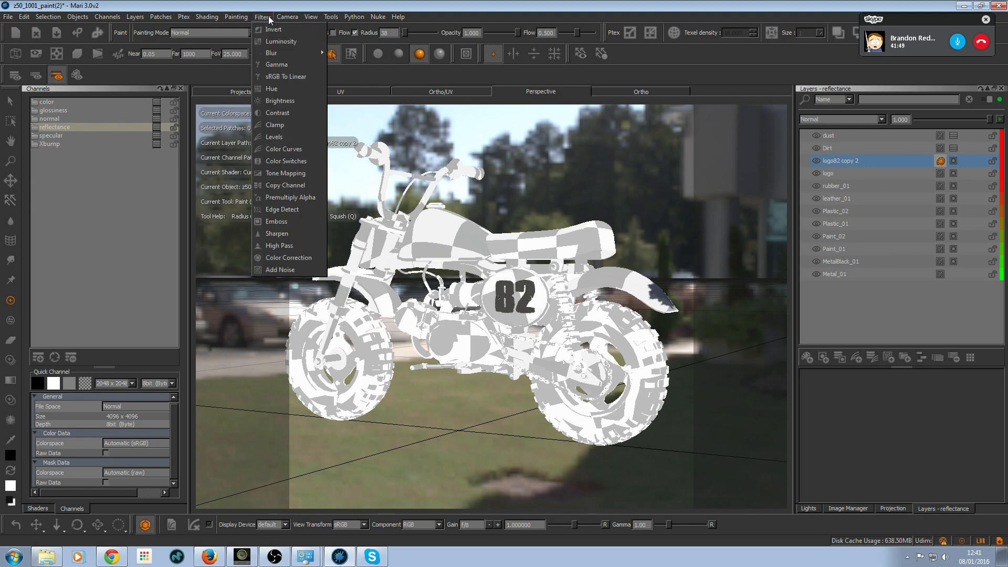
{"action": "key", "text": "Return"}
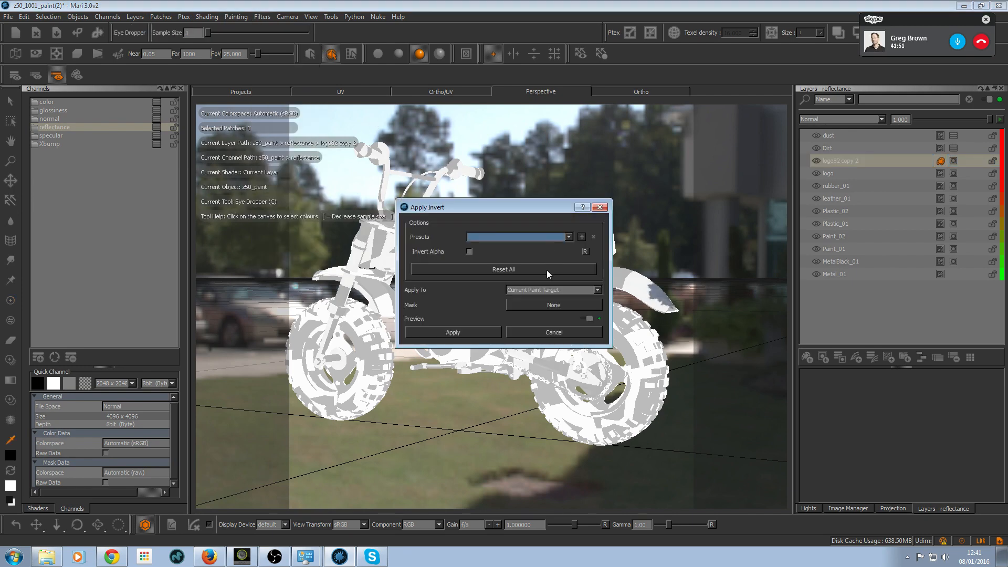
{"action": "left_click", "coordinate": [465, 328]}
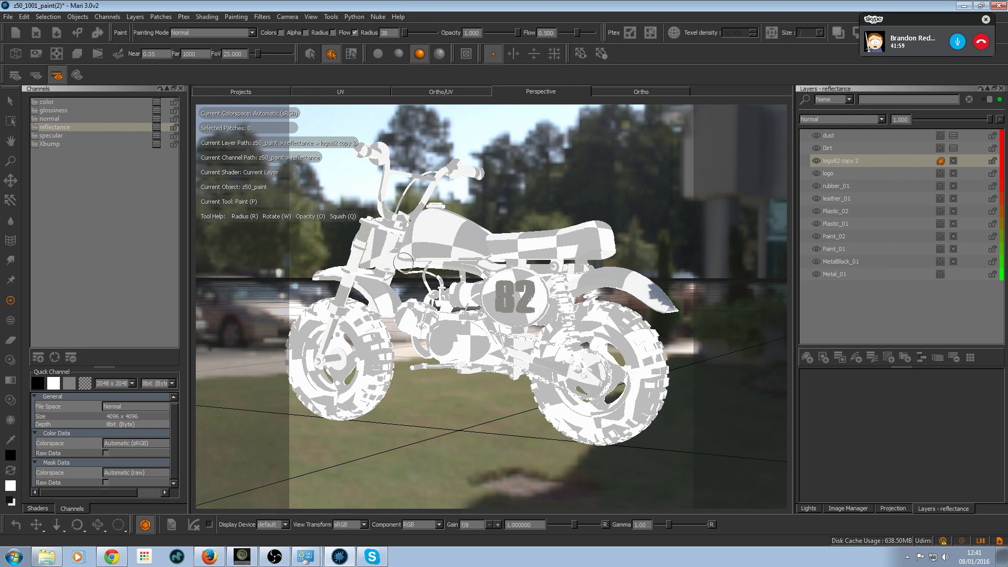
- Apply the Invert filter to the logo82 copy's paint in the glossiness channel
{"action": "left_click", "coordinate": [58, 110]}
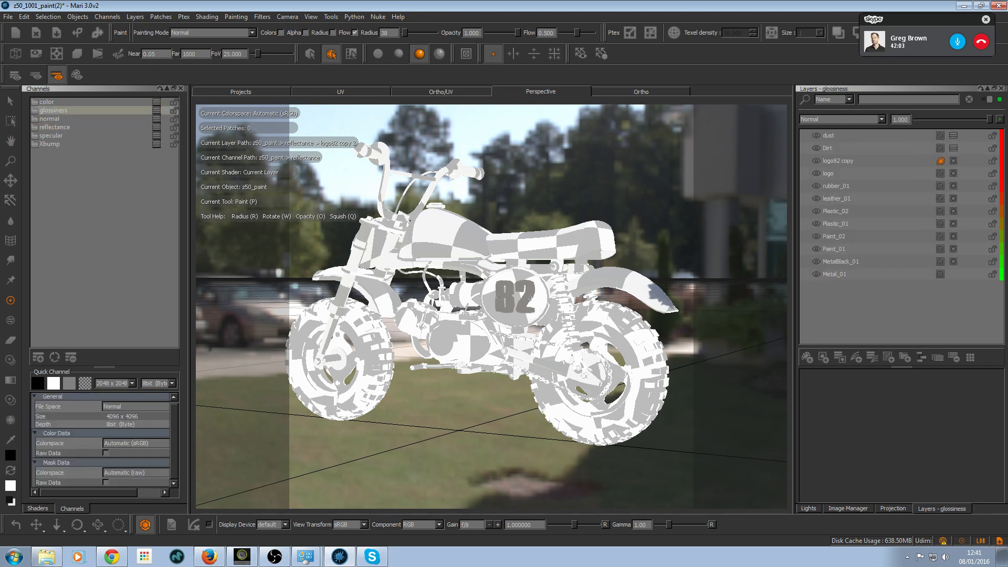
{"action": "left_click", "coordinate": [264, 17]}
{"action": "key", "text": "Return"}
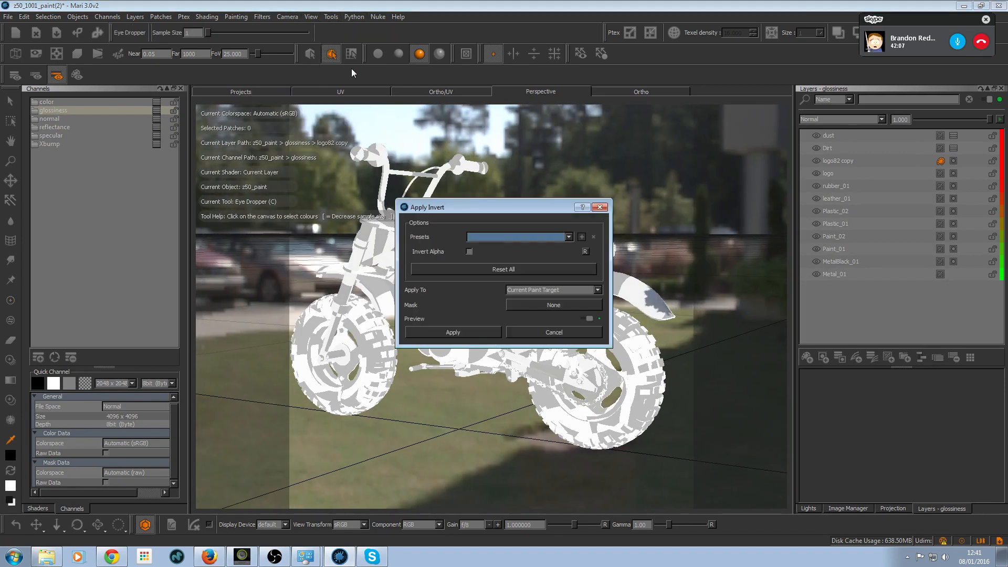
{"action": "left_click", "coordinate": [438, 331]}
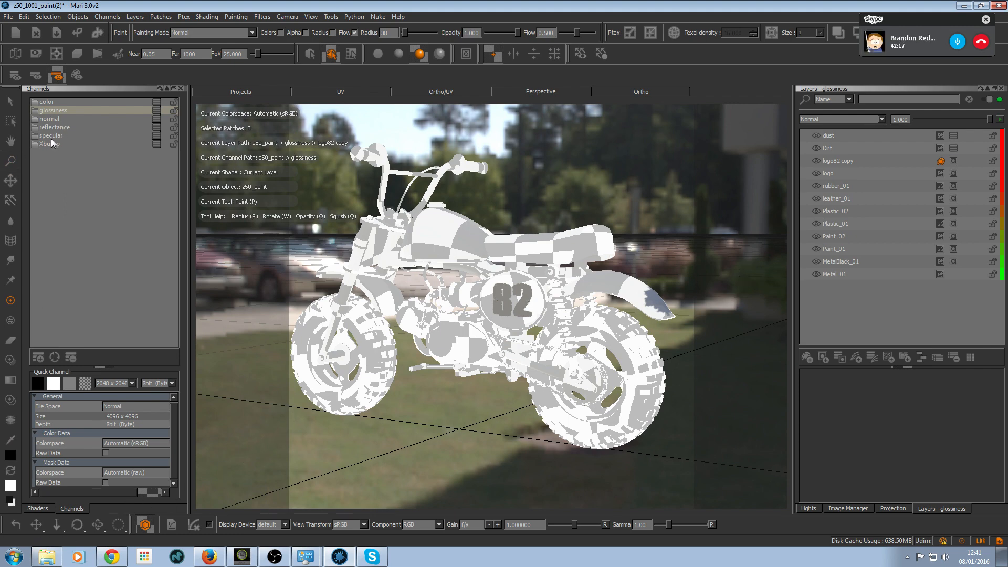
- Switch to the BRDF shader and examine how the 82 decal reflects light from several angles
{"action": "left_click", "coordinate": [37, 507]}
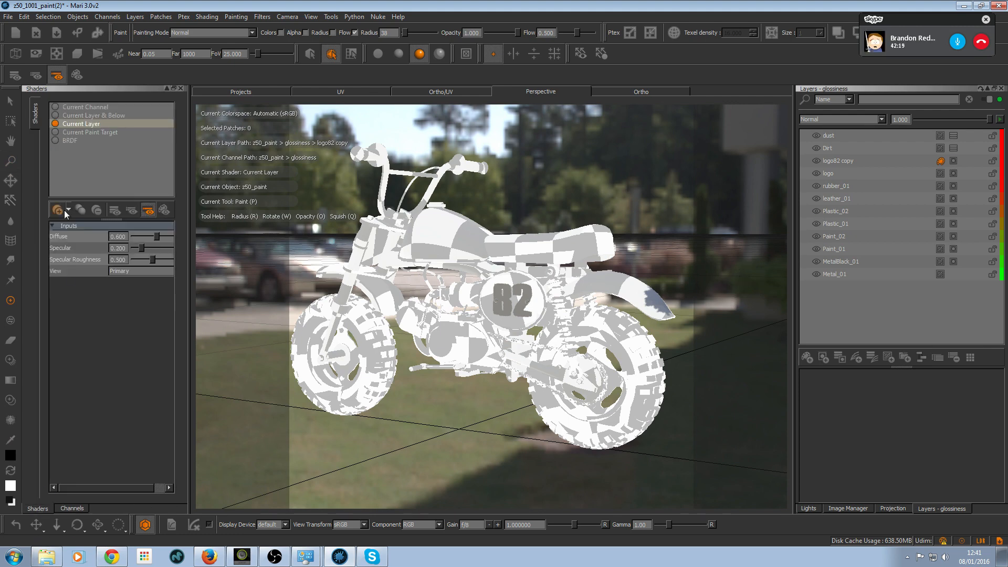
{"action": "left_click", "coordinate": [71, 140]}
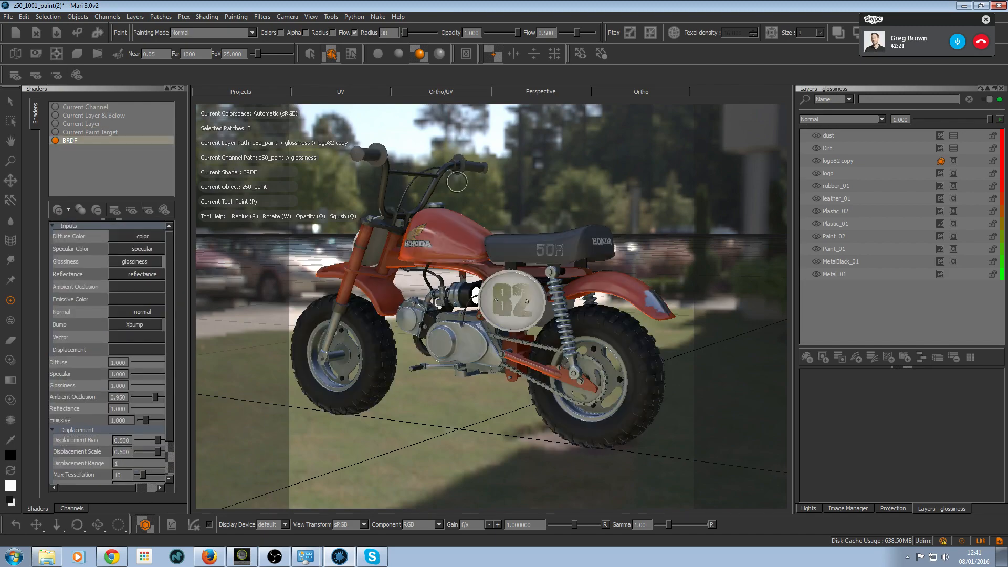
{"action": "mouse_move", "coordinate": [474, 228]}
{"action": "left_mouse_down", "text": "alt"}
{"action": "mouse_move", "coordinate": [480, 210]}
{"action": "mouse_move", "coordinate": [498, 207]}
{"action": "mouse_move", "coordinate": [485, 227]}
{"action": "mouse_move", "coordinate": [542, 202]}
{"action": "mouse_move", "coordinate": [504, 214]}
{"action": "left_mouse_up", "text": "alt"}
{"action": "mouse_move", "coordinate": [504, 214]}
{"action": "right_mouse_down", "text": "alt"}
{"action": "mouse_move", "coordinate": [533, 223]}
{"action": "mouse_move", "coordinate": [527, 242]}
{"action": "mouse_move", "coordinate": [487, 223]}
{"action": "right_mouse_up", "text": "alt"}
{"action": "mouse_move", "coordinate": [488, 224]}
{"action": "left_mouse_down", "text": "alt"}
{"action": "mouse_move", "coordinate": [501, 209]}
{"action": "mouse_move", "coordinate": [482, 233]}
{"action": "left_mouse_up", "text": "alt"}
{"action": "right_click_drag", "start_coordinate": [483, 232], "coordinate": [484, 234], "text": "alt"}
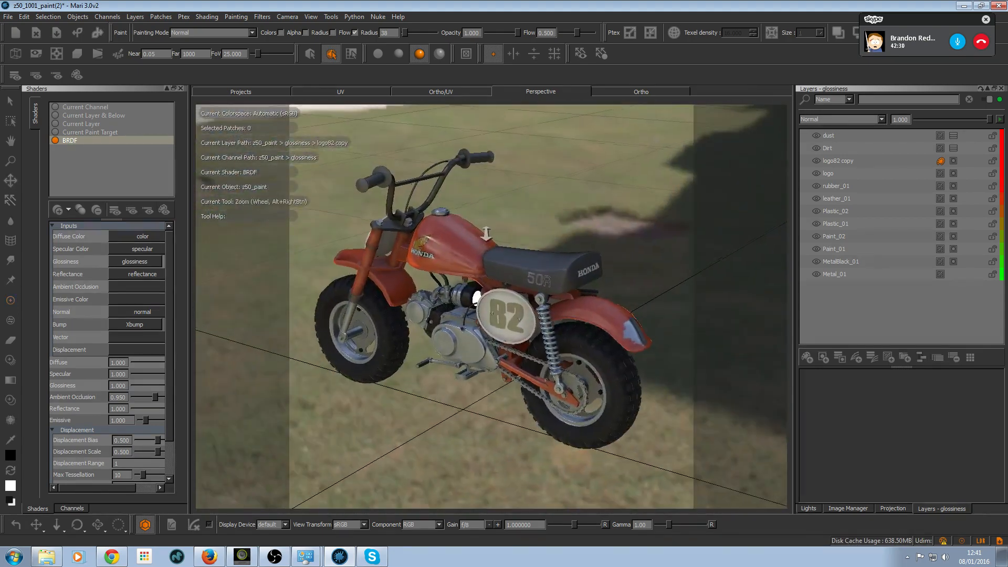
{"action": "mouse_move", "coordinate": [486, 234]}
{"action": "left_mouse_down", "text": "alt"}
{"action": "mouse_move", "coordinate": [612, 222]}
{"action": "mouse_move", "coordinate": [581, 228]}
{"action": "left_mouse_up", "text": "alt"}
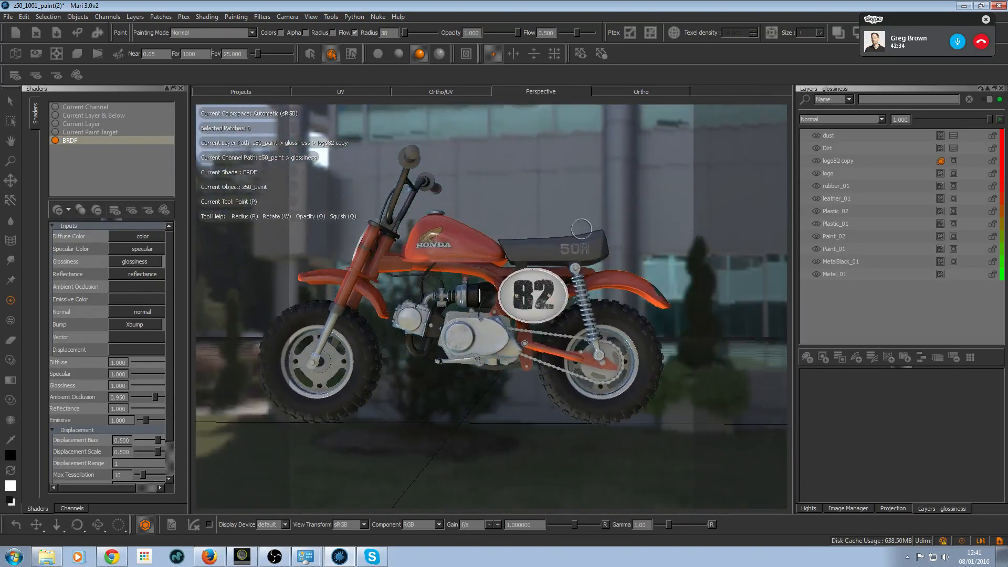
{"action": "right_click_drag", "start_coordinate": [581, 229], "coordinate": [641, 237], "text": "alt"}
{"action": "left_click_drag", "start_coordinate": [641, 237], "coordinate": [609, 250], "text": "alt"}
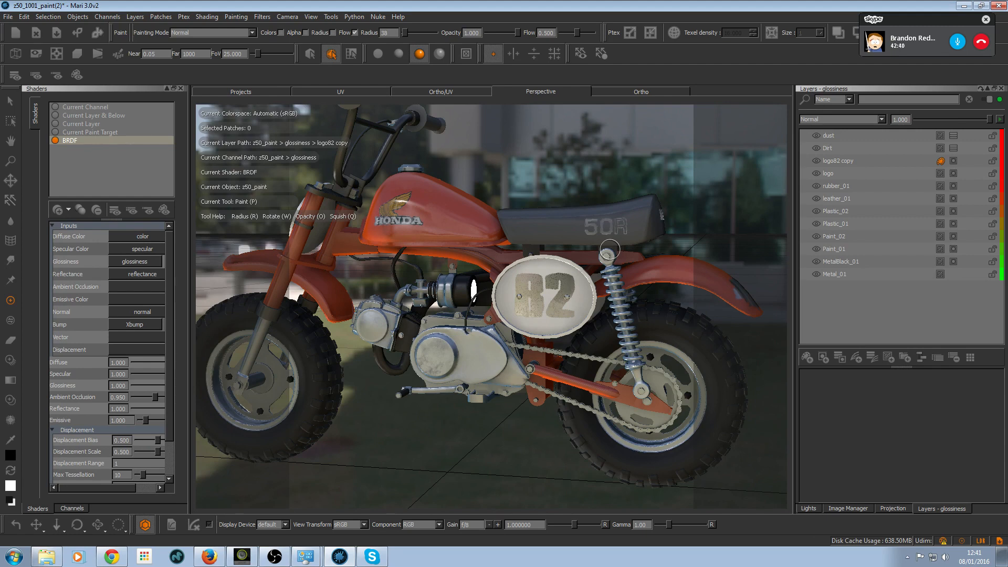
{"action": "mouse_move", "coordinate": [609, 249]}
{"action": "right_mouse_down", "text": "alt"}
{"action": "mouse_move", "coordinate": [635, 269]}
{"action": "mouse_move", "coordinate": [620, 272]}
{"action": "right_mouse_up", "text": "alt"}
{"action": "left_click_drag", "start_coordinate": [610, 279], "coordinate": [604, 274], "text": "alt"}
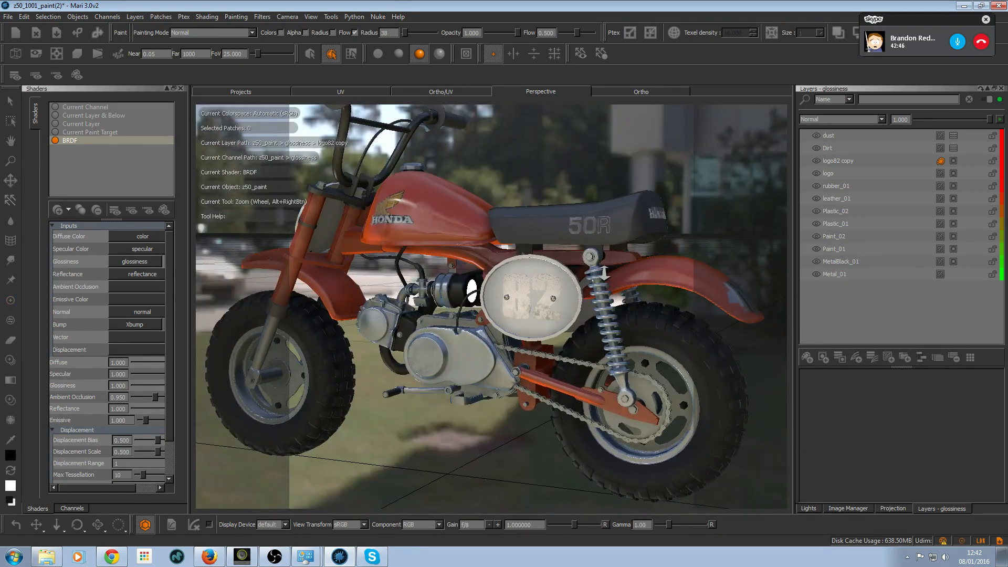
{"action": "right_click_drag", "start_coordinate": [604, 274], "coordinate": [593, 272], "text": "alt"}
{"action": "left_click_drag", "start_coordinate": [593, 272], "coordinate": [600, 285], "text": "alt"}
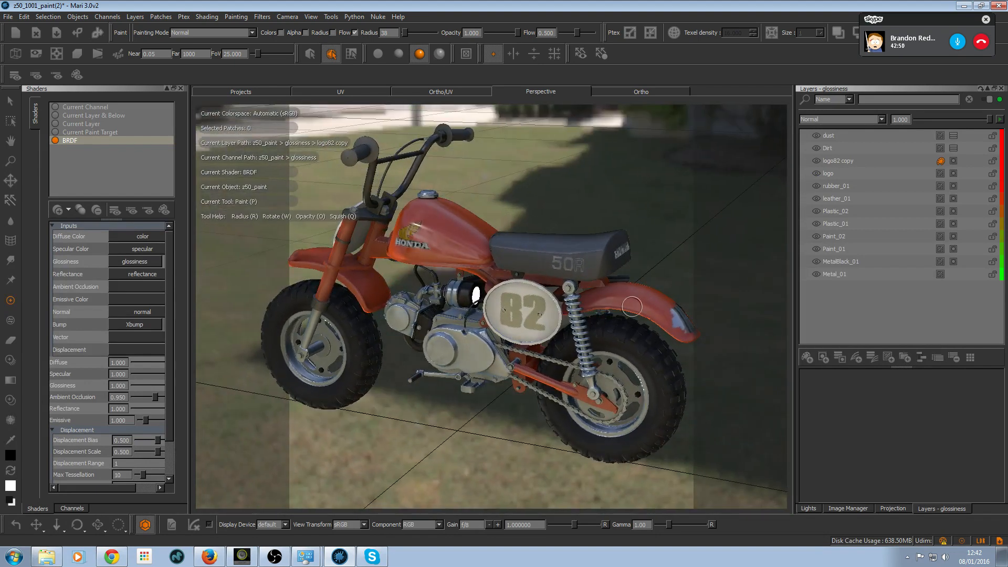
- Examine the BRDF shading of the bike's paint and 82 decal from the side and front three-quarter views
{"action": "left_click", "coordinate": [675, 320]}
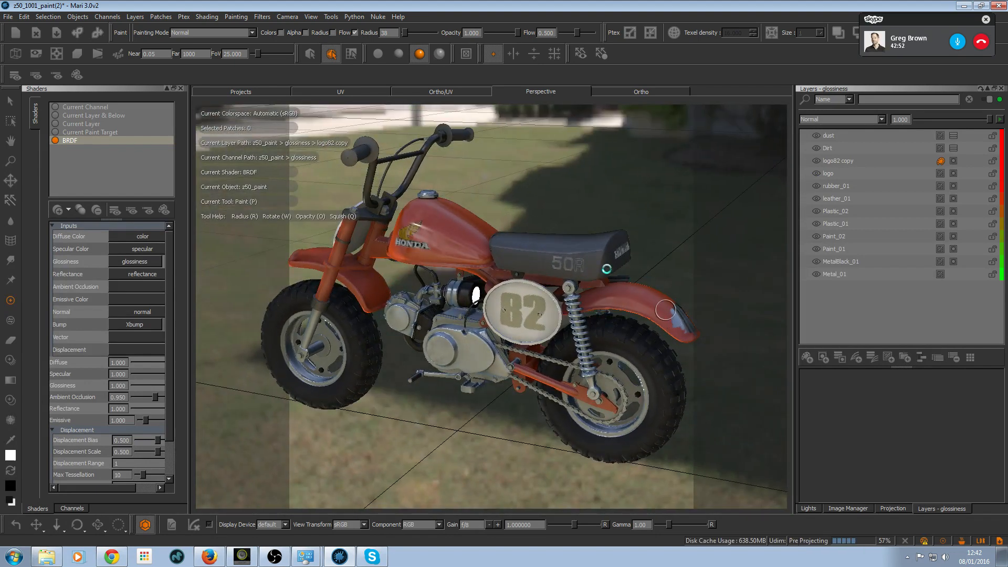
{"action": "mouse_move", "coordinate": [568, 247]}
{"action": "left_mouse_down", "text": "alt"}
{"action": "mouse_move", "coordinate": [654, 198]}
{"action": "mouse_move", "coordinate": [641, 205]}
{"action": "mouse_move", "coordinate": [686, 202]}
{"action": "mouse_move", "coordinate": [554, 207]}
{"action": "mouse_move", "coordinate": [704, 194]}
{"action": "mouse_move", "coordinate": [620, 229]}
{"action": "mouse_move", "coordinate": [643, 231]}
{"action": "mouse_move", "coordinate": [631, 236]}
{"action": "left_mouse_up", "text": "alt"}
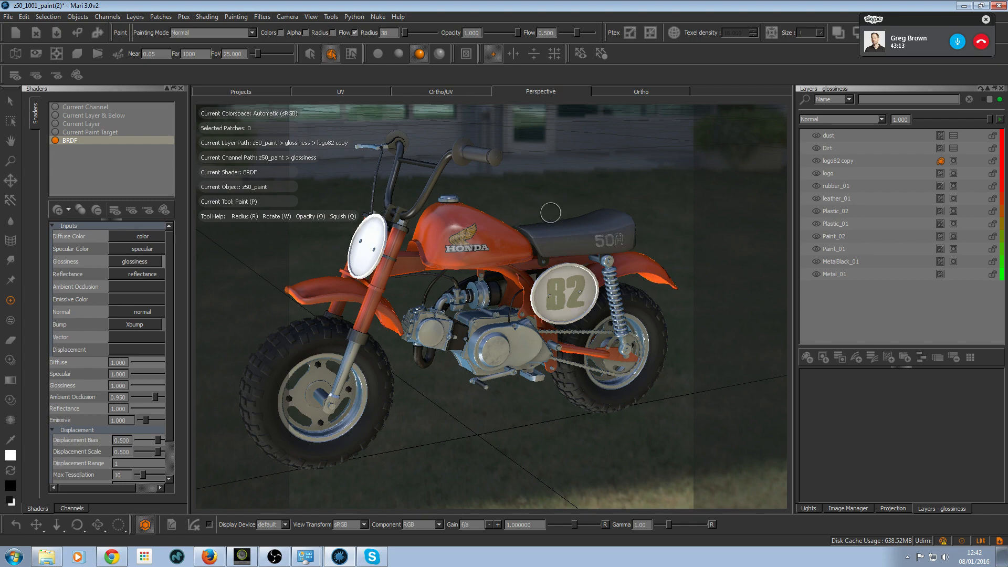
{"action": "left_click_drag", "start_coordinate": [547, 246], "coordinate": [497, 238], "text": "alt"}
{"action": "left_click_drag", "start_coordinate": [546, 249], "coordinate": [669, 225], "text": "alt"}
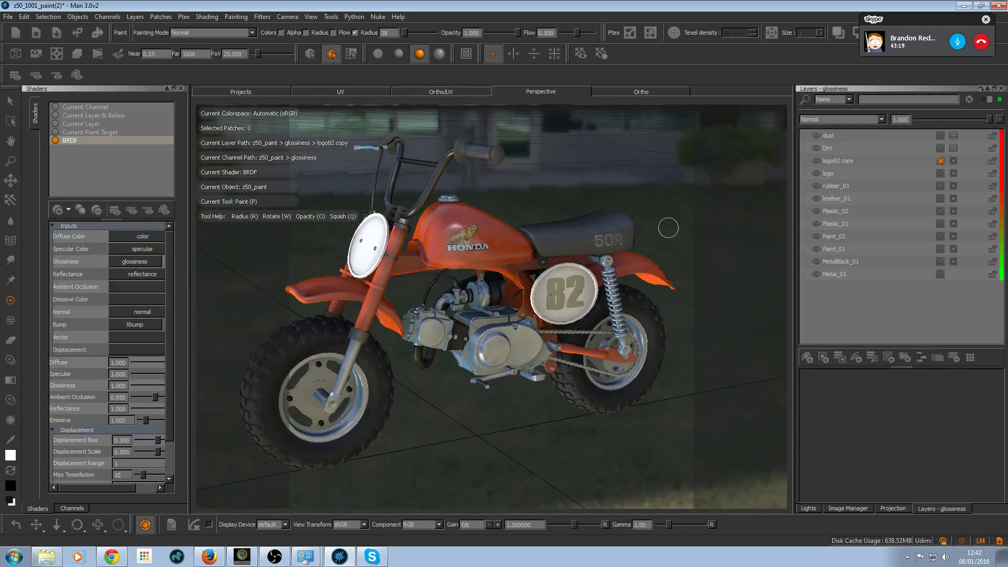
- Inspect the dust layer and its mask stack in the glossiness and color channels, and view the reflectance channel's layers
{"action": "left_click", "coordinate": [836, 134]}
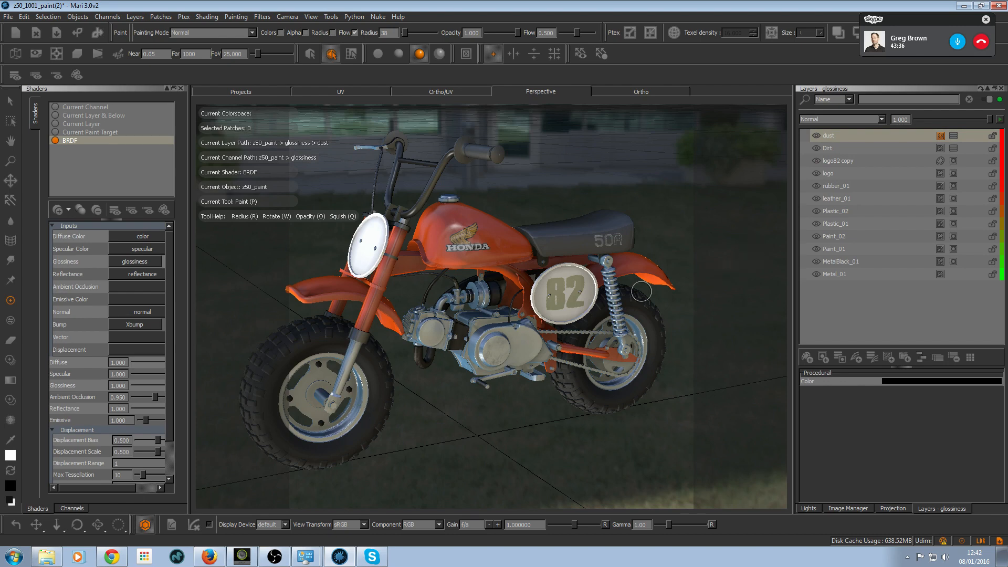
{"action": "left_click", "coordinate": [73, 507]}
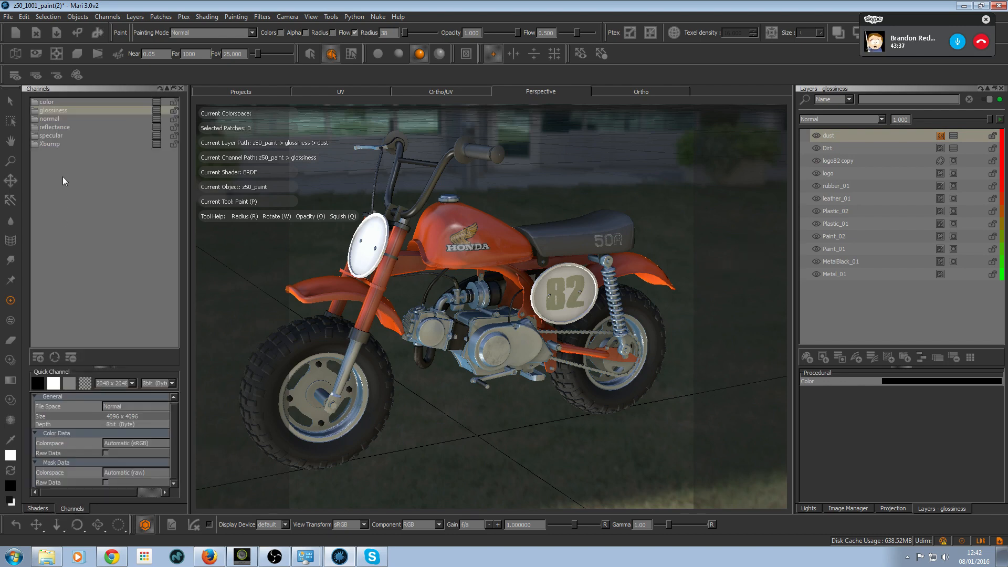
{"action": "left_click", "coordinate": [53, 102]}
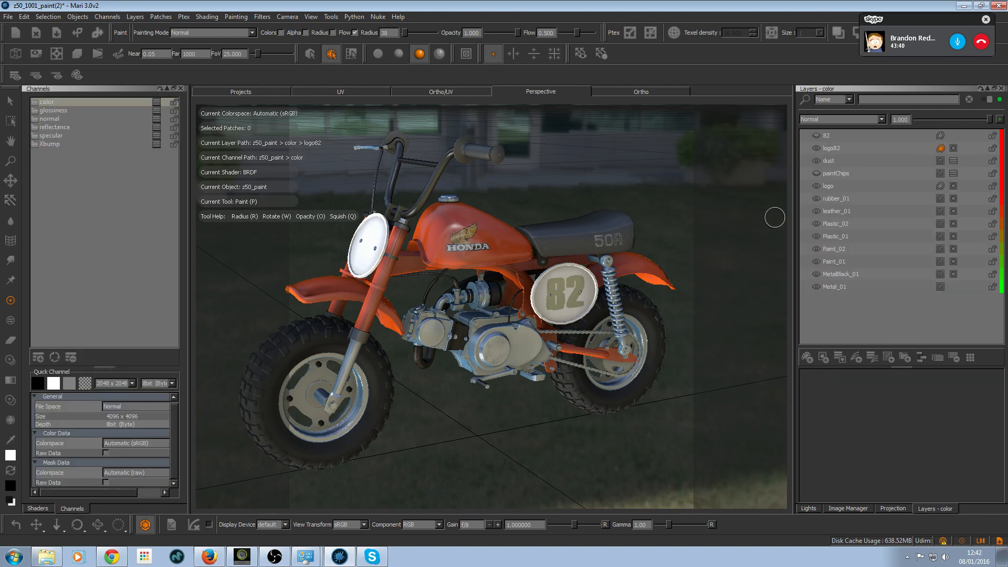
{"action": "left_click", "coordinate": [839, 161]}
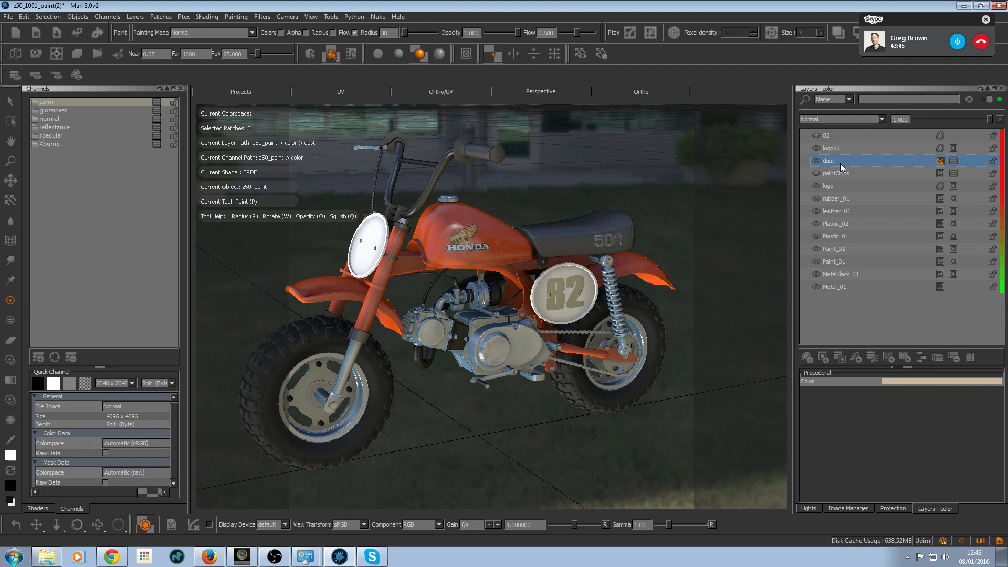
{"action": "left_click", "coordinate": [953, 163]}
{"action": "left_click", "coordinate": [77, 111]}
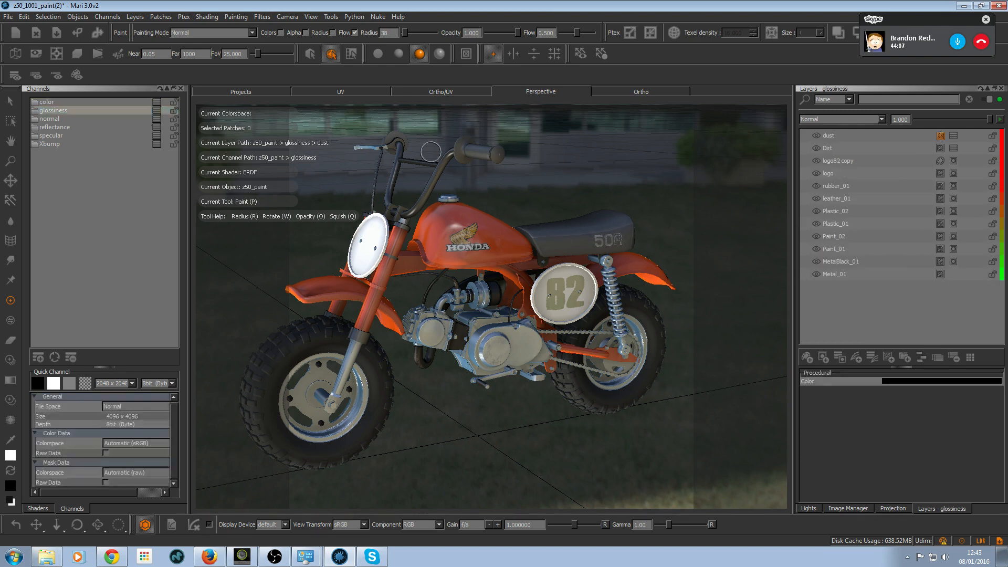
{"action": "left_click", "coordinate": [950, 137]}
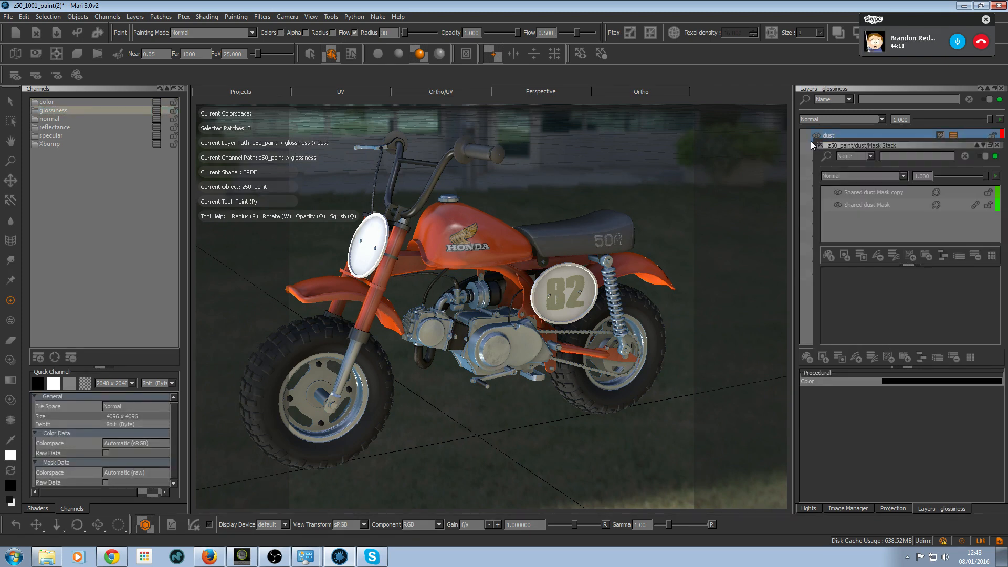
{"action": "left_click", "coordinate": [55, 127]}
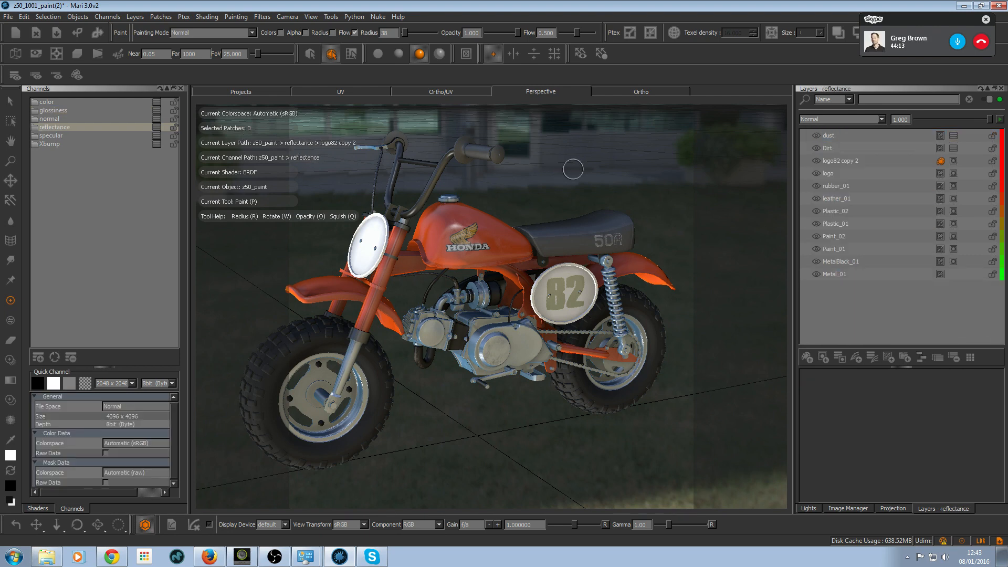
- Return to the color channel and choose an irregular organic brush for the fuel tank, setting its radius to 94
{"action": "left_click", "coordinate": [72, 103]}
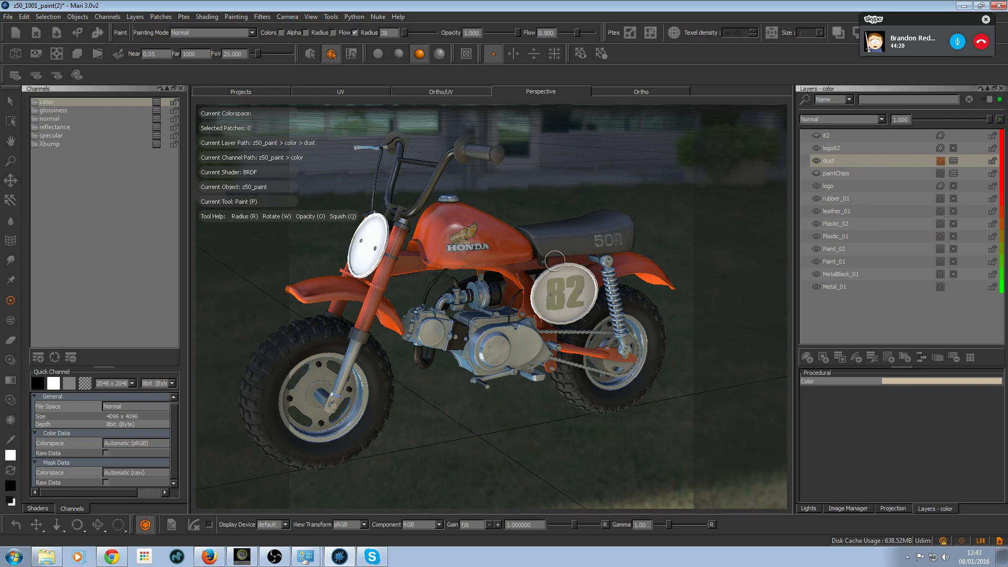
{"action": "left_click_drag", "start_coordinate": [543, 260], "coordinate": [477, 277], "text": "alt"}
{"action": "right_click_drag", "start_coordinate": [477, 277], "coordinate": [488, 272], "text": "alt"}
{"action": "middle_click_drag", "start_coordinate": [504, 267], "coordinate": [506, 288], "text": "alt"}
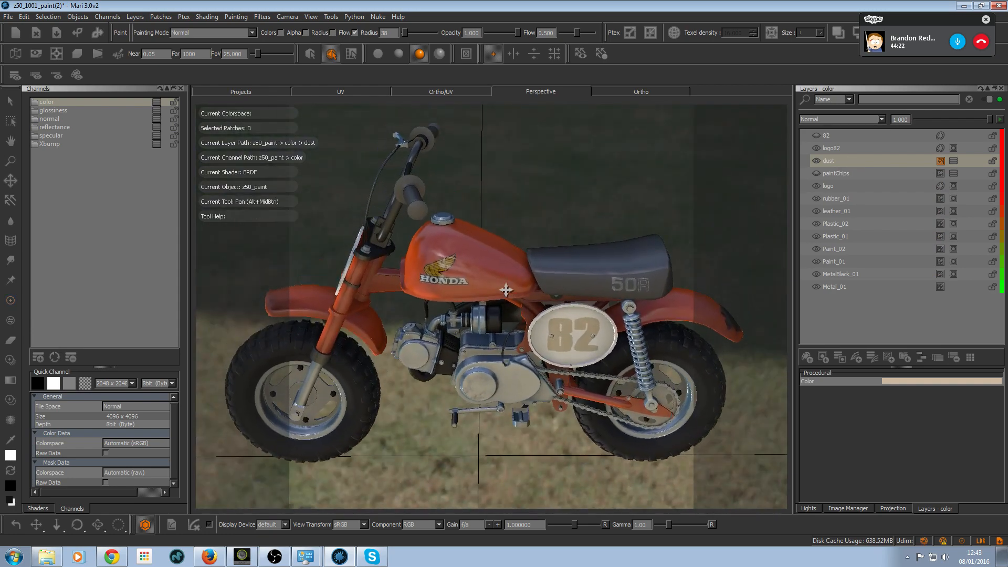
{"action": "right_click_drag", "start_coordinate": [506, 288], "coordinate": [544, 268], "text": "alt"}
{"action": "key", "text": "r"}
{"action": "left_click_drag", "start_coordinate": [450, 235], "coordinate": [472, 237]}
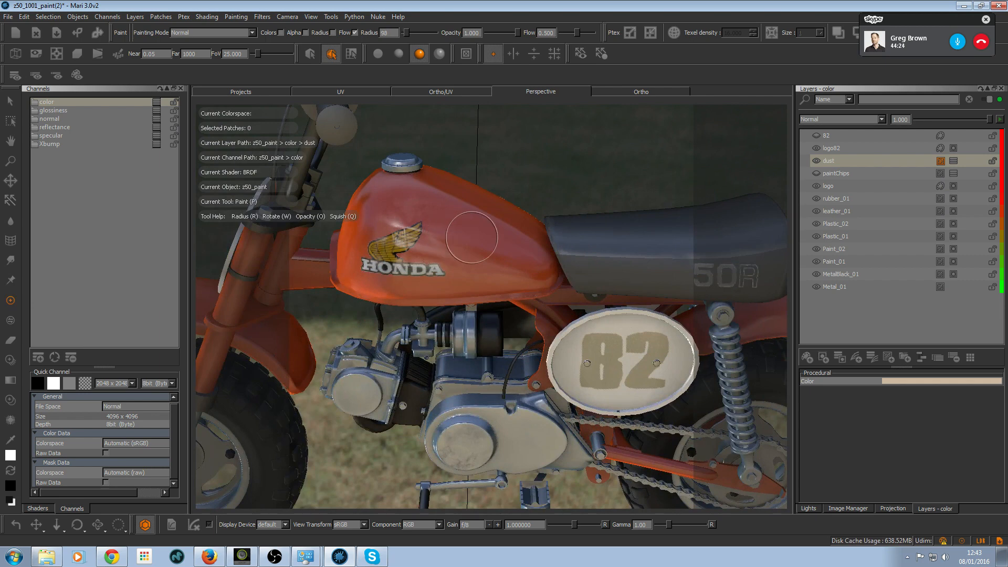
{"action": "key", "text": "shift+space"}
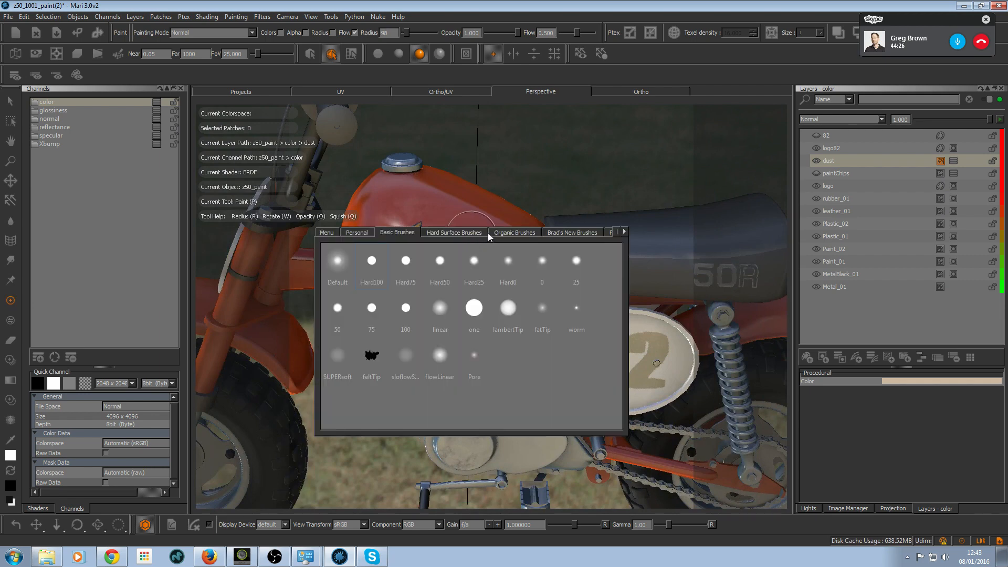
{"action": "left_click", "coordinate": [489, 233]}
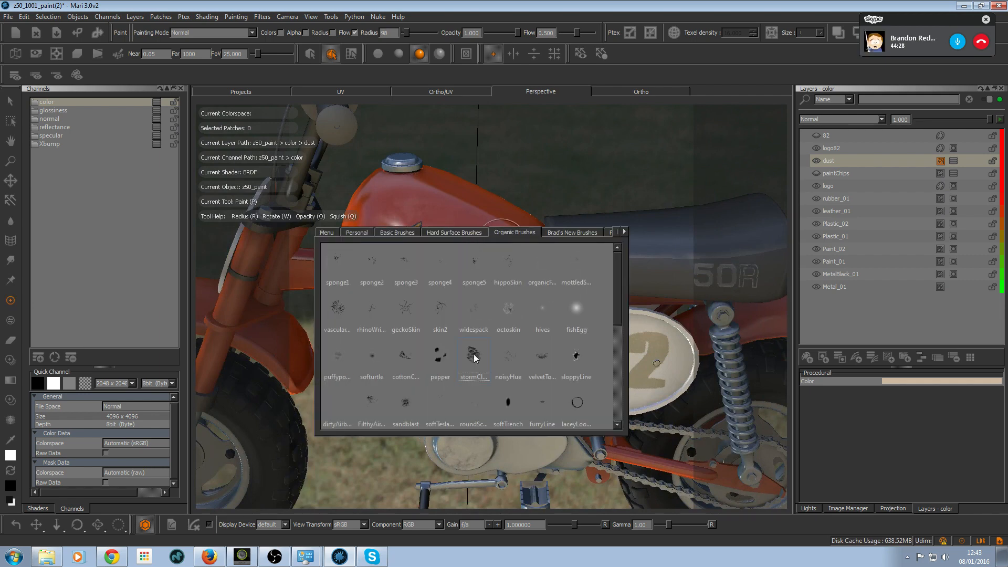
{"action": "left_click", "coordinate": [465, 270]}
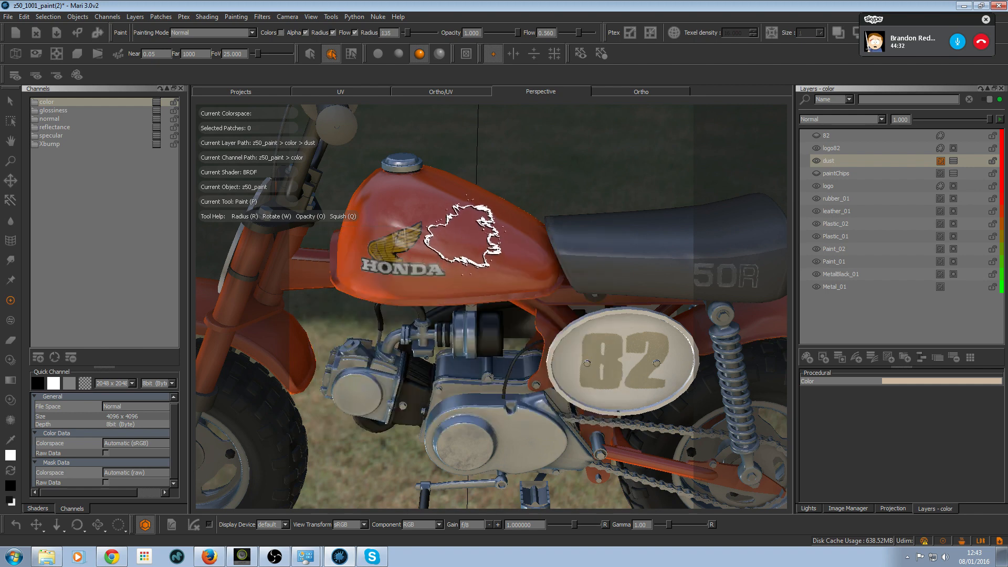
{"action": "key", "text": "r"}
{"action": "left_click_drag", "start_coordinate": [464, 230], "coordinate": [451, 230]}
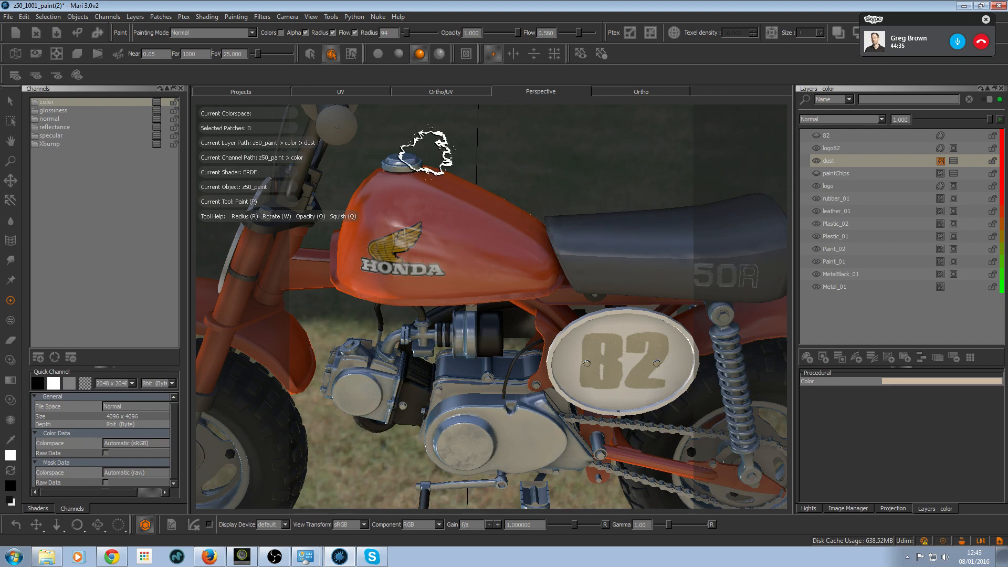
- Open the mask stack of the color channel's dust layer
{"action": "left_click", "coordinate": [950, 161]}
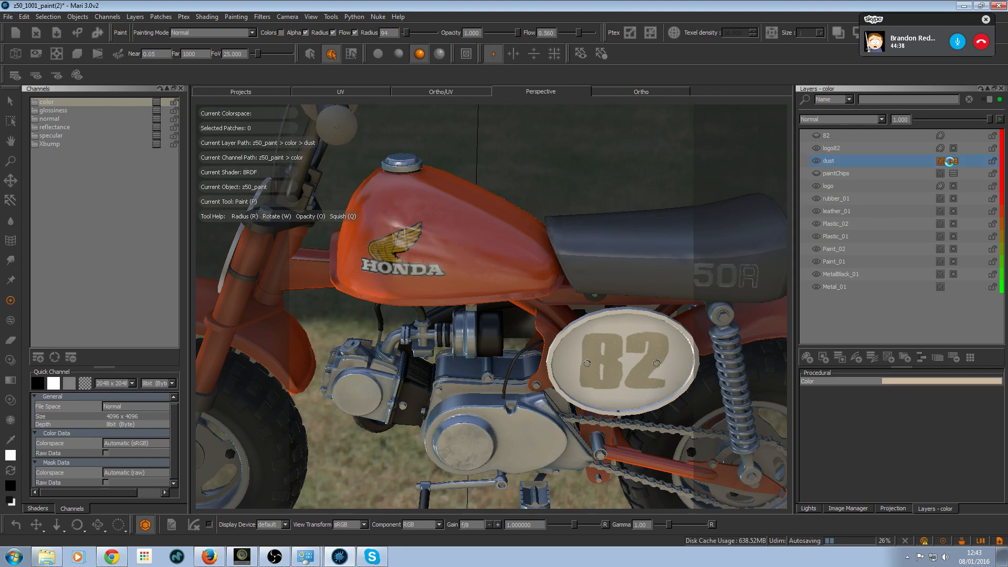
{"action": "left_click", "coordinate": [953, 161]}
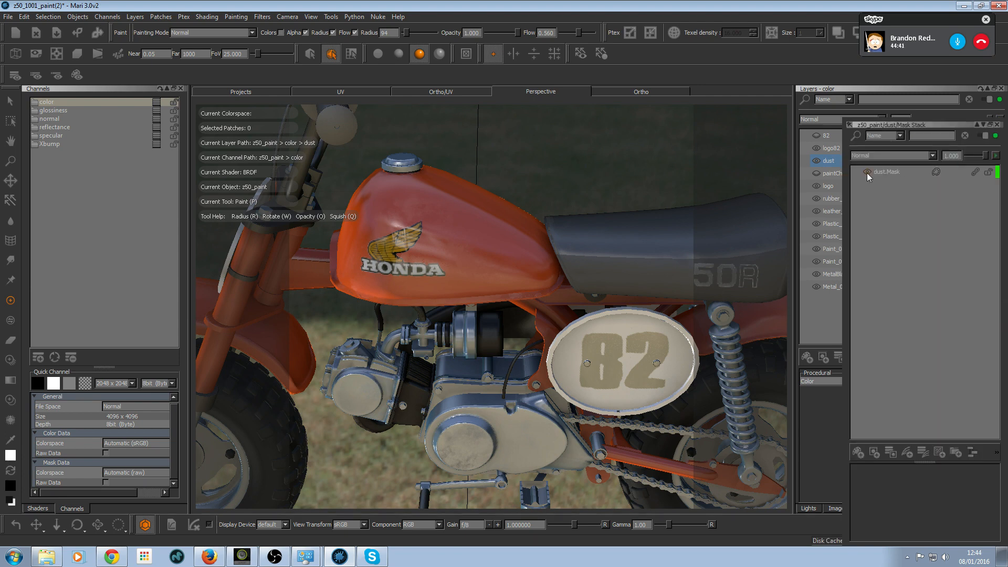
- Move the dust mask stack clear of the layer list and make dust.Mask the active paint target
{"action": "left_click", "coordinate": [868, 172]}
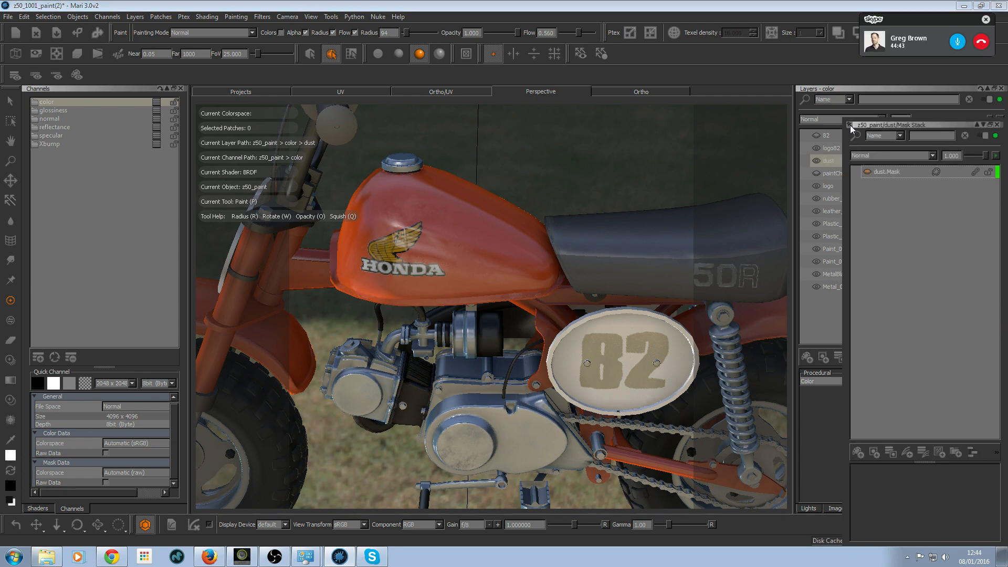
{"action": "left_click_drag", "start_coordinate": [887, 124], "coordinate": [738, 187]}
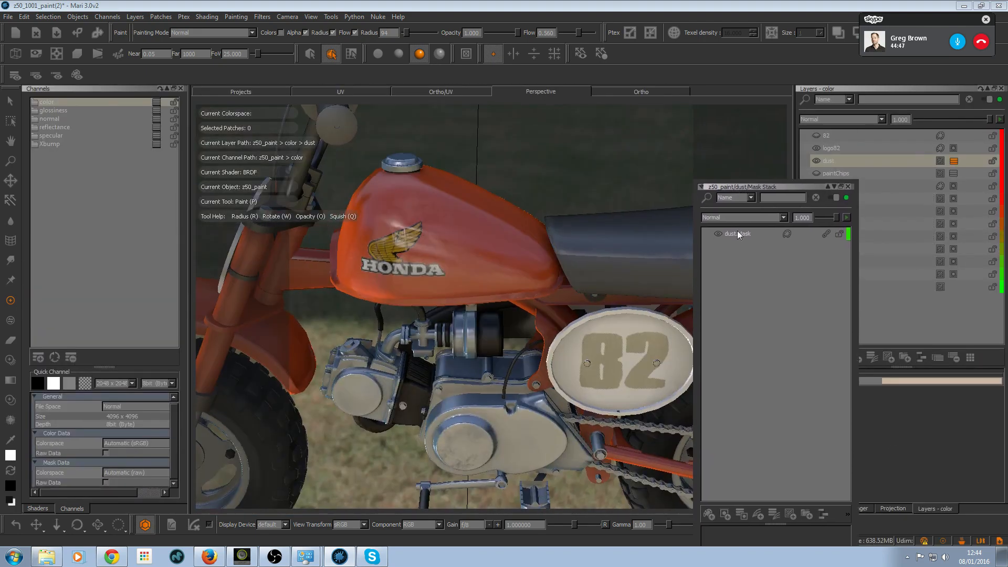
{"action": "left_click", "coordinate": [737, 234]}
{"action": "mouse_move", "coordinate": [412, 251]}
{"action": "left_mouse_down"}
{"action": "mouse_move", "coordinate": [416, 210]}
{"action": "mouse_move", "coordinate": [455, 219]}
{"action": "mouse_move", "coordinate": [486, 251]}
{"action": "mouse_move", "coordinate": [417, 276]}
{"action": "mouse_move", "coordinate": [468, 224]}
{"action": "mouse_move", "coordinate": [425, 193]}
{"action": "mouse_move", "coordinate": [479, 236]}
{"action": "mouse_move", "coordinate": [423, 242]}
{"action": "mouse_move", "coordinate": [501, 253]}
{"action": "mouse_move", "coordinate": [471, 235]}
{"action": "mouse_move", "coordinate": [407, 236]}
{"action": "mouse_move", "coordinate": [441, 246]}
{"action": "left_mouse_up"}
{"action": "key", "text": "x"}
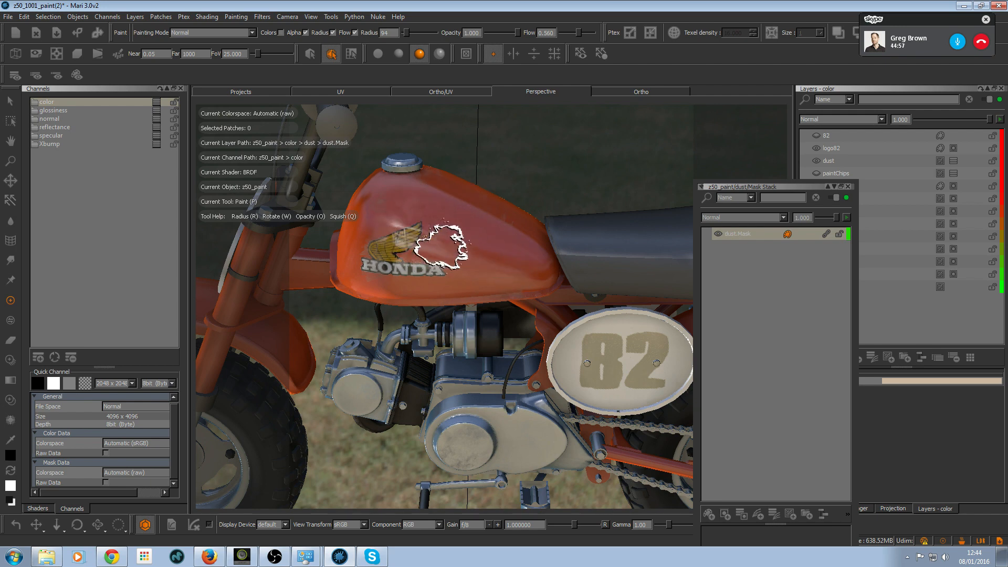
{"action": "key", "text": "b"}
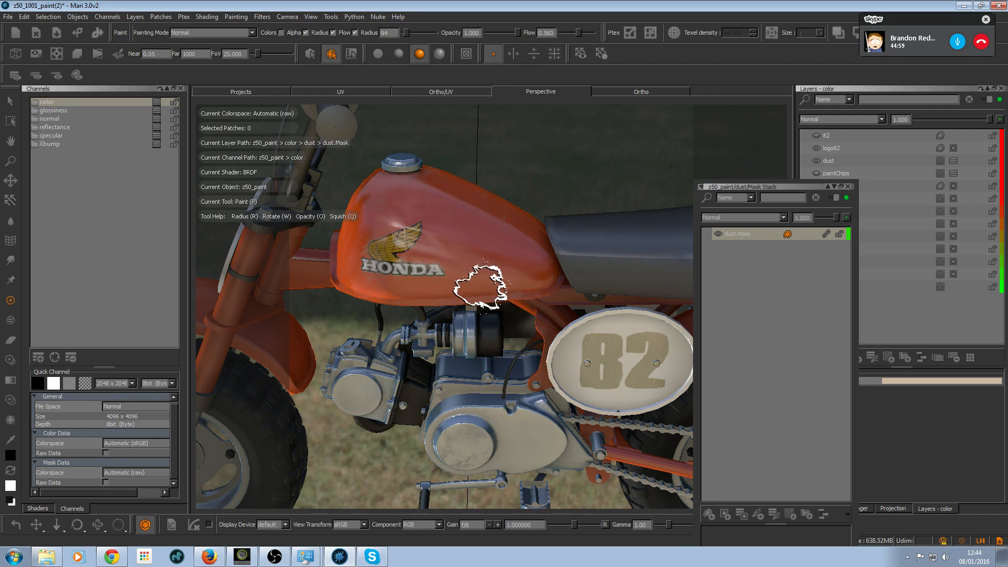
- Switch the foreground colour to white and brush dust onto the side of the fuel tank around the Honda logo
{"action": "right_click_drag", "start_coordinate": [479, 292], "coordinate": [420, 291], "text": "alt"}
{"action": "left_click_drag", "start_coordinate": [420, 290], "coordinate": [443, 285], "text": "alt"}
{"action": "right_click_drag", "start_coordinate": [443, 285], "coordinate": [482, 294], "text": "alt"}
{"action": "mouse_move", "coordinate": [481, 294]}
{"action": "left_mouse_down", "text": "alt"}
{"action": "mouse_move", "coordinate": [404, 302]}
{"action": "mouse_move", "coordinate": [446, 265]}
{"action": "mouse_move", "coordinate": [465, 280]}
{"action": "left_mouse_up", "text": "alt"}
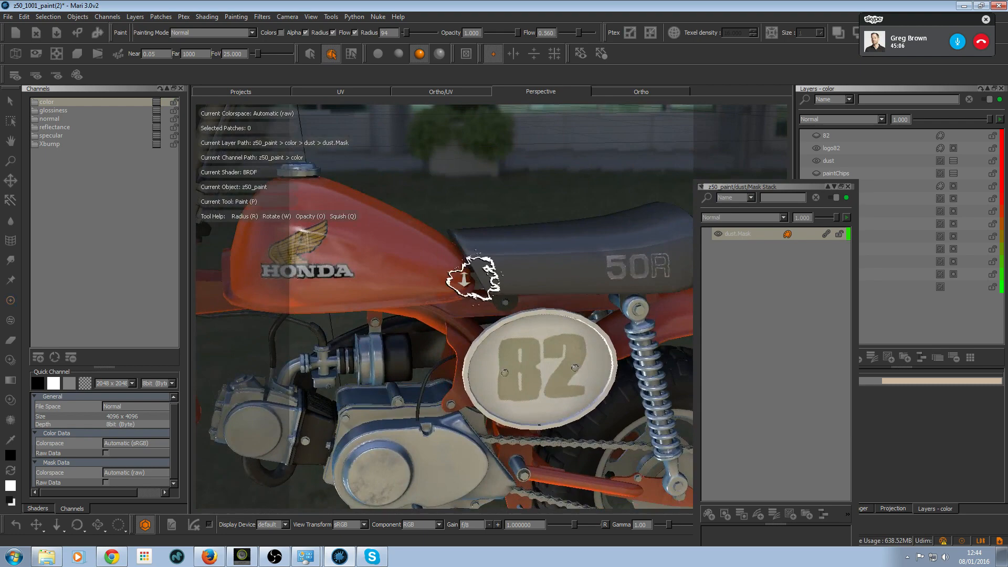
{"action": "right_click_drag", "start_coordinate": [464, 280], "coordinate": [449, 275], "text": "alt"}
{"action": "mouse_move", "coordinate": [450, 275]}
{"action": "left_mouse_down", "text": "alt"}
{"action": "mouse_move", "coordinate": [534, 236]}
{"action": "mouse_move", "coordinate": [538, 254]}
{"action": "mouse_move", "coordinate": [515, 275]}
{"action": "left_mouse_up", "text": "alt"}
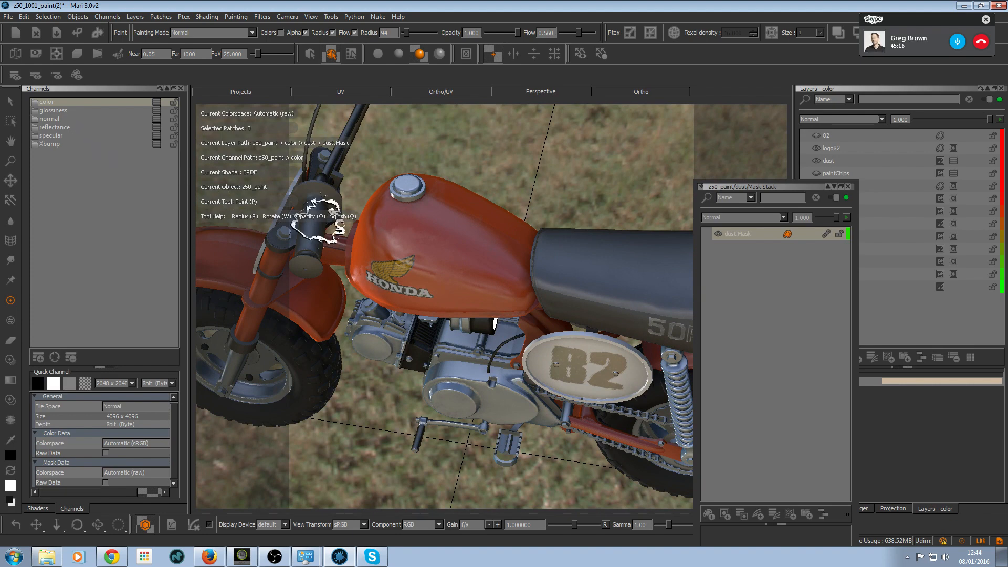
{"action": "mouse_move", "coordinate": [416, 260]}
{"action": "right_mouse_down", "text": "alt"}
{"action": "mouse_move", "coordinate": [413, 288]}
{"action": "mouse_move", "coordinate": [472, 286]}
{"action": "mouse_move", "coordinate": [462, 269]}
{"action": "mouse_move", "coordinate": [503, 285]}
{"action": "right_mouse_up", "text": "alt"}
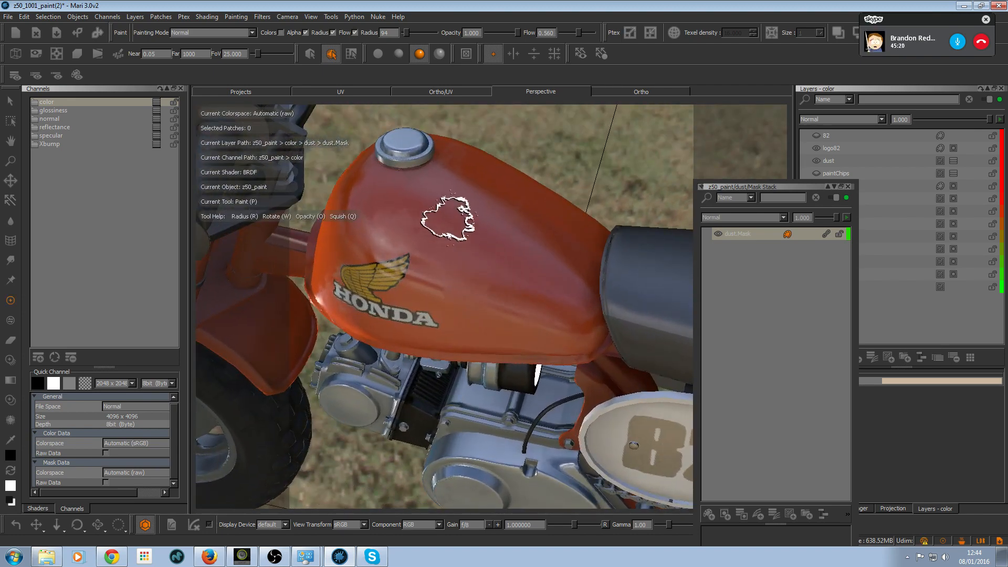
{"action": "key", "text": "x"}
{"action": "mouse_move", "coordinate": [449, 230]}
{"action": "left_mouse_down"}
{"action": "mouse_move", "coordinate": [424, 237]}
{"action": "mouse_move", "coordinate": [483, 260]}
{"action": "mouse_move", "coordinate": [422, 299]}
{"action": "mouse_move", "coordinate": [509, 286]}
{"action": "mouse_move", "coordinate": [472, 226]}
{"action": "mouse_move", "coordinate": [394, 265]}
{"action": "mouse_move", "coordinate": [494, 278]}
{"action": "left_mouse_up"}
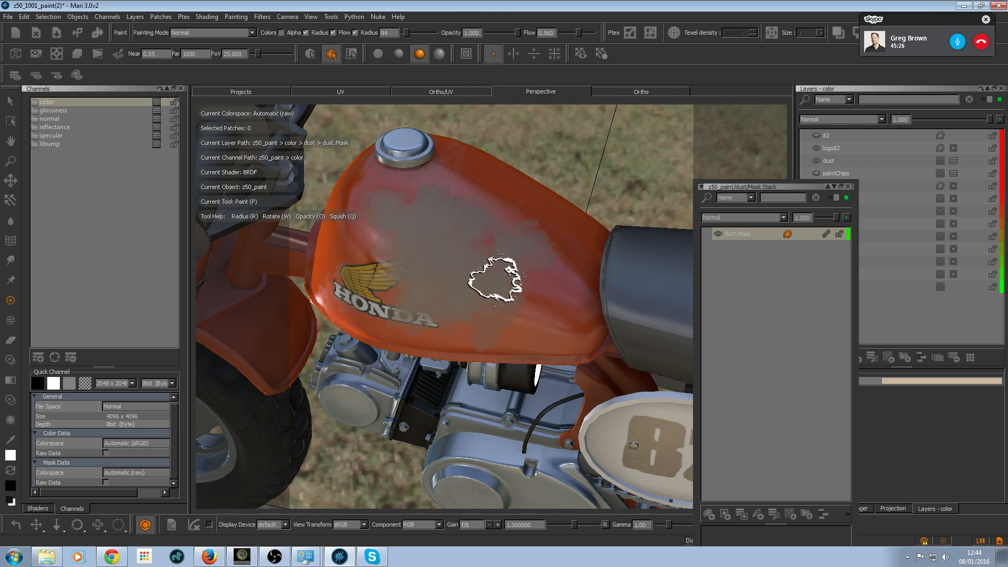
- Paint a patch of dust on the lower part of the front number plate in dust.Mask
{"action": "right_click_drag", "start_coordinate": [475, 252], "coordinate": [438, 269], "text": "alt"}
{"action": "middle_click_drag", "start_coordinate": [438, 270], "coordinate": [416, 224], "text": "alt"}
{"action": "left_click_drag", "start_coordinate": [417, 224], "coordinate": [478, 270], "text": "alt"}
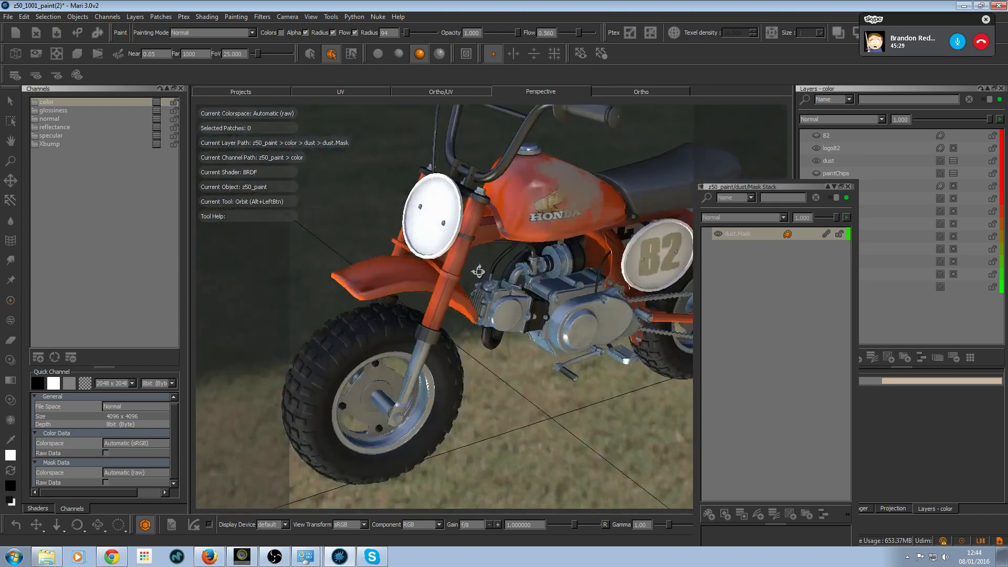
{"action": "right_click_drag", "start_coordinate": [478, 271], "coordinate": [506, 259], "text": "alt"}
{"action": "mouse_move", "coordinate": [412, 198]}
{"action": "left_mouse_down"}
{"action": "mouse_move", "coordinate": [425, 166]}
{"action": "mouse_move", "coordinate": [410, 185]}
{"action": "mouse_move", "coordinate": [394, 162]}
{"action": "mouse_move", "coordinate": [446, 176]}
{"action": "left_mouse_up"}
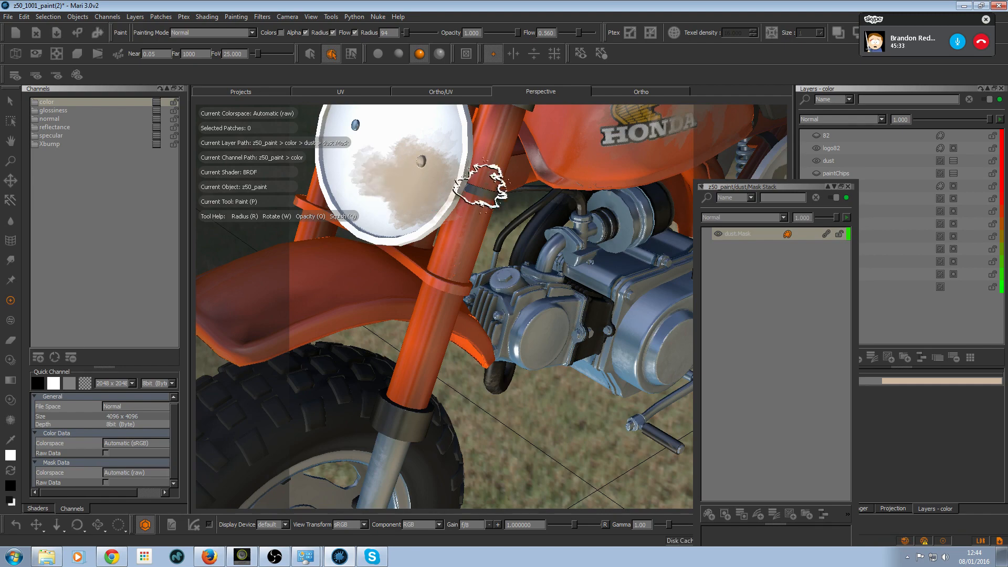
- Move the dust mask stack away from the docked palettes and enable the Backface Mask in the projection settings
{"action": "right_click_drag", "start_coordinate": [509, 231], "coordinate": [453, 227], "text": "alt"}
{"action": "middle_click_drag", "start_coordinate": [566, 228], "coordinate": [514, 238], "text": "alt"}
{"action": "right_click_drag", "start_coordinate": [514, 238], "coordinate": [461, 247], "text": "alt"}
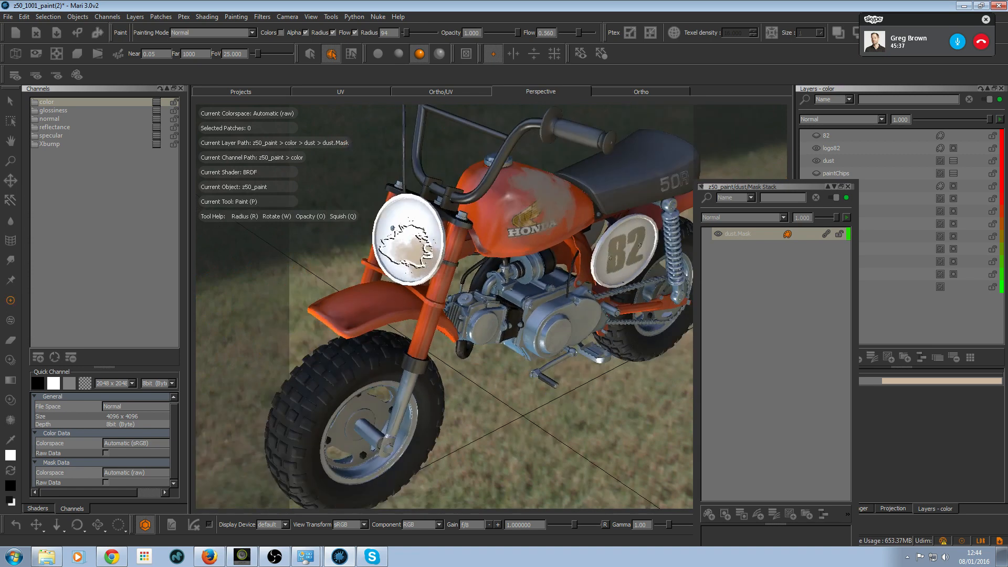
{"action": "middle_click_drag", "start_coordinate": [564, 264], "coordinate": [504, 279], "text": "alt"}
{"action": "left_click_drag", "start_coordinate": [789, 187], "coordinate": [711, 168]}
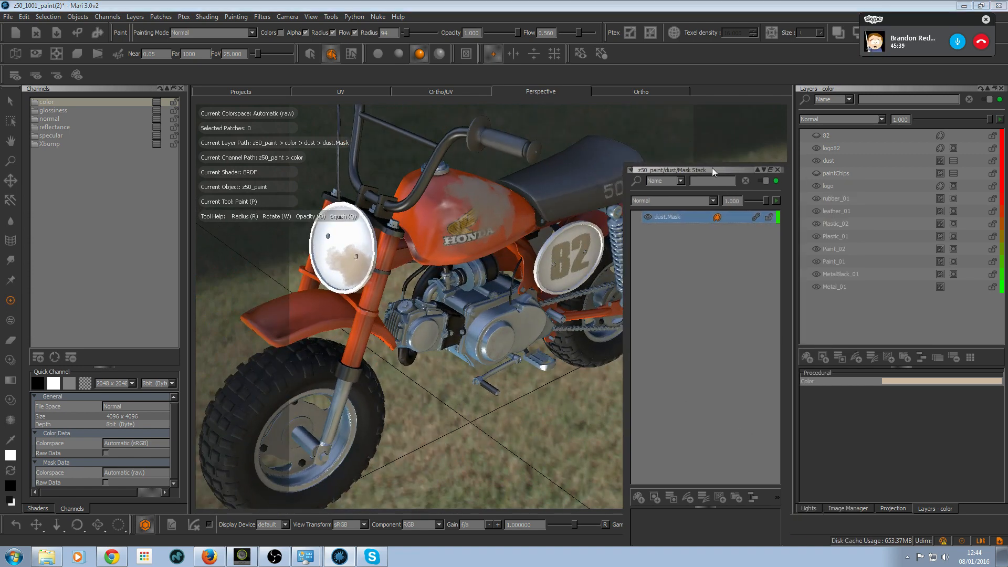
{"action": "left_click", "coordinate": [892, 508]}
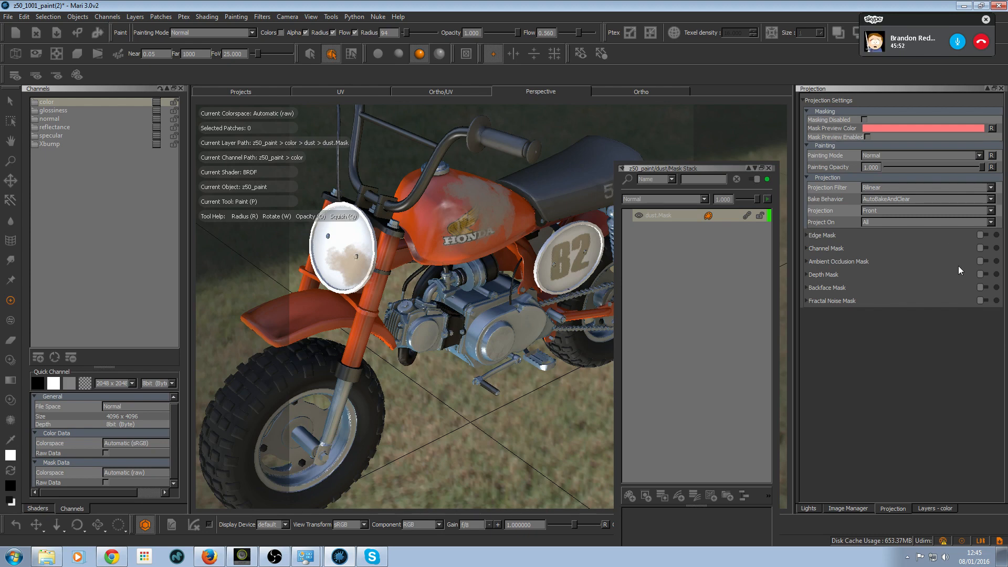
{"action": "left_click", "coordinate": [984, 287]}
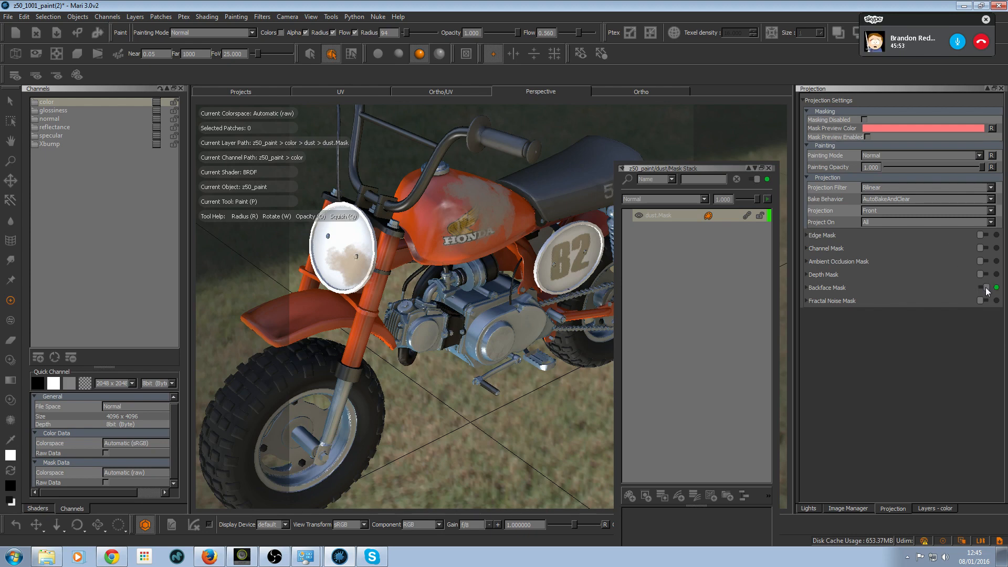
- Try the Edge Mask with the mask preview enabled on the bike, and turn both options off again
{"action": "left_click", "coordinate": [982, 234]}
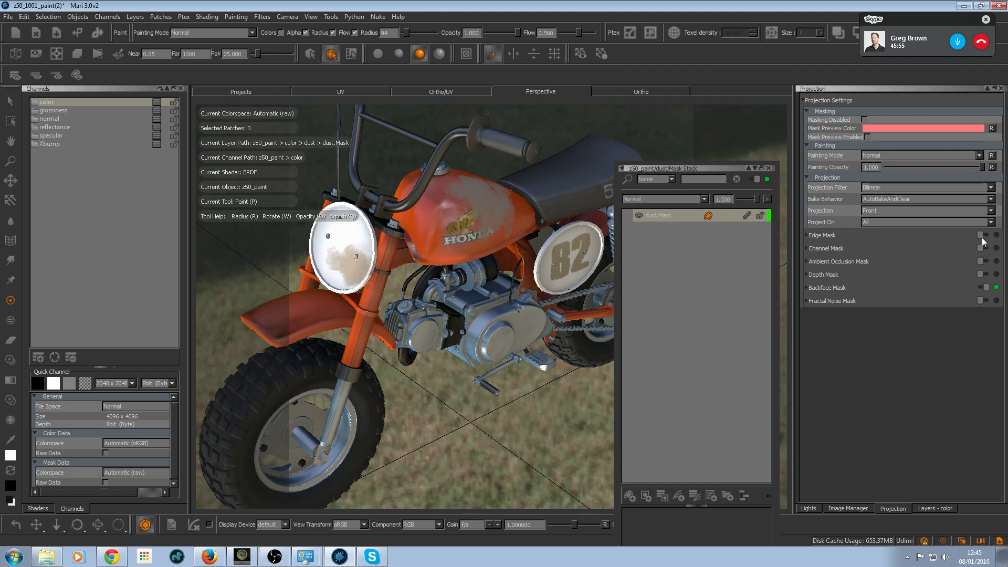
{"action": "left_click", "coordinate": [868, 137]}
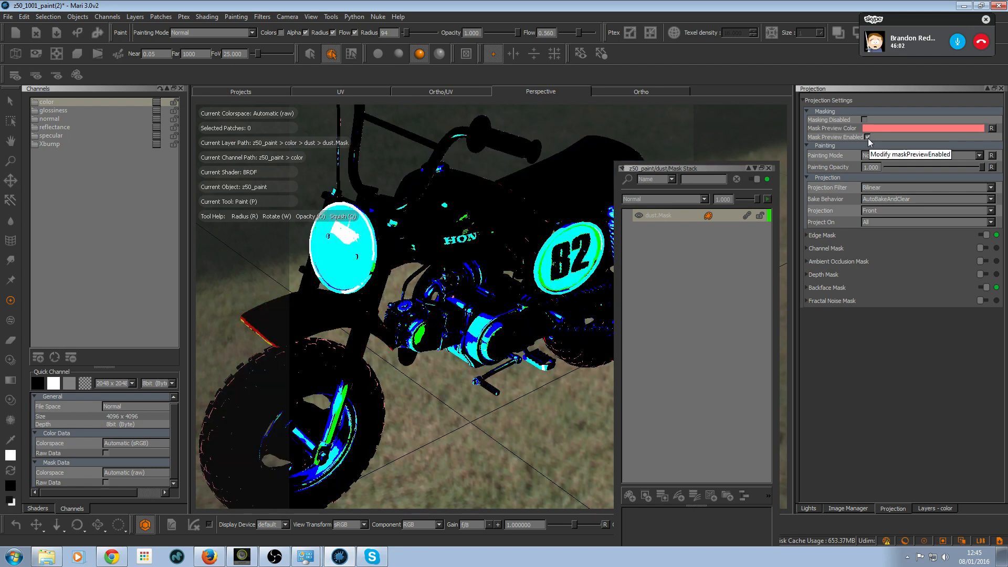
{"action": "left_click", "coordinate": [981, 235]}
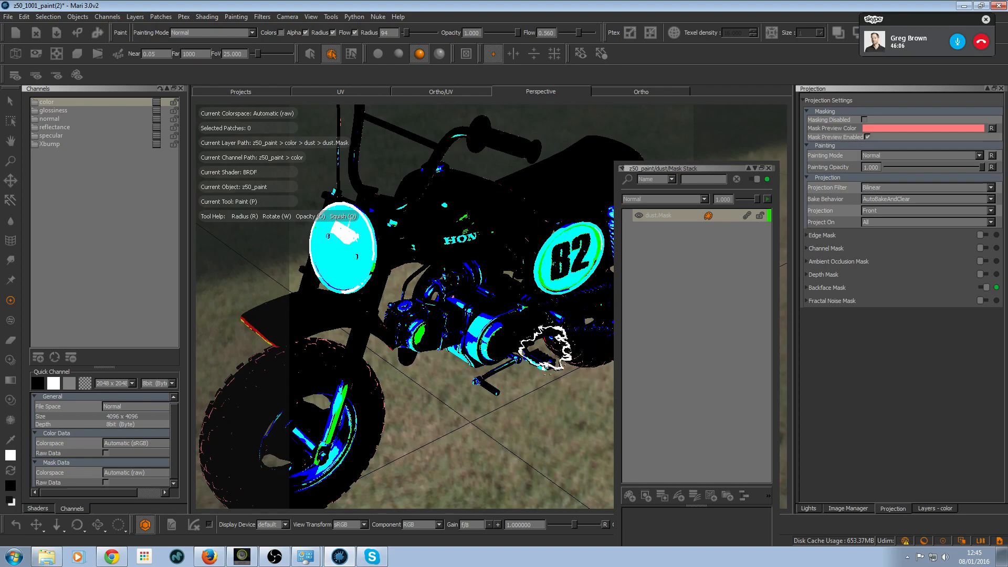
{"action": "mouse_move", "coordinate": [535, 360]}
{"action": "left_mouse_down", "text": "alt"}
{"action": "mouse_move", "coordinate": [483, 349]}
{"action": "mouse_move", "coordinate": [435, 297]}
{"action": "mouse_move", "coordinate": [455, 287]}
{"action": "mouse_move", "coordinate": [500, 338]}
{"action": "left_mouse_up", "text": "alt"}
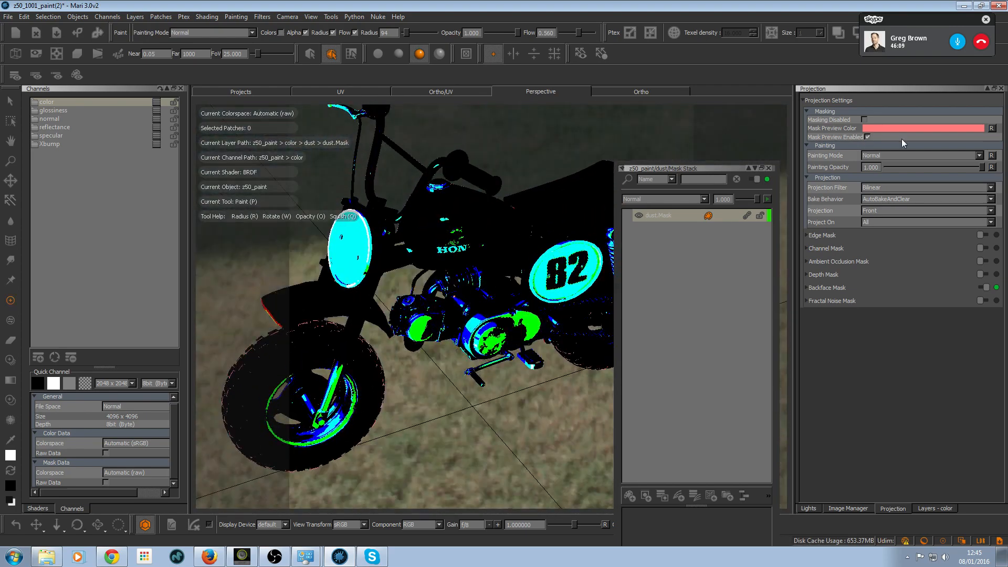
{"action": "left_click", "coordinate": [867, 136]}
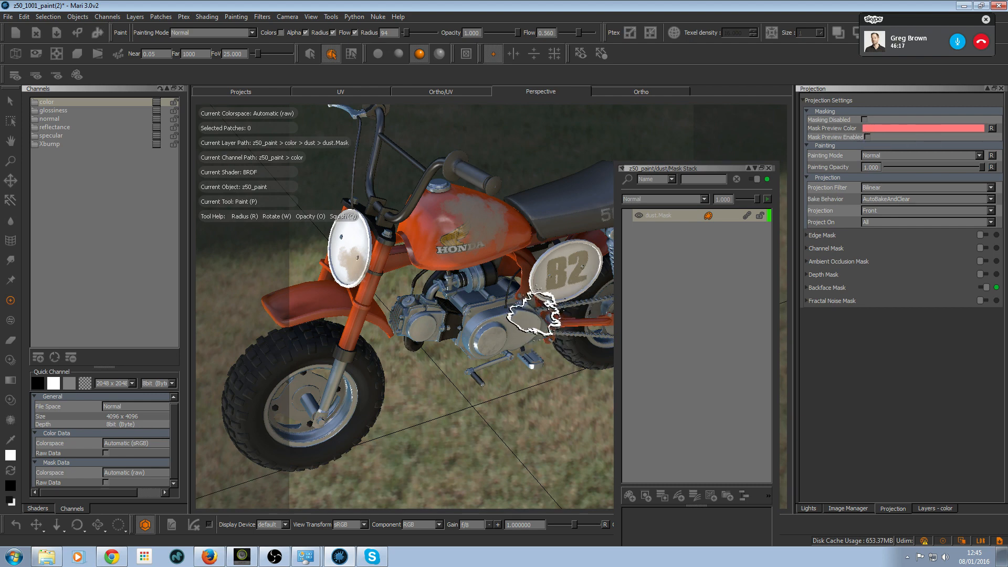
- Try painting dust on the side of the seat over the 50R logo, and undo the stroke
{"action": "scroll", "coordinate": [513, 325], "scroll_direction": "up", "scroll_amount": 4}
{"action": "mouse_move", "coordinate": [513, 325]}
{"action": "left_mouse_down", "text": "alt"}
{"action": "mouse_move", "coordinate": [461, 276]}
{"action": "mouse_move", "coordinate": [496, 289]}
{"action": "left_mouse_up", "text": "alt"}
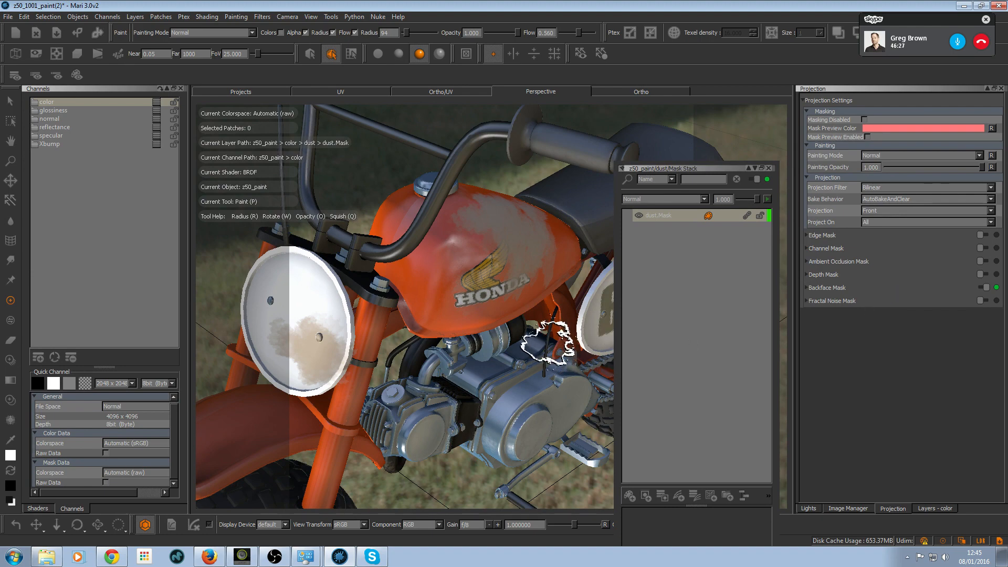
{"action": "left_click_drag", "start_coordinate": [541, 297], "coordinate": [441, 305], "text": "alt"}
{"action": "right_click_drag", "start_coordinate": [441, 304], "coordinate": [485, 316], "text": "alt"}
{"action": "left_click_drag", "start_coordinate": [485, 318], "coordinate": [499, 313]}
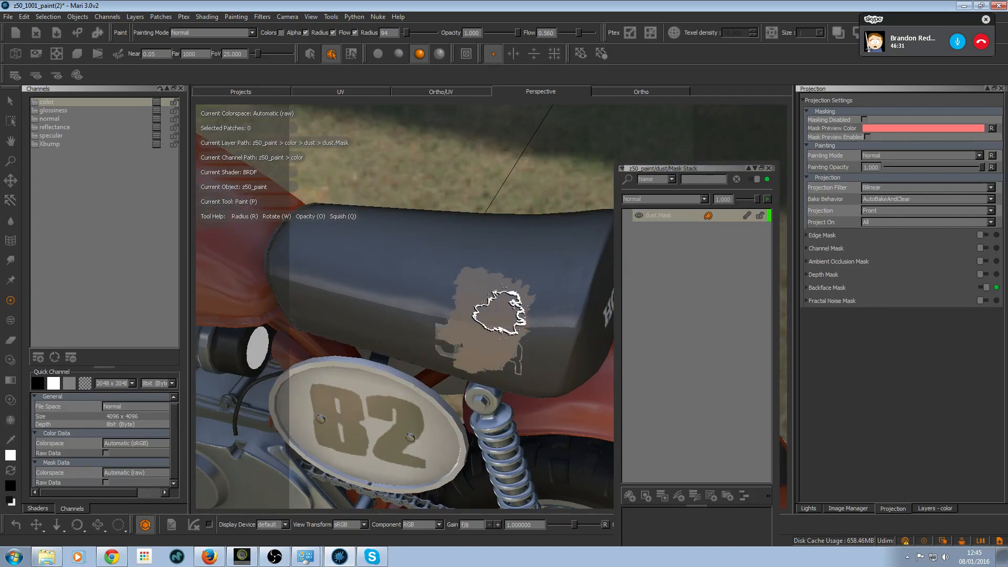
{"action": "key", "text": "ctrl+z"}
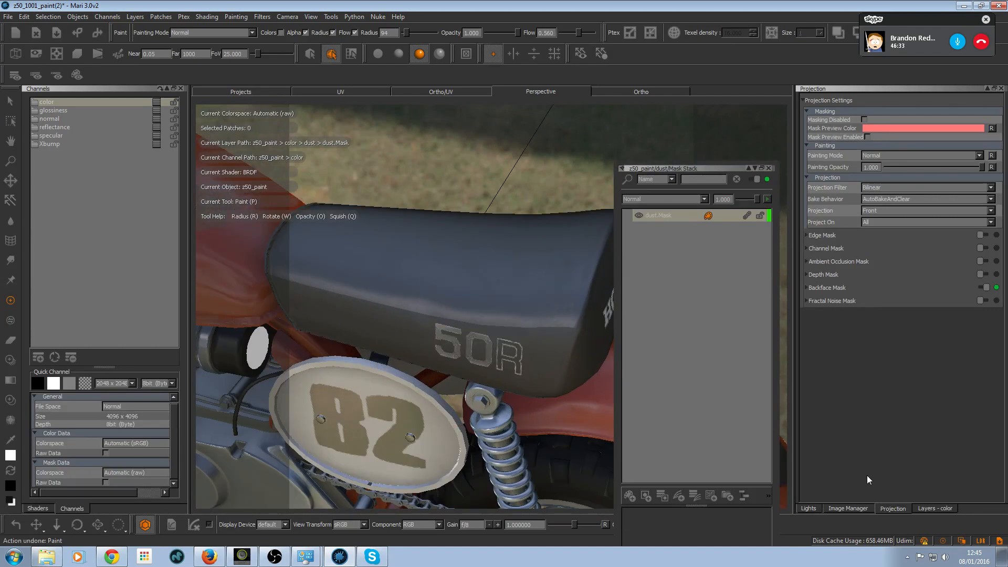
- Return to the colour layers, try brushing dust across the seat above the 50R logo, and undo the stroke
{"action": "left_click", "coordinate": [839, 509]}
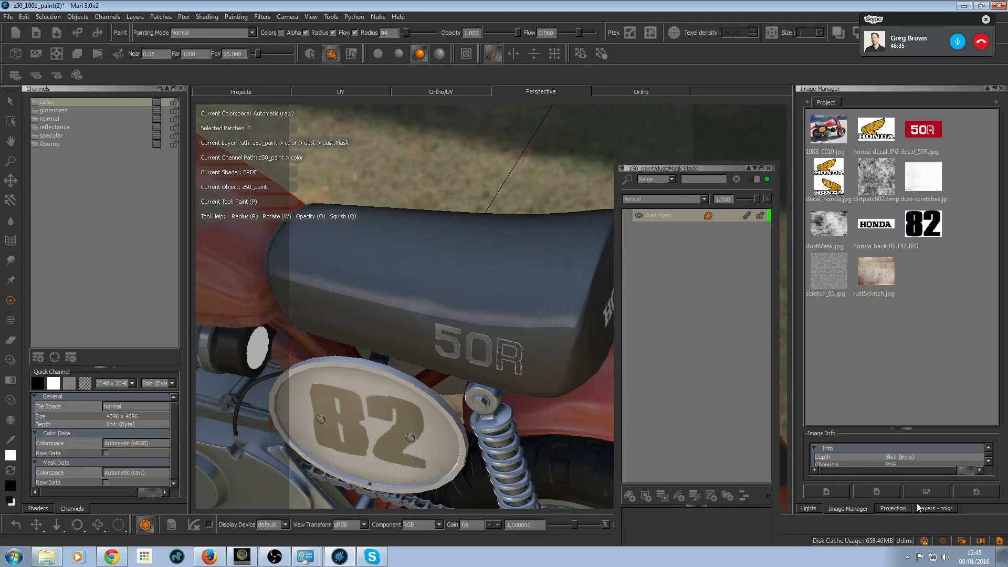
{"action": "left_click", "coordinate": [929, 507]}
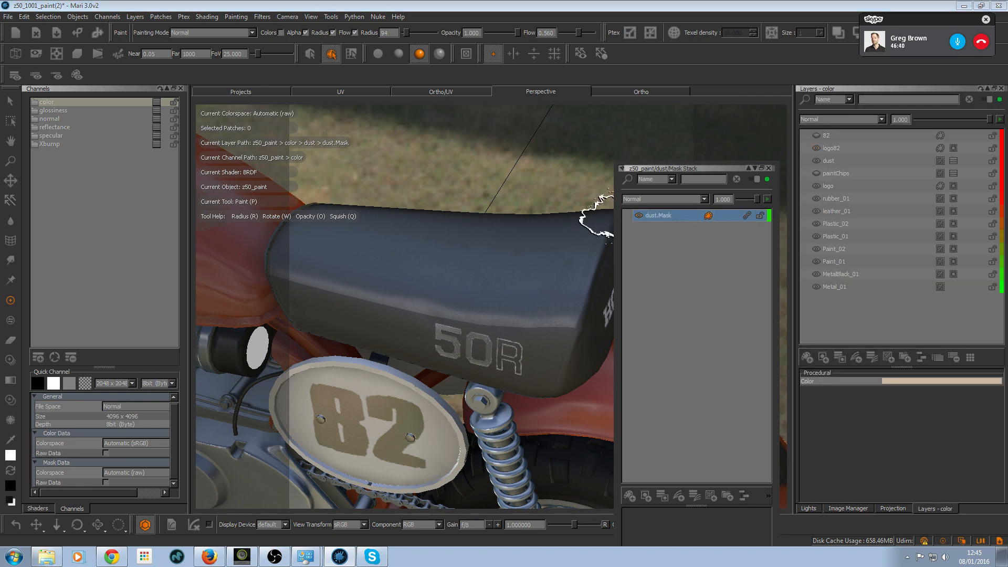
{"action": "right_click_drag", "start_coordinate": [483, 262], "coordinate": [439, 269], "text": "alt"}
{"action": "left_click_drag", "start_coordinate": [451, 286], "coordinate": [438, 281]}
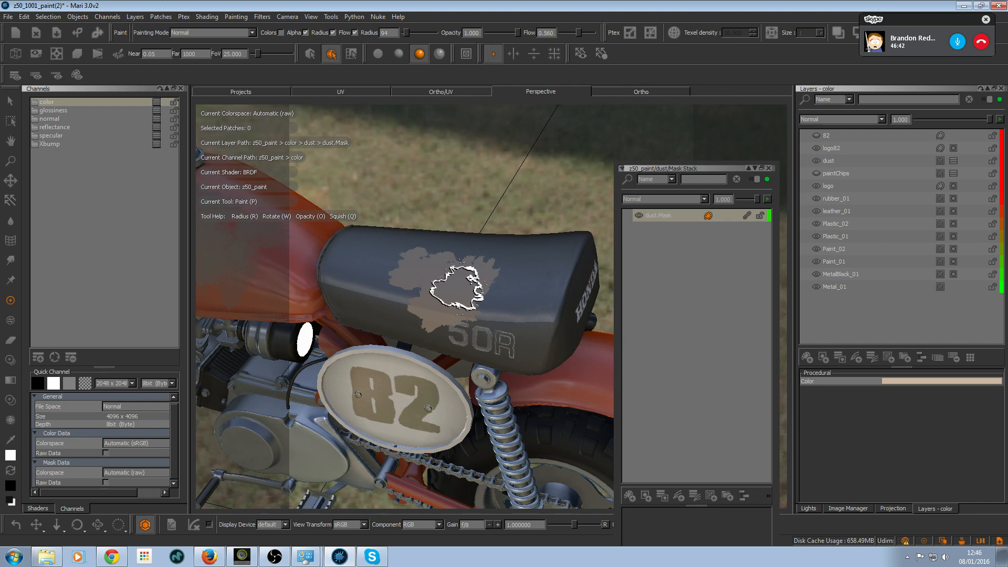
{"action": "key", "text": "ctrl+z"}
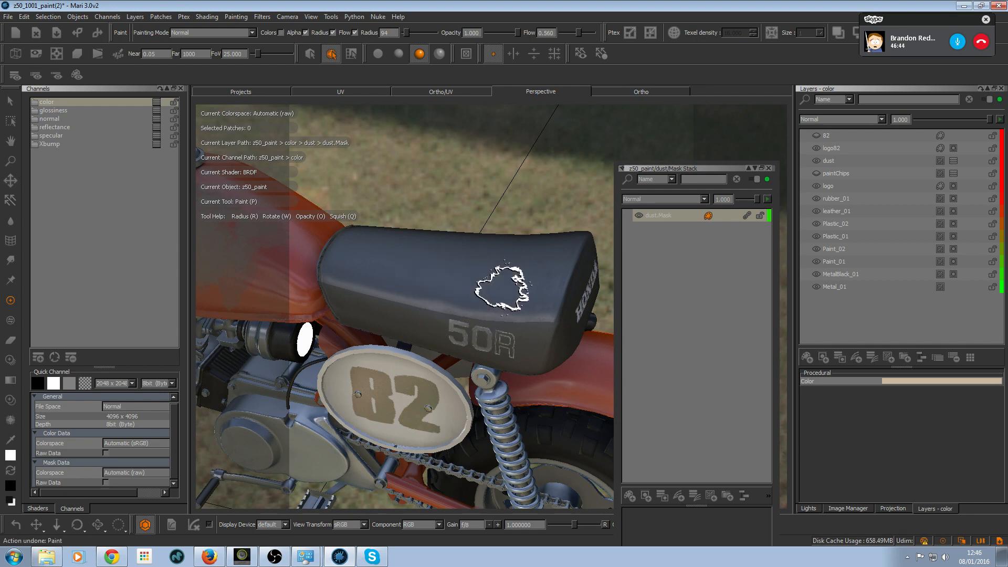
- Load dirtpatch02.bmp into the Paint Through tool and scale and position it over the fuel tank
{"action": "middle_click_drag", "start_coordinate": [482, 288], "coordinate": [530, 273], "text": "alt"}
{"action": "right_click_drag", "start_coordinate": [530, 273], "coordinate": [488, 260], "text": "alt"}
{"action": "middle_click_drag", "start_coordinate": [488, 260], "coordinate": [517, 291], "text": "alt"}
{"action": "key", "text": "i"}
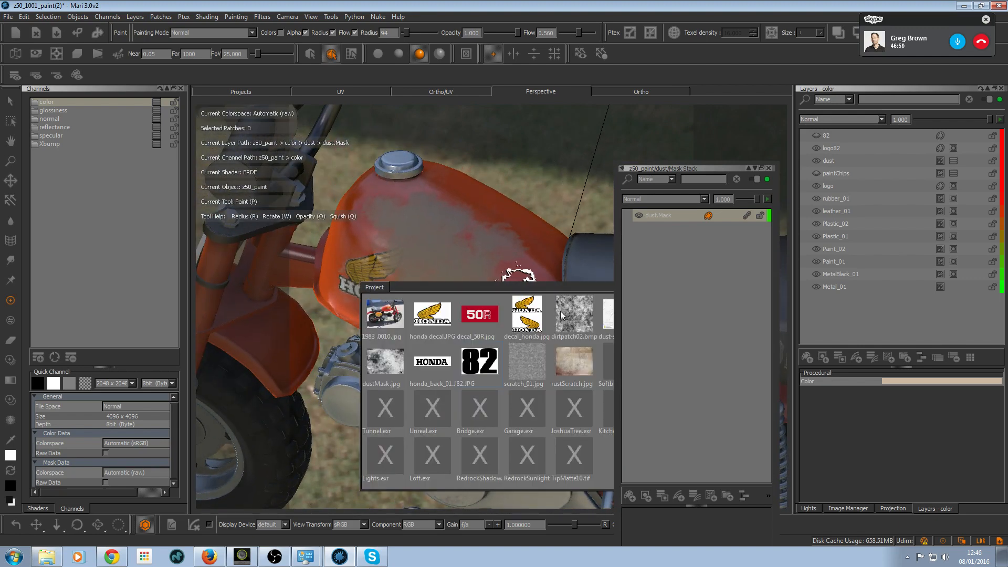
{"action": "left_click", "coordinate": [571, 318]}
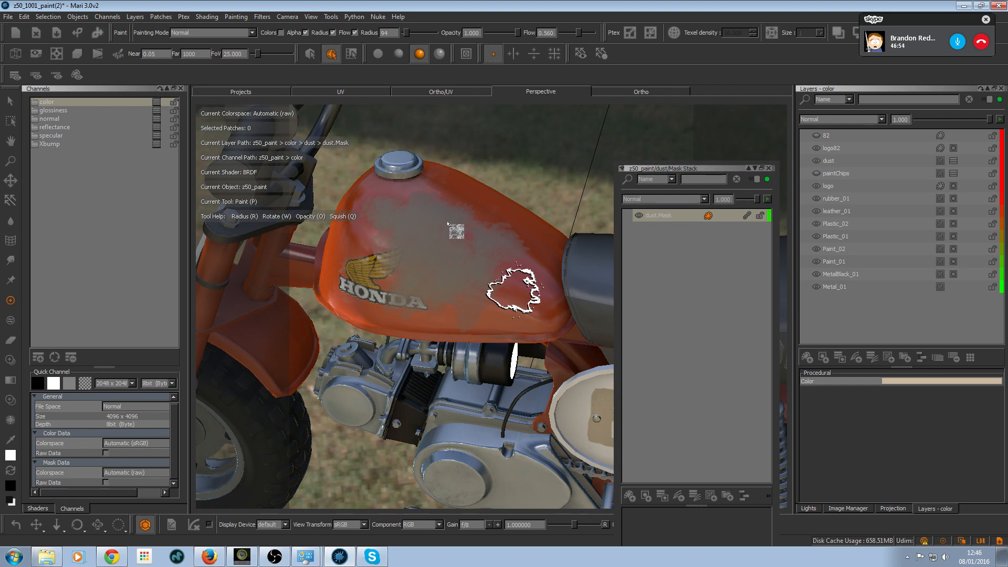
{"action": "key", "text": "u"}
{"action": "mouse_move", "coordinate": [492, 287]}
{"action": "left_mouse_down", "text": "ctrl+shift"}
{"action": "mouse_move", "coordinate": [467, 284]}
{"action": "mouse_move", "coordinate": [421, 247]}
{"action": "left_mouse_up", "text": "ctrl+shift"}
{"action": "left_click_drag", "start_coordinate": [440, 315], "coordinate": [165, 277], "text": "ctrl+shift"}
{"action": "left_click_drag", "start_coordinate": [420, 295], "coordinate": [336, 292], "text": "ctrl+shift"}
{"action": "mouse_move", "coordinate": [462, 283]}
{"action": "middle_mouse_down", "text": "alt"}
{"action": "mouse_move", "coordinate": [422, 252]}
{"action": "mouse_move", "coordinate": [499, 303]}
{"action": "middle_mouse_up", "text": "alt"}
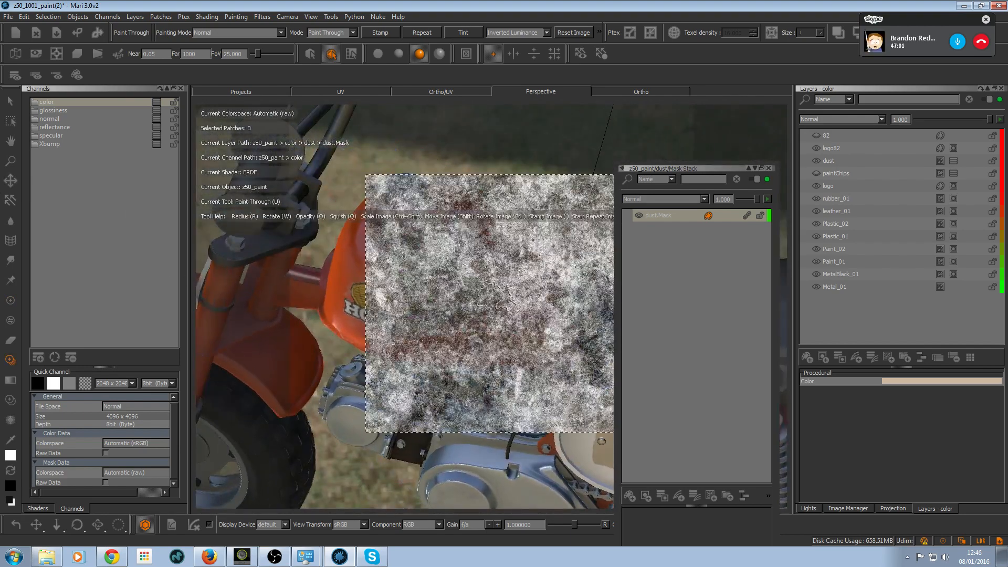
- Replace the Paint Through image with dustMask.jpg and frame the dusty side of the fuel tank beneath it
{"action": "key", "text": "i"}
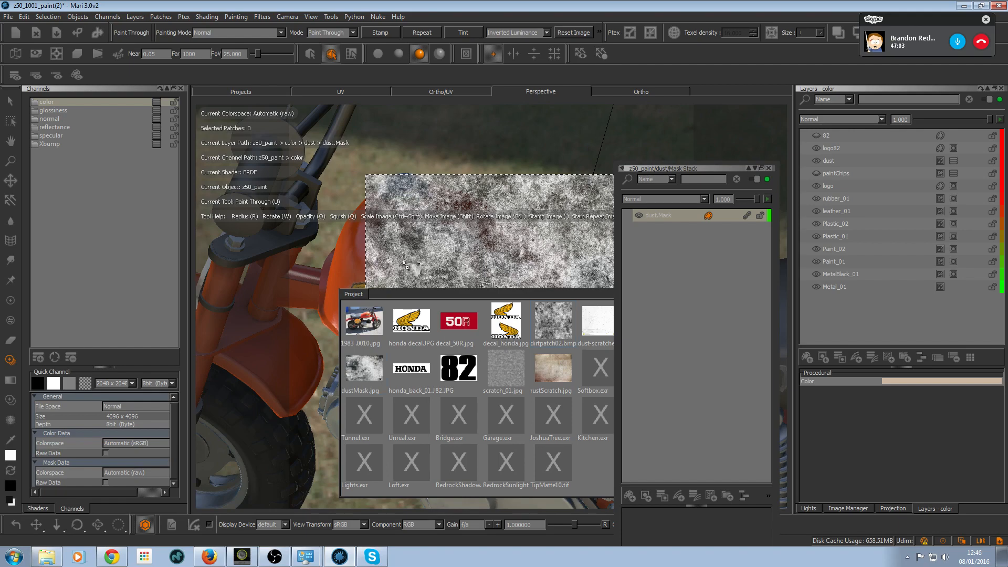
{"action": "left_click_drag", "start_coordinate": [433, 211], "coordinate": [450, 280]}
{"action": "right_click_drag", "start_coordinate": [477, 300], "coordinate": [465, 259], "text": "alt"}
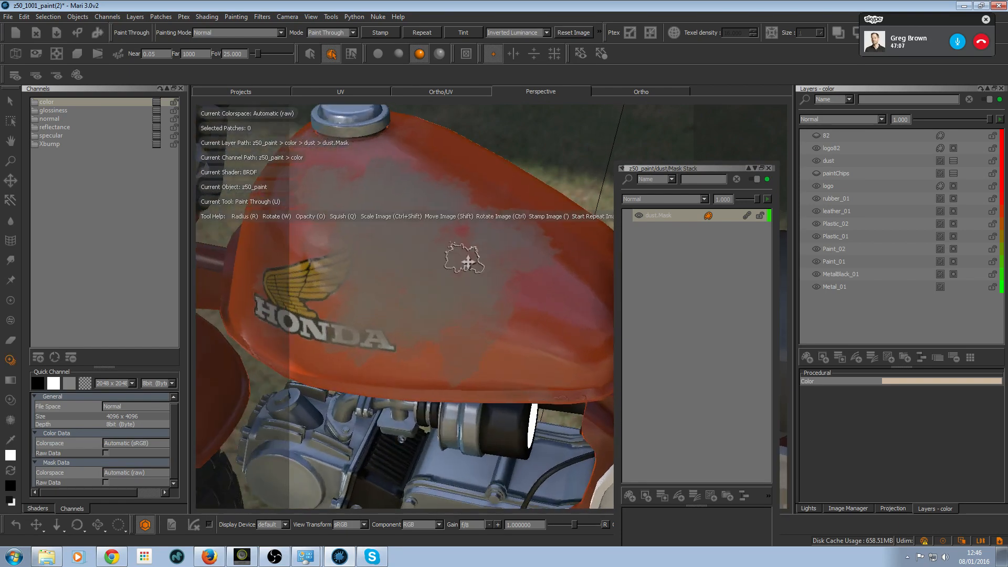
{"action": "middle_click_drag", "start_coordinate": [467, 263], "coordinate": [512, 284], "text": "alt"}
{"action": "right_click_drag", "start_coordinate": [512, 285], "coordinate": [470, 262], "text": "alt"}
{"action": "left_click_drag", "start_coordinate": [471, 262], "coordinate": [469, 253], "text": "alt"}
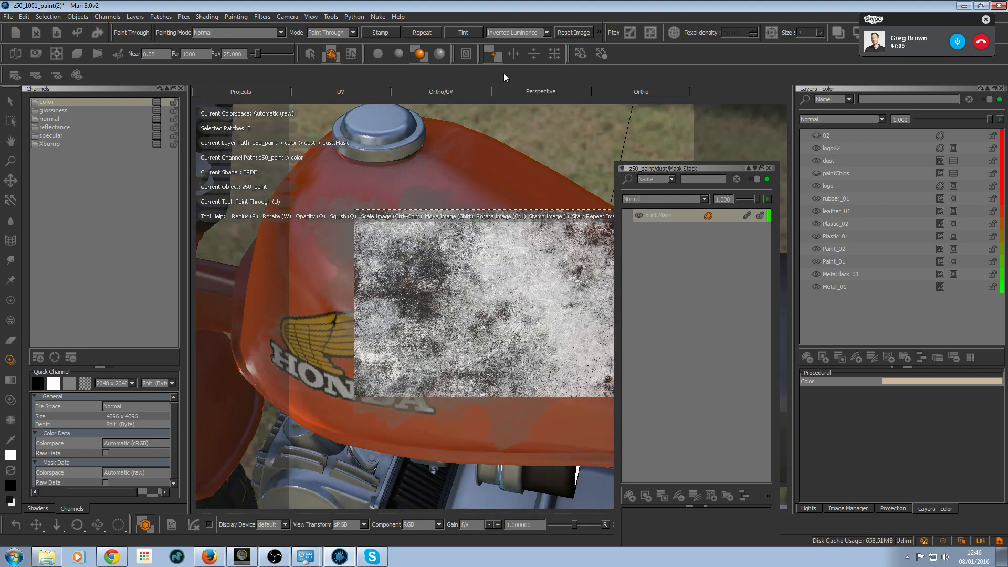
- Try painting through the image with black to break up the fuel tank's dust, and undo the last stroke
{"action": "right_click", "coordinate": [466, 286]}
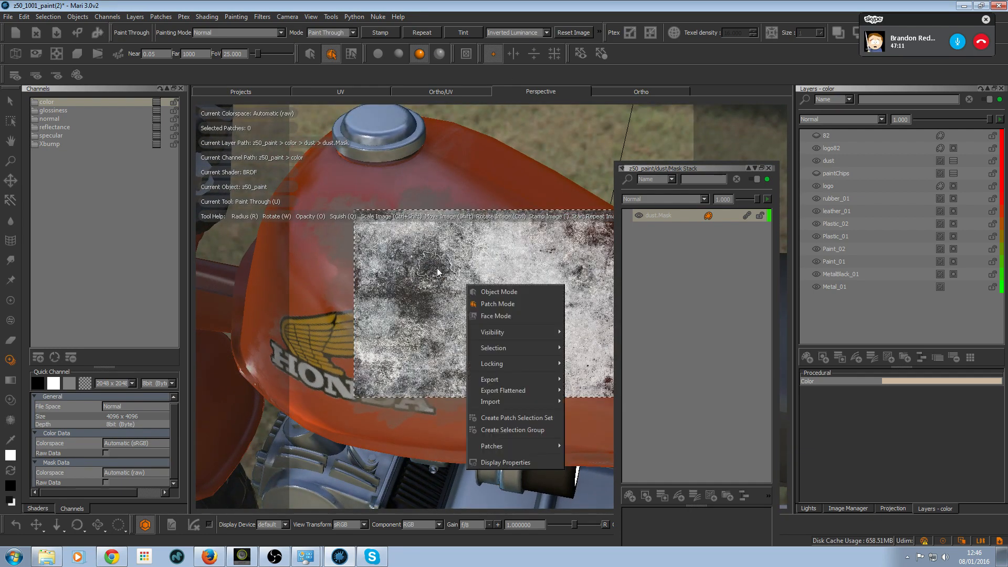
{"action": "left_click", "coordinate": [437, 269]}
{"action": "key", "text": "x"}
{"action": "left_click_drag", "start_coordinate": [456, 261], "coordinate": [444, 247]}
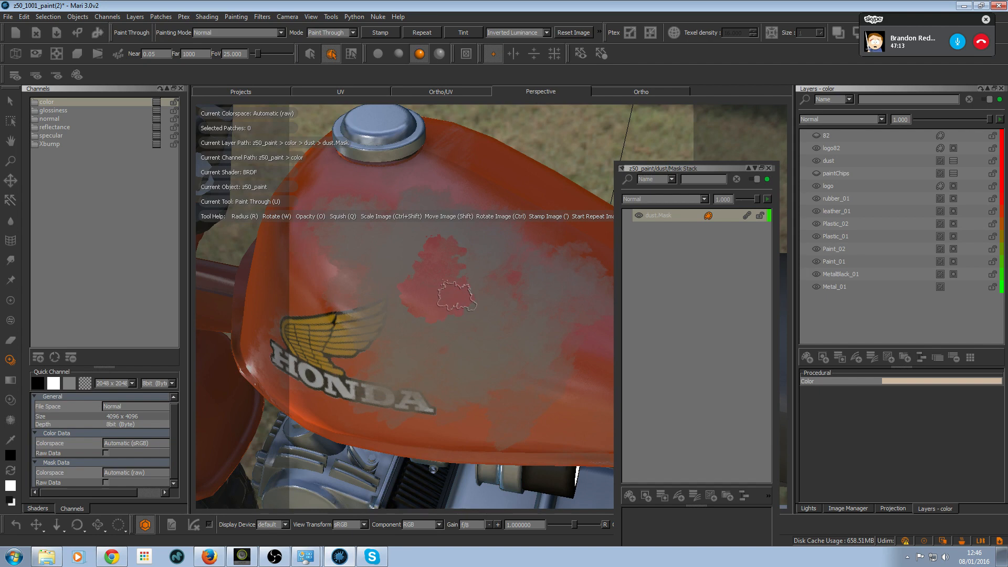
{"action": "left_click_drag", "start_coordinate": [457, 297], "coordinate": [441, 254]}
{"action": "key", "text": "ctrl+z"}
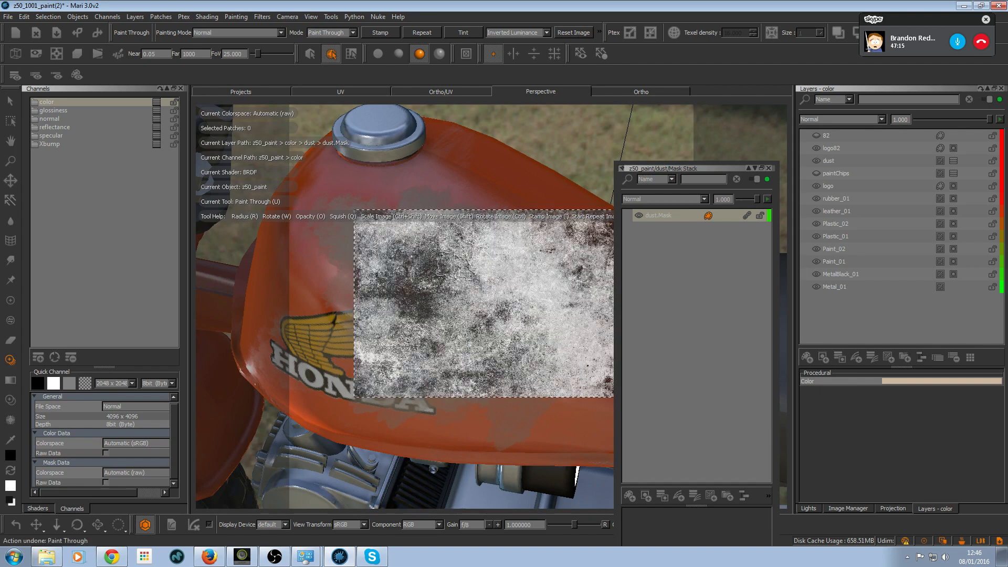
- Look through the Hard Surface and Organic brush sets and pick the organic stormCl... brush for painting
{"action": "key", "text": "i"}
{"action": "key", "text": "k"}
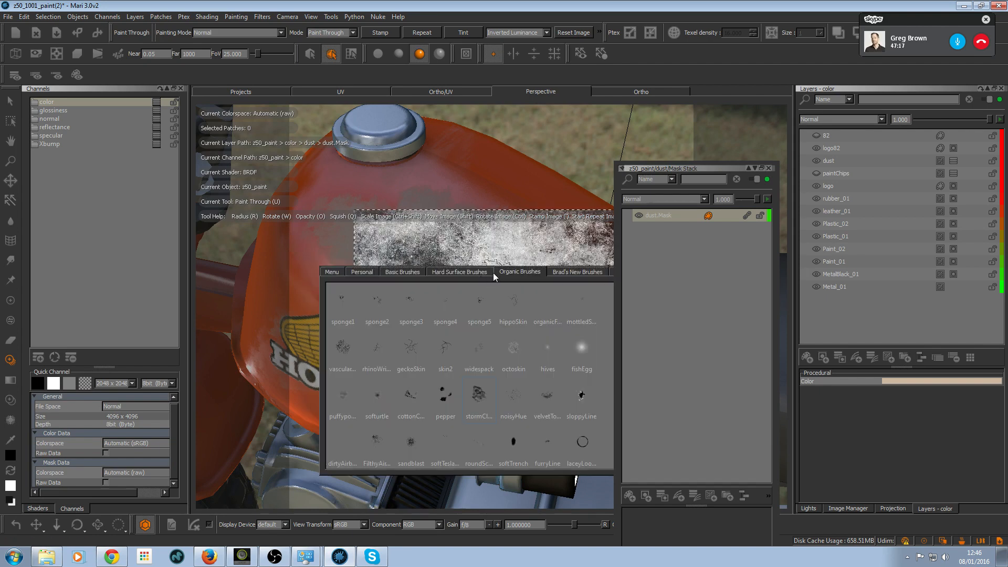
{"action": "key", "text": "k"}
{"action": "key", "text": "k"}
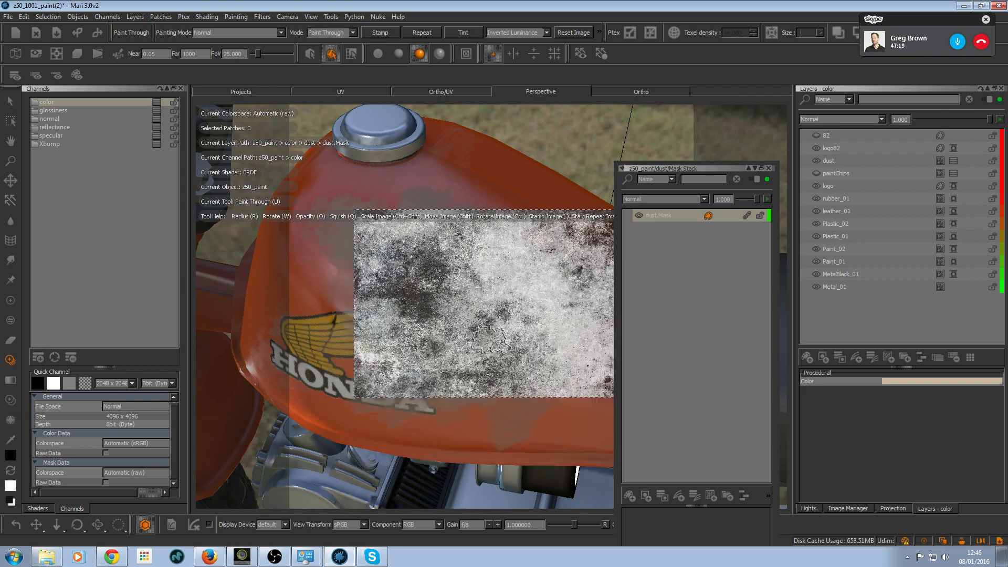
{"action": "key", "text": "k"}
{"action": "key", "text": "k"}
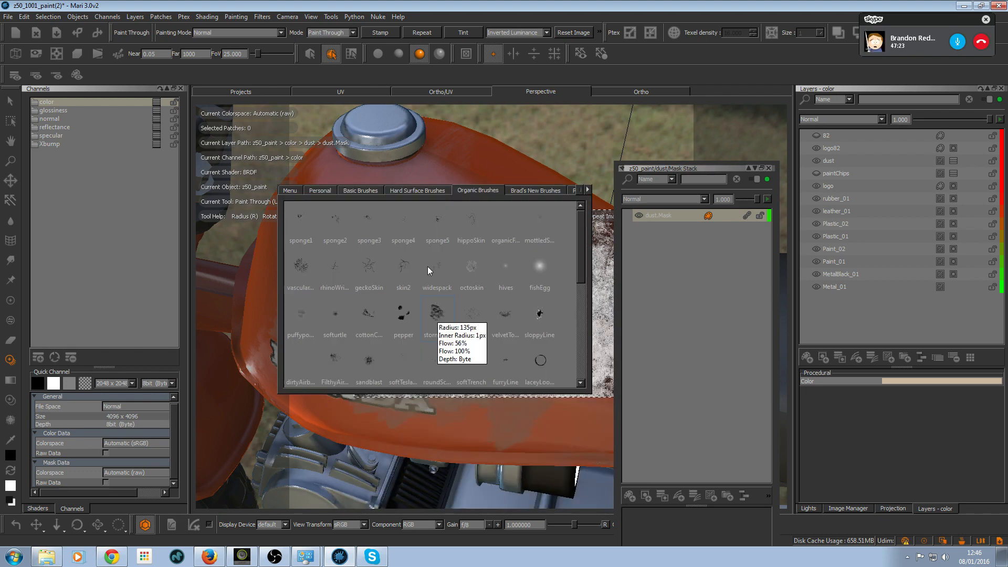
{"action": "left_click", "coordinate": [427, 193]}
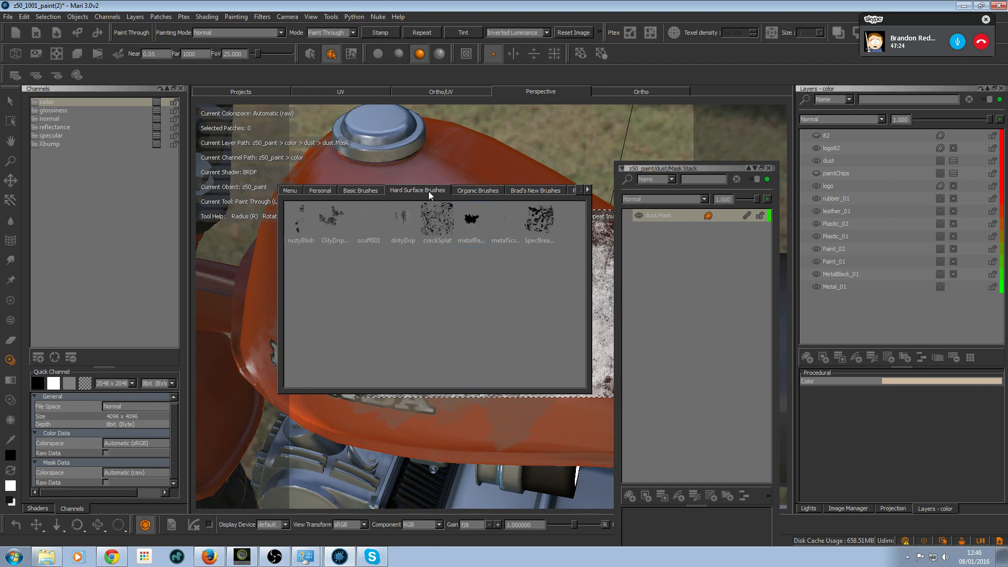
{"action": "left_click", "coordinate": [465, 222]}
{"action": "left_click", "coordinate": [470, 192]}
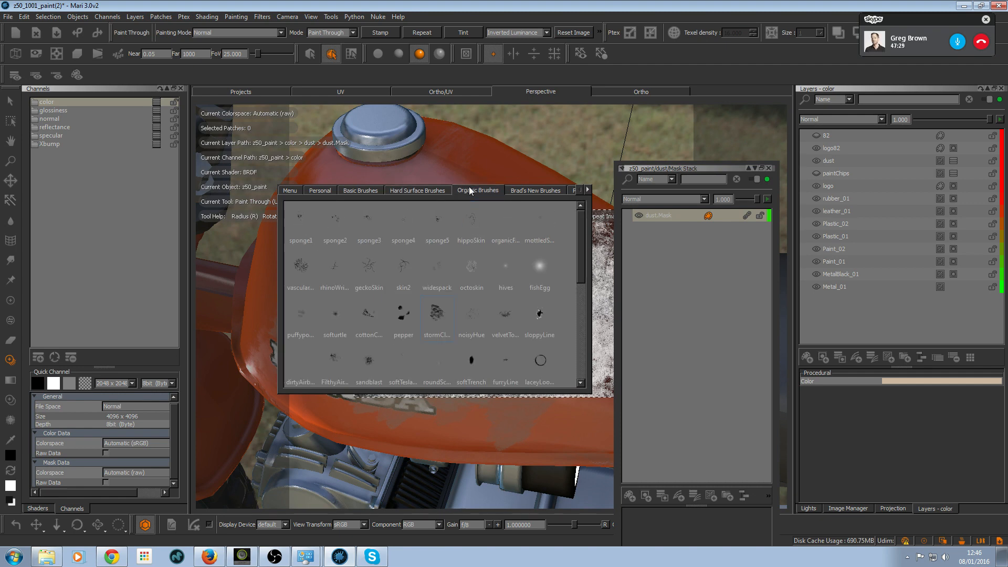
{"action": "left_click", "coordinate": [433, 313]}
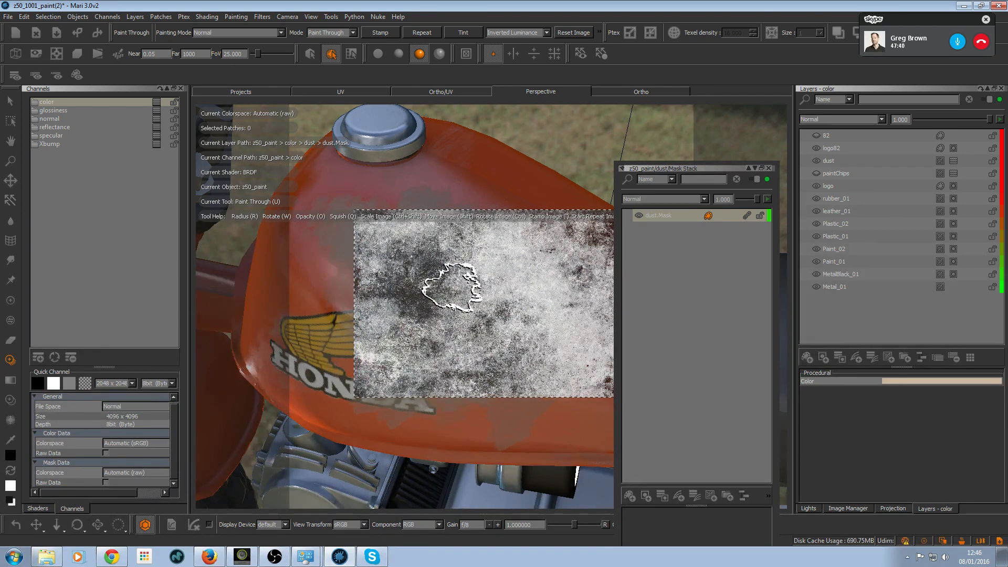
- Try painting through the image over the fuel tank's dust with the new brush, and undo the strokes
{"action": "mouse_move", "coordinate": [440, 290]}
{"action": "left_mouse_down"}
{"action": "mouse_move", "coordinate": [461, 254]}
{"action": "mouse_move", "coordinate": [464, 283]}
{"action": "left_mouse_up"}
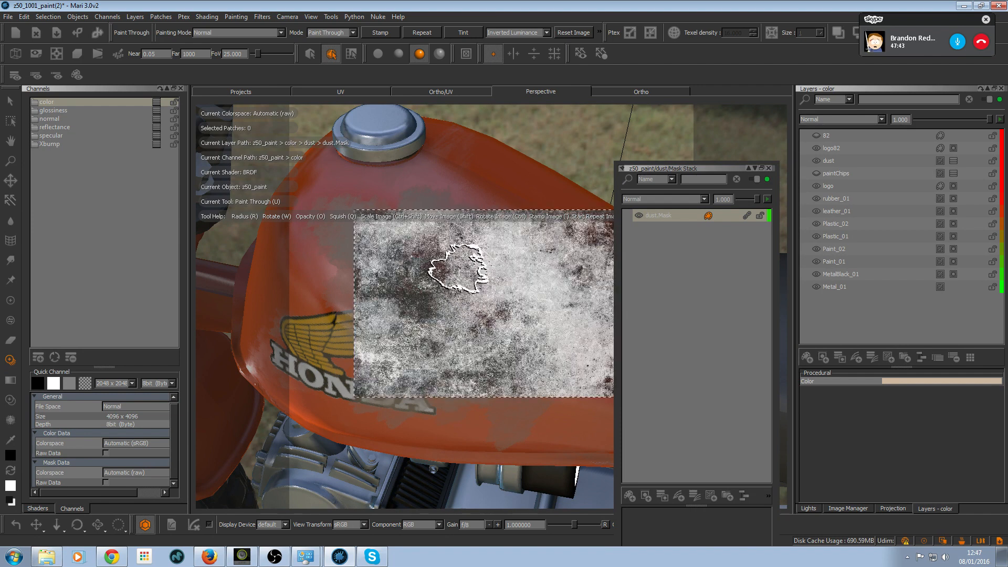
{"action": "key", "text": "ctrl+z"}
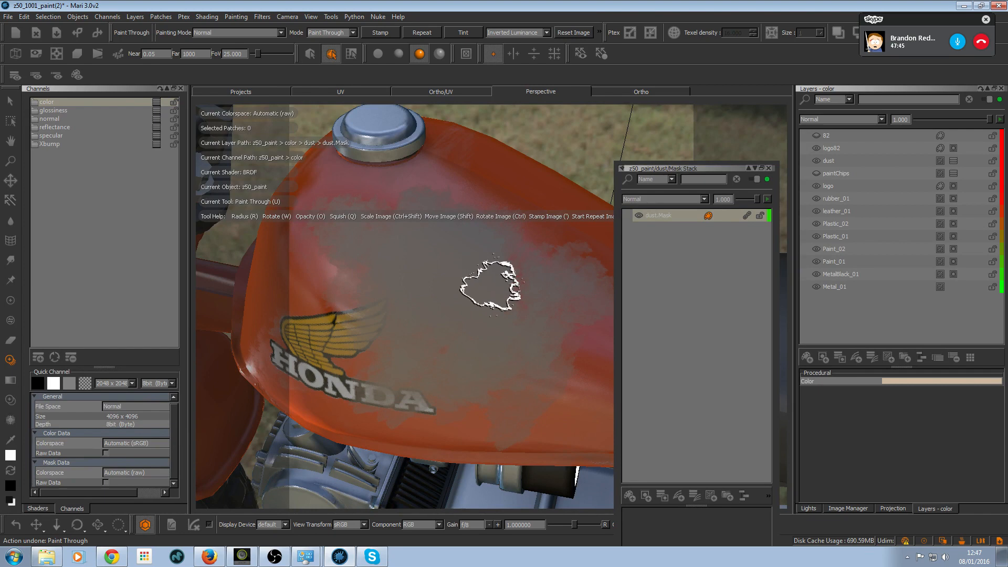
{"action": "key", "text": "ctrl+z"}
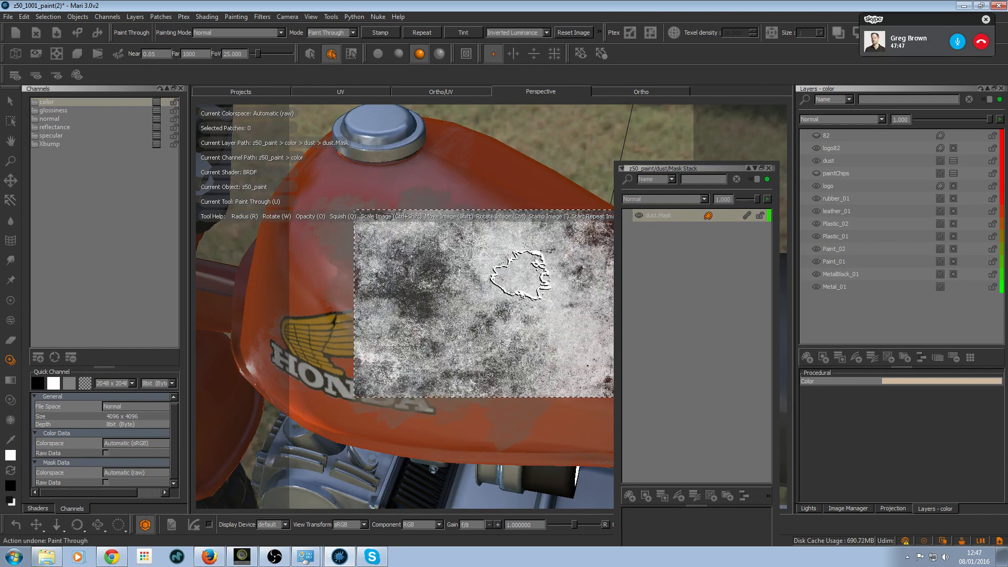
- Frame the seat above the 50R logo, try a white paint-through stroke across it, and undo the stroke
{"action": "key", "text": "semicolon"}
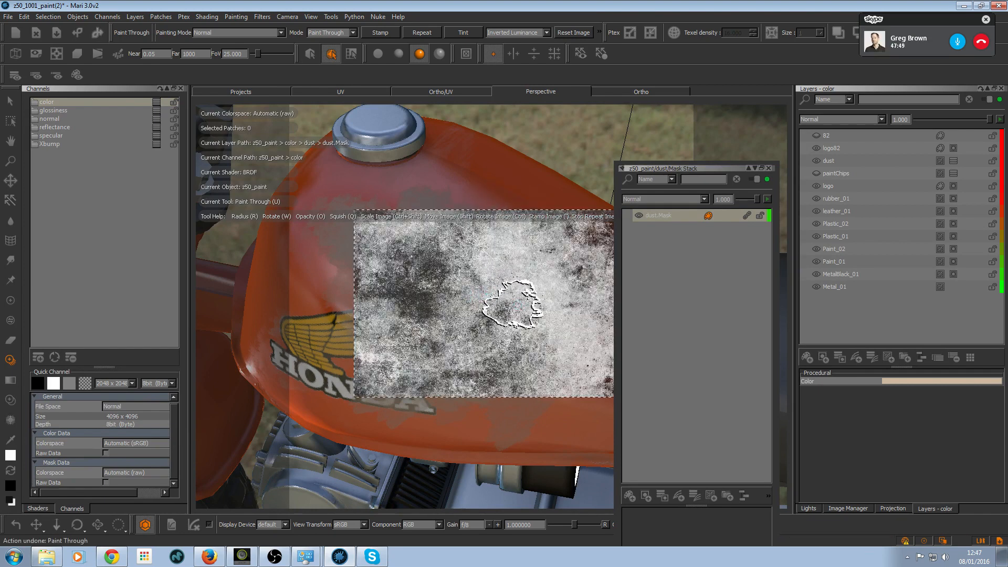
{"action": "left_click_drag", "start_coordinate": [512, 304], "coordinate": [474, 291], "text": "alt"}
{"action": "right_click", "coordinate": [474, 291]}
{"action": "right_click_drag", "start_coordinate": [474, 290], "coordinate": [439, 292], "text": "alt"}
{"action": "left_click_drag", "start_coordinate": [439, 293], "coordinate": [443, 288], "text": "alt"}
{"action": "mouse_move", "coordinate": [443, 288]}
{"action": "middle_mouse_down", "text": "alt"}
{"action": "mouse_move", "coordinate": [476, 219]}
{"action": "mouse_move", "coordinate": [436, 263]}
{"action": "middle_mouse_up", "text": "alt"}
{"action": "left_click_drag", "start_coordinate": [436, 263], "coordinate": [412, 304], "text": "alt"}
{"action": "middle_click_drag", "start_coordinate": [412, 304], "coordinate": [346, 281], "text": "alt"}
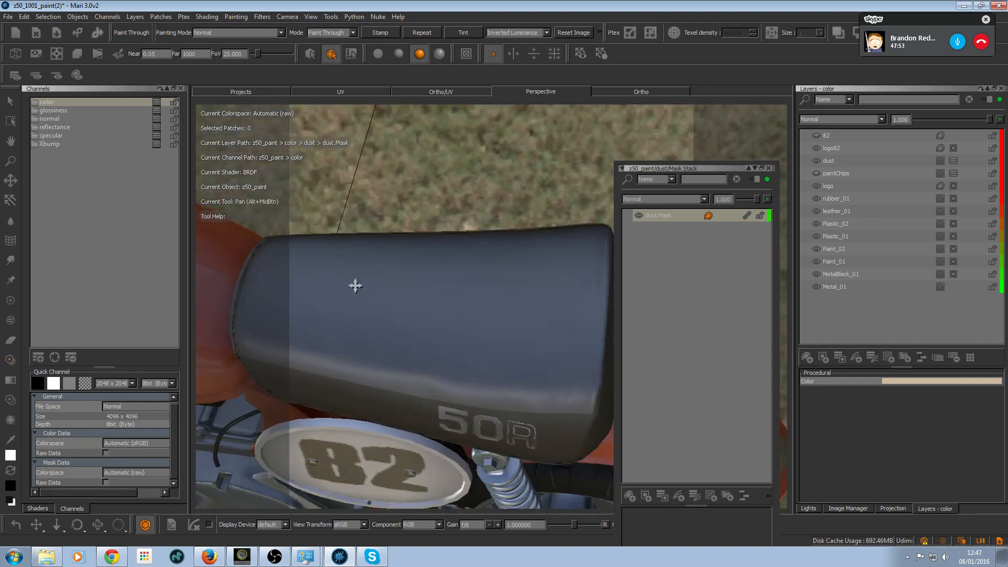
{"action": "mouse_move", "coordinate": [424, 300]}
{"action": "left_mouse_down"}
{"action": "mouse_move", "coordinate": [486, 323]}
{"action": "mouse_move", "coordinate": [495, 341]}
{"action": "left_mouse_up"}
{"action": "key", "text": "ctrl+z"}
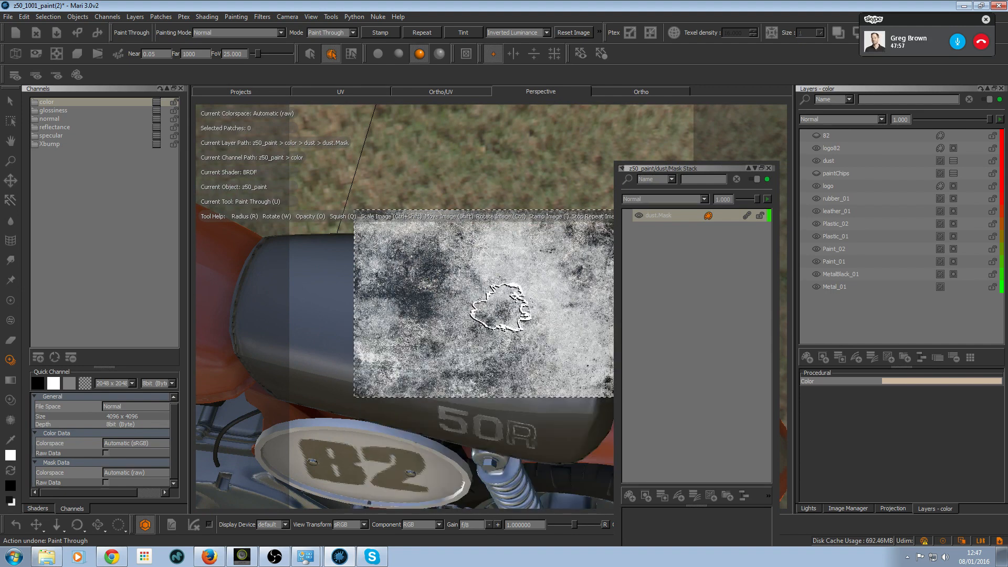
- Swap the paint colour to black, reselect dust.Mask, and try painting through the image on the seat
{"action": "key", "text": "x"}
{"action": "mouse_move", "coordinate": [497, 292]}
{"action": "left_mouse_down"}
{"action": "mouse_move", "coordinate": [485, 302]}
{"action": "mouse_move", "coordinate": [457, 298]}
{"action": "mouse_move", "coordinate": [464, 293]}
{"action": "left_mouse_up"}
{"action": "left_click", "coordinate": [663, 218]}
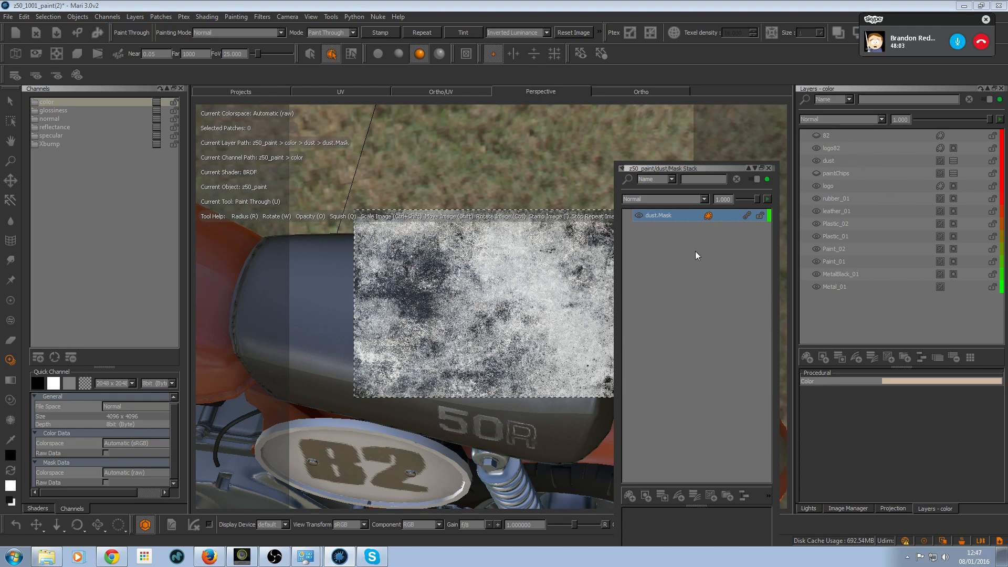
{"action": "left_click_drag", "start_coordinate": [448, 312], "coordinate": [504, 294]}
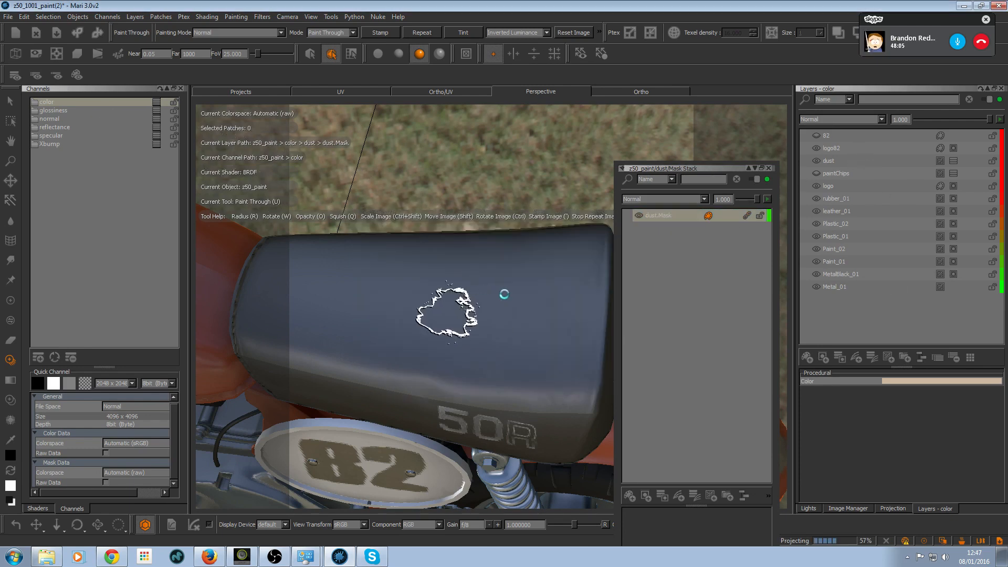
- Close the dust mask stack, turn off the Backface Mask in the projection settings, and show the light settings
{"action": "right_click_drag", "start_coordinate": [487, 291], "coordinate": [347, 288], "text": "alt"}
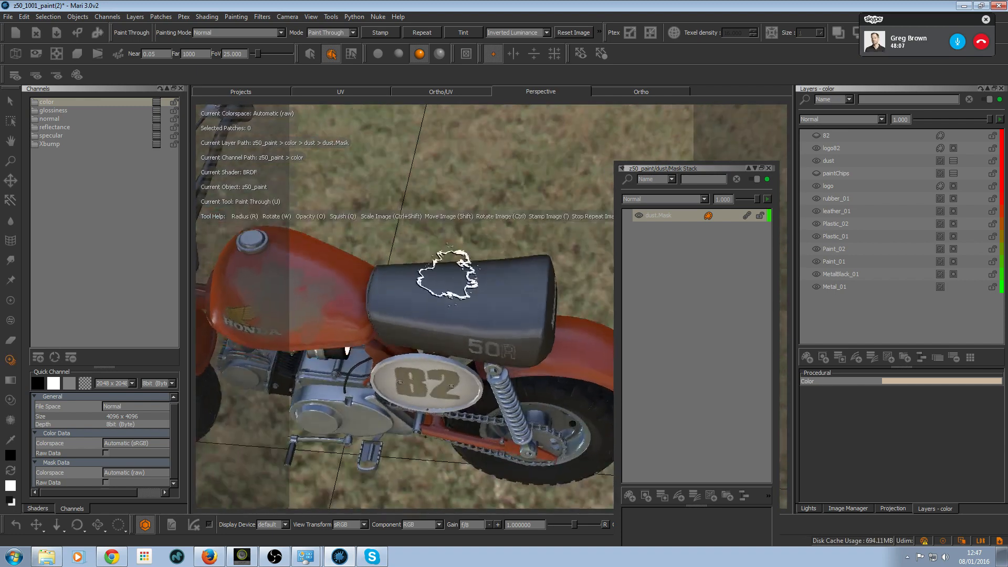
{"action": "middle_click_drag", "start_coordinate": [450, 275], "coordinate": [541, 221], "text": "alt"}
{"action": "middle_click_drag", "start_coordinate": [453, 226], "coordinate": [509, 270], "text": "alt"}
{"action": "right_click_drag", "start_coordinate": [509, 270], "coordinate": [515, 254], "text": "alt"}
{"action": "left_click_drag", "start_coordinate": [515, 254], "coordinate": [517, 223], "text": "alt"}
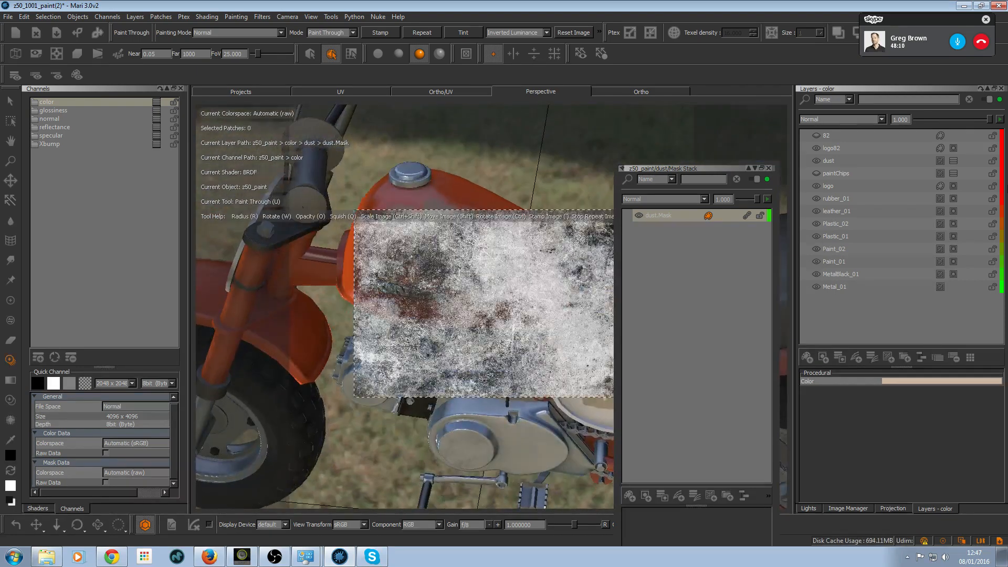
{"action": "left_click", "coordinate": [670, 218]}
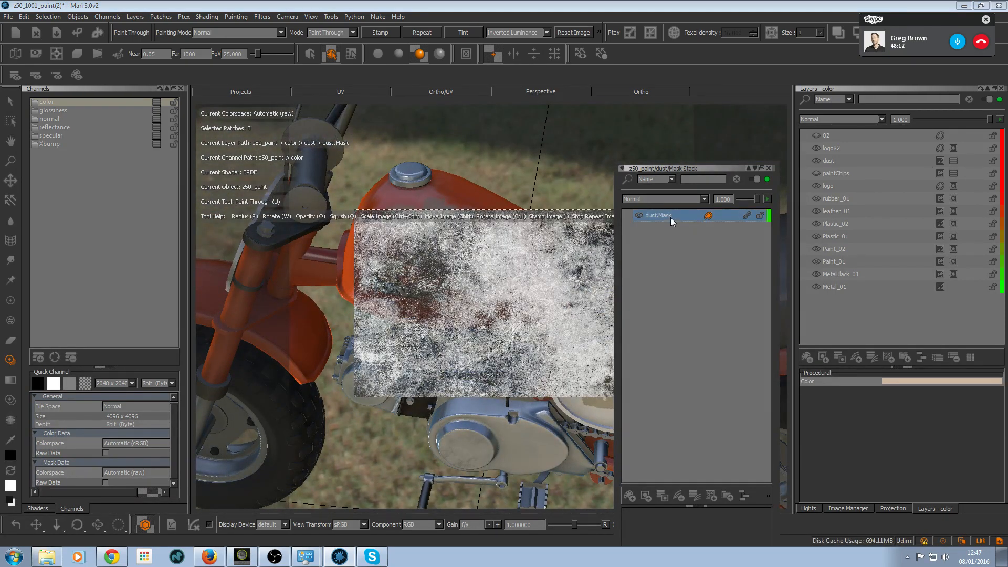
{"action": "left_click", "coordinate": [768, 168]}
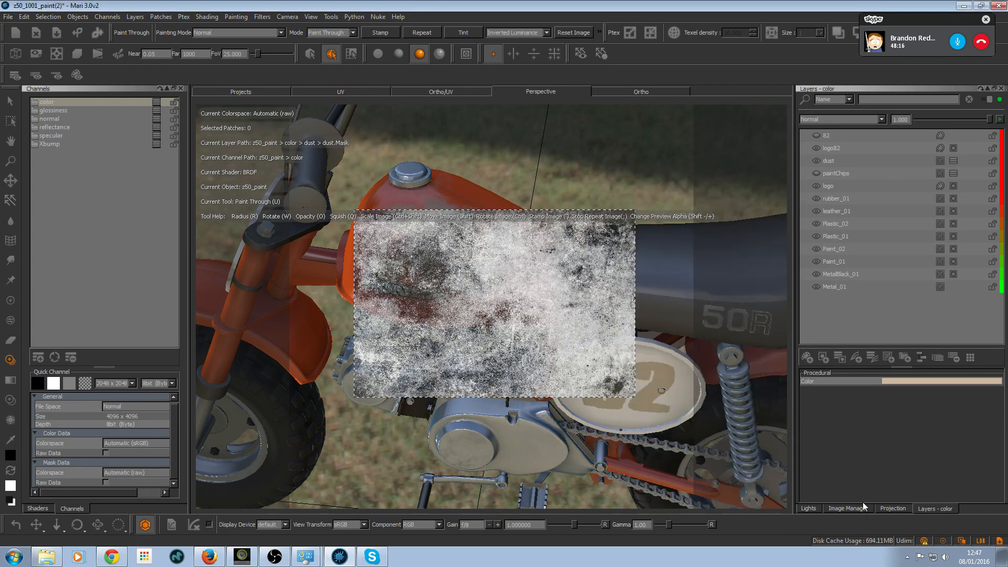
{"action": "left_click", "coordinate": [891, 508]}
{"action": "left_click", "coordinate": [980, 288]}
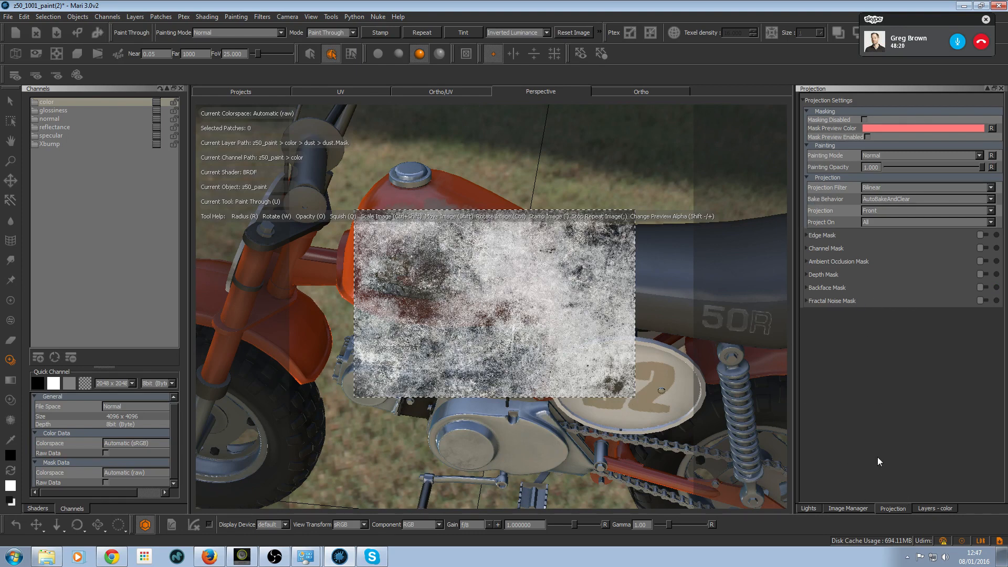
{"action": "left_click", "coordinate": [809, 509]}
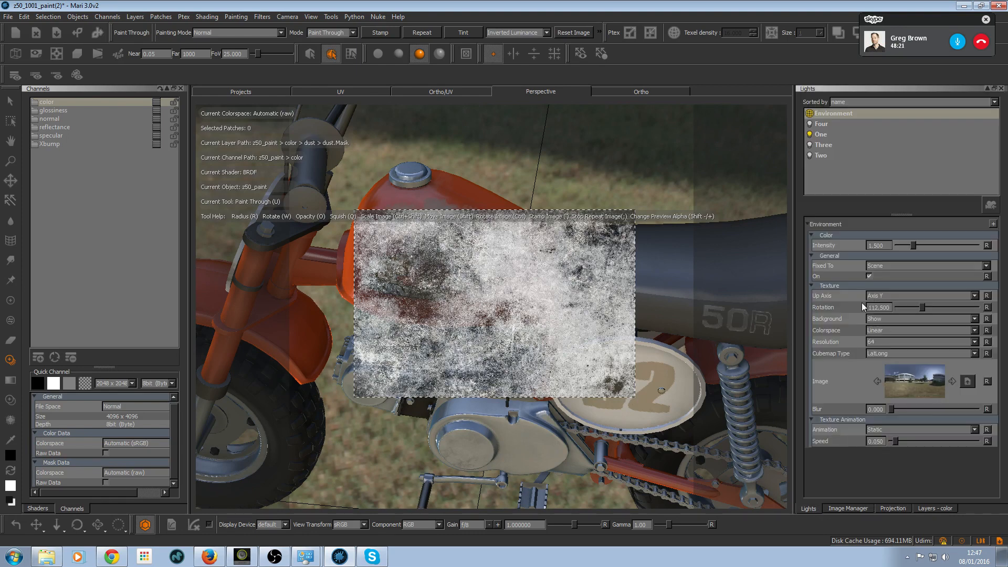
- Reframe the seat, then reopen the dust layer's mask stack and select dust.Mask as the paint target
{"action": "mouse_move", "coordinate": [512, 338]}
{"action": "right_mouse_down", "text": "alt"}
{"action": "mouse_move", "coordinate": [546, 331]}
{"action": "mouse_move", "coordinate": [546, 307]}
{"action": "right_mouse_up", "text": "alt"}
{"action": "middle_click_drag", "start_coordinate": [481, 305], "coordinate": [398, 322], "text": "alt"}
{"action": "middle_click_drag", "start_coordinate": [551, 278], "coordinate": [401, 309], "text": "alt"}
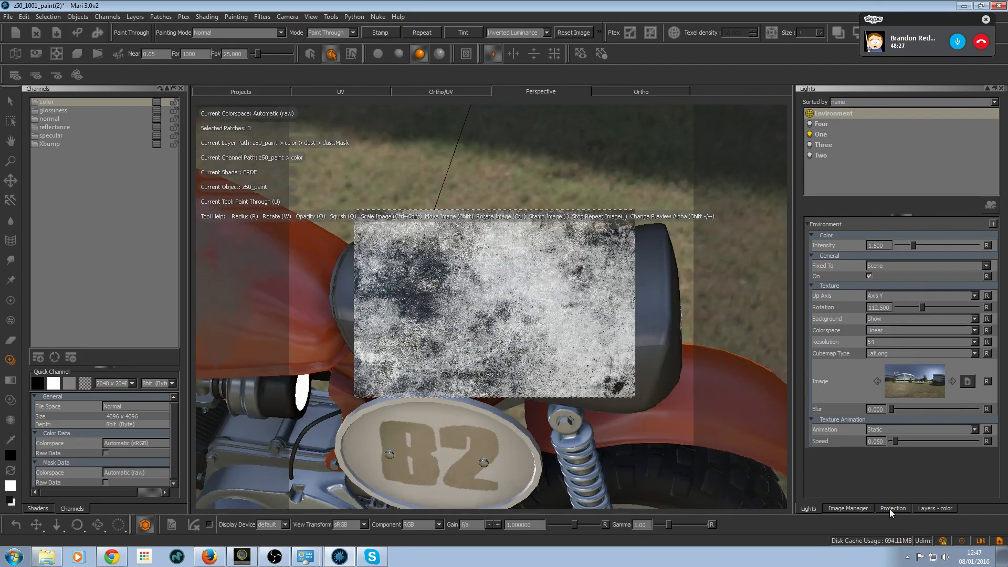
{"action": "left_click", "coordinate": [926, 508]}
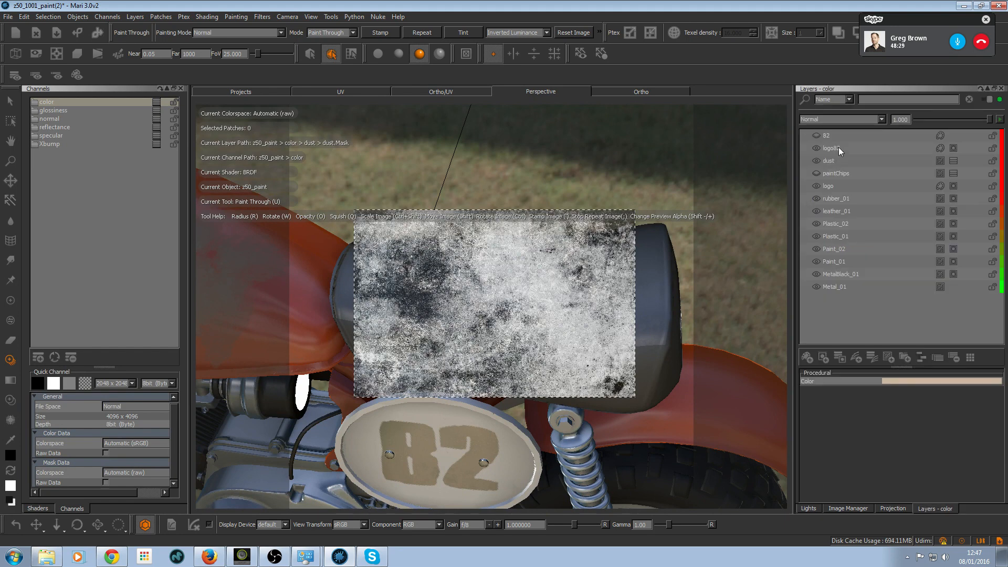
{"action": "left_click", "coordinate": [845, 160]}
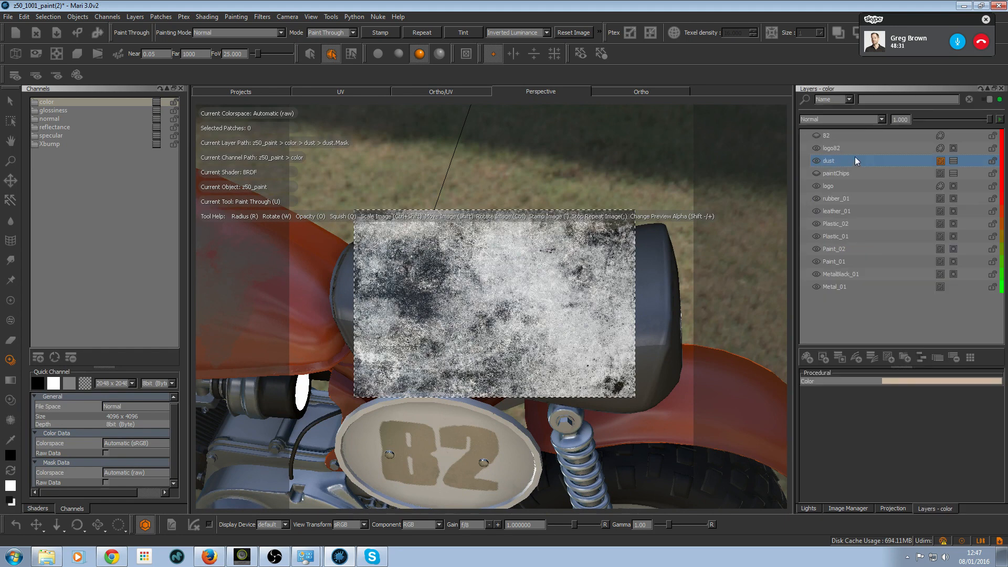
{"action": "left_click", "coordinate": [954, 160], "text": "shift"}
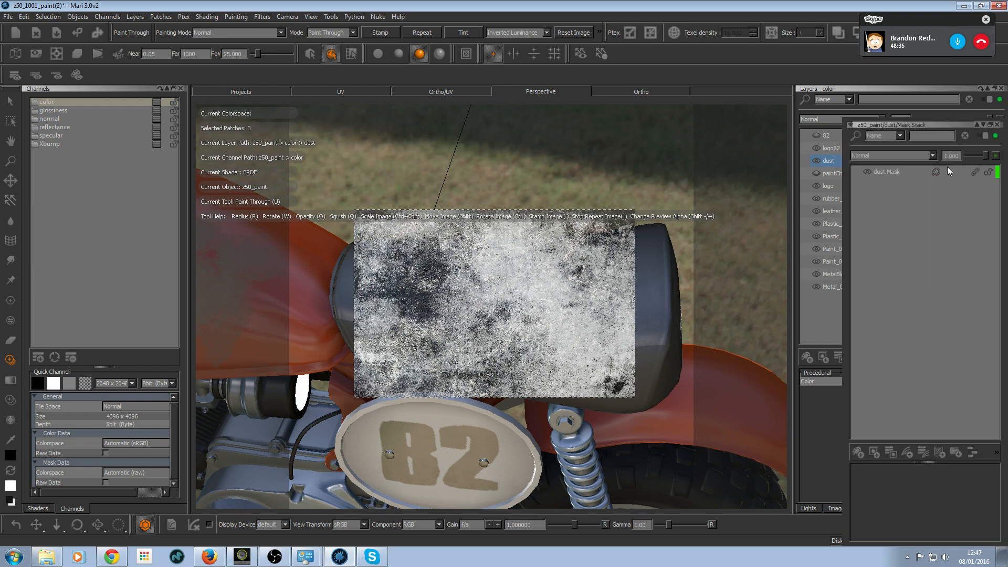
{"action": "left_click", "coordinate": [912, 171]}
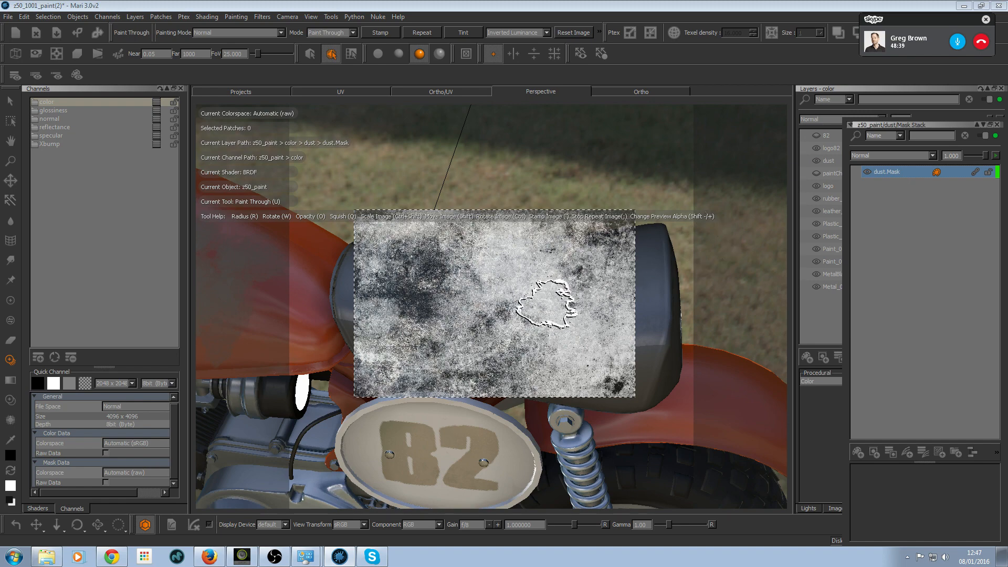
- Enlarge the Paint Through image to cover the whole seat and paint white dust through it across the seat's upper side
{"action": "scroll", "coordinate": [546, 302], "scroll_direction": "up", "scroll_amount": 3}
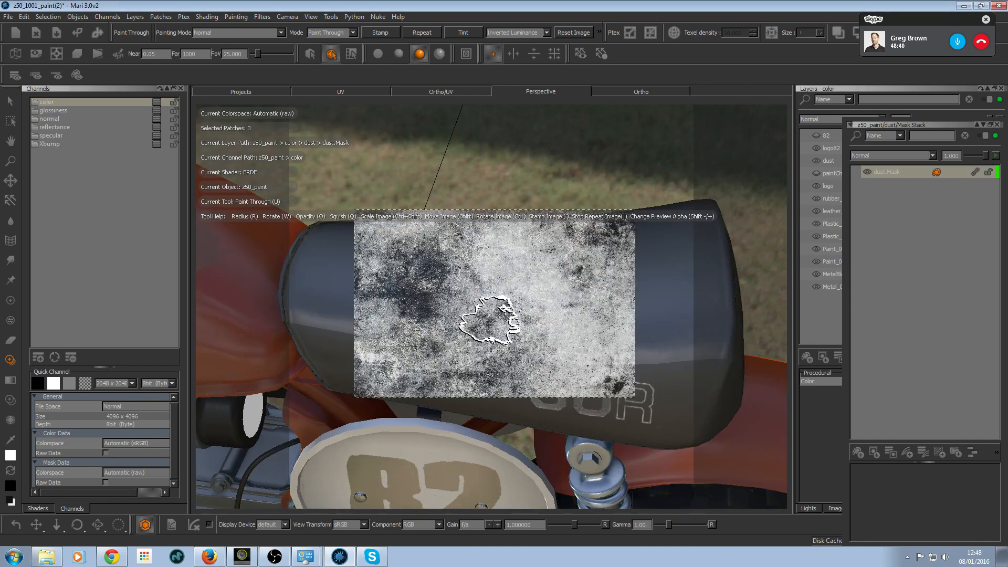
{"action": "mouse_move", "coordinate": [490, 320]}
{"action": "left_mouse_down"}
{"action": "mouse_move", "coordinate": [486, 299]}
{"action": "mouse_move", "coordinate": [541, 272]}
{"action": "mouse_move", "coordinate": [493, 292]}
{"action": "mouse_move", "coordinate": [409, 302]}
{"action": "mouse_move", "coordinate": [525, 285]}
{"action": "mouse_move", "coordinate": [611, 340]}
{"action": "mouse_move", "coordinate": [601, 335]}
{"action": "mouse_move", "coordinate": [745, 340]}
{"action": "left_mouse_up"}
{"action": "left_click_drag", "start_coordinate": [580, 322], "coordinate": [600, 351], "text": "shift"}
{"action": "mouse_move", "coordinate": [517, 349]}
{"action": "left_mouse_down"}
{"action": "mouse_move", "coordinate": [427, 345]}
{"action": "mouse_move", "coordinate": [449, 367]}
{"action": "left_mouse_up"}
{"action": "left_click_drag", "start_coordinate": [582, 355], "coordinate": [622, 349]}
{"action": "mouse_move", "coordinate": [643, 309]}
{"action": "left_mouse_down"}
{"action": "mouse_move", "coordinate": [636, 266]}
{"action": "mouse_move", "coordinate": [652, 309]}
{"action": "left_mouse_up"}
{"action": "mouse_move", "coordinate": [386, 286]}
{"action": "left_mouse_down"}
{"action": "mouse_move", "coordinate": [367, 312]}
{"action": "mouse_move", "coordinate": [374, 318]}
{"action": "left_mouse_up"}
{"action": "left_click_drag", "start_coordinate": [376, 323], "coordinate": [389, 337]}
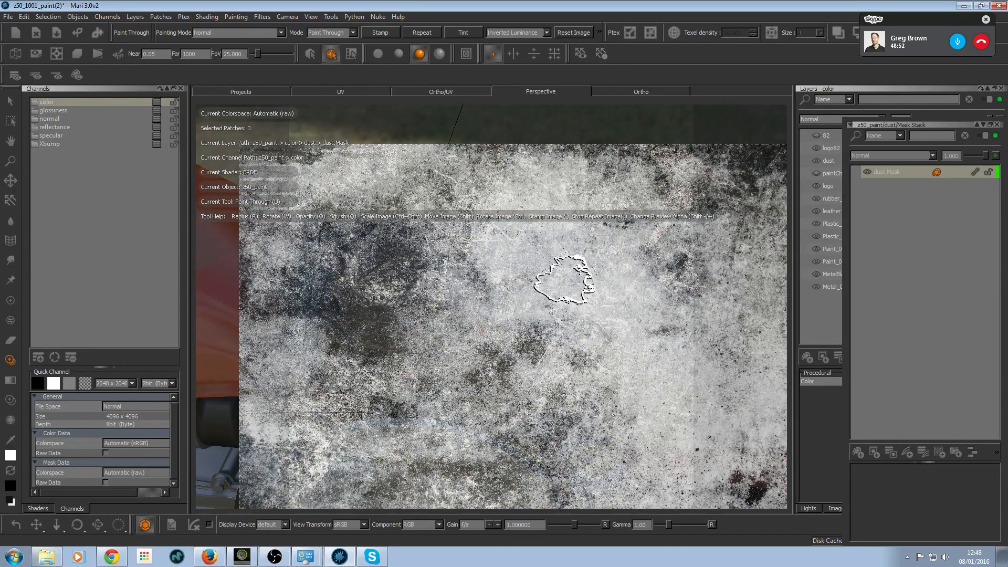
- Soften the seat's dust patch with the Eraser at 0.802 opacity, using radii of 224 and 140
{"action": "key", "text": "e"}
{"action": "mouse_move", "coordinate": [550, 310]}
{"action": "left_mouse_down"}
{"action": "mouse_move", "coordinate": [650, 312]}
{"action": "mouse_move", "coordinate": [588, 323]}
{"action": "left_mouse_up"}
{"action": "key", "text": "o"}
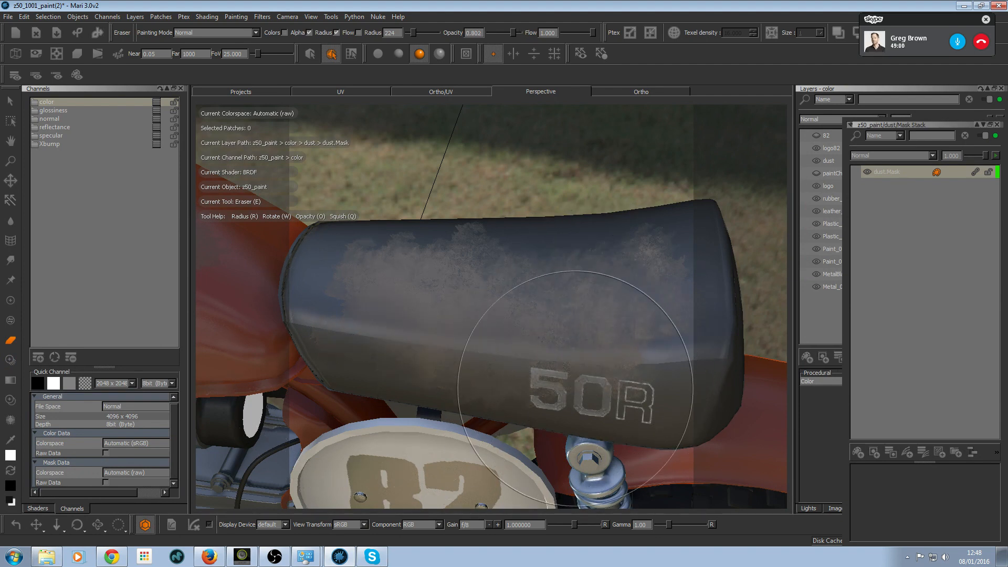
{"action": "mouse_move", "coordinate": [662, 240]}
{"action": "left_mouse_down"}
{"action": "mouse_move", "coordinate": [439, 225]}
{"action": "mouse_move", "coordinate": [341, 262]}
{"action": "mouse_move", "coordinate": [336, 283]}
{"action": "left_mouse_up"}
{"action": "key", "text": "r"}
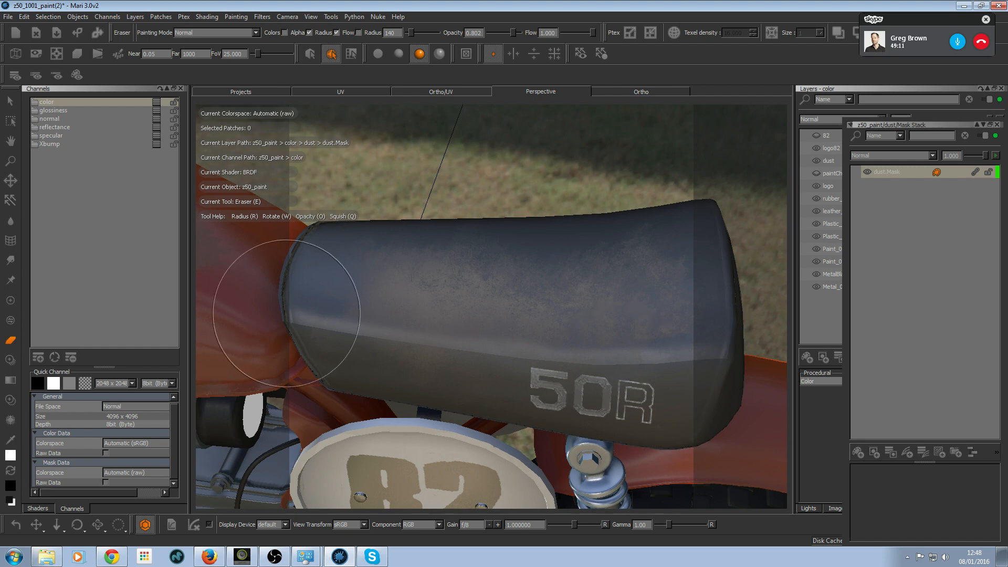
- Frame the dusty side of the fuel tank and load dustMask.jpg into the Paint Through tool
{"action": "left_click", "coordinate": [10, 181]}
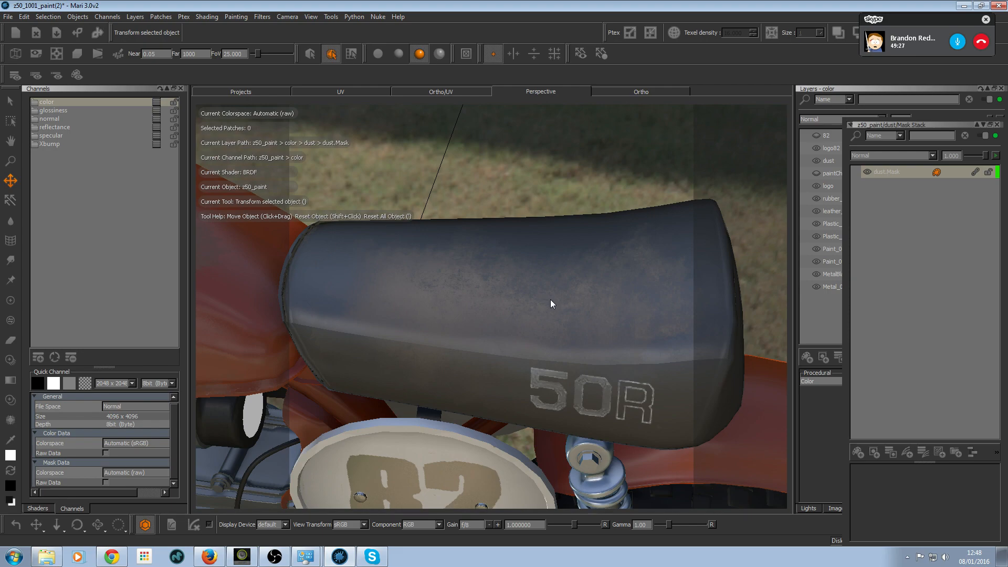
{"action": "right_click_drag", "start_coordinate": [550, 299], "coordinate": [411, 276], "text": "alt"}
{"action": "left_click_drag", "start_coordinate": [412, 277], "coordinate": [490, 294], "text": "alt"}
{"action": "middle_click_drag", "start_coordinate": [491, 294], "coordinate": [546, 269], "text": "alt"}
{"action": "left_click_drag", "start_coordinate": [546, 269], "coordinate": [530, 285], "text": "alt"}
{"action": "middle_click_drag", "start_coordinate": [529, 284], "coordinate": [511, 310], "text": "alt"}
{"action": "right_click_drag", "start_coordinate": [511, 310], "coordinate": [554, 308], "text": "alt"}
{"action": "mouse_move", "coordinate": [553, 308]}
{"action": "left_mouse_down", "text": "alt"}
{"action": "mouse_move", "coordinate": [574, 297]}
{"action": "mouse_move", "coordinate": [546, 294]}
{"action": "left_mouse_up", "text": "alt"}
{"action": "middle_click_drag", "start_coordinate": [545, 294], "coordinate": [592, 280], "text": "alt"}
{"action": "left_click_drag", "start_coordinate": [591, 281], "coordinate": [554, 307], "text": "alt"}
{"action": "middle_click_drag", "start_coordinate": [497, 316], "coordinate": [520, 333], "text": "alt"}
{"action": "right_click_drag", "start_coordinate": [520, 332], "coordinate": [590, 323], "text": "alt"}
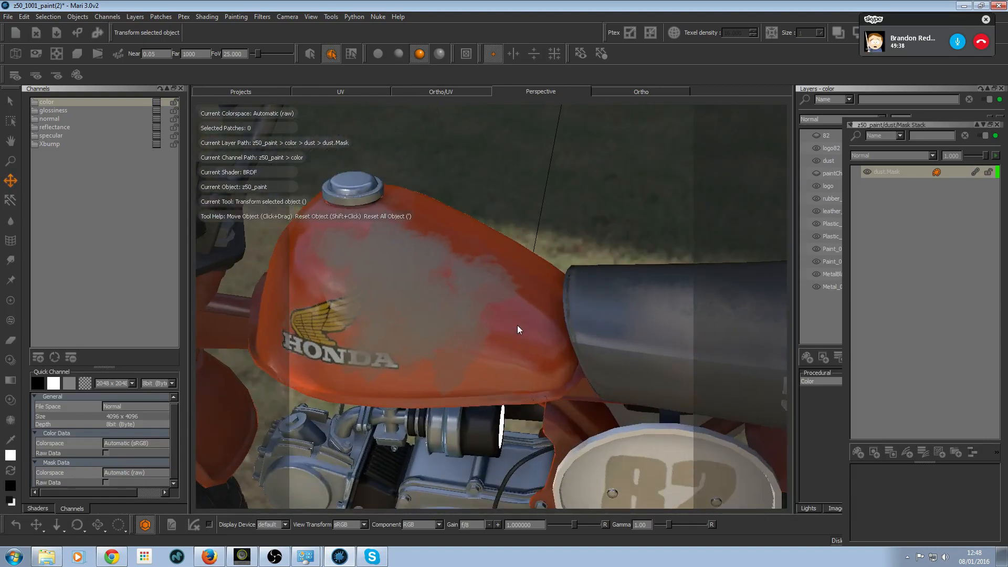
{"action": "key", "text": "i"}
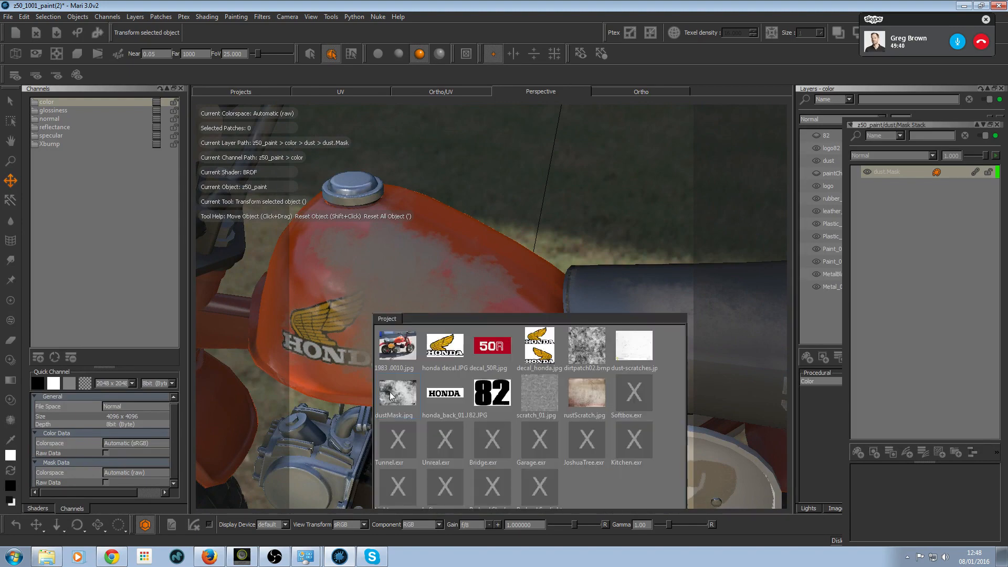
{"action": "left_click_drag", "start_coordinate": [378, 260], "coordinate": [378, 260]}
- Swap the paint colour to black, try painting through dustMask.jpg on the fuel tank, and undo the stroke
{"action": "left_click_drag", "start_coordinate": [427, 294], "coordinate": [413, 292]}
{"action": "key", "text": "x"}
{"action": "left_click_drag", "start_coordinate": [415, 296], "coordinate": [422, 277]}
{"action": "key", "text": "ctrl+z"}
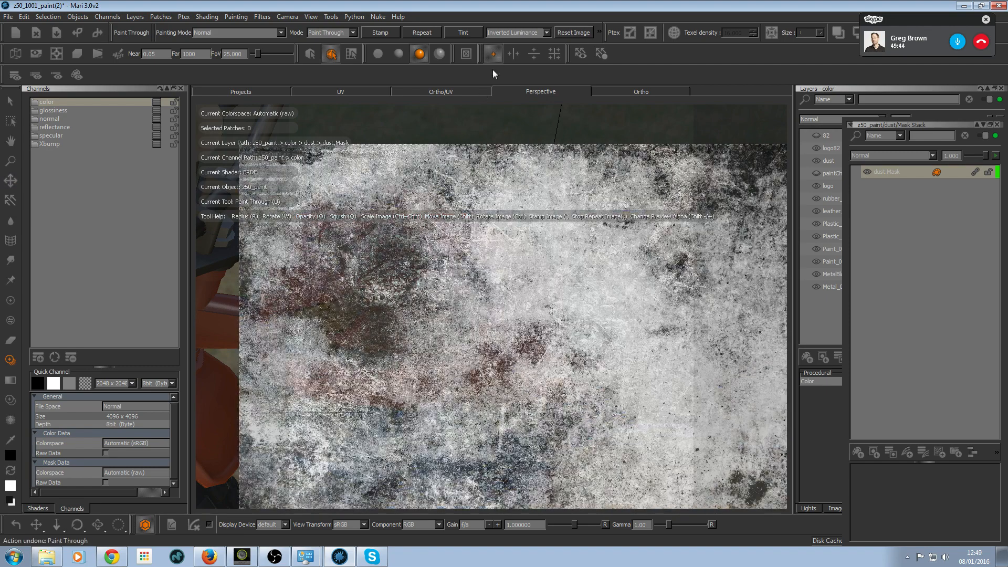
- Set the Paint Through masking to Luminance and paint black through the image to break up the fuel tank's dust
{"action": "left_click", "coordinate": [502, 35]}
{"action": "left_click", "coordinate": [500, 20]}
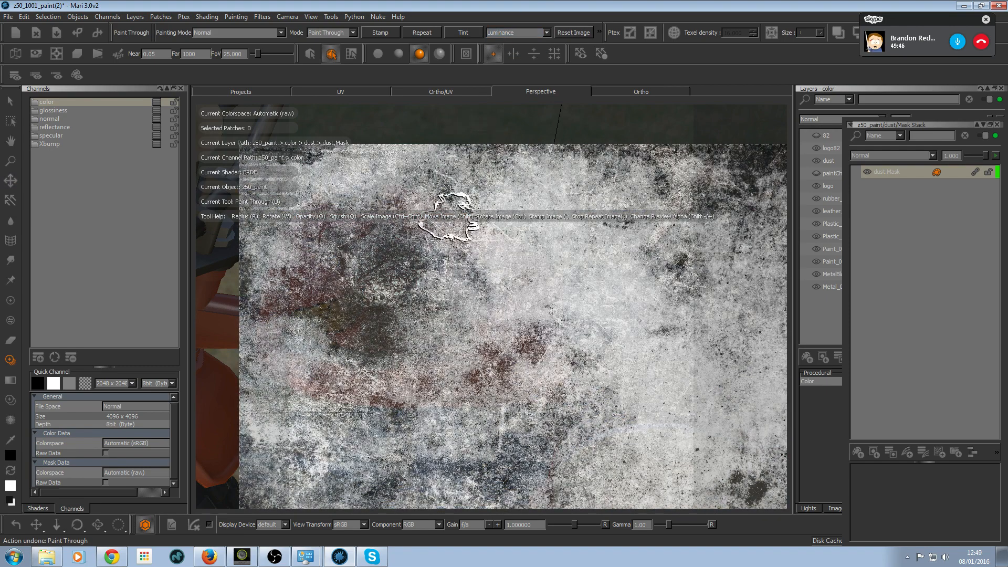
{"action": "mouse_move", "coordinate": [415, 268]}
{"action": "left_mouse_down"}
{"action": "mouse_move", "coordinate": [472, 304]}
{"action": "mouse_move", "coordinate": [364, 352]}
{"action": "mouse_move", "coordinate": [451, 346]}
{"action": "mouse_move", "coordinate": [484, 266]}
{"action": "mouse_move", "coordinate": [470, 238]}
{"action": "mouse_move", "coordinate": [345, 225]}
{"action": "mouse_move", "coordinate": [321, 279]}
{"action": "mouse_move", "coordinate": [347, 312]}
{"action": "mouse_move", "coordinate": [399, 207]}
{"action": "mouse_move", "coordinate": [384, 326]}
{"action": "mouse_move", "coordinate": [454, 320]}
{"action": "mouse_move", "coordinate": [523, 286]}
{"action": "left_mouse_up"}
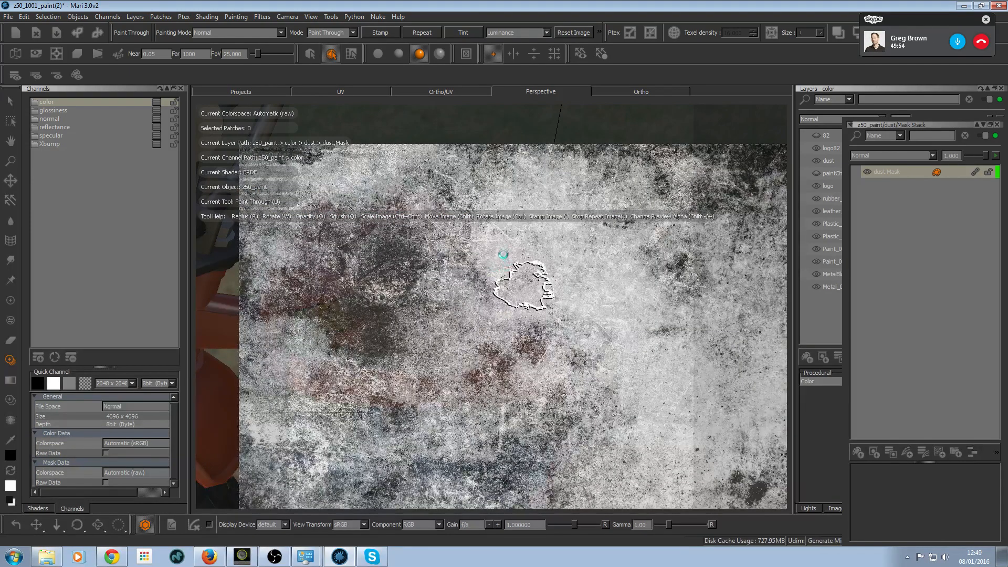
- Switch to the Paint tool, close the dust mask stack and set the Environment light's rotation to 111.316
{"action": "key", "text": "p"}
{"action": "right_click_drag", "start_coordinate": [548, 271], "coordinate": [487, 257], "text": "alt"}
{"action": "mouse_move", "coordinate": [486, 254]}
{"action": "left_mouse_down", "text": "alt"}
{"action": "mouse_move", "coordinate": [518, 217]}
{"action": "mouse_move", "coordinate": [528, 221]}
{"action": "mouse_move", "coordinate": [772, 420]}
{"action": "left_mouse_up", "text": "alt"}
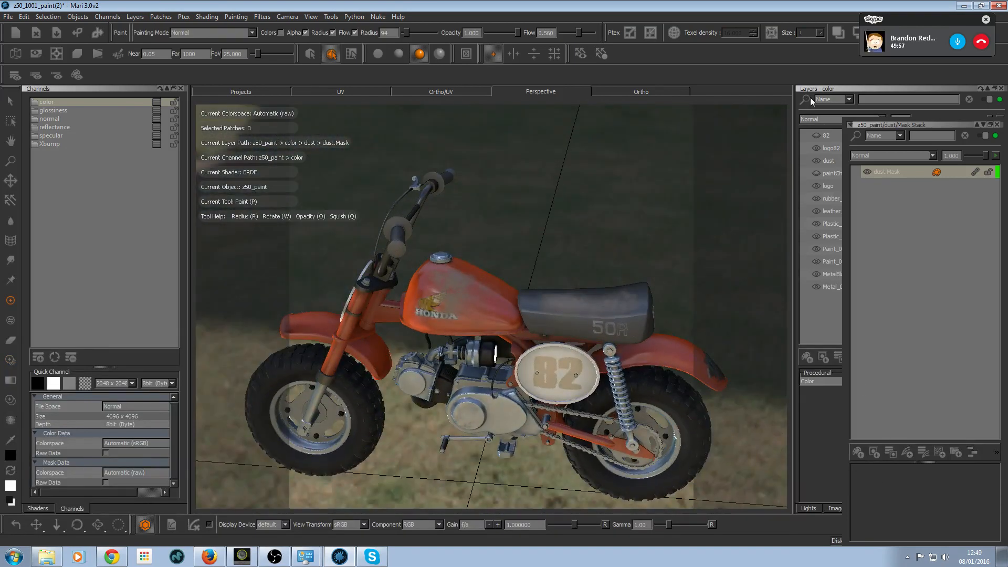
{"action": "left_click", "coordinate": [997, 125]}
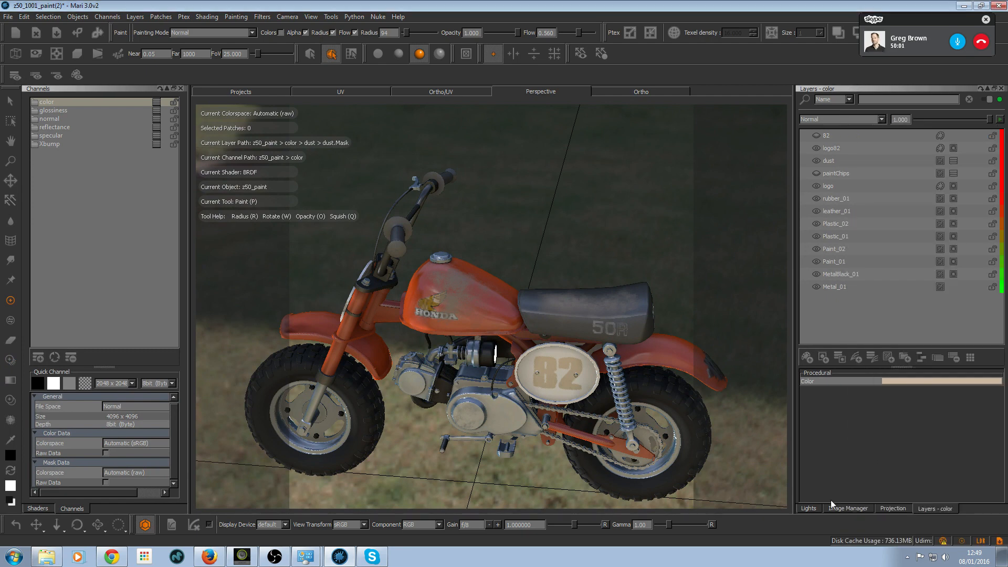
{"action": "left_click", "coordinate": [810, 507]}
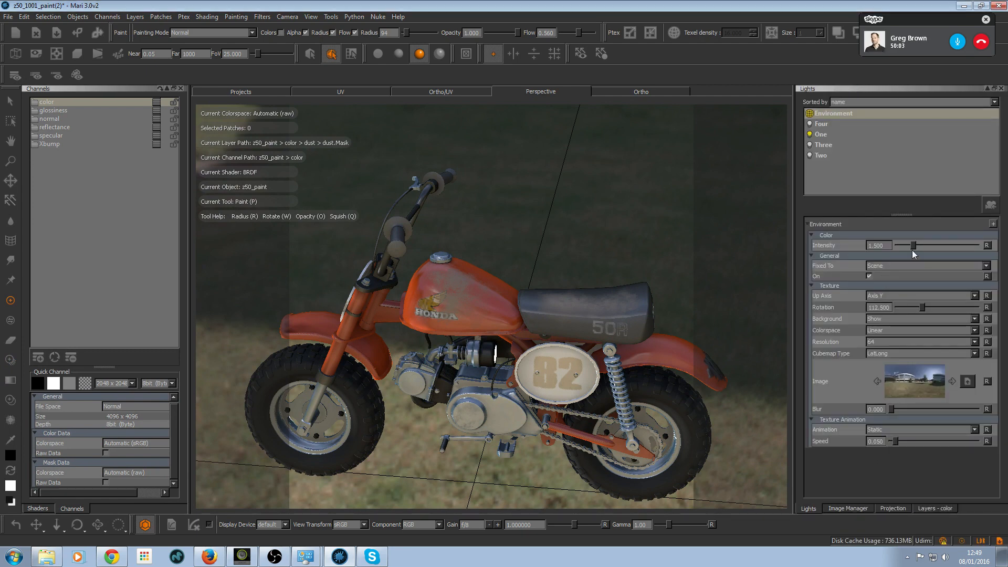
{"action": "mouse_move", "coordinate": [923, 306]}
{"action": "left_mouse_down"}
{"action": "mouse_move", "coordinate": [940, 300]}
{"action": "mouse_move", "coordinate": [915, 295]}
{"action": "mouse_move", "coordinate": [947, 295]}
{"action": "mouse_move", "coordinate": [914, 300]}
{"action": "left_mouse_up"}
{"action": "mouse_move", "coordinate": [639, 317]}
{"action": "left_mouse_down", "text": "alt"}
{"action": "mouse_move", "coordinate": [609, 301]}
{"action": "mouse_move", "coordinate": [663, 284]}
{"action": "mouse_move", "coordinate": [734, 334]}
{"action": "left_mouse_up", "text": "alt"}
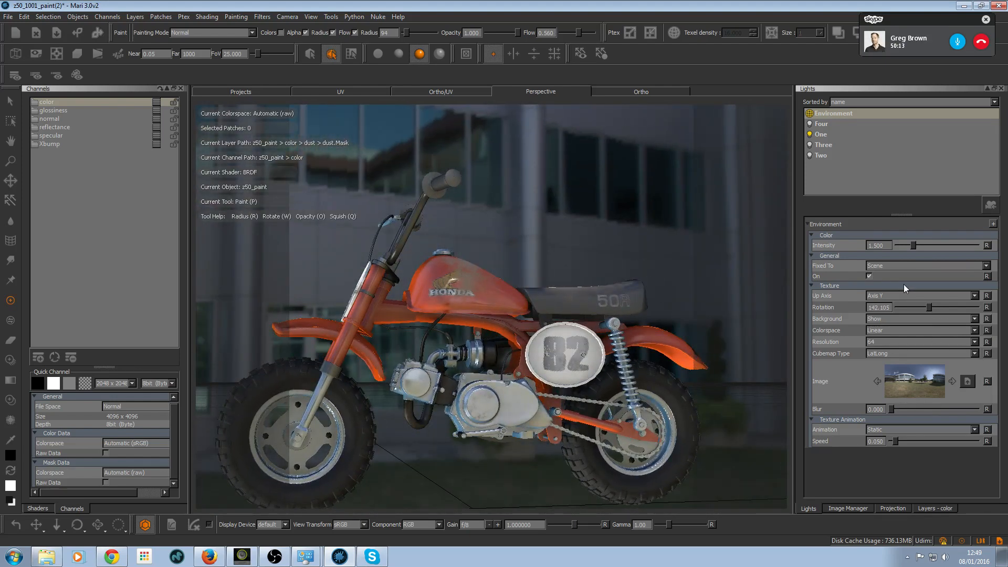
{"action": "mouse_move", "coordinate": [923, 307]}
{"action": "left_mouse_down"}
{"action": "mouse_move", "coordinate": [946, 301]}
{"action": "mouse_move", "coordinate": [922, 306]}
{"action": "left_mouse_up"}
- Examine the dust along the side of the bike and on the front number plate
{"action": "left_click_drag", "start_coordinate": [584, 310], "coordinate": [630, 347], "text": "alt"}
{"action": "right_click_drag", "start_coordinate": [630, 346], "coordinate": [589, 326], "text": "alt"}
{"action": "left_click_drag", "start_coordinate": [589, 326], "coordinate": [598, 301], "text": "alt"}
{"action": "right_click_drag", "start_coordinate": [599, 301], "coordinate": [488, 299], "text": "alt"}
{"action": "left_click_drag", "start_coordinate": [488, 299], "coordinate": [507, 304], "text": "alt"}
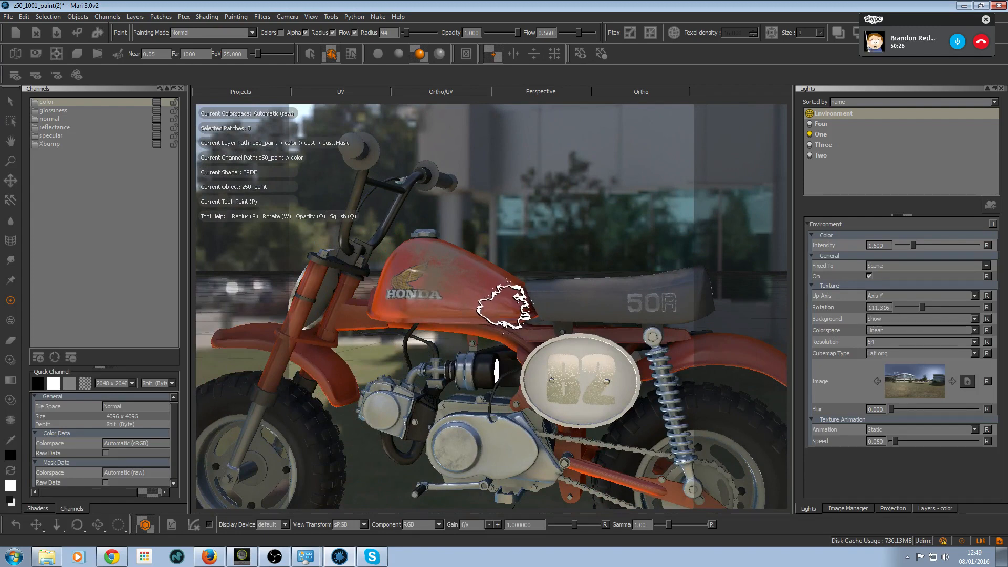
{"action": "left_click_drag", "start_coordinate": [534, 303], "coordinate": [683, 317], "text": "alt"}
{"action": "right_click_drag", "start_coordinate": [682, 318], "coordinate": [703, 317], "text": "alt"}
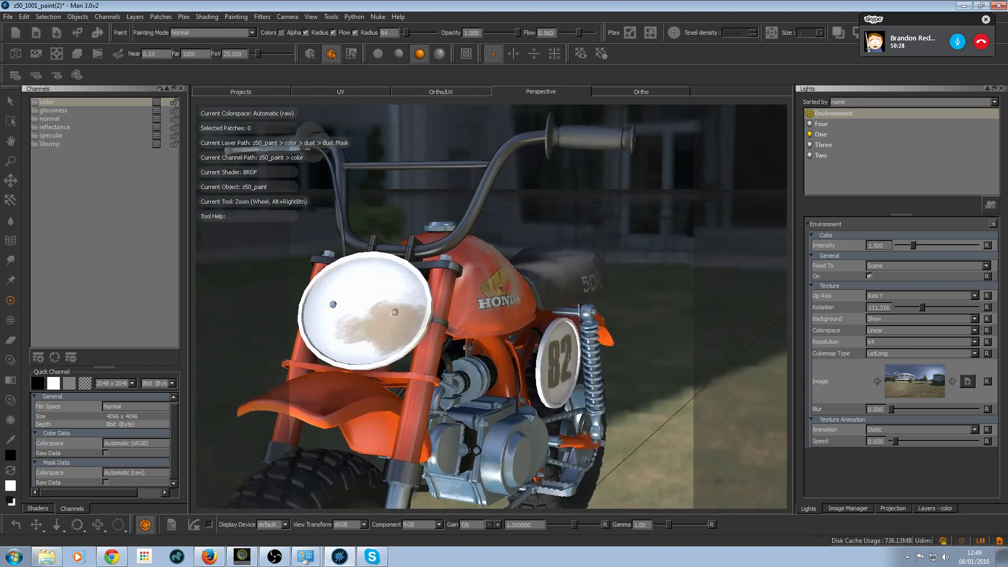
{"action": "middle_click_drag", "start_coordinate": [490, 332], "coordinate": [554, 321], "text": "alt"}
{"action": "left_click_drag", "start_coordinate": [553, 321], "coordinate": [551, 338], "text": "alt"}
{"action": "right_click_drag", "start_coordinate": [551, 338], "coordinate": [625, 340], "text": "alt"}
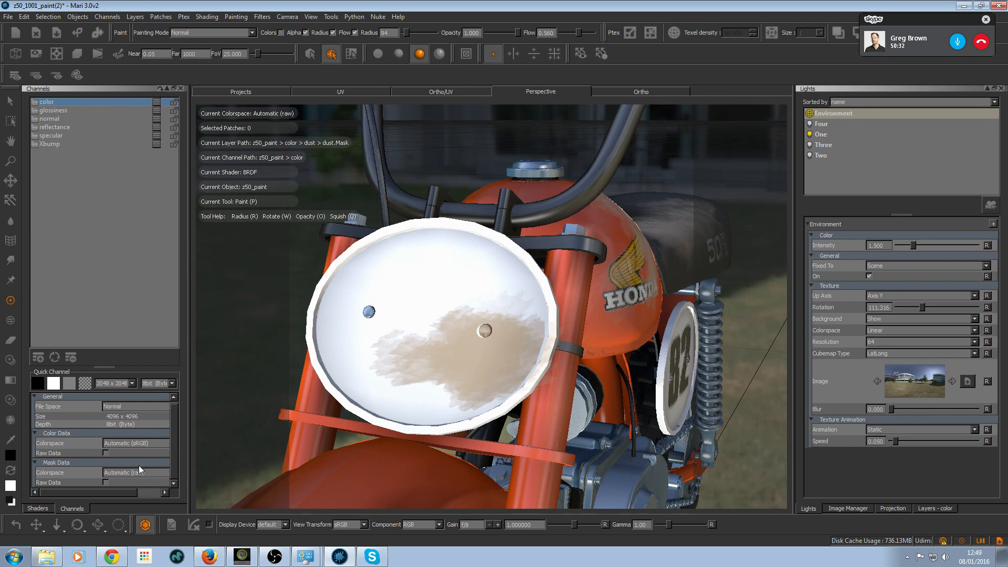
- Show the shader settings, reopen the dust layer's mask stack and select the dust mask layer for painting
{"action": "left_click", "coordinate": [38, 508]}
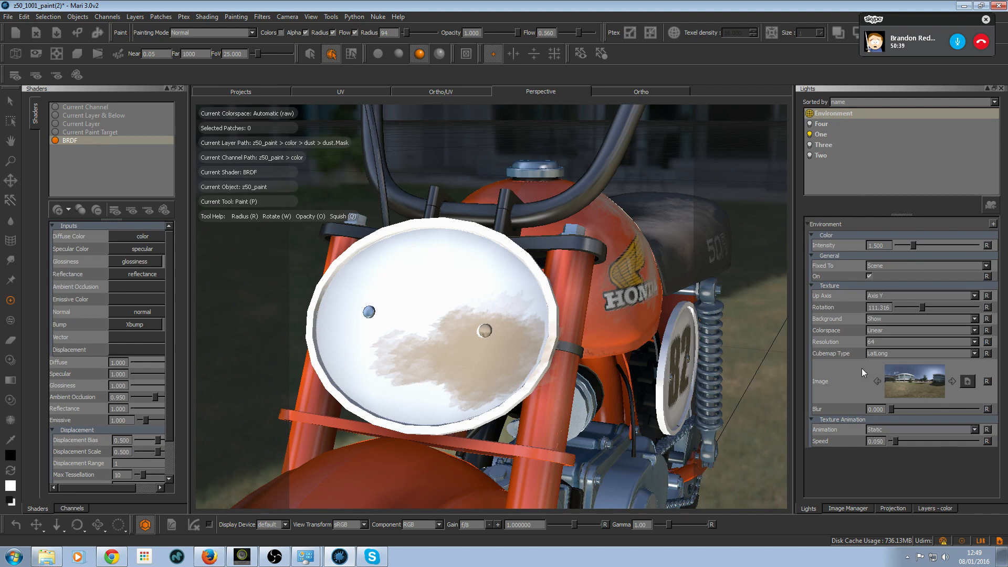
{"action": "left_click", "coordinate": [923, 508]}
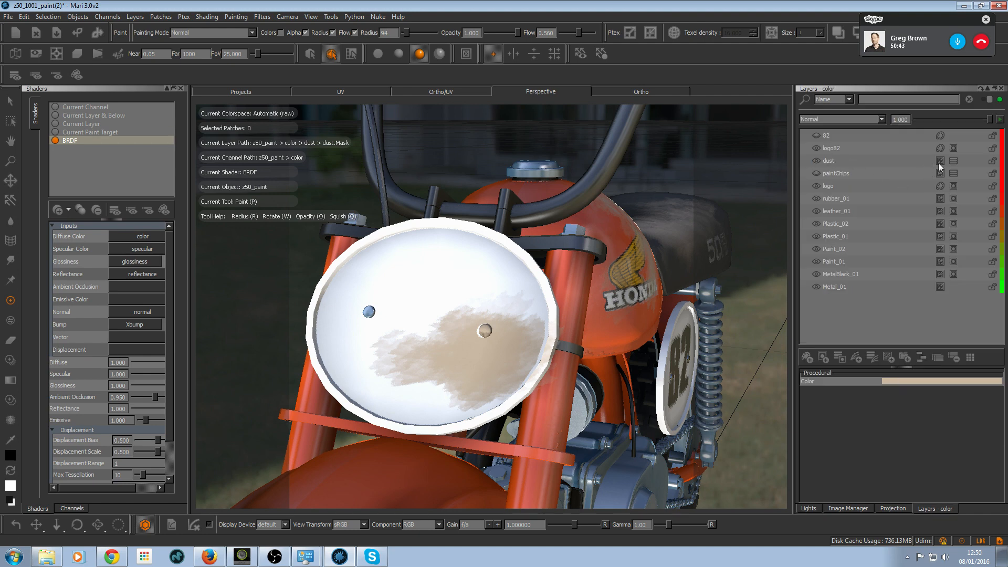
{"action": "left_click", "coordinate": [953, 160]}
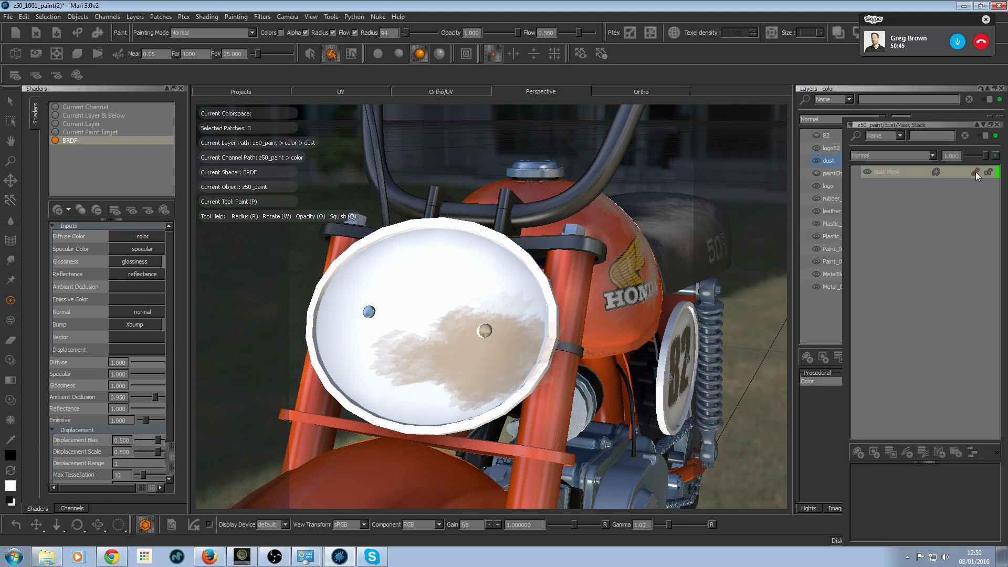
{"action": "left_click", "coordinate": [919, 175]}
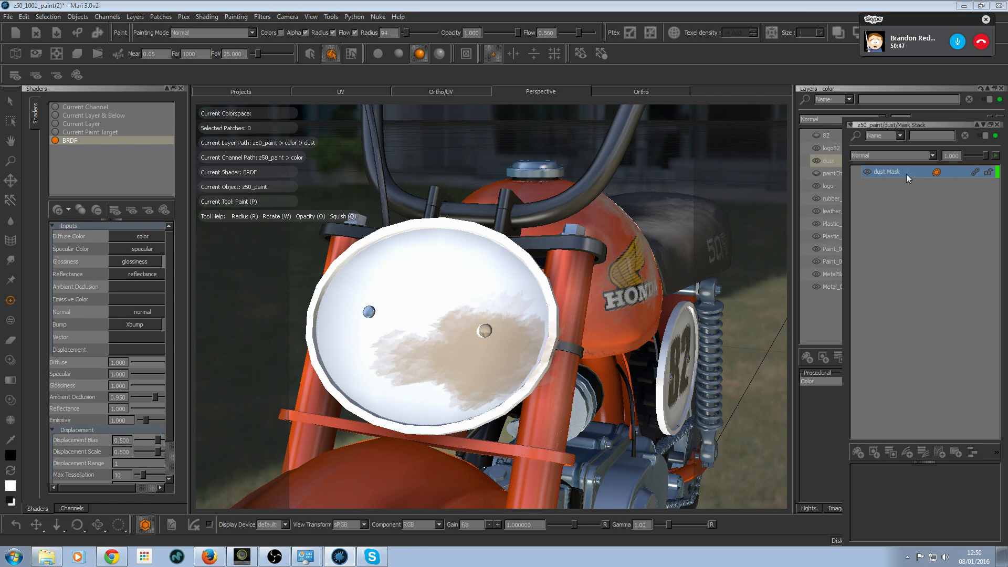
- Swap the paint colour to white and brush an extra dust patch onto the upper part of the front number plate
{"action": "scroll", "coordinate": [504, 284], "scroll_direction": "down", "scroll_amount": 3}
{"action": "scroll", "coordinate": [482, 279], "scroll_direction": "up", "scroll_amount": 2}
{"action": "key", "text": "x"}
{"action": "mouse_move", "coordinate": [438, 277]}
{"action": "left_mouse_down"}
{"action": "mouse_move", "coordinate": [404, 310]}
{"action": "mouse_move", "coordinate": [474, 314]}
{"action": "left_mouse_up"}
- Load dustMask.jpg into Paint Through and paint black through it to break up the front number plate's dust
{"action": "key", "text": "i"}
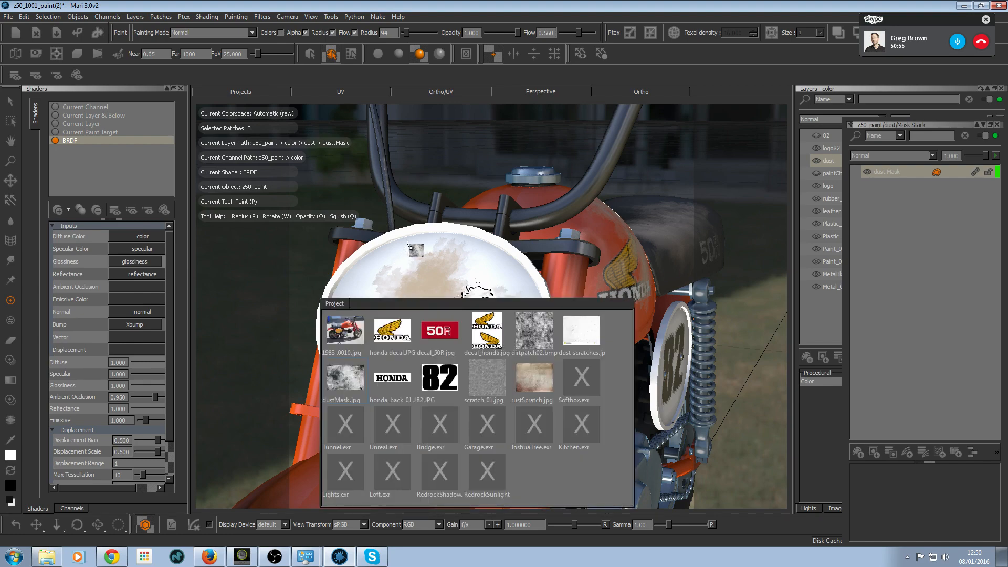
{"action": "left_click_drag", "start_coordinate": [408, 243], "coordinate": [409, 247]}
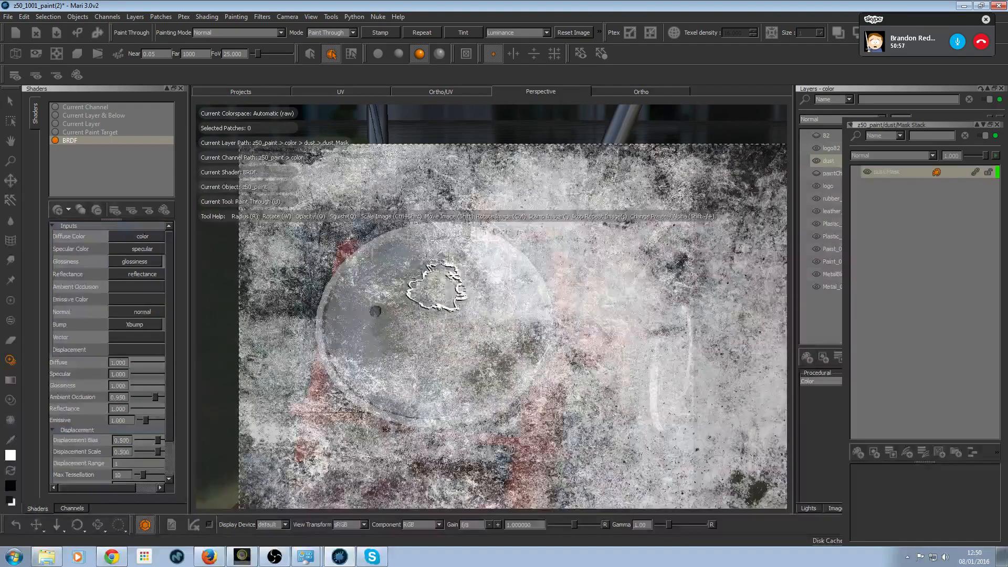
{"action": "key", "text": "x"}
{"action": "mouse_move", "coordinate": [452, 296]}
{"action": "left_mouse_down"}
{"action": "mouse_move", "coordinate": [450, 273]}
{"action": "mouse_move", "coordinate": [410, 270]}
{"action": "mouse_move", "coordinate": [474, 315]}
{"action": "mouse_move", "coordinate": [440, 369]}
{"action": "mouse_move", "coordinate": [407, 364]}
{"action": "left_mouse_up"}
{"action": "mouse_move", "coordinate": [485, 340]}
{"action": "left_mouse_down"}
{"action": "mouse_move", "coordinate": [513, 363]}
{"action": "mouse_move", "coordinate": [522, 300]}
{"action": "left_mouse_up"}
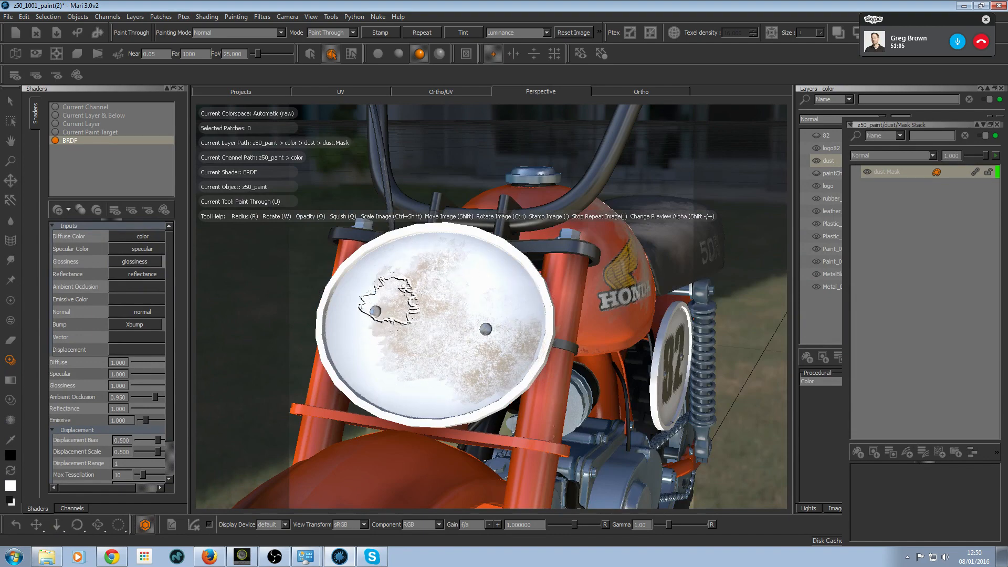
{"action": "left_click_drag", "start_coordinate": [389, 301], "coordinate": [413, 331]}
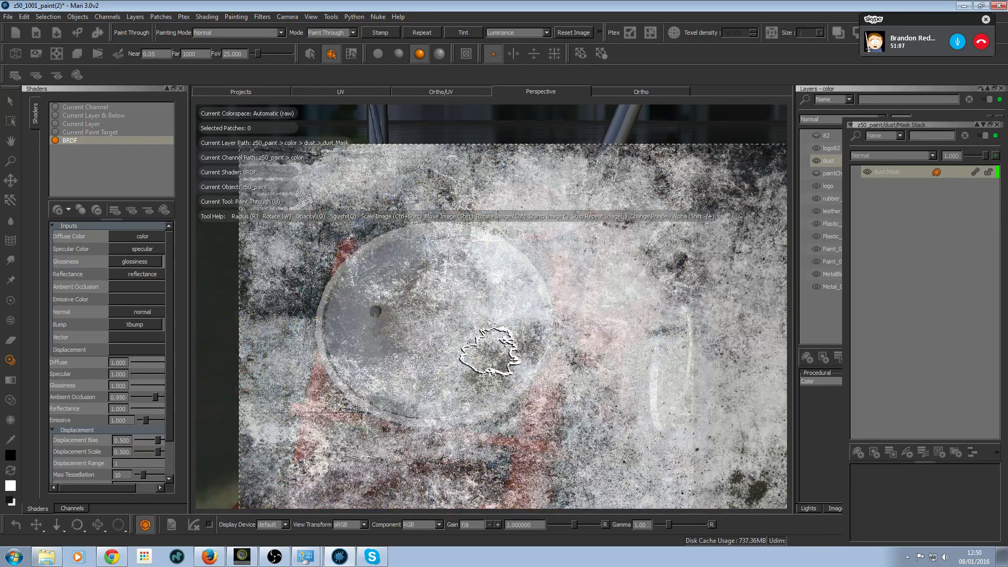
- Examine the whole bike from the front and side to judge the broken-up dust
{"action": "mouse_move", "coordinate": [522, 292]}
{"action": "middle_mouse_down"}
{"action": "mouse_move", "coordinate": [562, 338]}
{"action": "mouse_move", "coordinate": [532, 260]}
{"action": "middle_mouse_up"}
{"action": "left_click_drag", "start_coordinate": [531, 262], "coordinate": [488, 274], "text": "alt"}
{"action": "right_click_drag", "start_coordinate": [487, 275], "coordinate": [481, 268], "text": "alt"}
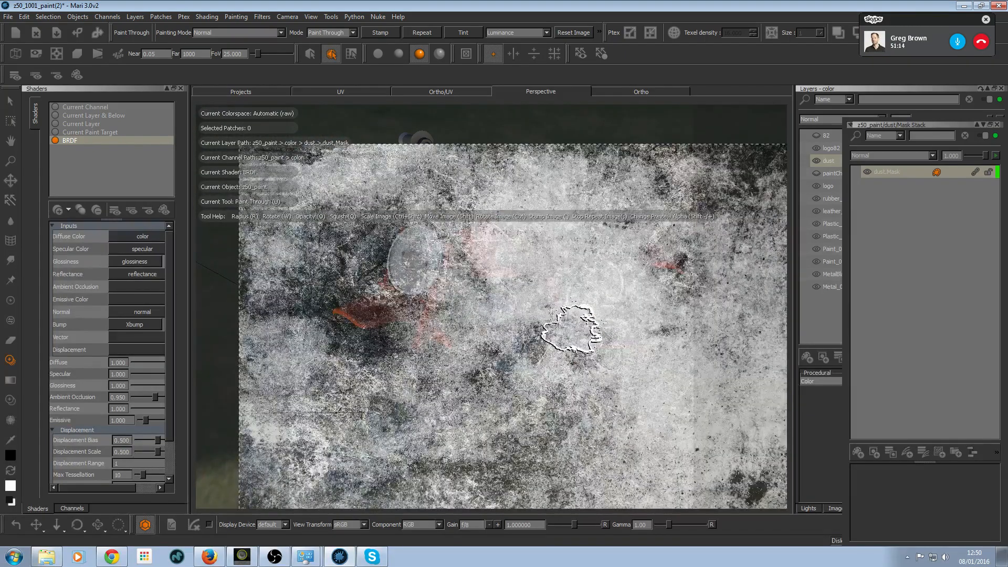
{"action": "left_click_drag", "start_coordinate": [572, 330], "coordinate": [551, 339], "text": "alt"}
{"action": "middle_click_drag", "start_coordinate": [551, 339], "coordinate": [619, 248], "text": "alt"}
{"action": "mouse_move", "coordinate": [620, 248]}
{"action": "left_mouse_down", "text": "alt"}
{"action": "mouse_move", "coordinate": [576, 274]}
{"action": "mouse_move", "coordinate": [581, 266]}
{"action": "left_mouse_up", "text": "alt"}
{"action": "middle_click_drag", "start_coordinate": [582, 266], "coordinate": [569, 325], "text": "alt"}
{"action": "left_click_drag", "start_coordinate": [569, 324], "coordinate": [569, 357], "text": "alt"}
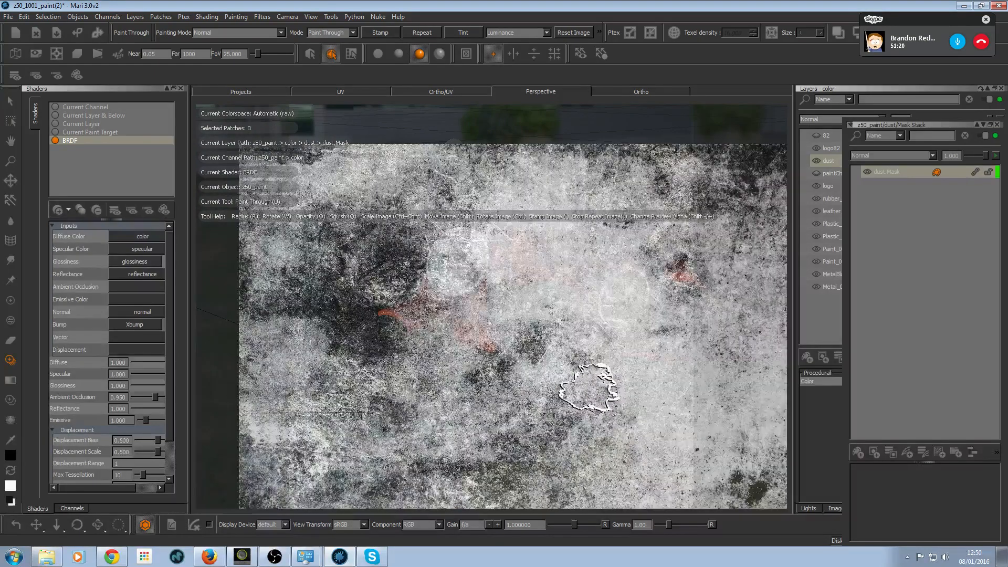
- Return to the Paint tool, swap the colour to white, try a brush stroke on the front tyre's tread and undo it
{"action": "key", "text": "p"}
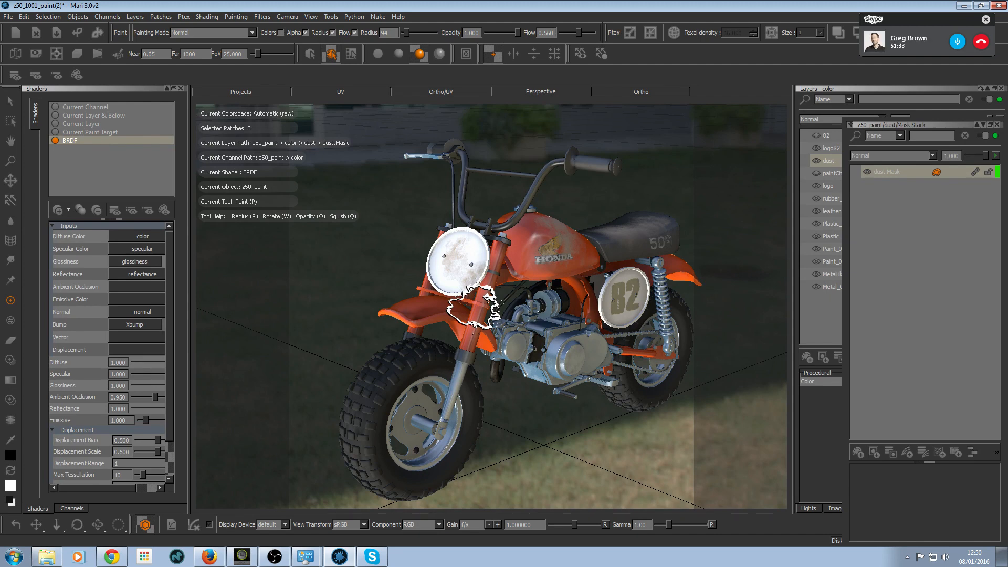
{"action": "mouse_move", "coordinate": [483, 405]}
{"action": "left_mouse_down", "text": "alt"}
{"action": "mouse_move", "coordinate": [521, 344]}
{"action": "mouse_move", "coordinate": [528, 359]}
{"action": "left_mouse_up", "text": "alt"}
{"action": "right_click_drag", "start_coordinate": [529, 360], "coordinate": [533, 341], "text": "alt"}
{"action": "middle_click_drag", "start_coordinate": [534, 341], "coordinate": [546, 325], "text": "alt"}
{"action": "right_click_drag", "start_coordinate": [546, 325], "coordinate": [553, 289], "text": "alt"}
{"action": "left_click_drag", "start_coordinate": [497, 288], "coordinate": [526, 289], "text": "alt"}
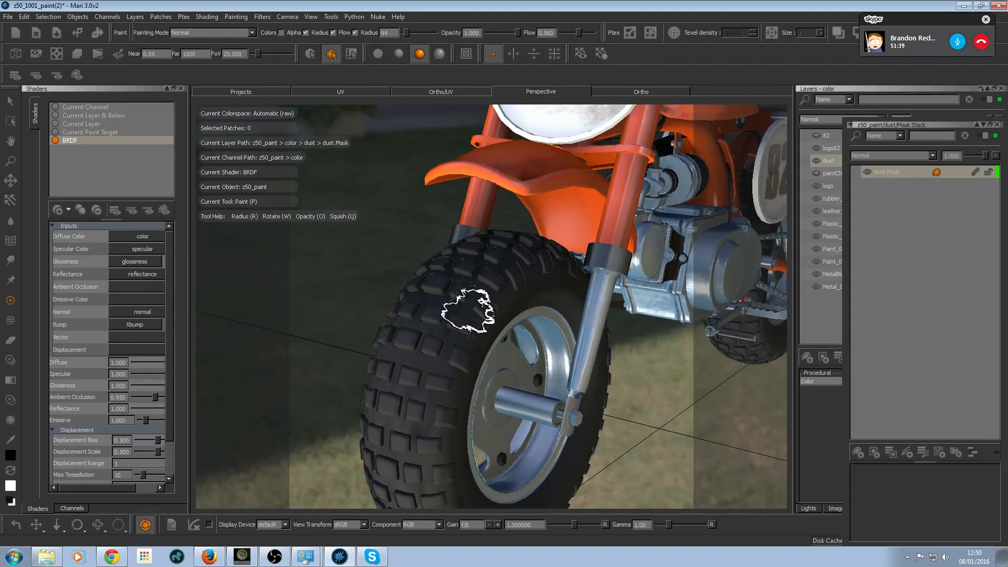
{"action": "key", "text": "x"}
{"action": "mouse_move", "coordinate": [427, 288]}
{"action": "left_mouse_down"}
{"action": "mouse_move", "coordinate": [466, 289]}
{"action": "mouse_move", "coordinate": [433, 328]}
{"action": "left_mouse_up"}
{"action": "key", "text": "ctrl+z"}
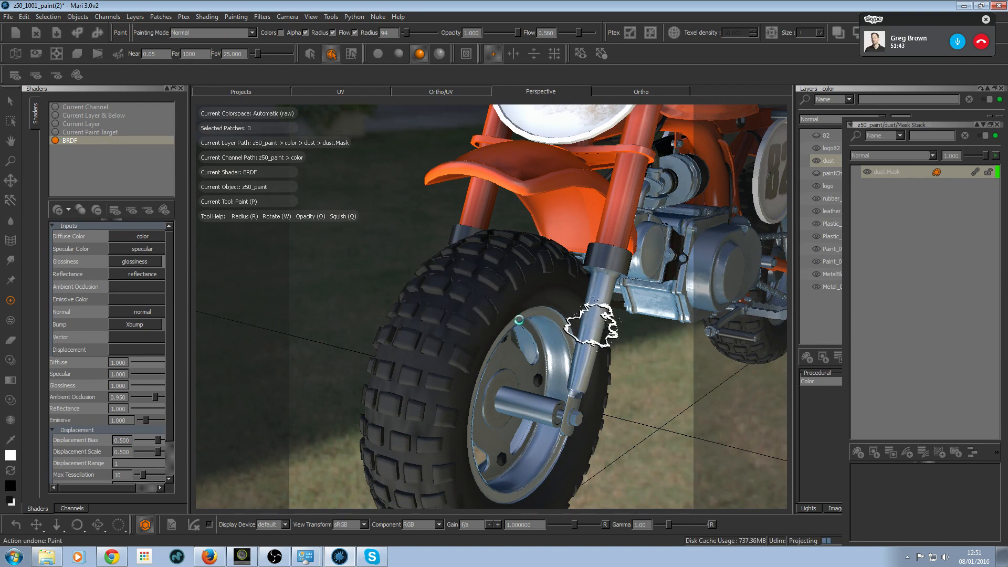
- Switch to Paint Through with dustMask.jpg and paint white dust down the front tyre's tread
{"action": "left_click_drag", "start_coordinate": [591, 326], "coordinate": [546, 269], "text": "alt"}
{"action": "middle_click_drag", "start_coordinate": [546, 270], "coordinate": [493, 218], "text": "alt"}
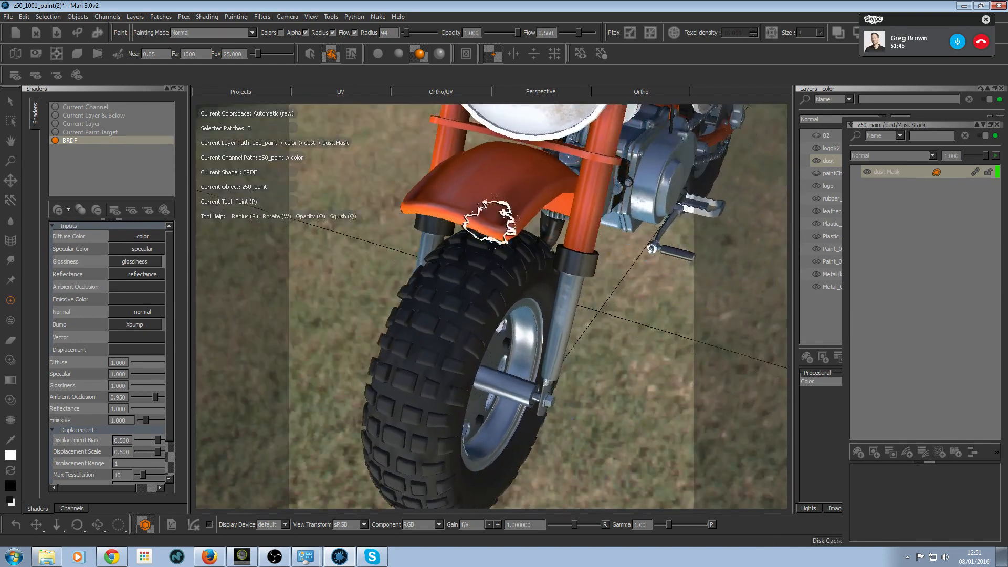
{"action": "left_click_drag", "start_coordinate": [492, 219], "coordinate": [531, 252], "text": "alt"}
{"action": "key", "text": "i"}
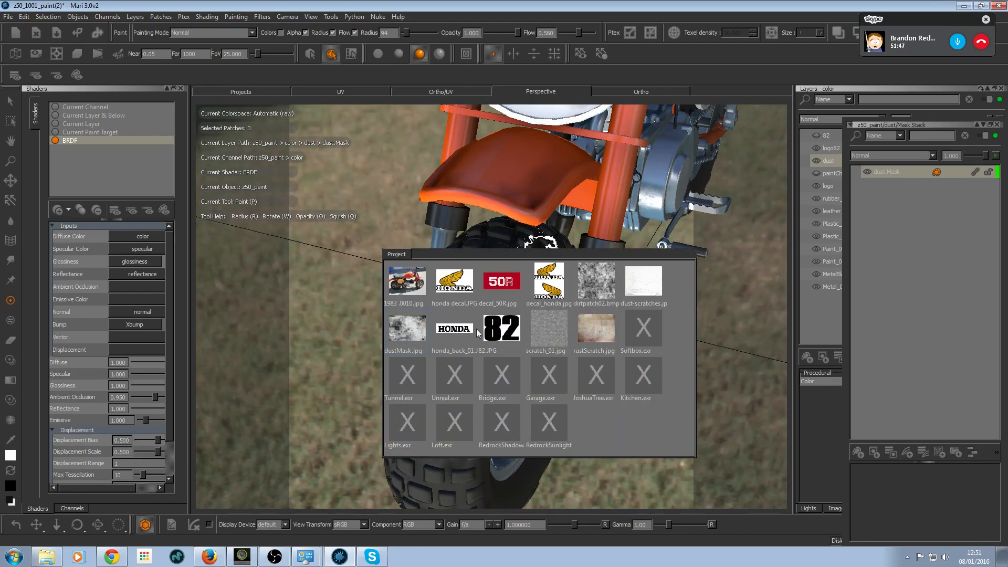
{"action": "key", "text": "u"}
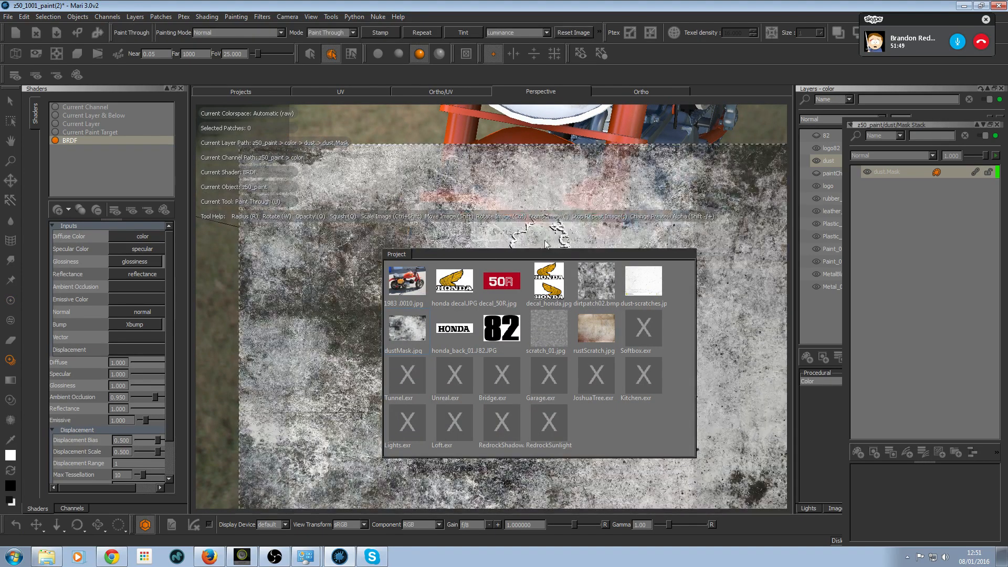
{"action": "left_click_drag", "start_coordinate": [498, 302], "coordinate": [504, 310]}
{"action": "mouse_move", "coordinate": [486, 295]}
{"action": "left_mouse_down"}
{"action": "mouse_move", "coordinate": [456, 309]}
{"action": "mouse_move", "coordinate": [436, 456]}
{"action": "left_mouse_up"}
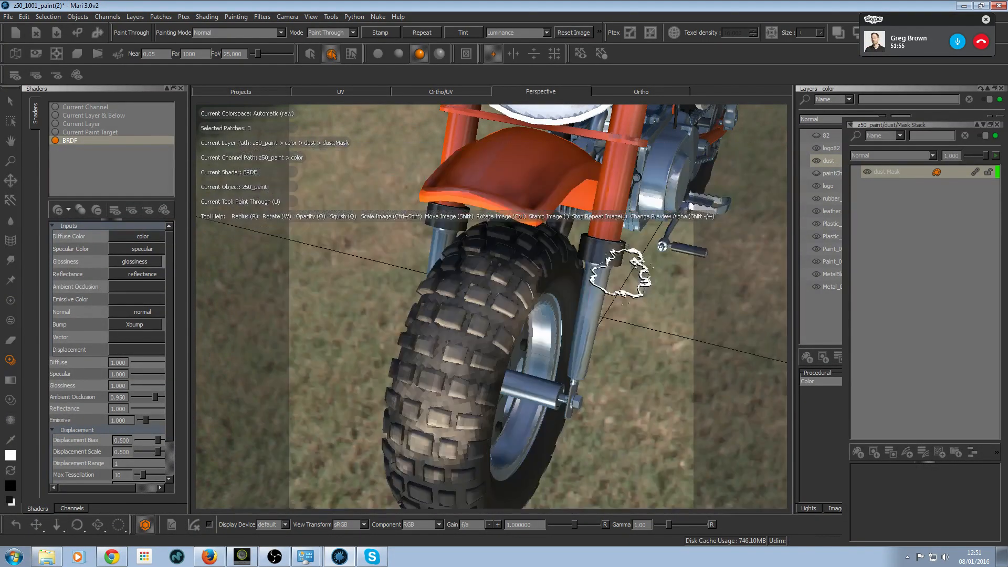
- Scale and rotate the Paint Through image over the front tyre and extend the dust around its lower tread
{"action": "right_click_drag", "start_coordinate": [618, 269], "coordinate": [476, 285], "text": "alt"}
{"action": "left_click_drag", "start_coordinate": [476, 285], "coordinate": [541, 205], "text": "alt"}
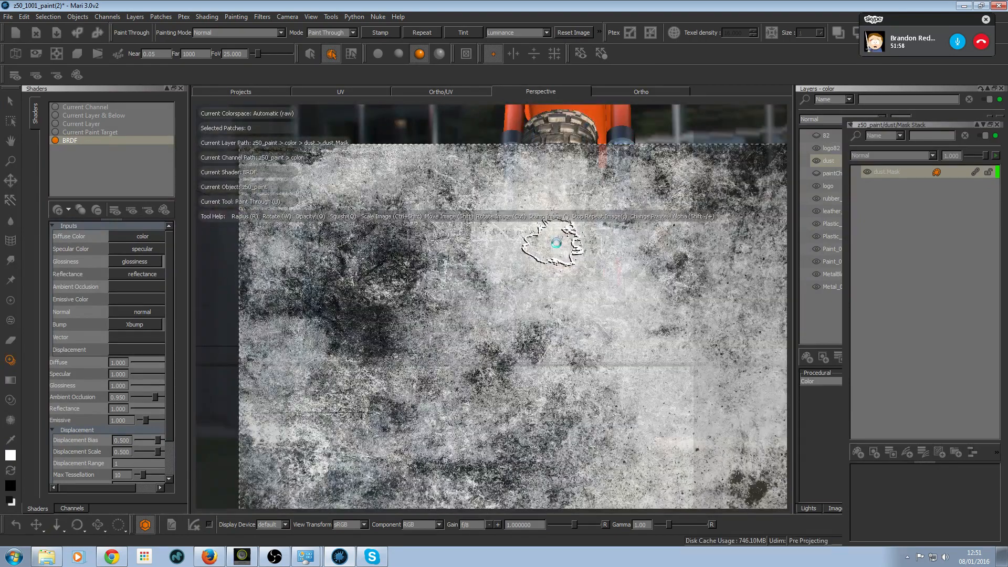
{"action": "mouse_move", "coordinate": [577, 244]}
{"action": "left_mouse_down", "text": "ctrl+shift"}
{"action": "mouse_move", "coordinate": [607, 298]}
{"action": "mouse_move", "coordinate": [522, 338]}
{"action": "mouse_move", "coordinate": [487, 384]}
{"action": "mouse_move", "coordinate": [540, 360]}
{"action": "left_mouse_up", "text": "ctrl+shift"}
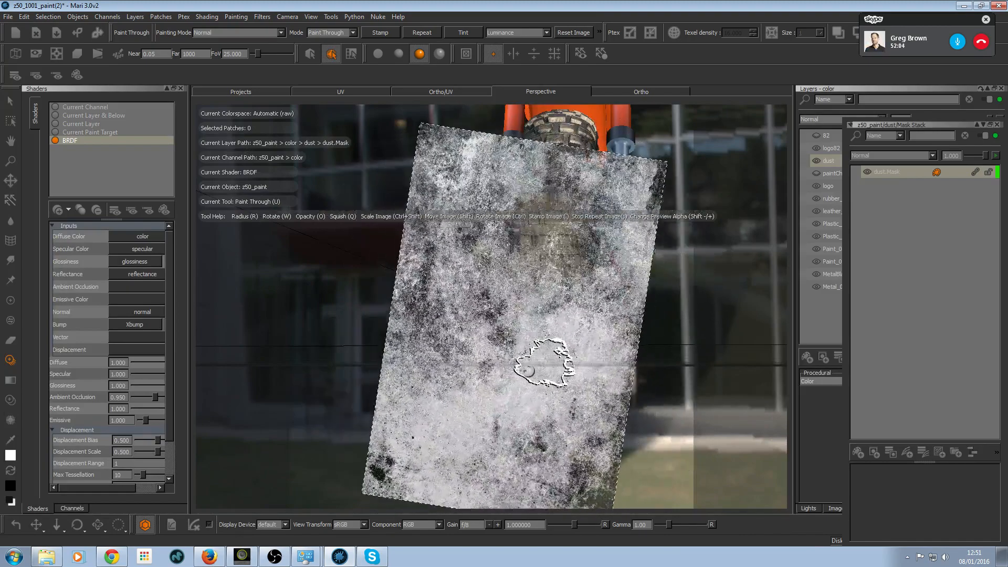
{"action": "scroll", "coordinate": [654, 286], "scroll_direction": "up", "scroll_amount": 5}
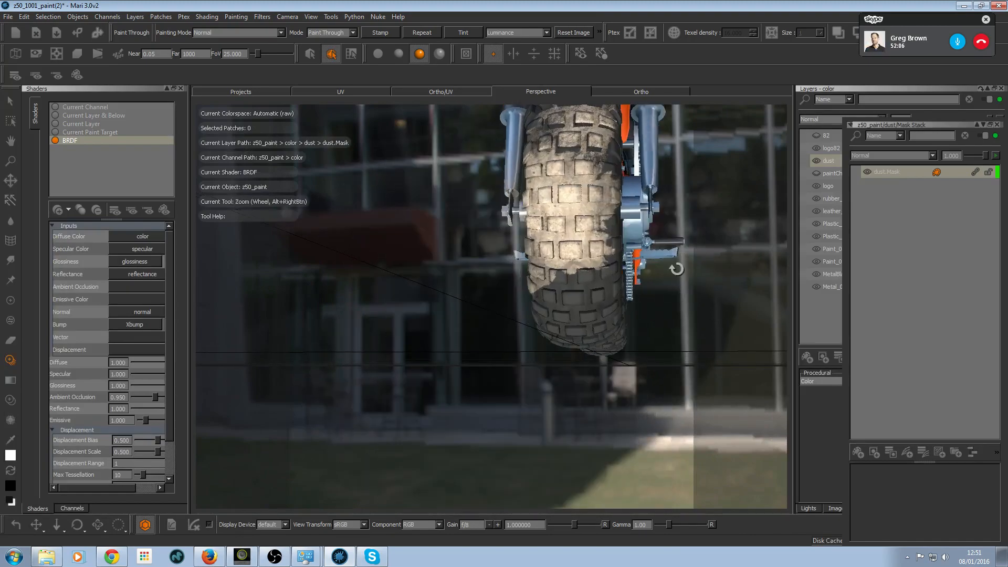
{"action": "middle_click_drag", "start_coordinate": [623, 287], "coordinate": [562, 333], "text": "alt"}
{"action": "left_click_drag", "start_coordinate": [562, 333], "coordinate": [584, 308], "text": "alt"}
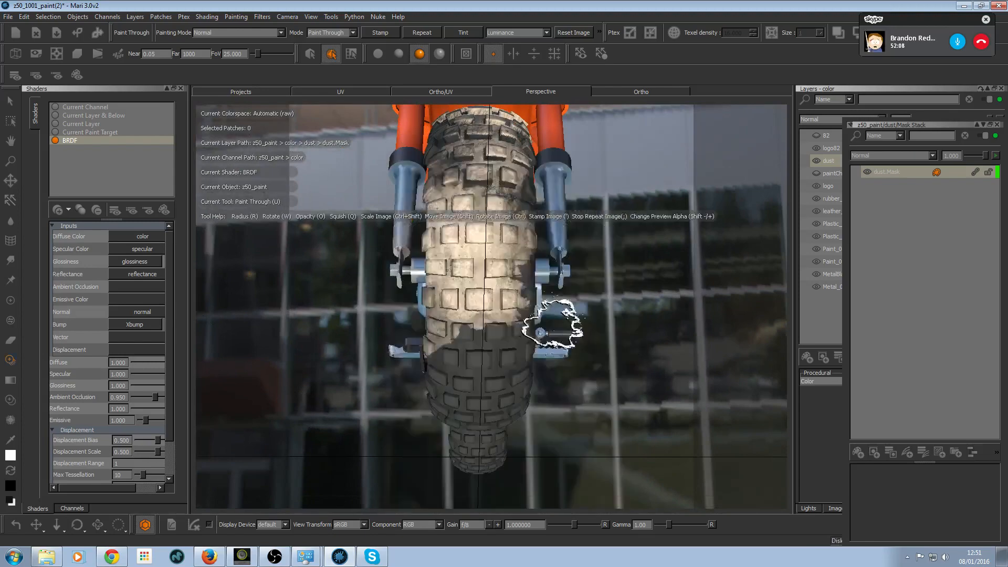
{"action": "scroll", "coordinate": [549, 326], "scroll_direction": "up", "scroll_amount": 3}
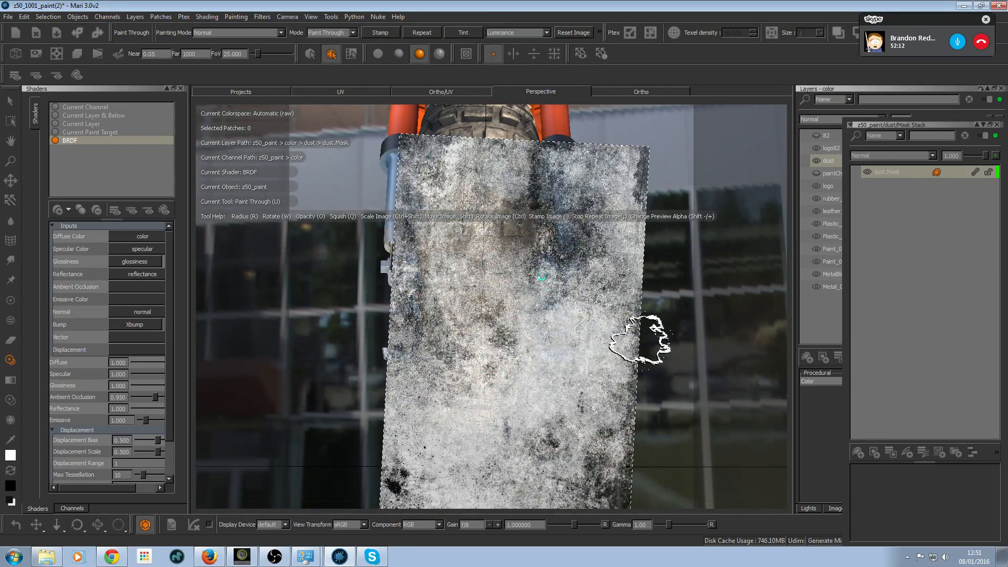
- Paint white dust through the rotated image along the rear tyre's tread from behind and below the bike
{"action": "scroll", "coordinate": [571, 272], "scroll_direction": "down", "scroll_amount": 4}
{"action": "left_click_drag", "start_coordinate": [571, 272], "coordinate": [551, 347], "text": "alt"}
{"action": "middle_click_drag", "start_coordinate": [551, 347], "coordinate": [571, 305], "text": "alt"}
{"action": "scroll", "coordinate": [571, 304], "scroll_direction": "up", "scroll_amount": 4}
{"action": "left_click_drag", "start_coordinate": [570, 305], "coordinate": [427, 307], "text": "alt"}
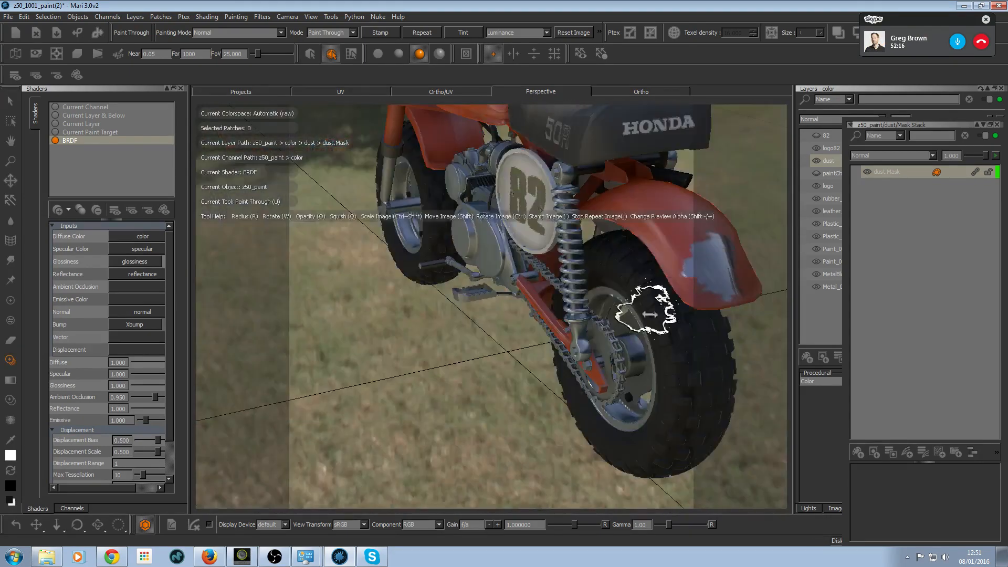
{"action": "middle_click_drag", "start_coordinate": [650, 313], "coordinate": [560, 272], "text": "alt"}
{"action": "left_click_drag", "start_coordinate": [560, 272], "coordinate": [491, 291], "text": "alt"}
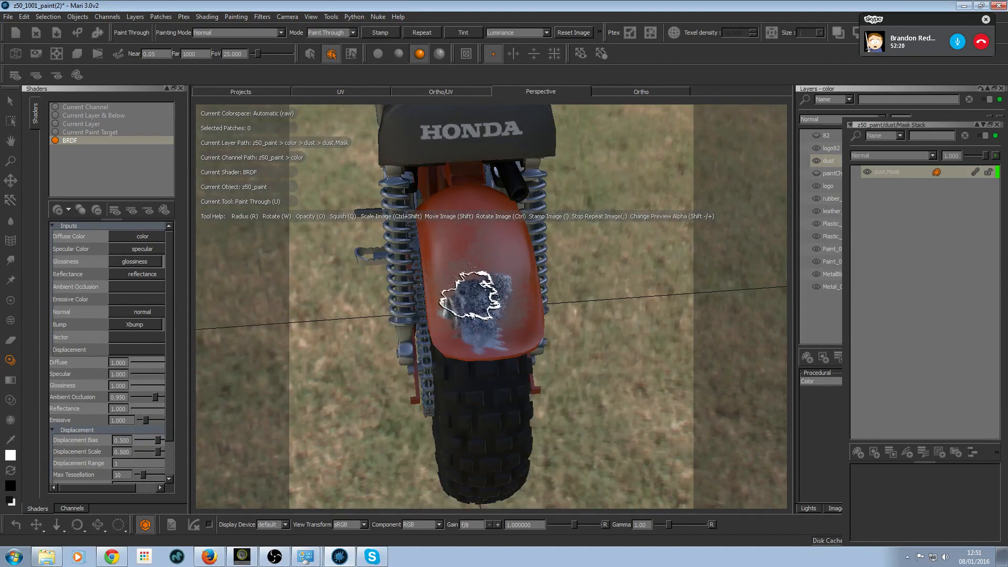
{"action": "left_click_drag", "start_coordinate": [492, 308], "coordinate": [492, 367]}
{"action": "left_click_drag", "start_coordinate": [551, 320], "coordinate": [545, 278], "text": "alt"}
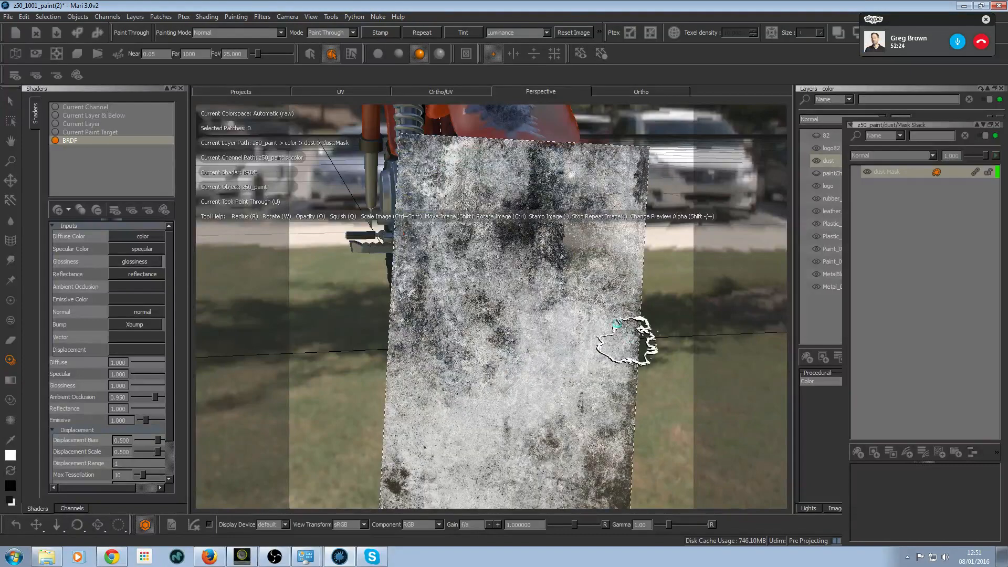
{"action": "left_click_drag", "start_coordinate": [625, 341], "coordinate": [470, 220], "text": "alt"}
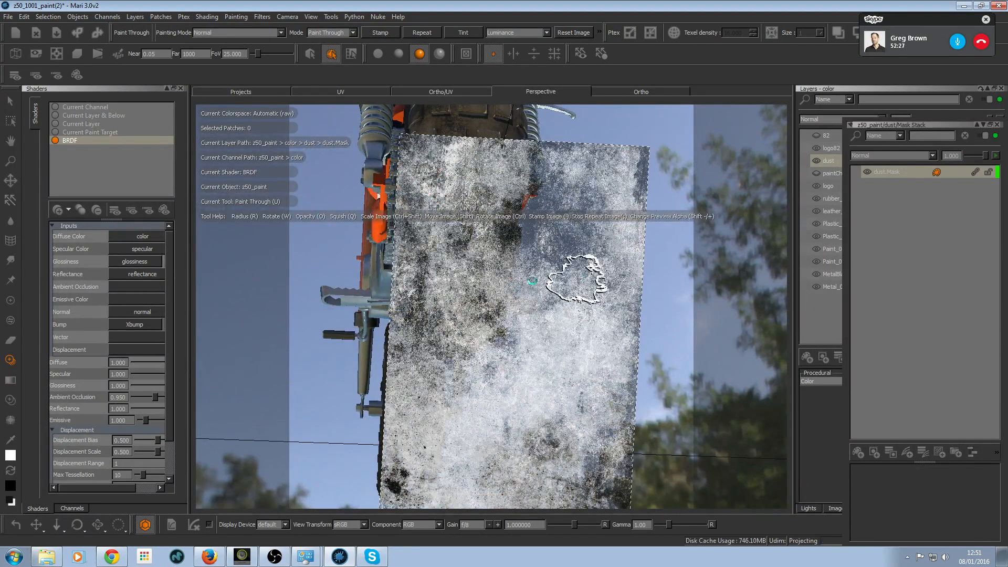
- Reposition the Paint Through image over the front wheel, resize the brush and paint dust on the tyre's side
{"action": "right_click_drag", "start_coordinate": [577, 279], "coordinate": [530, 266], "text": "alt"}
{"action": "left_click_drag", "start_coordinate": [531, 266], "coordinate": [598, 252], "text": "alt"}
{"action": "middle_click_drag", "start_coordinate": [598, 252], "coordinate": [766, 240], "text": "alt"}
{"action": "right_click_drag", "start_coordinate": [767, 240], "coordinate": [404, 215], "text": "alt"}
{"action": "mouse_move", "coordinate": [404, 216]}
{"action": "left_mouse_down", "text": "alt"}
{"action": "mouse_move", "coordinate": [437, 256]}
{"action": "mouse_move", "coordinate": [513, 271]}
{"action": "left_mouse_up", "text": "alt"}
{"action": "left_click_drag", "start_coordinate": [514, 271], "coordinate": [529, 279], "text": "ctrl+shift"}
{"action": "left_click_drag", "start_coordinate": [656, 258], "coordinate": [517, 281], "text": "shift"}
{"action": "key", "text": "r"}
{"action": "mouse_move", "coordinate": [403, 255]}
{"action": "left_mouse_down"}
{"action": "mouse_move", "coordinate": [391, 256]}
{"action": "mouse_move", "coordinate": [405, 241]}
{"action": "mouse_move", "coordinate": [380, 368]}
{"action": "mouse_move", "coordinate": [399, 473]}
{"action": "left_mouse_up"}
{"action": "mouse_move", "coordinate": [446, 210]}
{"action": "left_mouse_down"}
{"action": "mouse_move", "coordinate": [473, 185]}
{"action": "mouse_move", "coordinate": [535, 188]}
{"action": "mouse_move", "coordinate": [421, 242]}
{"action": "left_mouse_up"}
{"action": "mouse_move", "coordinate": [386, 420]}
{"action": "left_mouse_down"}
{"action": "mouse_move", "coordinate": [473, 469]}
{"action": "mouse_move", "coordinate": [487, 459]}
{"action": "left_mouse_up"}
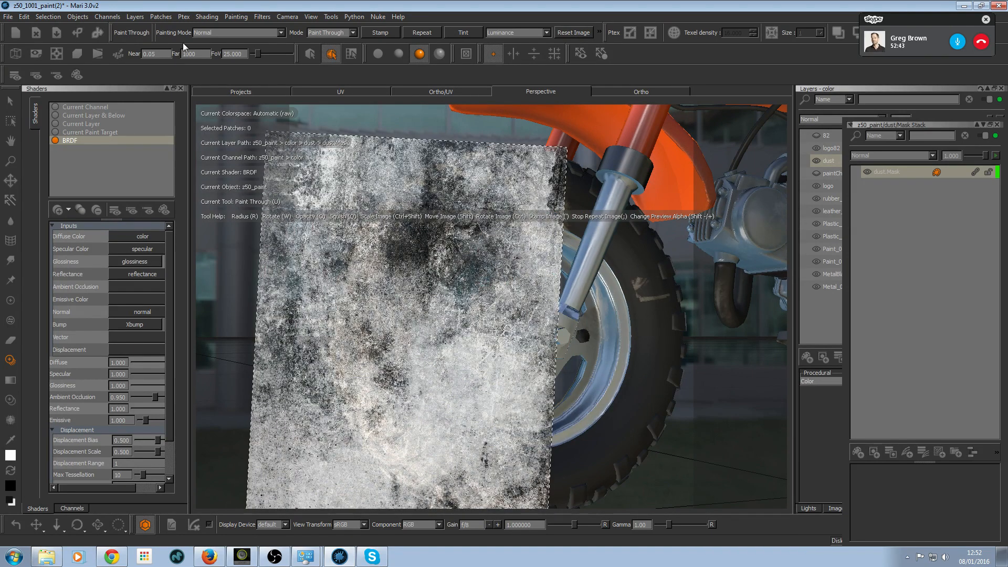
- Set Paint Through to Inverted Luminance, move and scale the image over the front tyre, and break up the sidewall dust with black
{"action": "left_click", "coordinate": [511, 33]}
{"action": "left_click", "coordinate": [506, 38]}
{"action": "left_click_drag", "start_coordinate": [472, 180], "coordinate": [384, 276], "text": "shift"}
{"action": "left_click_drag", "start_coordinate": [384, 275], "coordinate": [324, 341], "text": "ctrl+shift"}
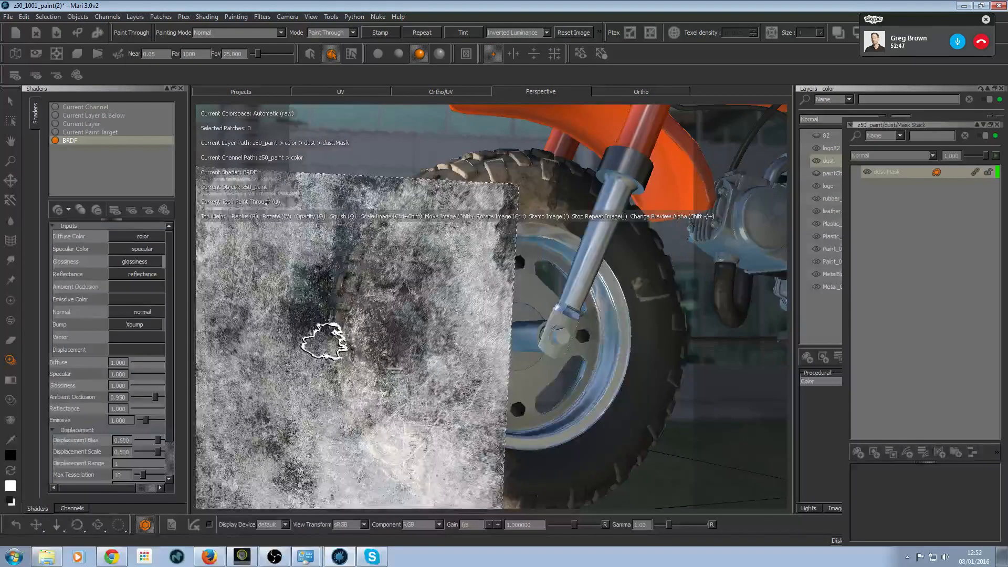
{"action": "mouse_move", "coordinate": [408, 326]}
{"action": "left_mouse_down", "text": "shift"}
{"action": "mouse_move", "coordinate": [471, 325]}
{"action": "mouse_move", "coordinate": [407, 344]}
{"action": "left_mouse_up", "text": "shift"}
{"action": "mouse_move", "coordinate": [404, 339]}
{"action": "left_mouse_down"}
{"action": "mouse_move", "coordinate": [378, 387]}
{"action": "mouse_move", "coordinate": [442, 456]}
{"action": "mouse_move", "coordinate": [480, 474]}
{"action": "mouse_move", "coordinate": [405, 247]}
{"action": "mouse_move", "coordinate": [531, 202]}
{"action": "mouse_move", "coordinate": [465, 239]}
{"action": "left_mouse_up"}
{"action": "left_click_drag", "start_coordinate": [385, 450], "coordinate": [510, 495]}
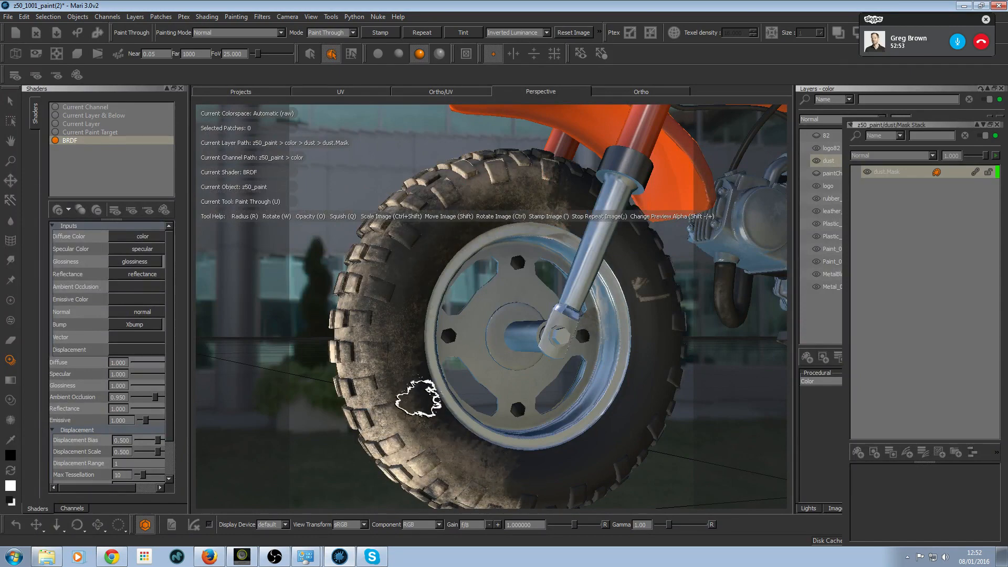
{"action": "left_click_drag", "start_coordinate": [471, 450], "coordinate": [482, 446]}
- Switch to the Paint tool, lower the opacity to 0.390 and soften the front tyre's sidewall dust with black
{"action": "key", "text": "p"}
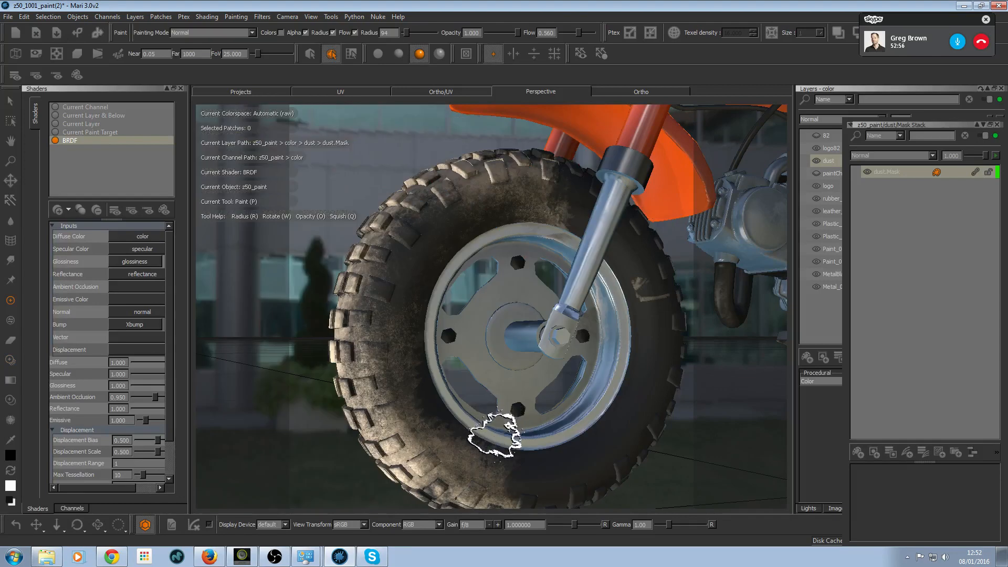
{"action": "key", "text": "o"}
{"action": "key", "text": "o"}
{"action": "left_click_drag", "start_coordinate": [485, 275], "coordinate": [475, 275]}
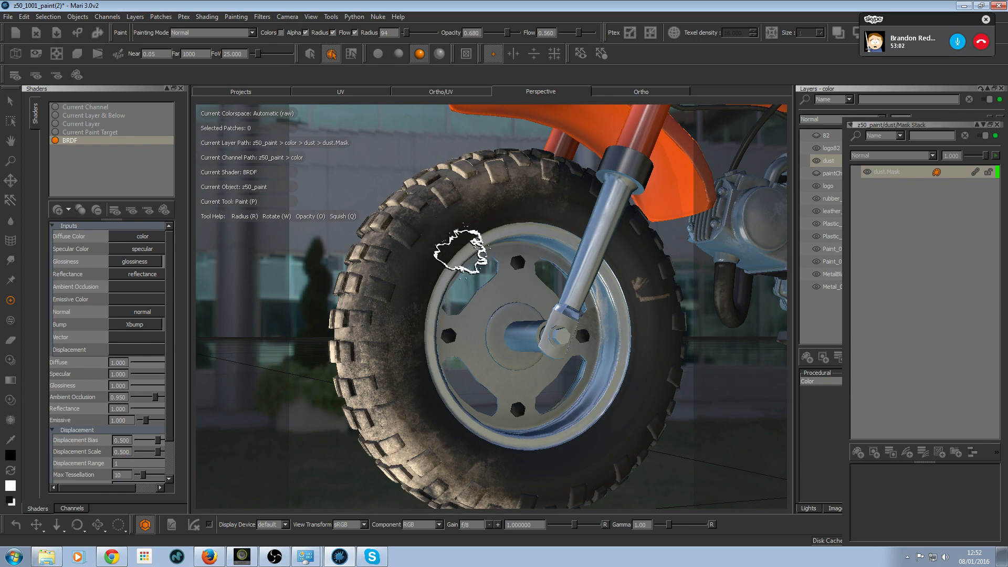
{"action": "key", "text": "o"}
{"action": "left_click_drag", "start_coordinate": [439, 225], "coordinate": [424, 224]}
{"action": "key", "text": "o"}
{"action": "left_click_drag", "start_coordinate": [389, 172], "coordinate": [394, 174]}
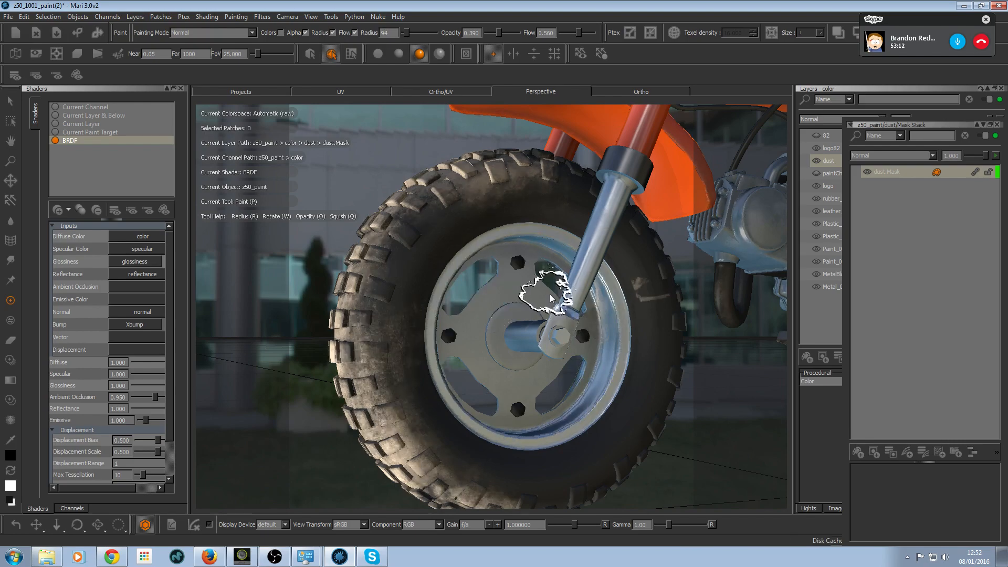
- Paint black over the dust along the tread edge on the other side of the front tyre
{"action": "scroll", "coordinate": [504, 291], "scroll_direction": "down", "scroll_amount": 5}
{"action": "left_click_drag", "start_coordinate": [497, 290], "coordinate": [590, 318], "text": "alt"}
{"action": "middle_click_drag", "start_coordinate": [589, 317], "coordinate": [482, 286], "text": "alt"}
{"action": "left_click_drag", "start_coordinate": [482, 286], "coordinate": [583, 258], "text": "alt"}
{"action": "middle_click_drag", "start_coordinate": [583, 257], "coordinate": [504, 283], "text": "alt"}
{"action": "scroll", "coordinate": [514, 294], "scroll_direction": "up", "scroll_amount": 5}
{"action": "left_click_drag", "start_coordinate": [556, 309], "coordinate": [630, 320], "text": "alt"}
{"action": "middle_click_drag", "start_coordinate": [630, 320], "coordinate": [523, 303], "text": "alt"}
{"action": "left_click_drag", "start_coordinate": [603, 328], "coordinate": [621, 337], "text": "alt"}
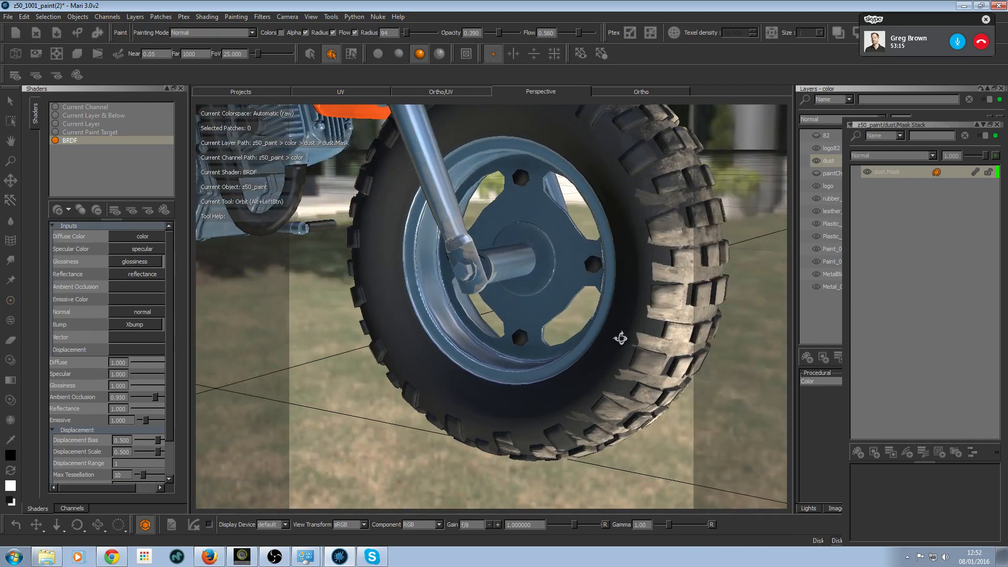
{"action": "mouse_move", "coordinate": [647, 219]}
{"action": "left_mouse_down"}
{"action": "mouse_move", "coordinate": [659, 266]}
{"action": "mouse_move", "coordinate": [639, 383]}
{"action": "mouse_move", "coordinate": [522, 428]}
{"action": "left_mouse_up"}
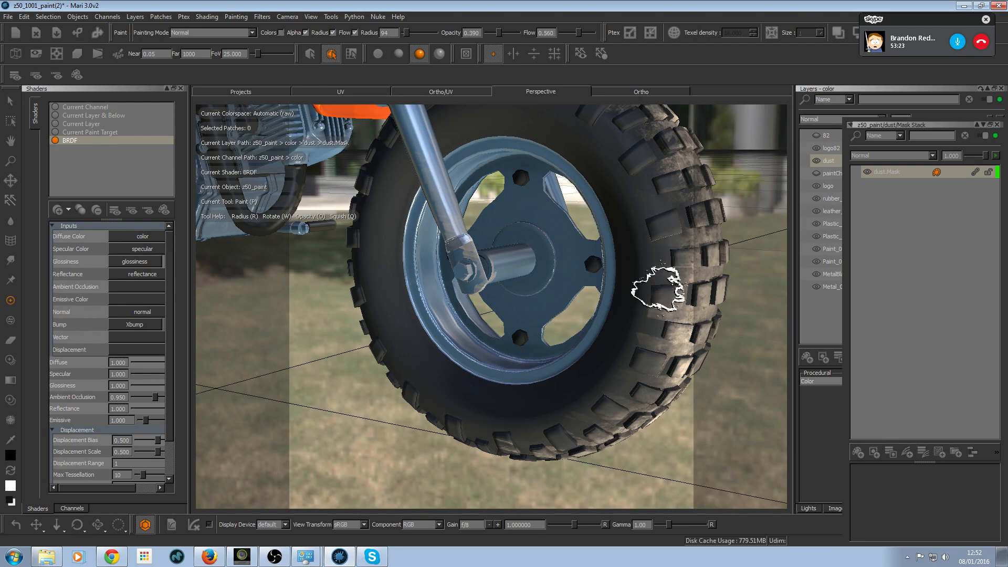
- Use Paint Through with the dust image to break up the dust on the front tyre's tread, seen head-on
{"action": "right_click_drag", "start_coordinate": [586, 279], "coordinate": [517, 268], "text": "alt"}
{"action": "mouse_move", "coordinate": [517, 268]}
{"action": "left_mouse_down", "text": "alt"}
{"action": "mouse_move", "coordinate": [415, 284]}
{"action": "mouse_move", "coordinate": [524, 279]}
{"action": "mouse_move", "coordinate": [518, 270]}
{"action": "left_mouse_up", "text": "alt"}
{"action": "right_click_drag", "start_coordinate": [517, 270], "coordinate": [630, 292], "text": "alt"}
{"action": "middle_click_drag", "start_coordinate": [566, 232], "coordinate": [586, 341], "text": "alt"}
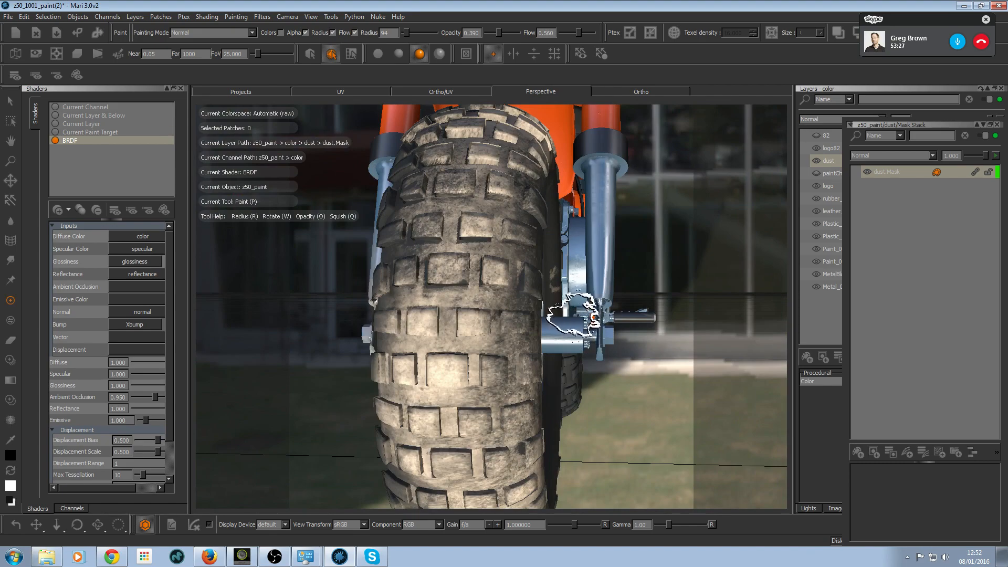
{"action": "key", "text": "l"}
{"action": "left_click", "coordinate": [629, 341]}
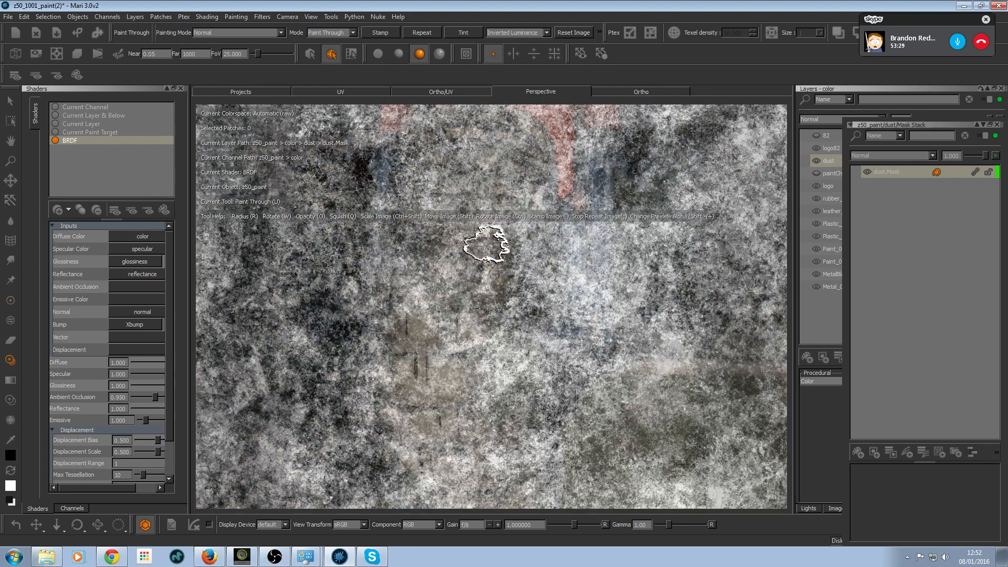
{"action": "mouse_move", "coordinate": [557, 284]}
{"action": "left_mouse_down", "text": "shift"}
{"action": "mouse_move", "coordinate": [456, 342]}
{"action": "mouse_move", "coordinate": [470, 295]}
{"action": "left_mouse_up", "text": "shift"}
{"action": "right_click_drag", "start_coordinate": [470, 295], "coordinate": [475, 317], "text": "alt"}
{"action": "left_click_drag", "start_coordinate": [446, 357], "coordinate": [427, 407]}
{"action": "left_click_drag", "start_coordinate": [407, 239], "coordinate": [434, 258]}
{"action": "left_click_drag", "start_coordinate": [437, 308], "coordinate": [462, 330]}
{"action": "left_click_drag", "start_coordinate": [395, 327], "coordinate": [381, 327]}
{"action": "left_click_drag", "start_coordinate": [430, 252], "coordinate": [473, 262]}
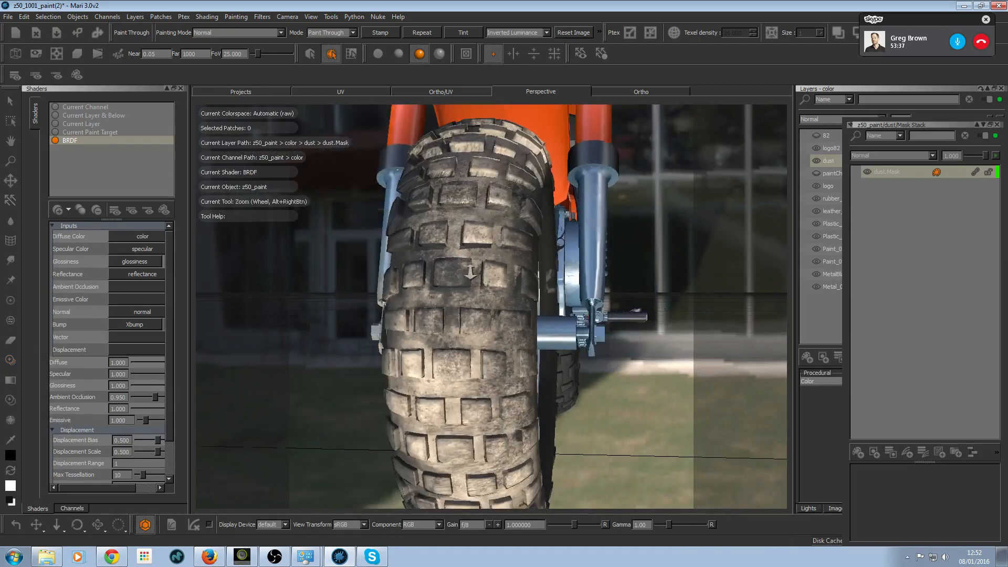
- Reposition the Paint Through image over the front tyre's lower tread and break up its dust with black
{"action": "mouse_move", "coordinate": [543, 282]}
{"action": "left_mouse_down", "text": "alt"}
{"action": "mouse_move", "coordinate": [525, 223]}
{"action": "mouse_move", "coordinate": [498, 248]}
{"action": "left_mouse_up", "text": "alt"}
{"action": "right_click_drag", "start_coordinate": [499, 248], "coordinate": [498, 300], "text": "alt"}
{"action": "mouse_move", "coordinate": [499, 301]}
{"action": "left_mouse_down", "text": "shift"}
{"action": "mouse_move", "coordinate": [491, 379]}
{"action": "mouse_move", "coordinate": [634, 372]}
{"action": "mouse_move", "coordinate": [488, 304]}
{"action": "mouse_move", "coordinate": [464, 310]}
{"action": "left_mouse_up", "text": "shift"}
{"action": "left_click_drag", "start_coordinate": [445, 374], "coordinate": [454, 387]}
{"action": "left_click_drag", "start_coordinate": [516, 373], "coordinate": [532, 386]}
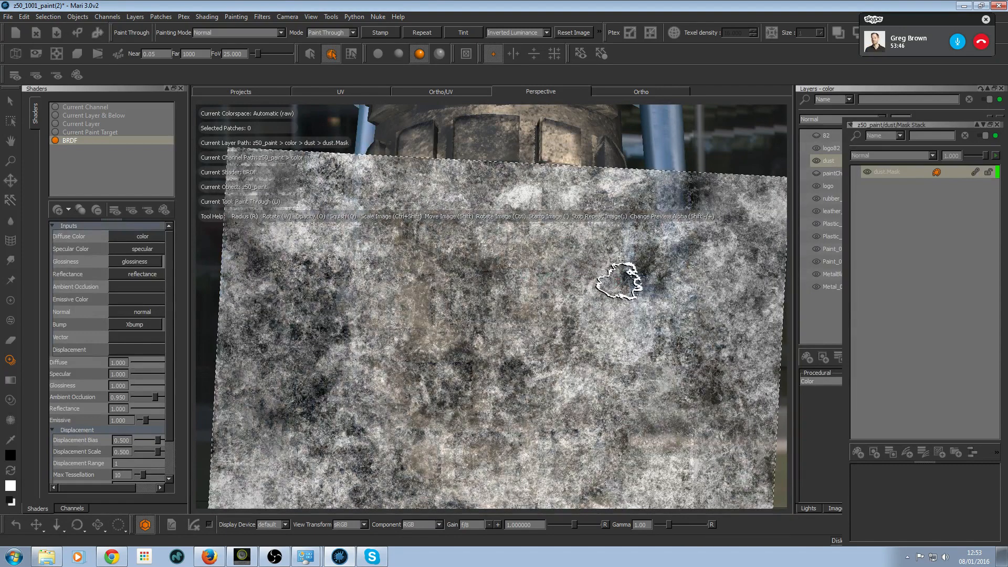
{"action": "right_click_drag", "start_coordinate": [618, 278], "coordinate": [613, 252], "text": "alt"}
{"action": "left_click_drag", "start_coordinate": [613, 252], "coordinate": [566, 202], "text": "alt"}
{"action": "middle_click_drag", "start_coordinate": [567, 202], "coordinate": [553, 297], "text": "alt"}
{"action": "right_click_drag", "start_coordinate": [553, 297], "coordinate": [531, 259], "text": "alt"}
{"action": "mouse_move", "coordinate": [524, 239]}
{"action": "left_mouse_down", "text": "shift"}
{"action": "mouse_move", "coordinate": [559, 220]}
{"action": "mouse_move", "coordinate": [508, 263]}
{"action": "left_mouse_up", "text": "shift"}
{"action": "left_click_drag", "start_coordinate": [536, 303], "coordinate": [527, 320]}
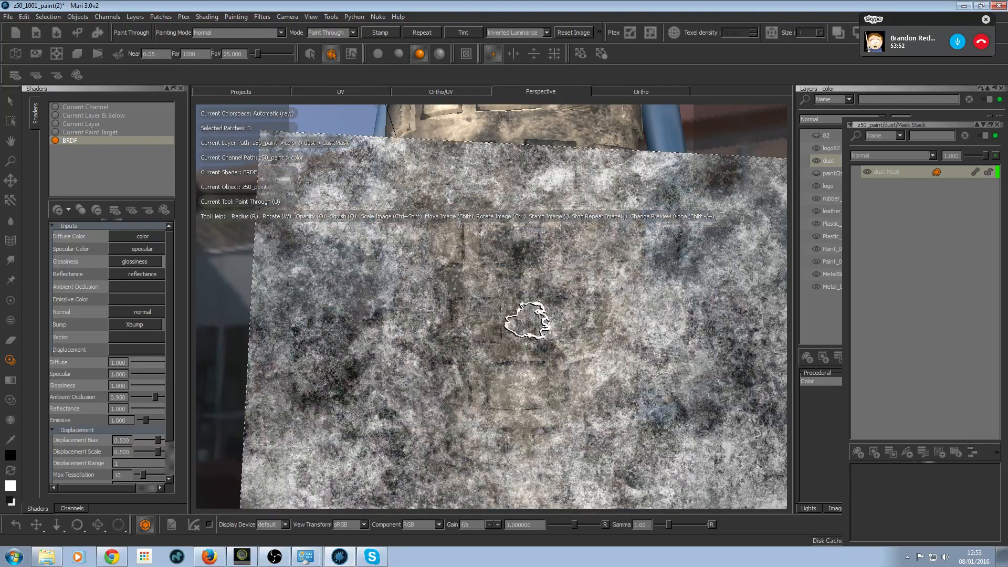
- Examine the dust on the tyres and the whole bike, and display the channel list
{"action": "right_click_drag", "start_coordinate": [578, 272], "coordinate": [519, 336], "text": "alt"}
{"action": "left_click_drag", "start_coordinate": [520, 336], "coordinate": [462, 363], "text": "alt"}
{"action": "middle_click_drag", "start_coordinate": [473, 362], "coordinate": [475, 317], "text": "alt"}
{"action": "left_click_drag", "start_coordinate": [493, 305], "coordinate": [455, 270], "text": "alt"}
{"action": "middle_click_drag", "start_coordinate": [456, 268], "coordinate": [457, 303], "text": "alt"}
{"action": "left_click_drag", "start_coordinate": [457, 303], "coordinate": [452, 281], "text": "alt"}
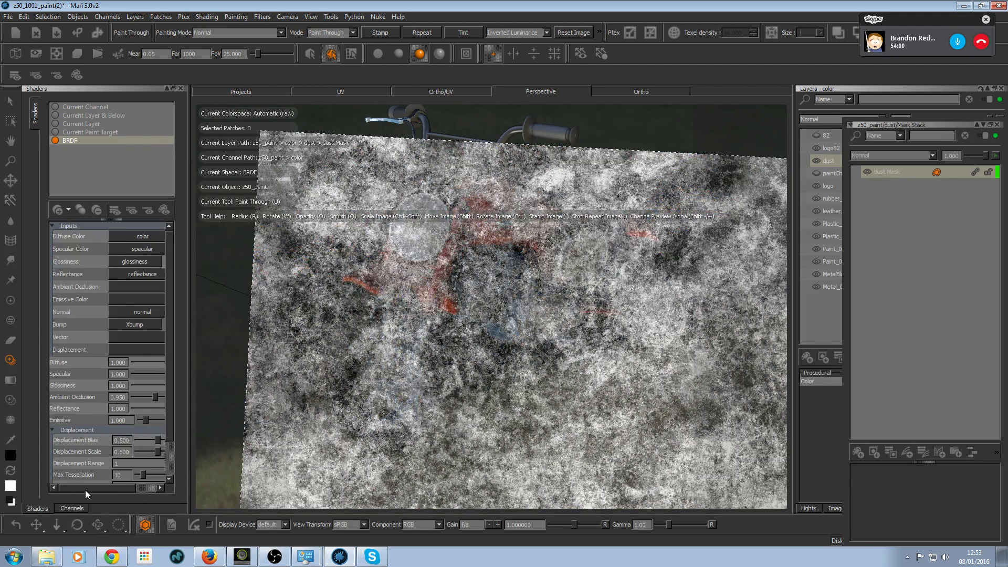
{"action": "left_click", "coordinate": [71, 508]}
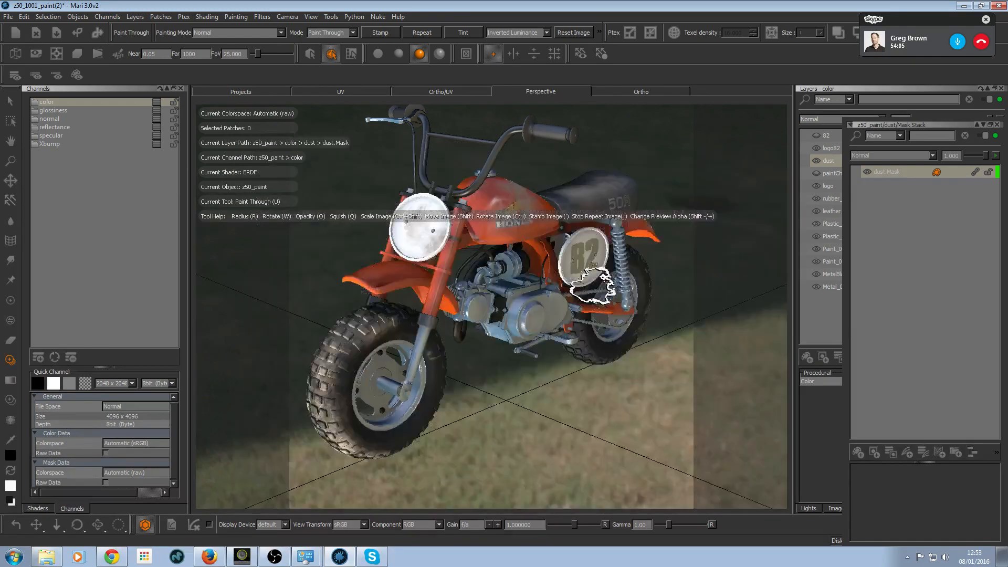
- Load dustMask.jpg as the Paint Through image over the engine's side cover
{"action": "right_click_drag", "start_coordinate": [597, 288], "coordinate": [546, 302], "text": "alt"}
{"action": "mouse_move", "coordinate": [546, 302]}
{"action": "left_mouse_down", "text": "alt"}
{"action": "mouse_move", "coordinate": [536, 284]}
{"action": "mouse_move", "coordinate": [496, 264]}
{"action": "left_mouse_up", "text": "alt"}
{"action": "right_click_drag", "start_coordinate": [496, 264], "coordinate": [549, 261], "text": "alt"}
{"action": "left_click_drag", "start_coordinate": [548, 261], "coordinate": [511, 251], "text": "alt"}
{"action": "right_click_drag", "start_coordinate": [512, 251], "coordinate": [559, 259], "text": "alt"}
{"action": "left_click_drag", "start_coordinate": [559, 260], "coordinate": [533, 312], "text": "alt"}
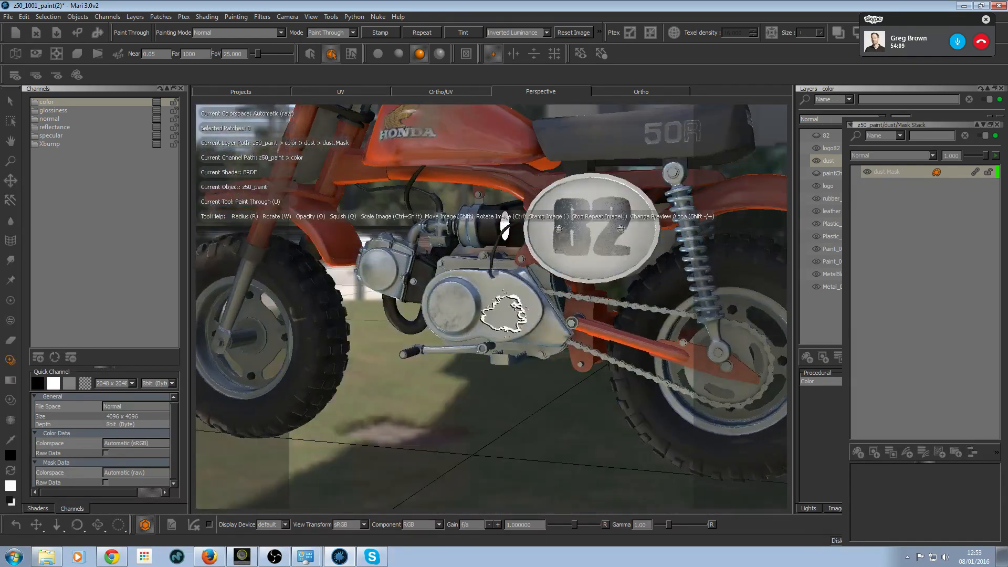
{"action": "right_click_drag", "start_coordinate": [533, 312], "coordinate": [587, 316], "text": "alt"}
{"action": "mouse_move", "coordinate": [587, 316]}
{"action": "left_mouse_down", "text": "alt"}
{"action": "mouse_move", "coordinate": [537, 279]}
{"action": "mouse_move", "coordinate": [538, 295]}
{"action": "mouse_move", "coordinate": [537, 281]}
{"action": "left_mouse_up", "text": "alt"}
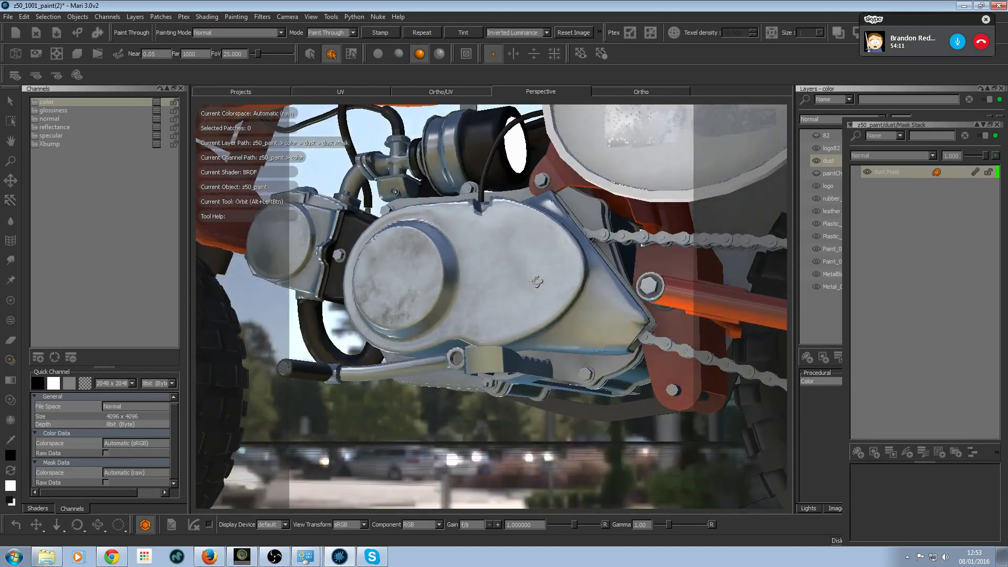
{"action": "key", "text": "i"}
{"action": "key", "text": "i"}
{"action": "key", "text": "i"}
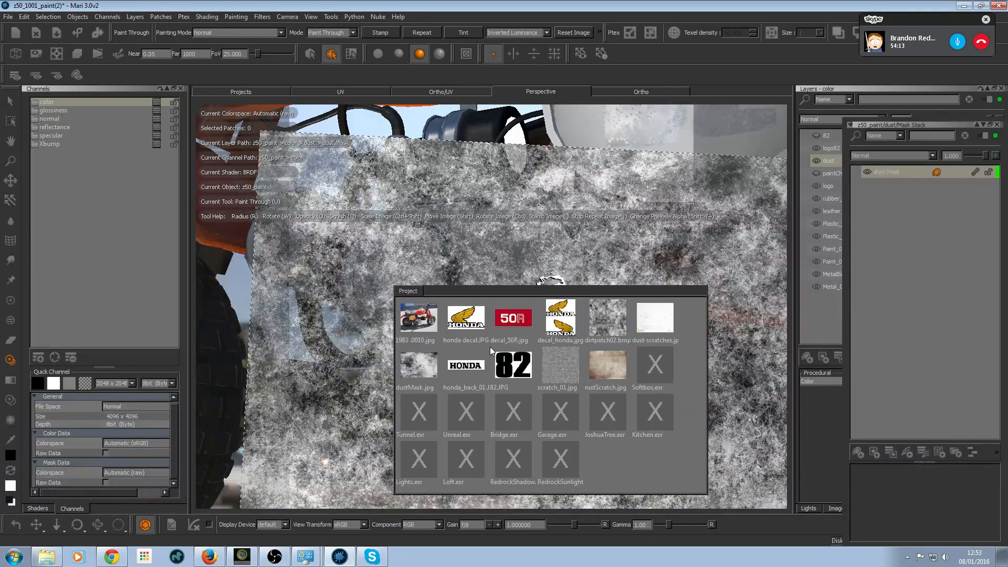
{"action": "left_click", "coordinate": [427, 361]}
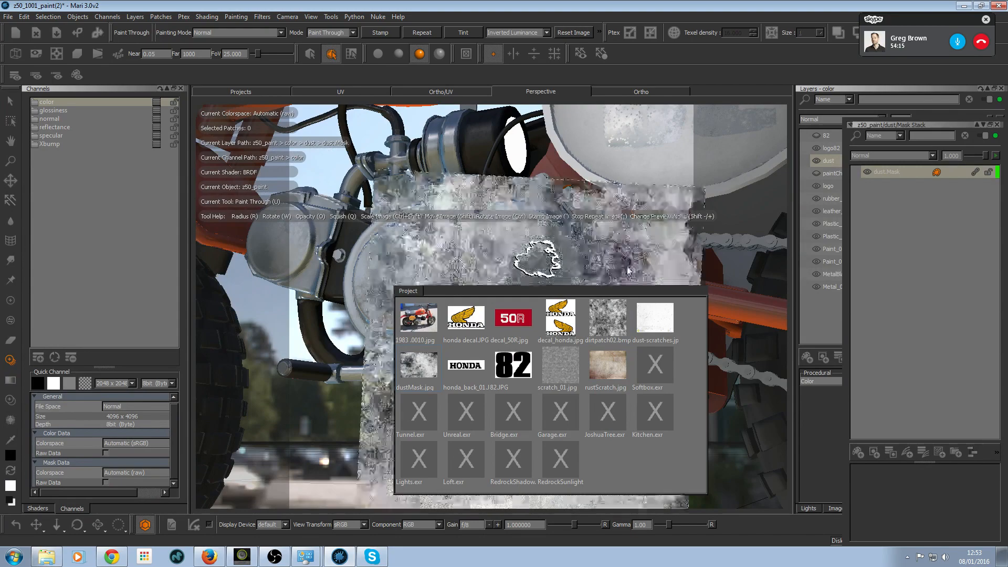
{"action": "key", "text": "i"}
- Resize the Paint Through image, set its mode to Luminance and paint broken-up dust on the engine's side cover
{"action": "mouse_move", "coordinate": [543, 260]}
{"action": "left_mouse_down", "text": "ctrl+shift"}
{"action": "mouse_move", "coordinate": [493, 253]}
{"action": "mouse_move", "coordinate": [540, 237]}
{"action": "mouse_move", "coordinate": [522, 254]}
{"action": "mouse_move", "coordinate": [461, 259]}
{"action": "mouse_move", "coordinate": [490, 302]}
{"action": "mouse_move", "coordinate": [521, 269]}
{"action": "mouse_move", "coordinate": [436, 237]}
{"action": "mouse_move", "coordinate": [432, 297]}
{"action": "mouse_move", "coordinate": [517, 277]}
{"action": "mouse_move", "coordinate": [512, 289]}
{"action": "left_mouse_up", "text": "ctrl+shift"}
{"action": "left_click", "coordinate": [521, 31]}
{"action": "left_click", "coordinate": [524, 37]}
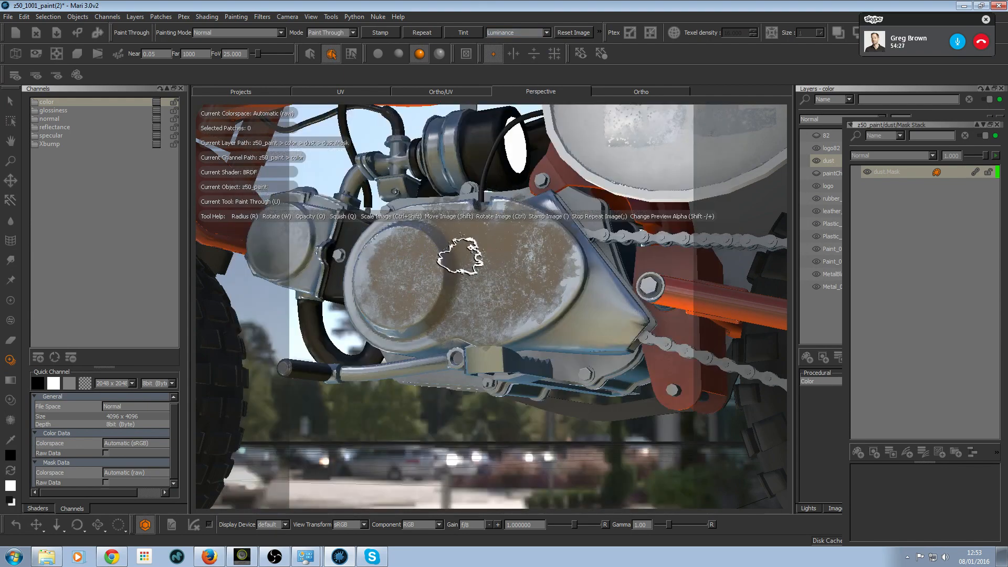
{"action": "mouse_move", "coordinate": [460, 256]}
{"action": "left_mouse_down"}
{"action": "mouse_move", "coordinate": [457, 270]}
{"action": "mouse_move", "coordinate": [434, 277]}
{"action": "left_mouse_up"}
{"action": "mouse_move", "coordinate": [540, 288]}
{"action": "left_mouse_down", "text": "ctrl+shift"}
{"action": "mouse_move", "coordinate": [528, 293]}
{"action": "mouse_move", "coordinate": [566, 278]}
{"action": "left_mouse_up", "text": "ctrl+shift"}
{"action": "mouse_move", "coordinate": [457, 246]}
{"action": "left_mouse_down"}
{"action": "mouse_move", "coordinate": [446, 238]}
{"action": "mouse_move", "coordinate": [501, 223]}
{"action": "mouse_move", "coordinate": [452, 306]}
{"action": "mouse_move", "coordinate": [521, 216]}
{"action": "mouse_move", "coordinate": [561, 235]}
{"action": "mouse_move", "coordinate": [502, 218]}
{"action": "mouse_move", "coordinate": [389, 253]}
{"action": "mouse_move", "coordinate": [453, 298]}
{"action": "mouse_move", "coordinate": [452, 330]}
{"action": "mouse_move", "coordinate": [460, 302]}
{"action": "mouse_move", "coordinate": [494, 321]}
{"action": "left_mouse_up"}
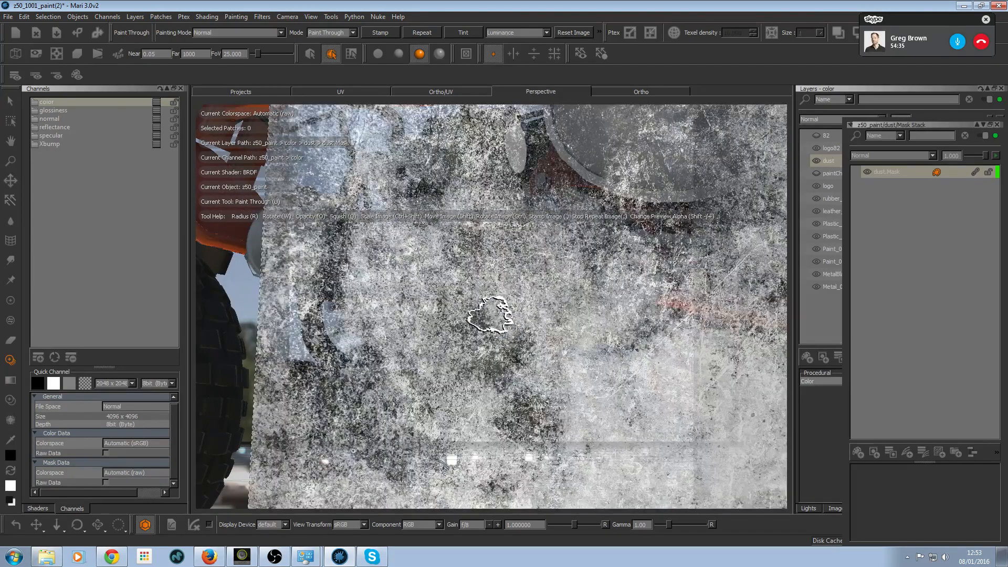
- Erase part of the dust on the engine's side cover with the Eraser and bake the paint
{"action": "key", "text": "e"}
{"action": "mouse_move", "coordinate": [507, 344]}
{"action": "left_mouse_down"}
{"action": "mouse_move", "coordinate": [564, 279]}
{"action": "mouse_move", "coordinate": [559, 247]}
{"action": "mouse_move", "coordinate": [522, 190]}
{"action": "left_mouse_up"}
{"action": "key", "text": "b"}
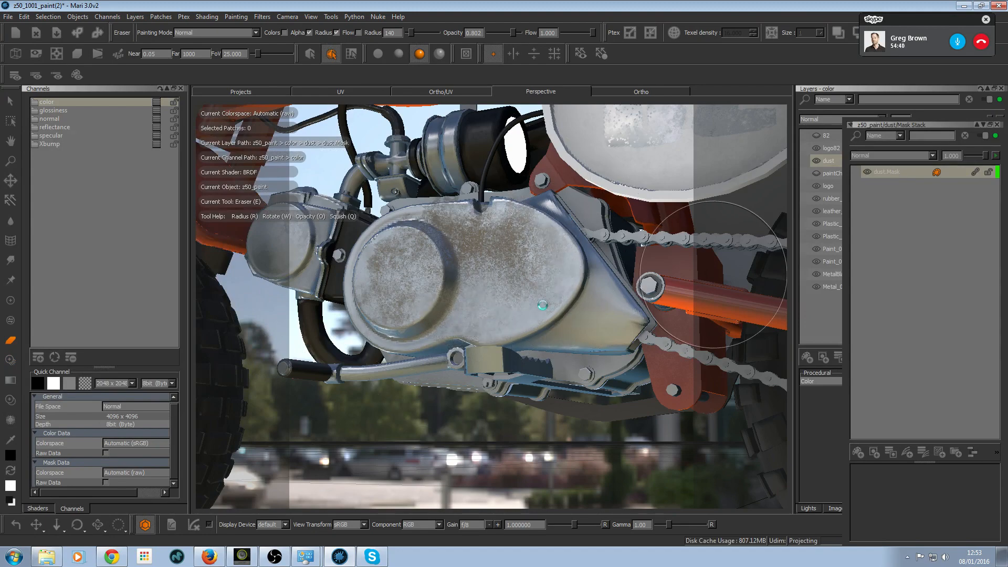
{"action": "scroll", "coordinate": [599, 305], "scroll_direction": "down", "scroll_amount": 5}
{"action": "mouse_move", "coordinate": [598, 262]}
{"action": "left_mouse_down", "text": "alt"}
{"action": "mouse_move", "coordinate": [656, 332]}
{"action": "mouse_move", "coordinate": [624, 292]}
{"action": "mouse_move", "coordinate": [639, 305]}
{"action": "mouse_move", "coordinate": [666, 285]}
{"action": "mouse_move", "coordinate": [670, 307]}
{"action": "left_mouse_up", "text": "alt"}
{"action": "key", "text": "e"}
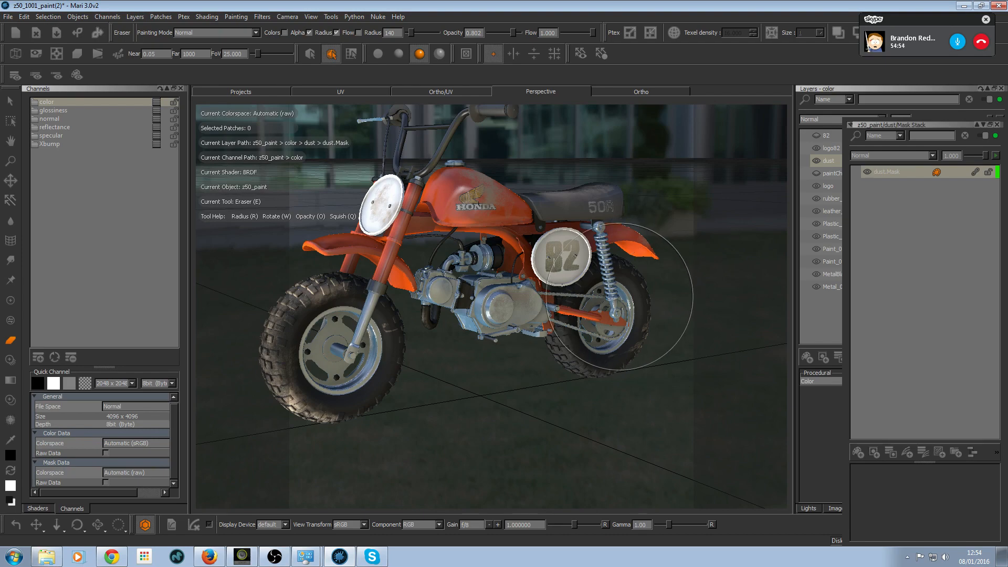
{"action": "mouse_move", "coordinate": [659, 314]}
{"action": "left_mouse_down", "text": "alt"}
{"action": "mouse_move", "coordinate": [635, 330]}
{"action": "mouse_move", "coordinate": [614, 324]}
{"action": "left_mouse_up", "text": "alt"}
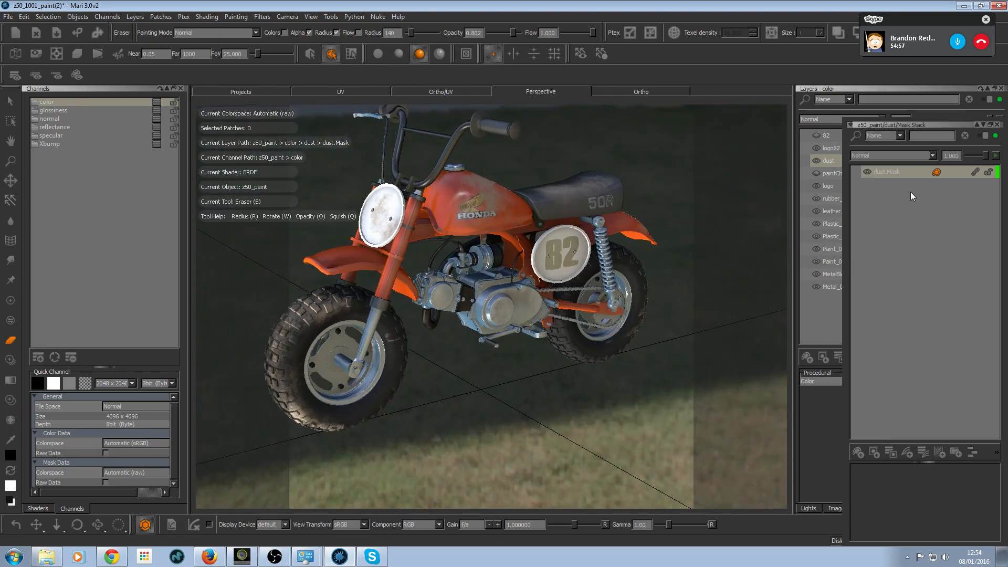
- Display the color channel's dust.Mask layer with the Current Layer shader and examine the painted mask around the bike
{"action": "left_click", "coordinate": [903, 172]}
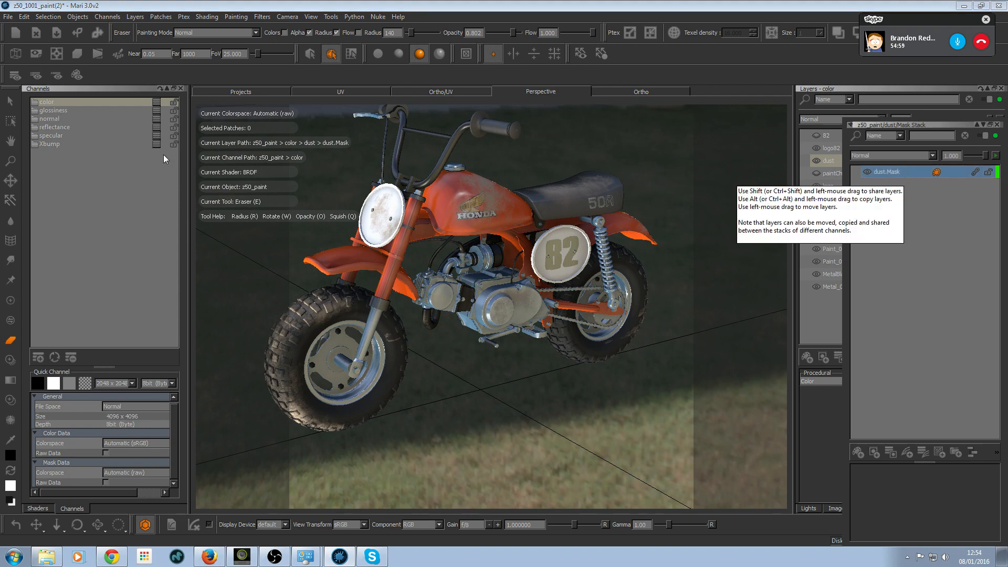
{"action": "left_click", "coordinate": [113, 103]}
{"action": "left_click", "coordinate": [913, 171]}
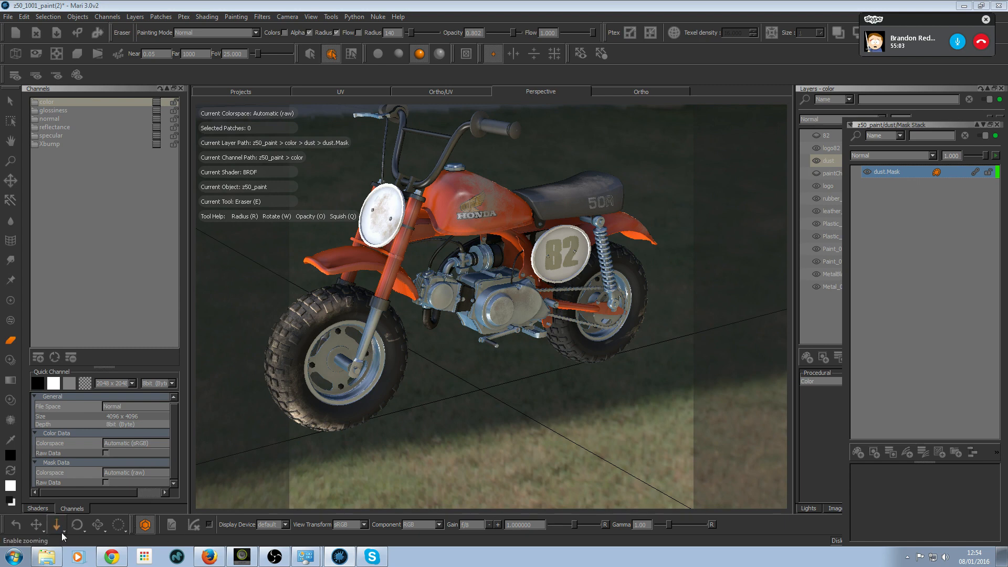
{"action": "left_click", "coordinate": [48, 506]}
{"action": "left_click", "coordinate": [89, 124]}
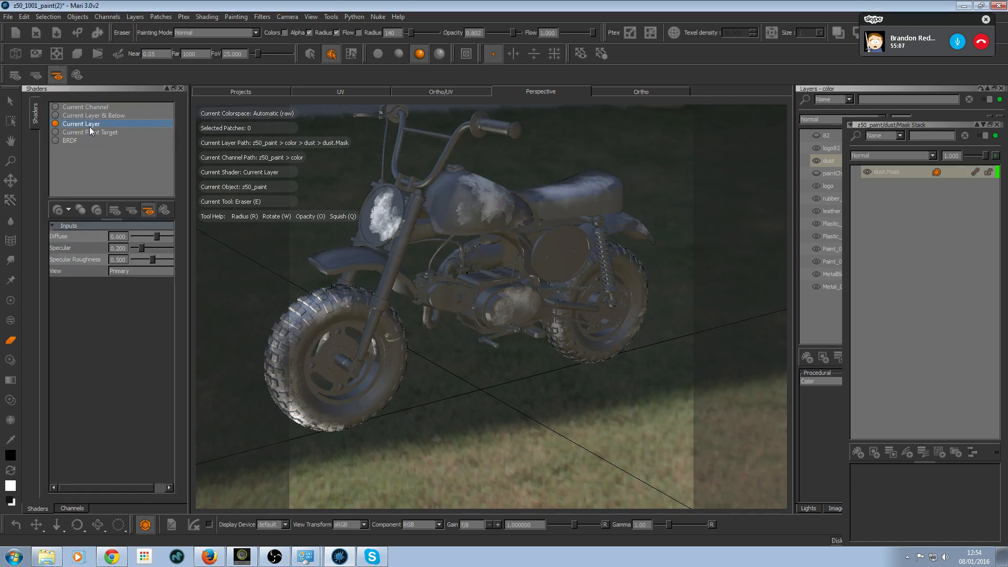
{"action": "mouse_move", "coordinate": [484, 360]}
{"action": "left_mouse_down", "text": "alt"}
{"action": "mouse_move", "coordinate": [418, 326]}
{"action": "mouse_move", "coordinate": [441, 335]}
{"action": "mouse_move", "coordinate": [491, 313]}
{"action": "left_mouse_up", "text": "alt"}
{"action": "middle_click_drag", "start_coordinate": [523, 300], "coordinate": [536, 339], "text": "alt"}
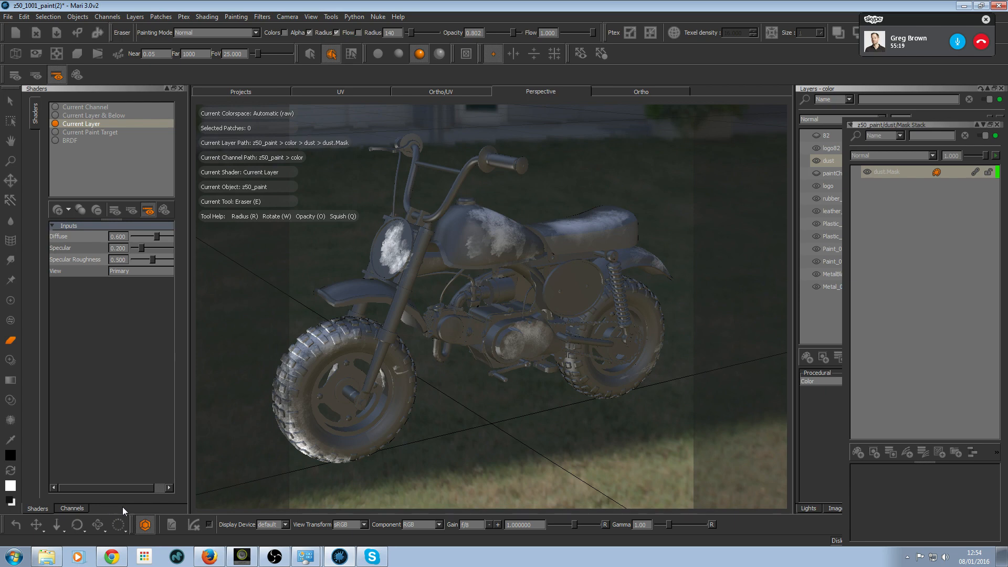
- Switch to the specular channel, open its dust layer's mask stack and select Shared dust.Mask to view the shared mask
{"action": "left_click", "coordinate": [72, 510]}
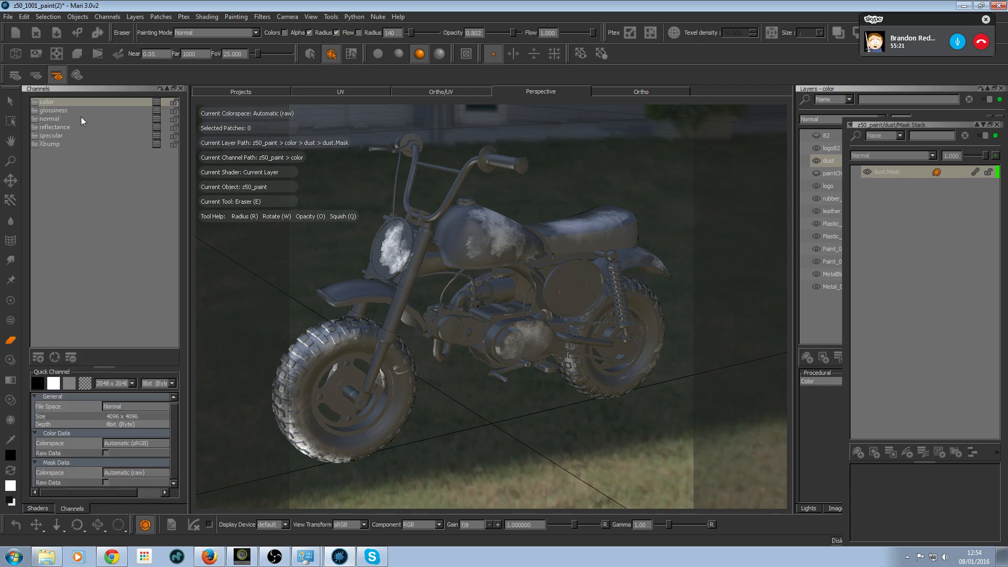
{"action": "left_click", "coordinate": [75, 135]}
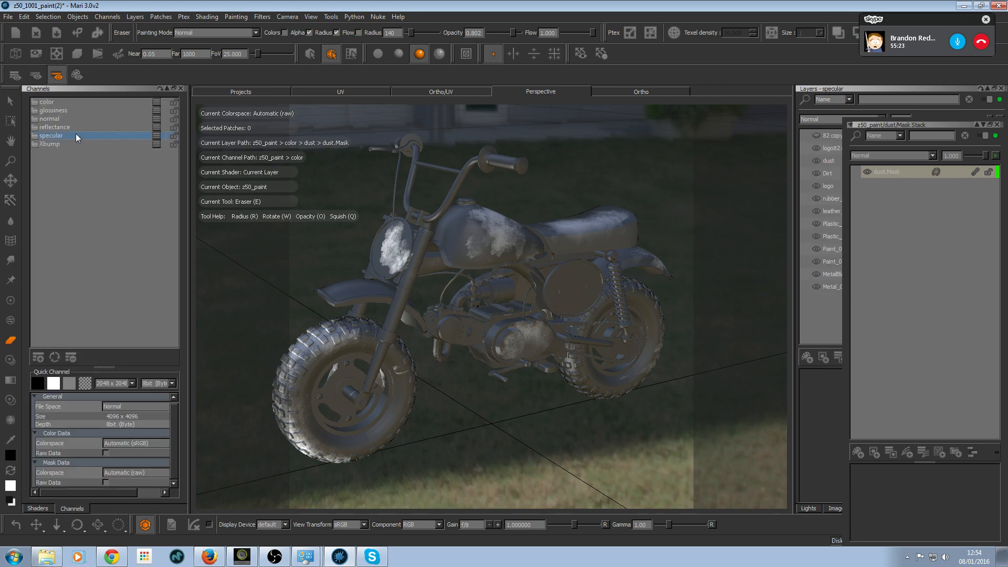
{"action": "left_click_drag", "start_coordinate": [892, 125], "coordinate": [654, 149]}
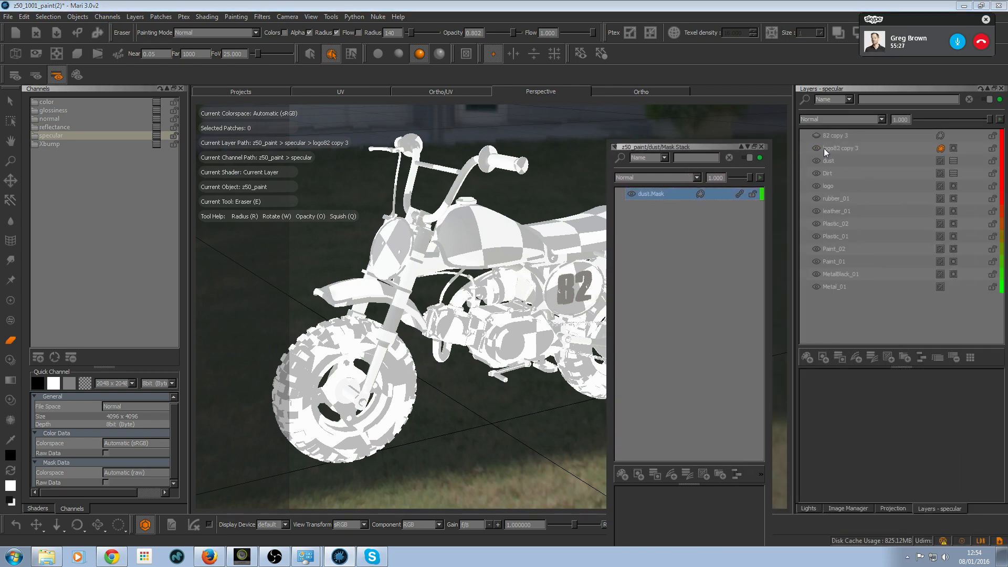
{"action": "left_click", "coordinate": [830, 160]}
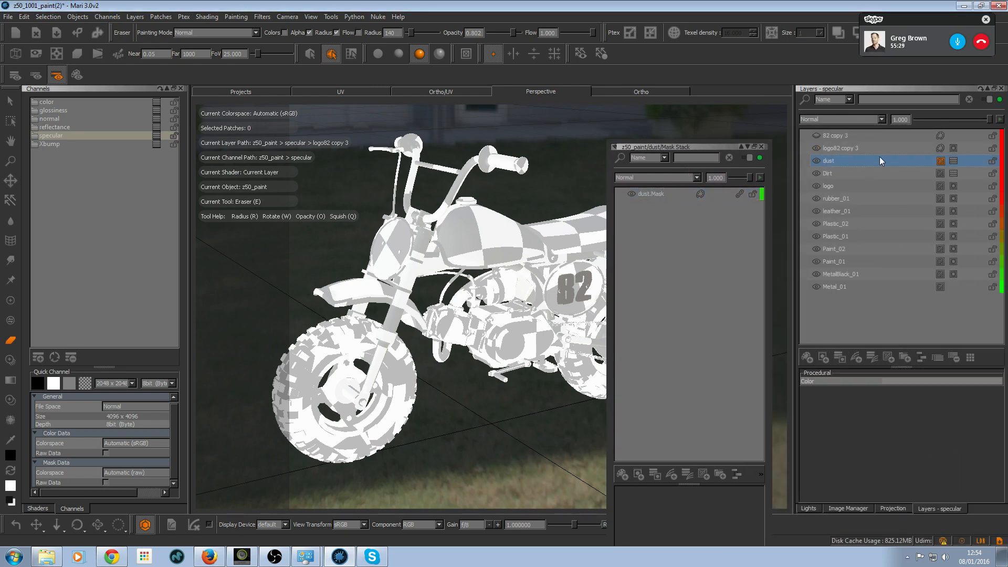
{"action": "left_click", "coordinate": [952, 163]}
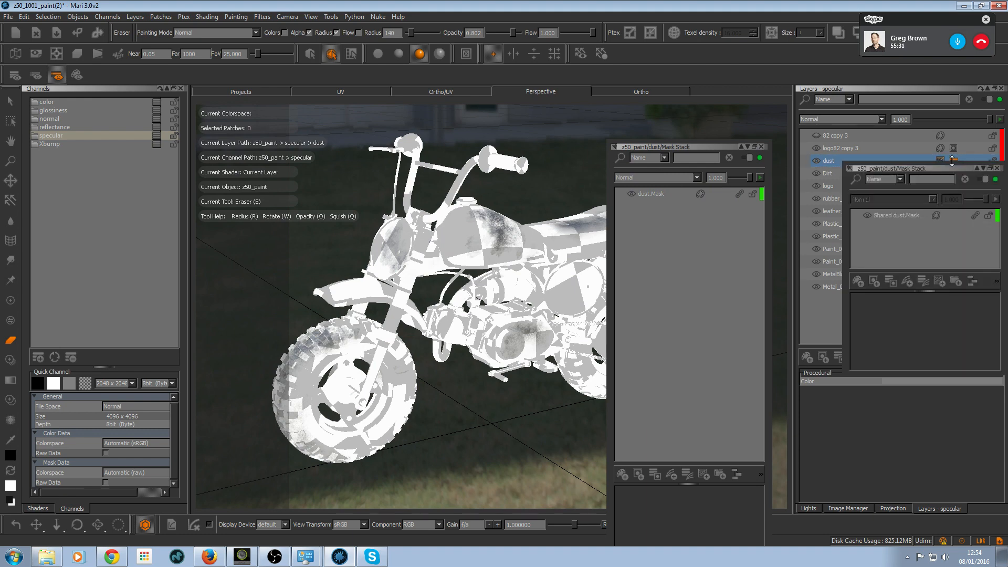
{"action": "left_click", "coordinate": [909, 215]}
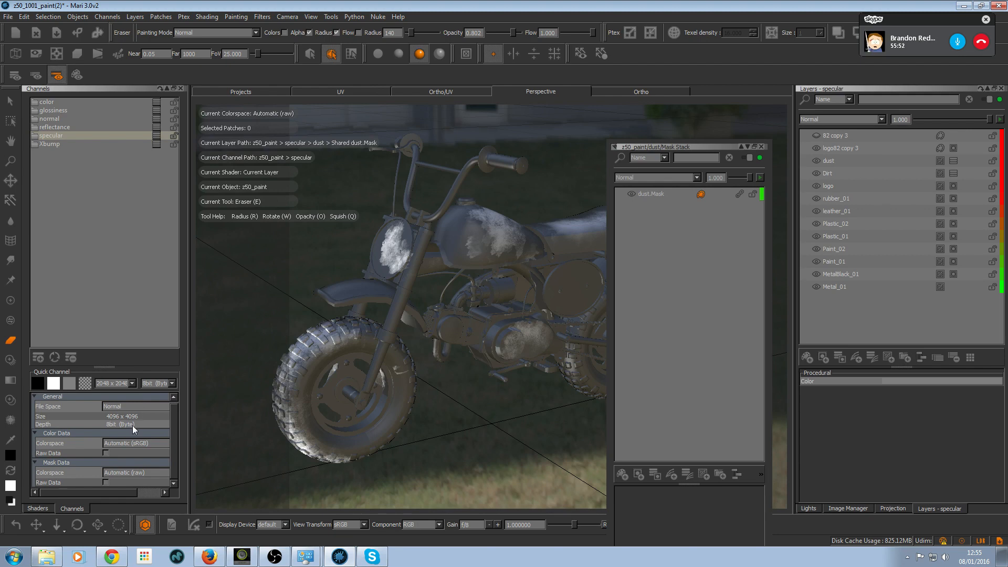
- Display the shader list and enlarge its area above the shader inputs
{"action": "left_click", "coordinate": [38, 508]}
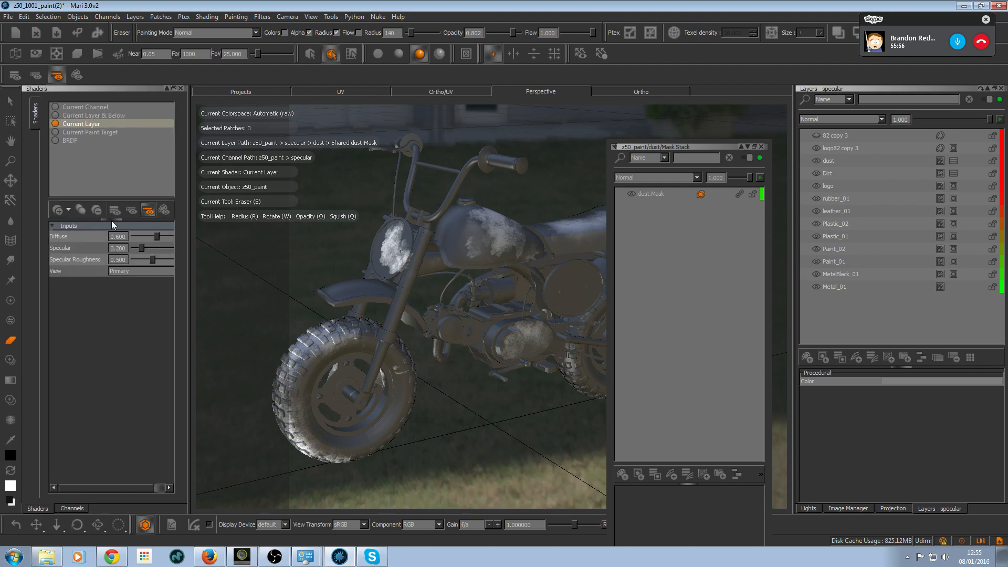
{"action": "left_click_drag", "start_coordinate": [111, 221], "coordinate": [102, 280]}
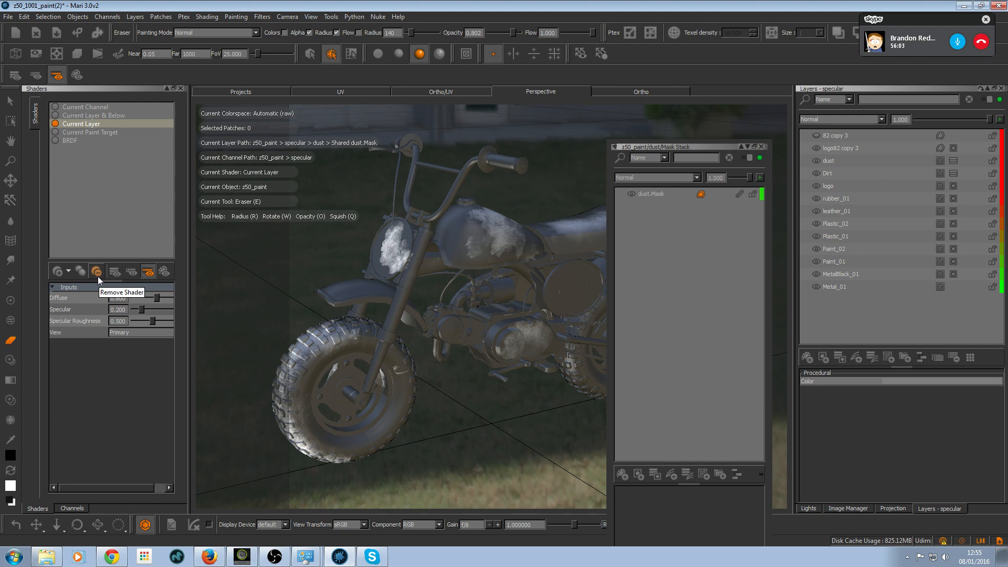
{"action": "left_click", "coordinate": [865, 508]}
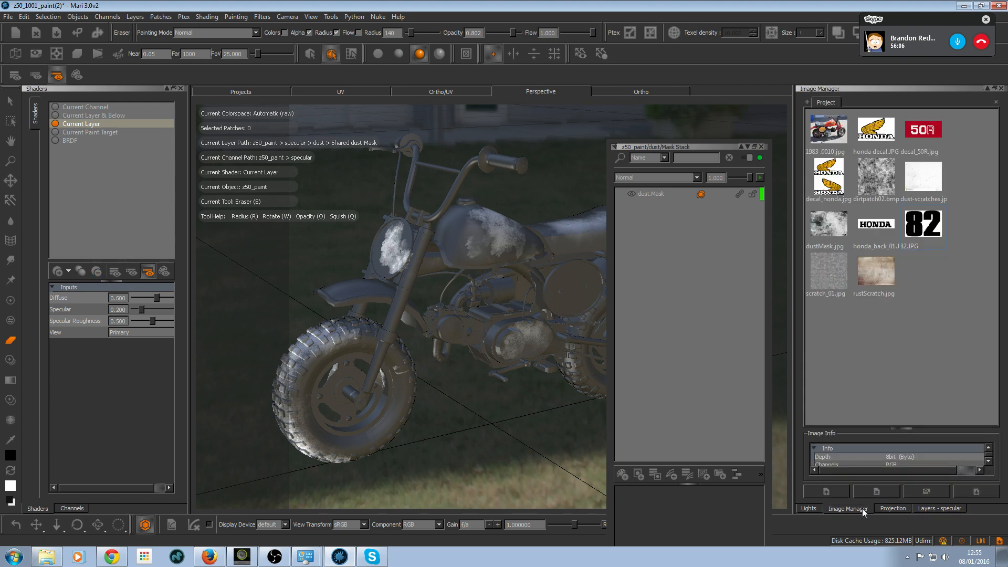
{"action": "left_click", "coordinate": [929, 510]}
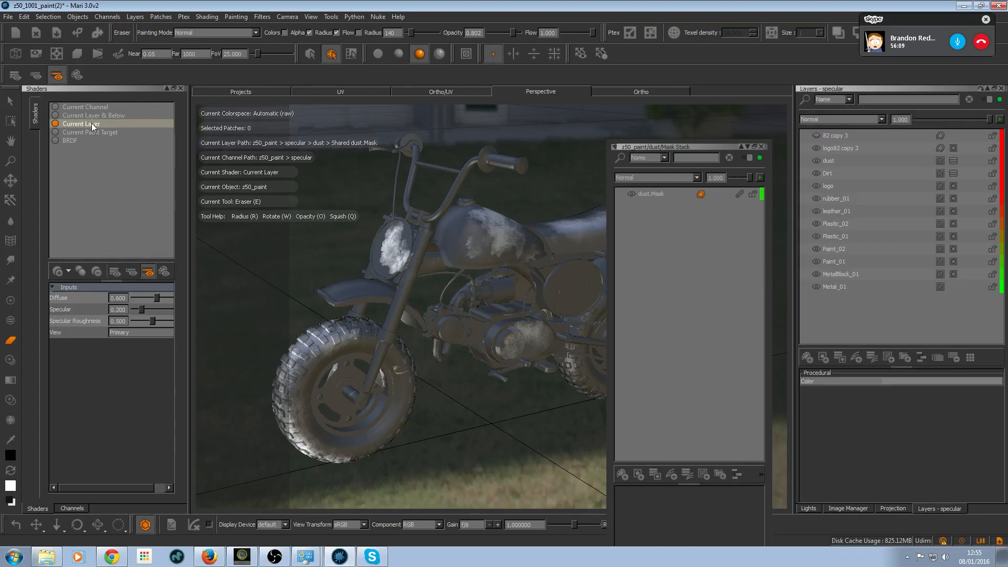
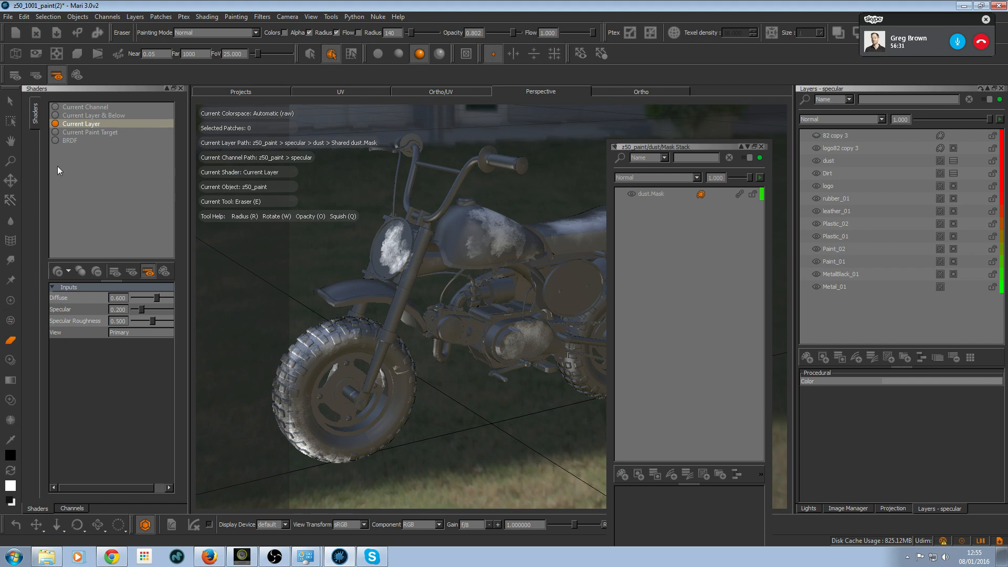
- Display the bike with the BRDF shader and show the whole bike from a front three-quarter view
{"action": "left_click", "coordinate": [67, 139]}
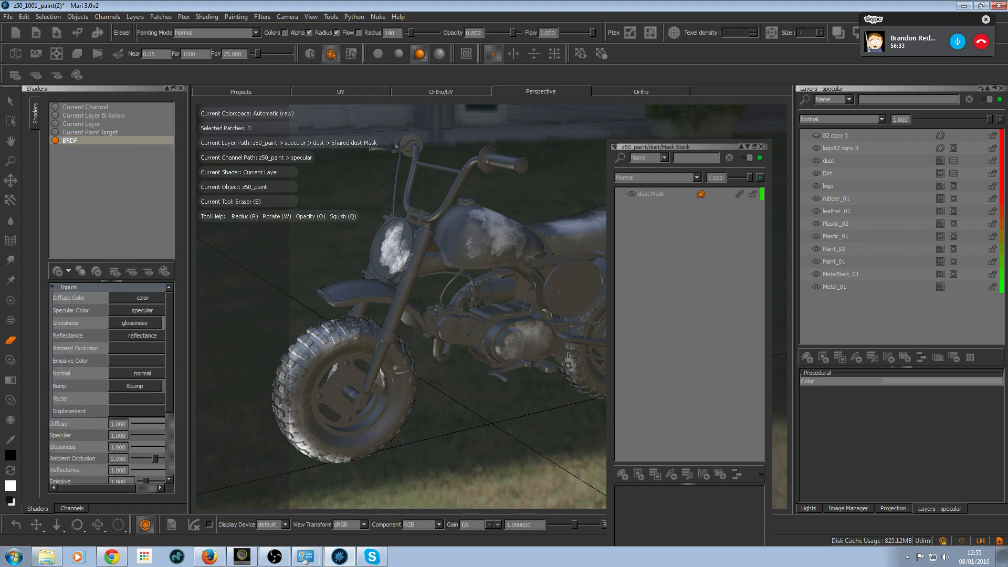
{"action": "scroll", "coordinate": [429, 266], "scroll_direction": "down", "scroll_amount": 5}
{"action": "right_click_drag", "start_coordinate": [430, 266], "coordinate": [472, 263], "text": "alt"}
{"action": "left_click_drag", "start_coordinate": [493, 262], "coordinate": [446, 252], "text": "alt"}
{"action": "middle_click_drag", "start_coordinate": [447, 252], "coordinate": [449, 239], "text": "alt"}
{"action": "right_click_drag", "start_coordinate": [446, 242], "coordinate": [427, 278], "text": "alt"}
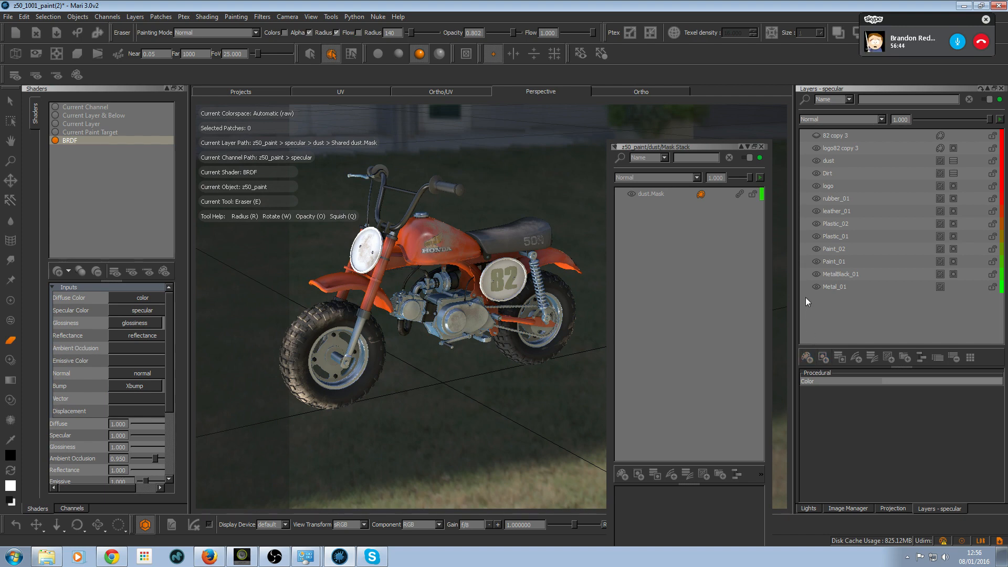
{"action": "left_click", "coordinate": [862, 249]}
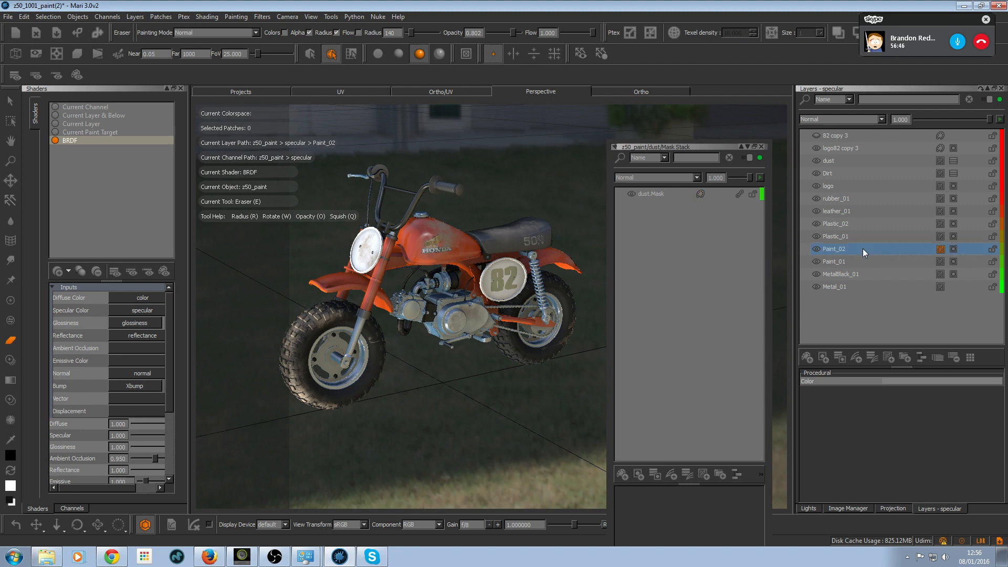
{"action": "left_click", "coordinate": [852, 261]}
{"action": "left_click", "coordinate": [851, 274]}
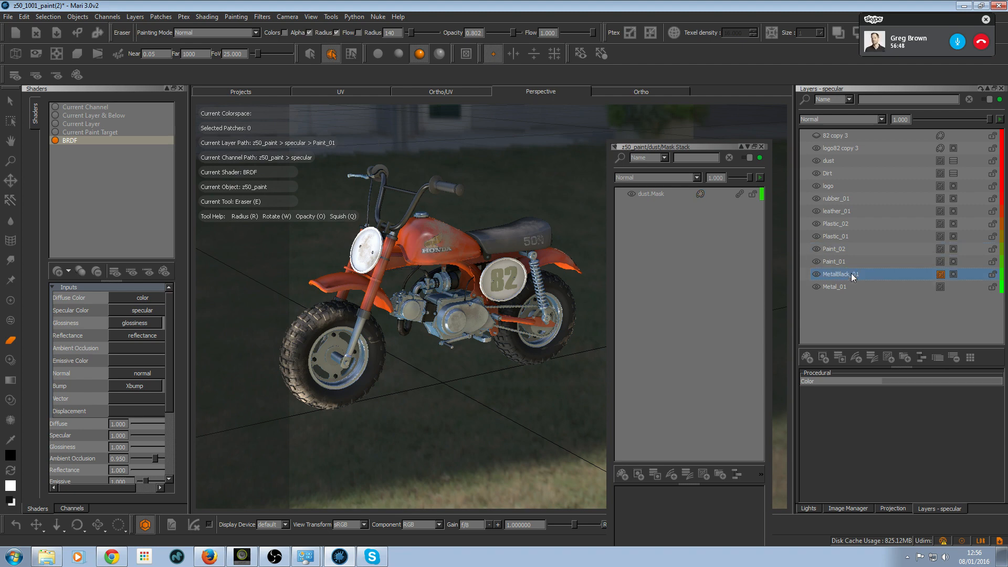
{"action": "left_click", "coordinate": [837, 236]}
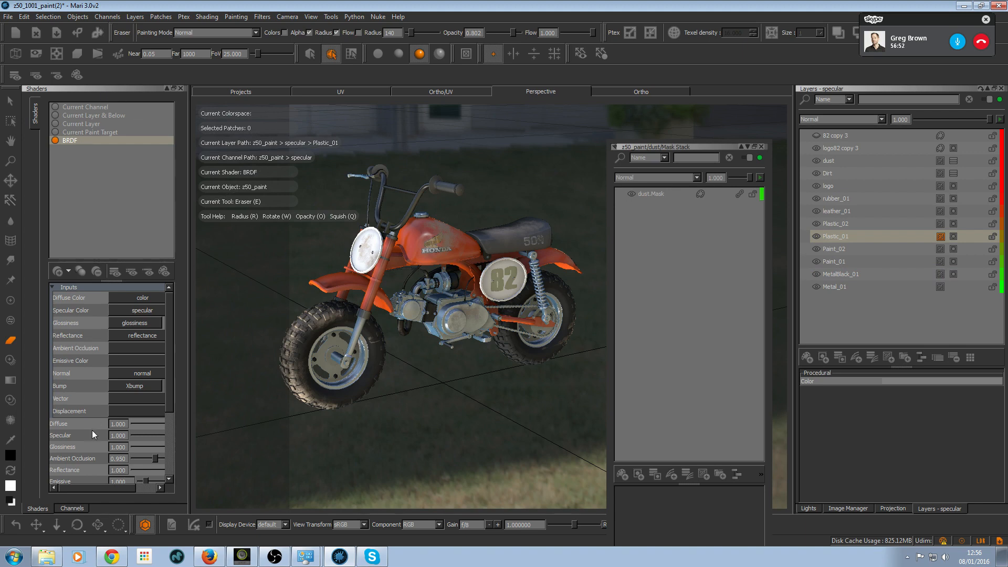
- Set the color channel's Paint_01 layer to a light blue with RGB 0.432, 0.733, 0.789
{"action": "left_click", "coordinate": [71, 508]}
{"action": "left_click", "coordinate": [50, 102]}
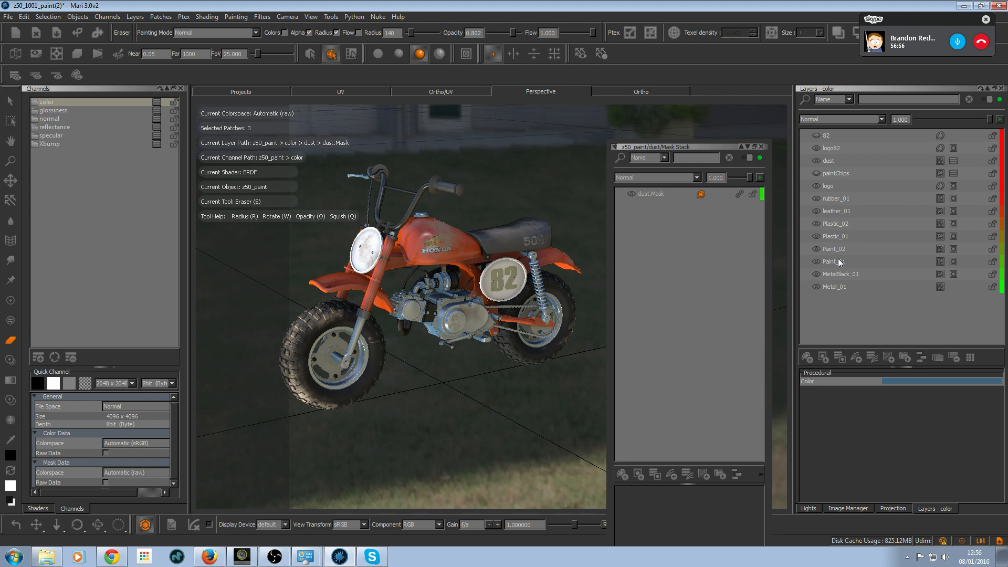
{"action": "left_click", "coordinate": [839, 260]}
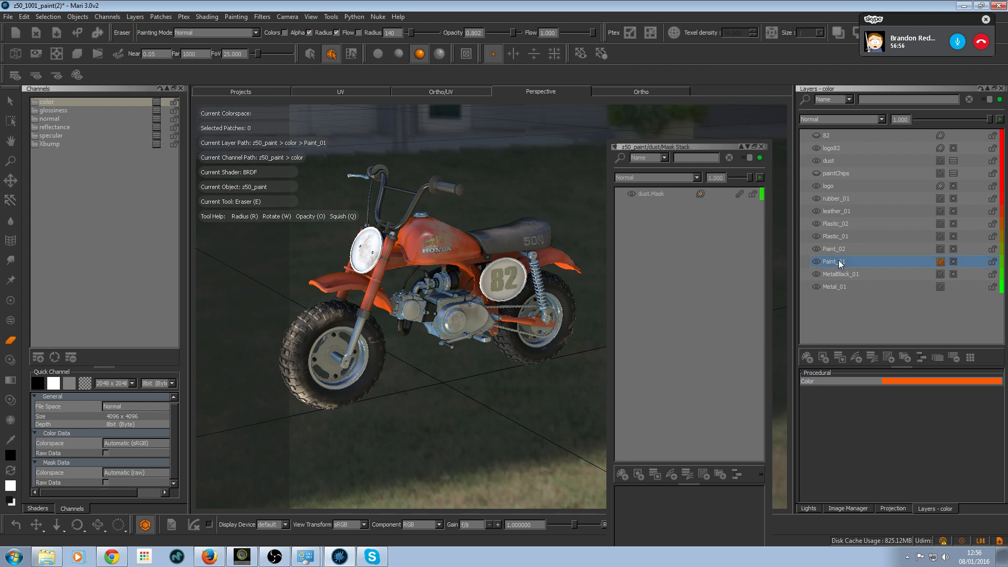
{"action": "left_click", "coordinate": [909, 383]}
{"action": "left_click", "coordinate": [555, 299]}
{"action": "left_click", "coordinate": [555, 300]}
{"action": "left_click", "coordinate": [487, 270]}
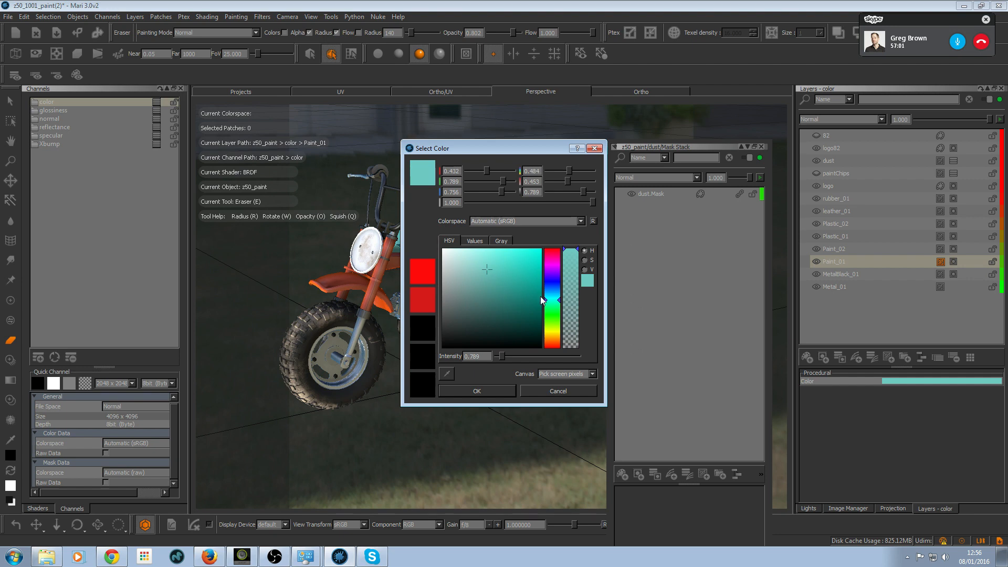
{"action": "left_click", "coordinate": [554, 295]}
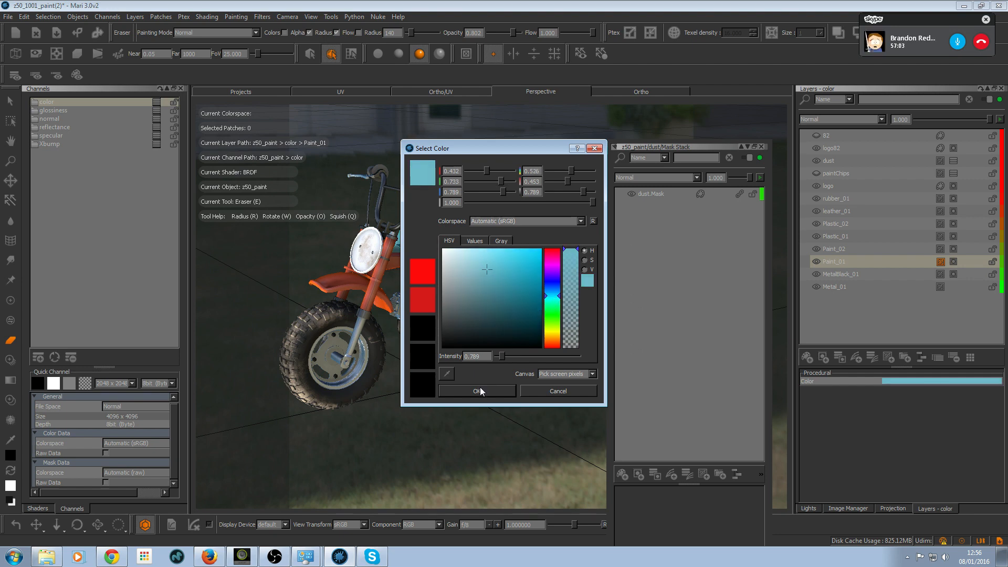
{"action": "left_click", "coordinate": [479, 388]}
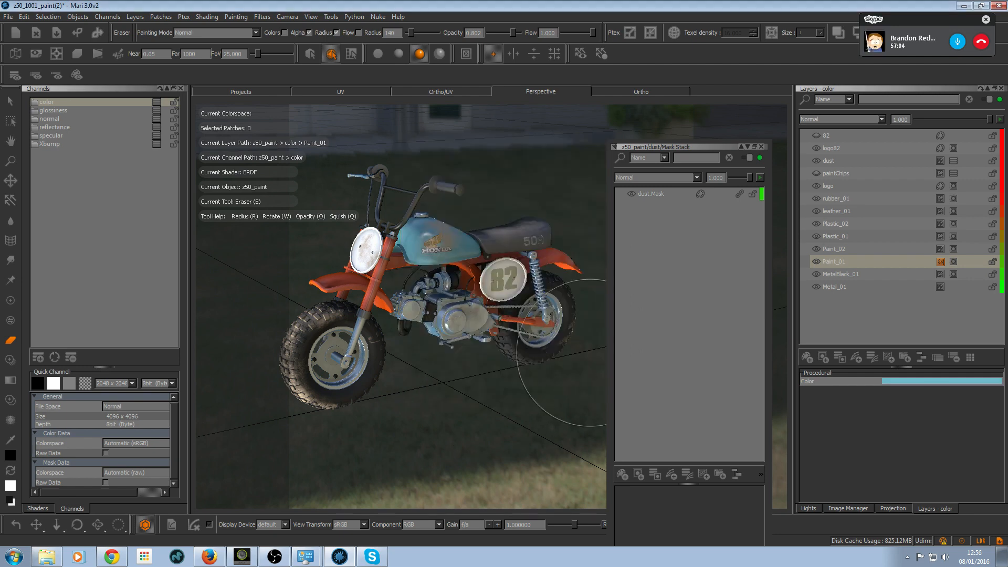
{"action": "left_click", "coordinate": [915, 381]}
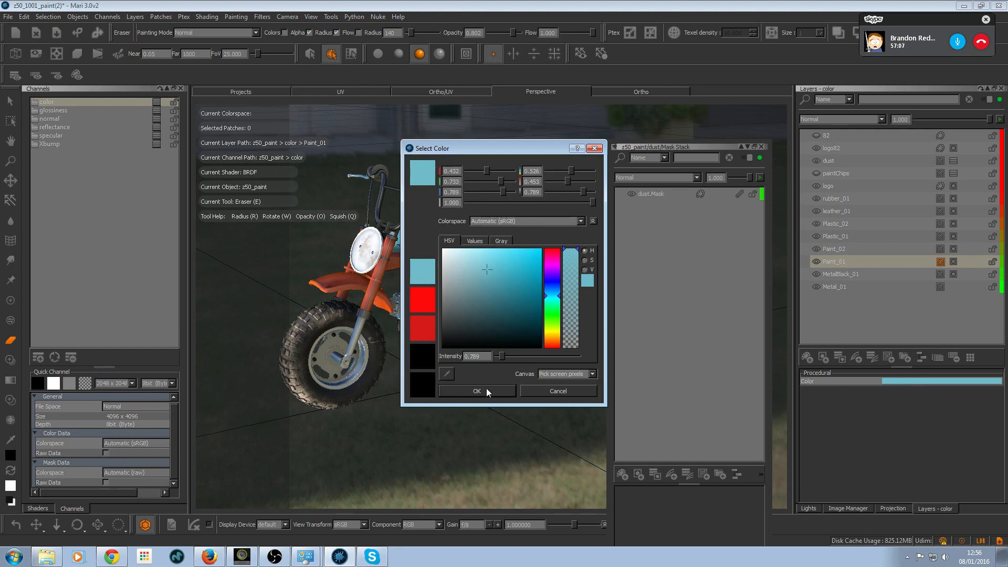
{"action": "left_click", "coordinate": [477, 390]}
- Apply the same light blue swatch to the color channel's Paint_02 and Plastic_01 layers
{"action": "left_click", "coordinate": [852, 249]}
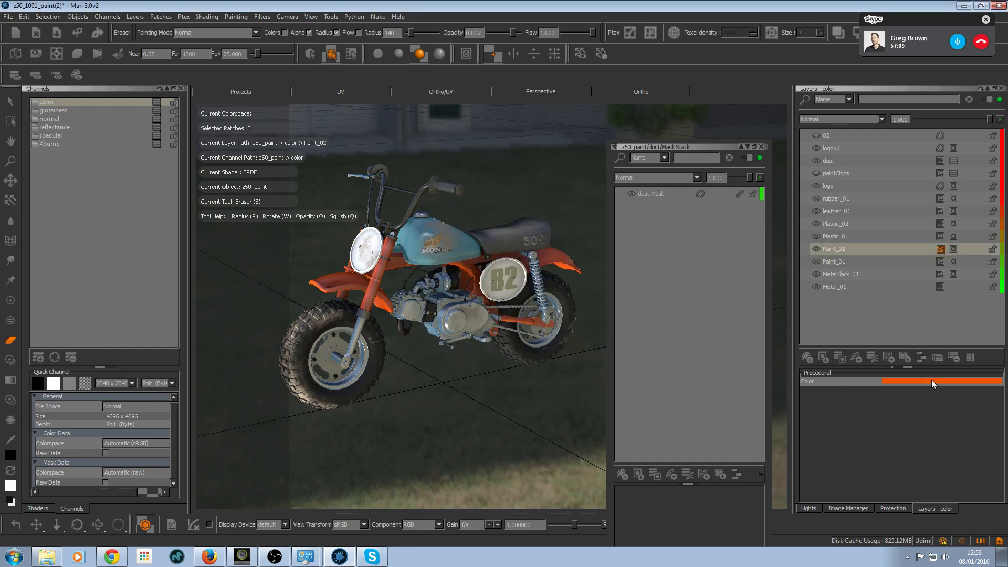
{"action": "left_click", "coordinate": [931, 380]}
{"action": "left_click", "coordinate": [431, 271]}
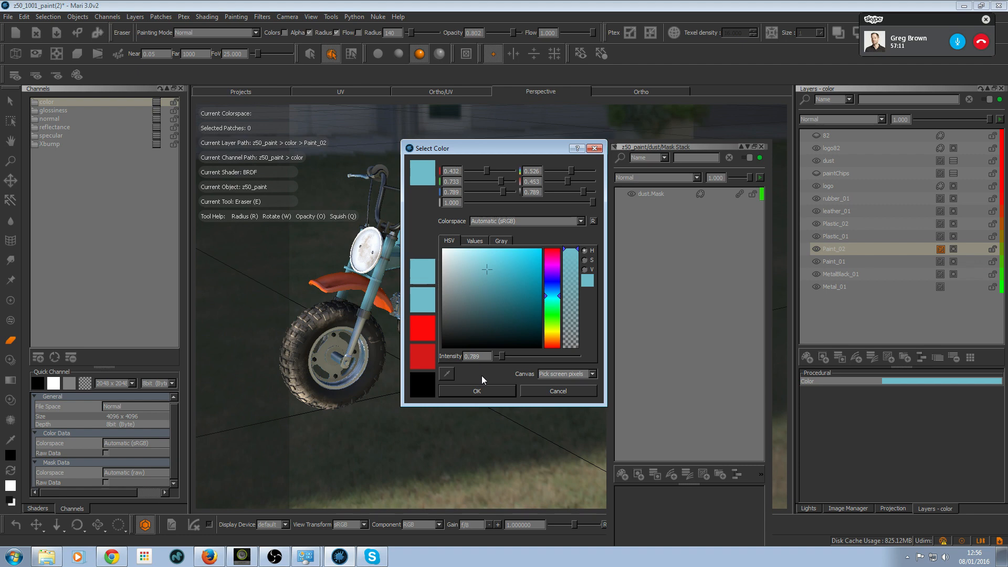
{"action": "left_click", "coordinate": [482, 388]}
{"action": "left_click", "coordinate": [850, 237]}
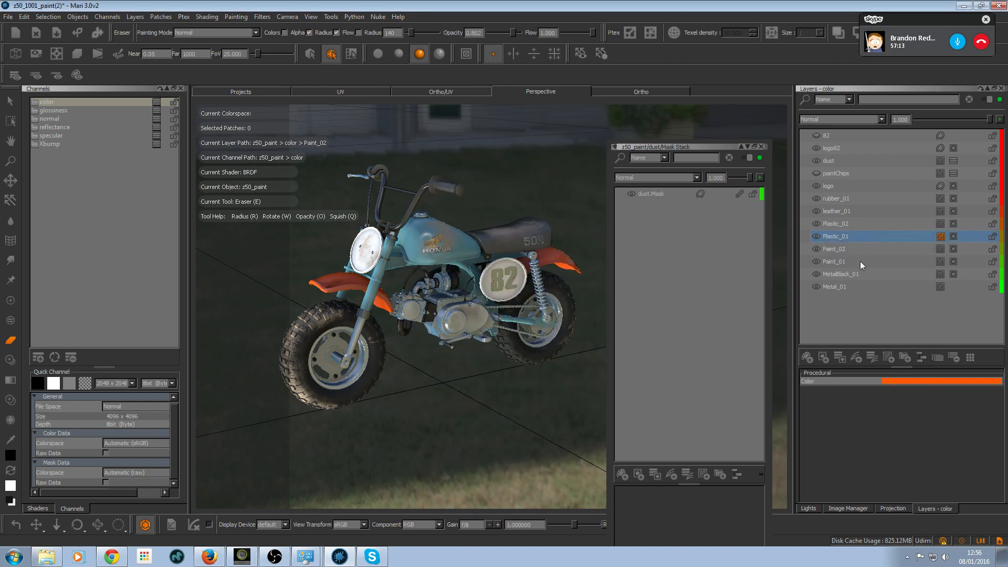
{"action": "left_click", "coordinate": [925, 380]}
{"action": "left_click", "coordinate": [430, 274]}
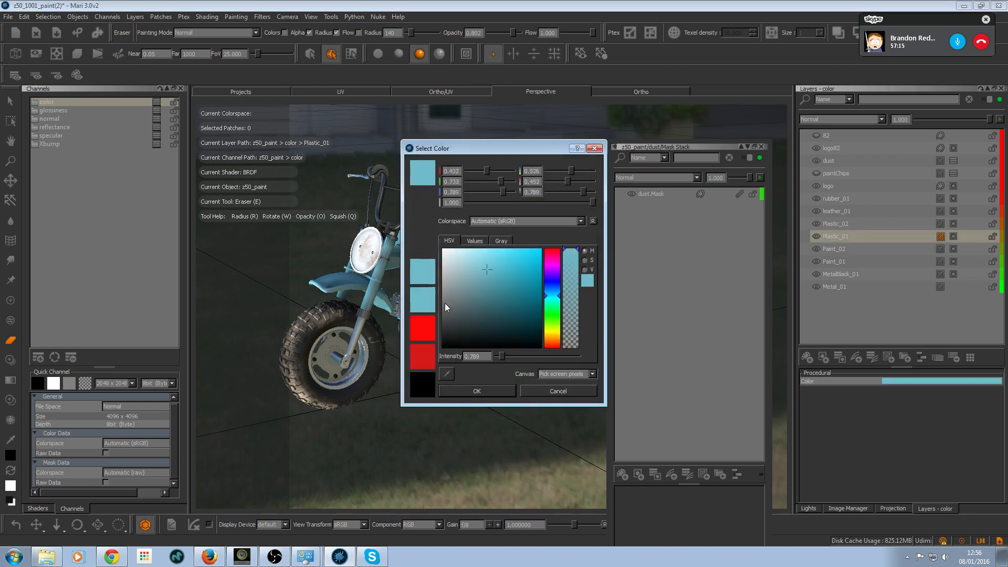
{"action": "left_click", "coordinate": [477, 391]}
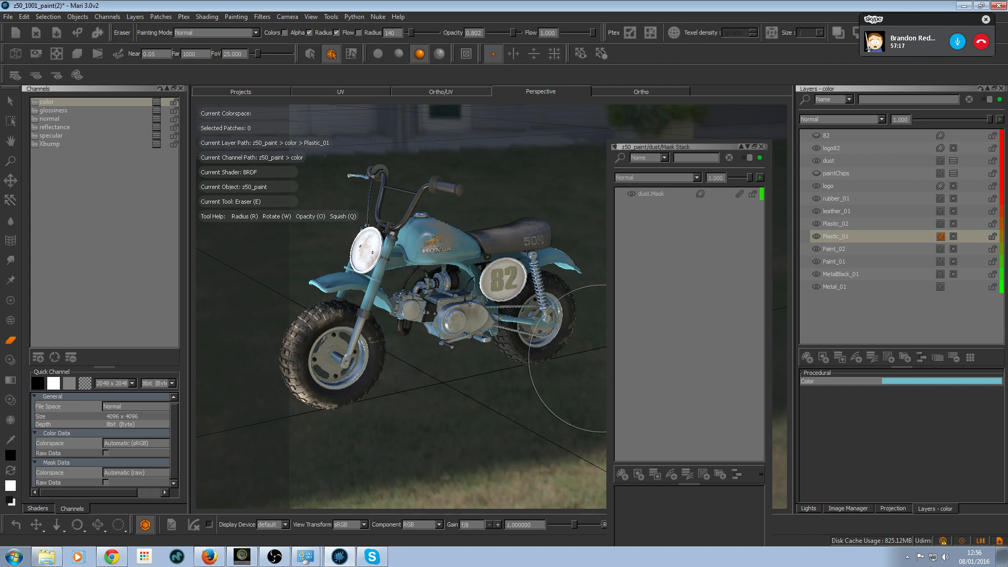
{"action": "mouse_move", "coordinate": [530, 399]}
{"action": "left_mouse_down", "text": "alt"}
{"action": "mouse_move", "coordinate": [466, 373]}
{"action": "mouse_move", "coordinate": [483, 362]}
{"action": "left_mouse_up", "text": "alt"}
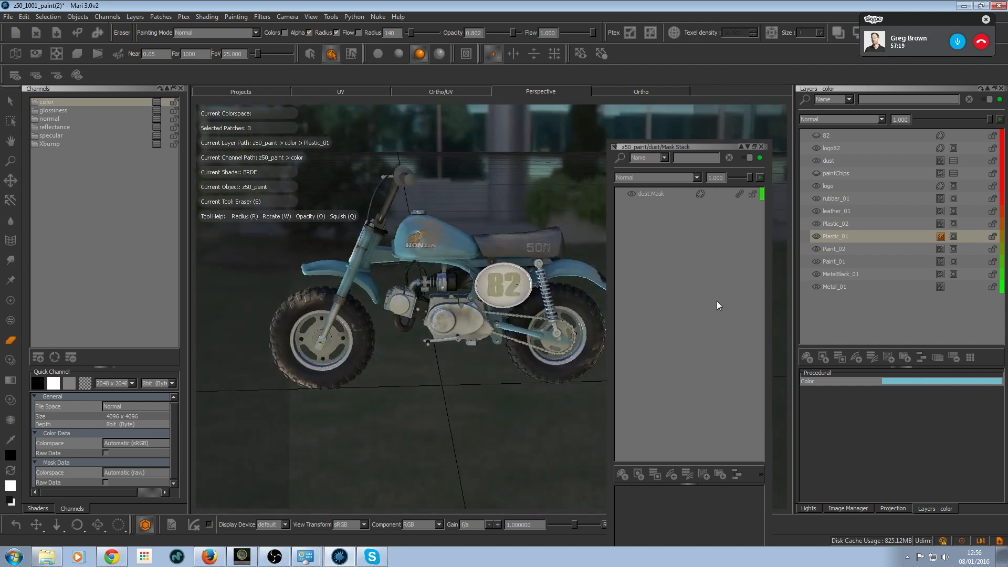
- Select the paintChips layer and load the metalRe... brush from the Hard Surface Brushes at radius 48 for work on the tank
{"action": "left_click", "coordinate": [851, 174]}
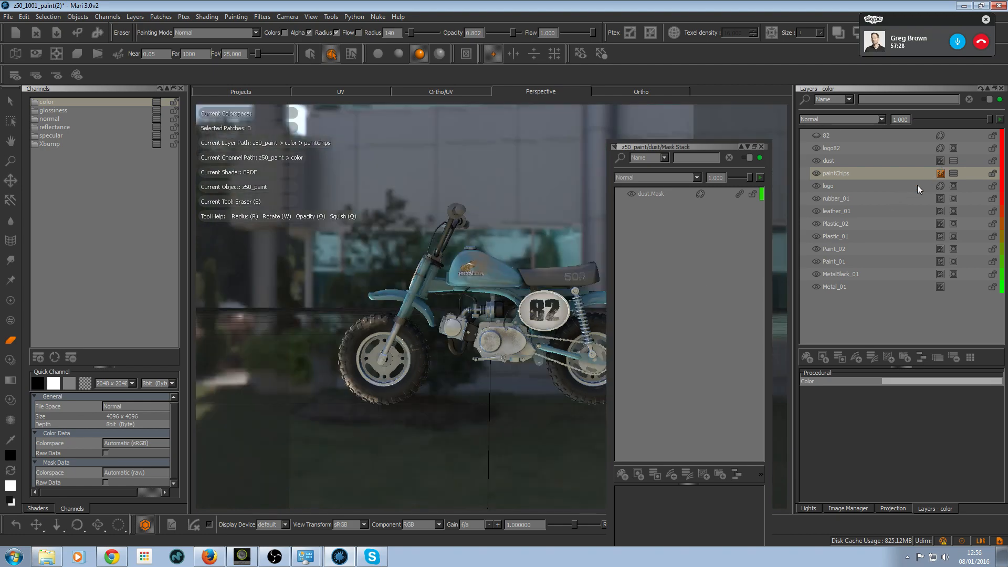
{"action": "left_click_drag", "start_coordinate": [512, 221], "coordinate": [436, 246], "text": "alt"}
{"action": "mouse_move", "coordinate": [436, 246]}
{"action": "right_mouse_down", "text": "alt"}
{"action": "mouse_move", "coordinate": [467, 256]}
{"action": "mouse_move", "coordinate": [433, 249]}
{"action": "right_mouse_up", "text": "alt"}
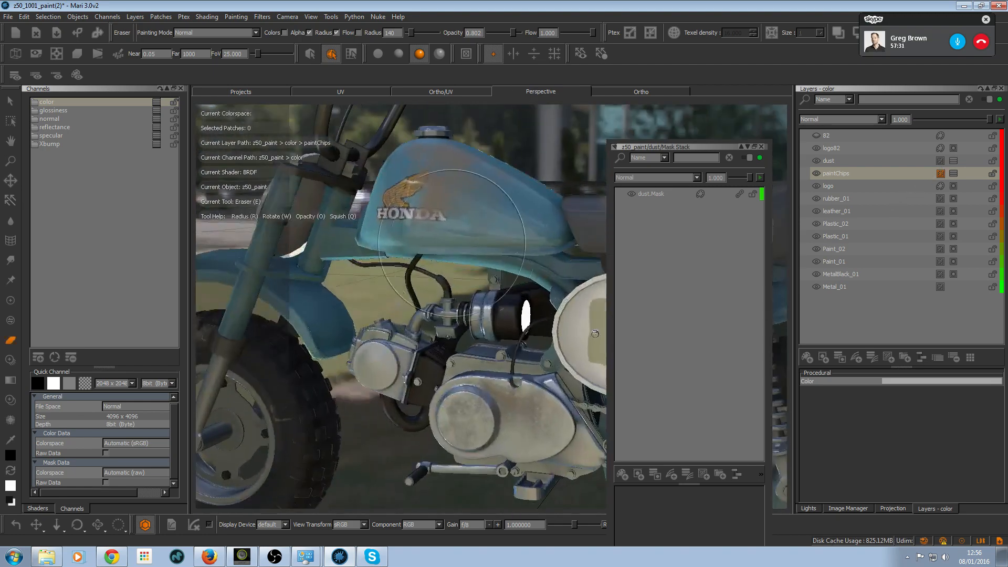
{"action": "middle_click_drag", "start_coordinate": [433, 248], "coordinate": [436, 330], "text": "alt"}
{"action": "right_click_drag", "start_coordinate": [436, 330], "coordinate": [360, 286], "text": "alt"}
{"action": "middle_click_drag", "start_coordinate": [360, 286], "coordinate": [458, 289], "text": "alt"}
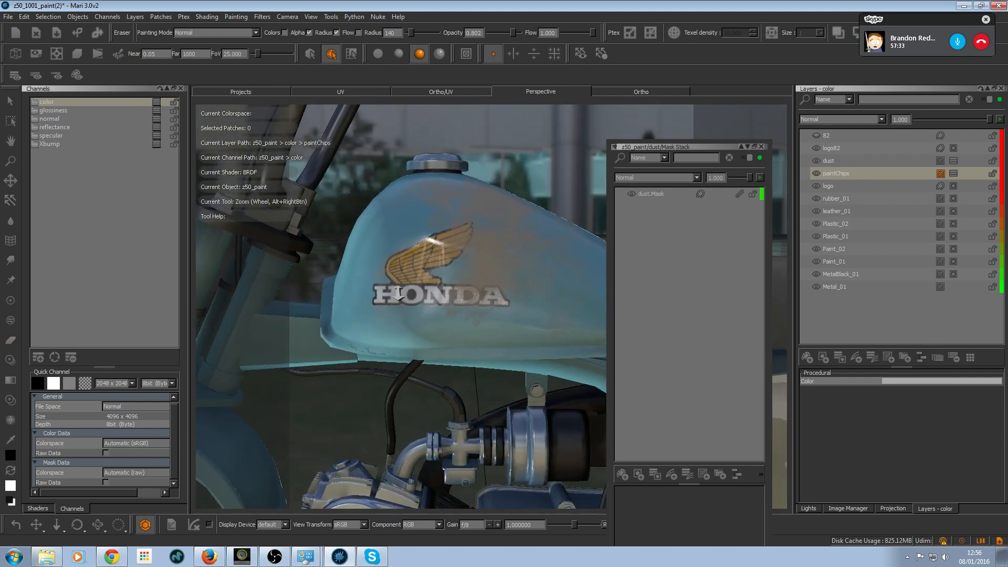
{"action": "right_click_drag", "start_coordinate": [458, 290], "coordinate": [407, 290], "text": "alt"}
{"action": "key", "text": "k"}
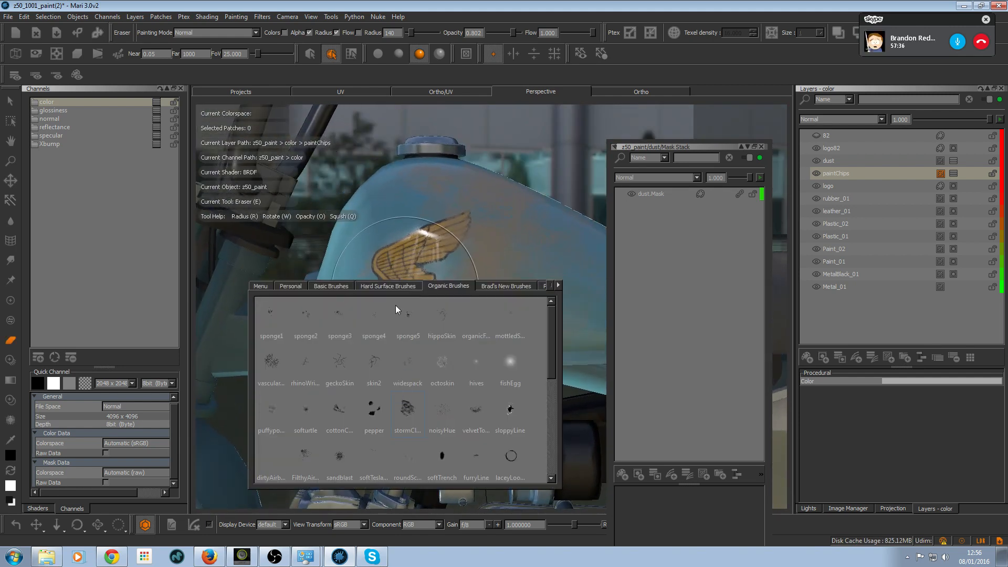
{"action": "left_click", "coordinate": [394, 287]}
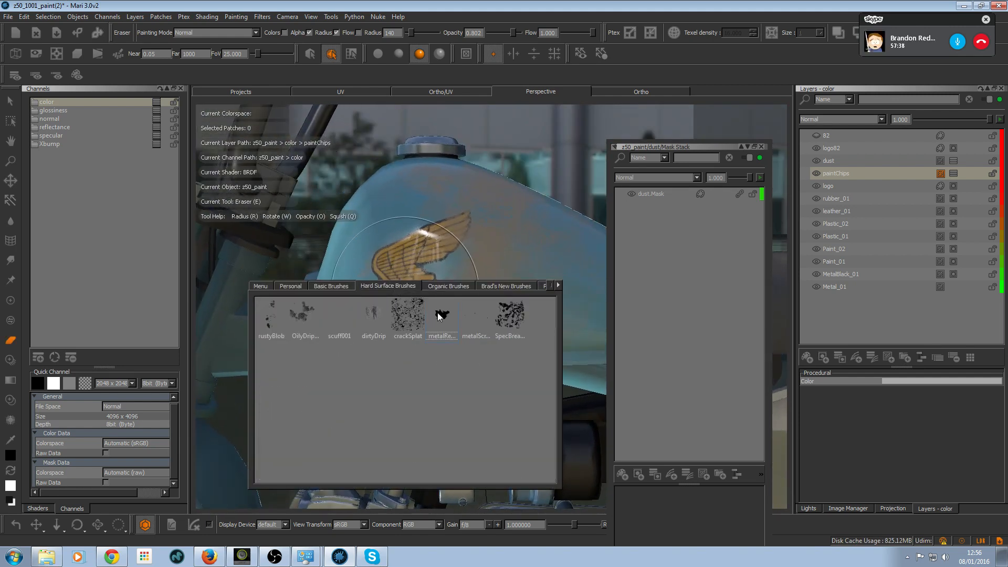
{"action": "left_click", "coordinate": [440, 316]}
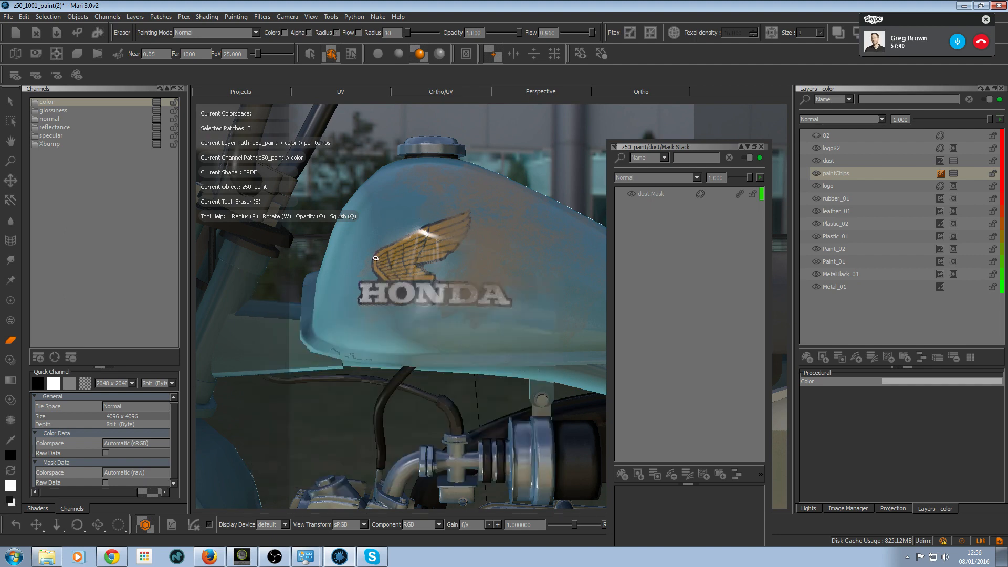
{"action": "left_click_drag", "start_coordinate": [375, 258], "coordinate": [394, 261]}
- Select paintChips.Mask in the paintChips layer's mask stack, make a small Eraser dab below the tank's HONDA logo and bake it
{"action": "left_click_drag", "start_coordinate": [394, 301], "coordinate": [388, 301]}
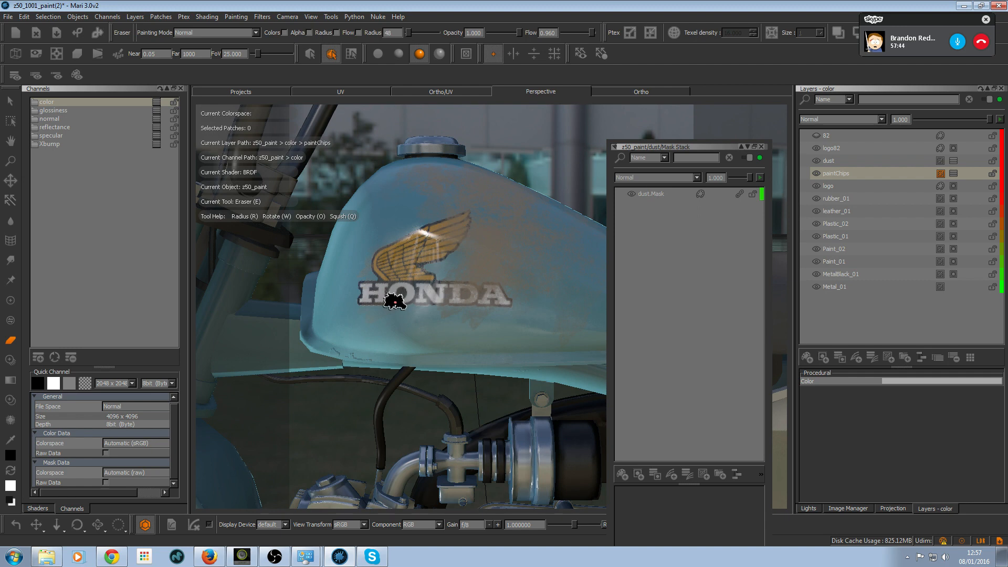
{"action": "left_click", "coordinate": [955, 173]}
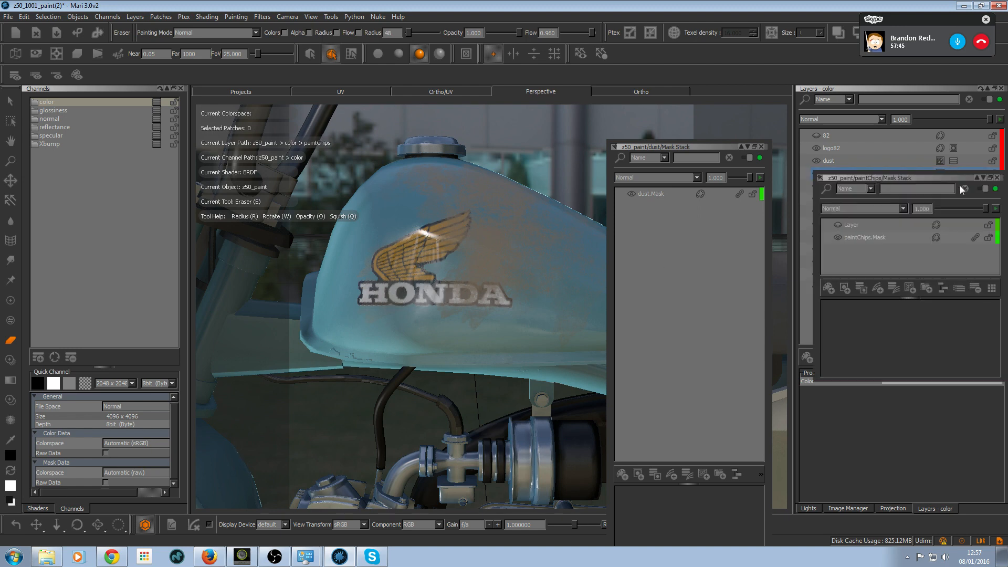
{"action": "left_click", "coordinate": [888, 237]}
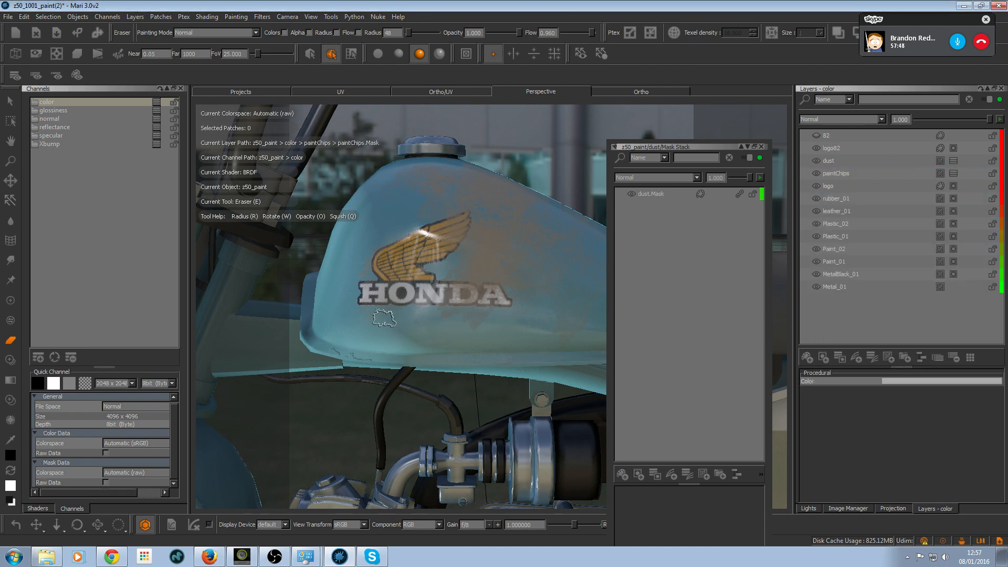
{"action": "key", "text": "x"}
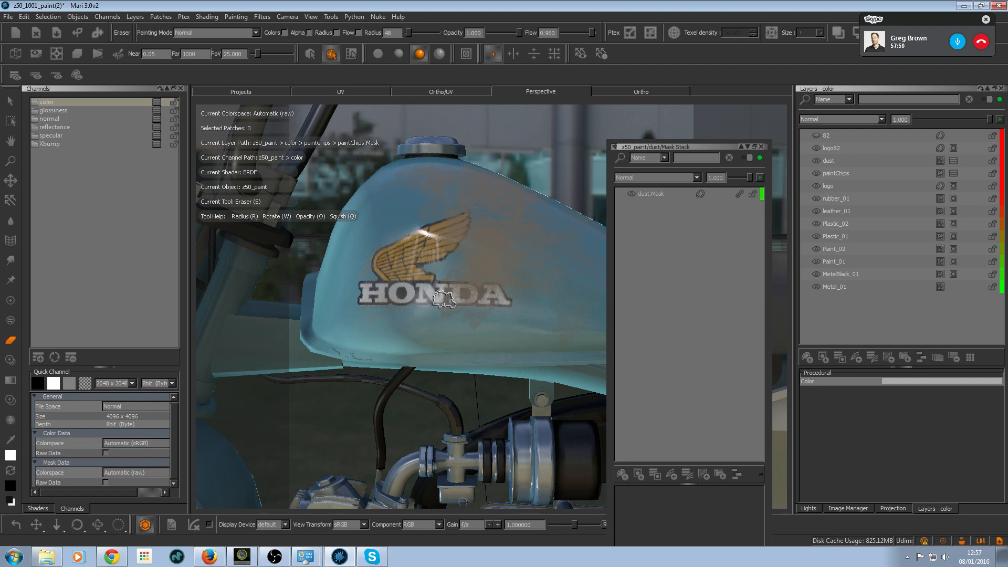
{"action": "left_click", "coordinate": [952, 173]}
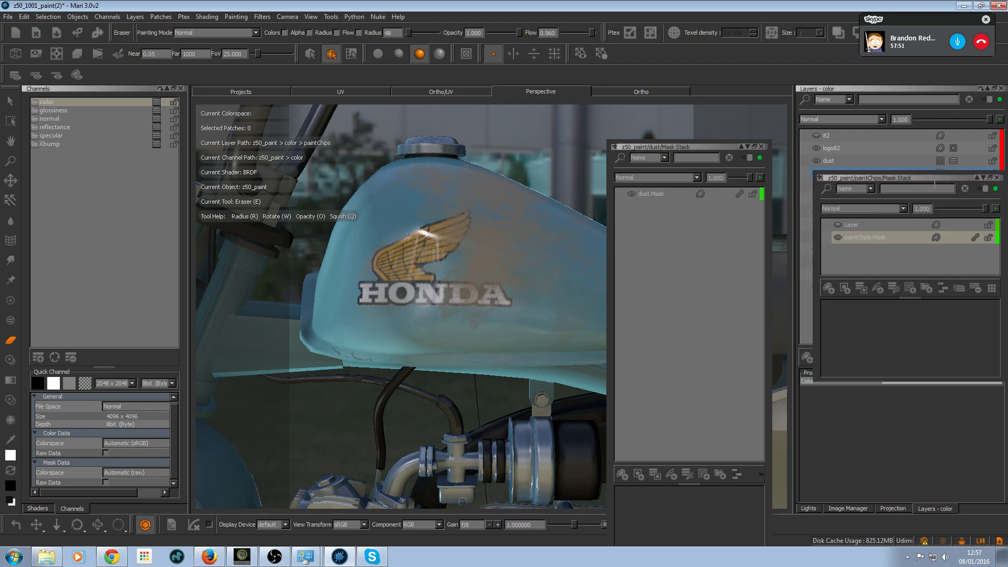
{"action": "left_click", "coordinate": [876, 237]}
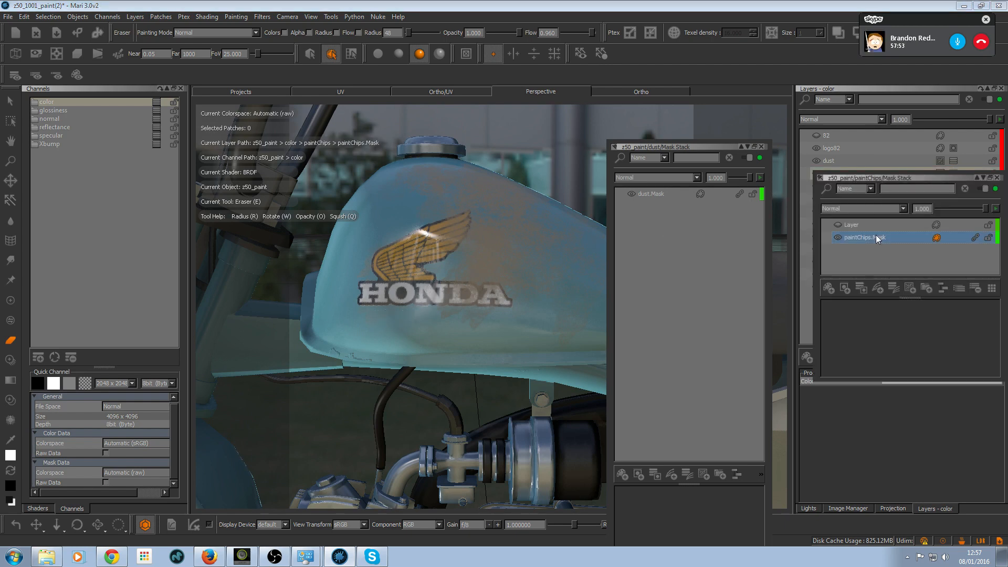
{"action": "key", "text": "x"}
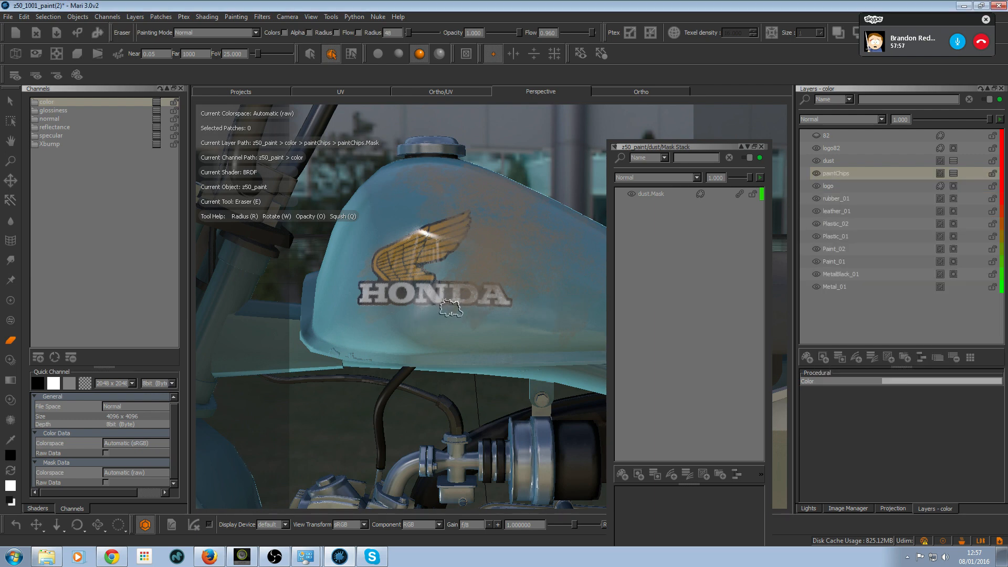
{"action": "left_click_drag", "start_coordinate": [447, 311], "coordinate": [445, 312]}
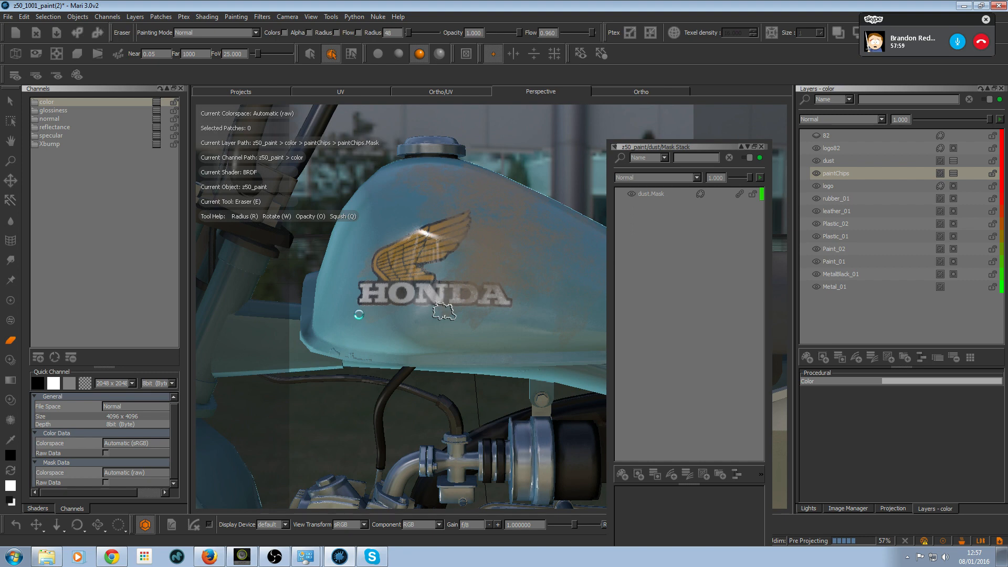
{"action": "right_click_drag", "start_coordinate": [490, 319], "coordinate": [342, 308], "text": "alt"}
{"action": "middle_click_drag", "start_coordinate": [436, 276], "coordinate": [415, 216], "text": "alt"}
{"action": "left_click_drag", "start_coordinate": [415, 216], "coordinate": [441, 234], "text": "alt"}
{"action": "middle_click_drag", "start_coordinate": [441, 234], "coordinate": [433, 259], "text": "alt"}
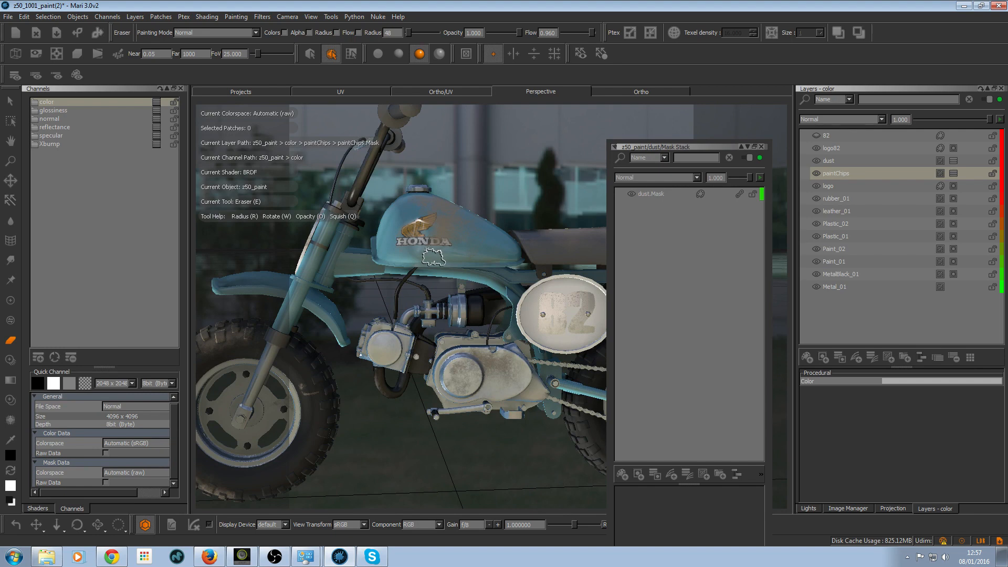
{"action": "left_click", "coordinate": [379, 559]}
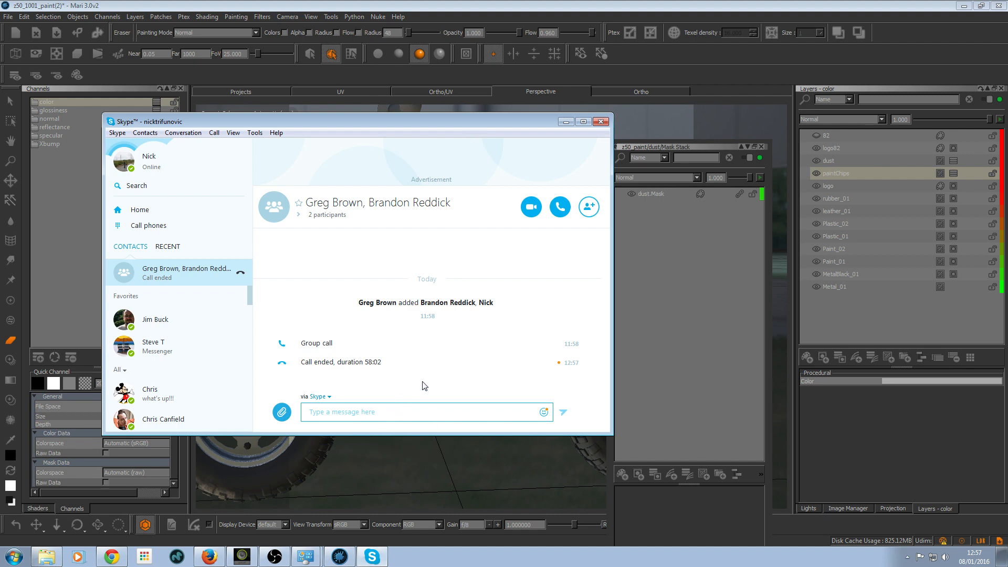
{"action": "left_click", "coordinate": [406, 466]}
- Load the metalRe... brush from the Hard Surface Brushes for the Paint tool and set its radius to 38
{"action": "right_click_drag", "start_coordinate": [409, 463], "coordinate": [541, 452], "text": "alt"}
{"action": "middle_click_drag", "start_coordinate": [467, 367], "coordinate": [510, 475], "text": "alt"}
{"action": "left_click_drag", "start_coordinate": [484, 307], "coordinate": [477, 291]}
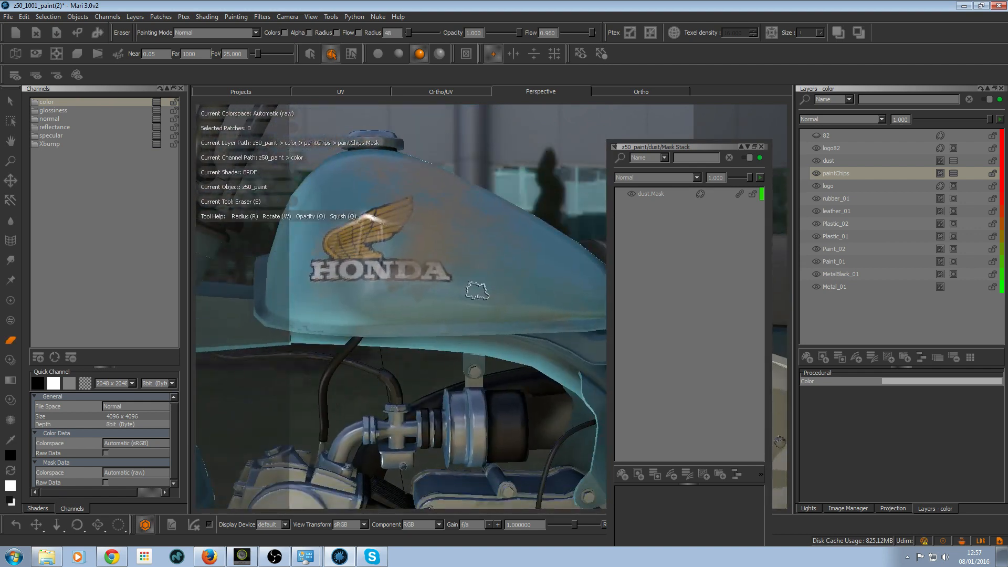
{"action": "key", "text": "p"}
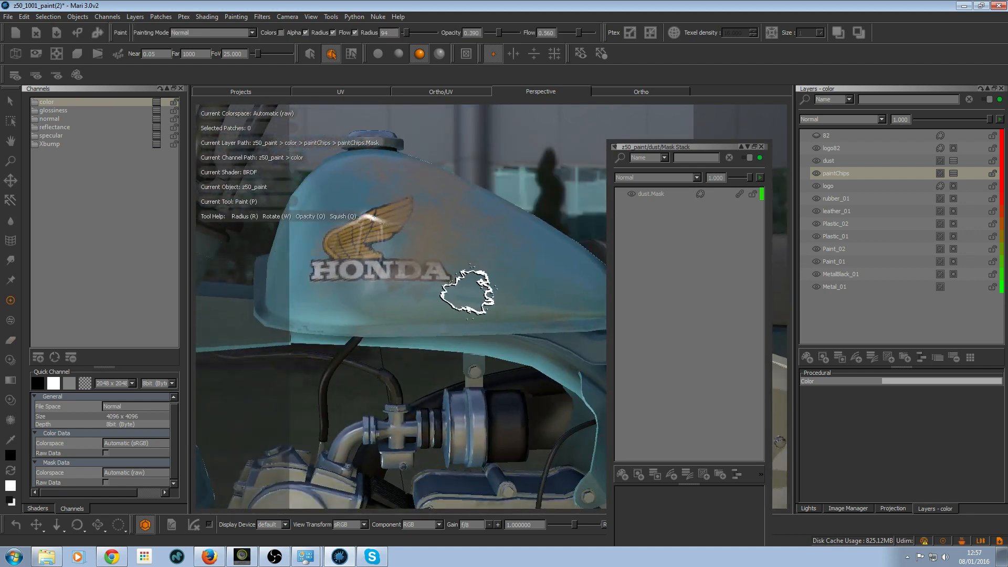
{"action": "key", "text": "k"}
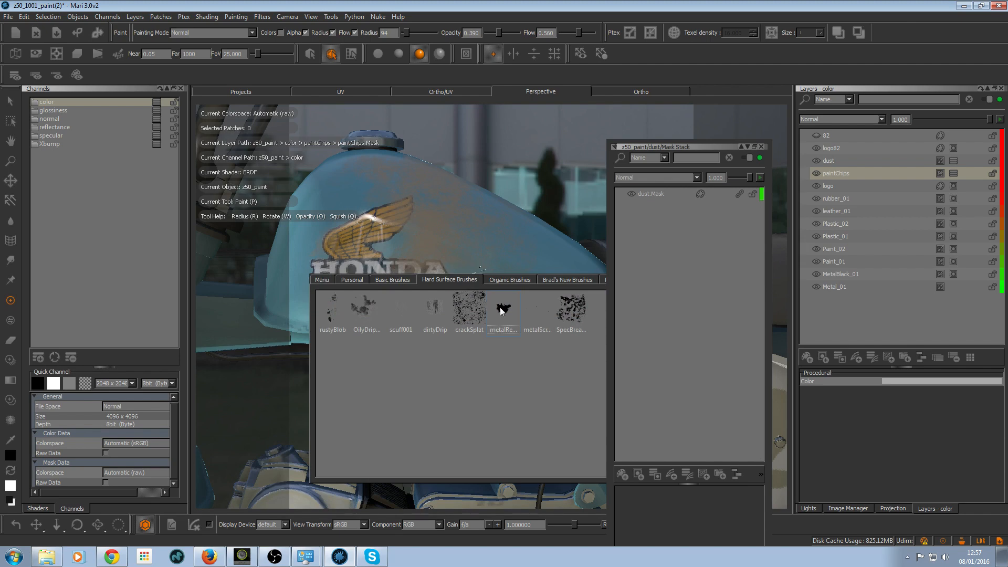
{"action": "left_click", "coordinate": [503, 310]}
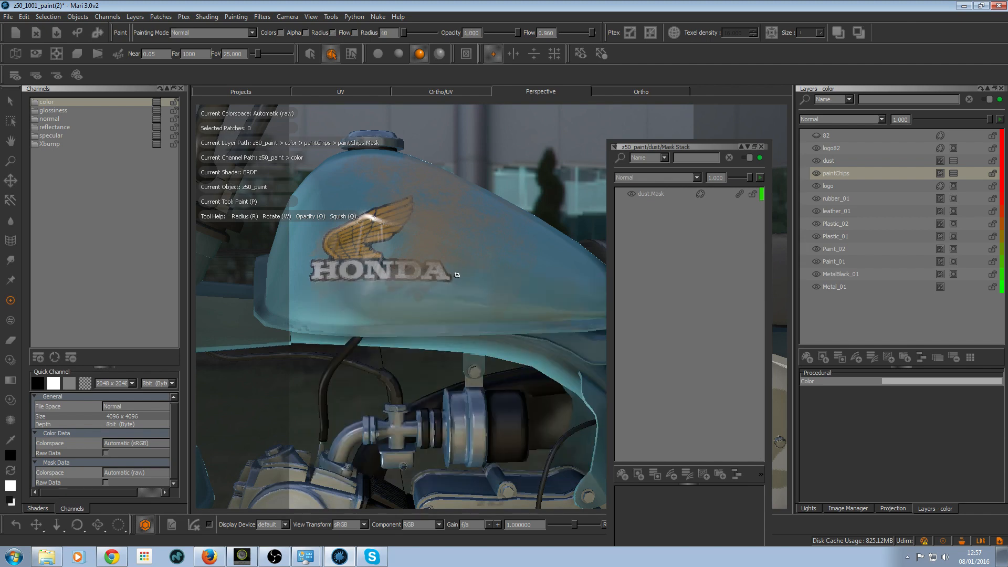
{"action": "left_click_drag", "start_coordinate": [468, 283], "coordinate": [478, 286]}
- Select paintChips.Mask in the paintChips mask stack, swap the foreground to white and try a dab beside the HONDA logo, undoing it
{"action": "left_click", "coordinate": [957, 175]}
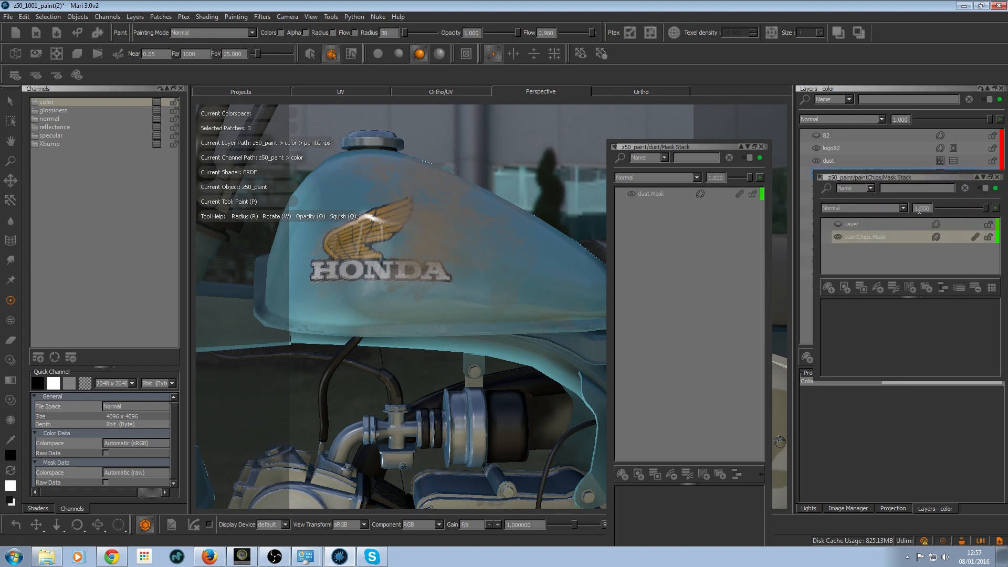
{"action": "left_click", "coordinate": [889, 240]}
{"action": "key", "text": "x"}
{"action": "left_click_drag", "start_coordinate": [478, 277], "coordinate": [482, 274]}
{"action": "key", "text": "ctrl+z"}
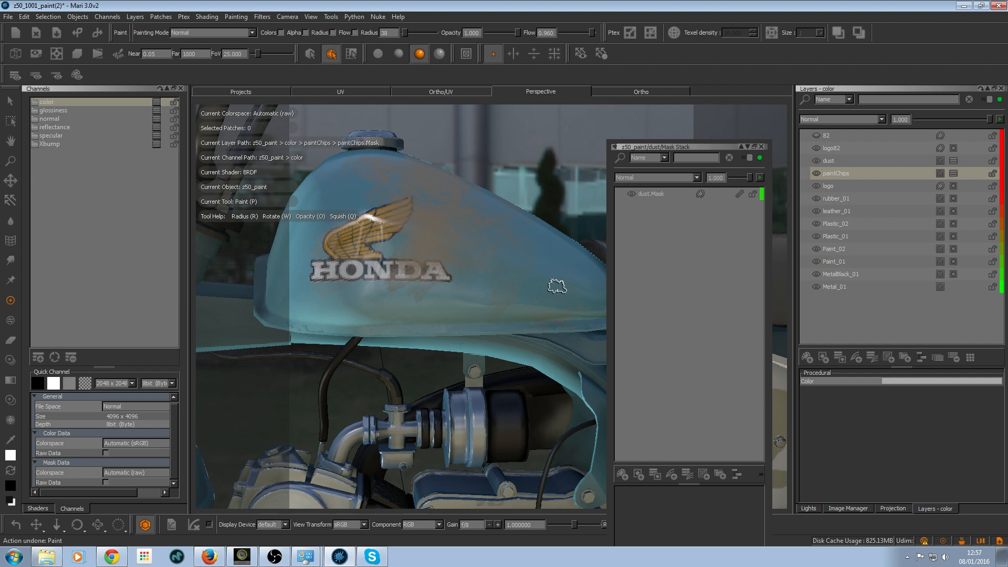
- Switch to Skype, restart the group call and minimize its window
{"action": "left_click", "coordinate": [370, 558]}
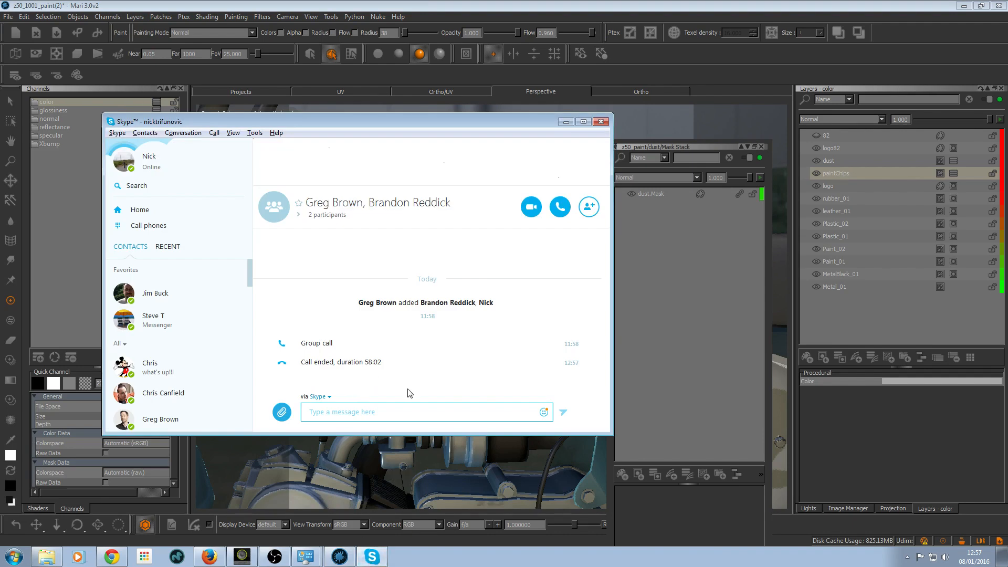
{"action": "left_click", "coordinate": [562, 207]}
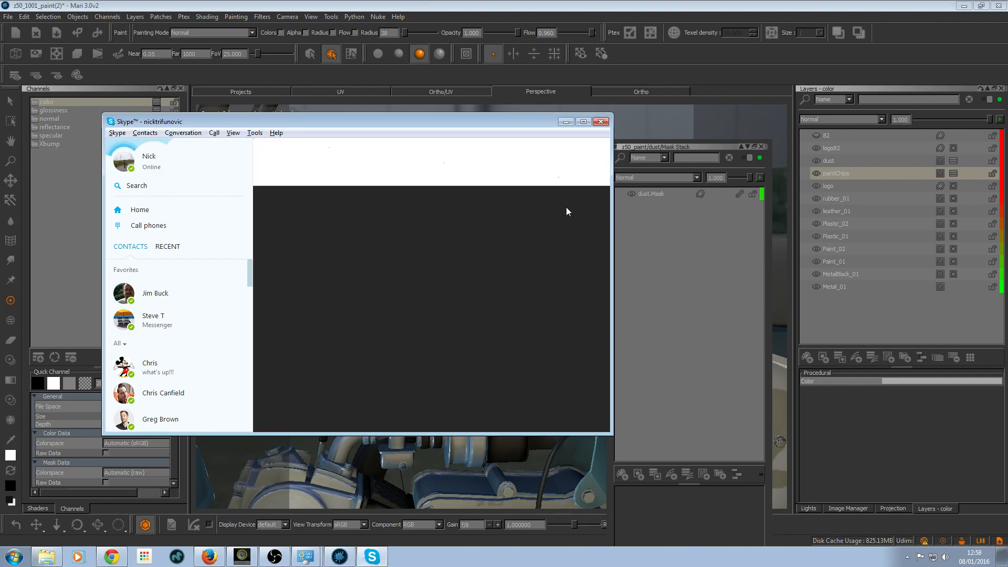
{"action": "left_click", "coordinate": [566, 122]}
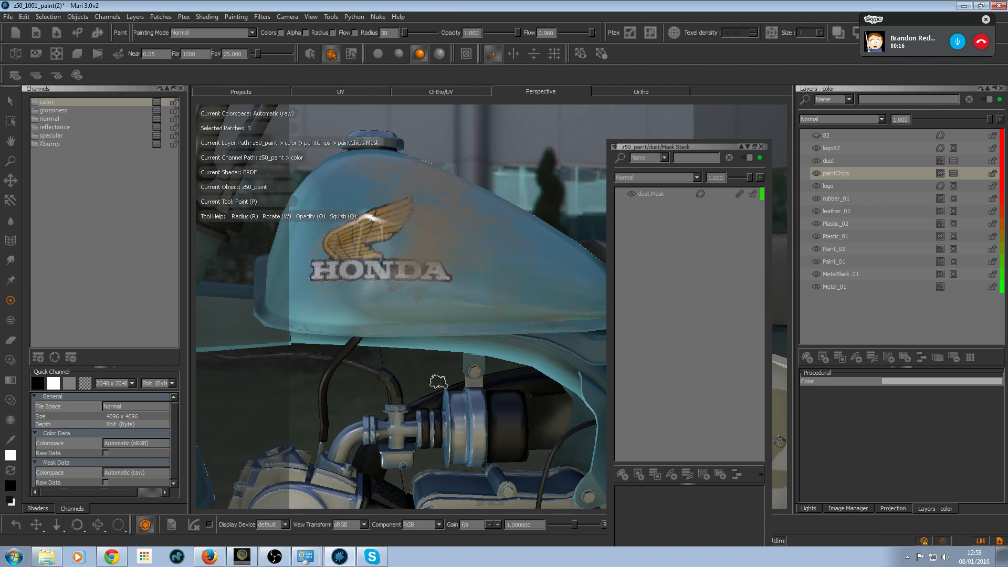
- Move the floating dust mask stack palette farther away from the bike to uncover more of the model
{"action": "scroll", "coordinate": [472, 374], "scroll_direction": "down", "scroll_amount": 5}
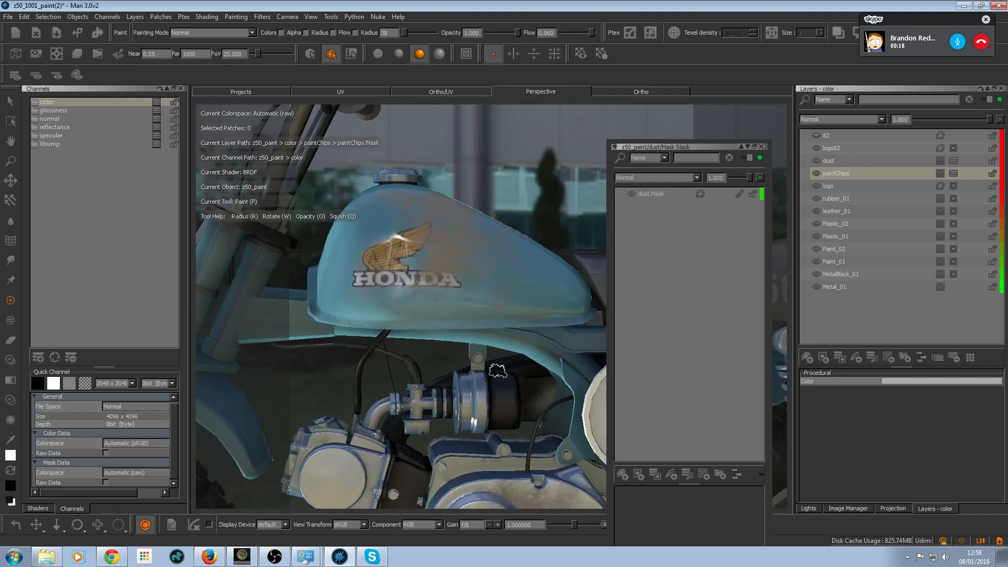
{"action": "middle_click_drag", "start_coordinate": [493, 370], "coordinate": [465, 337], "text": "alt"}
{"action": "left_click_drag", "start_coordinate": [466, 324], "coordinate": [456, 327], "text": "alt"}
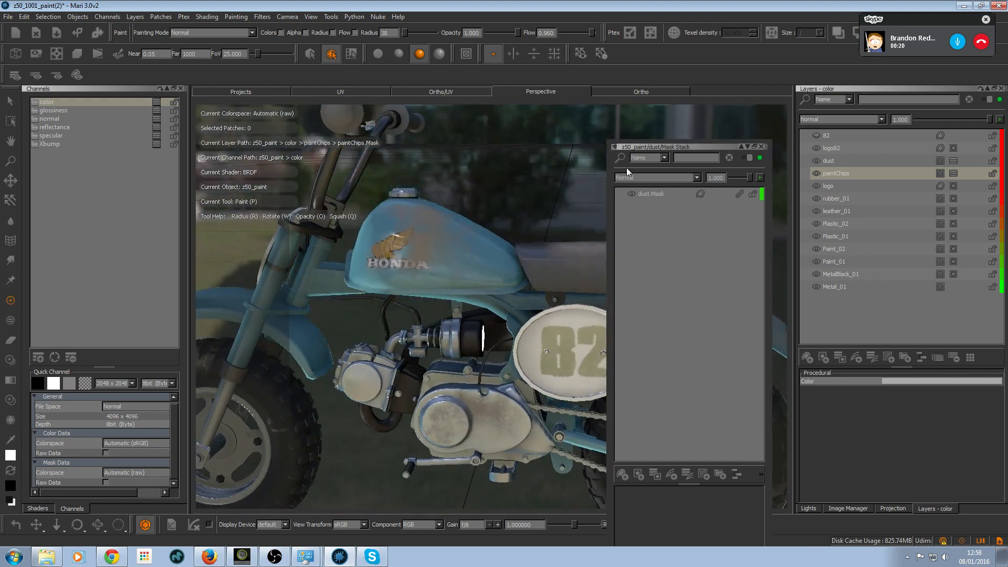
{"action": "left_click_drag", "start_coordinate": [648, 148], "coordinate": [674, 190]}
{"action": "scroll", "coordinate": [493, 313], "scroll_direction": "down", "scroll_amount": 3}
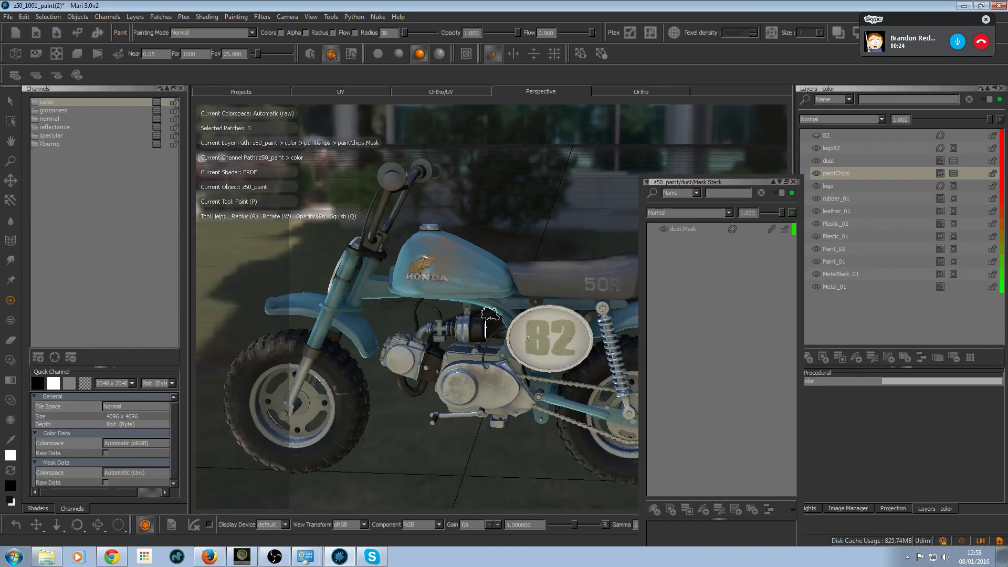
{"action": "left_click_drag", "start_coordinate": [462, 306], "coordinate": [467, 302], "text": "alt"}
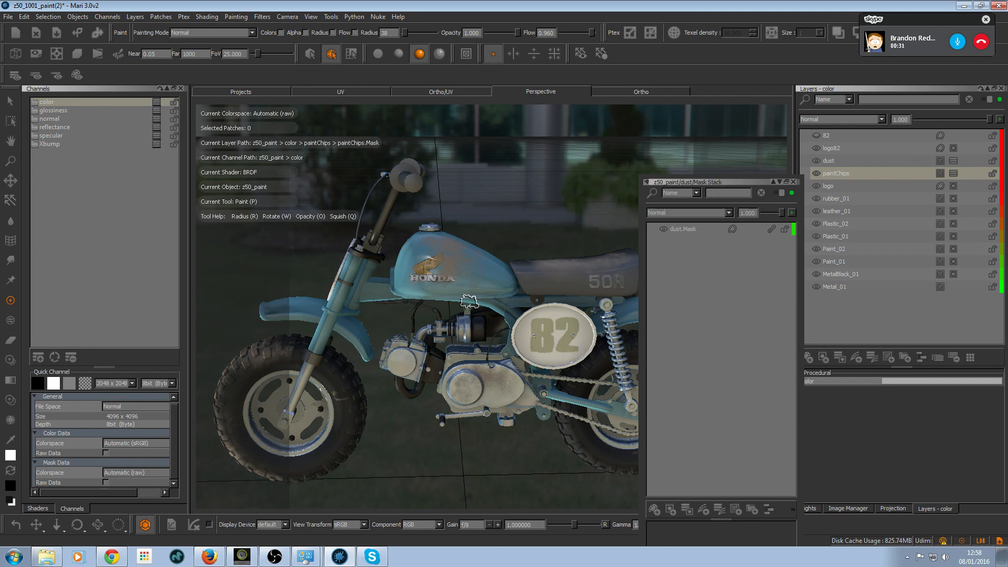
- Paint small white chip dabs into the paintChips mask on the tank beside the HONDA logo with the brush at radius 32
{"action": "right_click_drag", "start_coordinate": [380, 366], "coordinate": [496, 378], "text": "alt"}
{"action": "middle_click_drag", "start_coordinate": [459, 335], "coordinate": [490, 370], "text": "alt"}
{"action": "right_click_drag", "start_coordinate": [430, 342], "coordinate": [496, 348], "text": "alt"}
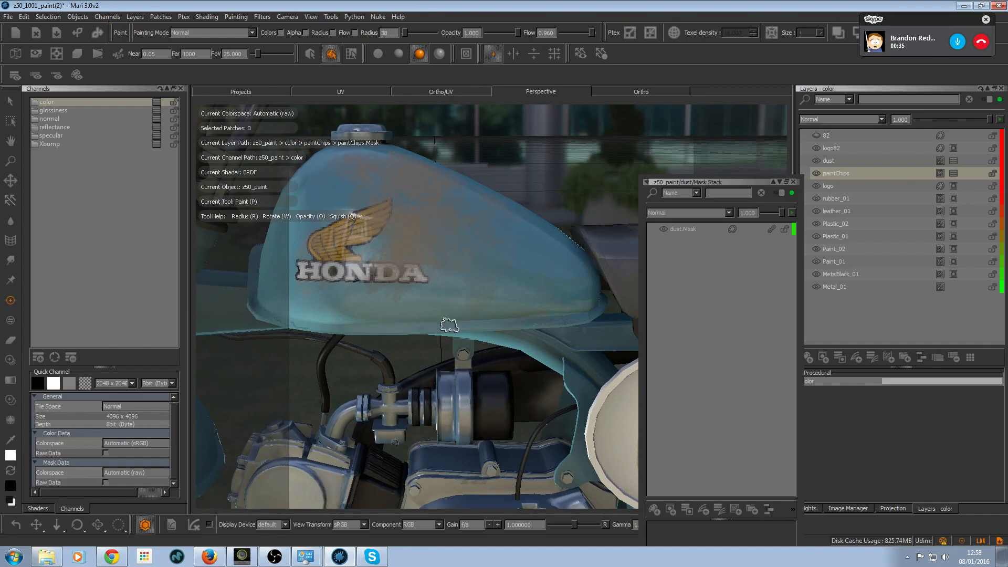
{"action": "middle_click_drag", "start_coordinate": [450, 323], "coordinate": [520, 365], "text": "alt"}
{"action": "left_click_drag", "start_coordinate": [519, 365], "coordinate": [436, 326], "text": "alt"}
{"action": "right_click_drag", "start_coordinate": [436, 326], "coordinate": [515, 342], "text": "alt"}
{"action": "left_click_drag", "start_coordinate": [515, 342], "coordinate": [495, 338], "text": "alt"}
{"action": "right_click_drag", "start_coordinate": [504, 338], "coordinate": [541, 336], "text": "alt"}
{"action": "mouse_move", "coordinate": [459, 329]}
{"action": "left_mouse_down", "text": "alt"}
{"action": "mouse_move", "coordinate": [497, 333]}
{"action": "mouse_move", "coordinate": [468, 341]}
{"action": "mouse_move", "coordinate": [477, 318]}
{"action": "mouse_move", "coordinate": [464, 310]}
{"action": "mouse_move", "coordinate": [486, 284]}
{"action": "mouse_move", "coordinate": [491, 292]}
{"action": "mouse_move", "coordinate": [441, 342]}
{"action": "left_mouse_up", "text": "alt"}
{"action": "key", "text": "r"}
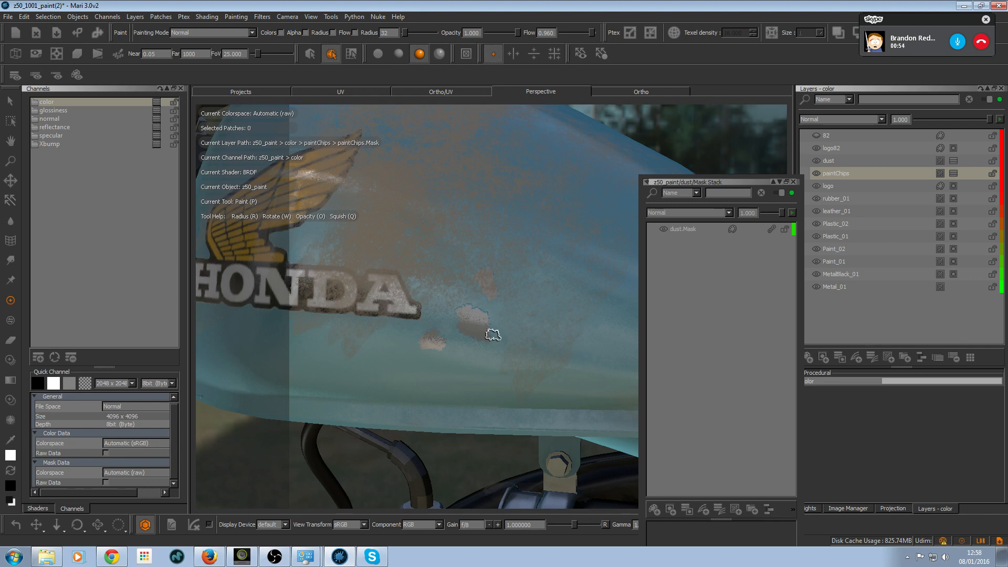
- Add a chip below the tank's HONDA logo, trim the chips with a black stroke and bake the paint
{"action": "left_click_drag", "start_coordinate": [507, 329], "coordinate": [421, 284], "text": "alt"}
{"action": "right_click_drag", "start_coordinate": [421, 284], "coordinate": [490, 299], "text": "alt"}
{"action": "left_click_drag", "start_coordinate": [491, 299], "coordinate": [467, 285], "text": "alt"}
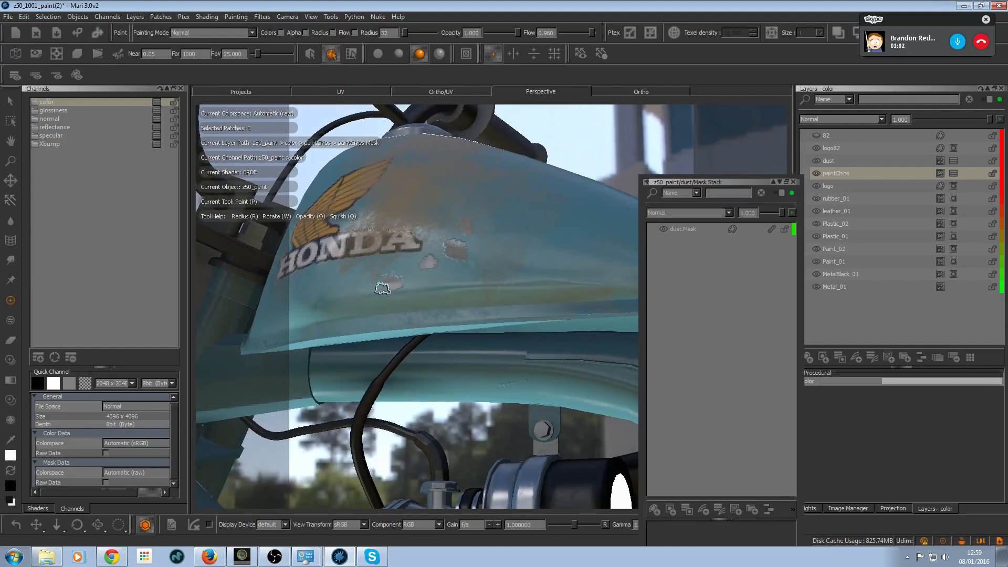
{"action": "key", "text": "x"}
{"action": "left_click_drag", "start_coordinate": [430, 270], "coordinate": [434, 276]}
{"action": "key", "text": "b"}
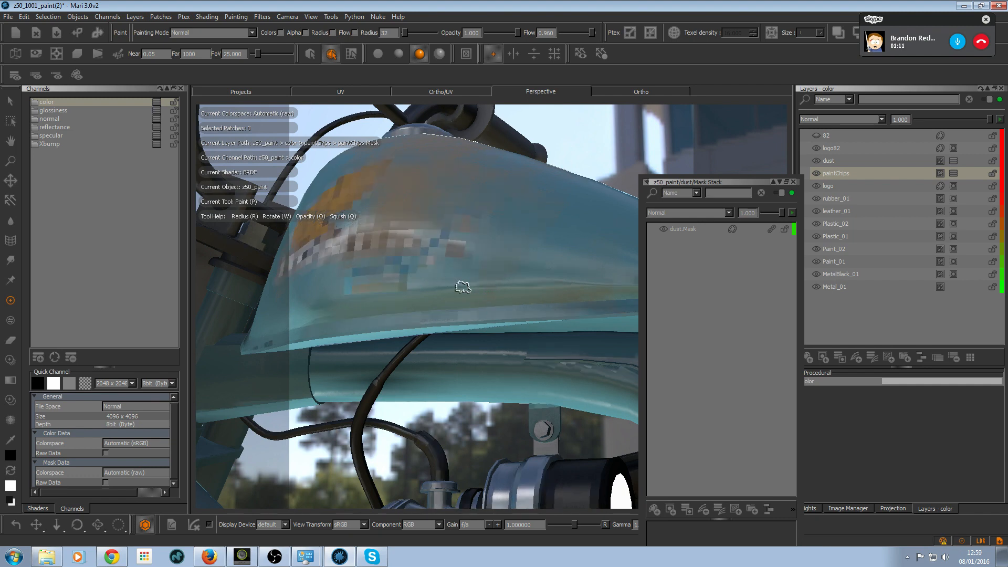
- Paint white chips along the tank's lower front edge and around the HONDA logo, and bake them into the paintChips mask
{"action": "left_click_drag", "start_coordinate": [462, 288], "coordinate": [453, 305], "text": "alt"}
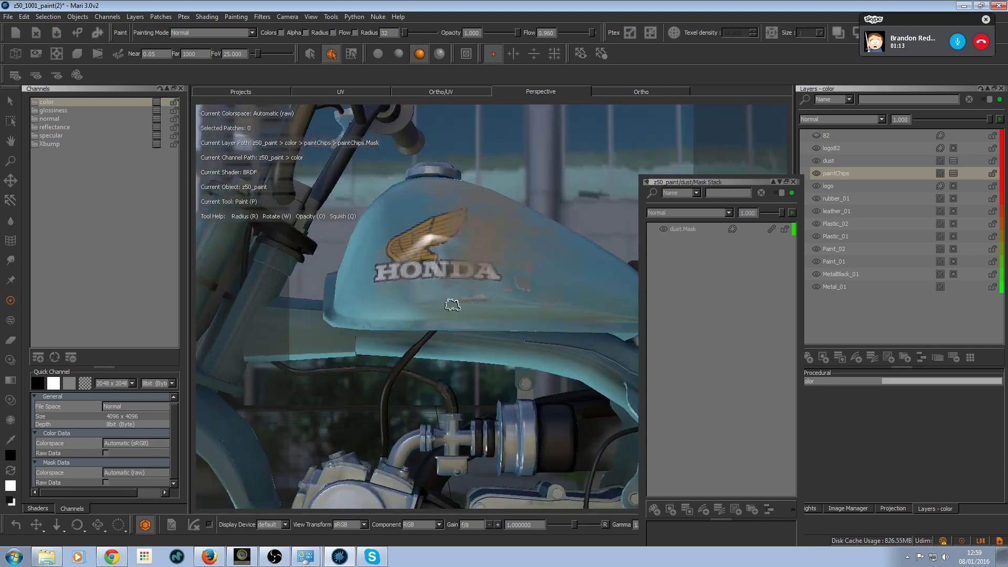
{"action": "mouse_move", "coordinate": [479, 355]}
{"action": "left_mouse_down", "text": "alt"}
{"action": "mouse_move", "coordinate": [443, 357]}
{"action": "mouse_move", "coordinate": [486, 369]}
{"action": "left_mouse_up", "text": "alt"}
{"action": "right_click_drag", "start_coordinate": [486, 369], "coordinate": [491, 341], "text": "alt"}
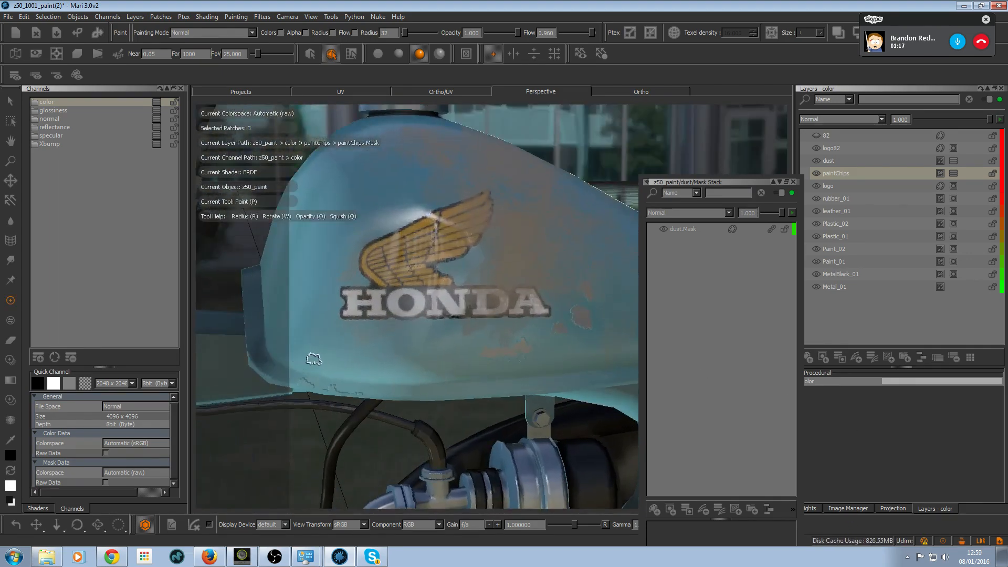
{"action": "key", "text": "x"}
{"action": "left_click", "coordinate": [313, 360]}
{"action": "left_click", "coordinate": [396, 391]}
{"action": "mouse_move", "coordinate": [397, 391]}
{"action": "left_mouse_down"}
{"action": "mouse_move", "coordinate": [380, 391]}
{"action": "mouse_move", "coordinate": [426, 393]}
{"action": "left_mouse_up"}
{"action": "mouse_move", "coordinate": [380, 369]}
{"action": "left_mouse_down"}
{"action": "mouse_move", "coordinate": [374, 375]}
{"action": "mouse_move", "coordinate": [370, 364]}
{"action": "left_mouse_up"}
{"action": "left_click", "coordinate": [358, 323]}
{"action": "left_click", "coordinate": [335, 282]}
{"action": "key", "text": "b"}
- Paint small chips on the front fork tube with the brush at radius 24, and swap the foreground to black
{"action": "left_click_drag", "start_coordinate": [399, 298], "coordinate": [461, 282], "text": "alt"}
{"action": "middle_click_drag", "start_coordinate": [461, 282], "coordinate": [497, 272], "text": "alt"}
{"action": "mouse_move", "coordinate": [497, 272]}
{"action": "right_mouse_down", "text": "alt"}
{"action": "mouse_move", "coordinate": [499, 331]}
{"action": "mouse_move", "coordinate": [452, 340]}
{"action": "mouse_move", "coordinate": [415, 328]}
{"action": "right_mouse_up", "text": "alt"}
{"action": "key", "text": "p"}
{"action": "mouse_move", "coordinate": [388, 319]}
{"action": "left_mouse_down"}
{"action": "mouse_move", "coordinate": [378, 281]}
{"action": "mouse_move", "coordinate": [387, 238]}
{"action": "mouse_move", "coordinate": [361, 329]}
{"action": "left_mouse_up"}
{"action": "key", "text": "x"}
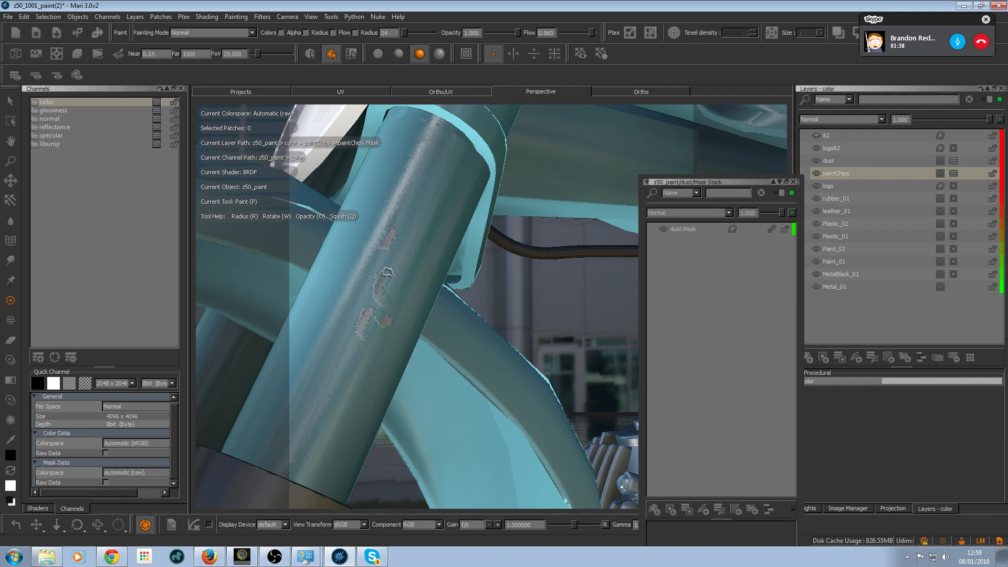
- Examine the paint chips and dust on the whole bike from the front and side
{"action": "mouse_move", "coordinate": [506, 297]}
{"action": "right_mouse_down", "text": "alt"}
{"action": "mouse_move", "coordinate": [440, 280]}
{"action": "mouse_move", "coordinate": [412, 289]}
{"action": "right_mouse_up", "text": "alt"}
{"action": "left_click_drag", "start_coordinate": [413, 289], "coordinate": [448, 273], "text": "alt"}
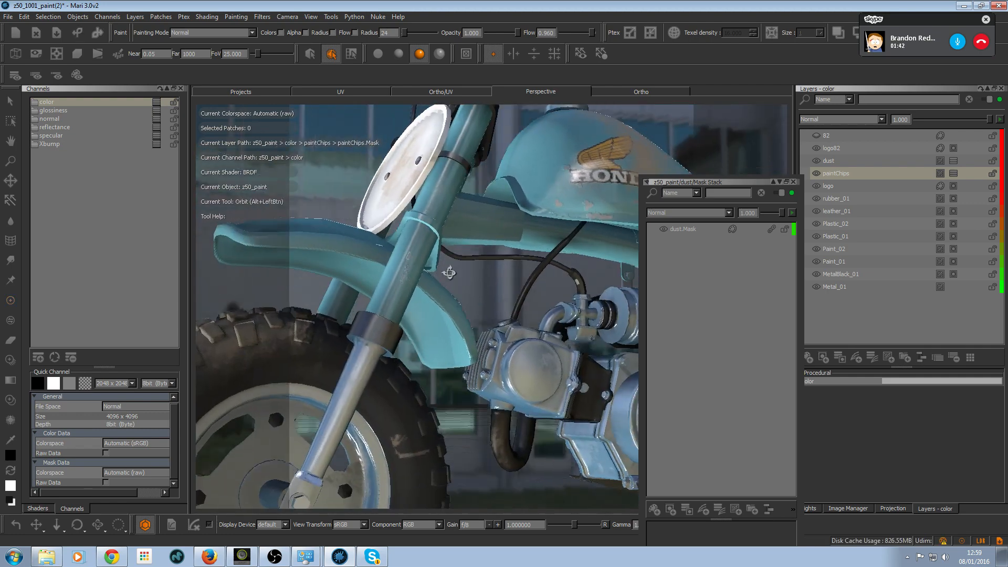
{"action": "middle_click_drag", "start_coordinate": [447, 273], "coordinate": [419, 281], "text": "alt"}
{"action": "right_click_drag", "start_coordinate": [419, 282], "coordinate": [448, 304], "text": "alt"}
{"action": "middle_click_drag", "start_coordinate": [448, 305], "coordinate": [457, 286], "text": "alt"}
{"action": "left_click_drag", "start_coordinate": [457, 285], "coordinate": [440, 307], "text": "alt"}
{"action": "middle_click_drag", "start_coordinate": [440, 307], "coordinate": [407, 262], "text": "alt"}
{"action": "right_click_drag", "start_coordinate": [407, 263], "coordinate": [395, 273], "text": "alt"}
{"action": "left_click_drag", "start_coordinate": [394, 273], "coordinate": [453, 319], "text": "alt"}
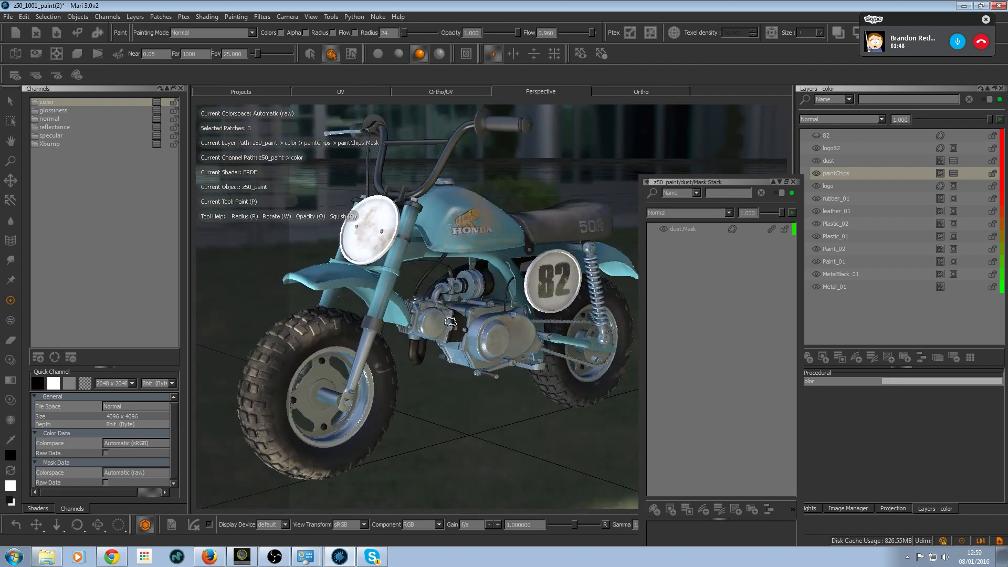
{"action": "mouse_move", "coordinate": [450, 321]}
{"action": "left_mouse_down", "text": "alt"}
{"action": "mouse_move", "coordinate": [419, 318]}
{"action": "mouse_move", "coordinate": [522, 304]}
{"action": "mouse_move", "coordinate": [494, 365]}
{"action": "left_mouse_up", "text": "alt"}
{"action": "right_click_drag", "start_coordinate": [491, 361], "coordinate": [462, 360], "text": "alt"}
{"action": "middle_click_drag", "start_coordinate": [462, 360], "coordinate": [465, 305], "text": "alt"}
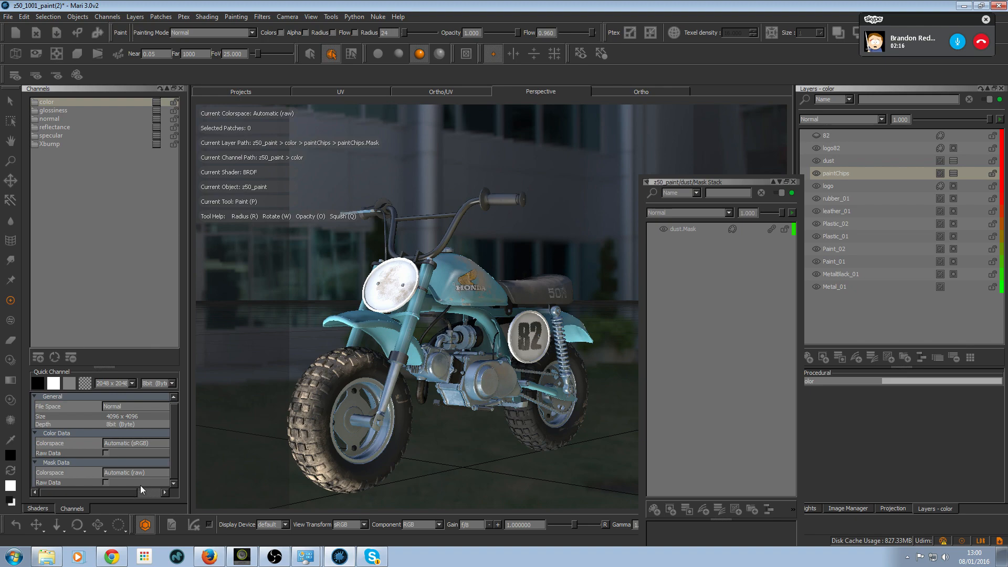
{"action": "left_click_drag", "start_coordinate": [371, 400], "coordinate": [465, 414], "text": "alt"}
{"action": "middle_click_drag", "start_coordinate": [465, 415], "coordinate": [449, 385], "text": "alt"}
{"action": "left_click_drag", "start_coordinate": [449, 386], "coordinate": [454, 347], "text": "alt"}
{"action": "middle_click_drag", "start_coordinate": [454, 346], "coordinate": [449, 370], "text": "alt"}
{"action": "left_click_drag", "start_coordinate": [424, 369], "coordinate": [413, 344], "text": "alt"}
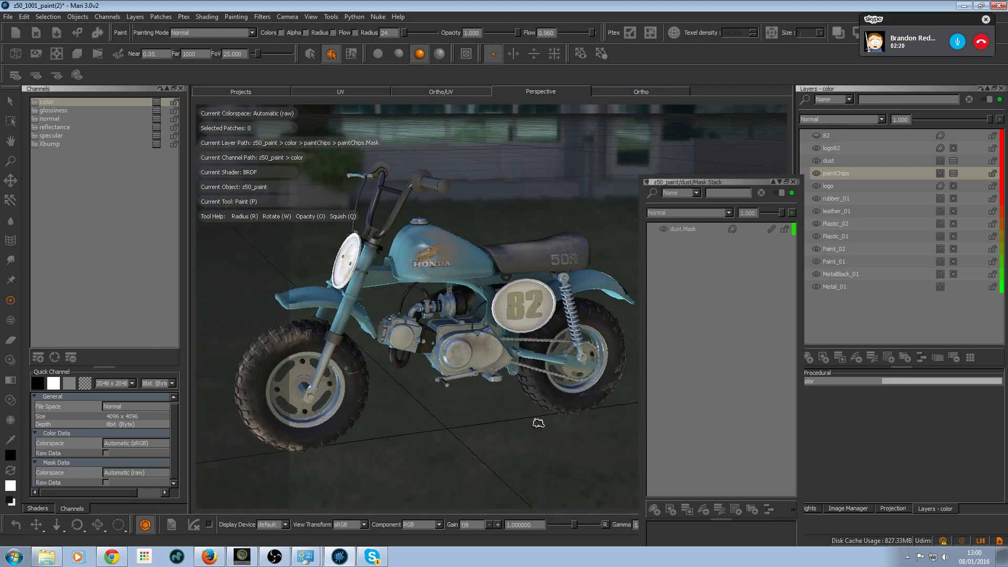
- Open the Objects palette, dock it with the Layers palette and check the geometry versions of z50_paint
{"action": "left_click", "coordinate": [310, 17]}
{"action": "mouse_move", "coordinate": [332, 17]}
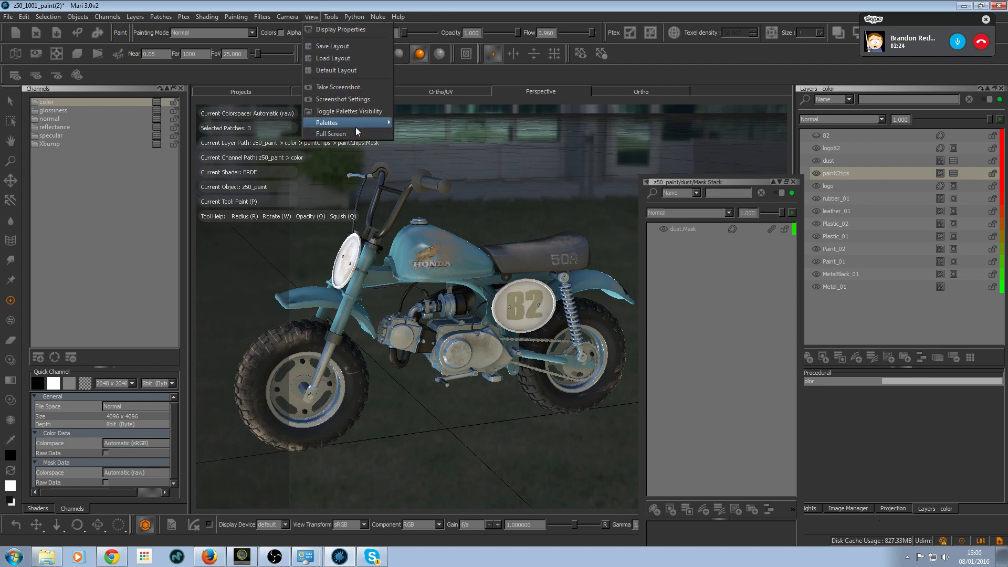
{"action": "mouse_move", "coordinate": [352, 123]}
{"action": "left_click", "coordinate": [417, 257]}
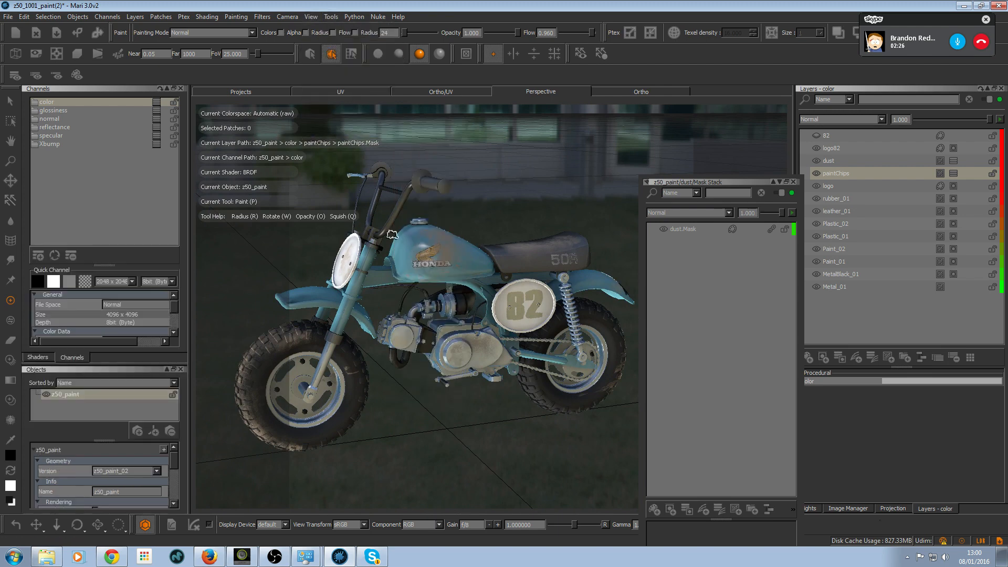
{"action": "left_click_drag", "start_coordinate": [56, 369], "coordinate": [906, 235]}
{"action": "left_click", "coordinate": [902, 191]}
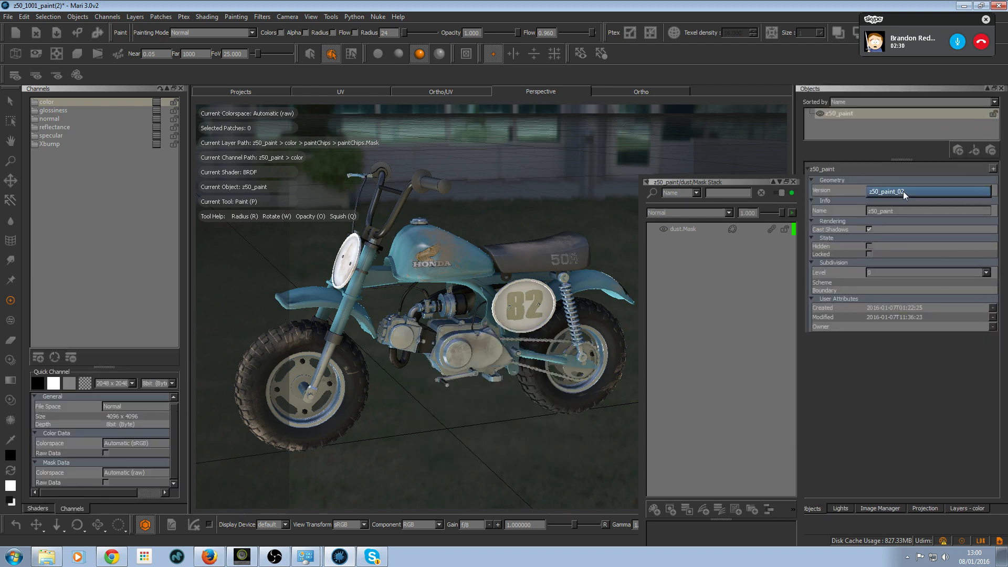
{"action": "left_click", "coordinate": [903, 191]}
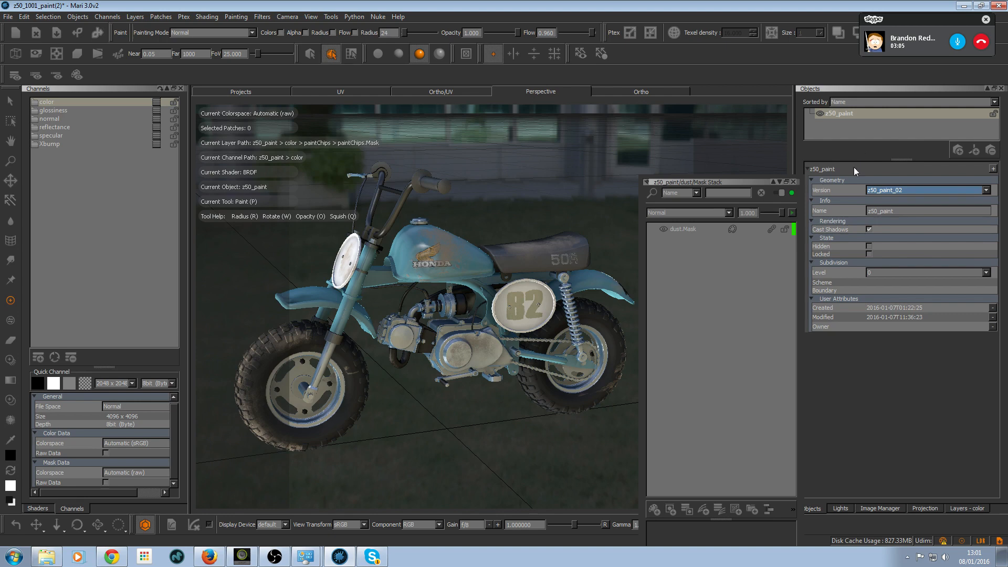
{"action": "left_click", "coordinate": [372, 557]}
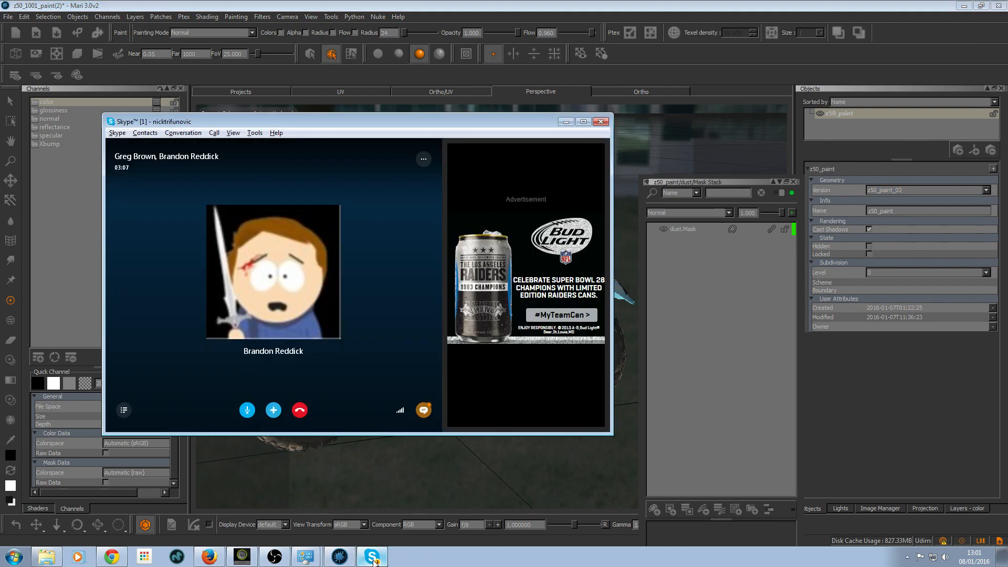
{"action": "left_click", "coordinate": [540, 5]}
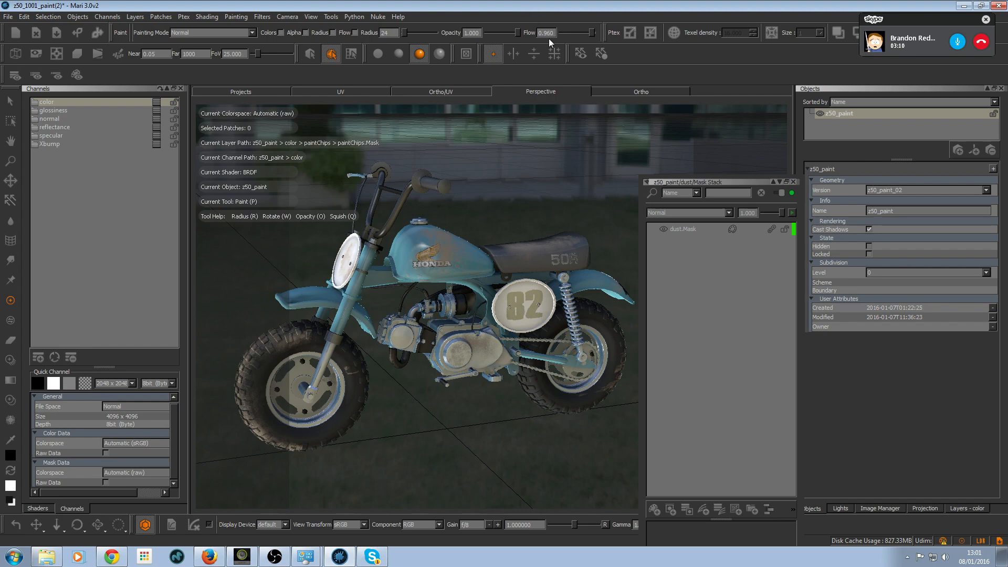
- Examine the color channel on the bike's other side, around the engine, exhaust and blank number plate
{"action": "left_click_drag", "start_coordinate": [557, 336], "coordinate": [443, 312], "text": "alt"}
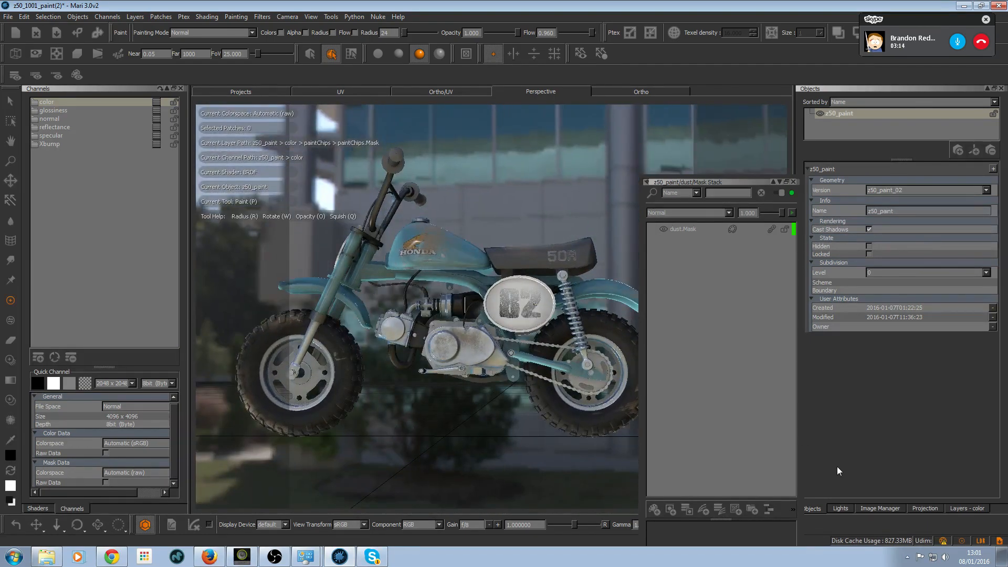
{"action": "left_click_drag", "start_coordinate": [462, 374], "coordinate": [762, 373], "text": "alt"}
{"action": "right_click_drag", "start_coordinate": [490, 375], "coordinate": [536, 385], "text": "alt"}
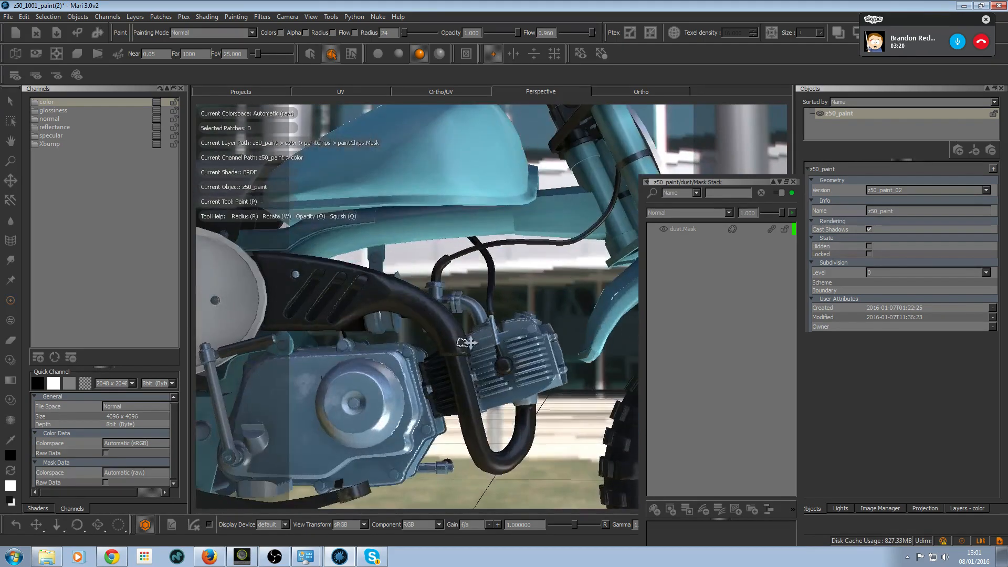
{"action": "middle_click_drag", "start_coordinate": [465, 342], "coordinate": [540, 322], "text": "alt"}
{"action": "left_click", "coordinate": [69, 104]}
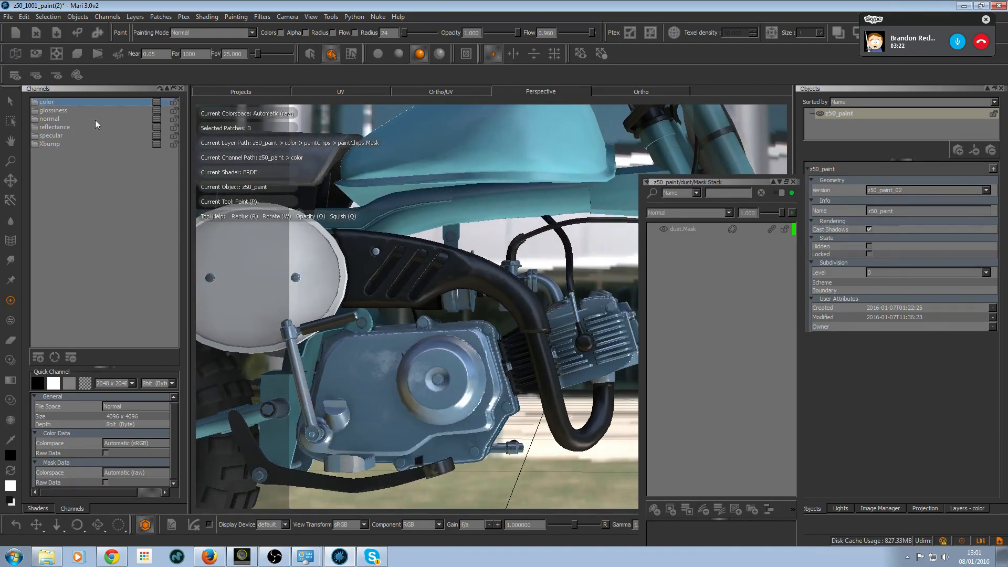
{"action": "right_click_drag", "start_coordinate": [544, 301], "coordinate": [467, 295], "text": "alt"}
{"action": "middle_click_drag", "start_coordinate": [487, 294], "coordinate": [515, 263], "text": "alt"}
{"action": "left_click_drag", "start_coordinate": [515, 264], "coordinate": [470, 262], "text": "alt"}
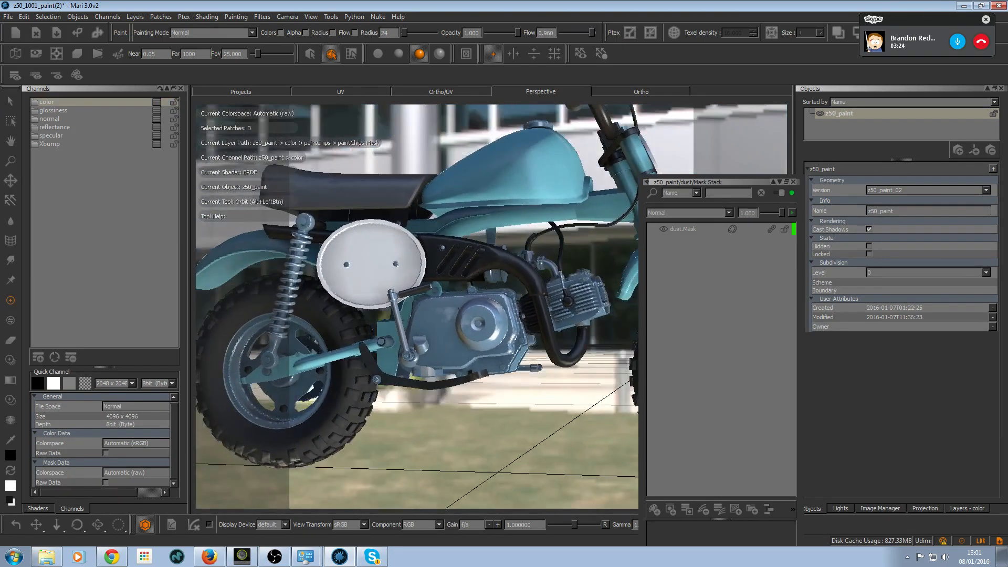
- Reposition the floating dust Mask Stack palette to uncover more of the bike, framing the exhaust and engine side
{"action": "middle_click_drag", "start_coordinate": [470, 262], "coordinate": [439, 292], "text": "alt"}
{"action": "mouse_move", "coordinate": [439, 292]}
{"action": "left_mouse_down", "text": "alt"}
{"action": "mouse_move", "coordinate": [432, 286]}
{"action": "mouse_move", "coordinate": [447, 287]}
{"action": "left_mouse_up", "text": "alt"}
{"action": "right_click_drag", "start_coordinate": [473, 292], "coordinate": [484, 291], "text": "alt"}
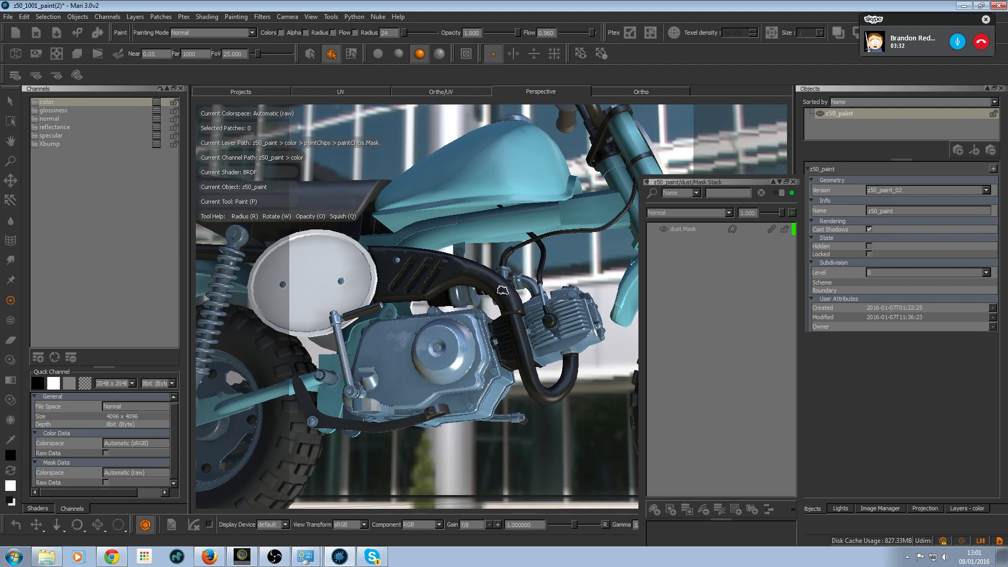
{"action": "left_click_drag", "start_coordinate": [692, 176], "coordinate": [746, 184]}
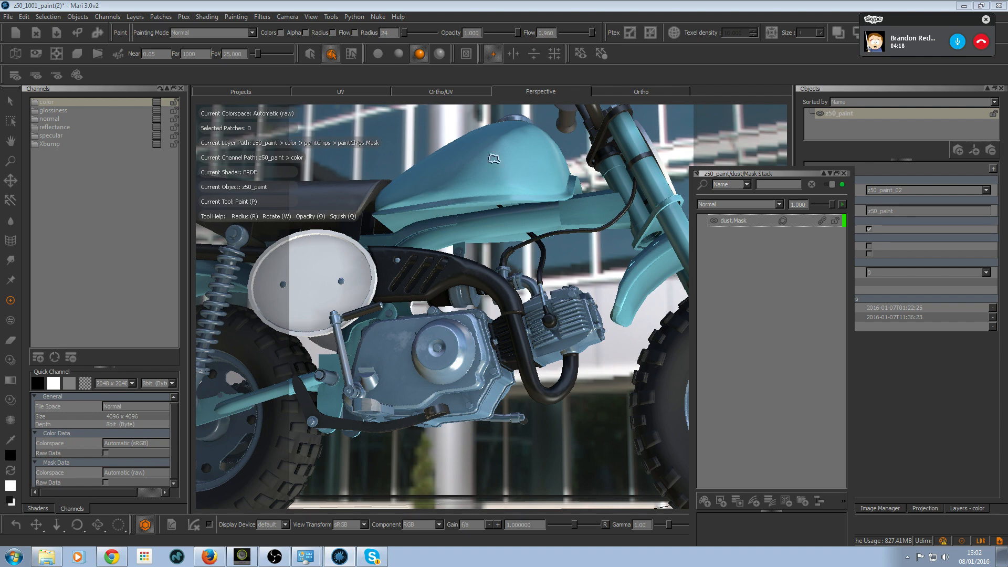
{"action": "left_click_drag", "start_coordinate": [758, 174], "coordinate": [739, 179]}
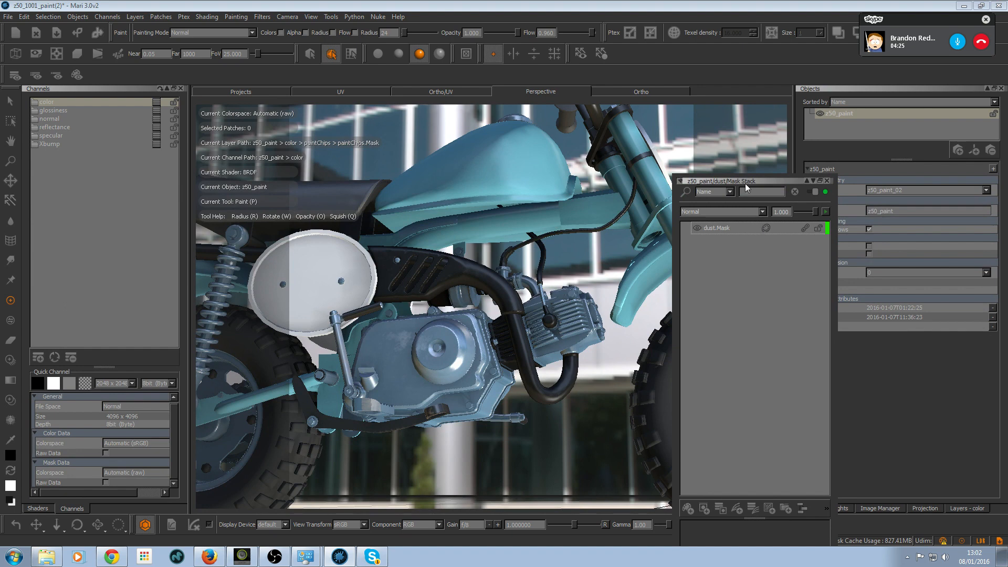
{"action": "left_click_drag", "start_coordinate": [745, 184], "coordinate": [728, 183]}
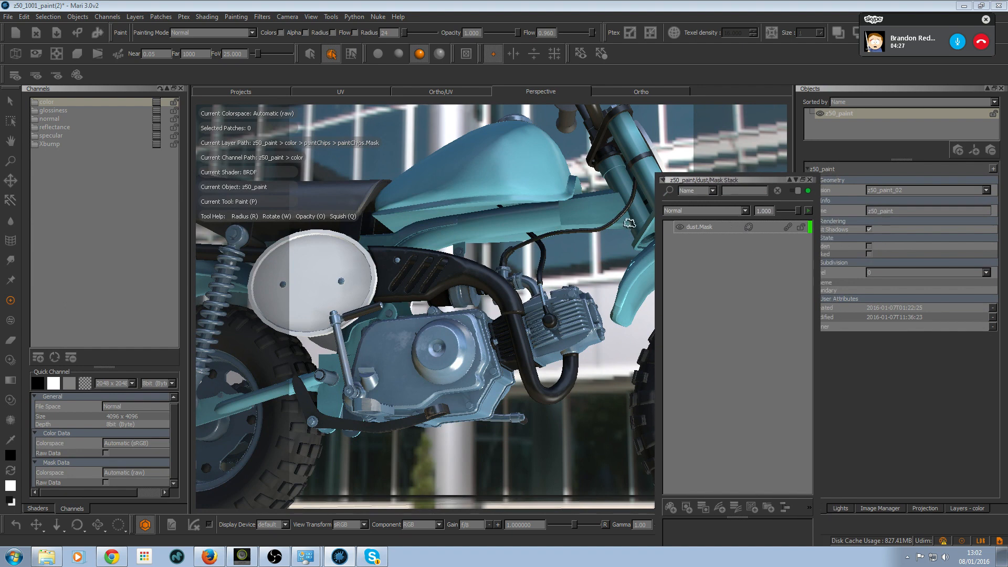
- Make dust.Mask the active layer, swap the foreground to white and undo a test stroke on the fuel tank
{"action": "left_click", "coordinate": [713, 226]}
{"action": "left_click_drag", "start_coordinate": [482, 172], "coordinate": [516, 169]}
{"action": "key", "text": "x"}
{"action": "key", "text": "ctrl+z"}
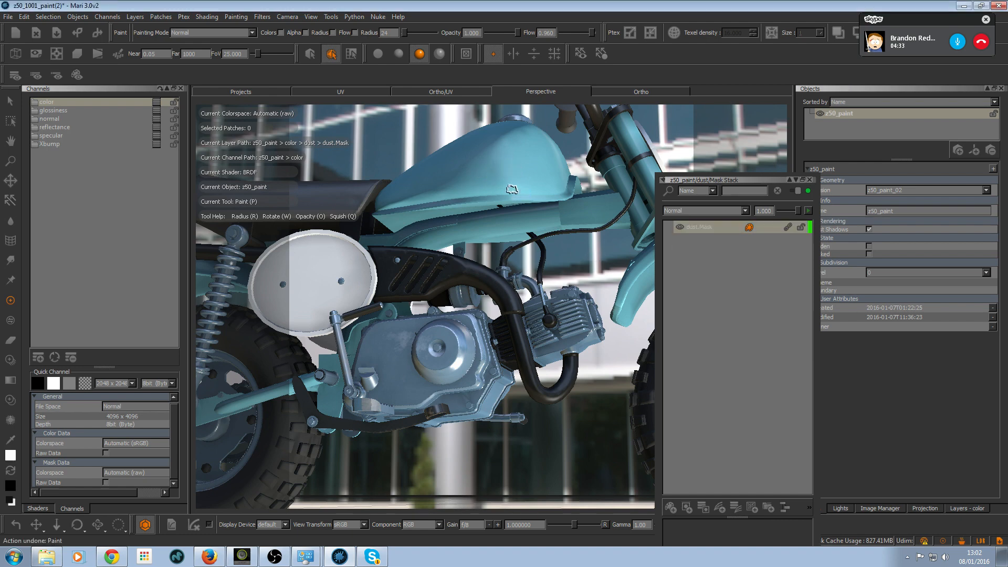
- Load a dirt texture from the project images into Paint Through and undo the first test stroke over the exhaust
{"action": "middle_click_drag", "start_coordinate": [467, 249], "coordinate": [471, 242], "text": "alt"}
{"action": "right_click_drag", "start_coordinate": [471, 242], "coordinate": [477, 240], "text": "alt"}
{"action": "key", "text": "i"}
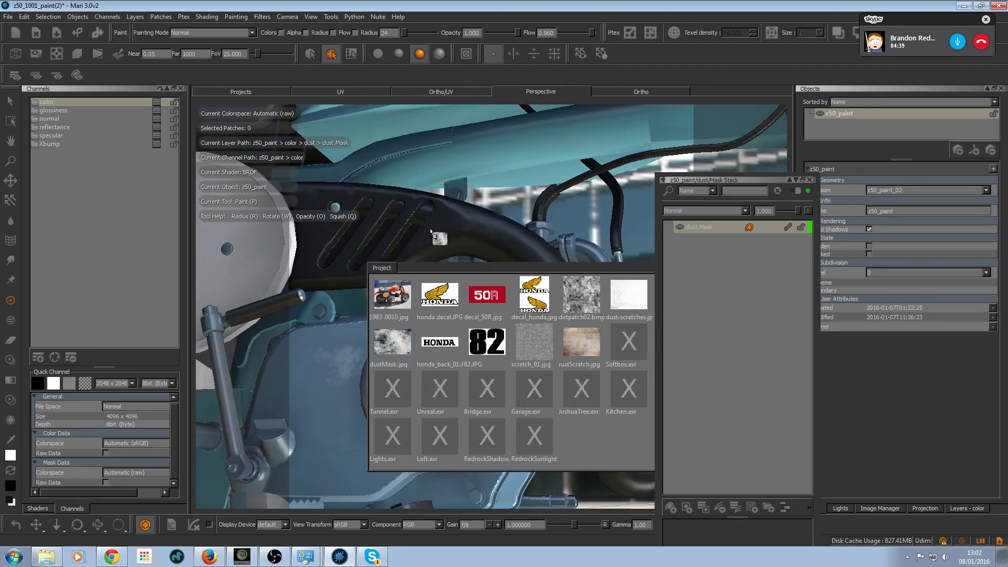
{"action": "left_click_drag", "start_coordinate": [431, 231], "coordinate": [468, 236]}
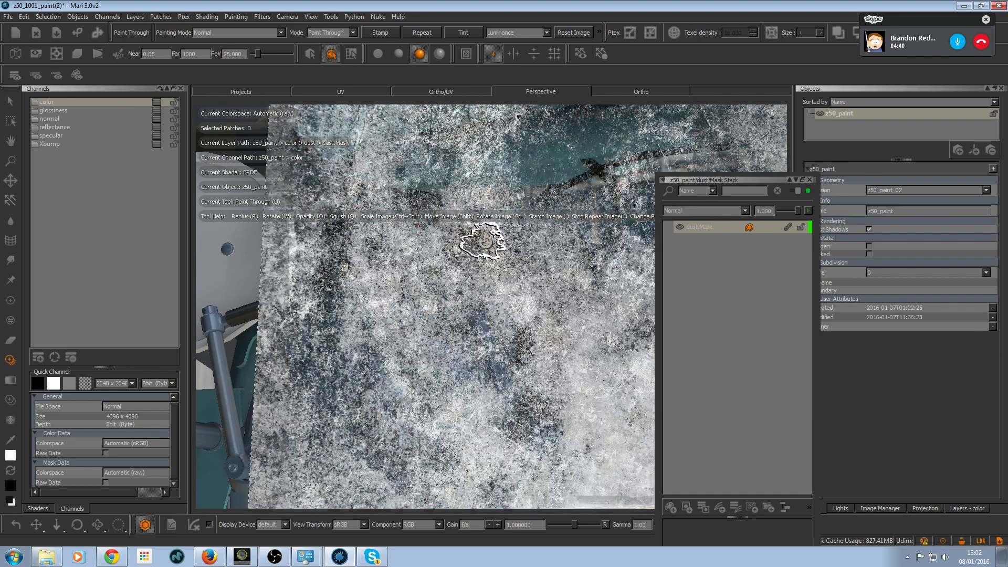
{"action": "key", "text": "ctrl+z"}
{"action": "left_click_drag", "start_coordinate": [456, 235], "coordinate": [491, 232], "text": "alt"}
{"action": "right_click_drag", "start_coordinate": [490, 231], "coordinate": [509, 236], "text": "alt"}
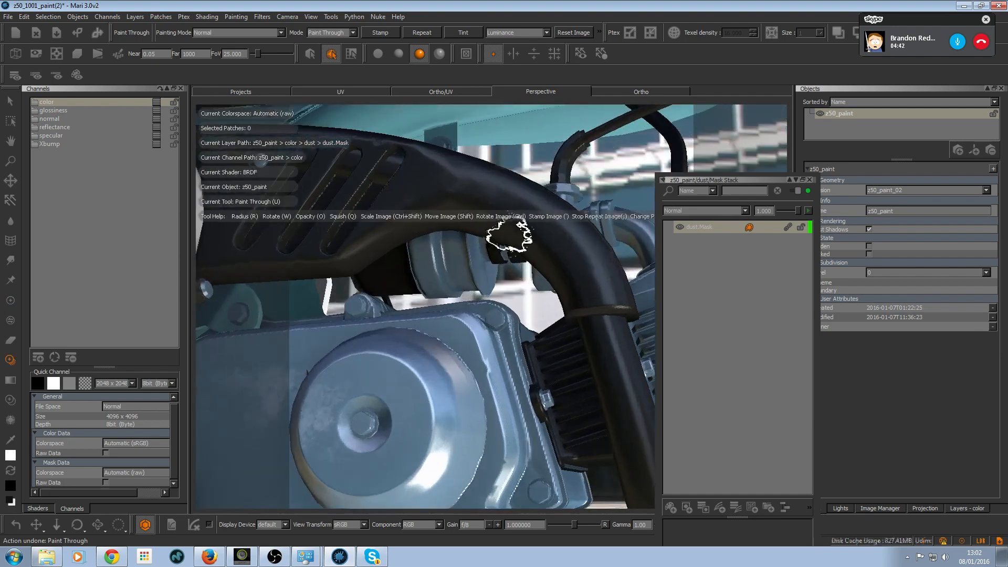
- Switch to object selection mode, rescale the dirt image and paint patches of dust through it onto the exhaust heat shield and engine cover
{"action": "left_click_drag", "start_coordinate": [508, 236], "coordinate": [500, 231], "text": "ctrl+shift"}
{"action": "right_click", "coordinate": [426, 217]}
{"action": "left_click", "coordinate": [456, 222]}
{"action": "right_click", "coordinate": [425, 185]}
{"action": "right_click", "coordinate": [475, 180]}
{"action": "right_click_drag", "start_coordinate": [554, 148], "coordinate": [569, 151], "text": "alt"}
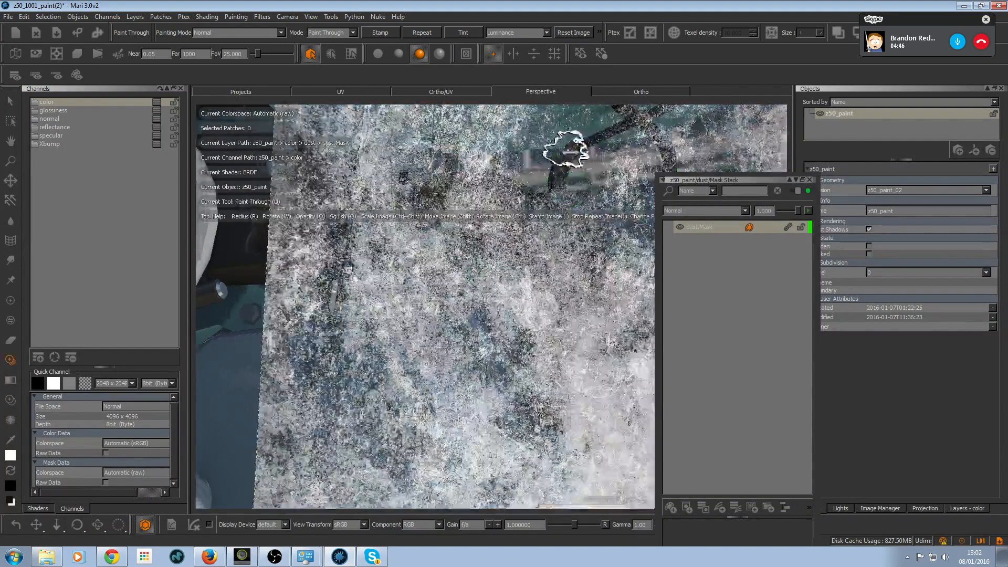
{"action": "right_click", "coordinate": [517, 153]}
{"action": "left_click", "coordinate": [469, 151]}
{"action": "mouse_move", "coordinate": [468, 157]}
{"action": "left_mouse_down"}
{"action": "mouse_move", "coordinate": [509, 178]}
{"action": "mouse_move", "coordinate": [550, 245]}
{"action": "left_mouse_up"}
{"action": "mouse_move", "coordinate": [555, 198]}
{"action": "left_mouse_down", "text": "ctrl+shift"}
{"action": "mouse_move", "coordinate": [487, 210]}
{"action": "mouse_move", "coordinate": [422, 206]}
{"action": "left_mouse_up", "text": "ctrl+shift"}
{"action": "mouse_move", "coordinate": [503, 249]}
{"action": "left_mouse_down"}
{"action": "mouse_move", "coordinate": [478, 254]}
{"action": "mouse_move", "coordinate": [532, 264]}
{"action": "left_mouse_up"}
- Break up the dust on the exhaust heat shield with the Eraser, using the storm cloud brush from the Organic Brushes
{"action": "key", "text": "e"}
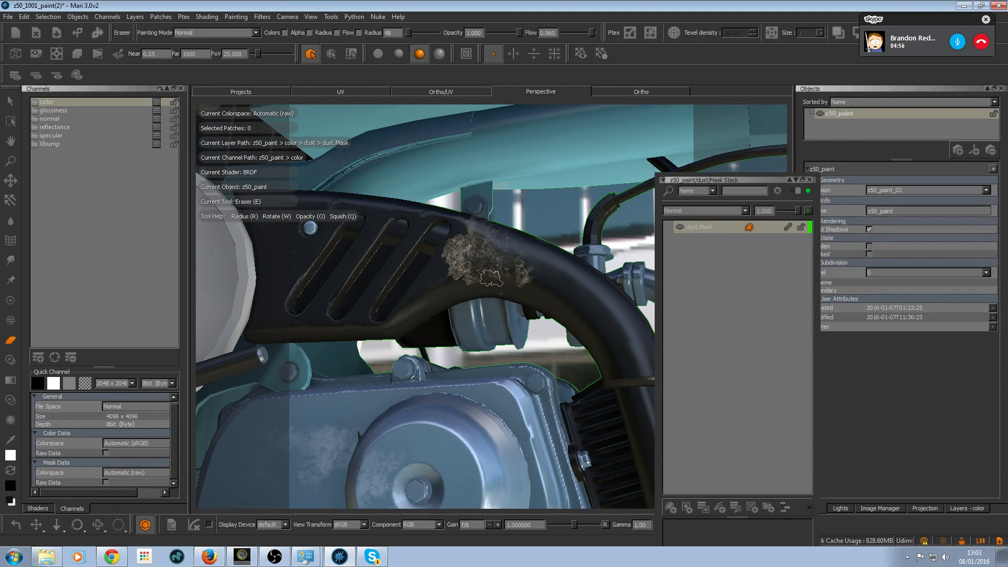
{"action": "key", "text": "space"}
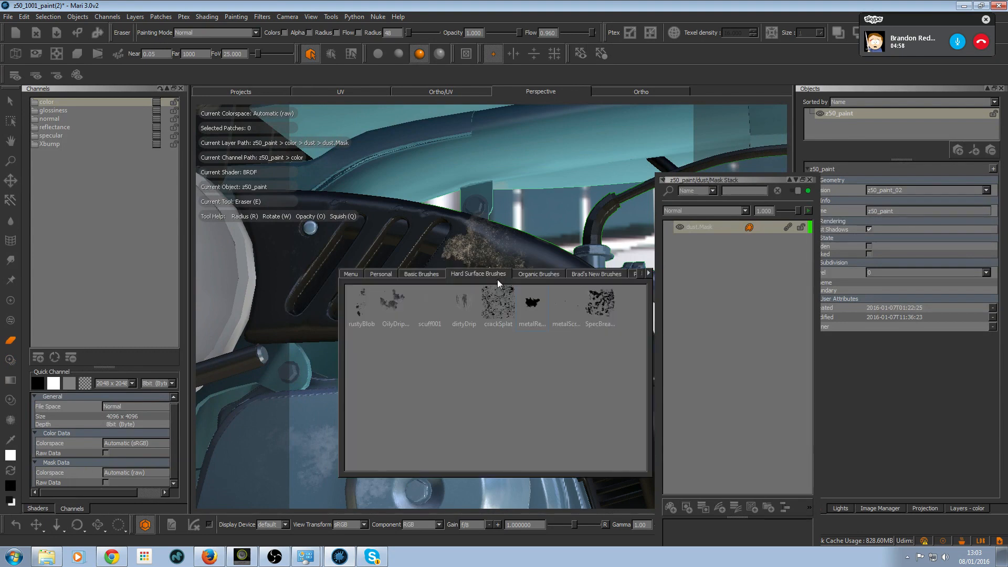
{"action": "left_click", "coordinate": [527, 276]}
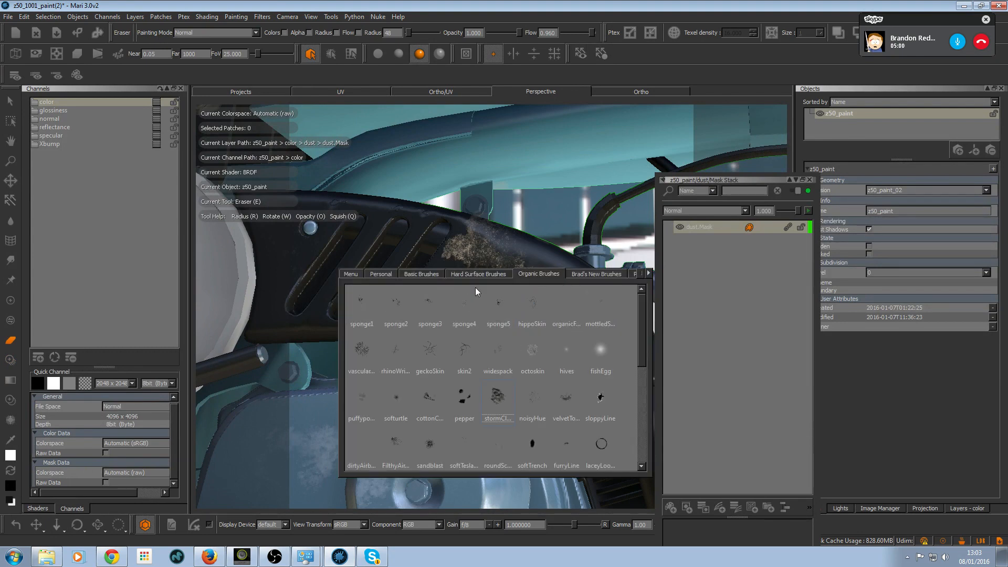
{"action": "left_click", "coordinate": [497, 398]}
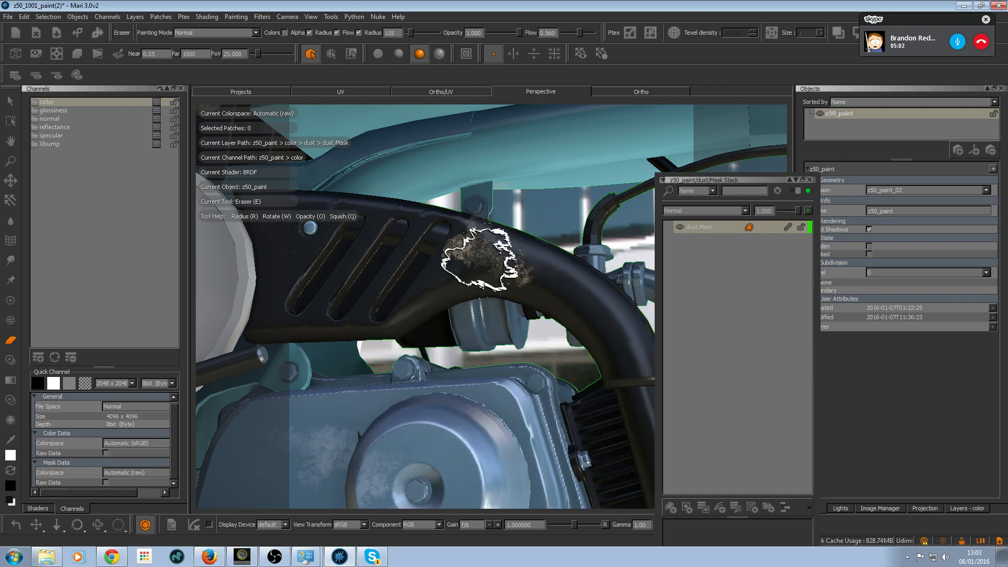
{"action": "mouse_move", "coordinate": [456, 271]}
{"action": "left_mouse_down"}
{"action": "mouse_move", "coordinate": [495, 281]}
{"action": "mouse_move", "coordinate": [517, 214]}
{"action": "mouse_move", "coordinate": [540, 247]}
{"action": "left_mouse_up"}
- Switch from object to patch selection mode and view the whole bike from the front side
{"action": "right_click_drag", "start_coordinate": [478, 244], "coordinate": [401, 242], "text": "alt"}
{"action": "left_click_drag", "start_coordinate": [481, 243], "coordinate": [400, 248], "text": "alt"}
{"action": "right_click_drag", "start_coordinate": [401, 247], "coordinate": [398, 269], "text": "alt"}
{"action": "left_click_drag", "start_coordinate": [398, 269], "coordinate": [388, 266], "text": "alt"}
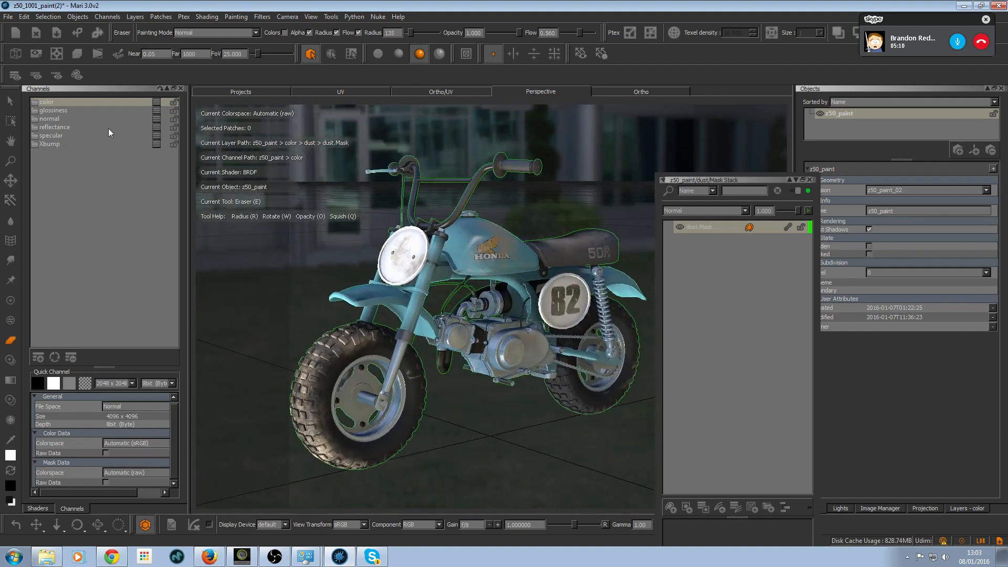
{"action": "left_click", "coordinate": [10, 100]}
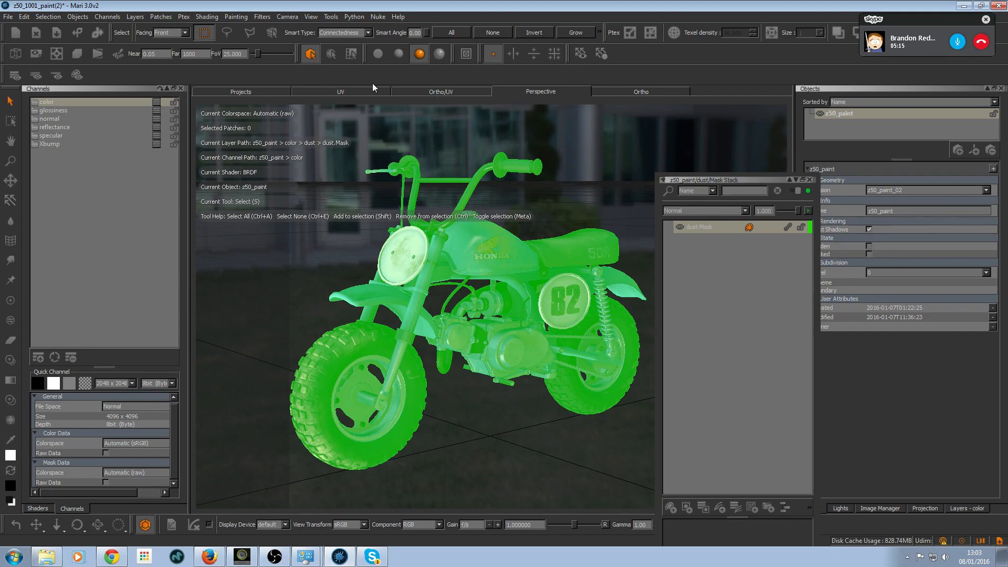
{"action": "left_click", "coordinate": [331, 53]}
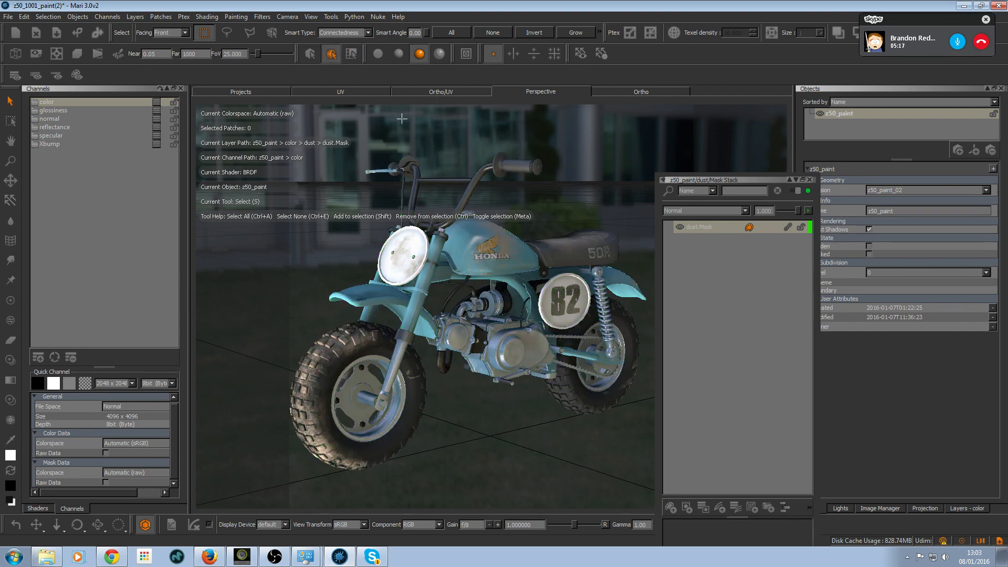
{"action": "left_click_drag", "start_coordinate": [401, 119], "coordinate": [390, 153], "text": "alt"}
{"action": "right_click_drag", "start_coordinate": [390, 153], "coordinate": [340, 160], "text": "alt"}
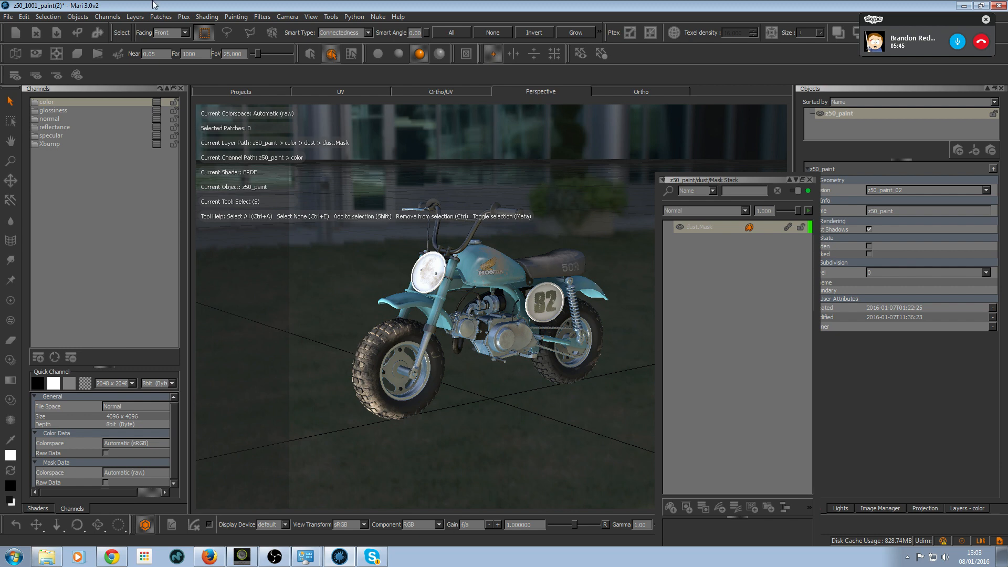
- Minimize Mari, the Skype call and the Downloads folder window, and launch MODO
{"action": "left_click", "coordinate": [962, 7]}
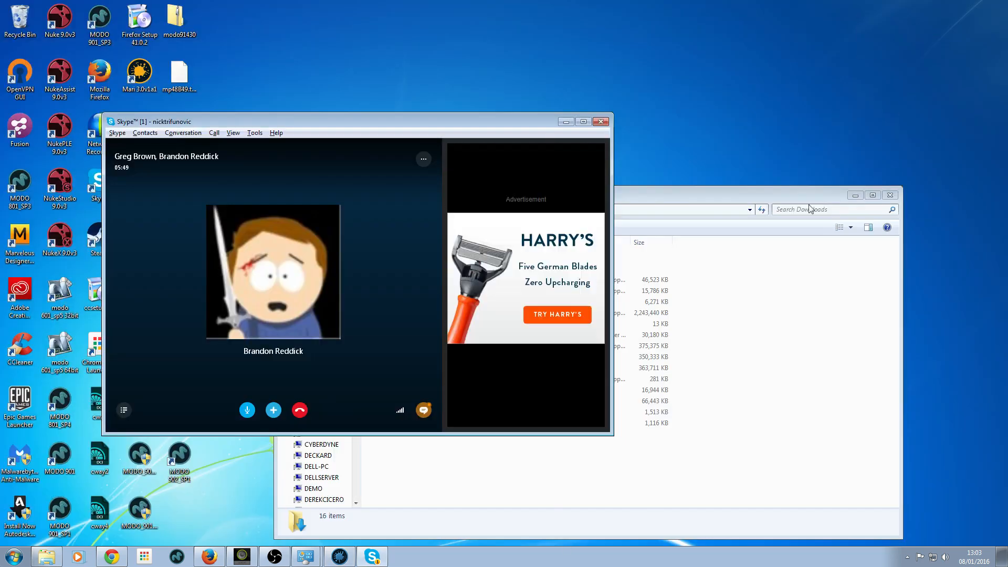
{"action": "left_click", "coordinate": [567, 123]}
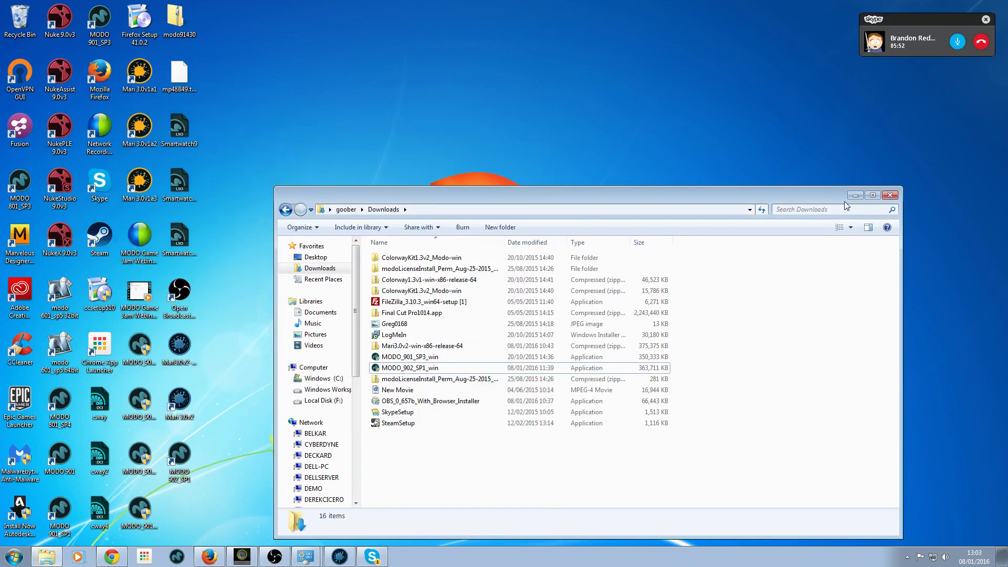
{"action": "left_click", "coordinate": [855, 196]}
{"action": "left_click", "coordinate": [176, 556]}
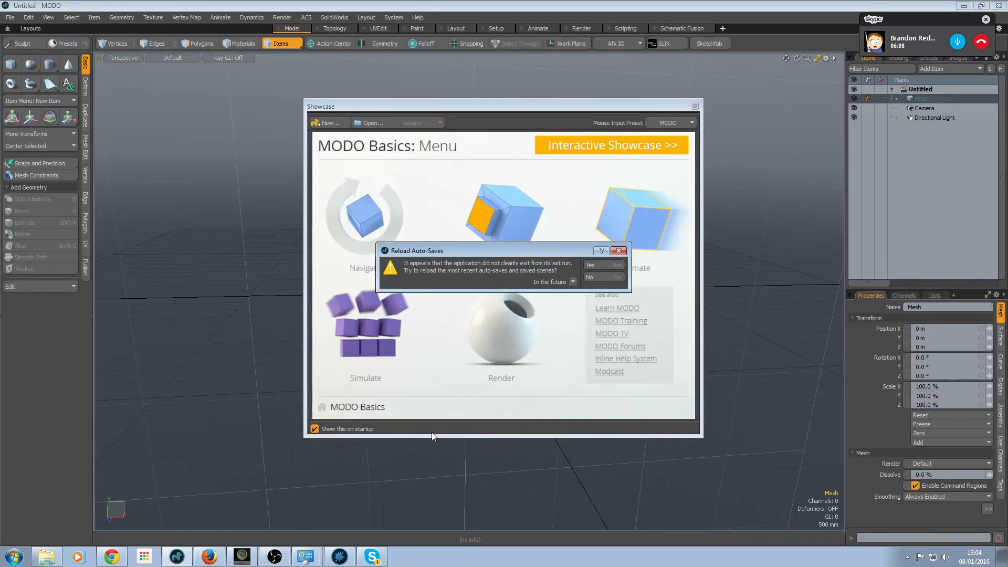
- Decline reloading the auto-saves, dismiss the OpenGL warning, disable showing the Showcase on startup and close it
{"action": "left_click", "coordinate": [603, 277]}
{"action": "left_click", "coordinate": [603, 276]}
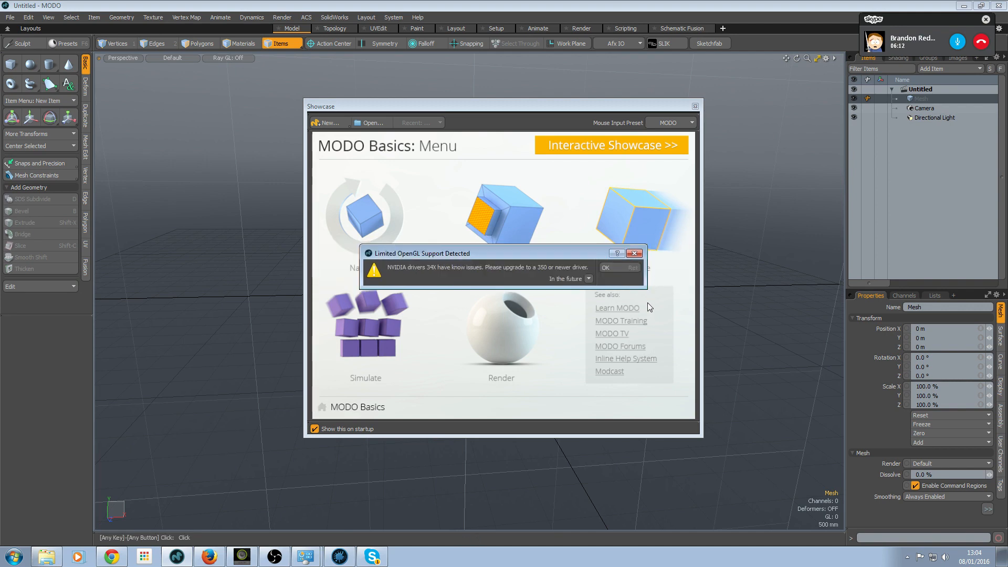
{"action": "left_click", "coordinate": [610, 266]}
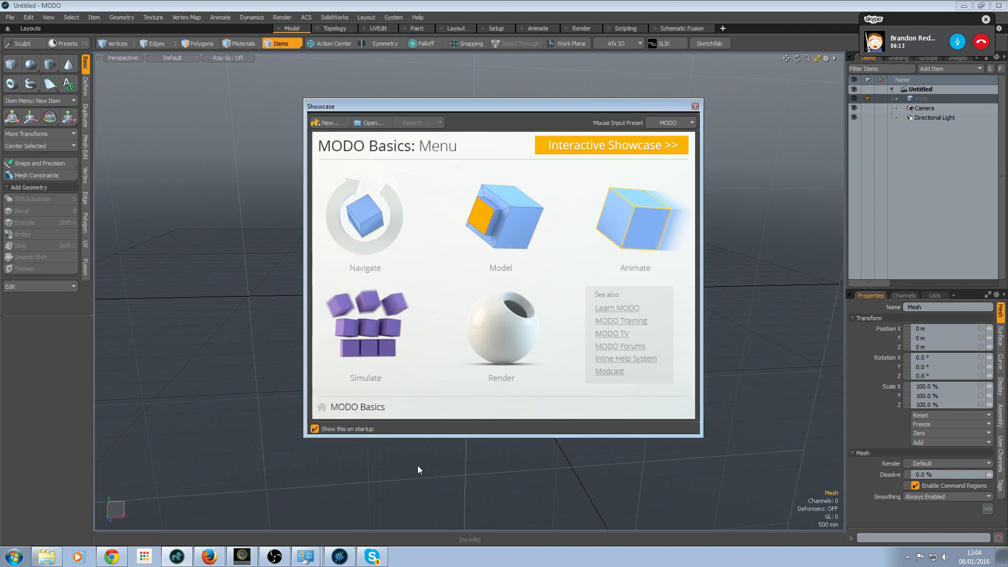
{"action": "left_click", "coordinate": [314, 429]}
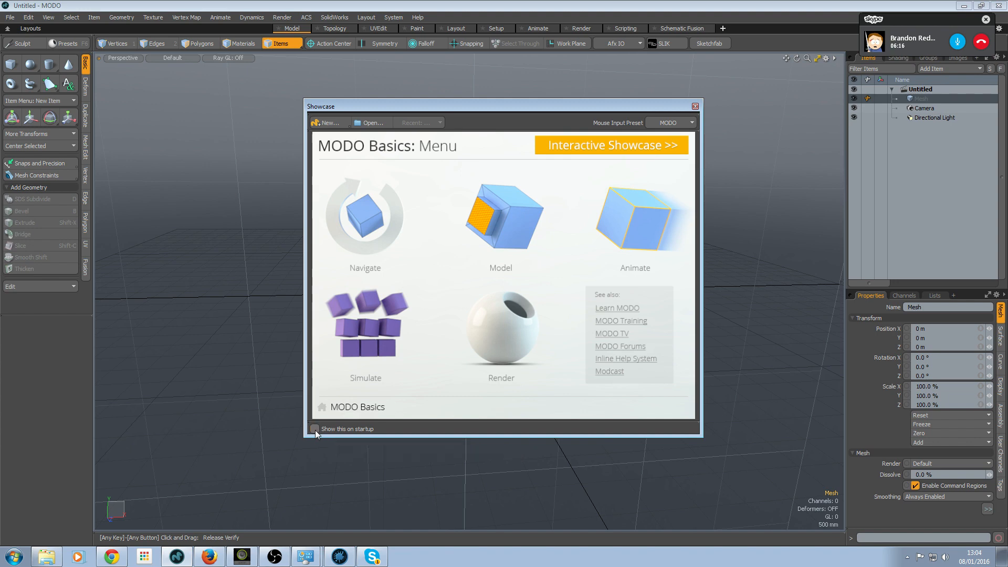
{"action": "left_click", "coordinate": [695, 106]}
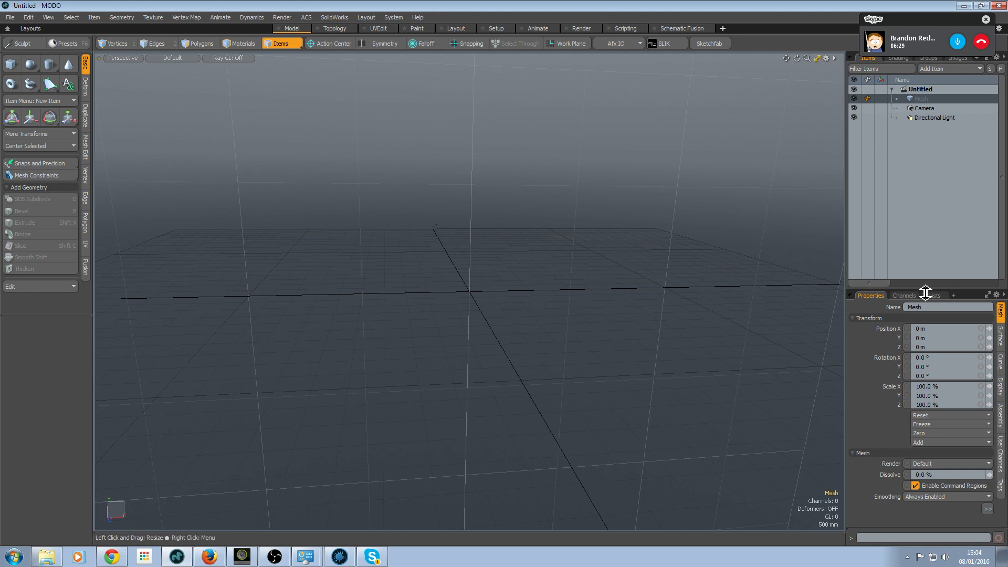
{"action": "left_click_drag", "start_coordinate": [926, 295], "coordinate": [922, 292]}
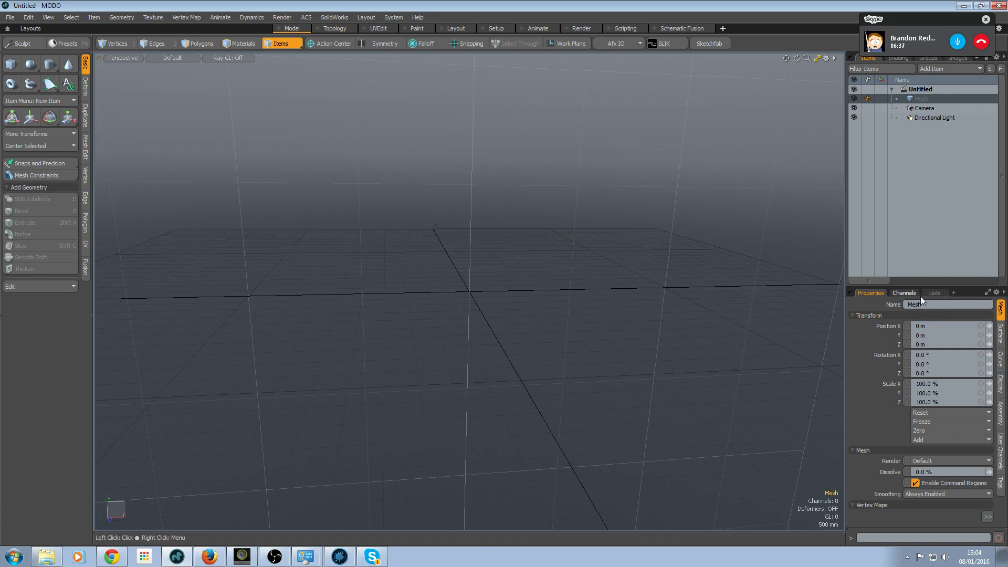
{"action": "left_click_drag", "start_coordinate": [925, 287], "coordinate": [925, 284]}
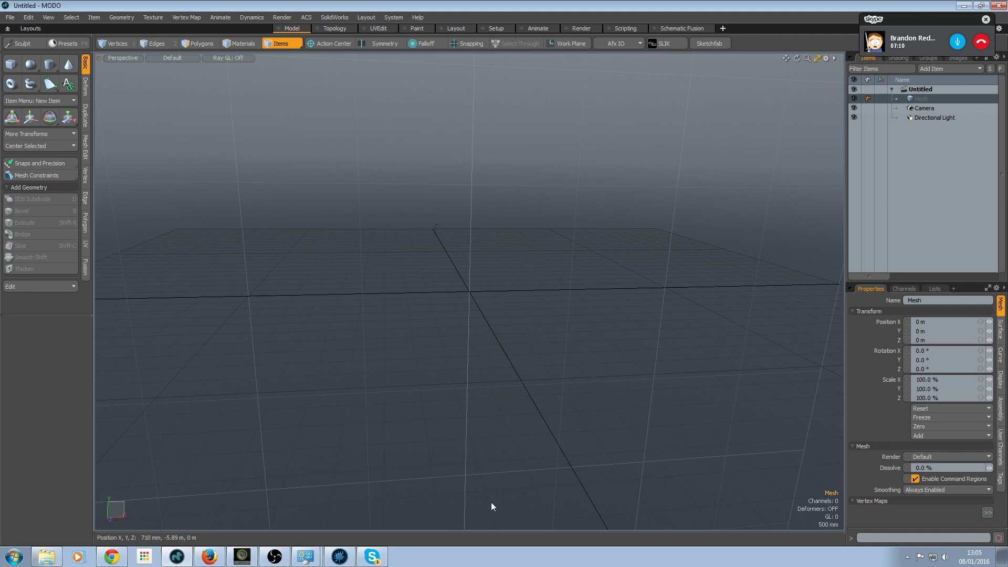
{"action": "left_click_drag", "start_coordinate": [468, 302], "coordinate": [522, 339], "text": "alt"}
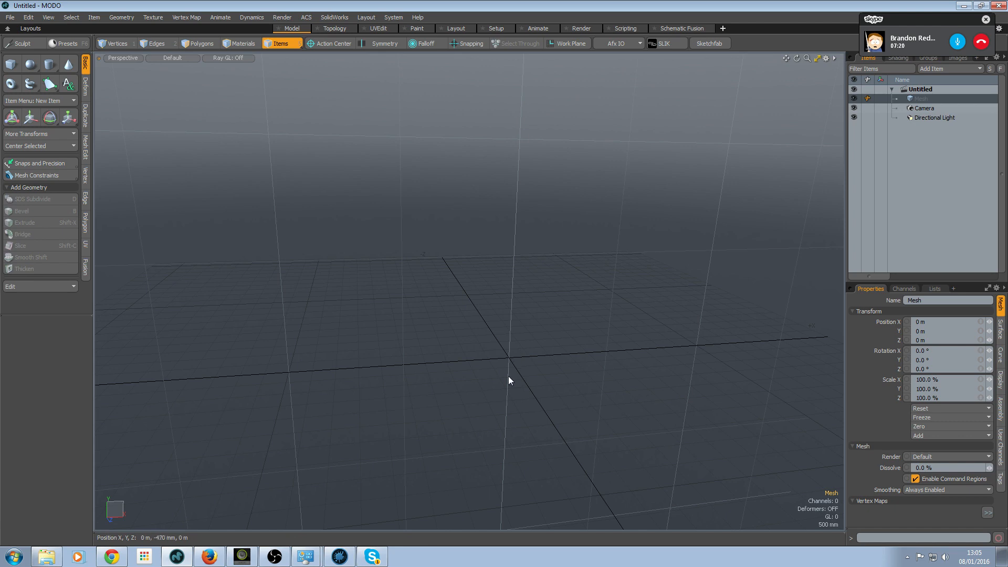
{"action": "left_click_drag", "start_coordinate": [508, 382], "coordinate": [477, 371], "text": "alt"}
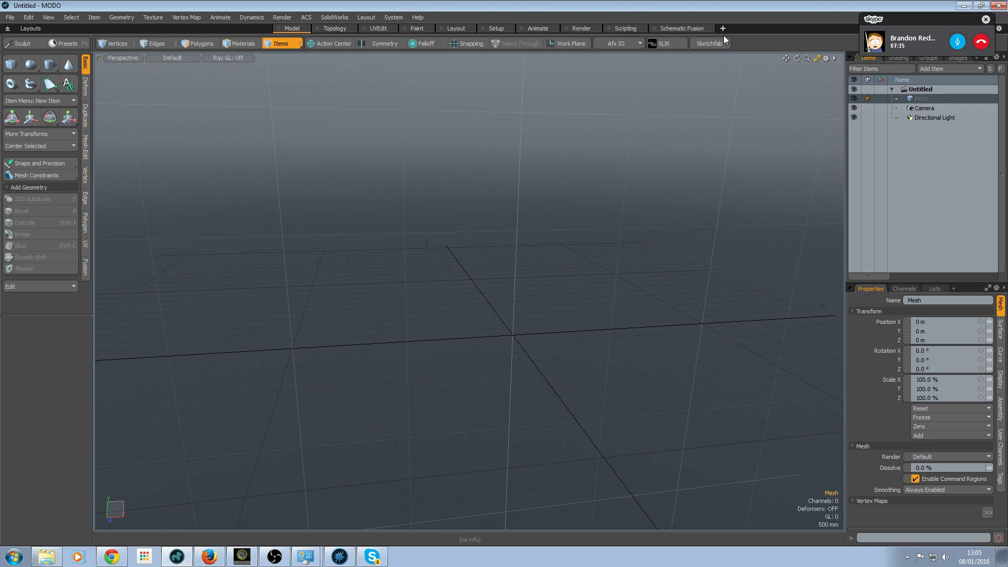
- Try to browse Local Disk (F:) for a scene to load, and close the Load Scene dialog
{"action": "left_click", "coordinate": [13, 16]}
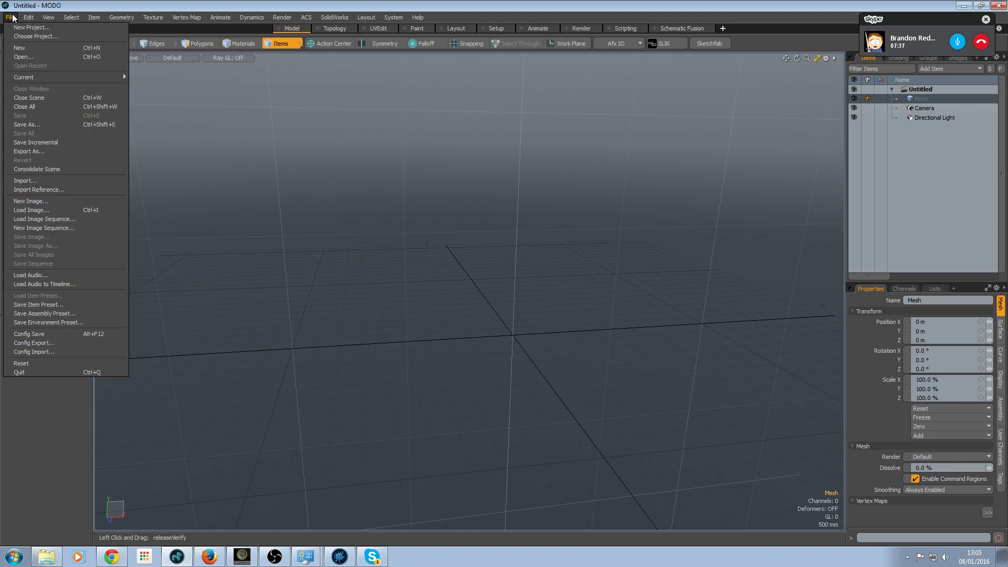
{"action": "left_click", "coordinate": [24, 58]}
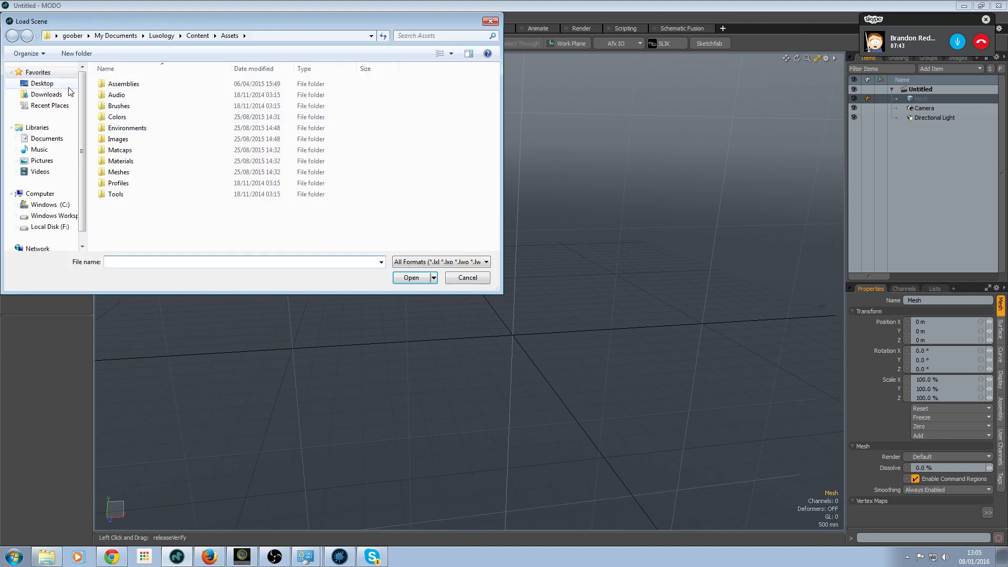
{"action": "left_click", "coordinate": [50, 226]}
{"action": "left_click", "coordinate": [573, 293]}
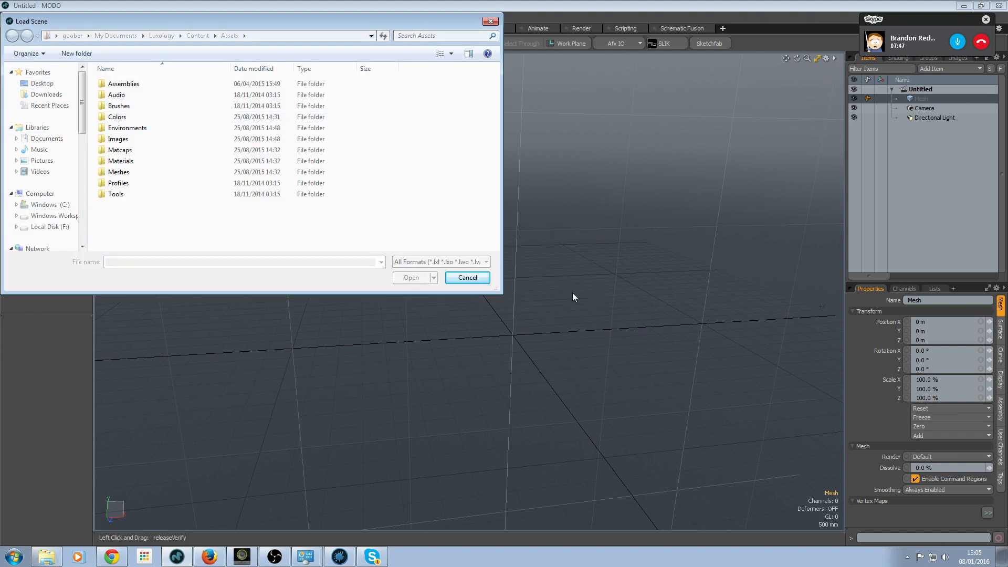
{"action": "left_click", "coordinate": [624, 302]}
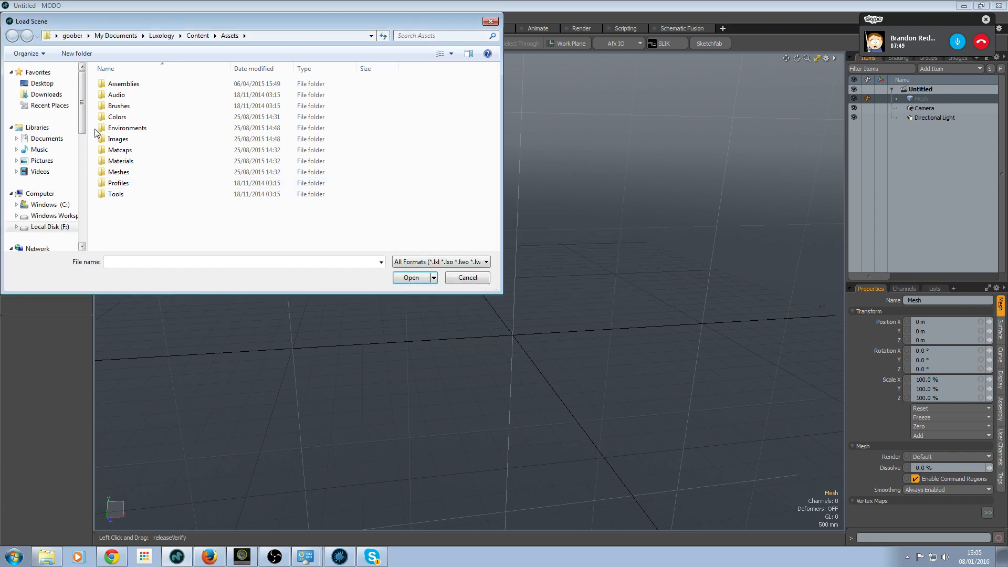
{"action": "left_click_drag", "start_coordinate": [82, 129], "coordinate": [88, 92]}
{"action": "left_click", "coordinate": [18, 227]}
{"action": "left_click", "coordinate": [570, 293]}
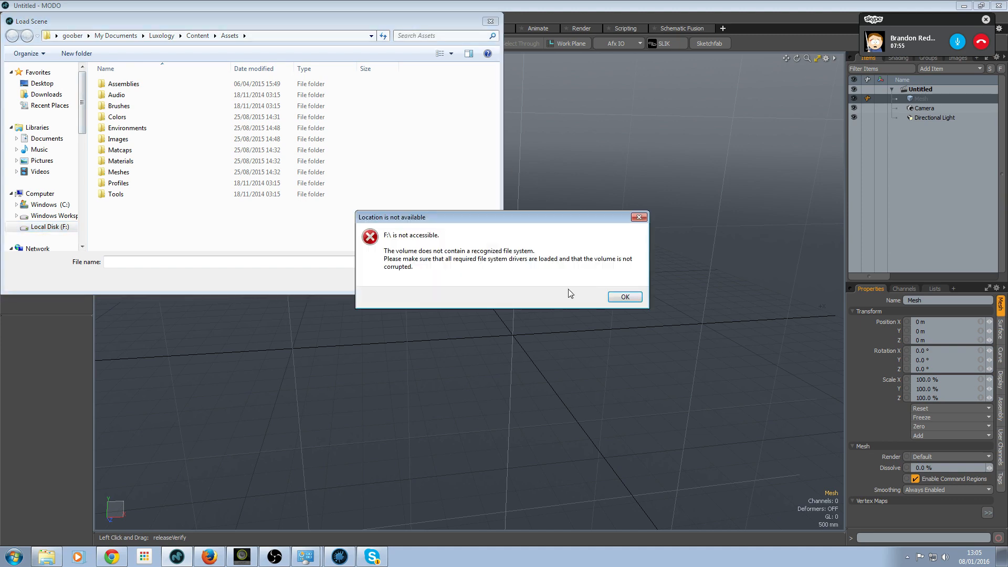
{"action": "left_click", "coordinate": [627, 297]}
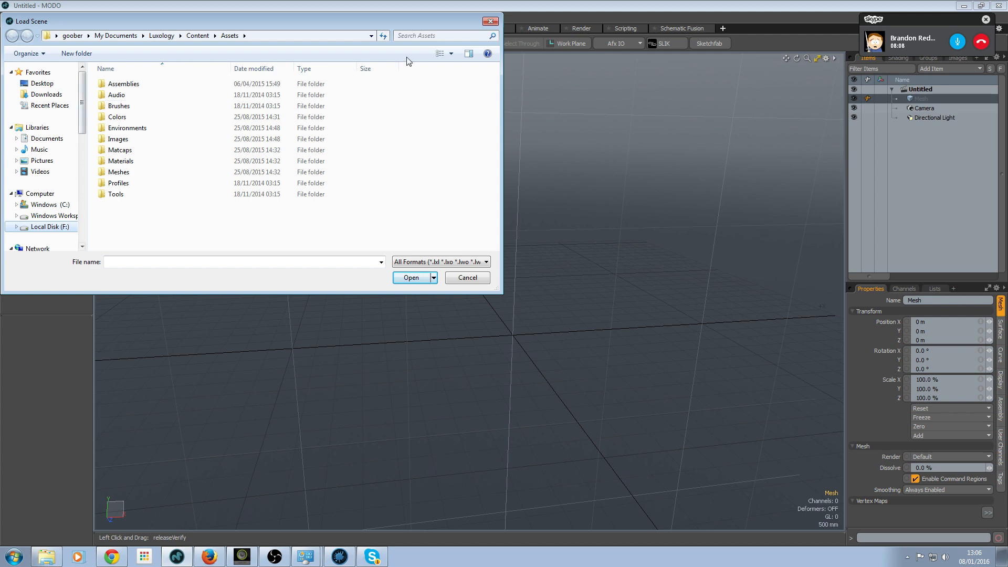
{"action": "left_click", "coordinate": [490, 22]}
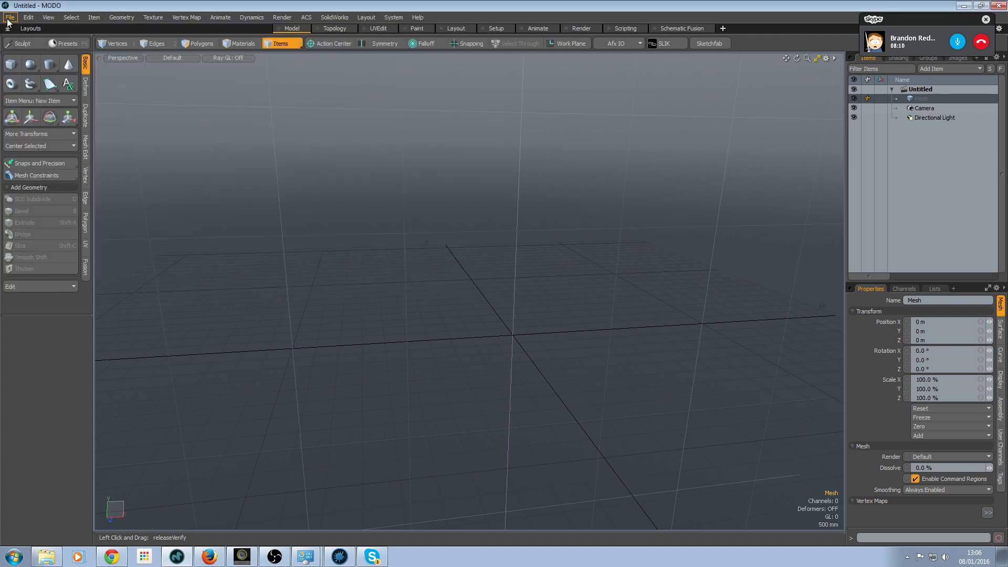
- Load the baketest scene from WorkDrive (G:), continuing past the drive prompt without scanning
{"action": "left_click", "coordinate": [9, 18]}
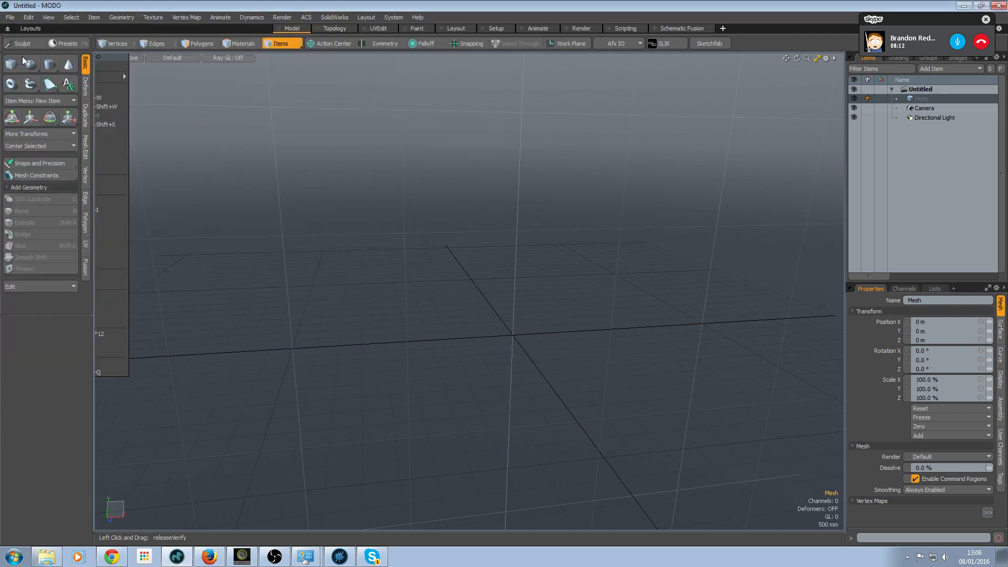
{"action": "left_click", "coordinate": [23, 58]}
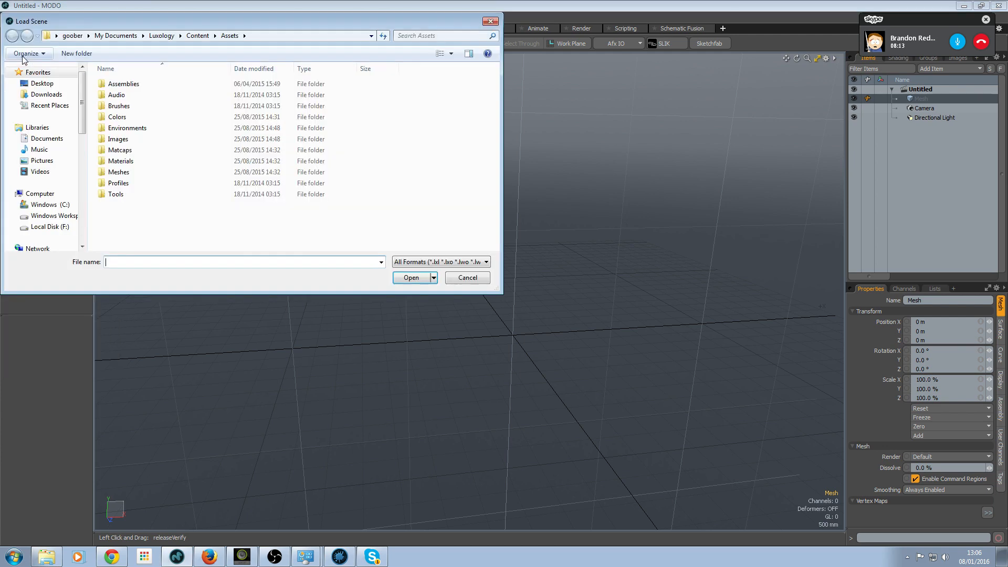
{"action": "left_click", "coordinate": [20, 227]}
{"action": "left_click", "coordinate": [565, 291]}
{"action": "left_click", "coordinate": [634, 295]}
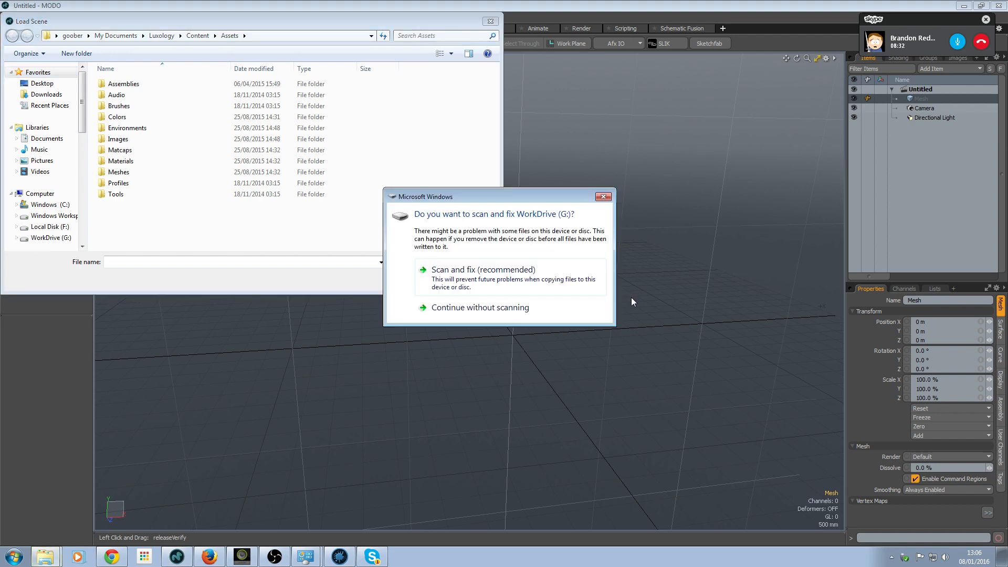
{"action": "left_click", "coordinate": [514, 316]}
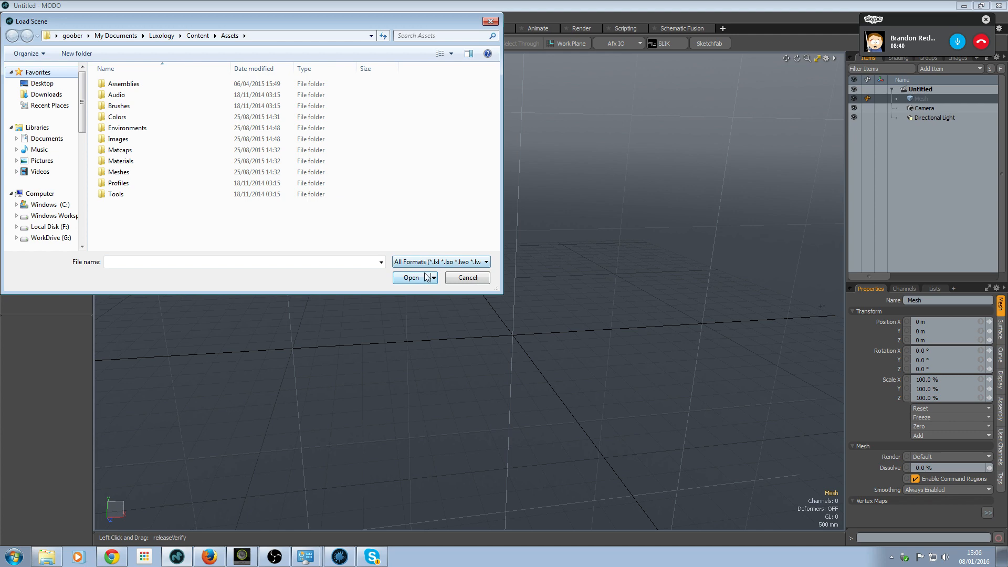
{"action": "left_click", "coordinate": [50, 238]}
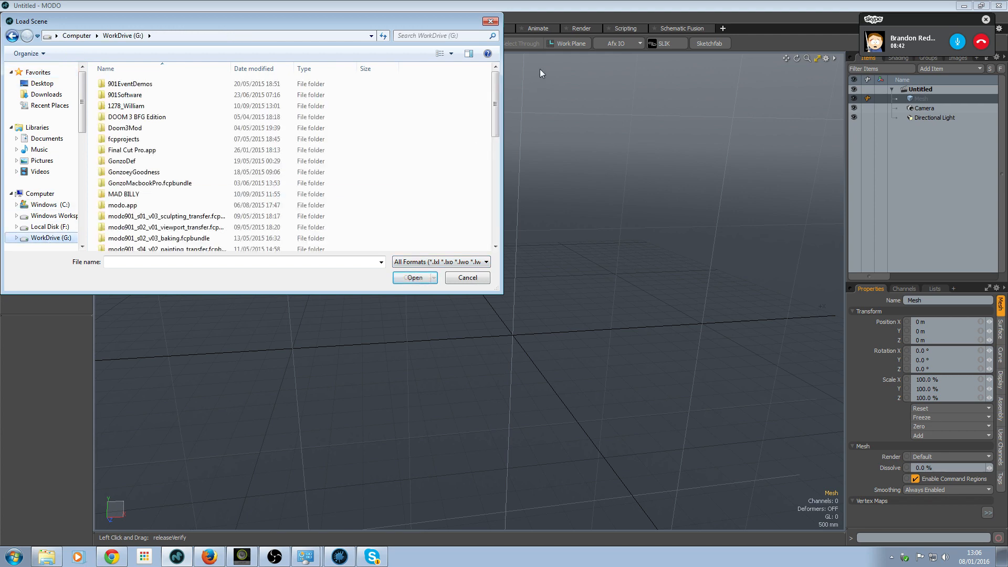
{"action": "left_click_drag", "start_coordinate": [495, 100], "coordinate": [484, 168]}
{"action": "double_click", "coordinate": [113, 165]}
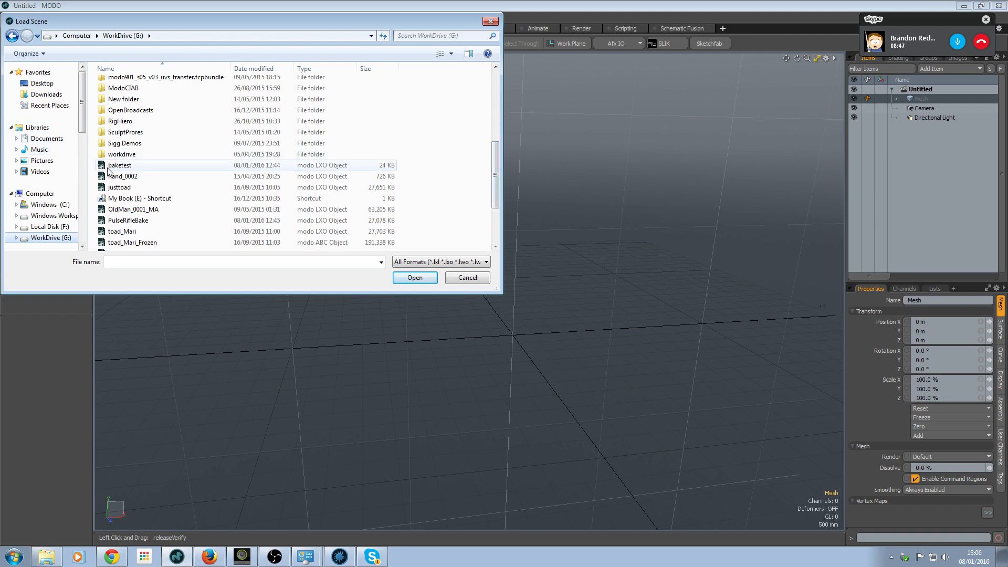
- Try Catmull-Clark subdivision on the stepped cube mesh and switch it back to plain faces
{"action": "left_click_drag", "start_coordinate": [444, 356], "coordinate": [493, 344], "text": "alt"}
{"action": "left_click_drag", "start_coordinate": [493, 344], "coordinate": [409, 295], "text": "ctrl+alt"}
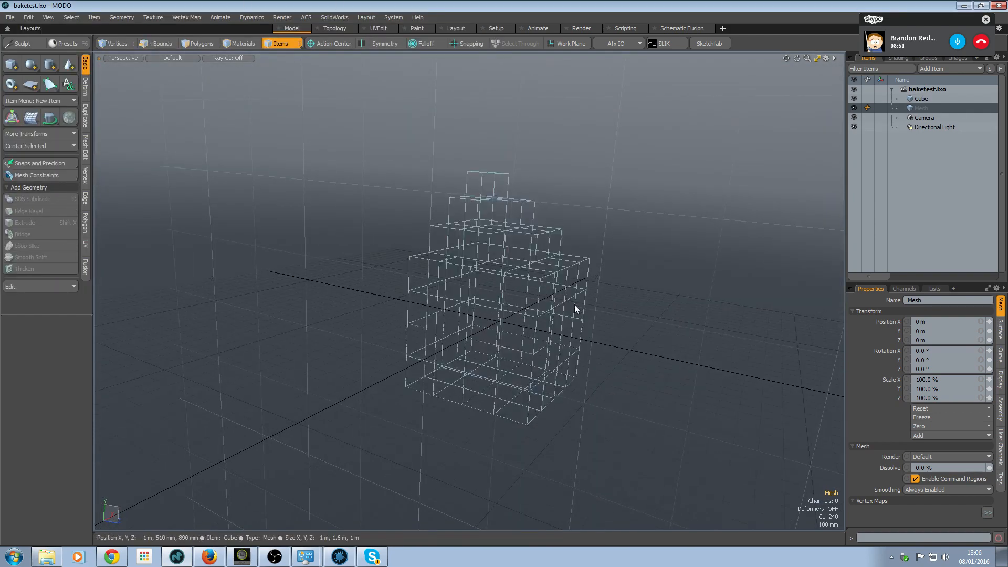
{"action": "left_click", "coordinate": [553, 302], "text": "shift"}
{"action": "key", "text": "shift+Tab"}
{"action": "left_click_drag", "start_coordinate": [531, 353], "coordinate": [565, 308], "text": "alt"}
{"action": "key", "text": "shift+Tab"}
{"action": "left_click_drag", "start_coordinate": [547, 274], "coordinate": [468, 396], "text": "alt"}
- Duplicate the Cube mesh item while in polygon selection mode and hide the original
{"action": "left_click", "coordinate": [198, 44]}
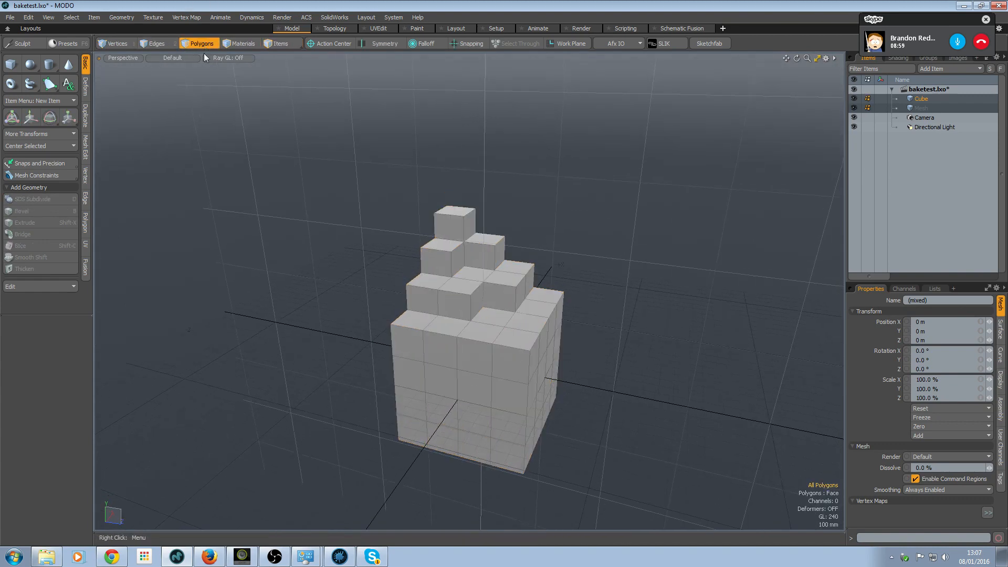
{"action": "left_click_drag", "start_coordinate": [428, 299], "coordinate": [447, 278], "text": "alt"}
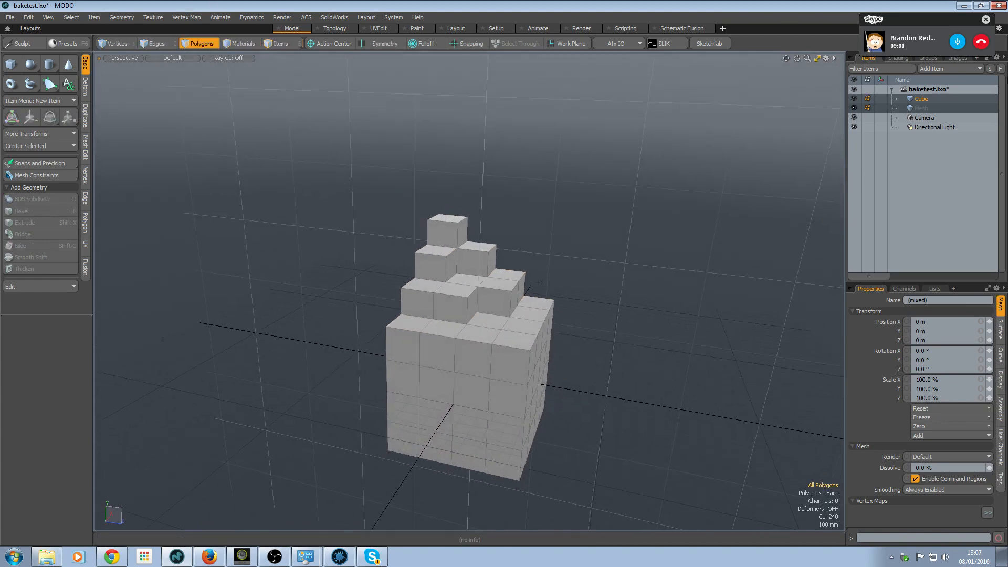
{"action": "left_click", "coordinate": [915, 100]}
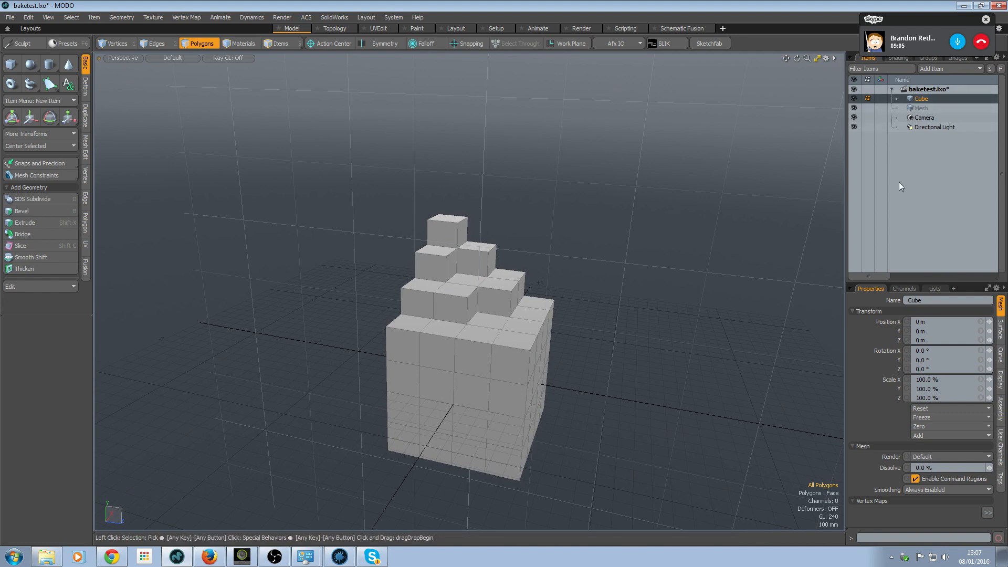
{"action": "left_click_drag", "start_coordinate": [491, 360], "coordinate": [524, 331], "text": "alt"}
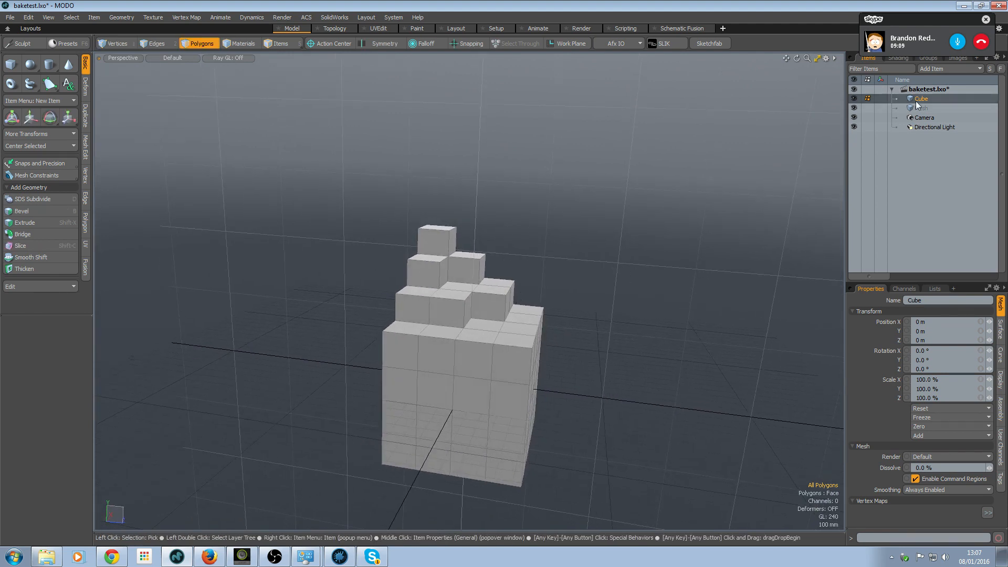
{"action": "right_click", "coordinate": [916, 100]}
{"action": "left_click", "coordinate": [899, 307]}
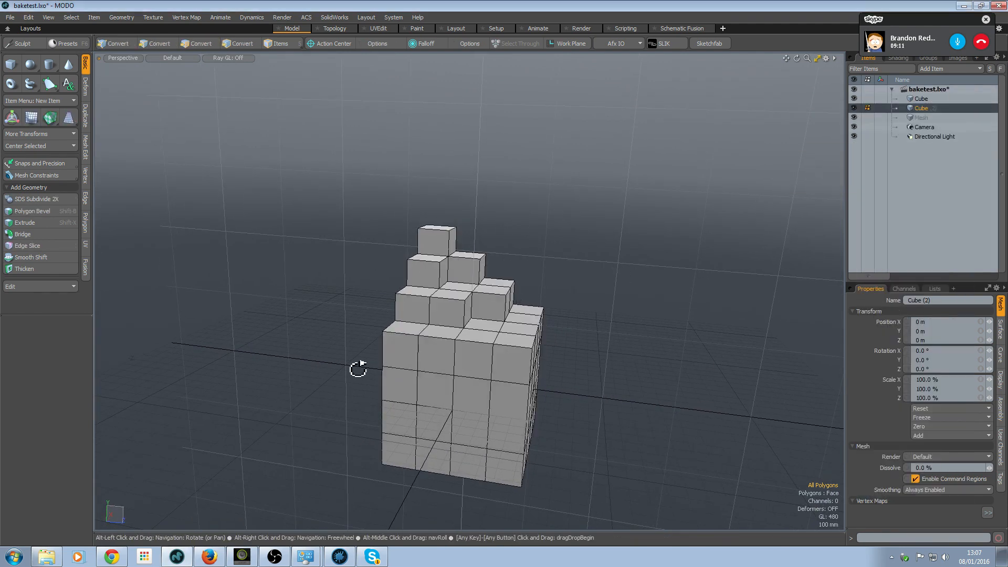
{"action": "left_click_drag", "start_coordinate": [363, 371], "coordinate": [407, 391], "text": "alt"}
{"action": "left_click", "coordinate": [853, 99]}
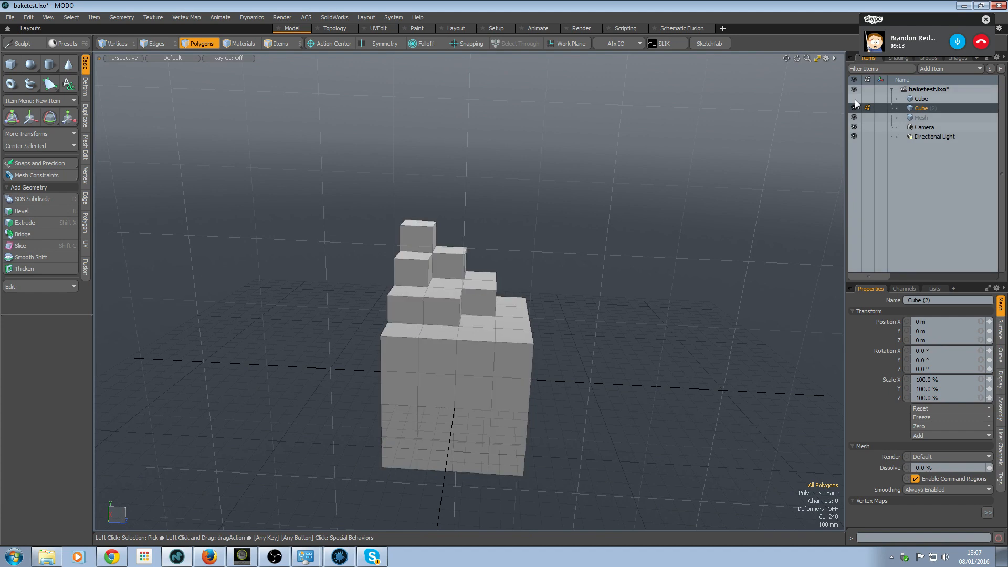
- Subdivide the duplicated cube three times into Catmull-Clark geometry and turn off the wireframe overlay in the viewport
{"action": "key", "text": "shift+d"}
{"action": "key", "text": "Return"}
{"action": "key", "text": "shift+d"}
{"action": "key", "text": "Return"}
{"action": "key", "text": "shift+d"}
{"action": "key", "text": "Return"}
{"action": "mouse_move", "coordinate": [607, 257]}
{"action": "left_mouse_down", "text": "alt"}
{"action": "mouse_move", "coordinate": [569, 400]}
{"action": "mouse_move", "coordinate": [495, 376]}
{"action": "mouse_move", "coordinate": [543, 400]}
{"action": "left_mouse_up", "text": "alt"}
{"action": "key", "text": "KP_8"}
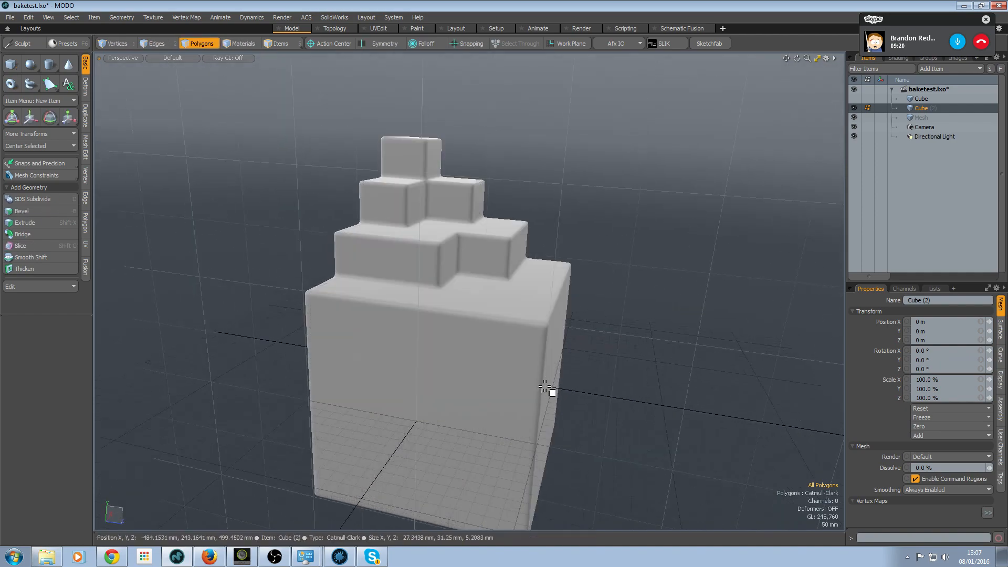
{"action": "left_click_drag", "start_coordinate": [528, 320], "coordinate": [520, 344], "text": "alt"}
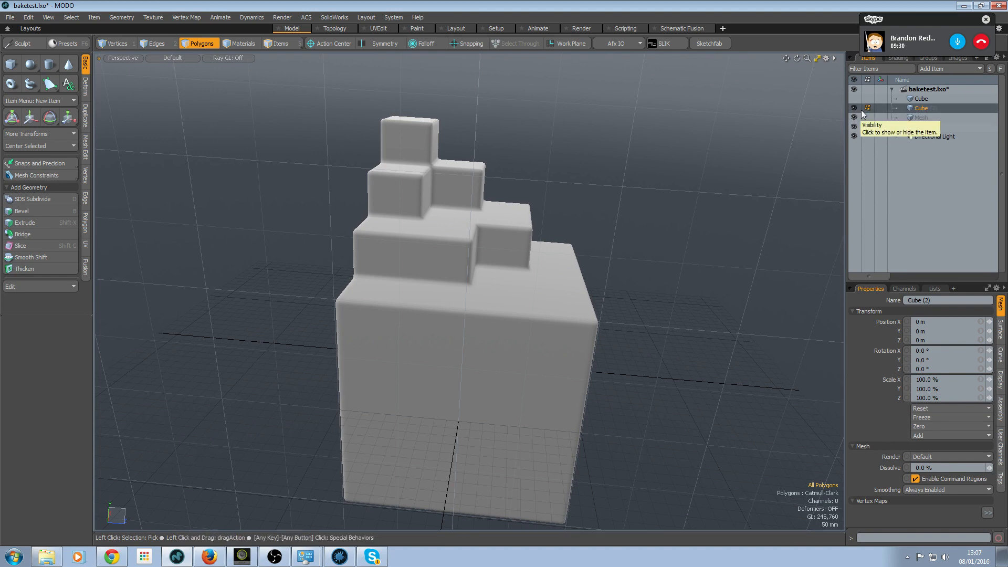
- Delete the Texture UV map from the subdivided duplicate cube and confirm the deletion
{"action": "left_click", "coordinate": [939, 288]}
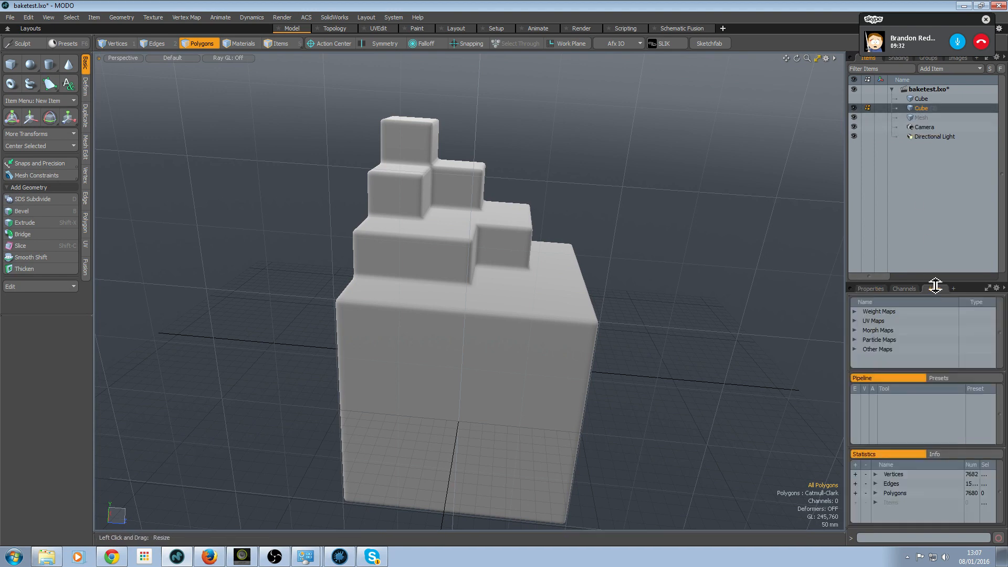
{"action": "left_click_drag", "start_coordinate": [935, 286], "coordinate": [936, 234]}
{"action": "left_click", "coordinate": [854, 270]}
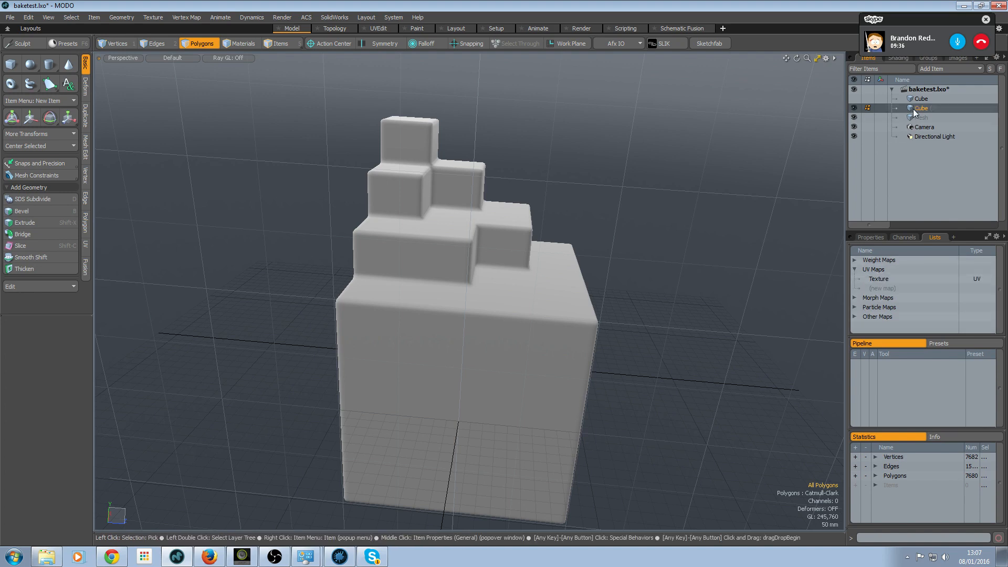
{"action": "left_click", "coordinate": [891, 280]}
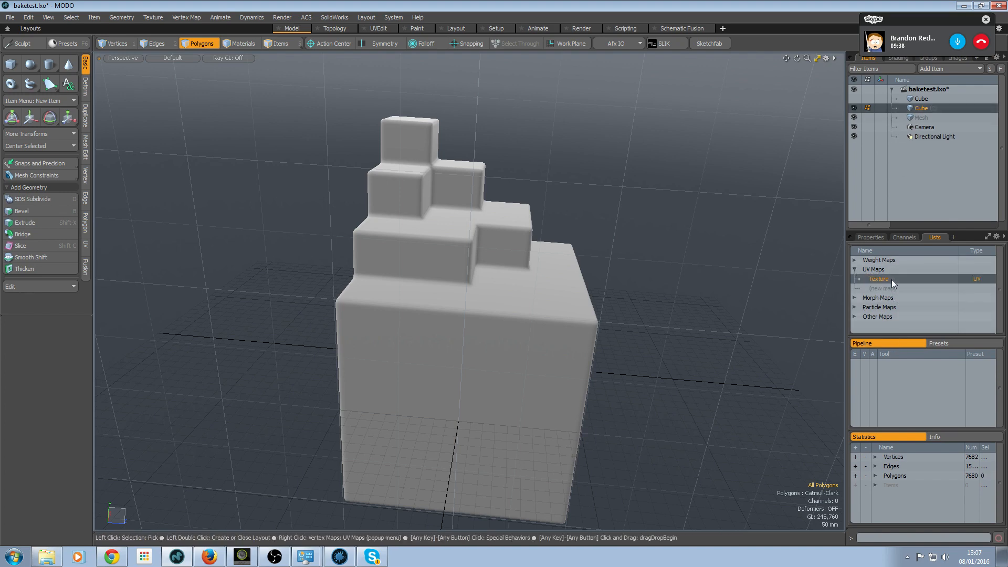
{"action": "right_click", "coordinate": [891, 279]}
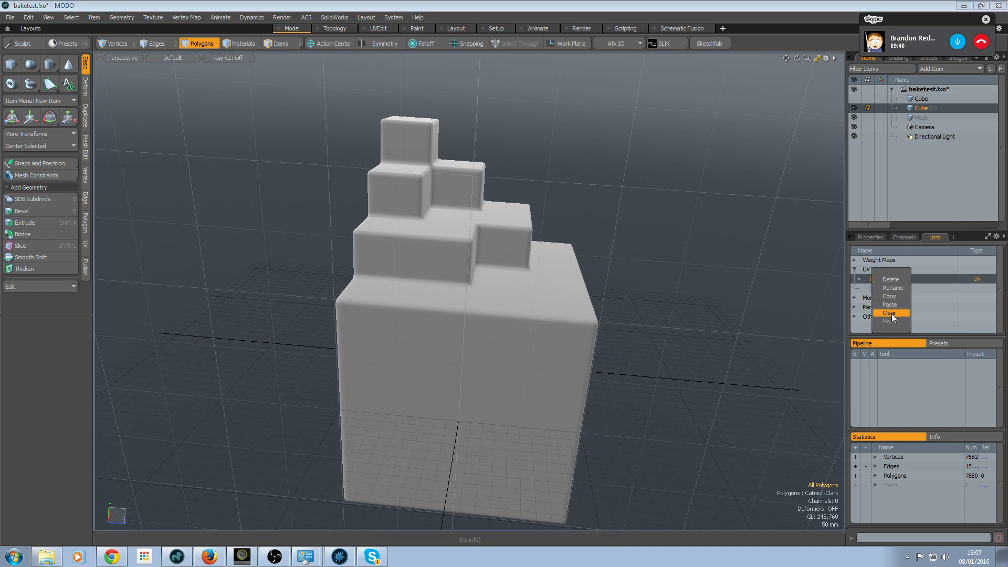
{"action": "left_click", "coordinate": [890, 279]}
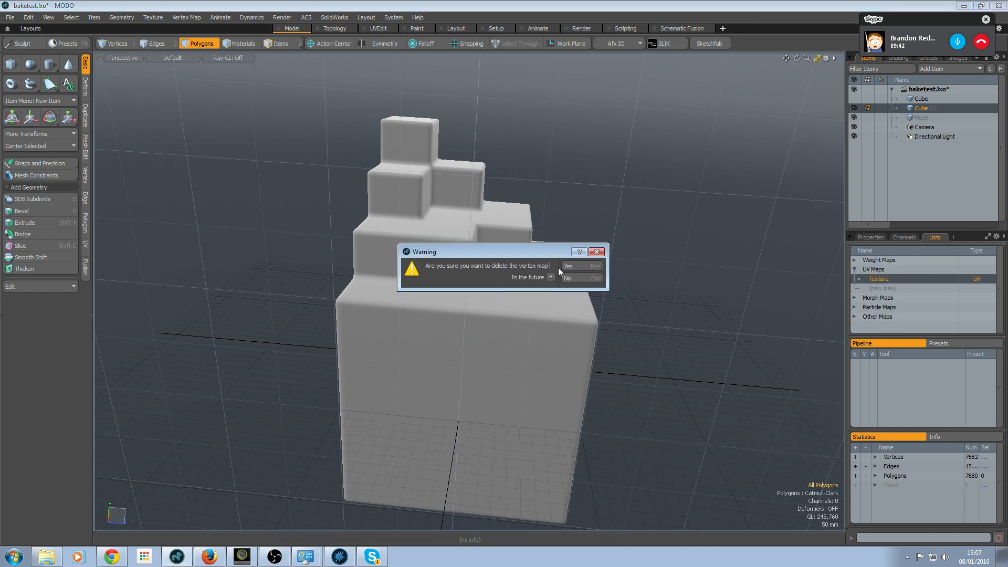
{"action": "left_click", "coordinate": [573, 267]}
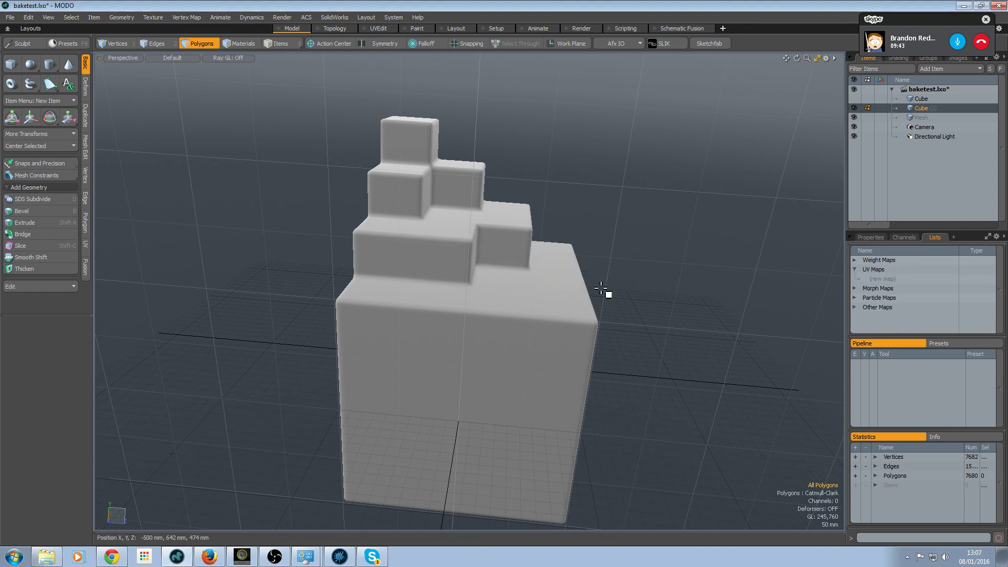
- Rename the original cube mesh as LoRes and the subdivided duplicate as Hires
{"action": "left_click", "coordinate": [924, 98]}
{"action": "double_click", "coordinate": [924, 98]}
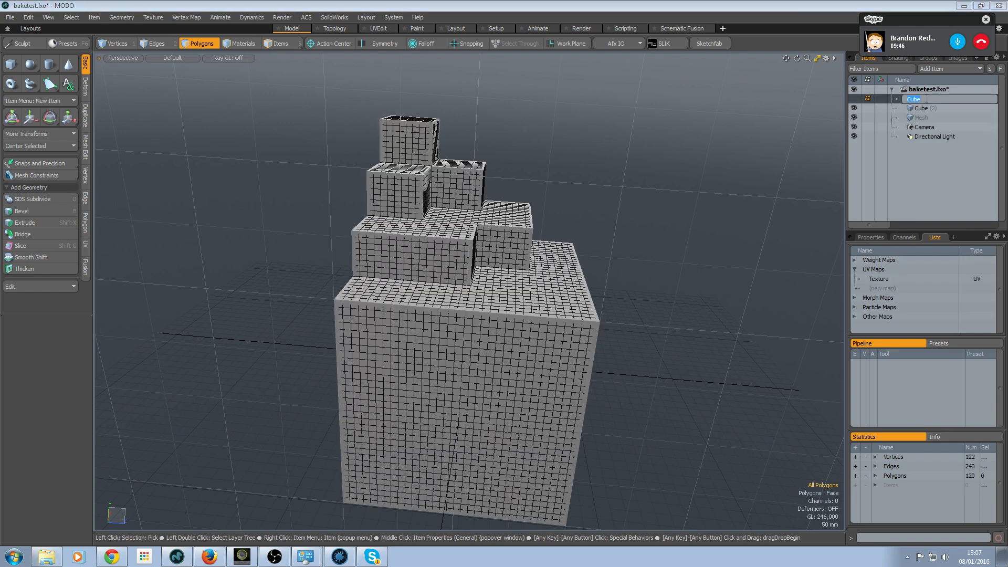
{"action": "type", "text": "LoRes"}
{"action": "key", "text": "Return"}
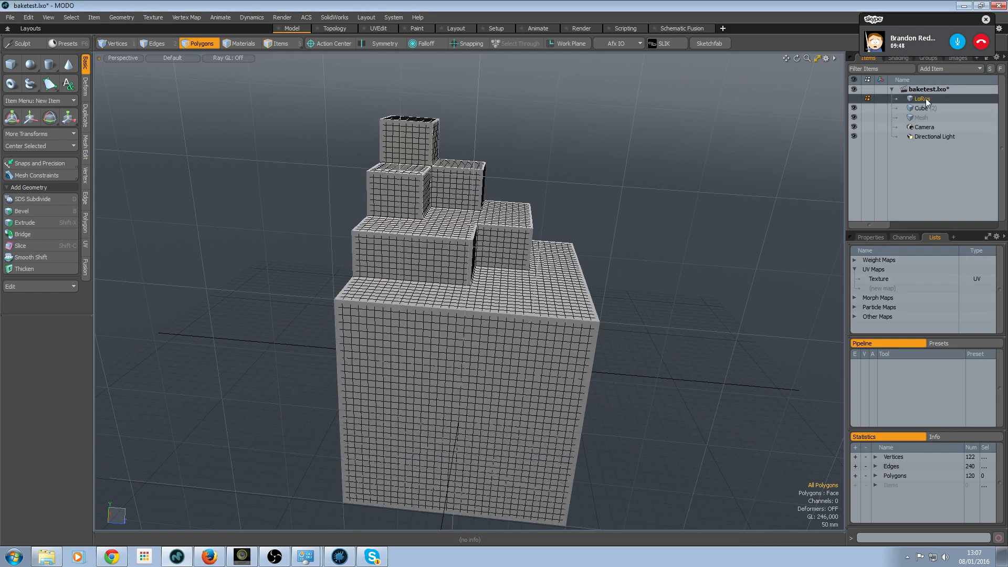
{"action": "left_click", "coordinate": [925, 105]}
{"action": "double_click", "coordinate": [925, 105]}
{"action": "type", "text": "Hires"}
{"action": "key", "text": "Return"}
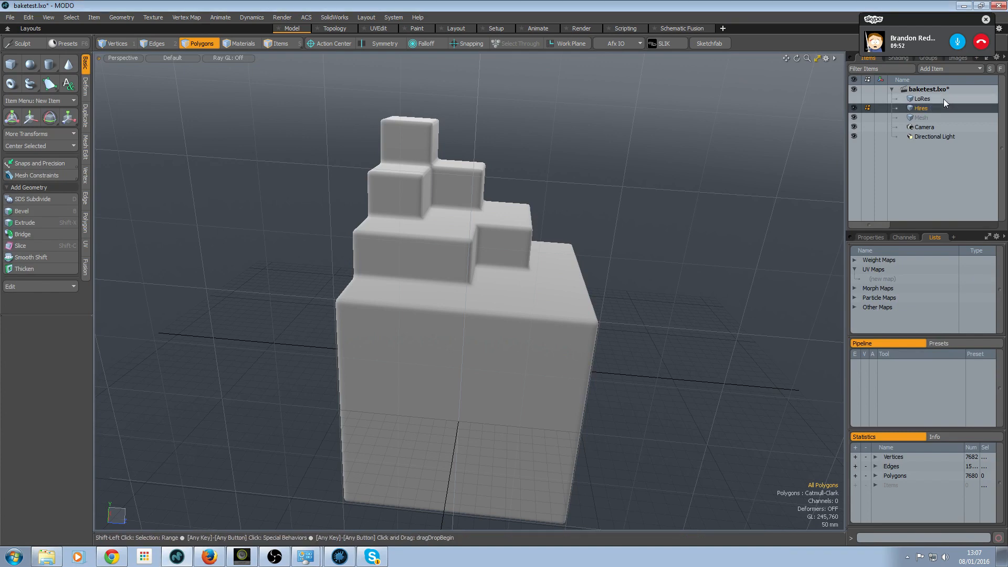
- Select the LoRes mesh and hide the Hires mesh
{"action": "left_click", "coordinate": [927, 98]}
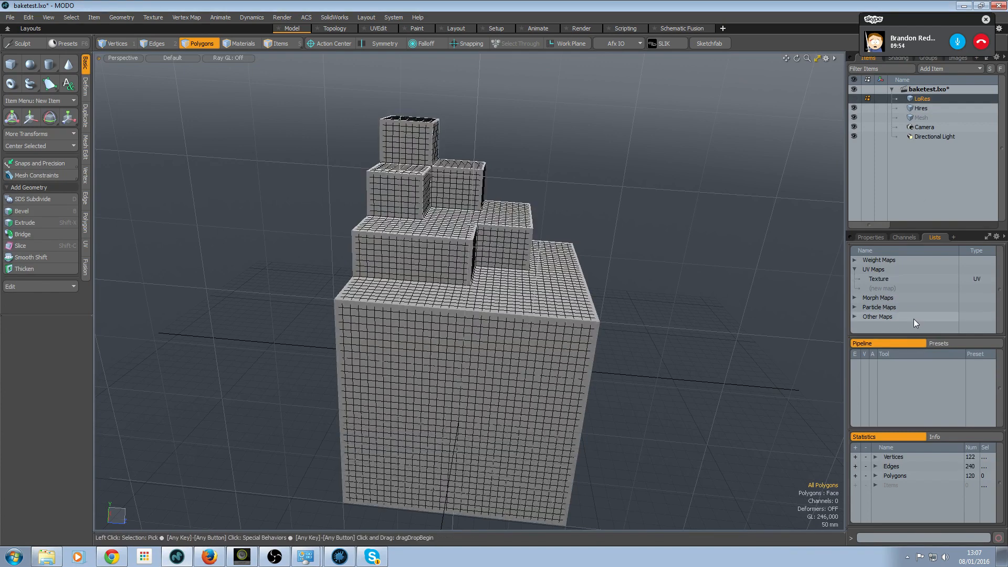
{"action": "left_click", "coordinate": [853, 107]}
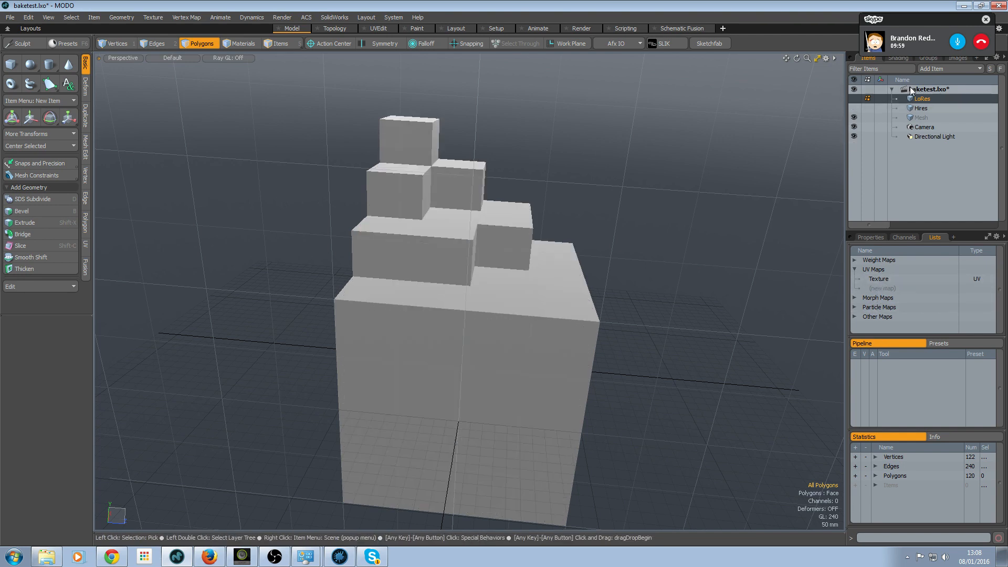
- Compare the Hires and LoRes meshes and their UV maps, and select the Texture UV map of LoRes
{"action": "left_click", "coordinate": [919, 107]}
{"action": "left_click", "coordinate": [918, 98]}
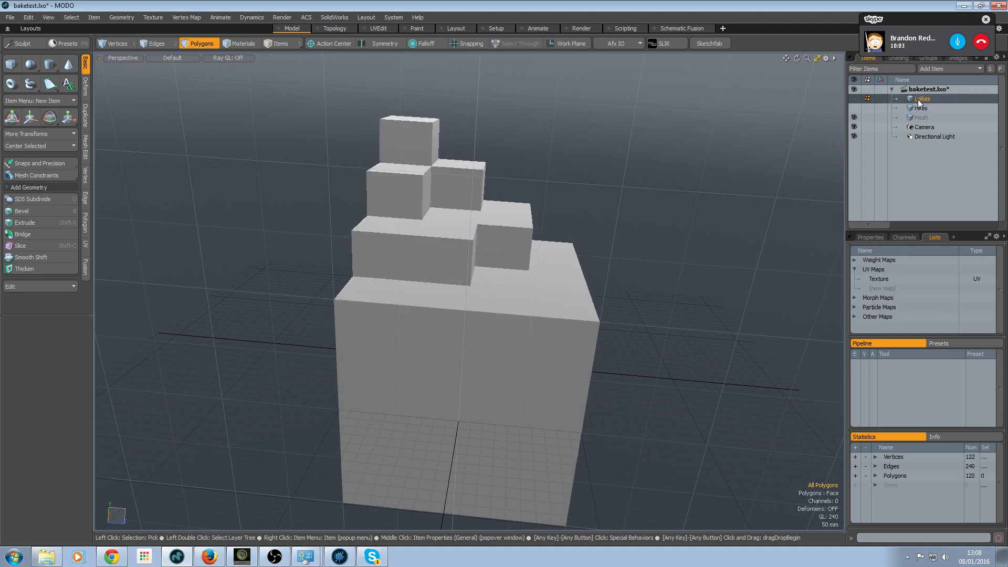
{"action": "left_click", "coordinate": [918, 108]}
{"action": "left_click", "coordinate": [917, 99]}
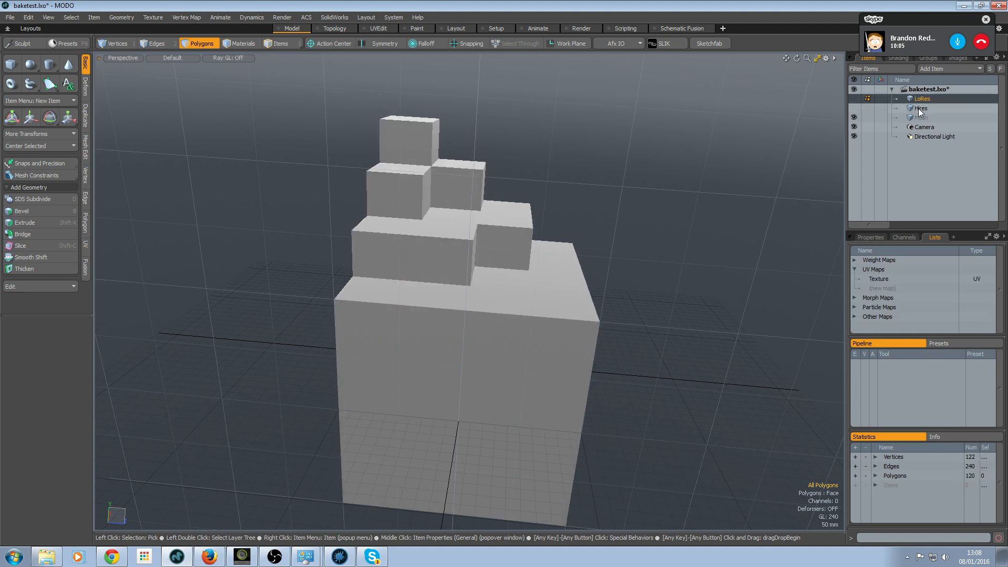
{"action": "left_click", "coordinate": [918, 108]}
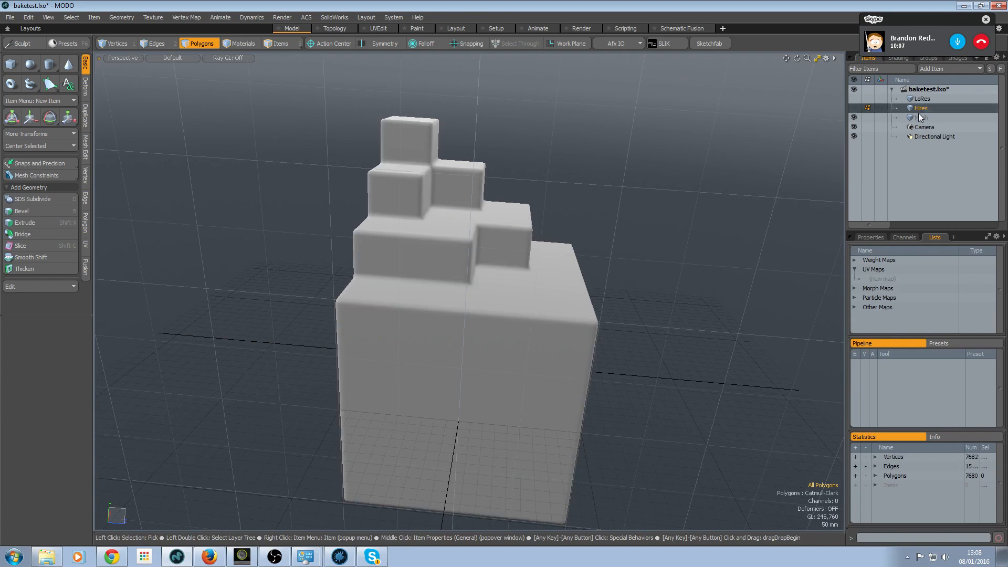
{"action": "left_click", "coordinate": [919, 99]}
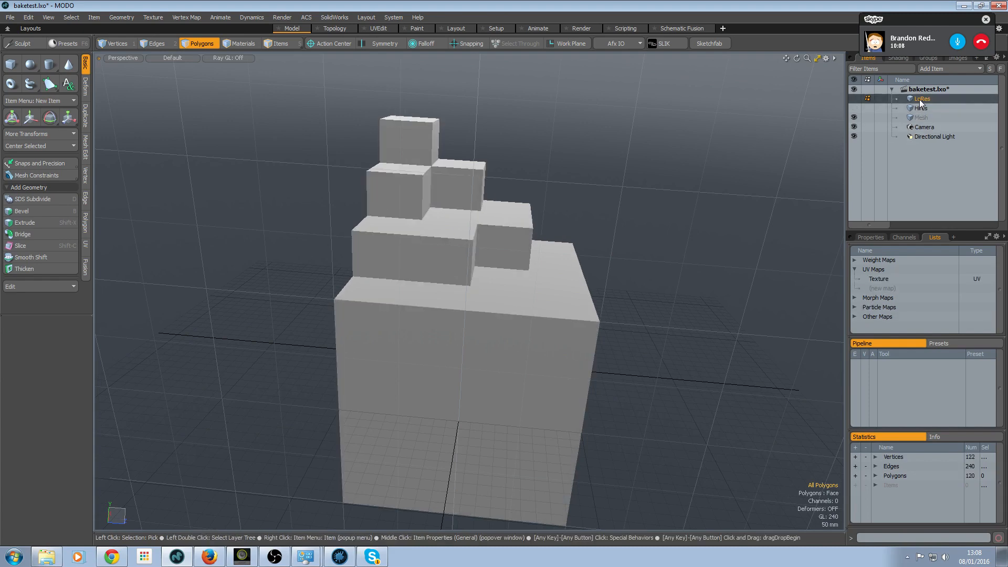
{"action": "left_click", "coordinate": [886, 278]}
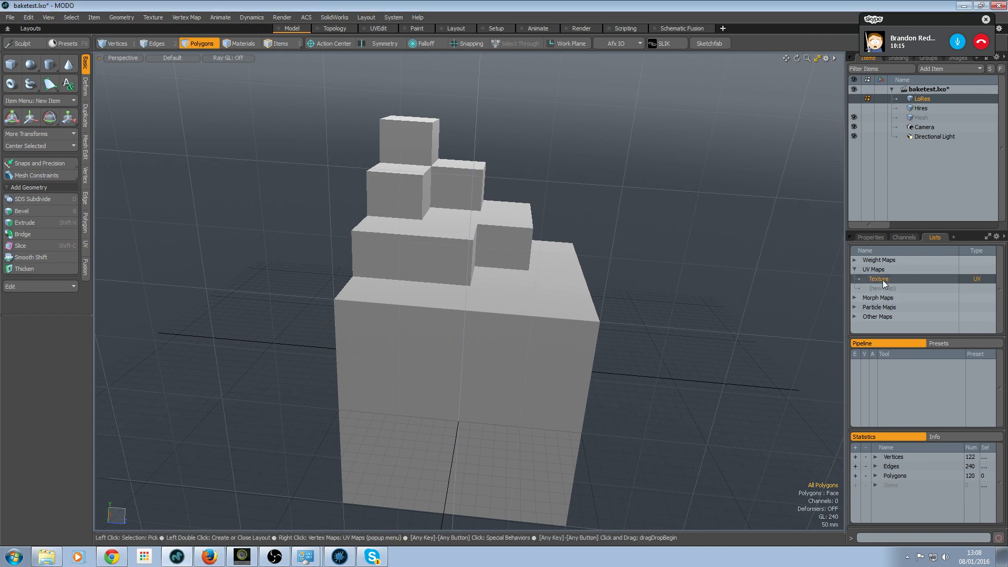
{"action": "right_click", "coordinate": [881, 277]}
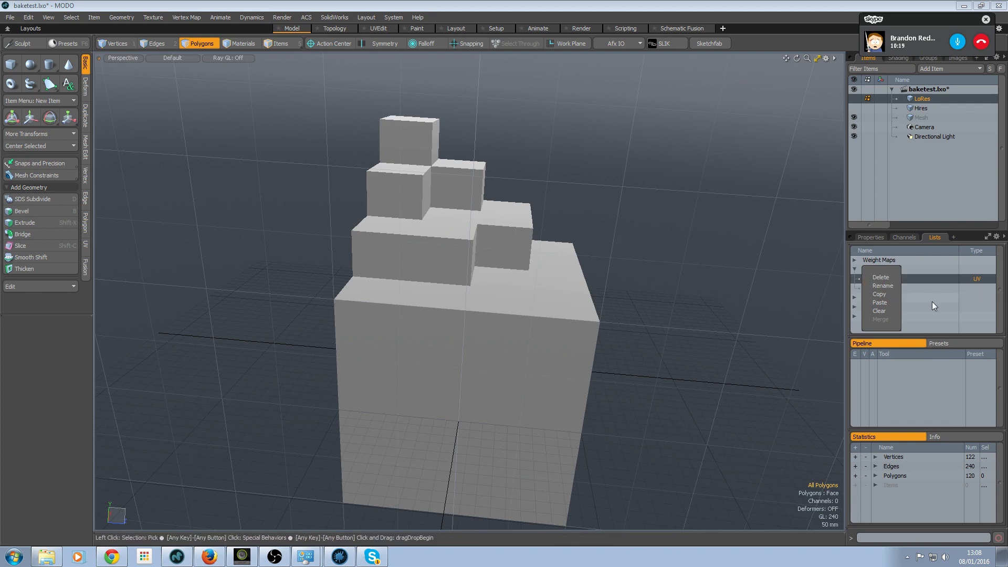
{"action": "left_click", "coordinate": [932, 302]}
{"action": "double_click", "coordinate": [887, 279]}
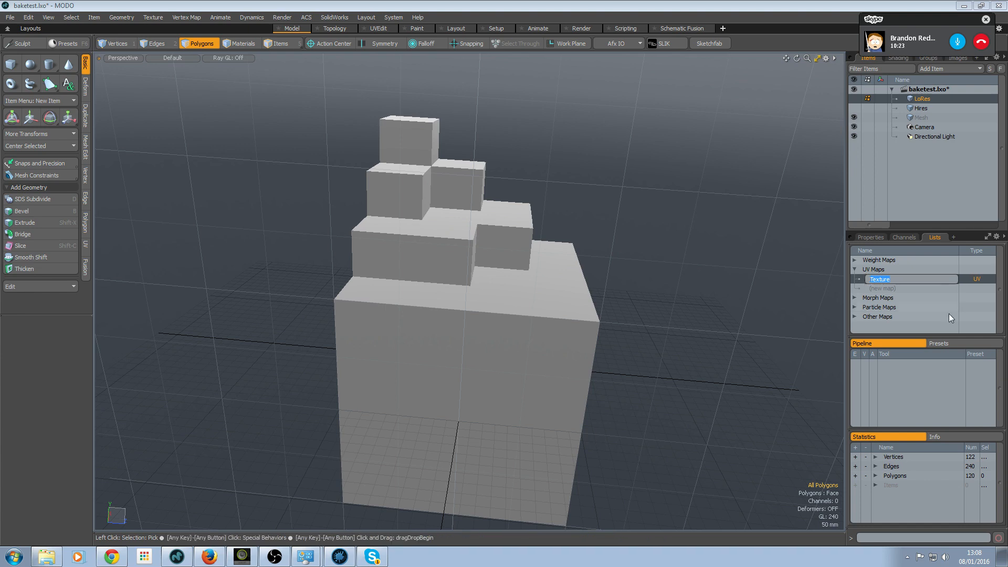
{"action": "left_click", "coordinate": [759, 286]}
- Show the LoRes mesh's Texture UV map in the UV editing layout
{"action": "left_click_drag", "start_coordinate": [582, 318], "coordinate": [579, 321], "text": "alt"}
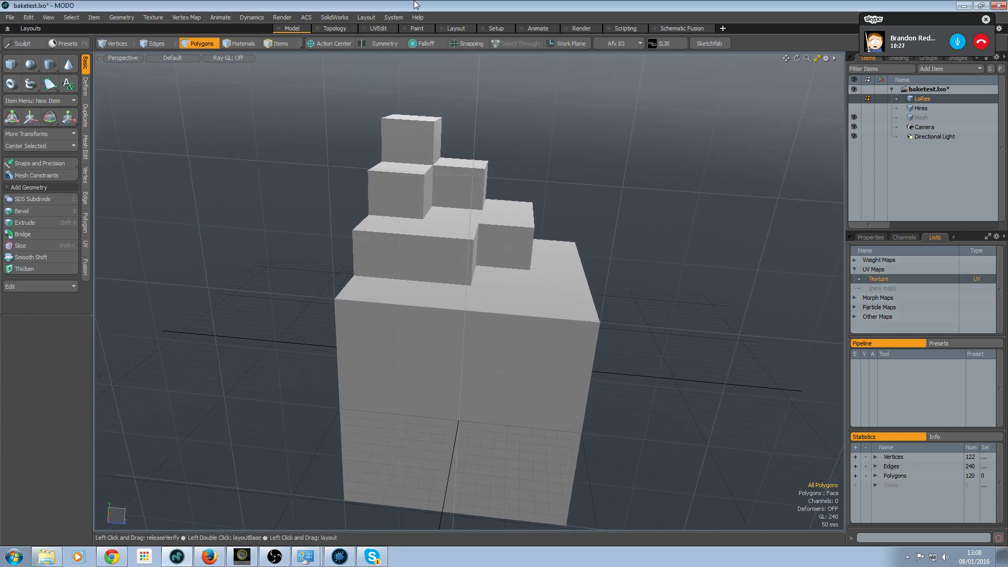
{"action": "left_click", "coordinate": [386, 30]}
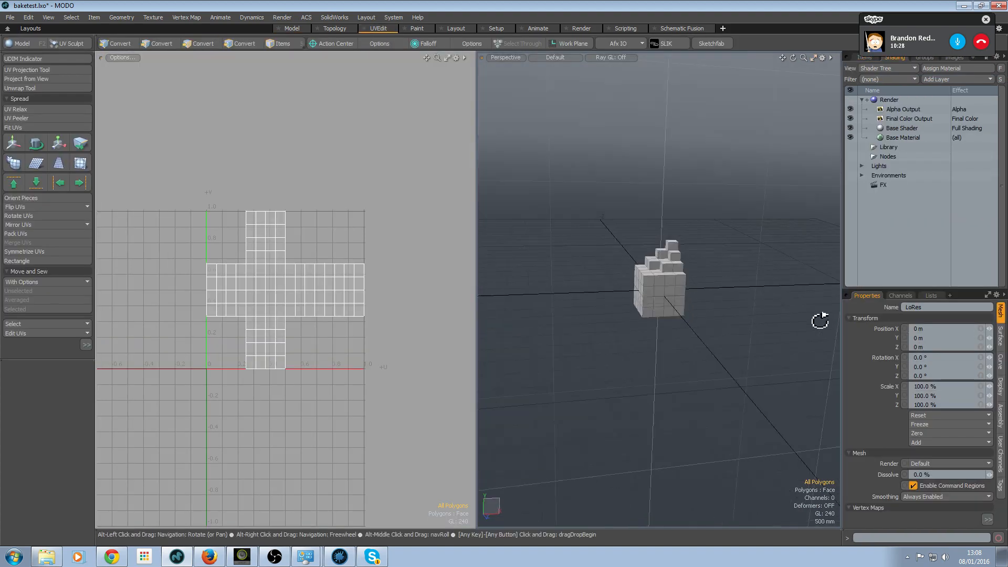
- Select the sharp edges of the LoRes mesh with a minimum angle of 89.55° and a maximum of 180°
{"action": "scroll", "coordinate": [677, 265], "scroll_direction": "up", "scroll_amount": 6}
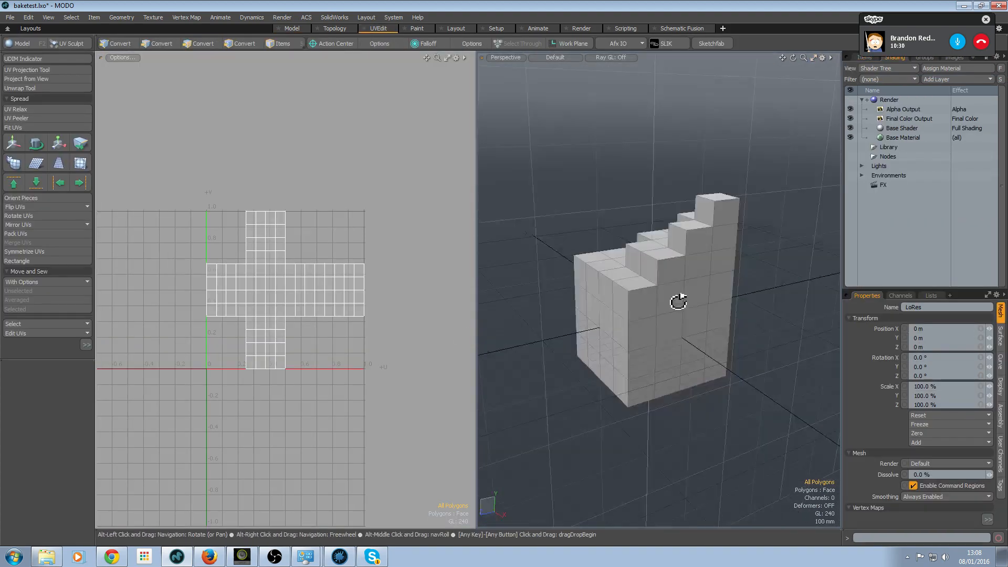
{"action": "left_click_drag", "start_coordinate": [659, 291], "coordinate": [607, 266], "text": "alt"}
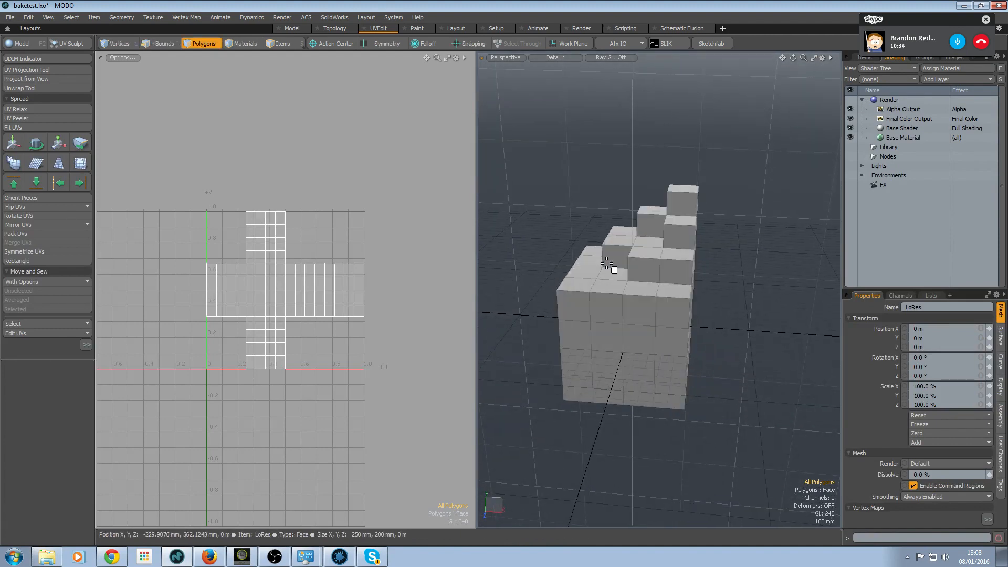
{"action": "left_click", "coordinate": [71, 17]}
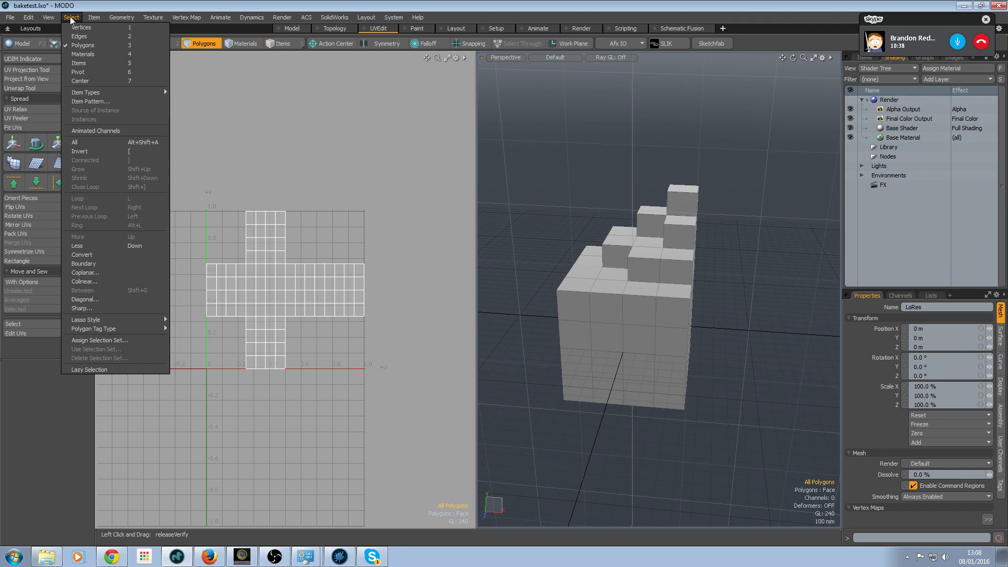
{"action": "left_click", "coordinate": [105, 309]}
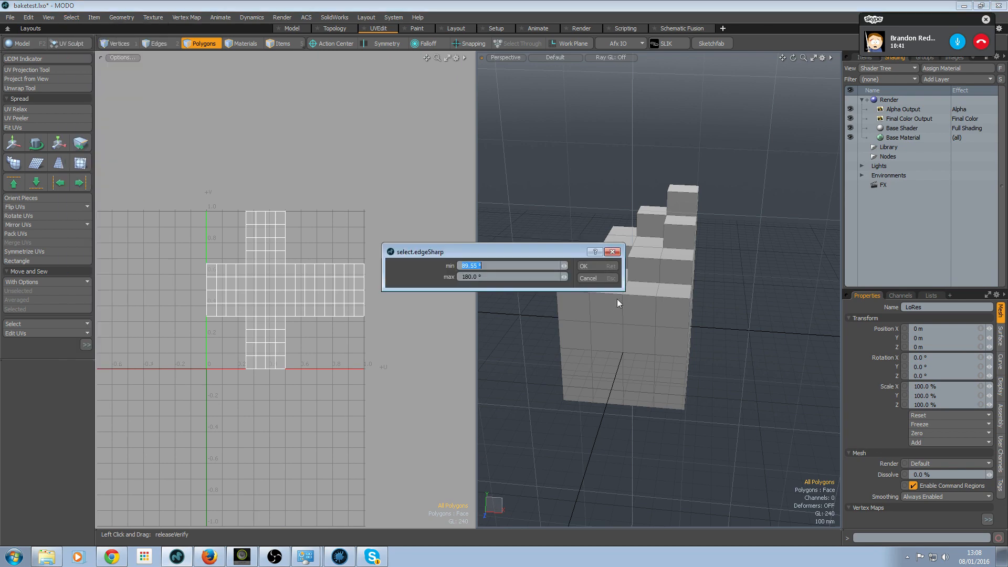
{"action": "left_click", "coordinate": [586, 267]}
{"action": "left_click_drag", "start_coordinate": [586, 266], "coordinate": [687, 258], "text": "alt"}
{"action": "left_click_drag", "start_coordinate": [668, 304], "coordinate": [671, 349], "text": "alt"}
{"action": "key", "text": "Tab"}
{"action": "key", "text": "Tab"}
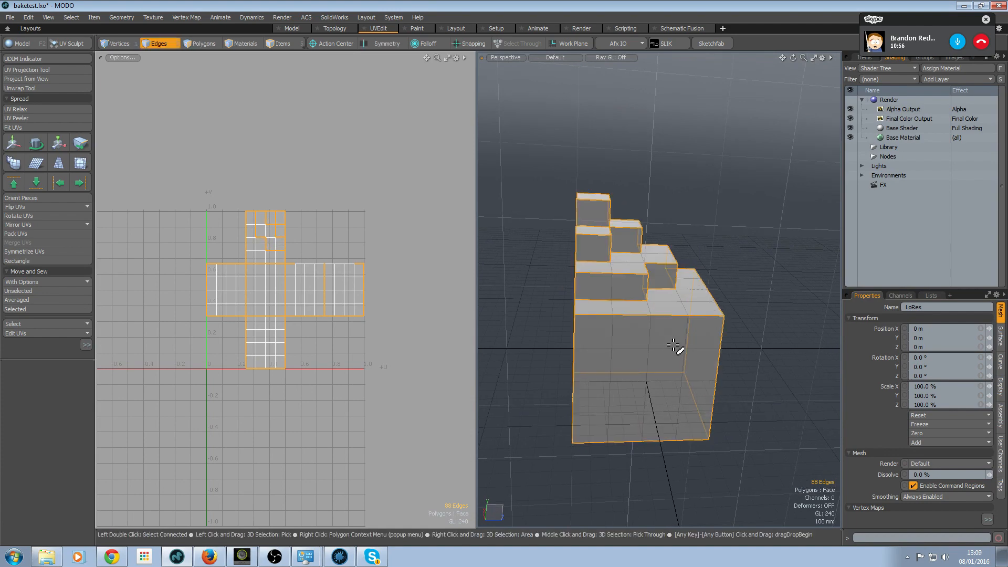
{"action": "left_click_drag", "start_coordinate": [700, 334], "coordinate": [612, 317], "text": "alt"}
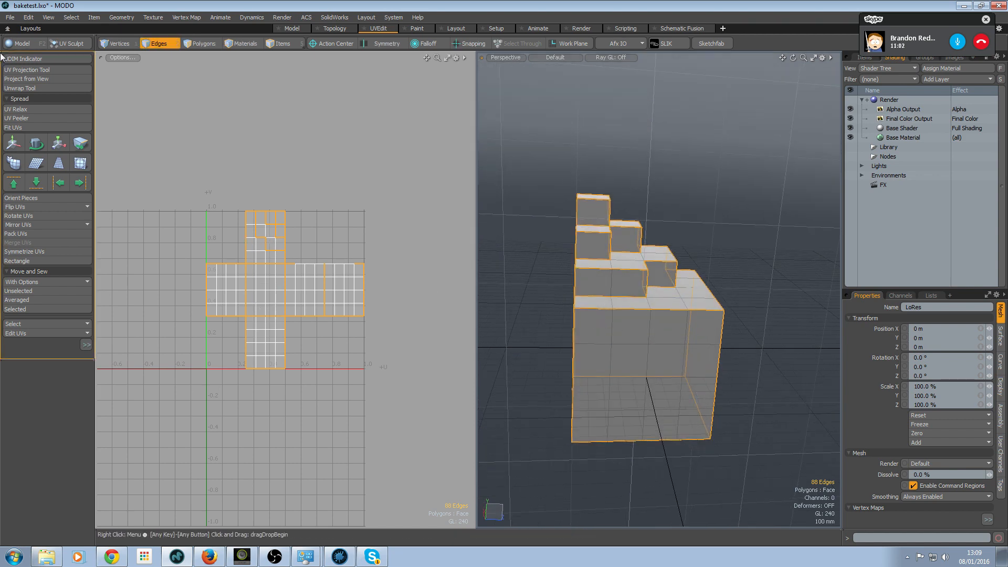
- Unwrap the LoRes mesh into separate UV islands along the selected sharp edges
{"action": "left_click_drag", "start_coordinate": [591, 254], "coordinate": [567, 320], "text": "alt"}
{"action": "left_click", "coordinate": [28, 88]}
{"action": "left_click_drag", "start_coordinate": [250, 252], "coordinate": [245, 277]}
{"action": "left_click_drag", "start_coordinate": [287, 307], "coordinate": [330, 327], "text": "ctrl+alt"}
{"action": "key", "text": "q"}
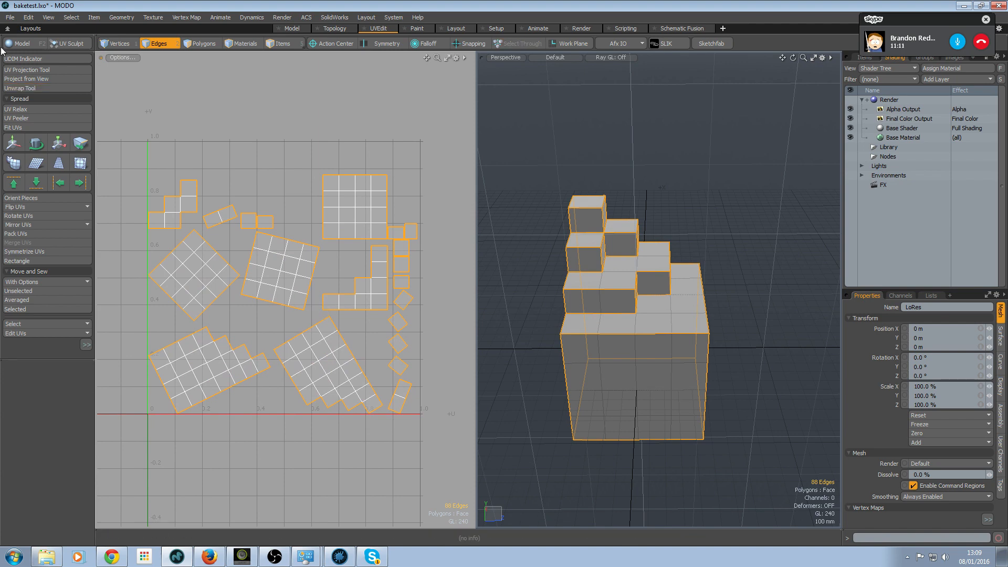
- Clear the edge selection and pack the LoRes UVs with 20% gaps, finishing with a fixed packing direction instead of Auto
{"action": "left_click", "coordinate": [16, 233]}
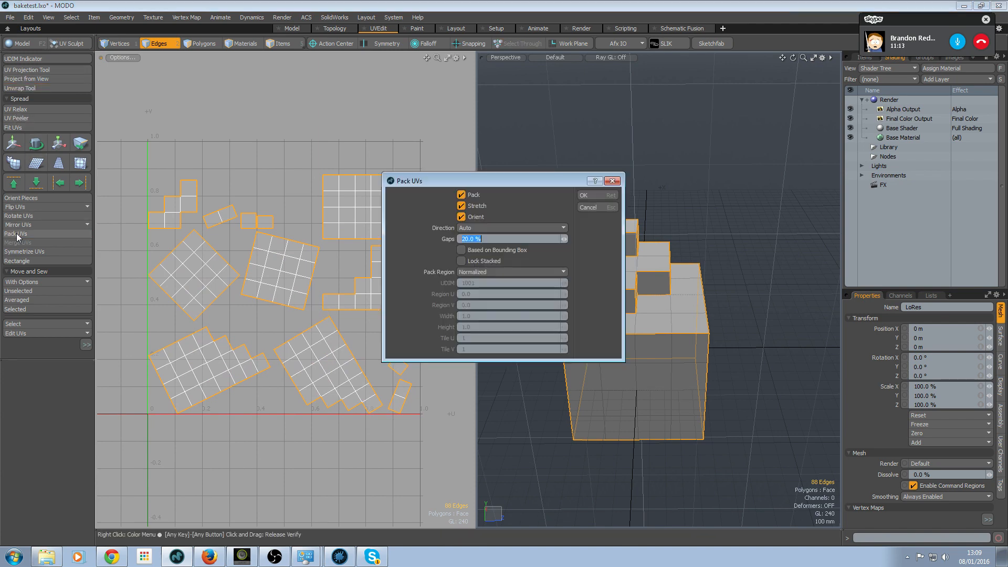
{"action": "left_click", "coordinate": [206, 111]}
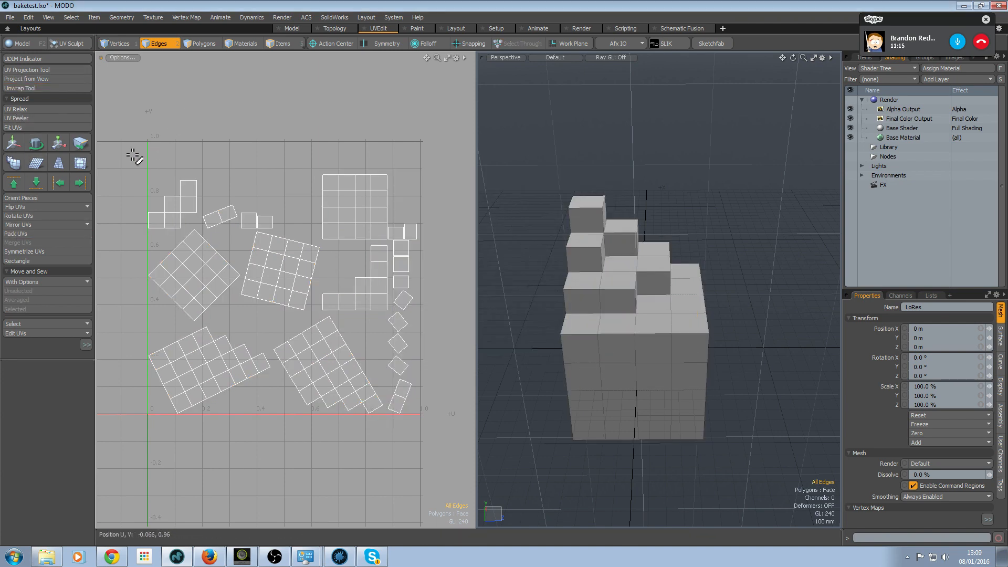
{"action": "left_click", "coordinate": [16, 234]}
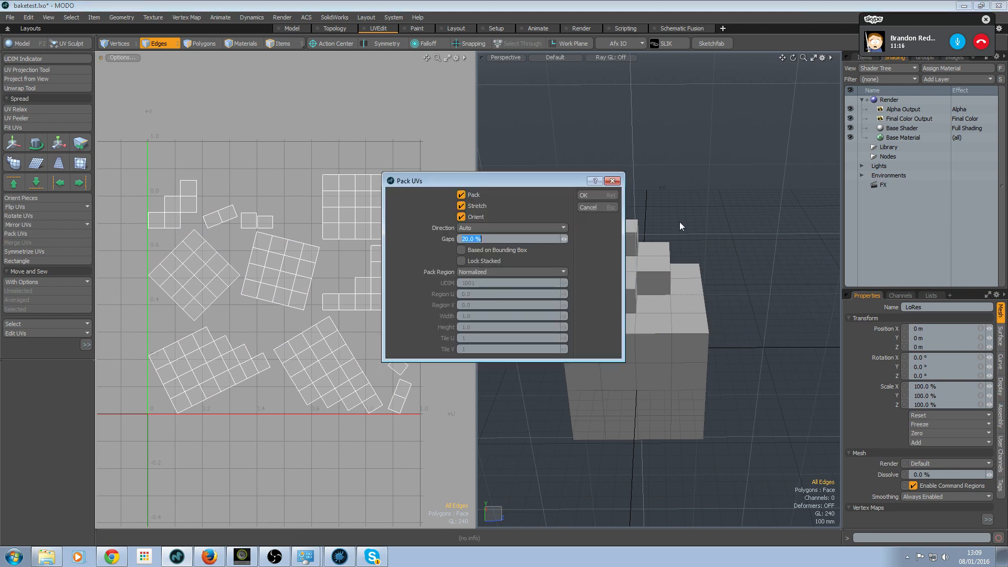
{"action": "left_click", "coordinate": [599, 196]}
{"action": "left_click", "coordinate": [21, 234]}
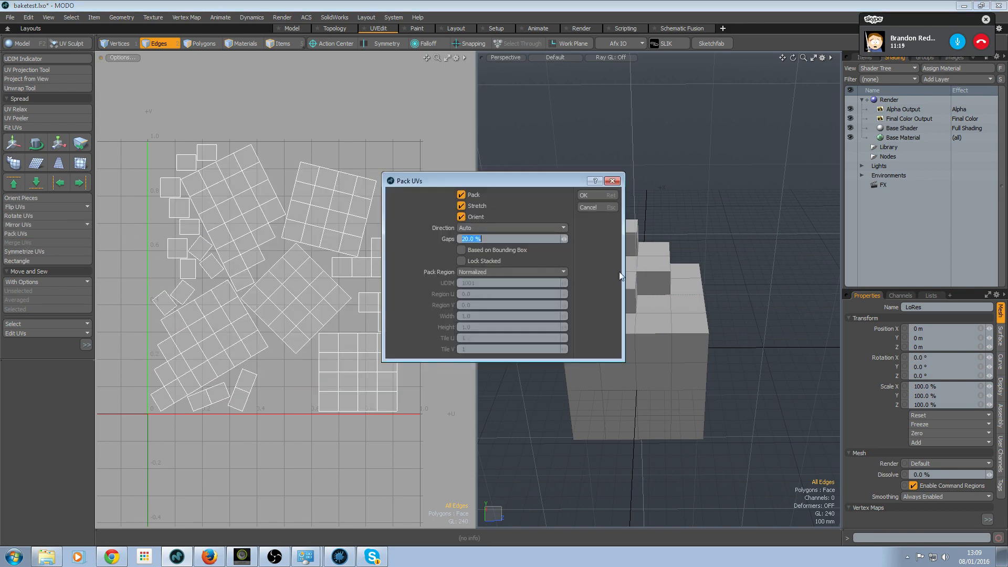
{"action": "left_click", "coordinate": [488, 228]}
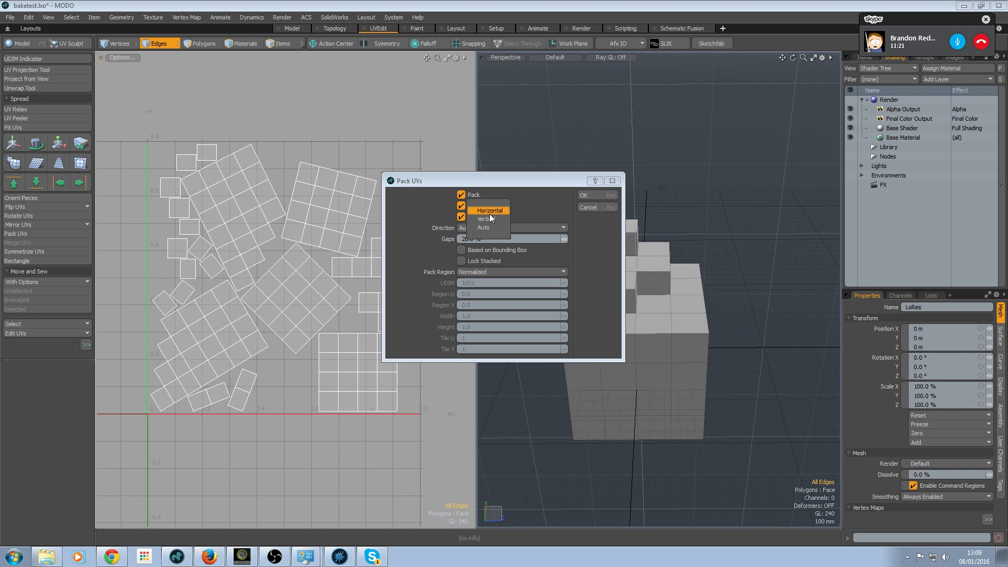
{"action": "left_click", "coordinate": [490, 219]}
{"action": "left_click", "coordinate": [582, 195]}
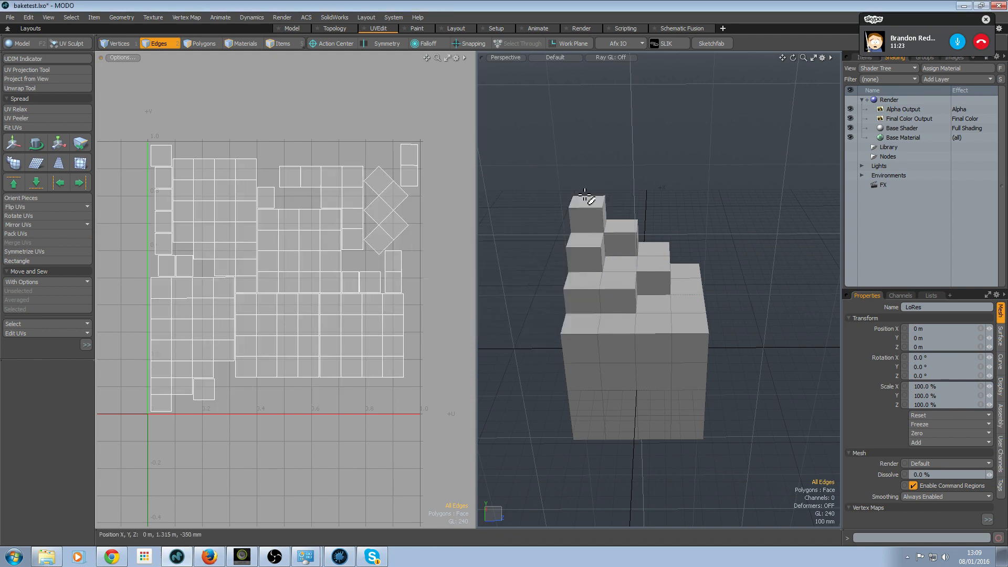
{"action": "mouse_move", "coordinate": [301, 250]}
{"action": "left_mouse_down", "text": "ctrl+alt"}
{"action": "mouse_move", "coordinate": [293, 252]}
{"action": "mouse_move", "coordinate": [297, 265]}
{"action": "left_mouse_up", "text": "ctrl+alt"}
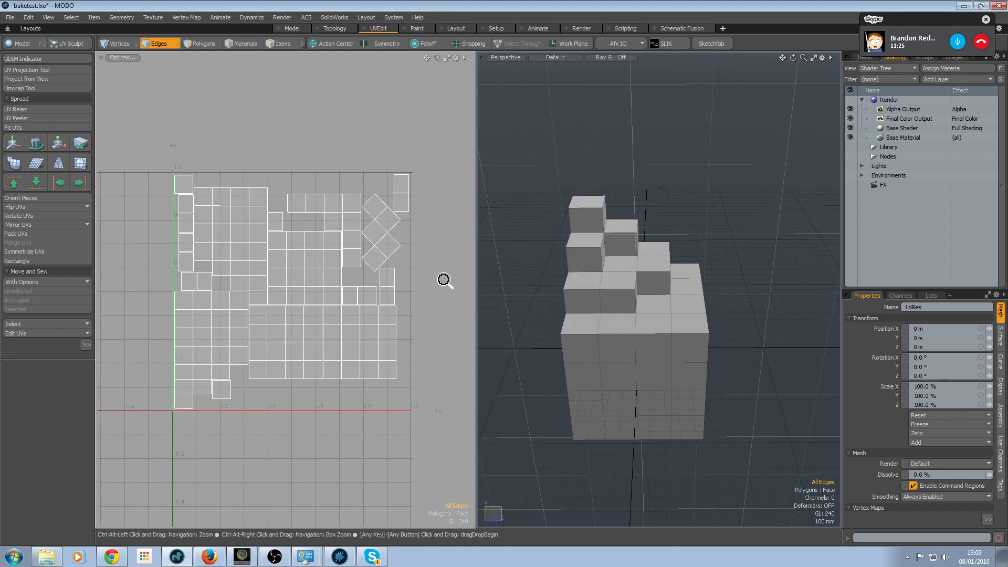
{"action": "left_click_drag", "start_coordinate": [672, 300], "coordinate": [675, 325], "text": "alt"}
{"action": "key", "text": "Tab"}
{"action": "key", "text": "Tab"}
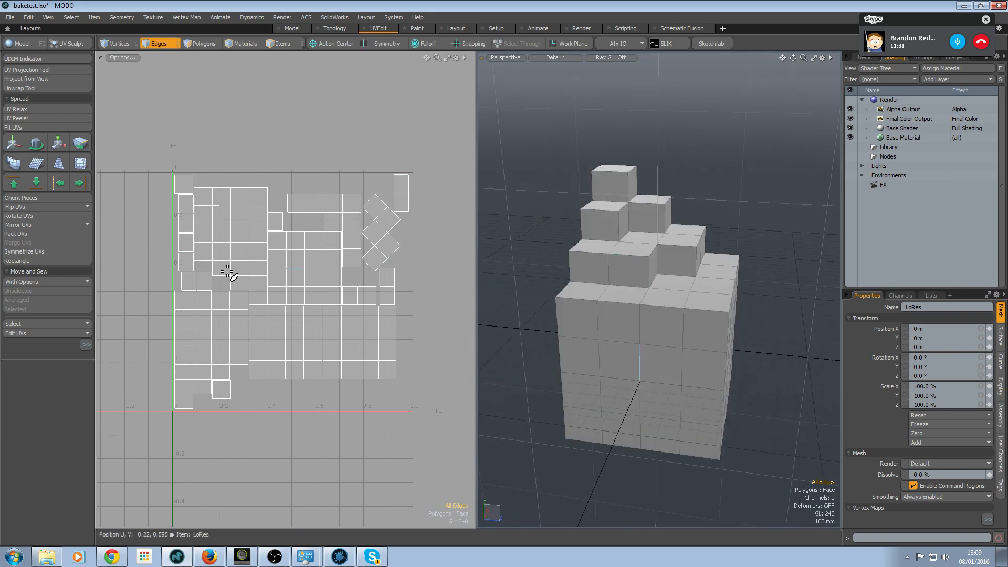
{"action": "left_click_drag", "start_coordinate": [636, 261], "coordinate": [679, 291], "text": "alt"}
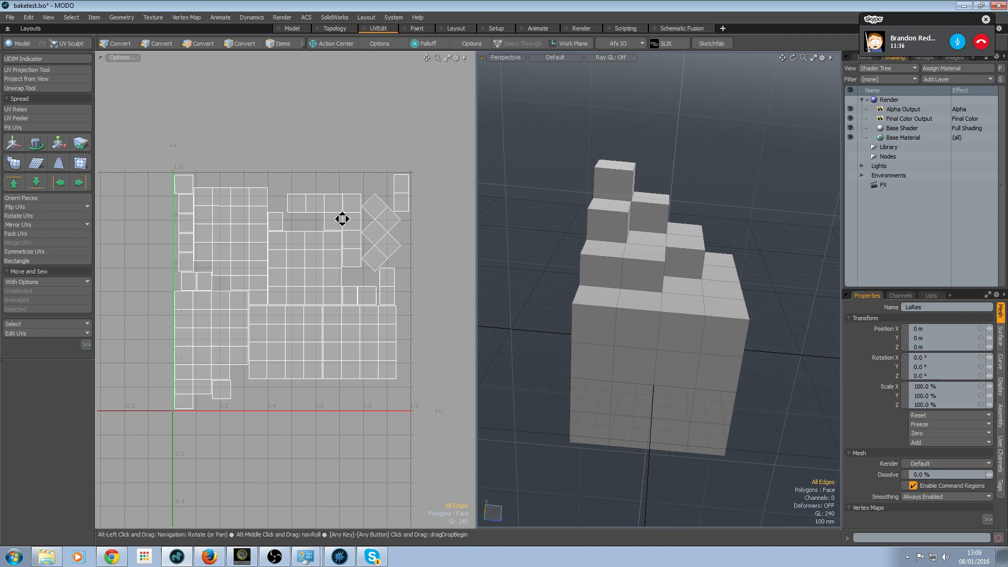
{"action": "left_click_drag", "start_coordinate": [794, 270], "coordinate": [730, 255], "text": "alt"}
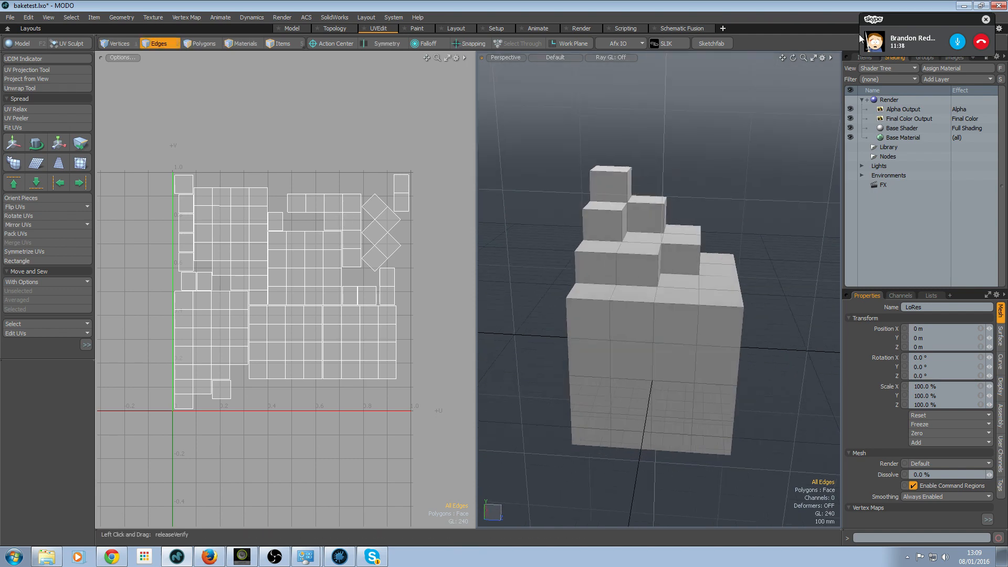
- Select the Hires mesh and set its Catmull-Clark subdivision level to 3
{"action": "left_click", "coordinate": [861, 59]}
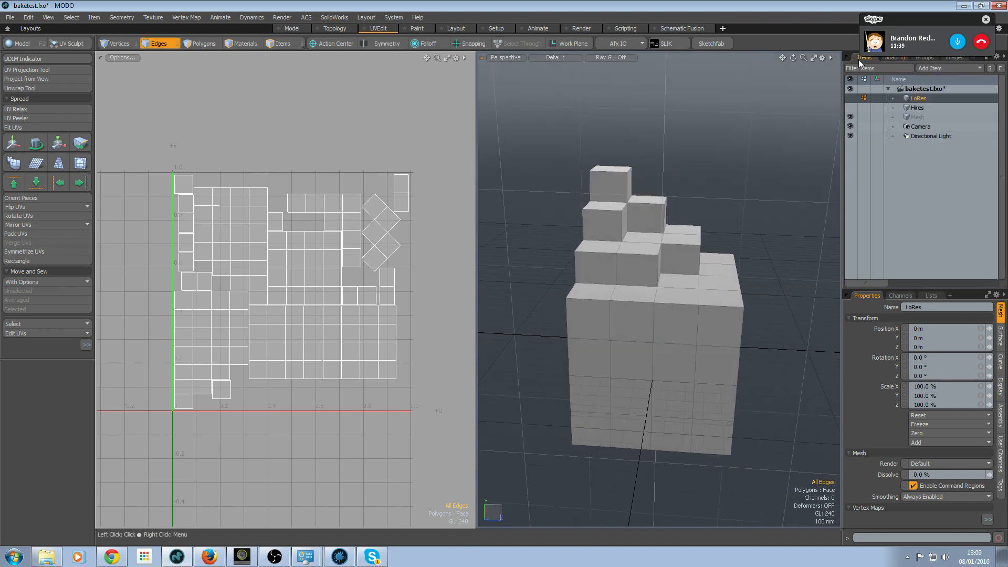
{"action": "left_click", "coordinate": [910, 107]}
{"action": "left_click", "coordinate": [911, 100]}
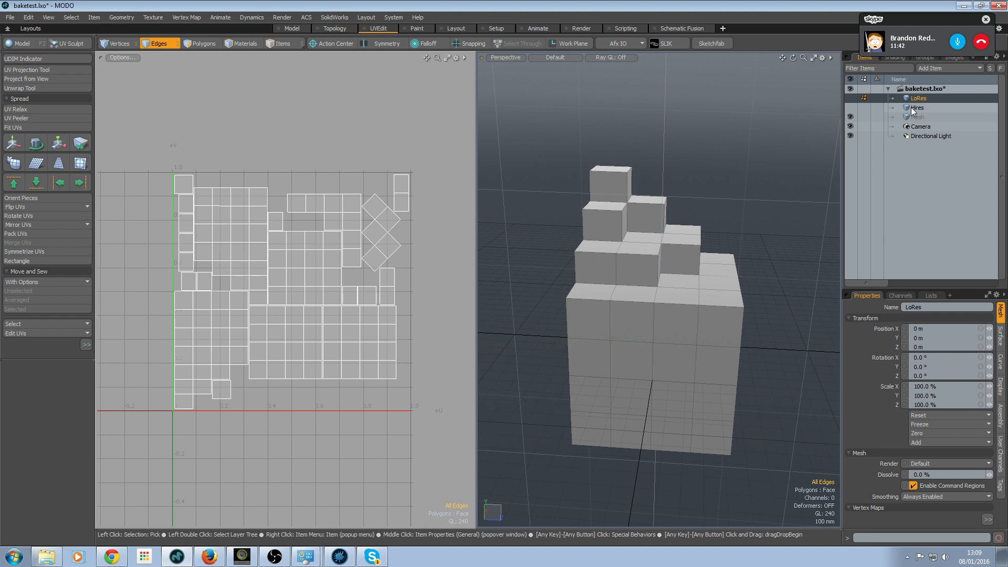
{"action": "left_click", "coordinate": [912, 108]}
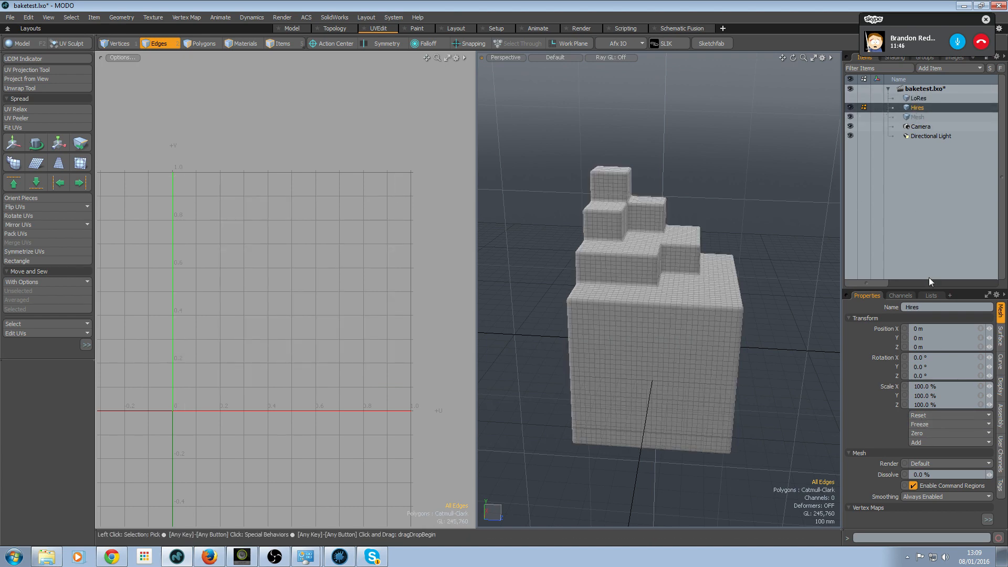
{"action": "left_click", "coordinate": [1000, 336]}
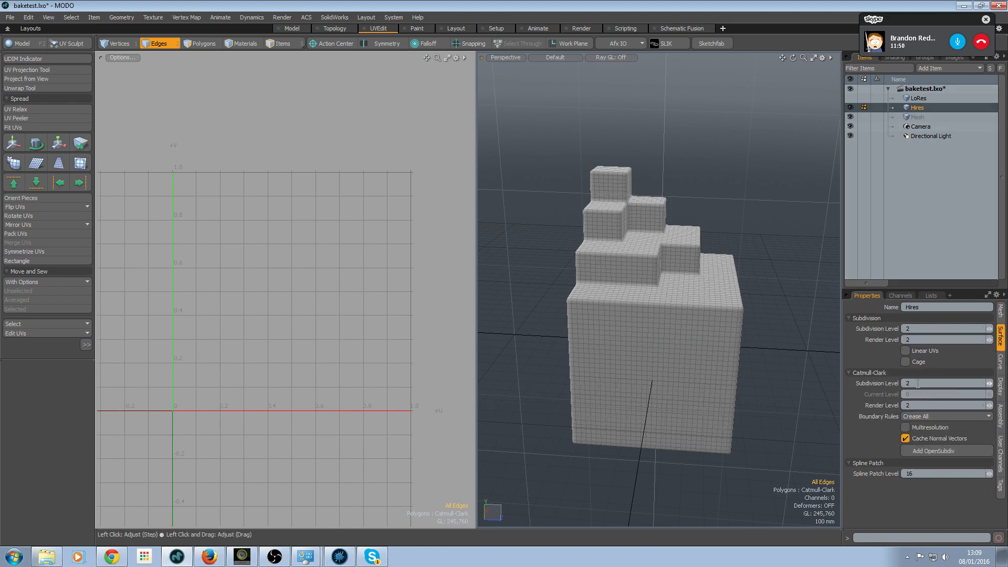
{"action": "left_click", "coordinate": [915, 117]}
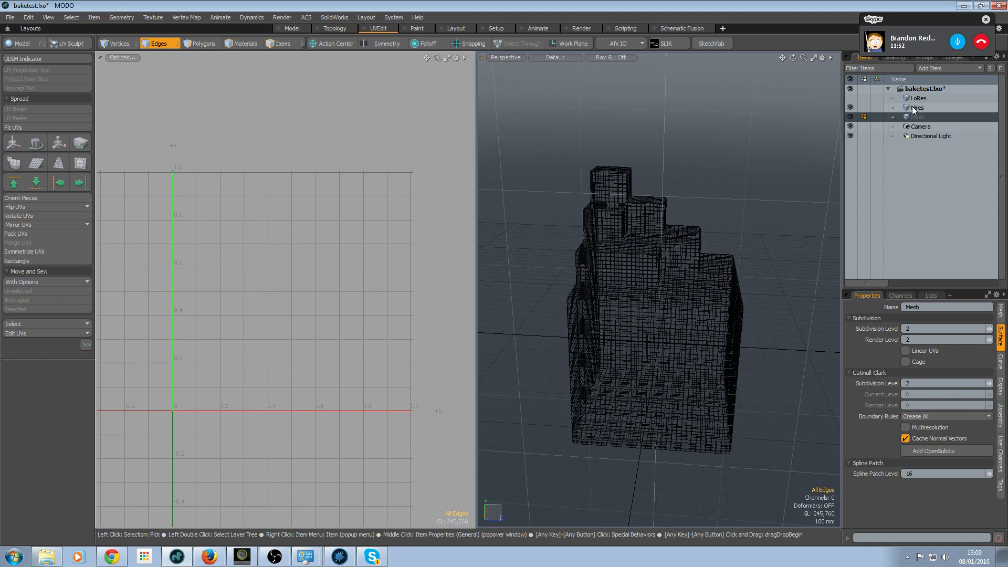
{"action": "left_click", "coordinate": [912, 109]}
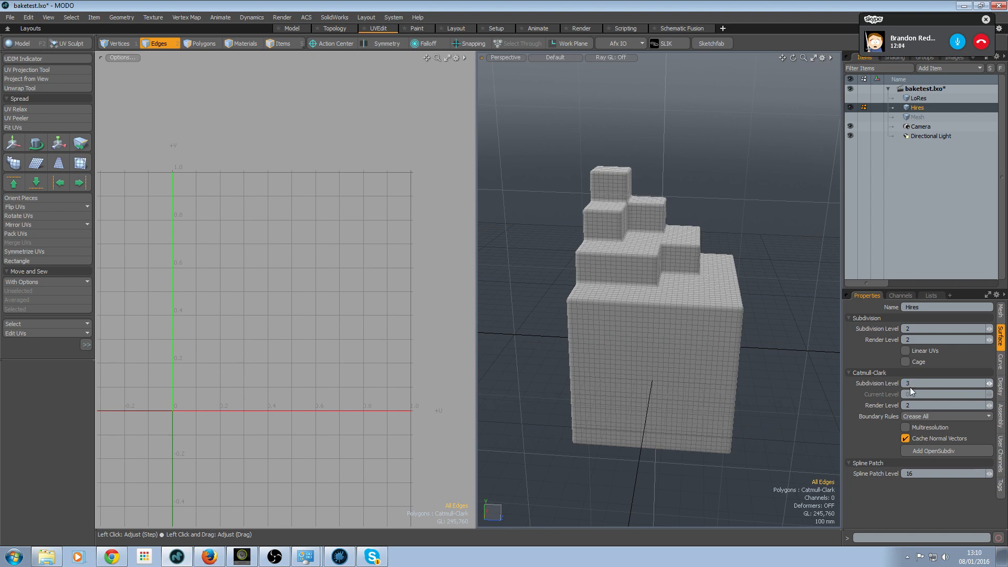
- Set the Hires mesh's Catmull-Clark render level to 3
{"action": "left_click_drag", "start_coordinate": [686, 275], "coordinate": [753, 325], "text": "ctrl+alt"}
{"action": "left_click", "coordinate": [925, 408]}
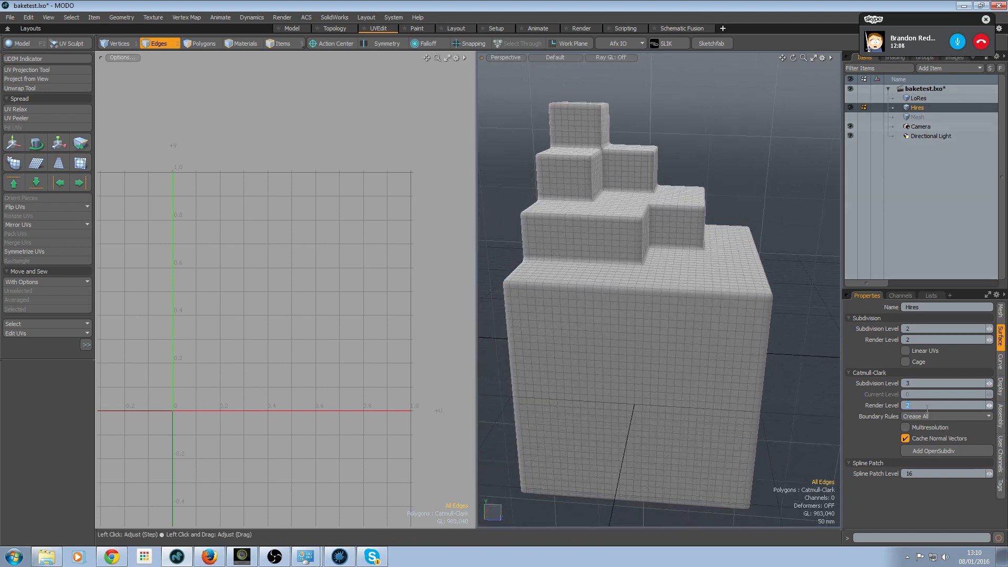
{"action": "type", "text": "3"}
{"action": "key", "text": "Return"}
{"action": "left_click_drag", "start_coordinate": [625, 349], "coordinate": [670, 355], "text": "alt"}
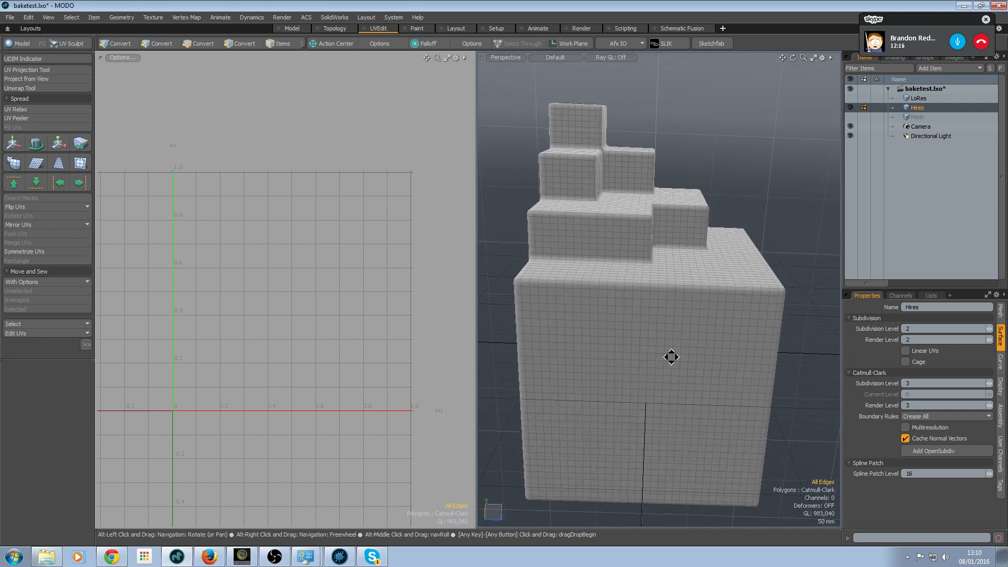
- Select the LoRes mesh and compare it with the Hires mesh by toggling the Hires mesh's visibility
{"action": "left_click", "coordinate": [918, 98]}
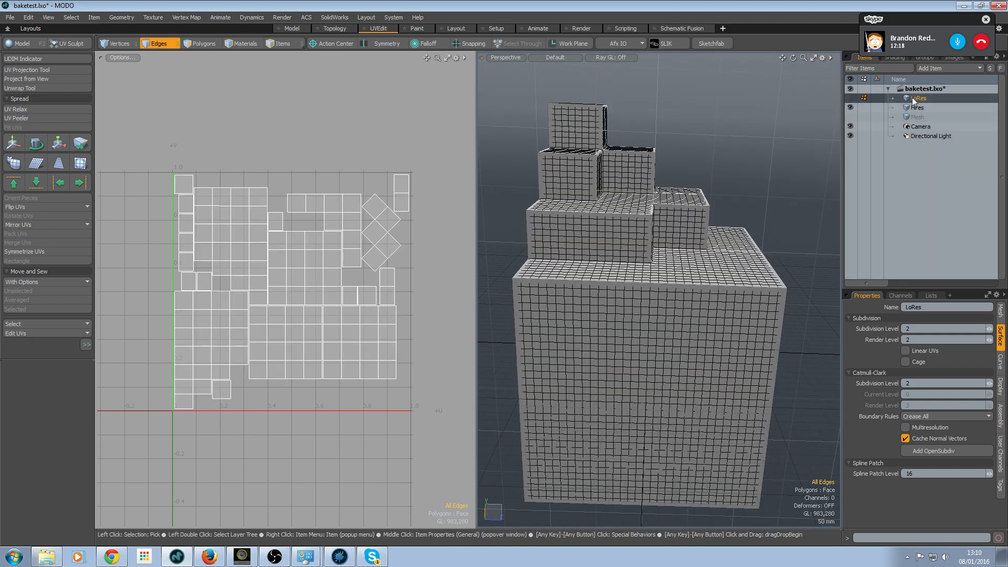
{"action": "left_click", "coordinate": [850, 108]}
{"action": "left_click", "coordinate": [851, 107]}
{"action": "left_click", "coordinate": [851, 108]}
{"action": "left_click", "coordinate": [850, 108]}
{"action": "left_click", "coordinate": [851, 108]}
{"action": "left_click", "coordinate": [850, 108]}
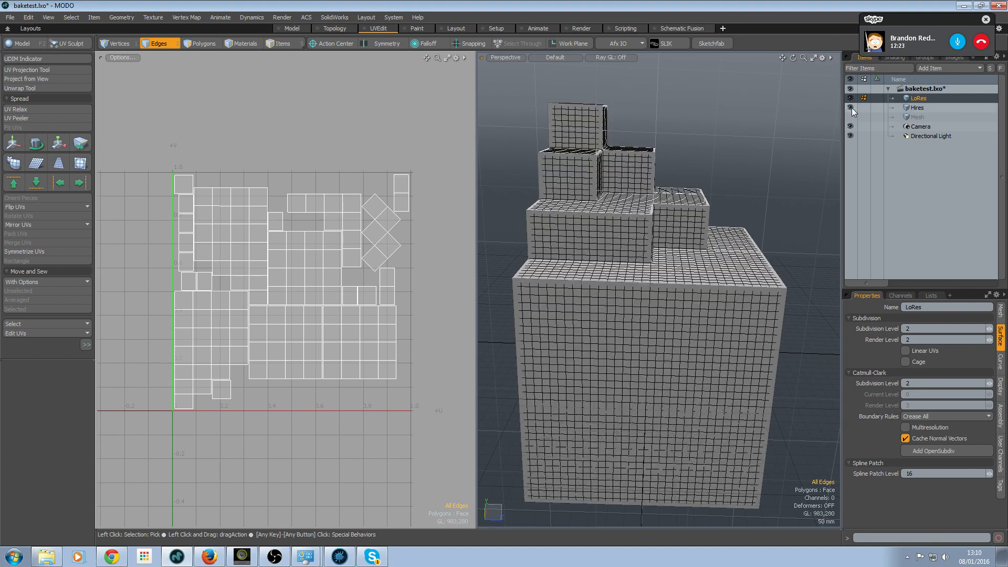
{"action": "left_click_drag", "start_coordinate": [613, 230], "coordinate": [609, 313], "text": "alt"}
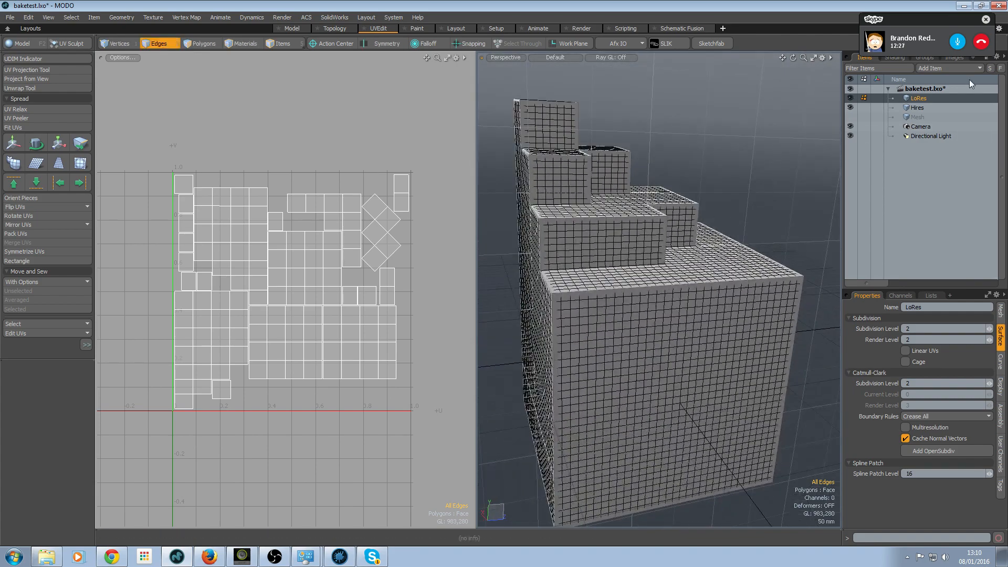
{"action": "mouse_move", "coordinate": [665, 296]}
{"action": "left_mouse_down", "text": "alt"}
{"action": "mouse_move", "coordinate": [614, 282]}
{"action": "mouse_move", "coordinate": [639, 337]}
{"action": "mouse_move", "coordinate": [632, 285]}
{"action": "mouse_move", "coordinate": [645, 294]}
{"action": "left_mouse_up", "text": "alt"}
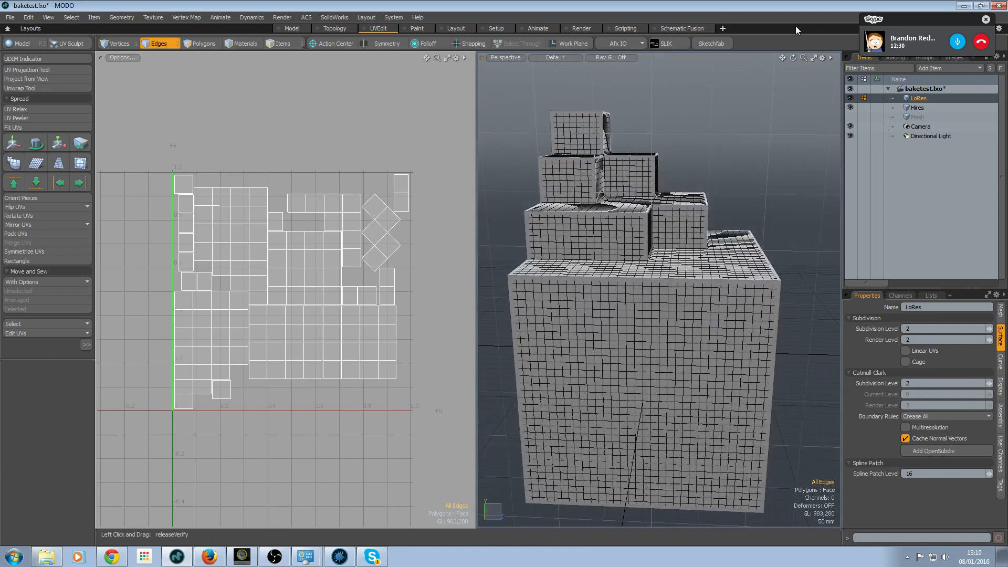
- Make inactive meshes invisible in the 3D viewport so that only the selected LoRes mesh is displayed
{"action": "left_click", "coordinate": [822, 58]}
{"action": "left_click", "coordinate": [923, 254]}
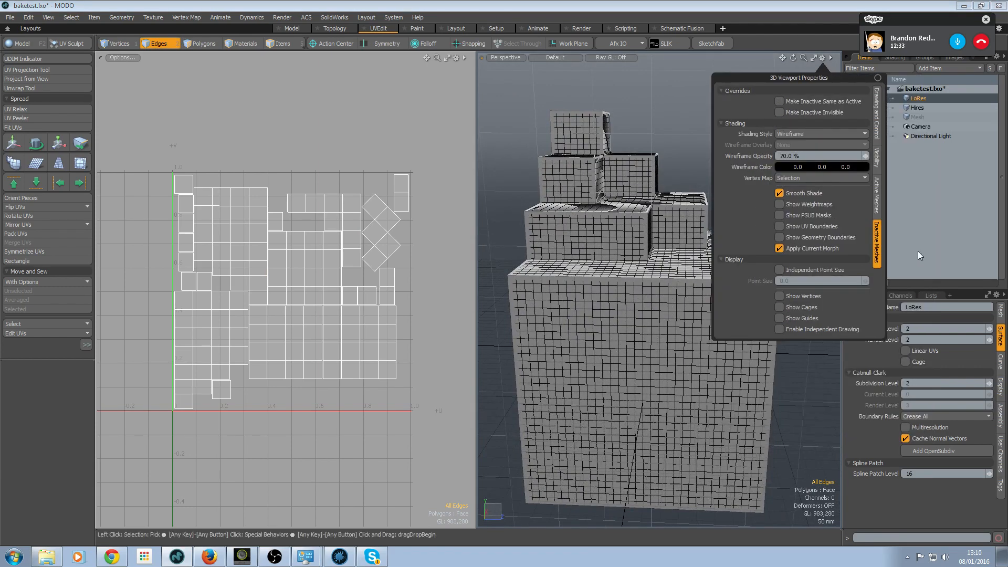
{"action": "left_click", "coordinate": [820, 111]}
{"action": "left_click", "coordinate": [820, 111]}
{"action": "left_click", "coordinate": [820, 112]}
{"action": "left_click_drag", "start_coordinate": [608, 222], "coordinate": [635, 320], "text": "alt"}
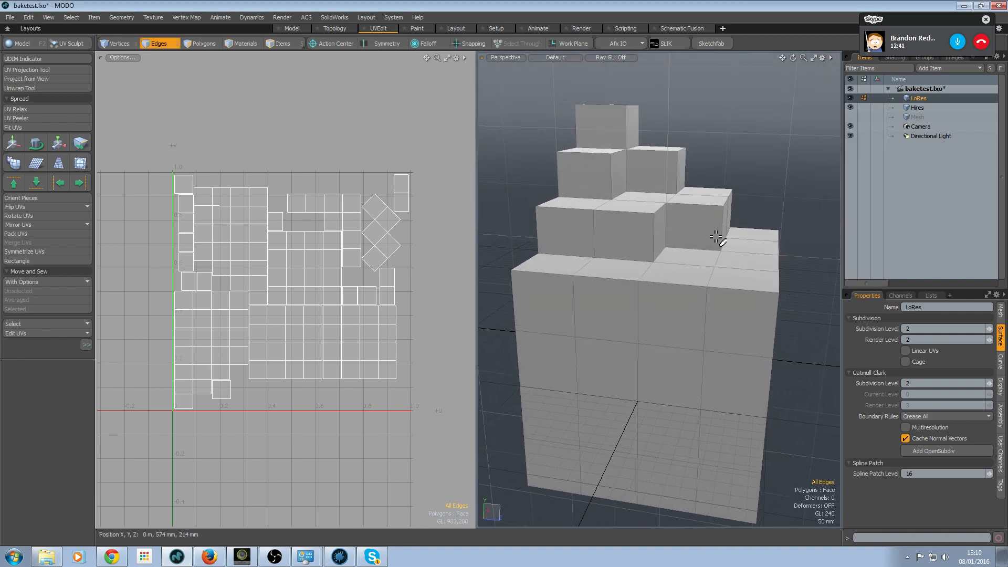
- Assign the polygons of the Hires mesh a separate material named for the high-resolution version, with smoothing enabled
{"action": "left_click", "coordinate": [910, 110]}
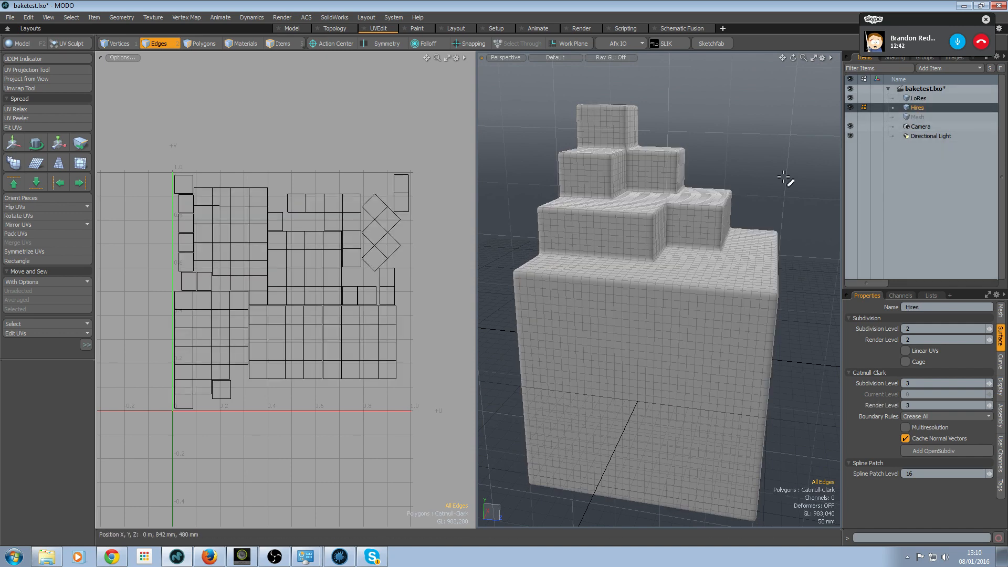
{"action": "key", "text": "m"}
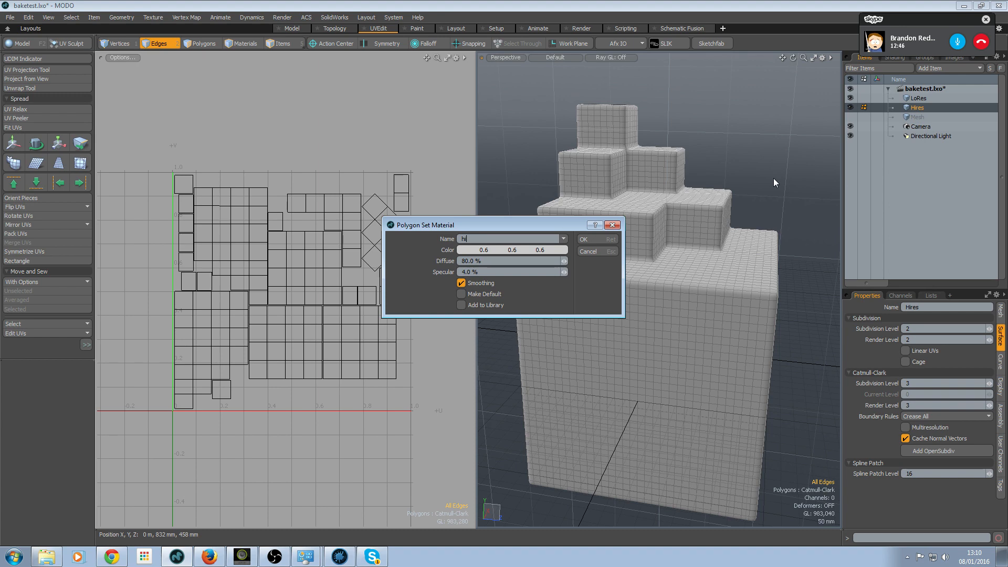
{"action": "key", "text": "Return"}
- Assign the LoRes mesh's polygons a separate material named Lo, with smoothing enabled
{"action": "left_click", "coordinate": [914, 99]}
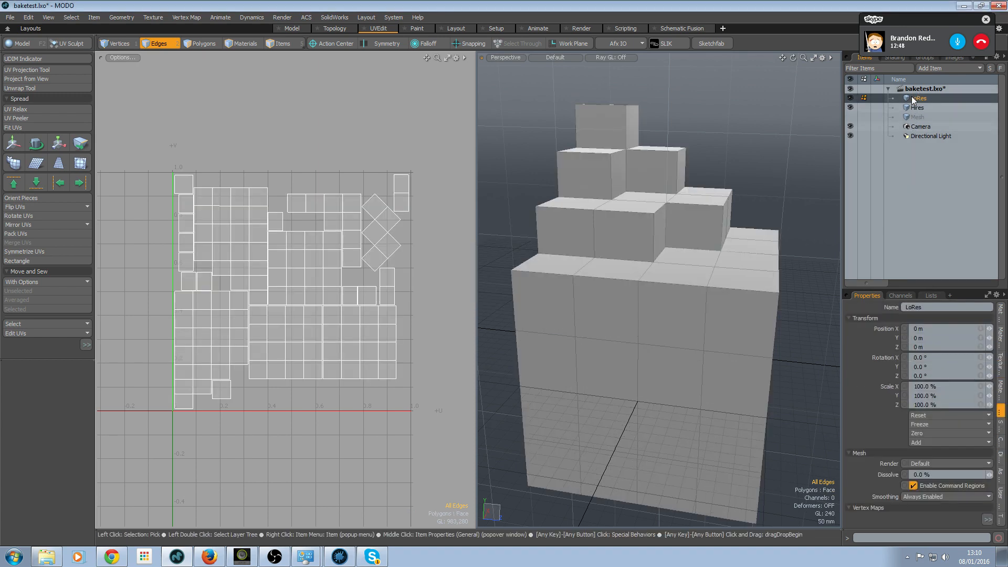
{"action": "key", "text": "m"}
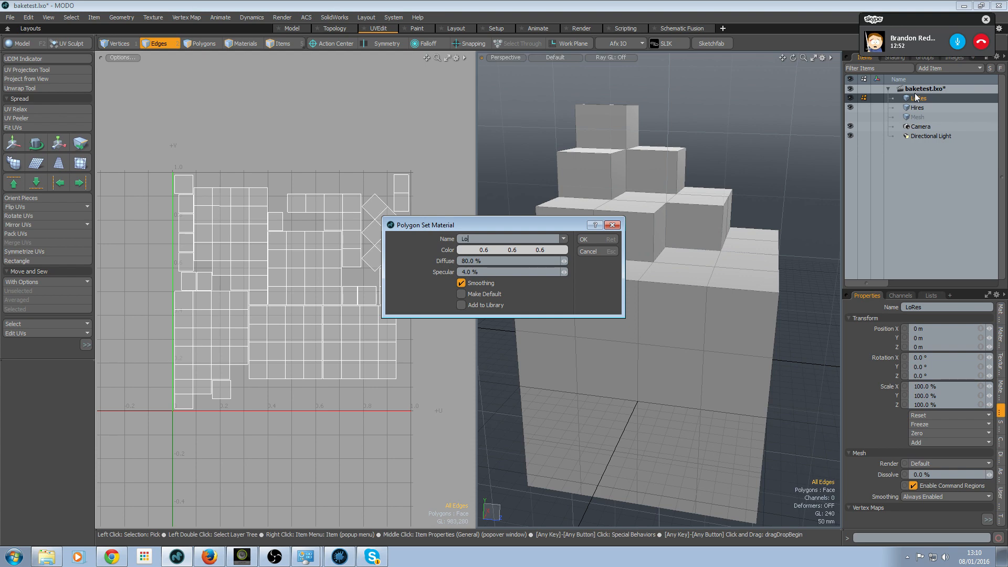
{"action": "key", "text": "Return"}
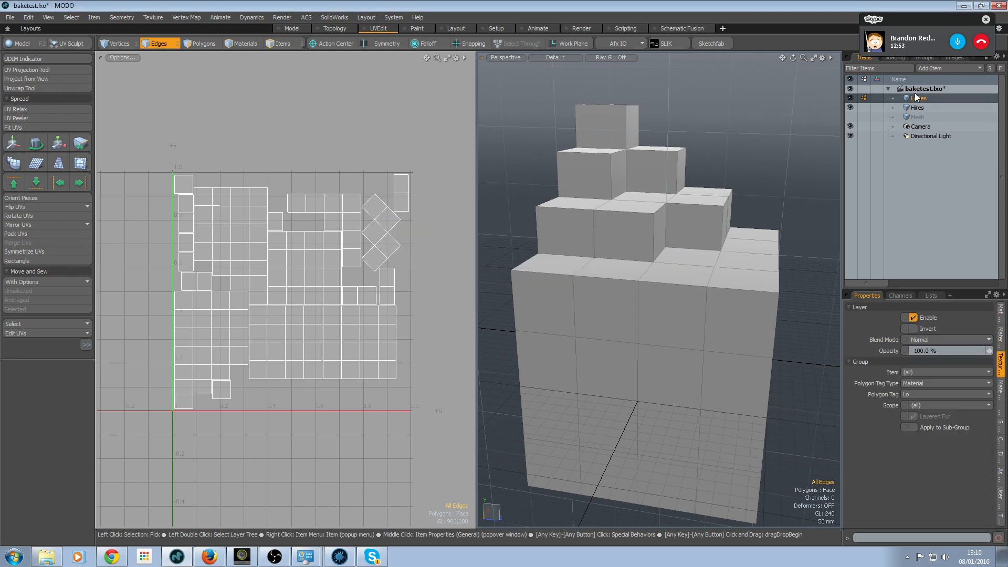
- Expand the Lo and hi material groups in the Shader Tree and select the Lo group's material, moving the call overlay out of the way
{"action": "left_click", "coordinate": [892, 57]}
{"action": "left_click_drag", "start_coordinate": [943, 24], "coordinate": [812, 563]}
{"action": "left_click", "coordinate": [867, 138]}
{"action": "left_click", "coordinate": [887, 144]}
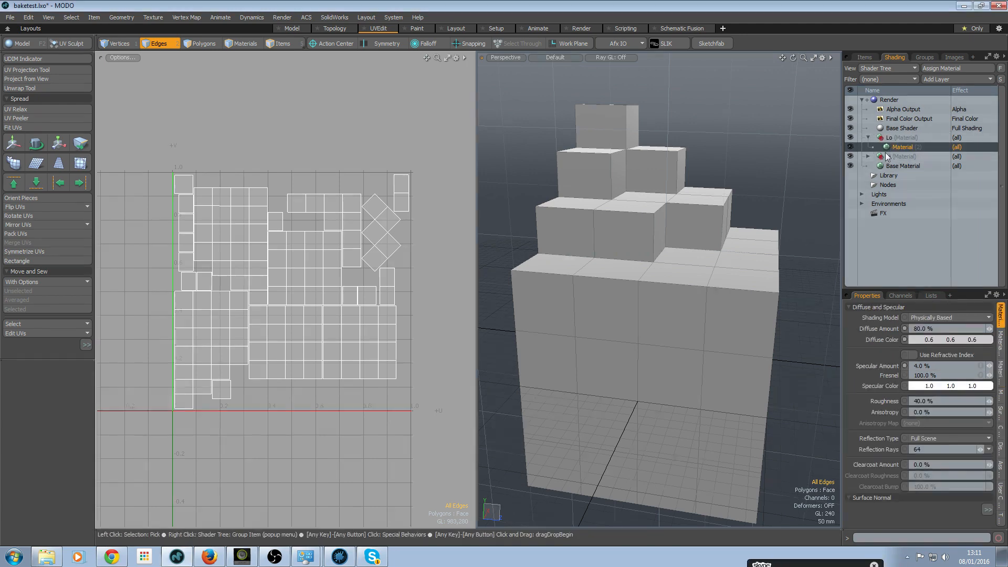
{"action": "left_click", "coordinate": [868, 156]}
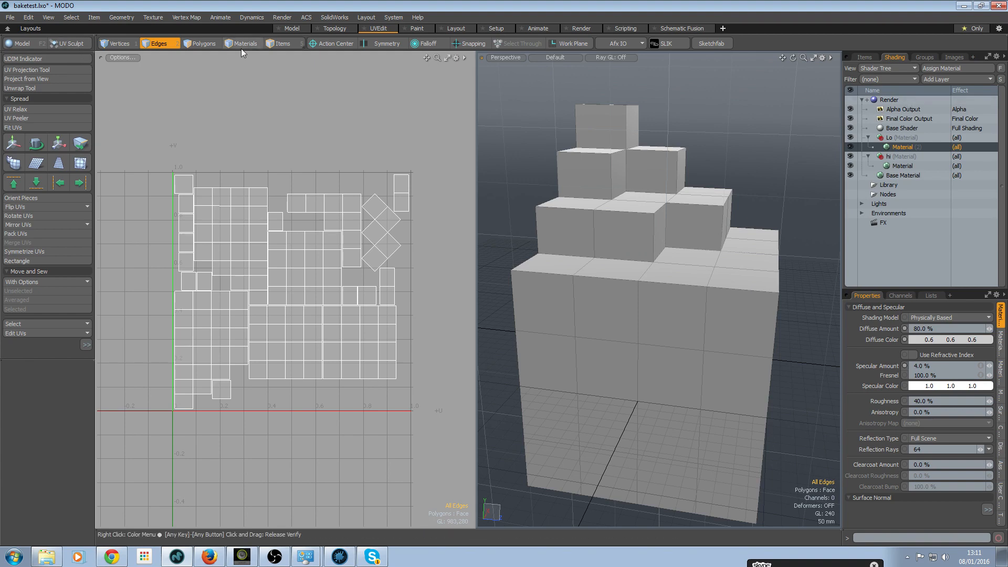
- Open the Sculpt and Paint tool palette and show its texture-adding utilities
{"action": "left_click", "coordinate": [365, 18]}
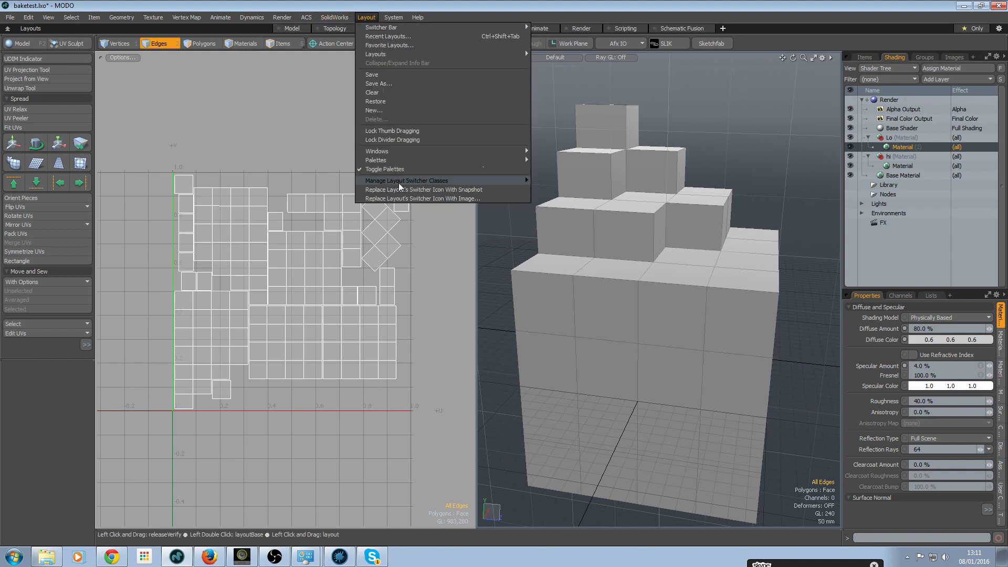
{"action": "mouse_move", "coordinate": [394, 157]}
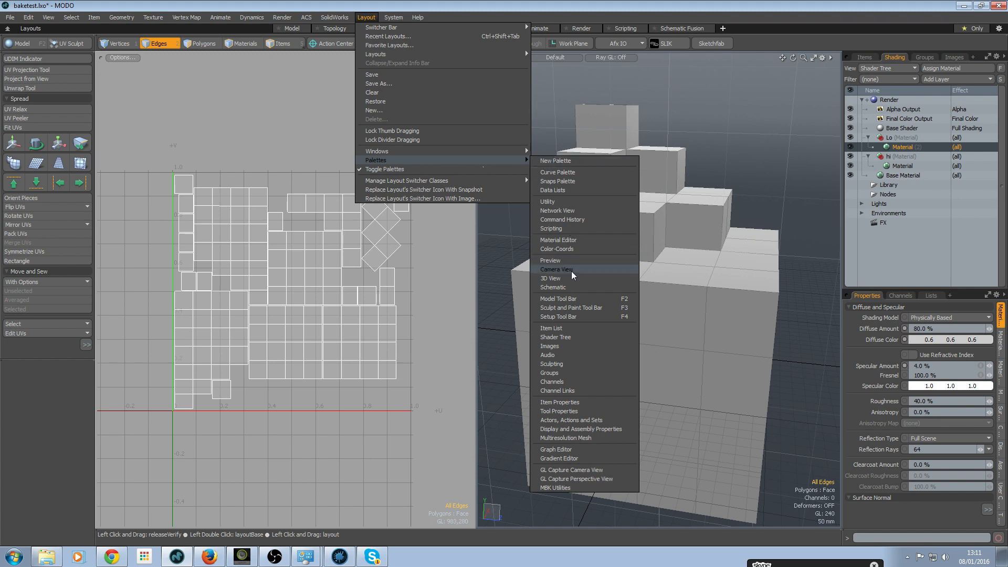
{"action": "left_click", "coordinate": [575, 309]}
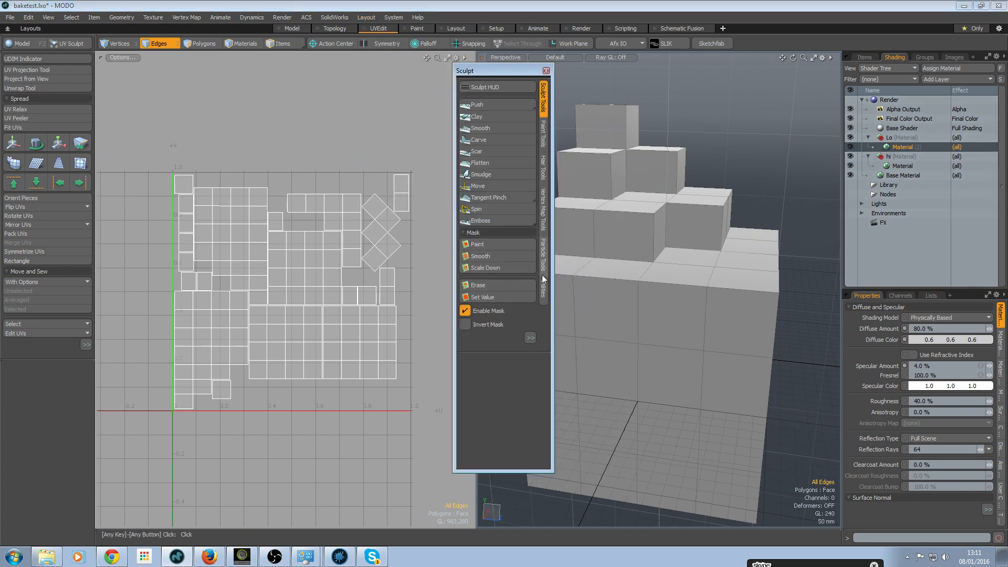
{"action": "left_click", "coordinate": [547, 298]}
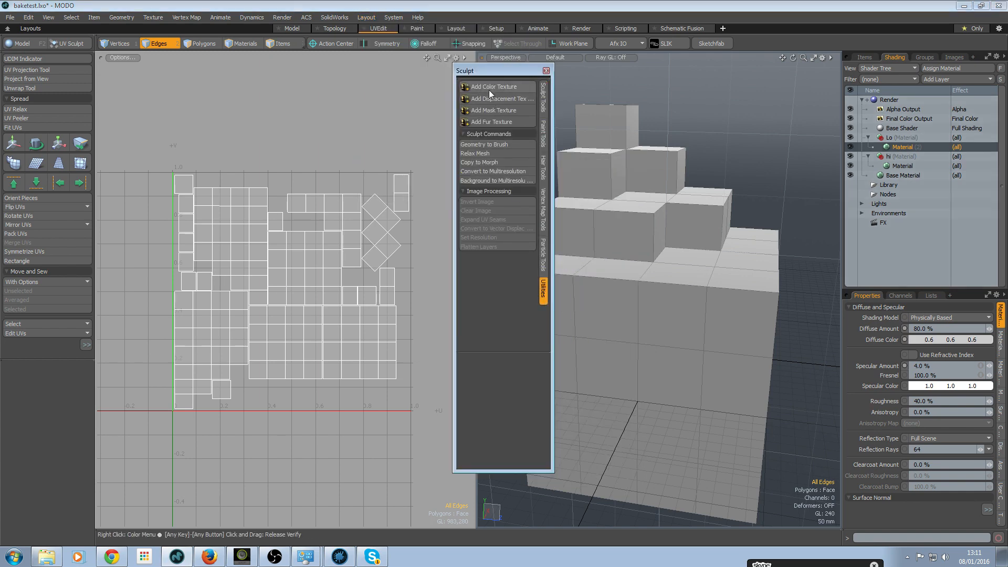
- Close the floating Sculpt palette
{"action": "left_click", "coordinate": [547, 70]}
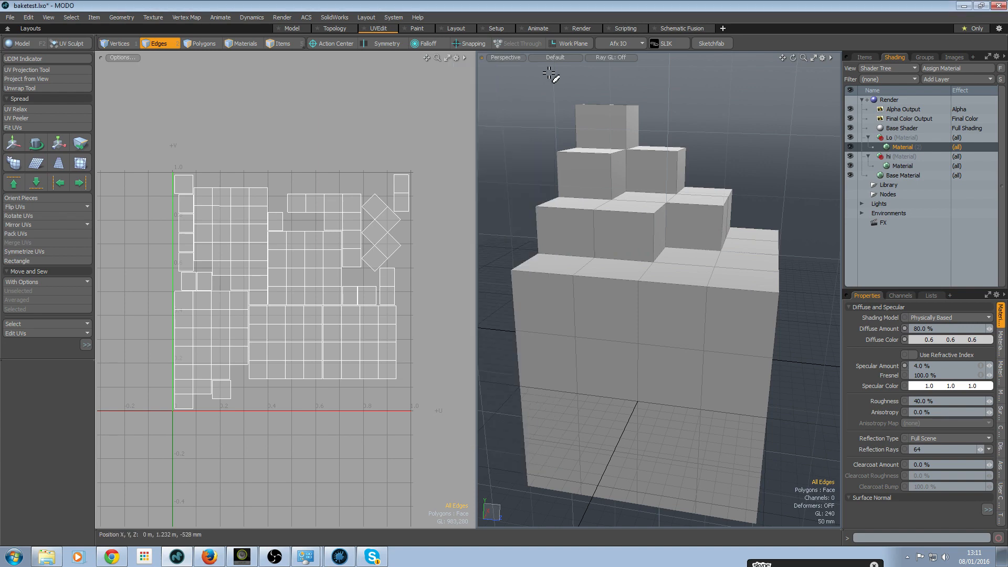
- Add a new image map layer to the Lo material, saving its file as sdfsfdsdfsdfsdfsdf in 16-bit PNG format
{"action": "left_click", "coordinate": [946, 80]}
{"action": "mouse_move", "coordinate": [948, 125]}
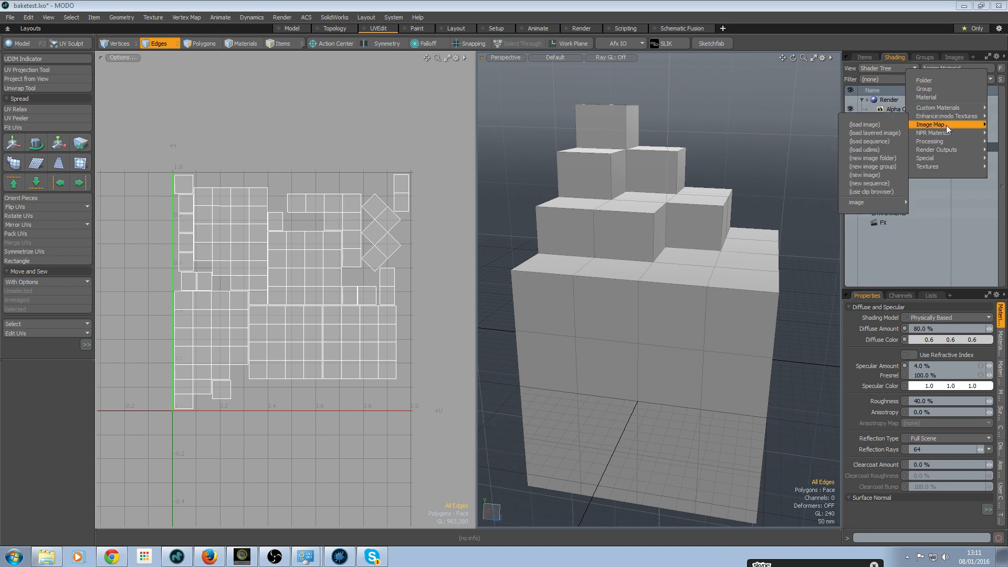
{"action": "left_click", "coordinate": [878, 174]}
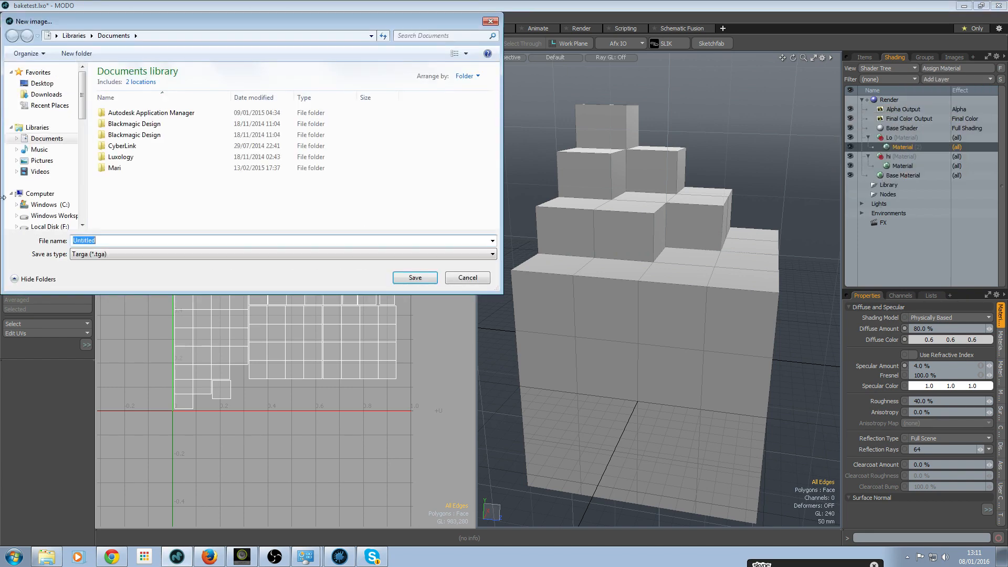
{"action": "type", "text": "sdfsfdsdfsdfsdfsdf"}
{"action": "left_click", "coordinate": [80, 256]}
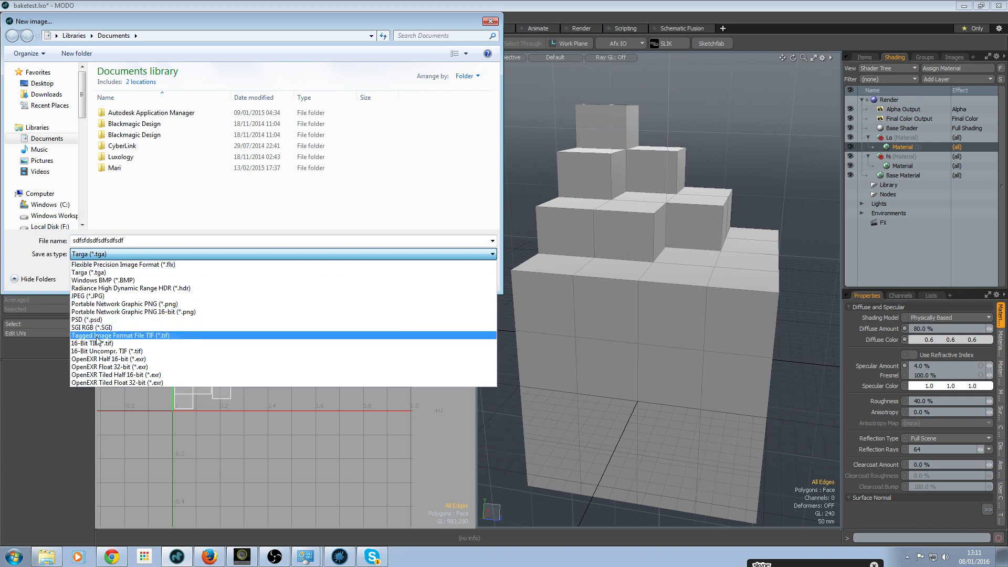
{"action": "left_click", "coordinate": [102, 312]}
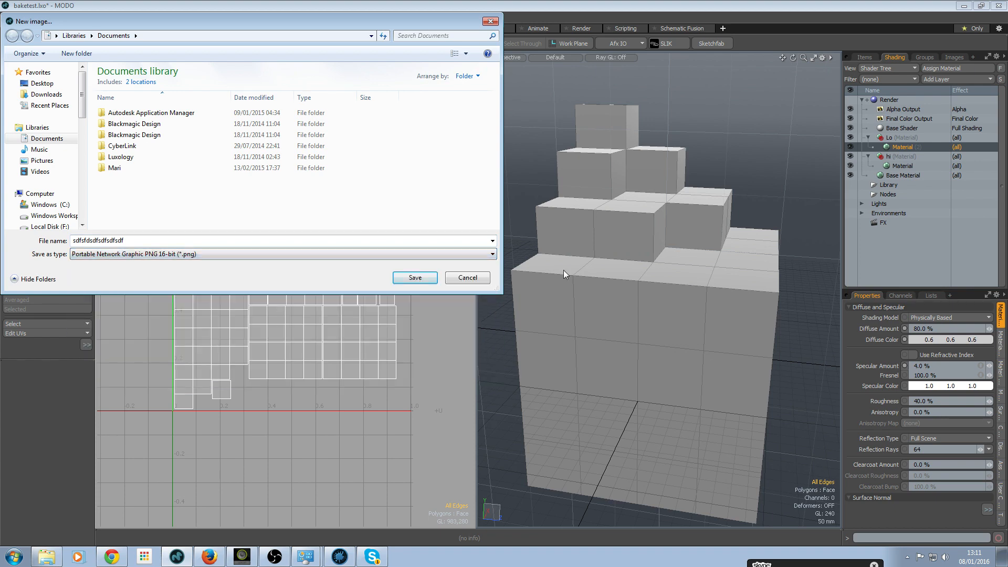
{"action": "left_click", "coordinate": [416, 277]}
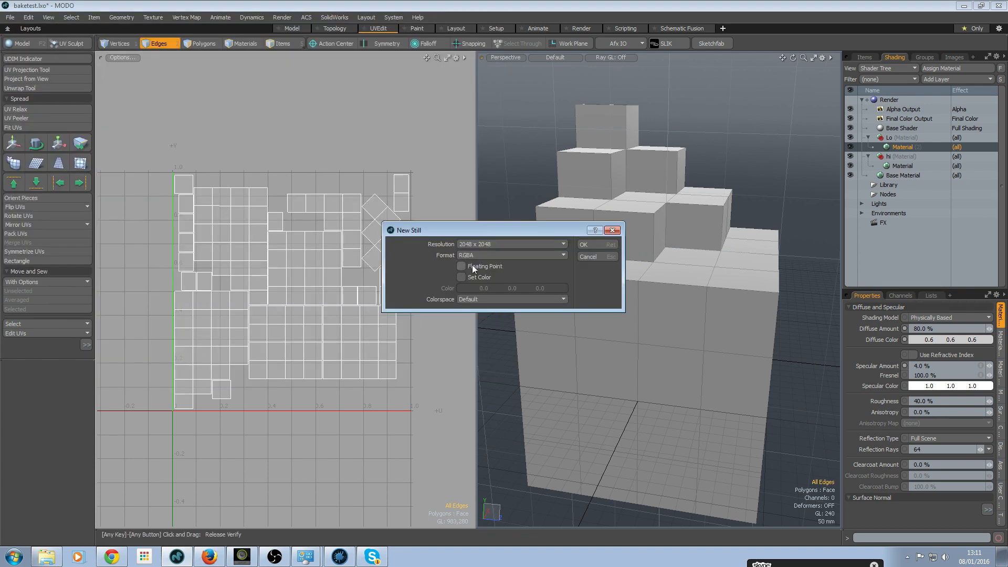
- Set the new still's colorspace to linear and create the image
{"action": "left_click", "coordinate": [471, 299]}
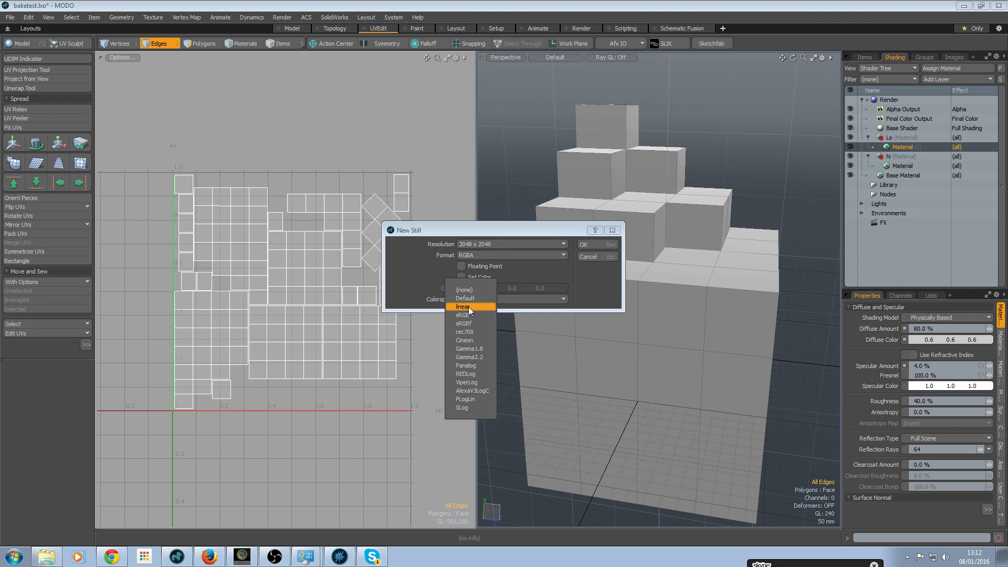
{"action": "left_click", "coordinate": [469, 307]}
{"action": "left_click", "coordinate": [476, 242]}
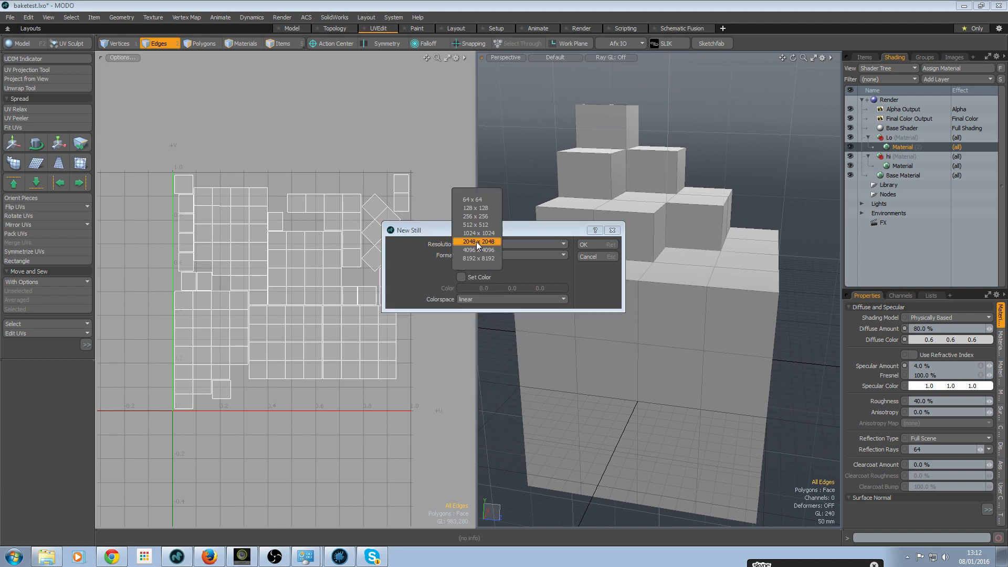
{"action": "left_click", "coordinate": [397, 250]}
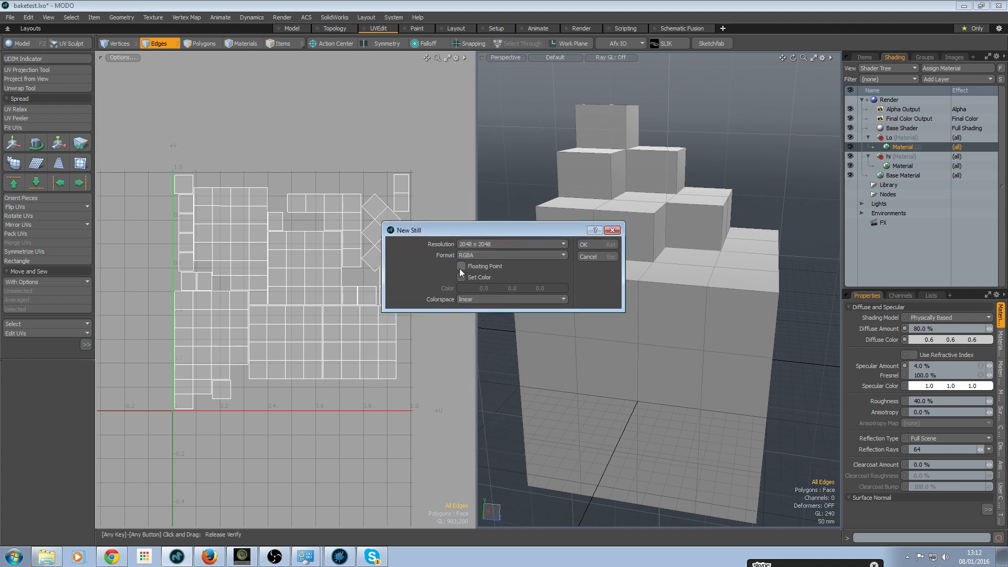
{"action": "left_click", "coordinate": [585, 243]}
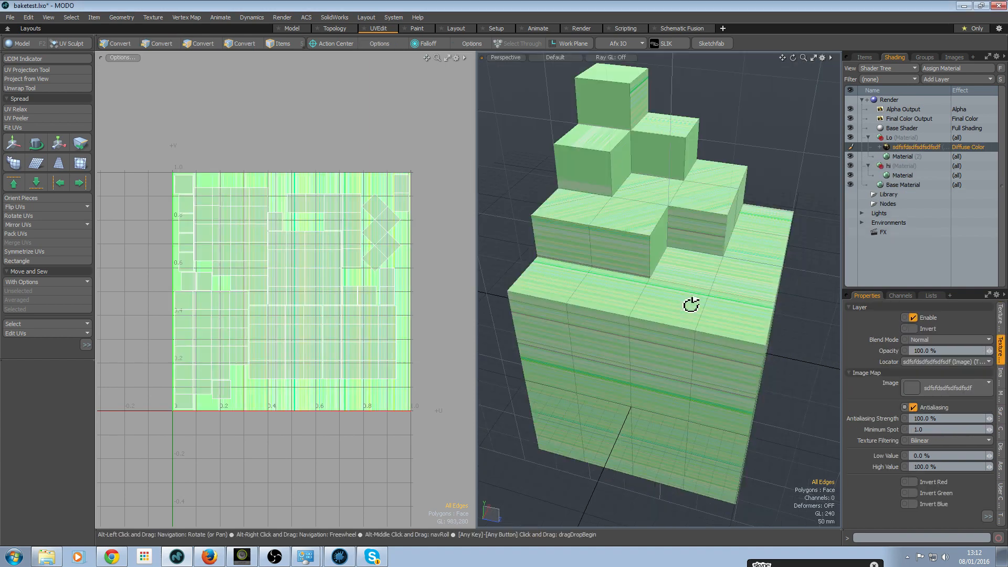
- Turn the new diffuse color image layer off and on repeatedly to compare the model with and without it
{"action": "left_click_drag", "start_coordinate": [691, 301], "coordinate": [714, 294], "text": "alt"}
{"action": "left_click", "coordinate": [852, 148]}
{"action": "left_click", "coordinate": [850, 148]}
{"action": "left_click", "coordinate": [849, 148]}
{"action": "left_click", "coordinate": [849, 147]}
{"action": "left_click", "coordinate": [849, 147]}
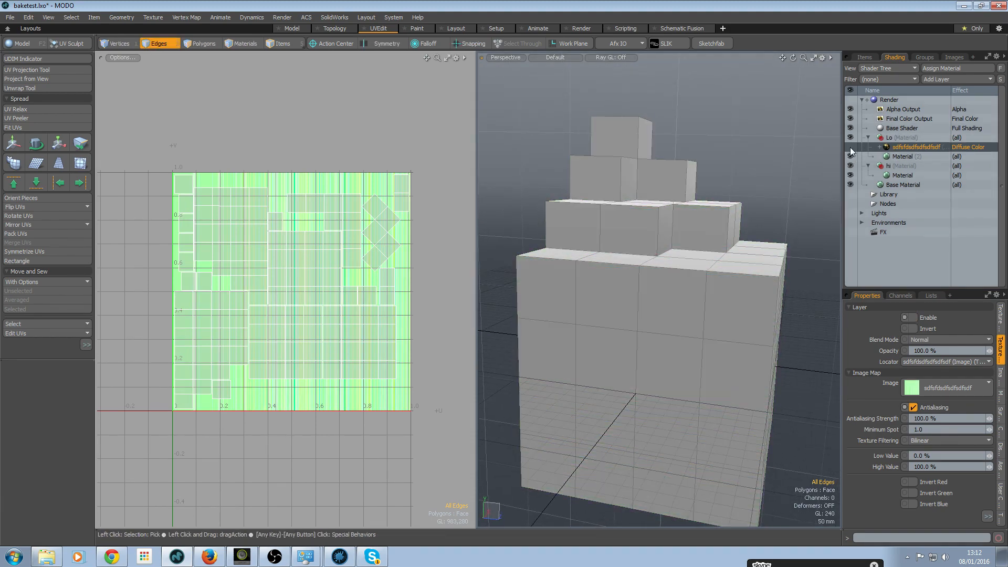
{"action": "left_click", "coordinate": [849, 147]}
{"action": "left_click", "coordinate": [849, 147]}
{"action": "left_click", "coordinate": [849, 147]}
{"action": "left_click", "coordinate": [849, 147]}
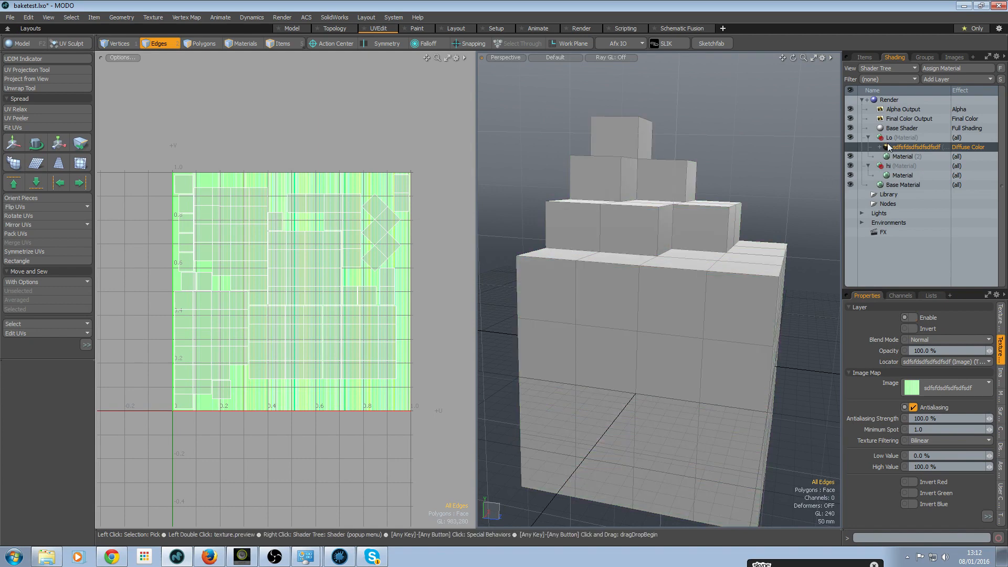
- Add another new image map to the Lo material as Targa file asdfadfdsfdffsdafdsfsdfsadsdff, with 2048 x 2048 resolution and default colorspace
{"action": "left_click", "coordinate": [946, 78]}
{"action": "mouse_move", "coordinate": [931, 146]}
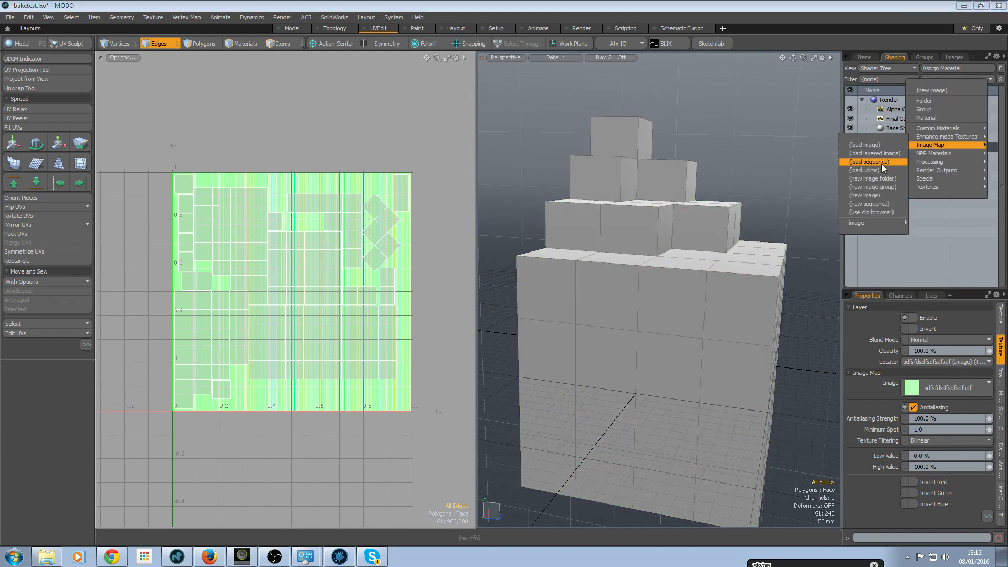
{"action": "left_click", "coordinate": [878, 195]}
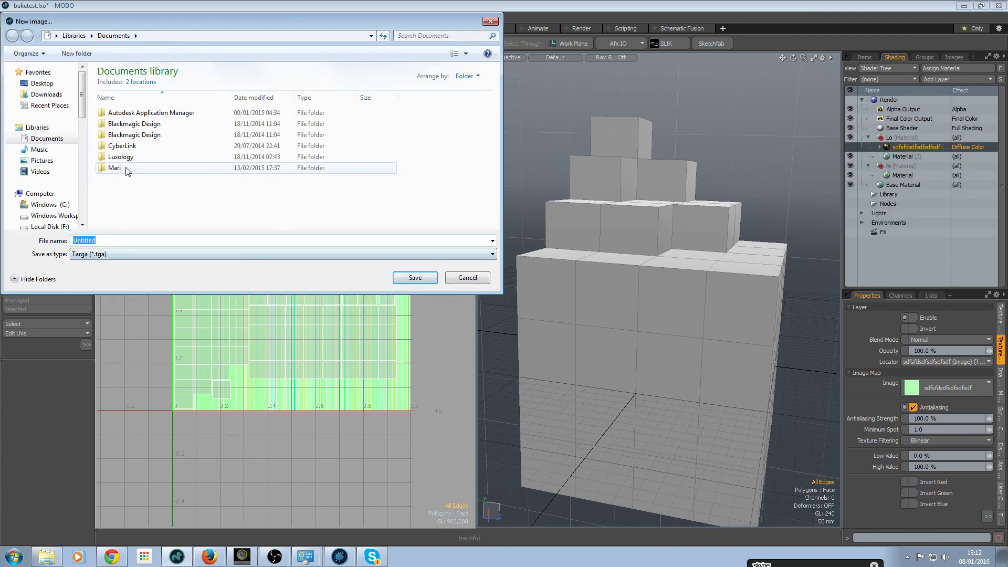
{"action": "type", "text": "asdfadfdsfdffsdafdsfsdfsdfsadsdff"}
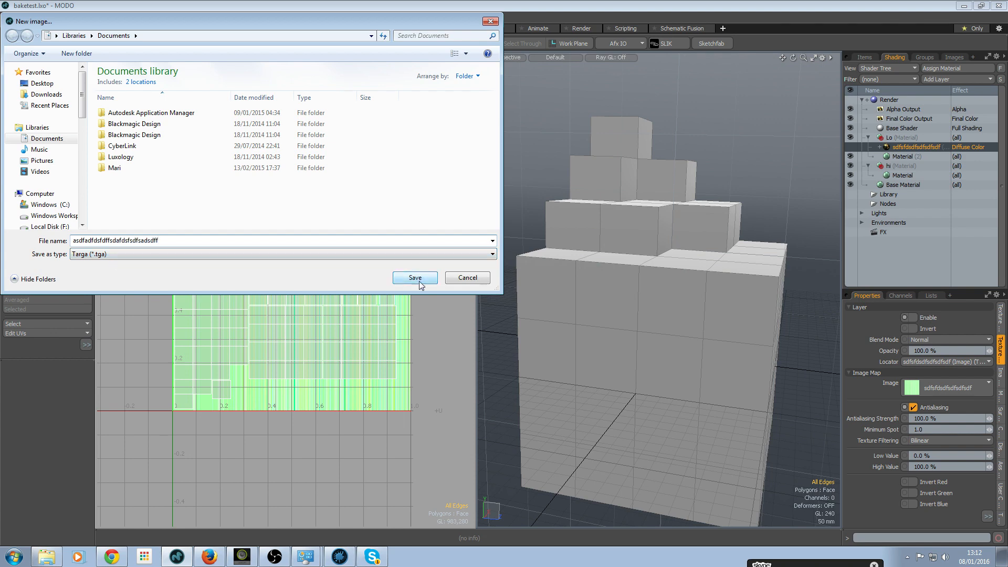
{"action": "left_click", "coordinate": [410, 283]}
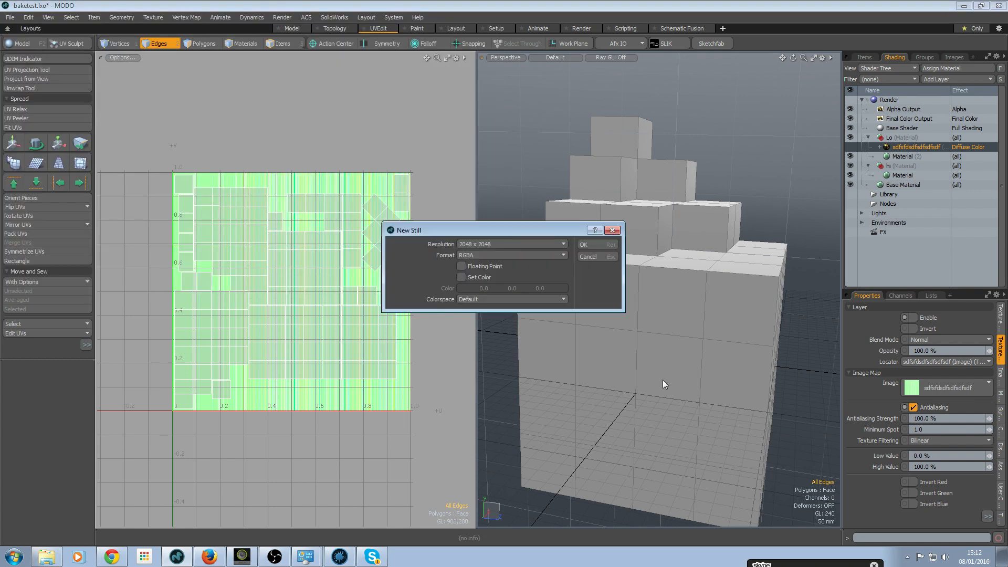
{"action": "left_click", "coordinate": [506, 297]}
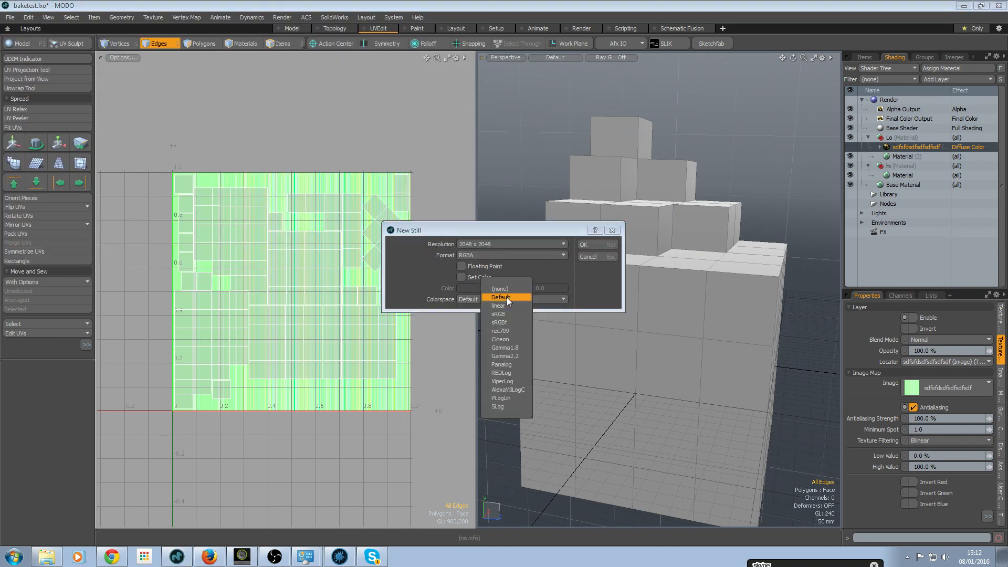
{"action": "left_click", "coordinate": [547, 232]}
{"action": "left_click", "coordinate": [587, 245]}
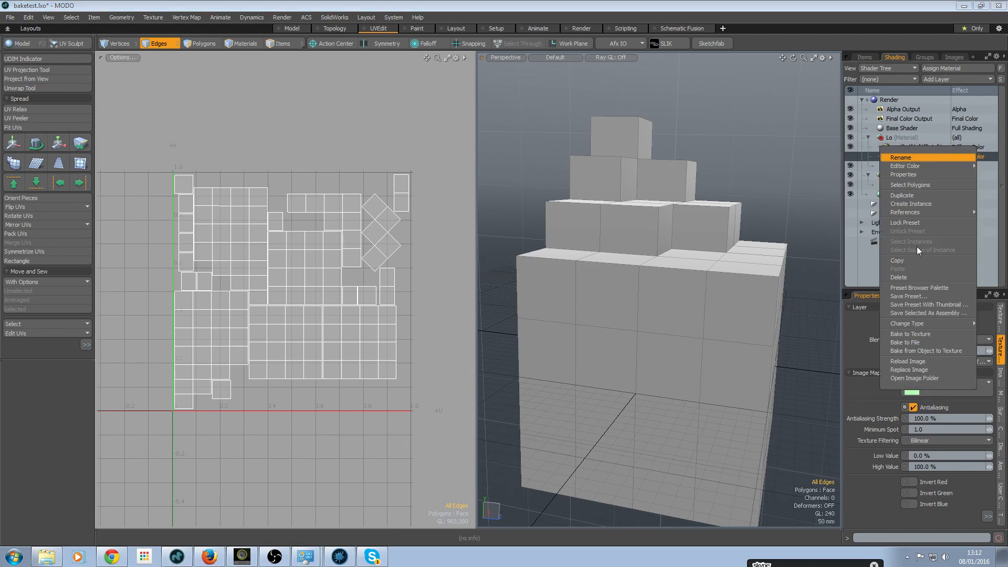
- Delete the first image map, sdfsfdsdfsdfsdfsdf, from the Lo material
{"action": "left_click", "coordinate": [902, 279]}
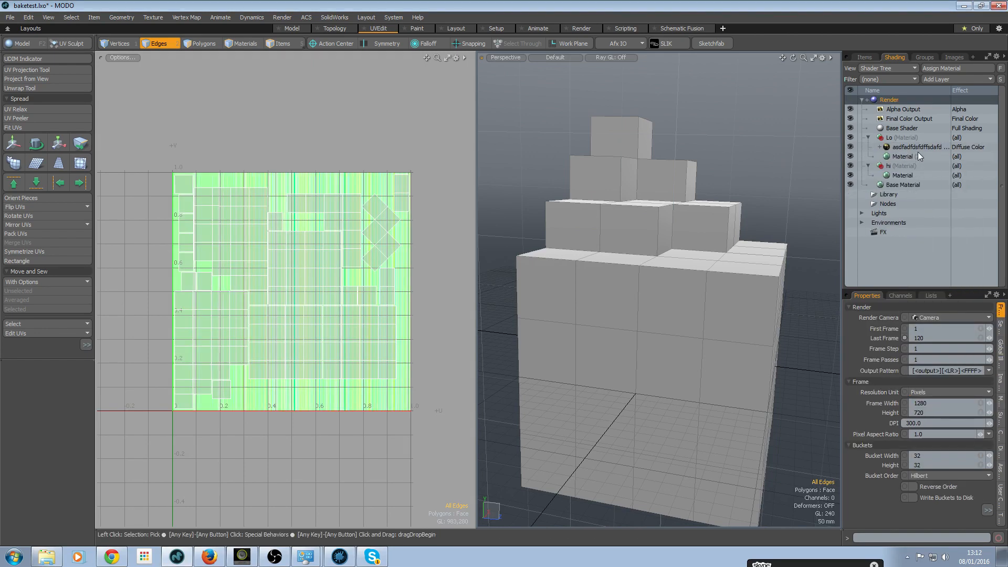
- Set the effect of the Lo material's remaining image map to the Normal surface shading effect
{"action": "left_click", "coordinate": [918, 147]}
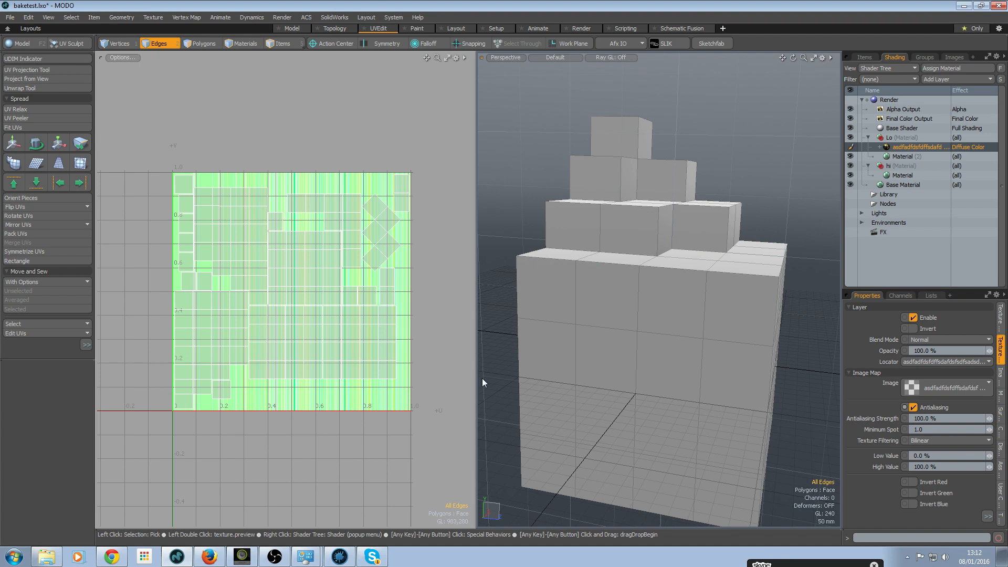
{"action": "left_click_drag", "start_coordinate": [614, 362], "coordinate": [842, 261], "text": "alt"}
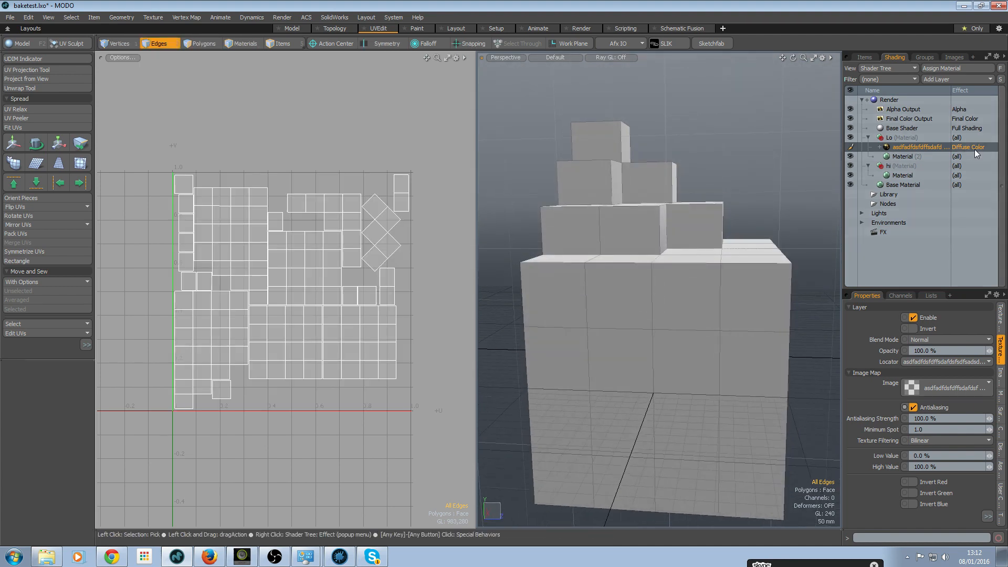
{"action": "left_click_drag", "start_coordinate": [653, 449], "coordinate": [619, 271], "text": "alt"}
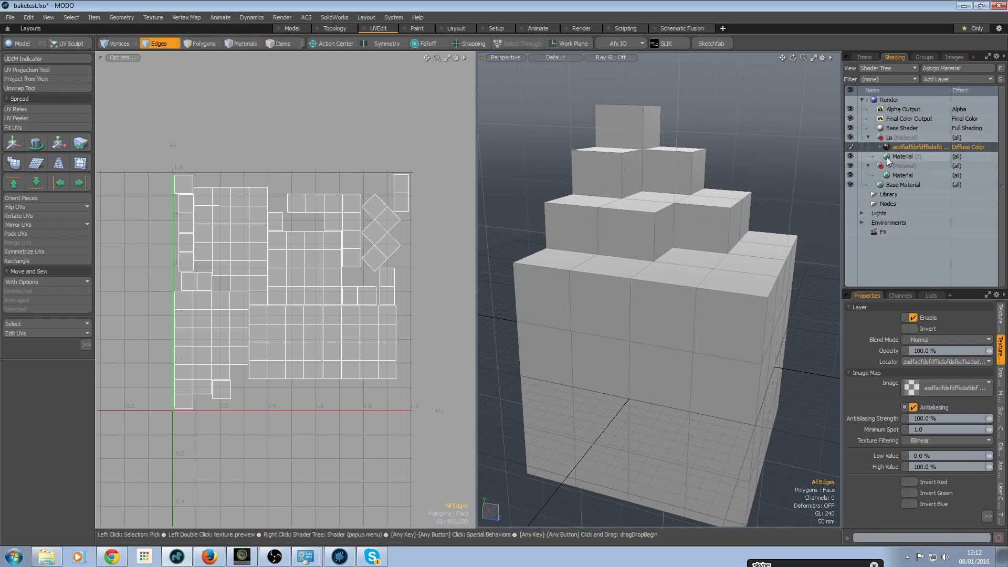
{"action": "right_click", "coordinate": [963, 147]}
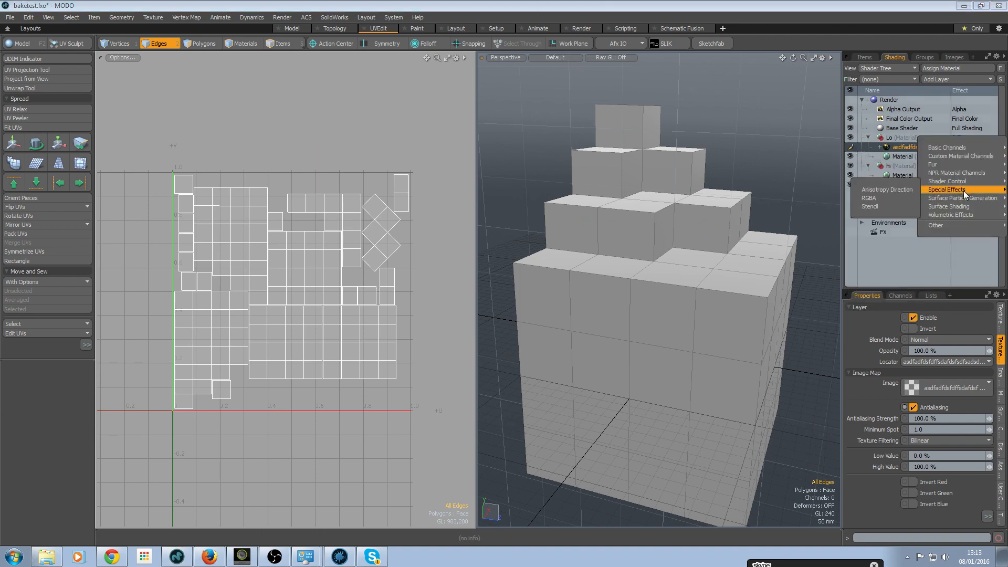
{"action": "mouse_move", "coordinate": [964, 209]}
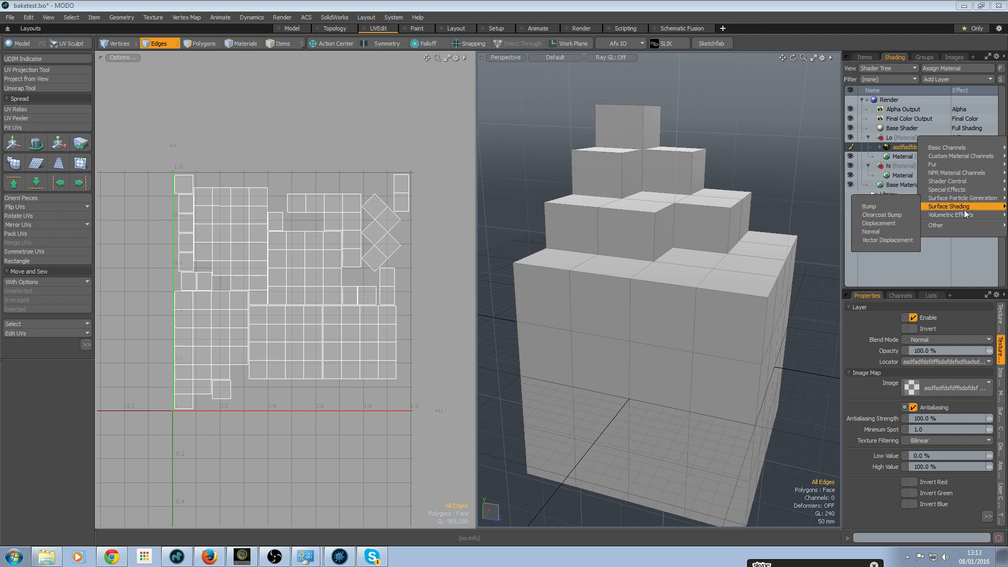
{"action": "left_click", "coordinate": [885, 232]}
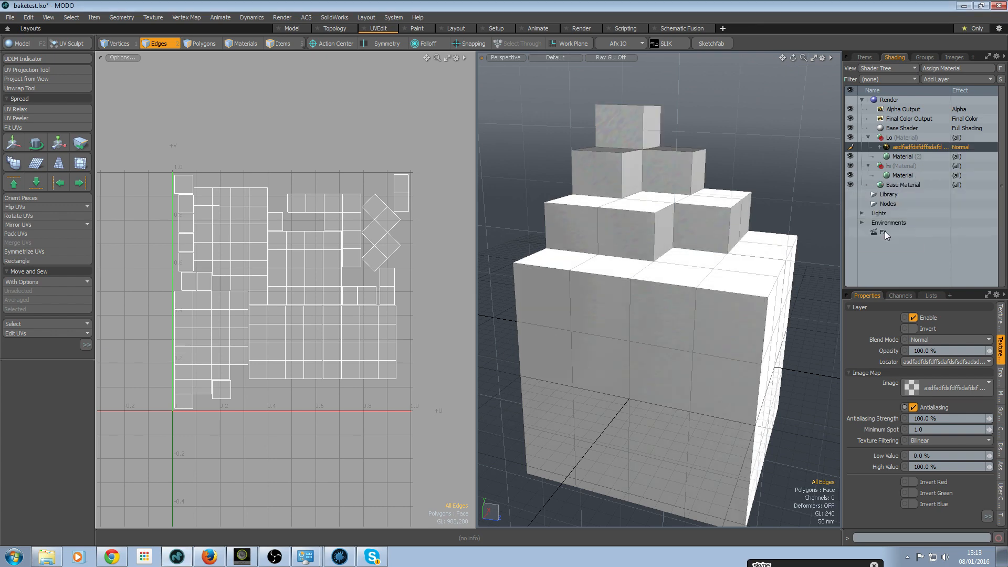
- Turn the Normal image map off and on repeatedly to compare the low-resolution model's shading
{"action": "left_click", "coordinate": [851, 147]}
{"action": "left_click", "coordinate": [851, 147]}
{"action": "left_click", "coordinate": [851, 147]}
{"action": "left_click", "coordinate": [851, 147]}
{"action": "left_click", "coordinate": [851, 148]}
{"action": "left_click", "coordinate": [851, 149]}
{"action": "left_click", "coordinate": [851, 148]}
{"action": "left_click", "coordinate": [851, 148]}
{"action": "left_click", "coordinate": [851, 149]}
{"action": "left_click", "coordinate": [850, 148]}
{"action": "left_click", "coordinate": [851, 148]}
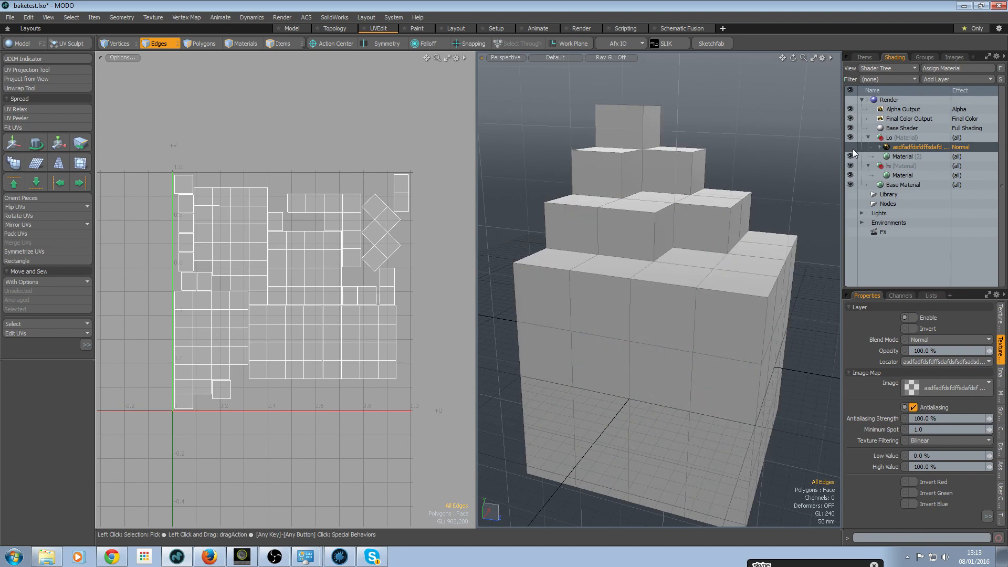
{"action": "left_click", "coordinate": [851, 148]}
{"action": "left_click", "coordinate": [851, 148]}
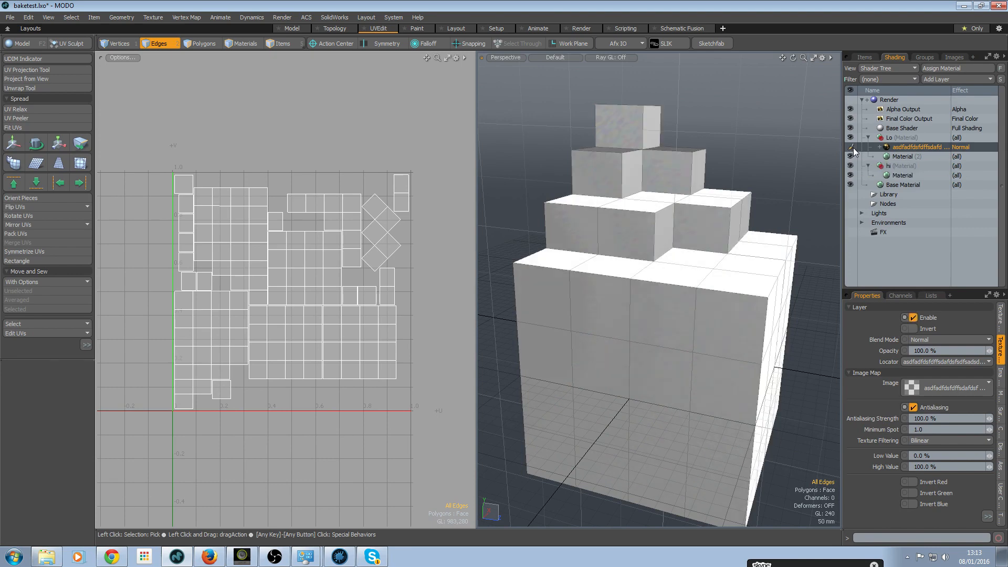
- View the Hires mesh, make LoRes the active mesh, and select its Normal image map in the shader tree with the layer enabled
{"action": "left_click", "coordinate": [864, 58]}
{"action": "left_click", "coordinate": [916, 108]}
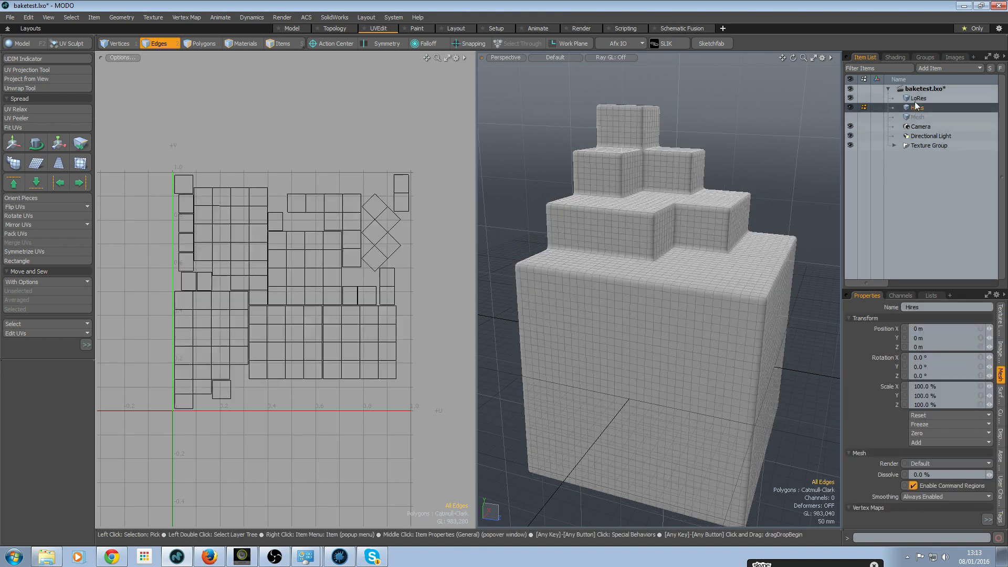
{"action": "left_click", "coordinate": [917, 99]}
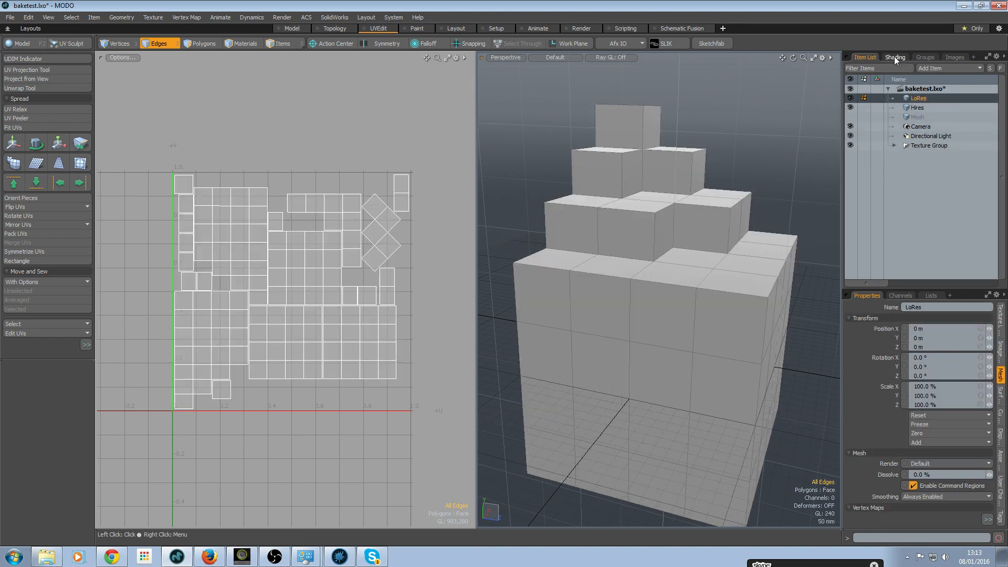
{"action": "left_click", "coordinate": [895, 58]}
{"action": "left_click", "coordinate": [909, 148]}
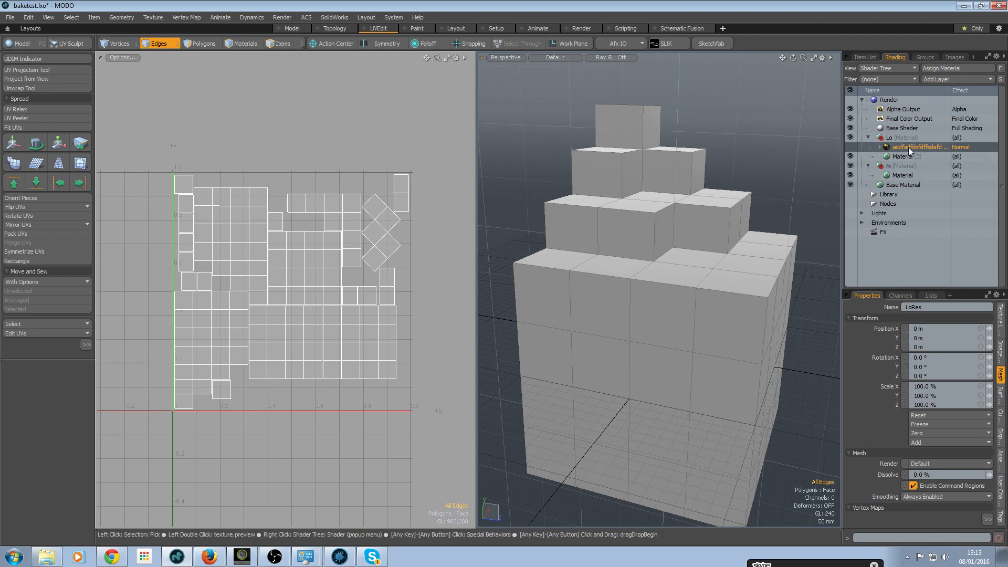
{"action": "left_click", "coordinate": [851, 147]}
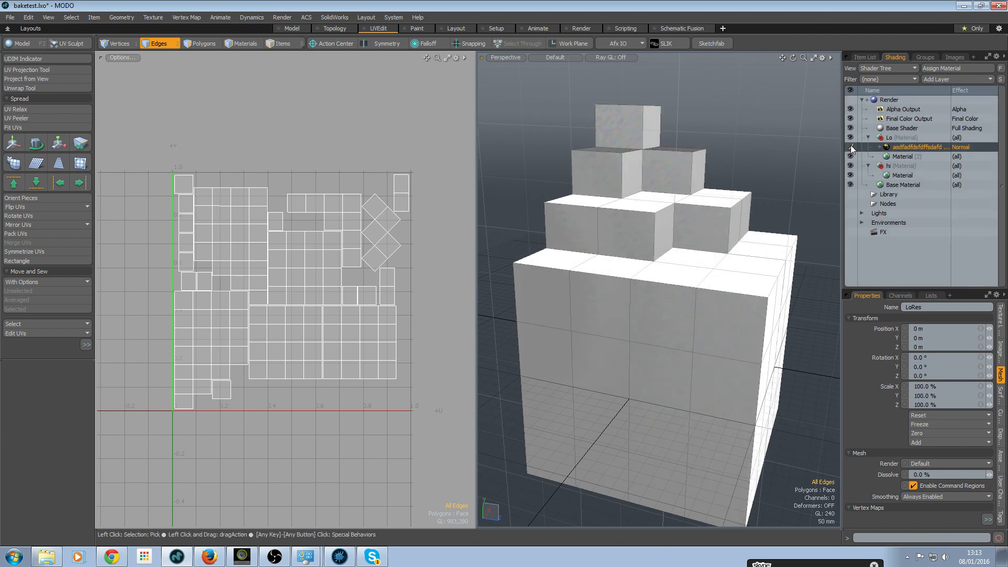
{"action": "right_click", "coordinate": [896, 147]}
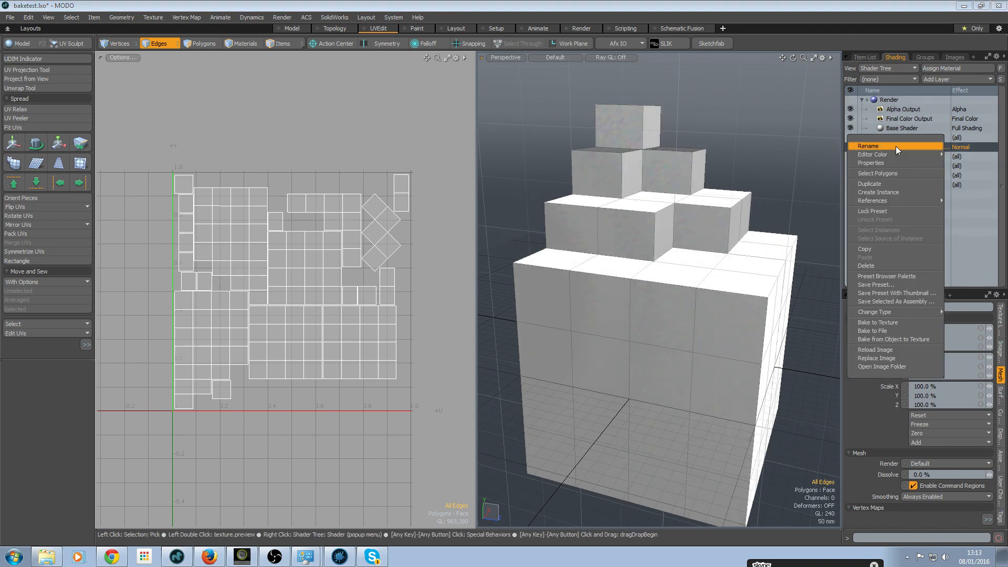
{"action": "left_click", "coordinate": [877, 339]}
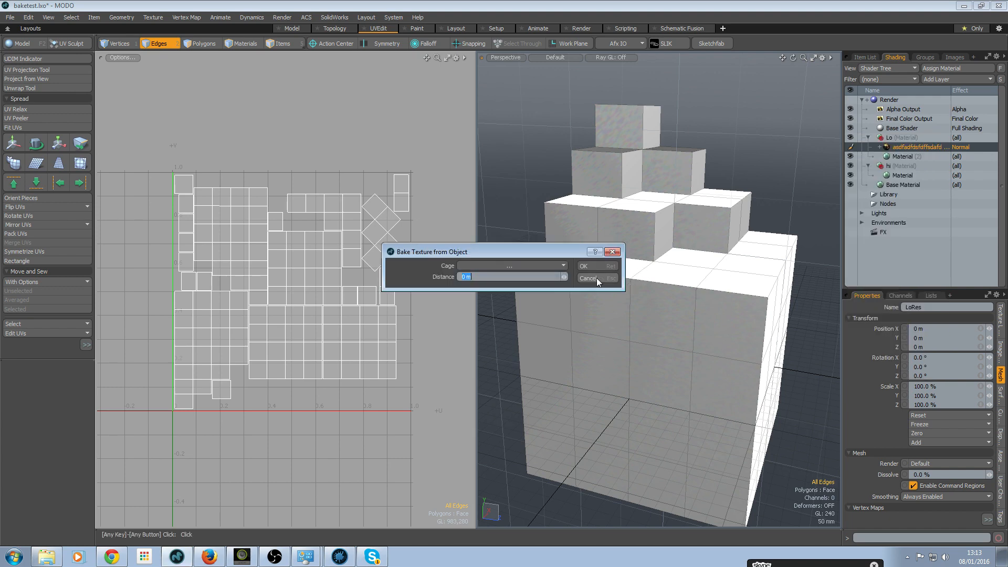
{"action": "mouse_move", "coordinate": [499, 252]}
{"action": "left_mouse_down"}
{"action": "mouse_move", "coordinate": [499, 226]}
{"action": "mouse_move", "coordinate": [500, 246]}
{"action": "left_mouse_up"}
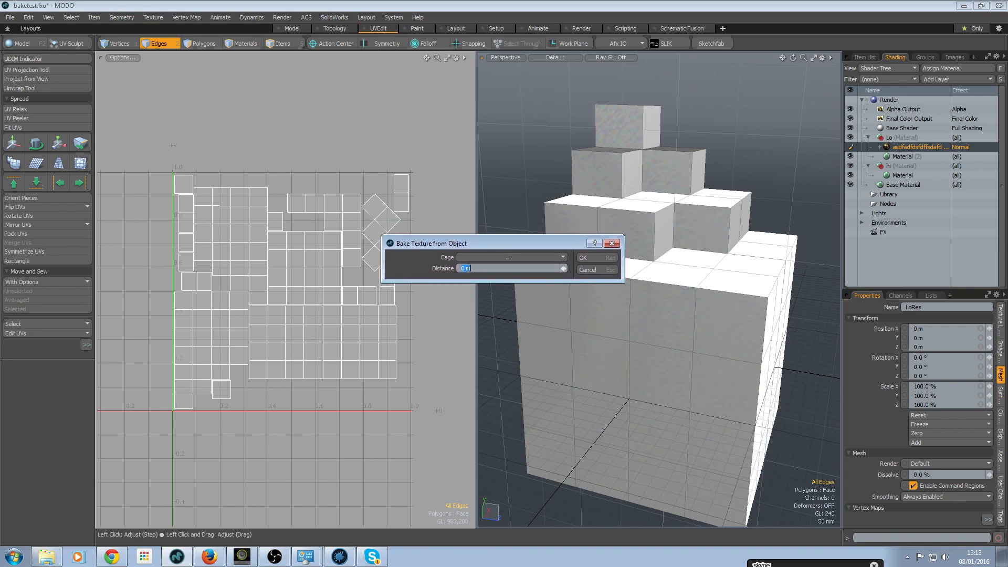
{"action": "left_click", "coordinate": [478, 257]}
{"action": "left_click", "coordinate": [480, 245]}
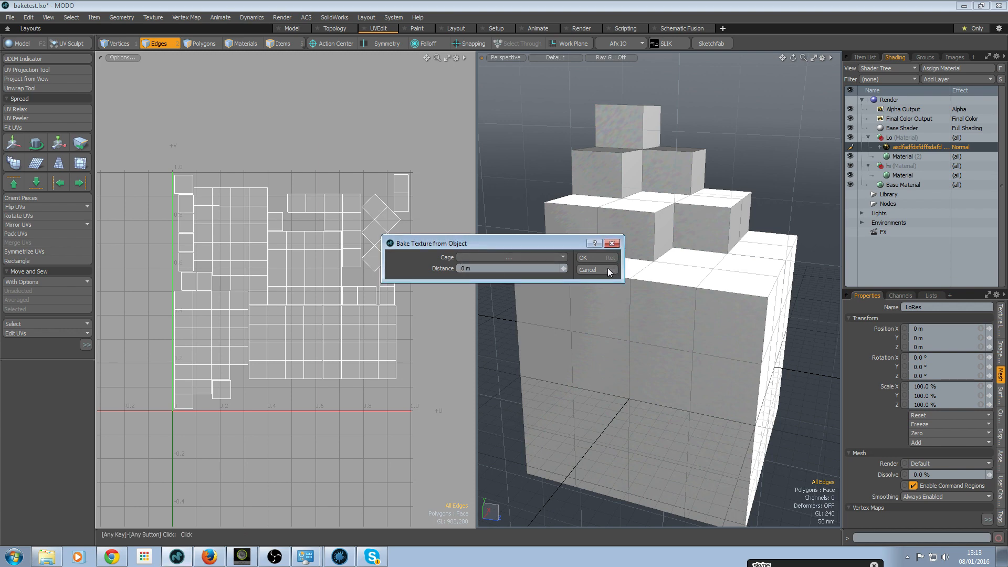
{"action": "left_click", "coordinate": [597, 268]}
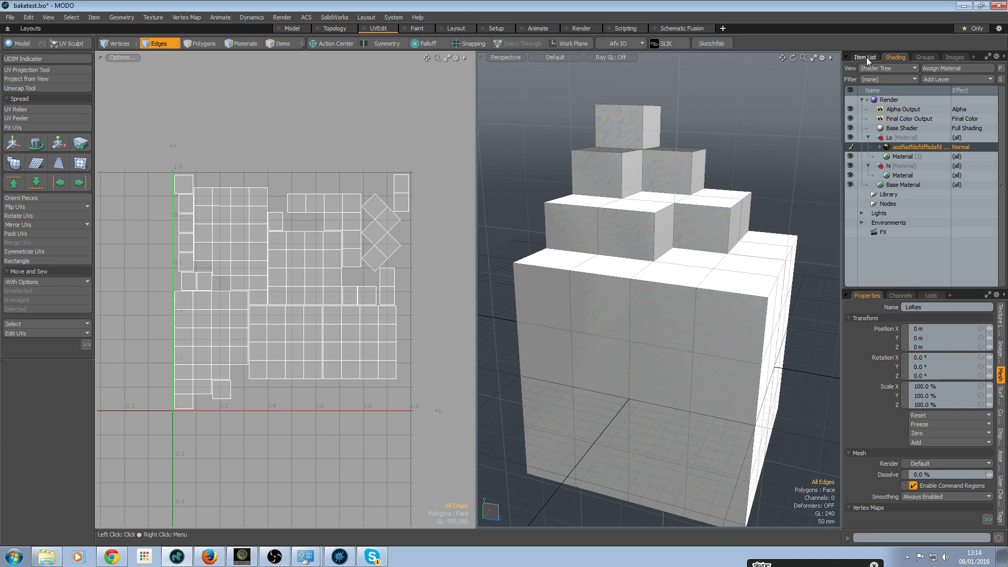
- Make inactive meshes visible in the perspective viewport and create a relative morph map named Morph on the LoRes mesh
{"action": "left_click", "coordinate": [822, 58]}
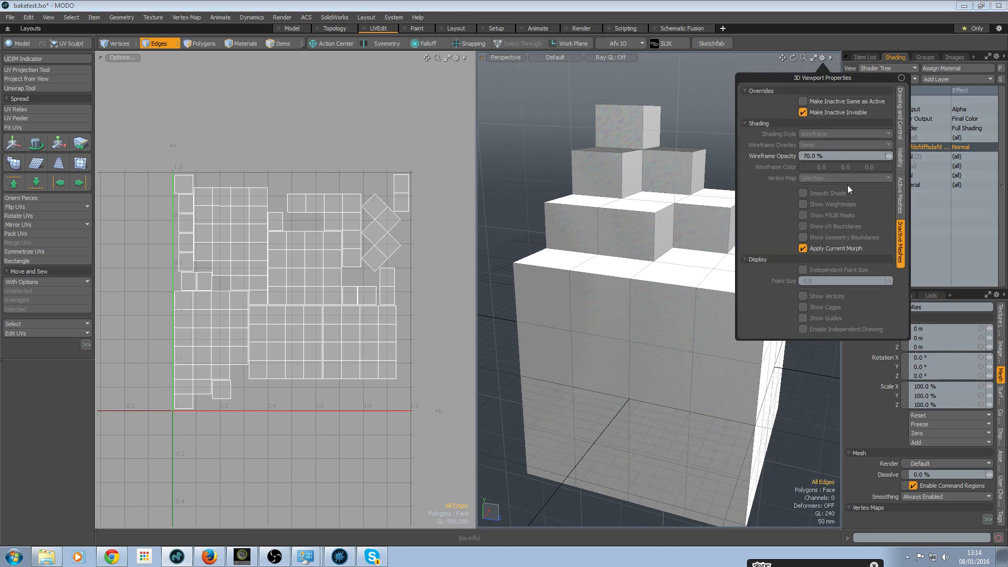
{"action": "left_click", "coordinate": [803, 113]}
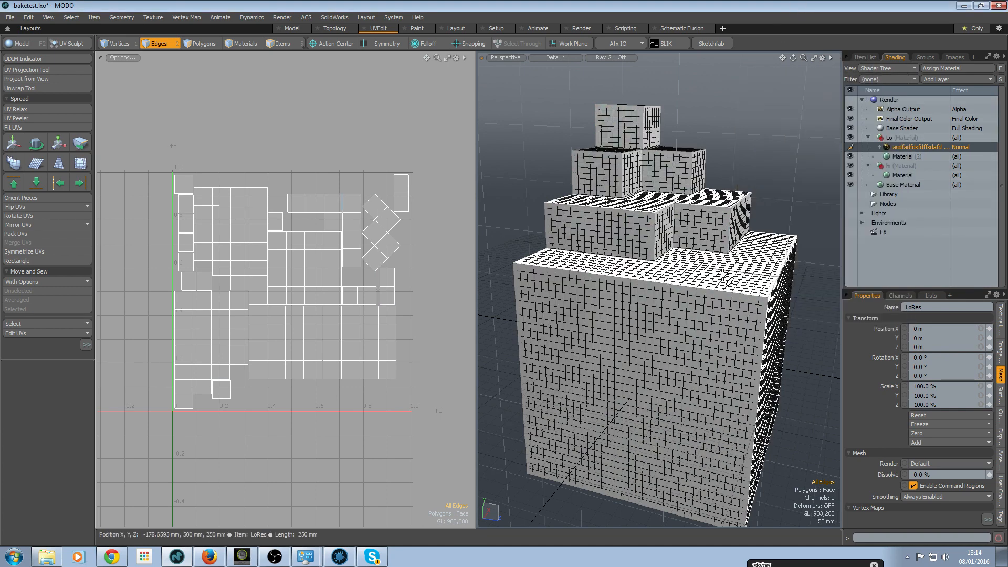
{"action": "left_click", "coordinate": [932, 295]}
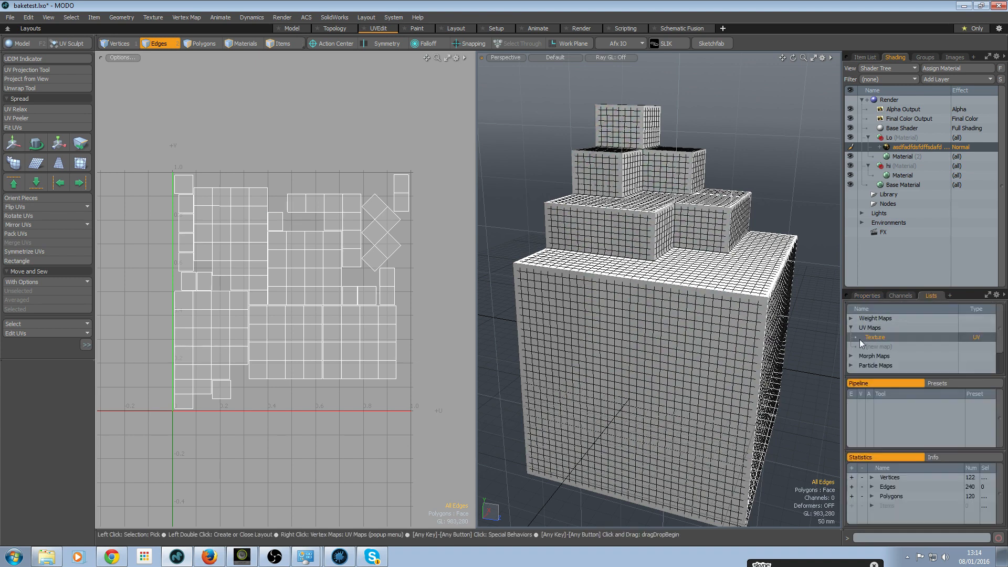
{"action": "left_click", "coordinate": [851, 356]}
{"action": "scroll", "coordinate": [867, 345], "scroll_direction": "down", "scroll_amount": 1}
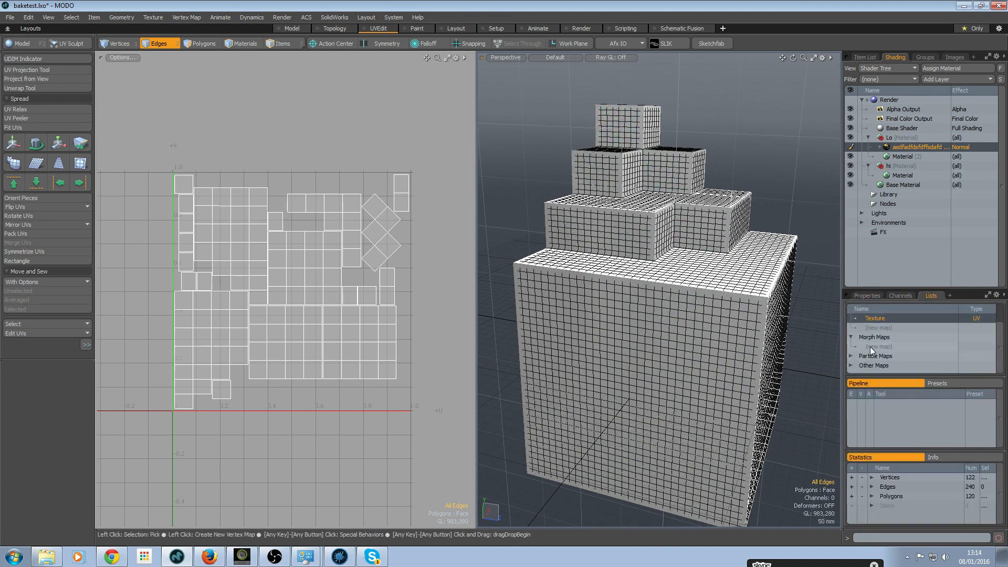
{"action": "left_click", "coordinate": [870, 346]}
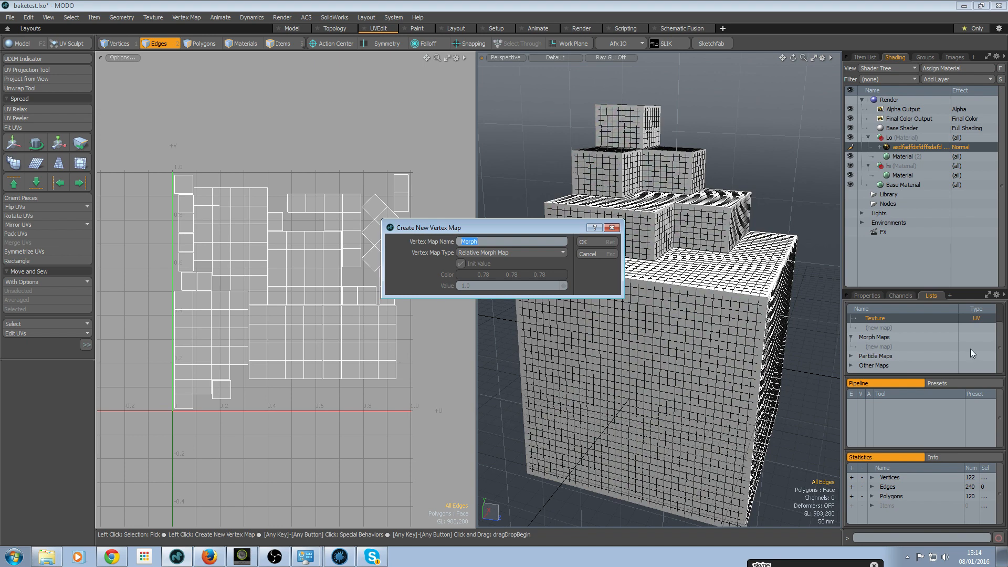
{"action": "left_click", "coordinate": [586, 242]}
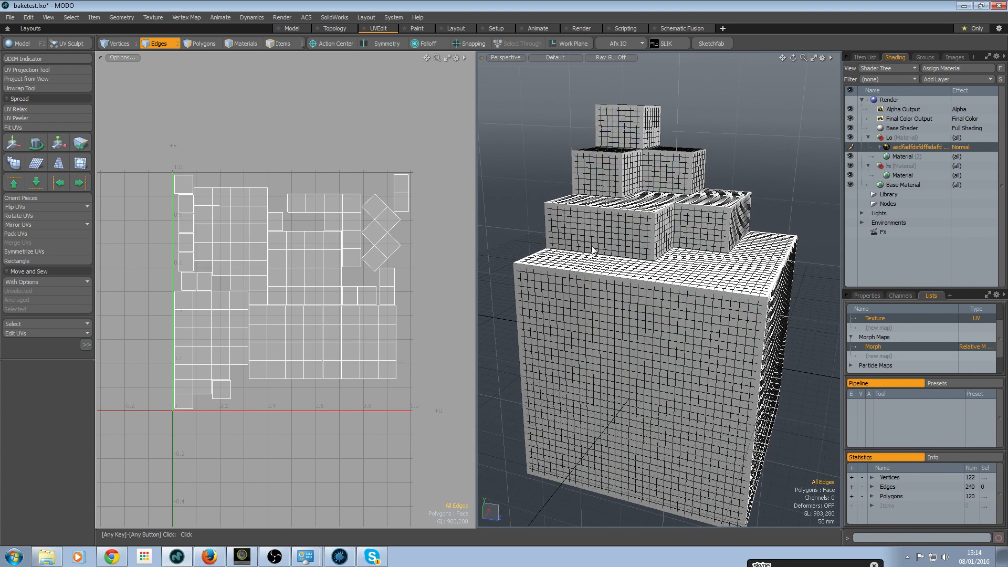
- With only the Morph map selected, push the LoRes mesh outward until it fully encloses the Hires mesh as a cage
{"action": "left_click", "coordinate": [892, 318], "text": "ctrl"}
{"action": "key", "text": "2"}
{"action": "key", "text": "F2"}
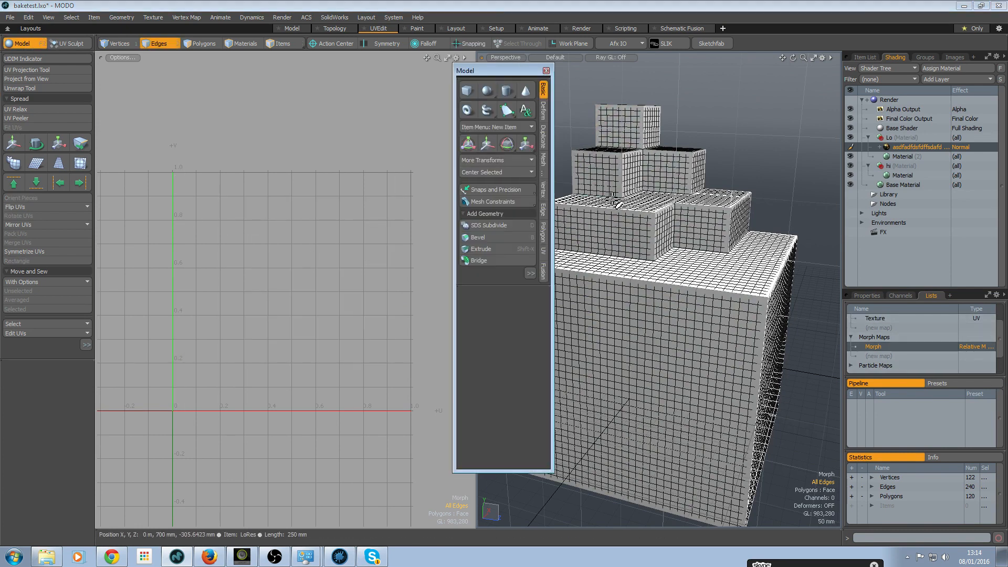
{"action": "left_click", "coordinate": [543, 111]}
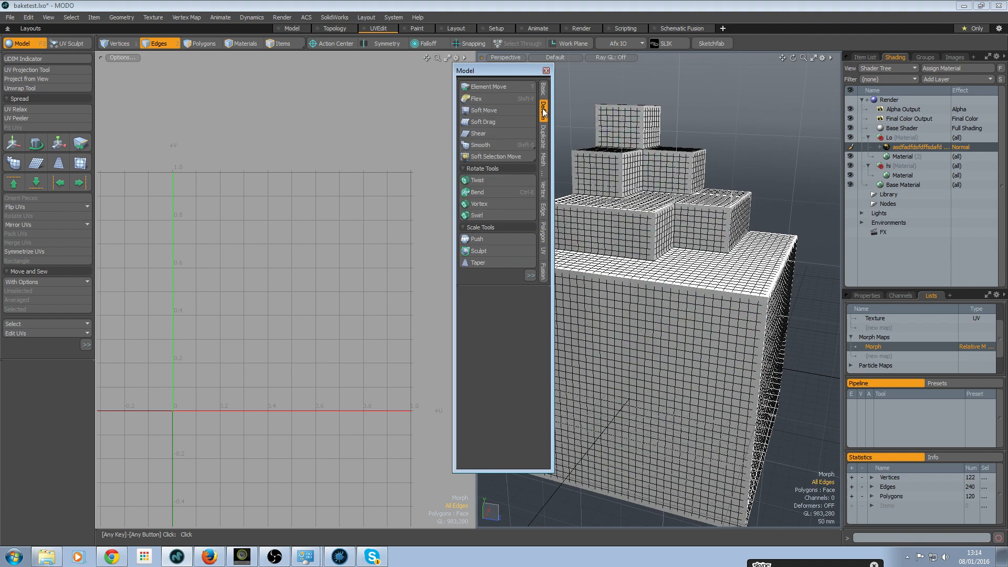
{"action": "left_click", "coordinate": [500, 237]}
{"action": "left_click_drag", "start_coordinate": [493, 71], "coordinate": [359, 85]}
{"action": "left_click_drag", "start_coordinate": [726, 342], "coordinate": [704, 380], "text": "alt"}
{"action": "left_click", "coordinate": [528, 257]}
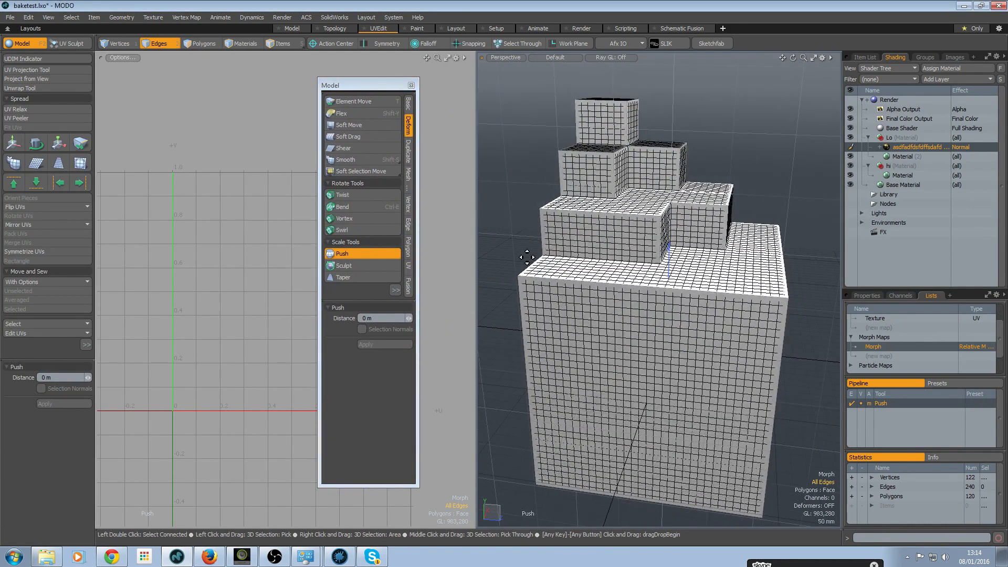
{"action": "mouse_move", "coordinate": [671, 248]}
{"action": "left_mouse_down"}
{"action": "mouse_move", "coordinate": [810, 277]}
{"action": "mouse_move", "coordinate": [590, 277]}
{"action": "mouse_move", "coordinate": [691, 341]}
{"action": "mouse_move", "coordinate": [734, 408]}
{"action": "mouse_move", "coordinate": [765, 338]}
{"action": "mouse_move", "coordinate": [688, 330]}
{"action": "mouse_move", "coordinate": [667, 350]}
{"action": "left_mouse_up"}
{"action": "key", "text": "space"}
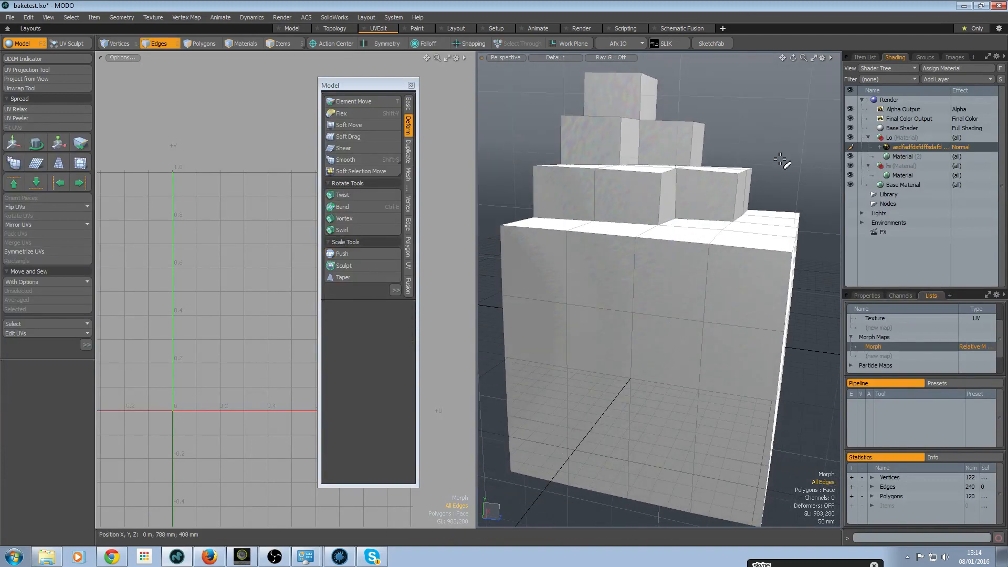
- Toggle the Morph map repeatedly to compare the pushed cage with the original LoRes shape, ending with the morph deselected
{"action": "left_click", "coordinate": [880, 347], "text": "ctrl"}
{"action": "left_click", "coordinate": [880, 346], "text": "ctrl"}
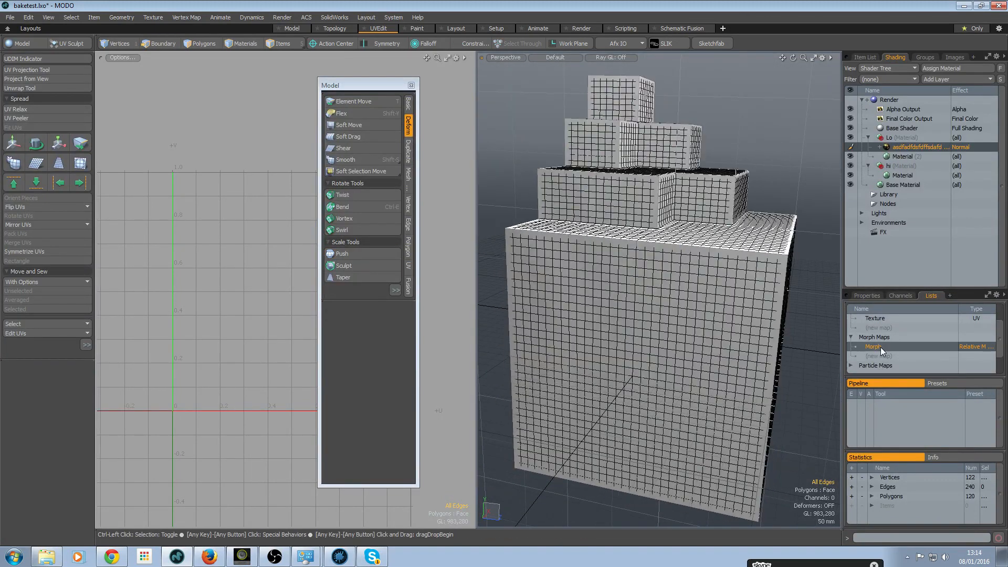
{"action": "left_click", "coordinate": [880, 347], "text": "ctrl"}
{"action": "left_click", "coordinate": [880, 348], "text": "ctrl"}
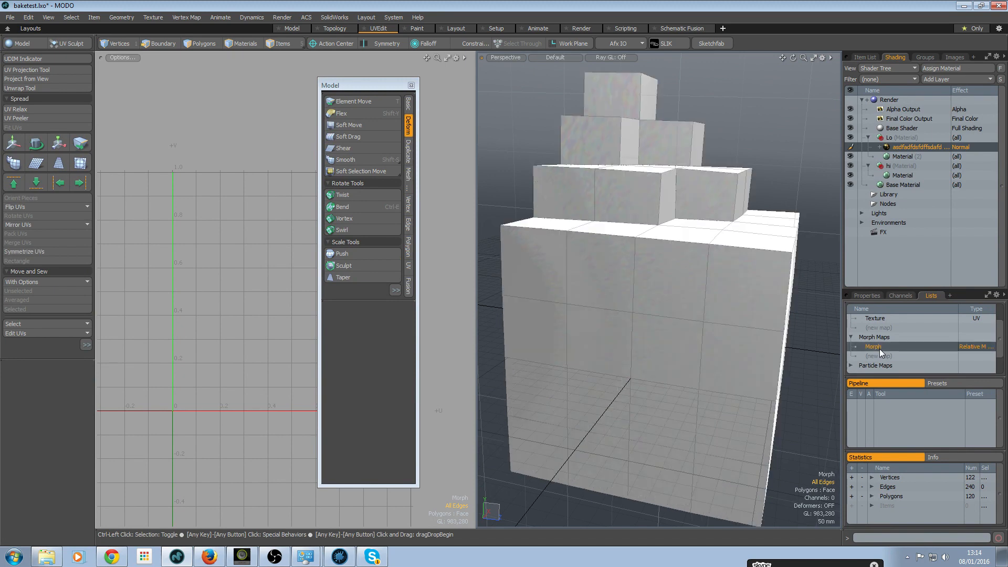
{"action": "left_click", "coordinate": [880, 348], "text": "ctrl"}
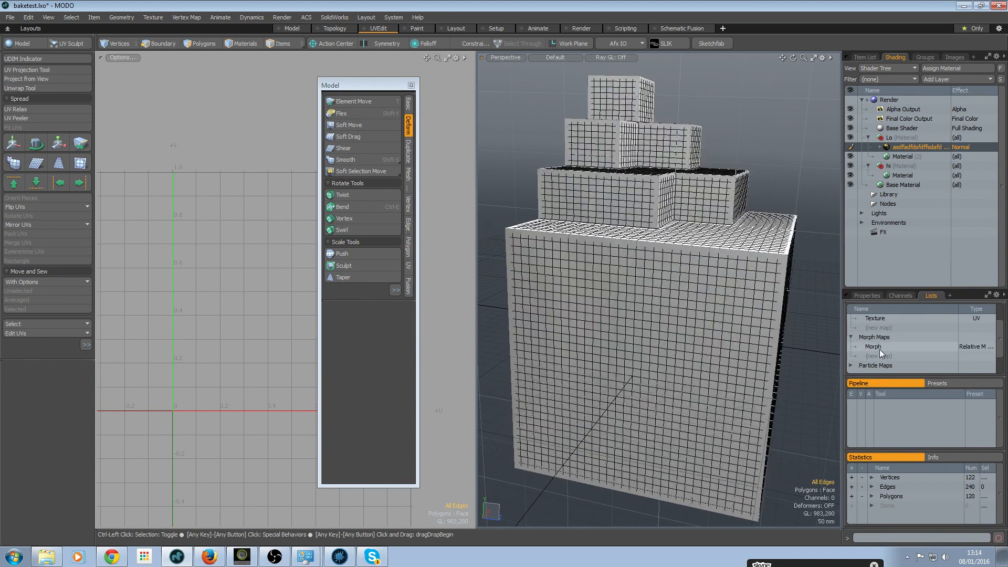
{"action": "left_click", "coordinate": [880, 349], "text": "ctrl"}
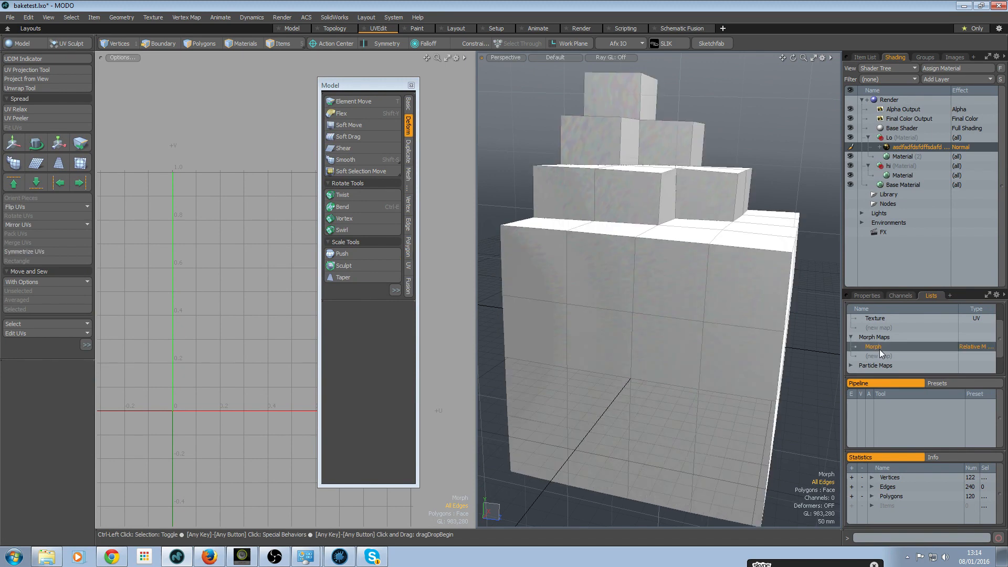
{"action": "left_click", "coordinate": [880, 349], "text": "ctrl"}
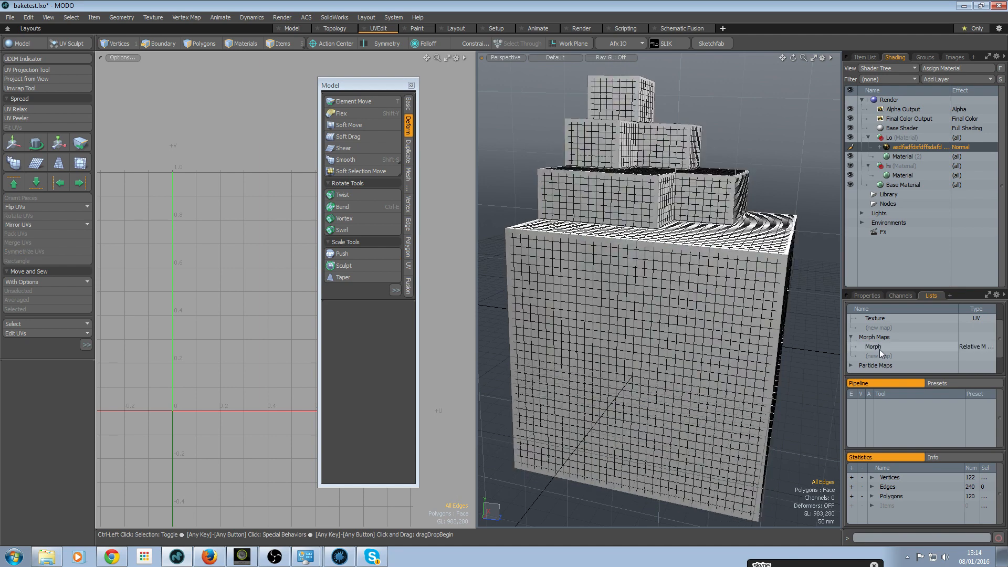
{"action": "scroll", "coordinate": [880, 333], "scroll_direction": "up", "scroll_amount": 1}
{"action": "scroll", "coordinate": [880, 340], "scroll_direction": "down", "scroll_amount": 2}
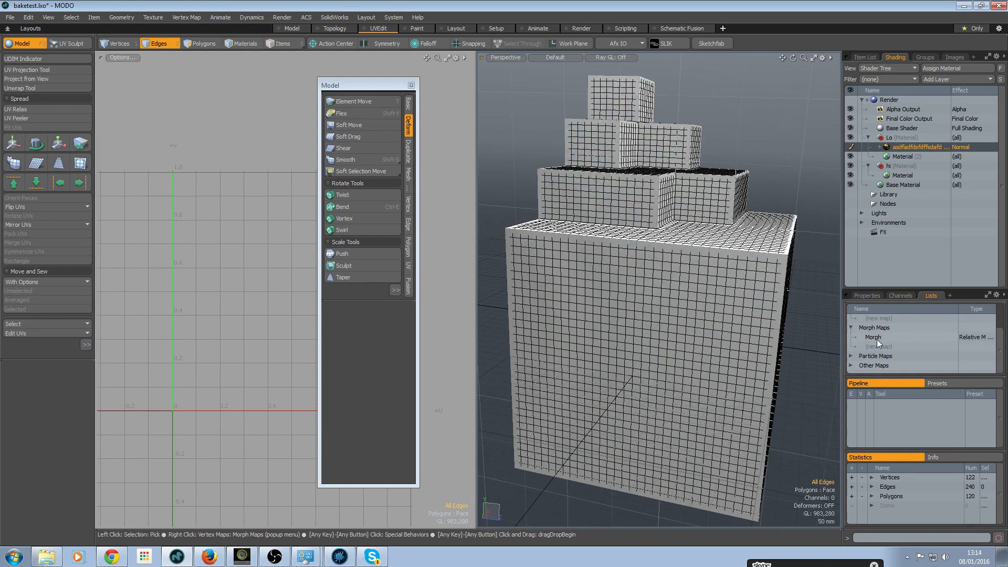
{"action": "left_click", "coordinate": [877, 339], "text": "ctrl"}
{"action": "left_click", "coordinate": [876, 339], "text": "ctrl"}
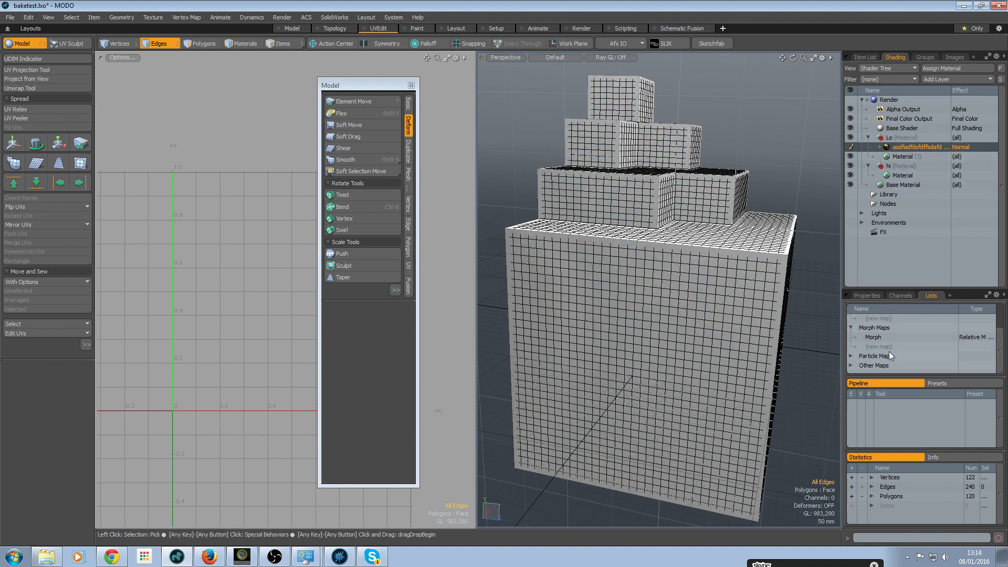
- Select the LoRes mesh's Texture UV map and return to the Lo material's Normal image map in the shader tree
{"action": "left_click", "coordinate": [871, 58]}
{"action": "left_click", "coordinate": [891, 58]}
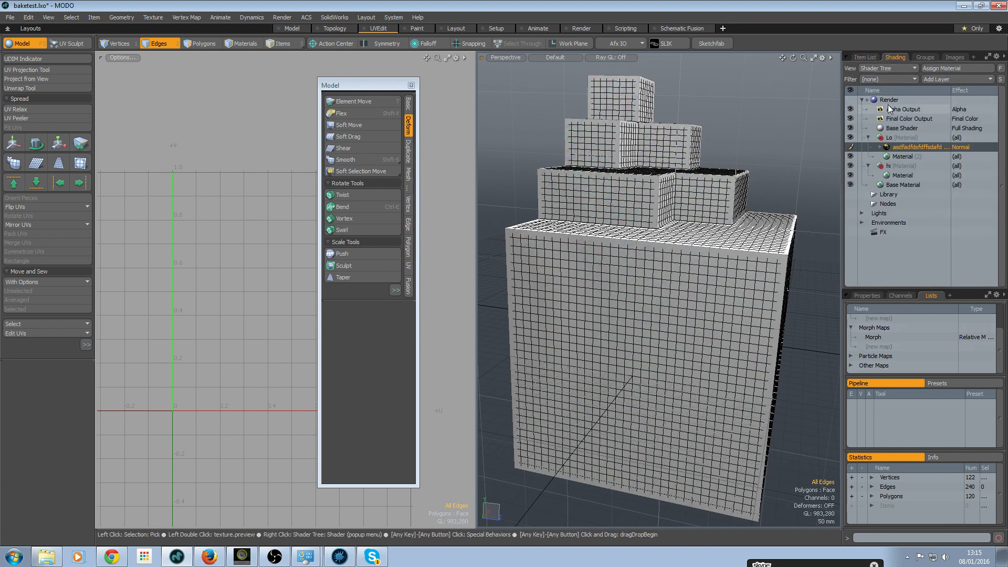
{"action": "left_click", "coordinate": [859, 57]}
{"action": "scroll", "coordinate": [895, 352], "scroll_direction": "up", "scroll_amount": 1}
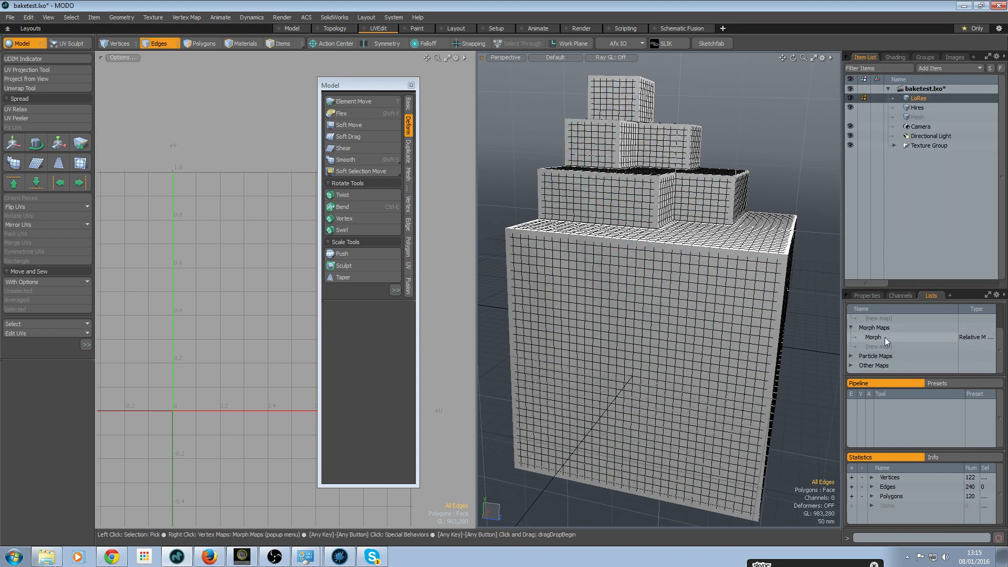
{"action": "left_click", "coordinate": [881, 335]}
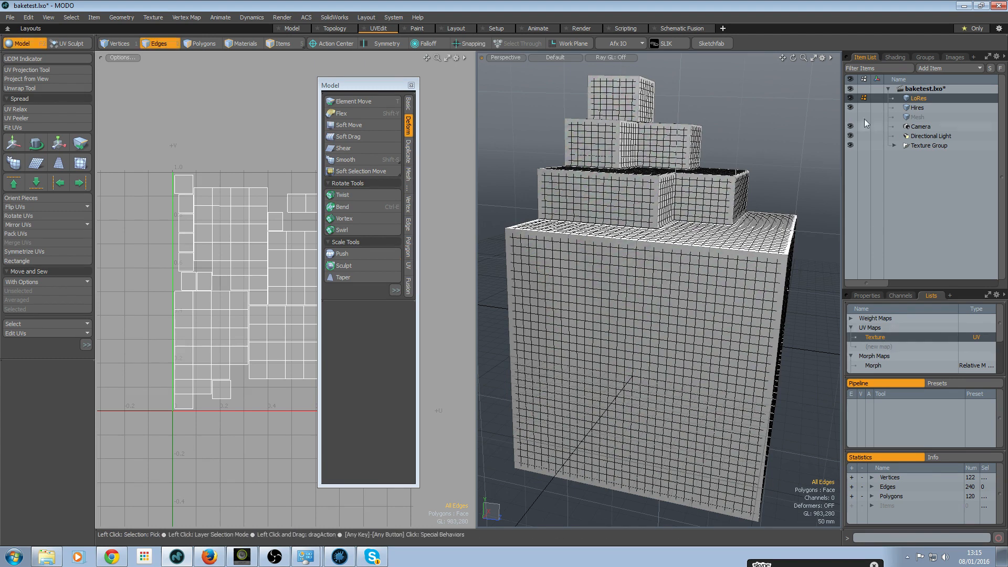
{"action": "left_click", "coordinate": [894, 56]}
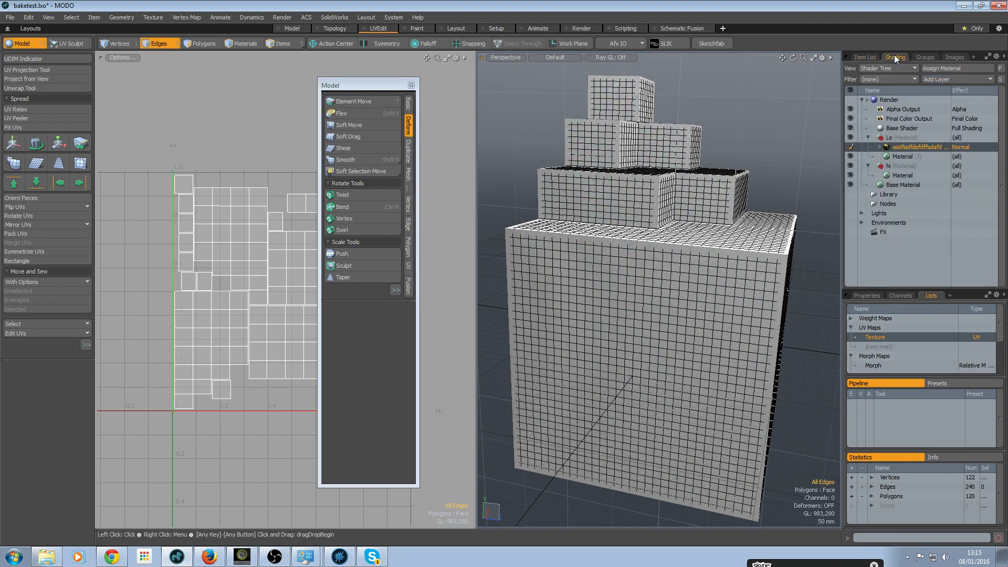
- Bake from object to texture on the Normal image map, using Morph as the cage and a distance of 0 m
{"action": "right_click", "coordinate": [899, 146]}
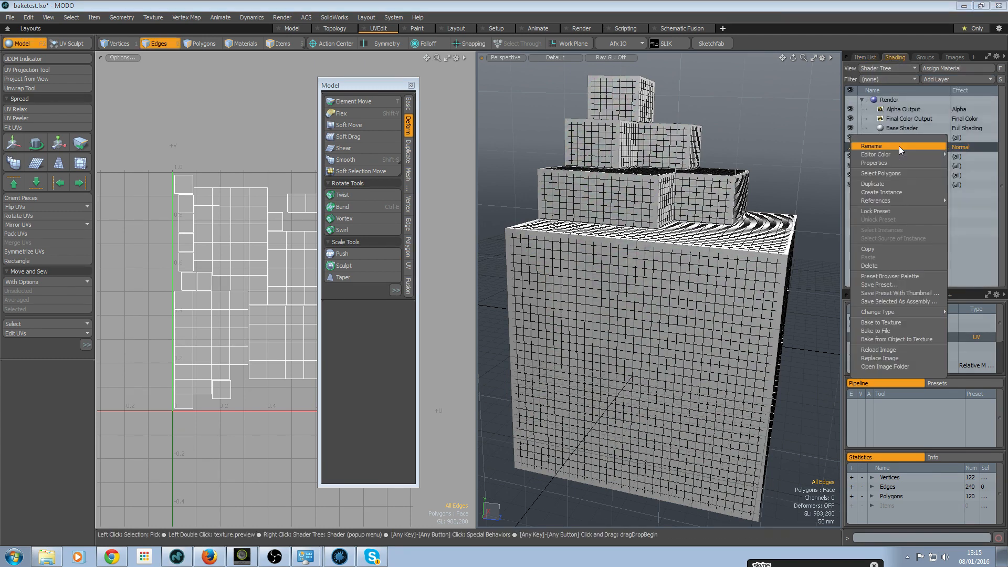
{"action": "left_click", "coordinate": [900, 340]}
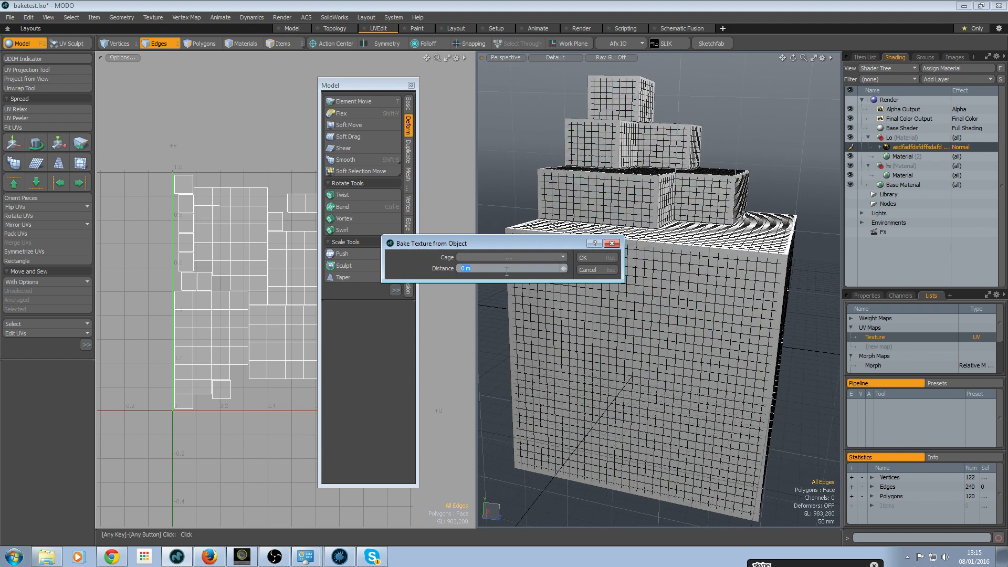
{"action": "left_click", "coordinate": [509, 257]}
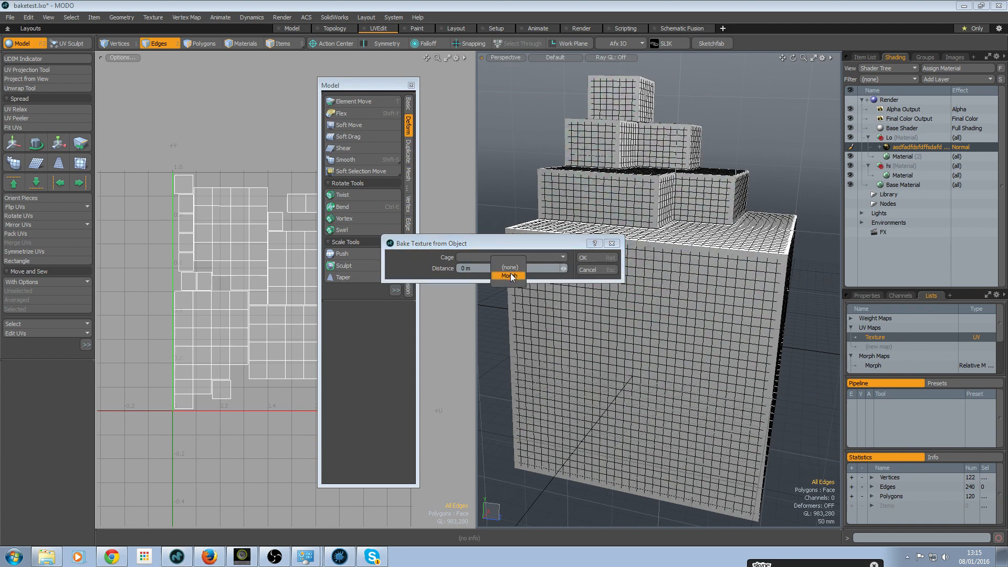
{"action": "left_click", "coordinate": [509, 276]}
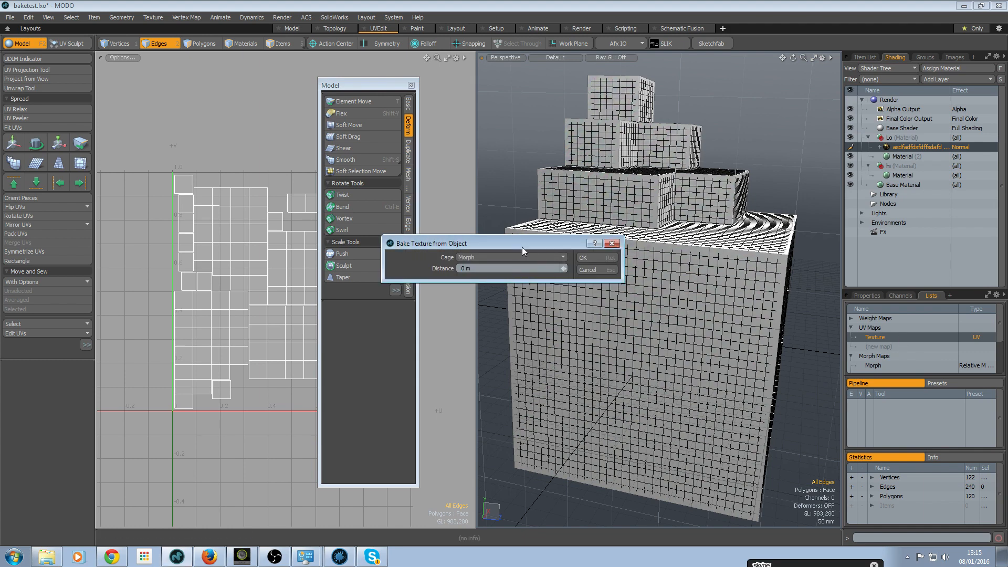
{"action": "left_click_drag", "start_coordinate": [522, 245], "coordinate": [380, 200]}
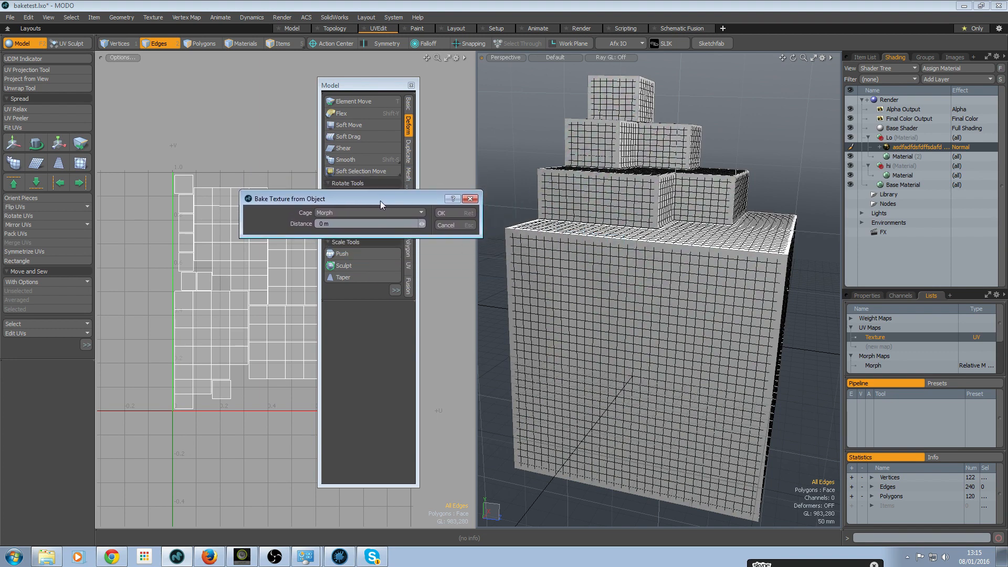
{"action": "left_click", "coordinate": [442, 213]}
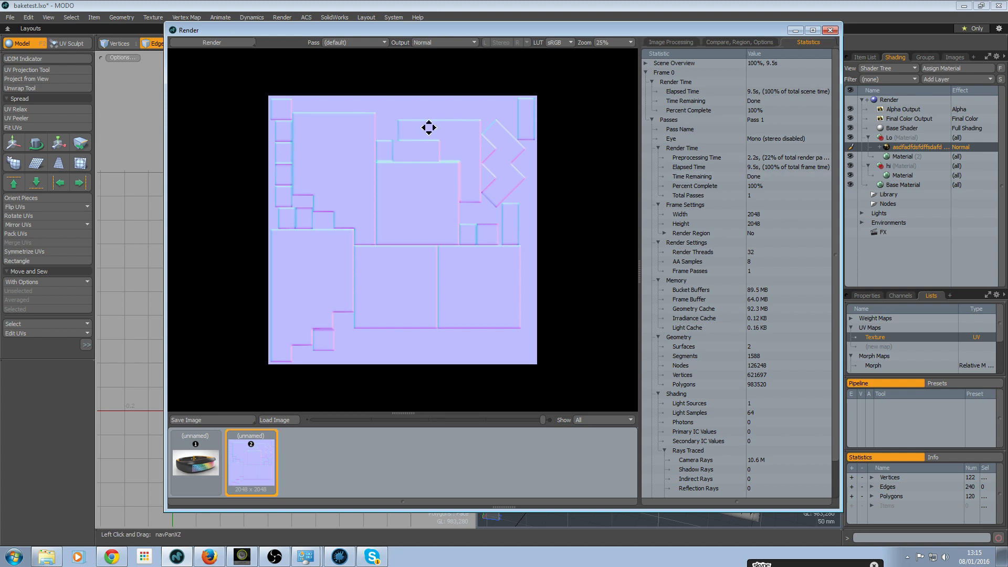
- Move the render window aside and hide the Hires mesh to inspect the baked normal map on LoRes from another angle
{"action": "left_click_drag", "start_coordinate": [680, 31], "coordinate": [346, 48]}
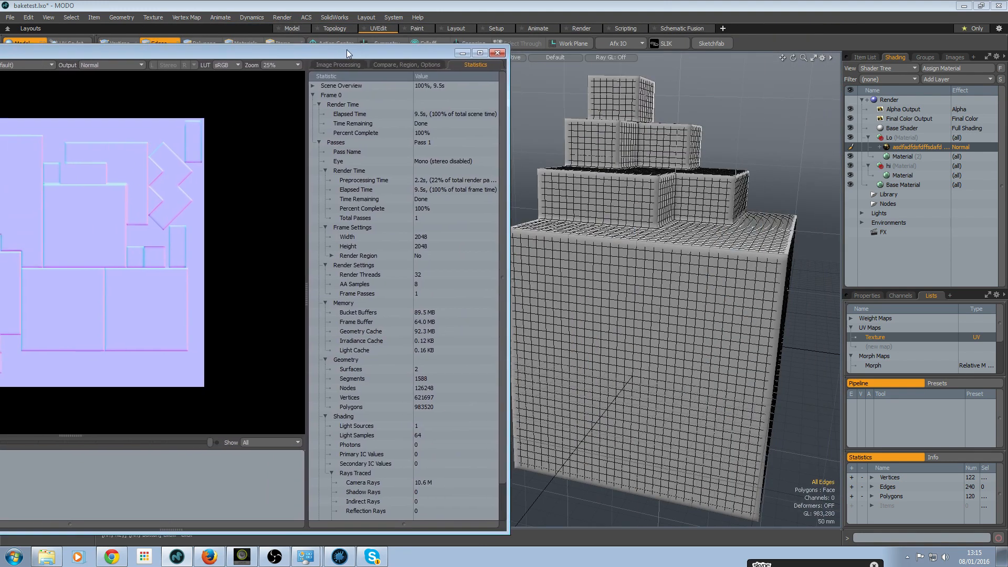
{"action": "left_click", "coordinate": [867, 57]}
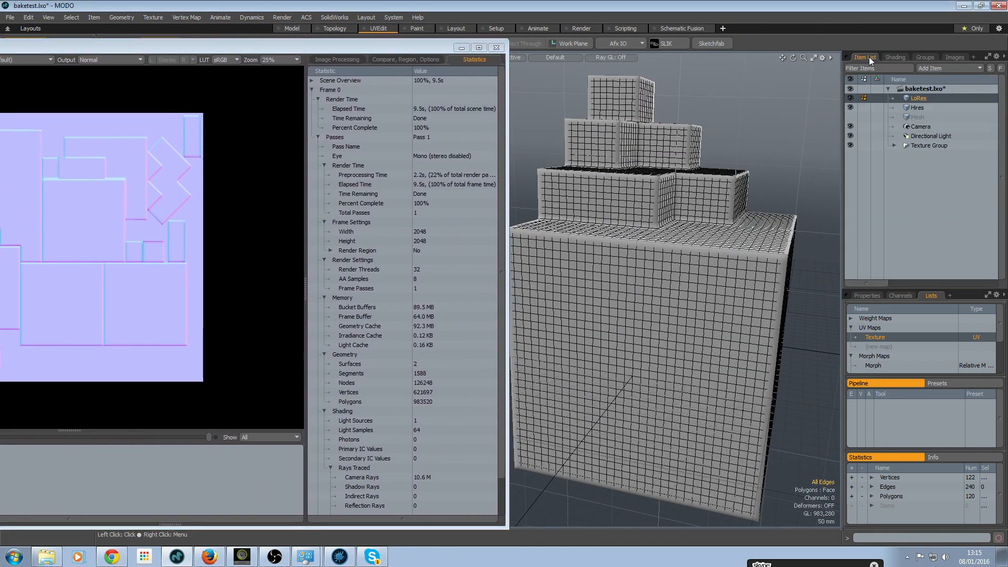
{"action": "left_click", "coordinate": [850, 108]}
{"action": "left_click_drag", "start_coordinate": [602, 207], "coordinate": [893, 317], "text": "alt"}
{"action": "left_click_drag", "start_coordinate": [567, 375], "coordinate": [624, 378], "text": "alt"}
{"action": "left_click_drag", "start_coordinate": [625, 378], "coordinate": [603, 276], "text": "alt+shift"}
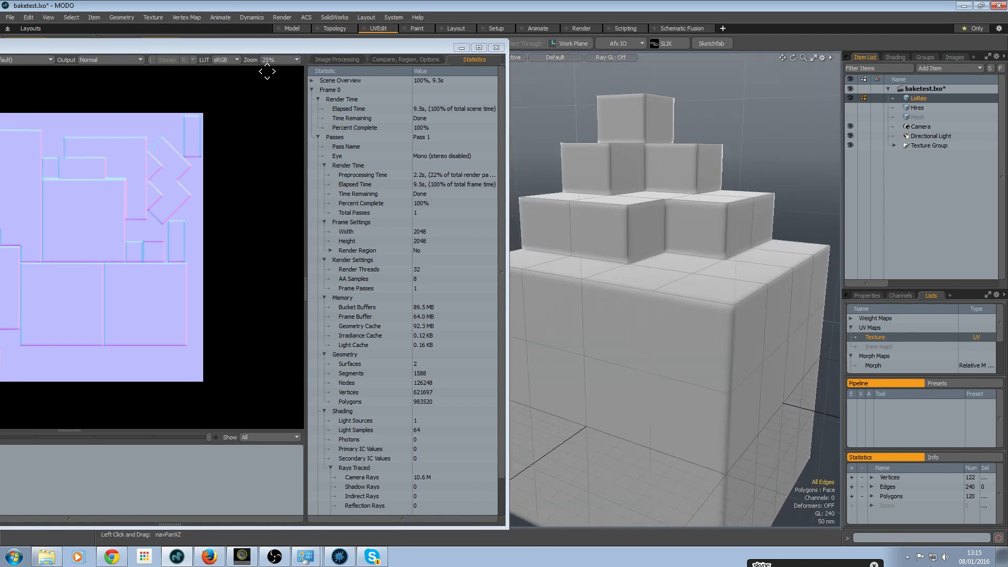
- Increase the Bake UV Border Size in the Final Rendering preferences and close the preferences window
{"action": "left_click_drag", "start_coordinate": [266, 48], "coordinate": [417, 50]}
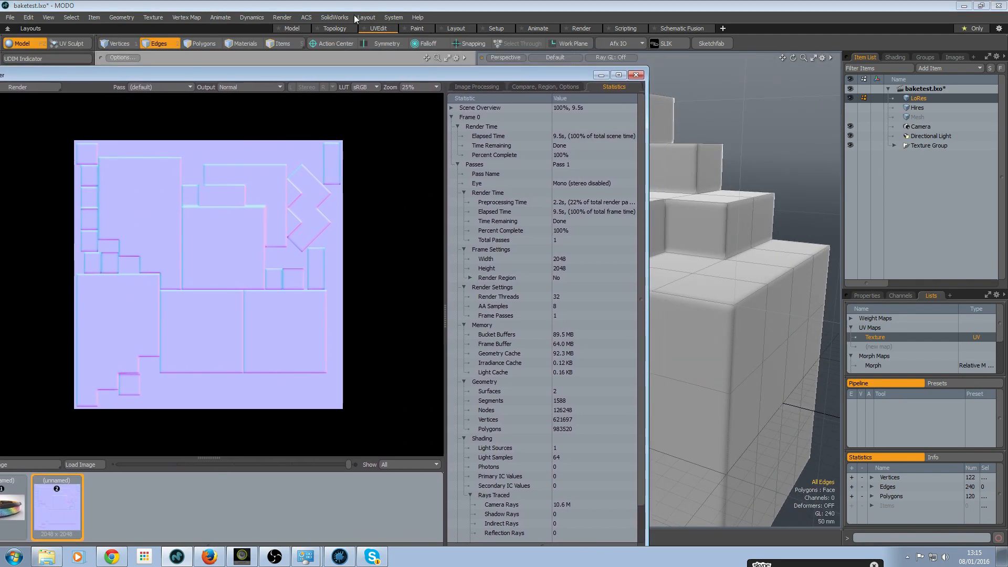
{"action": "left_click", "coordinate": [387, 17]}
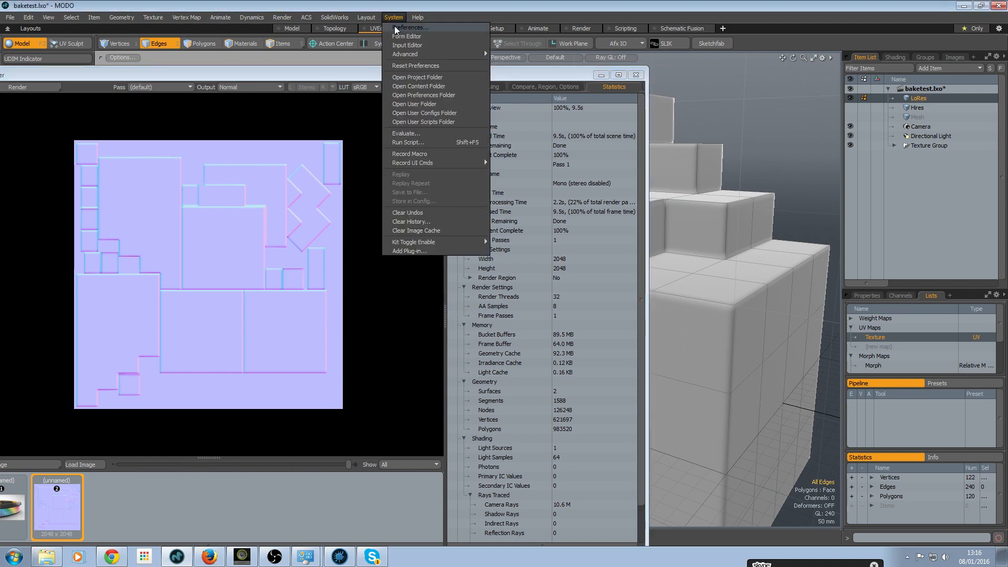
{"action": "left_click", "coordinate": [395, 26]}
{"action": "left_click_drag", "start_coordinate": [431, 241], "coordinate": [446, 340]}
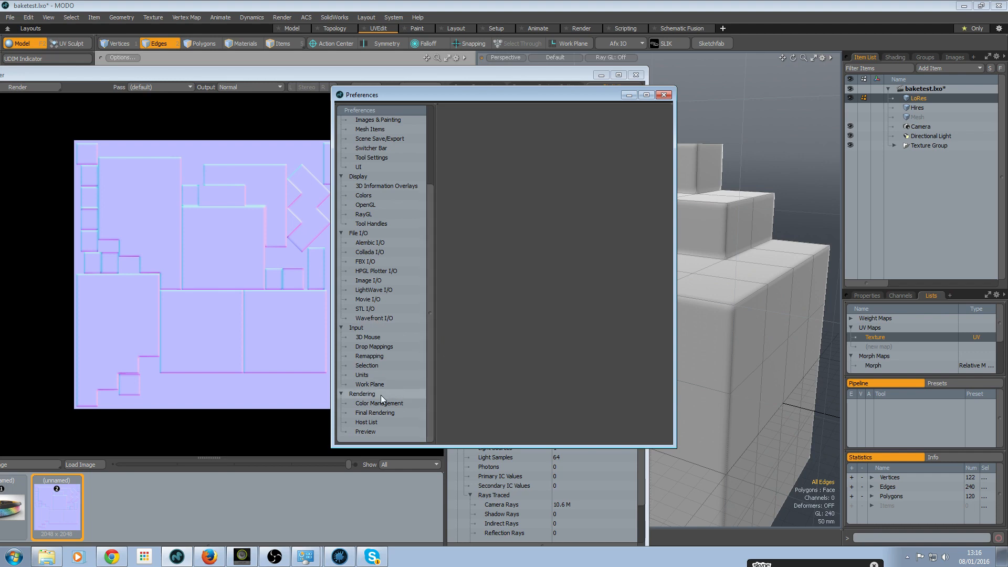
{"action": "left_click", "coordinate": [385, 413]}
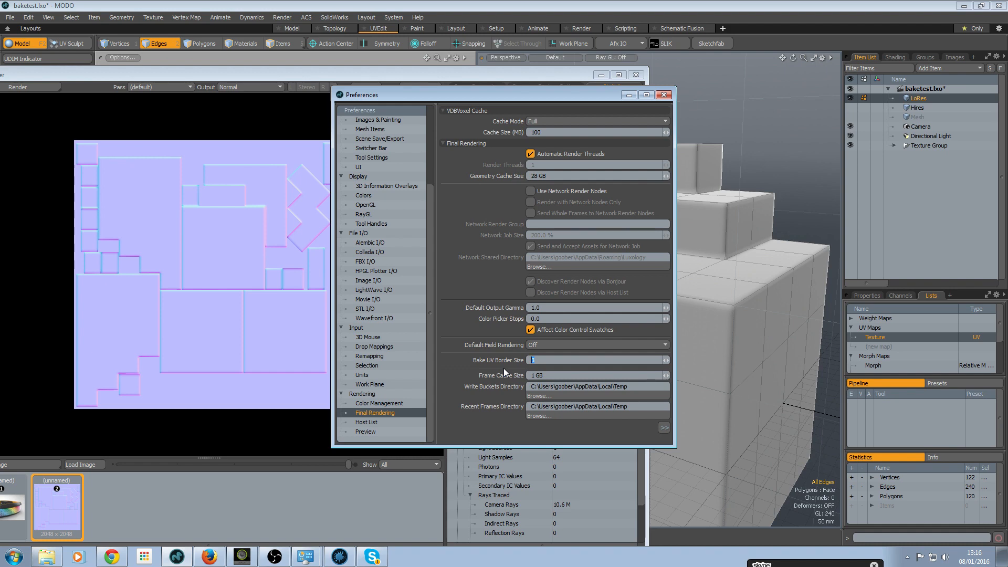
{"action": "key", "text": "Return"}
{"action": "left_click", "coordinate": [664, 94]}
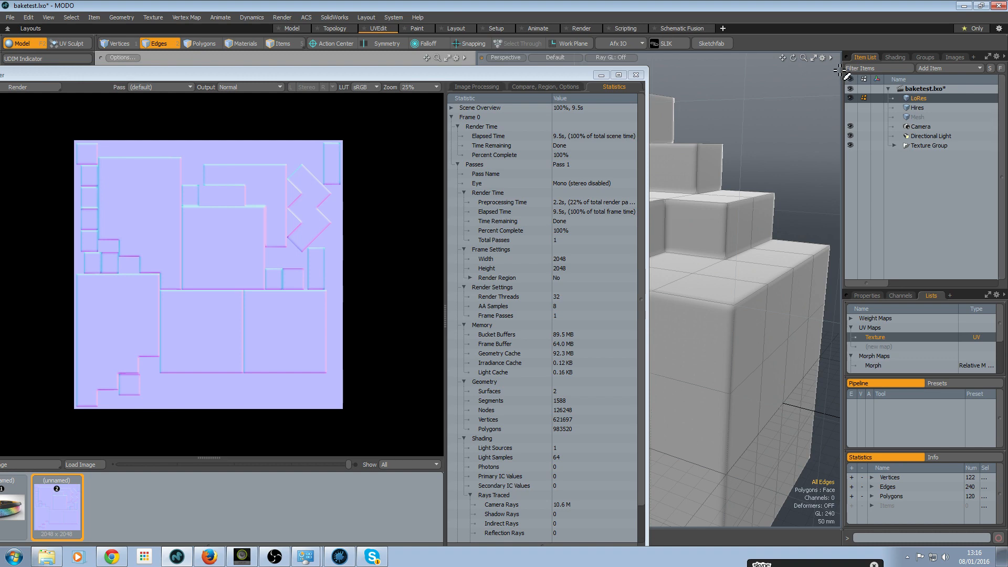
- Try to bake from object to texture on the Normal image map with Morph as the cage while Hires is hidden
{"action": "left_click", "coordinate": [892, 57]}
{"action": "right_click", "coordinate": [911, 147]}
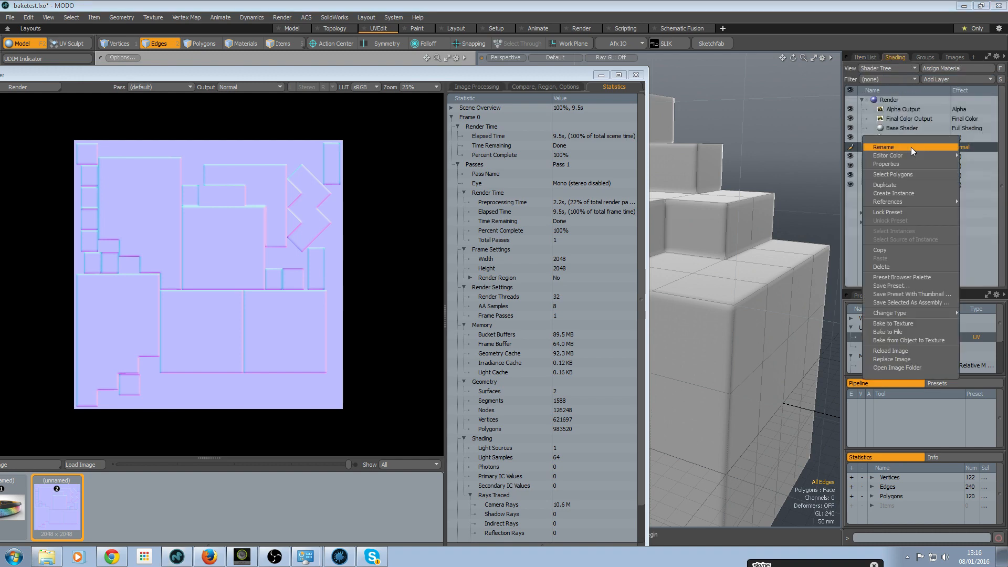
{"action": "left_click", "coordinate": [925, 342]}
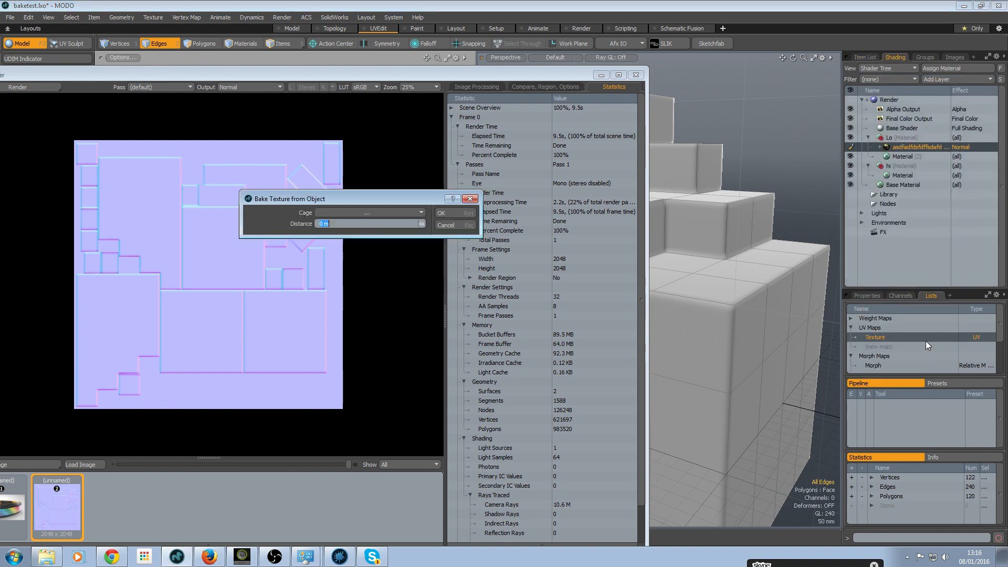
{"action": "left_click", "coordinate": [389, 211]}
{"action": "left_click", "coordinate": [388, 231]}
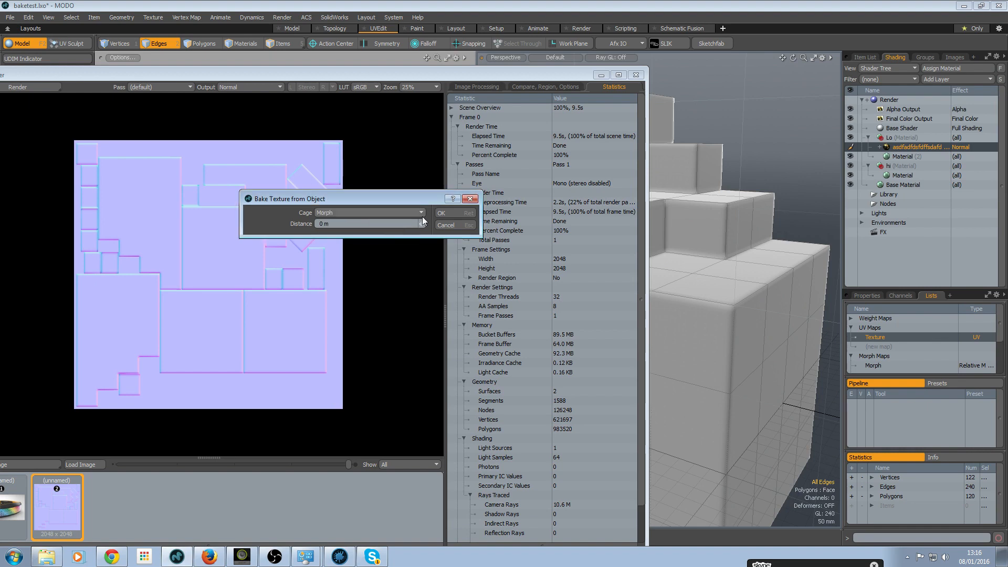
{"action": "left_click", "coordinate": [440, 213]}
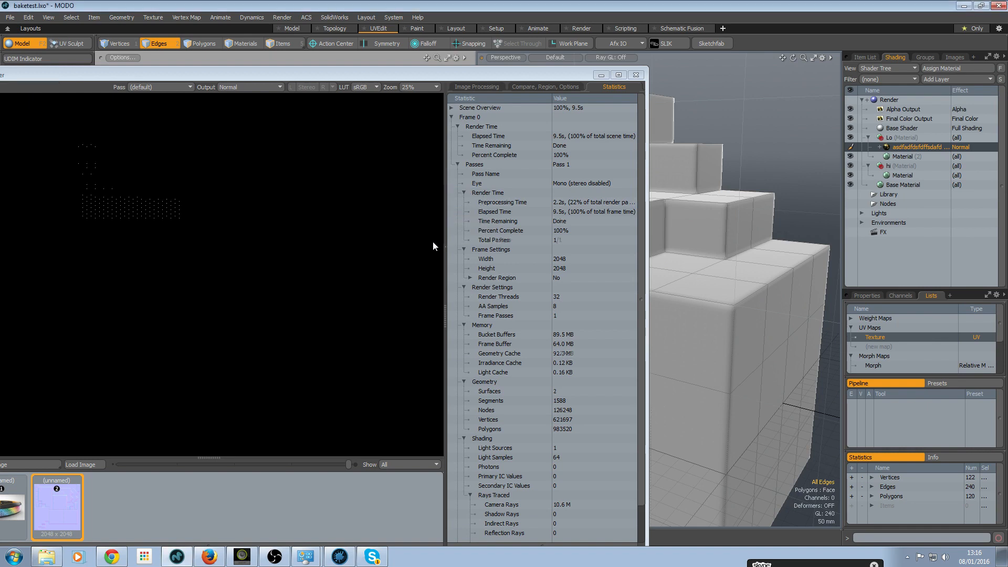
{"action": "left_click_drag", "start_coordinate": [350, 77], "coordinate": [442, 52]}
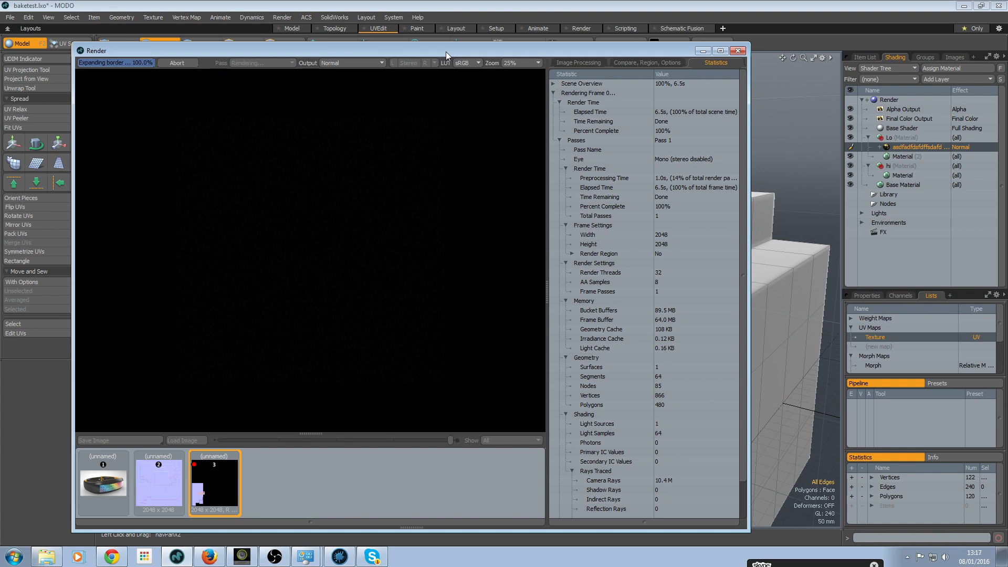
{"action": "left_click_drag", "start_coordinate": [446, 51], "coordinate": [343, 57]}
- Show the Hires mesh and bake from object to texture on the Normal image map again, using Morph as the cage
{"action": "left_click", "coordinate": [865, 55]}
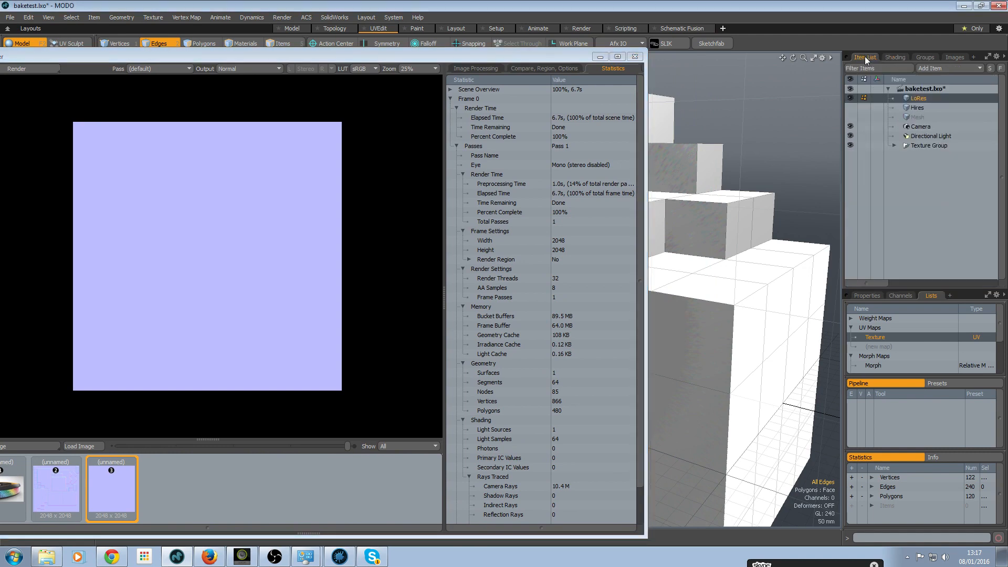
{"action": "left_click", "coordinate": [850, 107]}
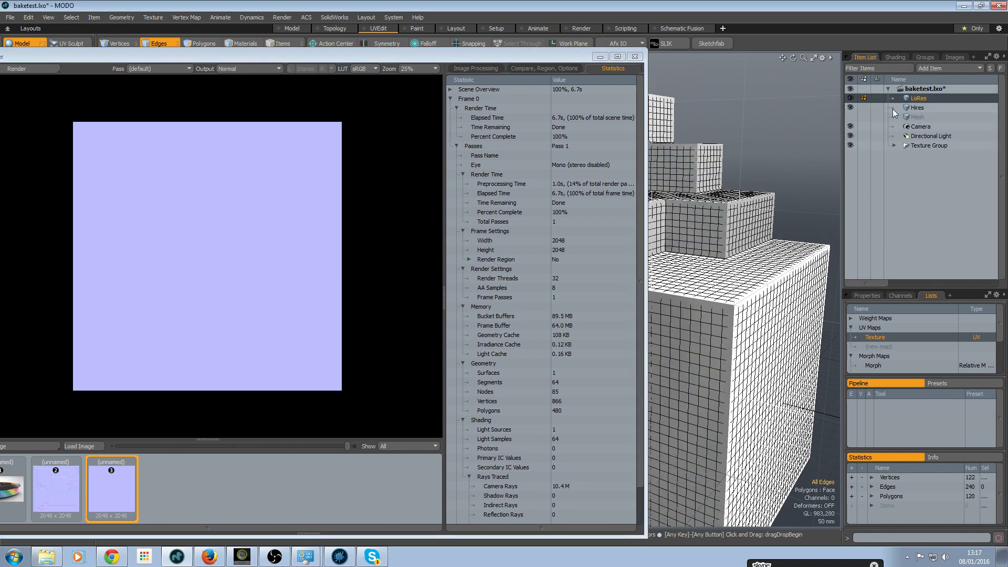
{"action": "left_click", "coordinate": [893, 57]}
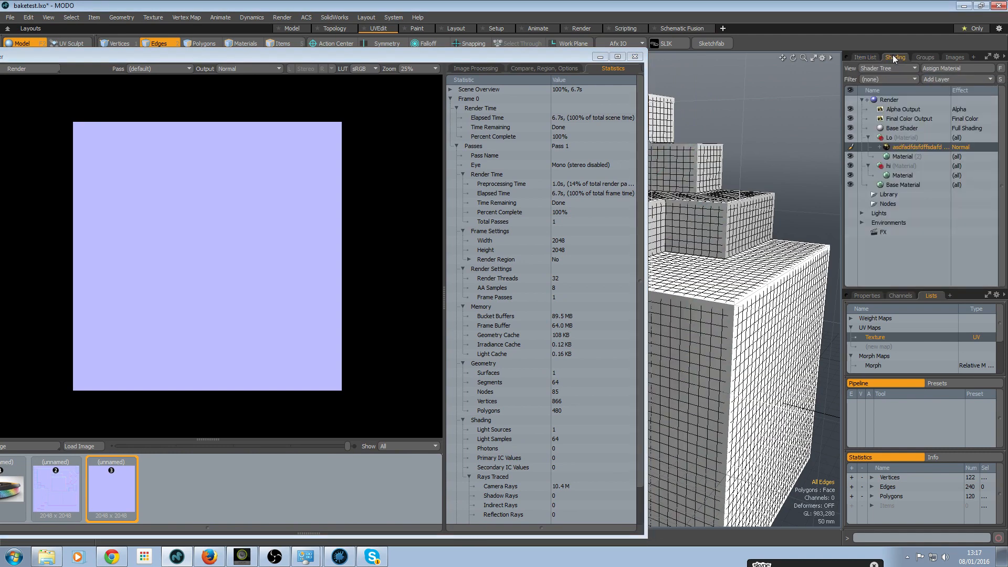
{"action": "right_click", "coordinate": [902, 145]}
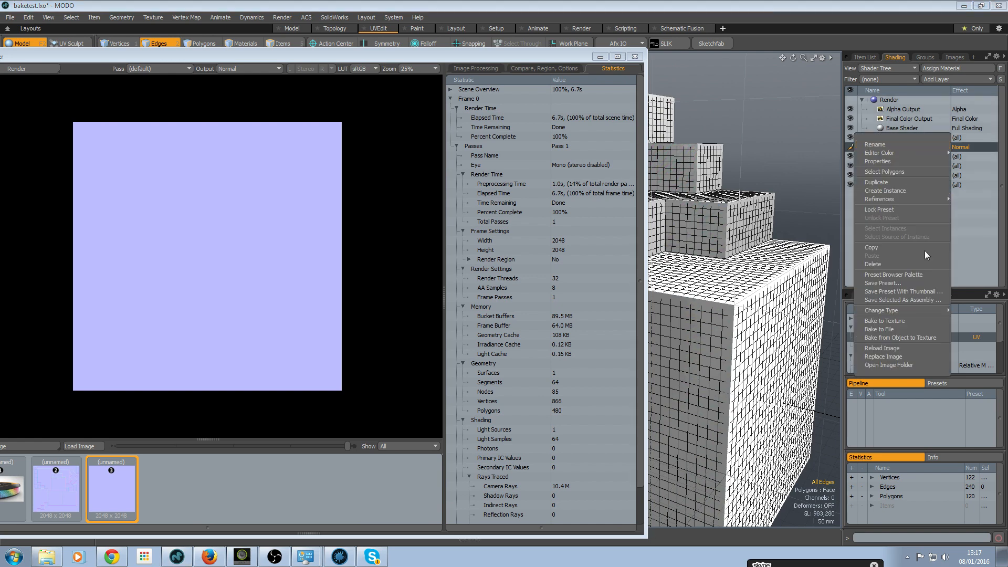
{"action": "left_click", "coordinate": [924, 338]}
{"action": "left_click", "coordinate": [405, 213]}
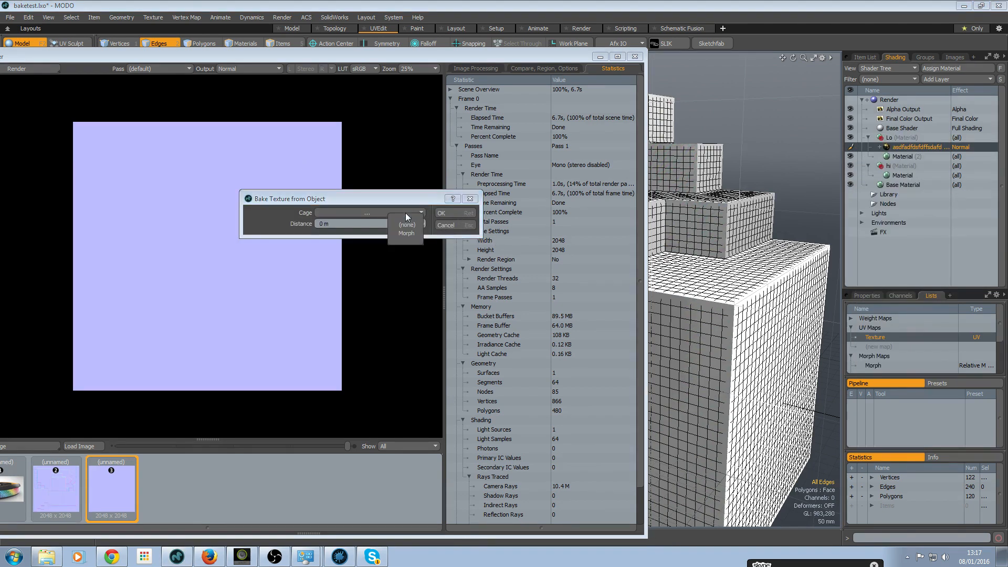
{"action": "left_click", "coordinate": [406, 233]}
{"action": "left_click", "coordinate": [446, 215]}
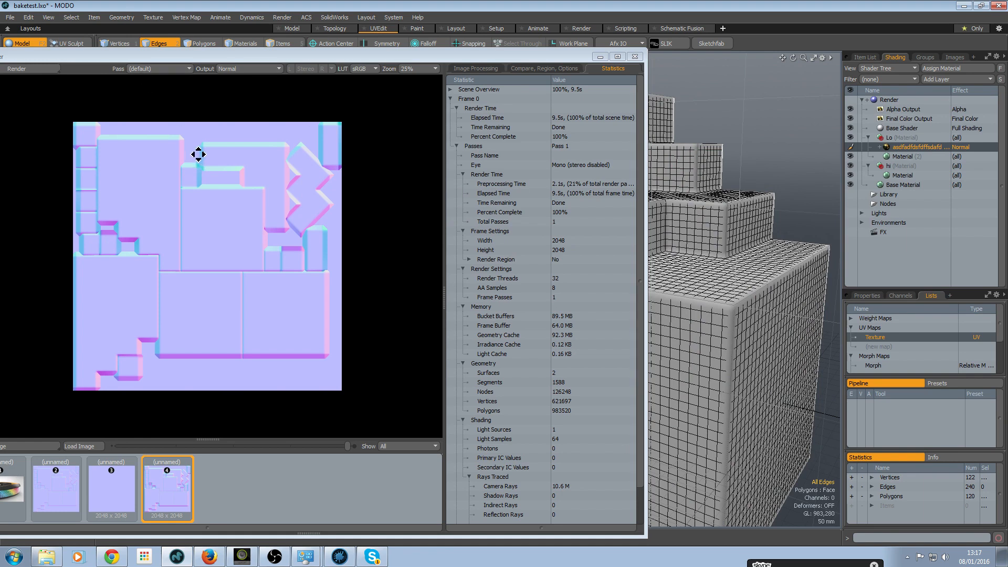
- Close the render window, hide the Hires mesh and check the rebaked normal map on LoRes
{"action": "left_click", "coordinate": [634, 57]}
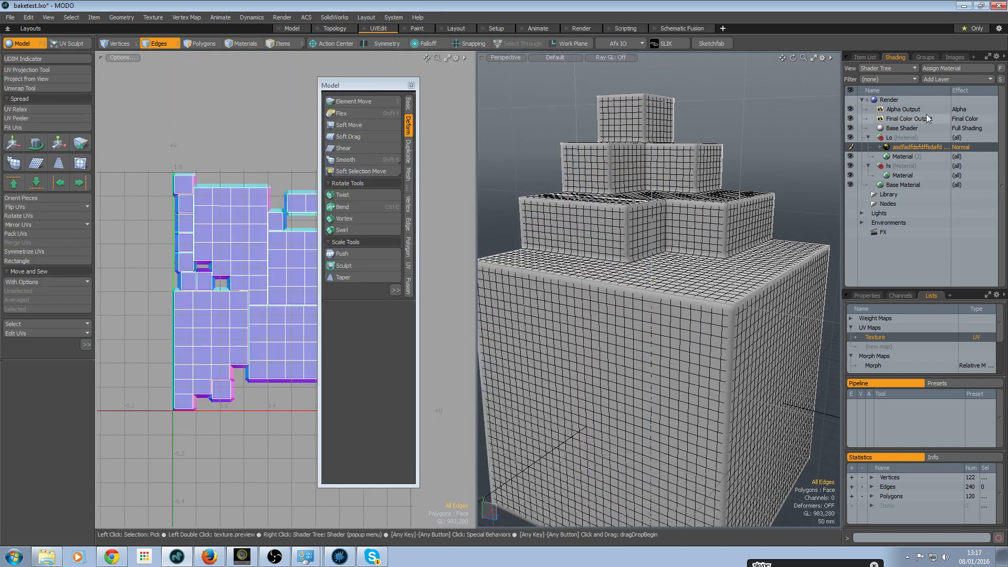
{"action": "left_click", "coordinate": [864, 57]}
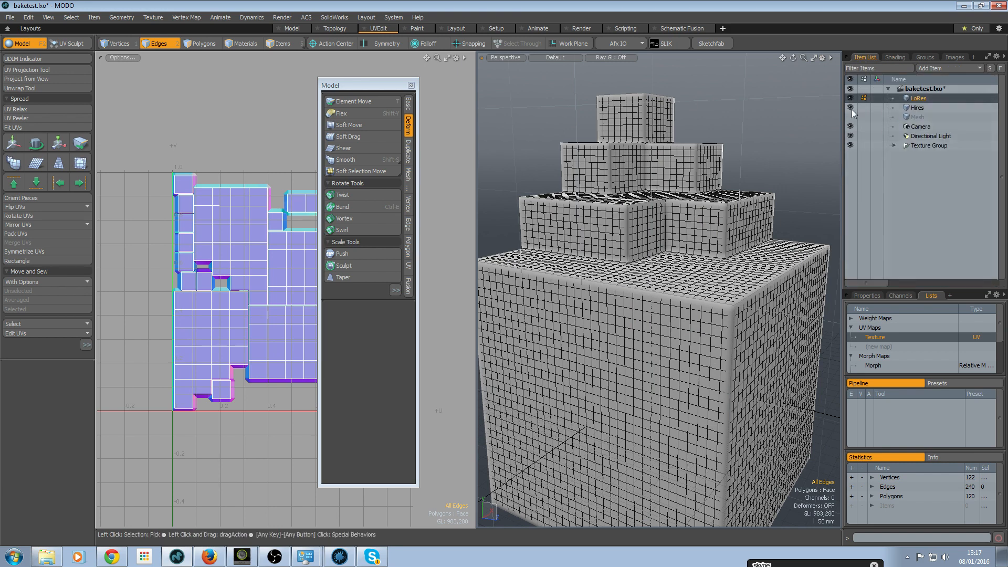
{"action": "left_click", "coordinate": [851, 108]}
{"action": "left_click_drag", "start_coordinate": [713, 312], "coordinate": [695, 337], "text": "alt"}
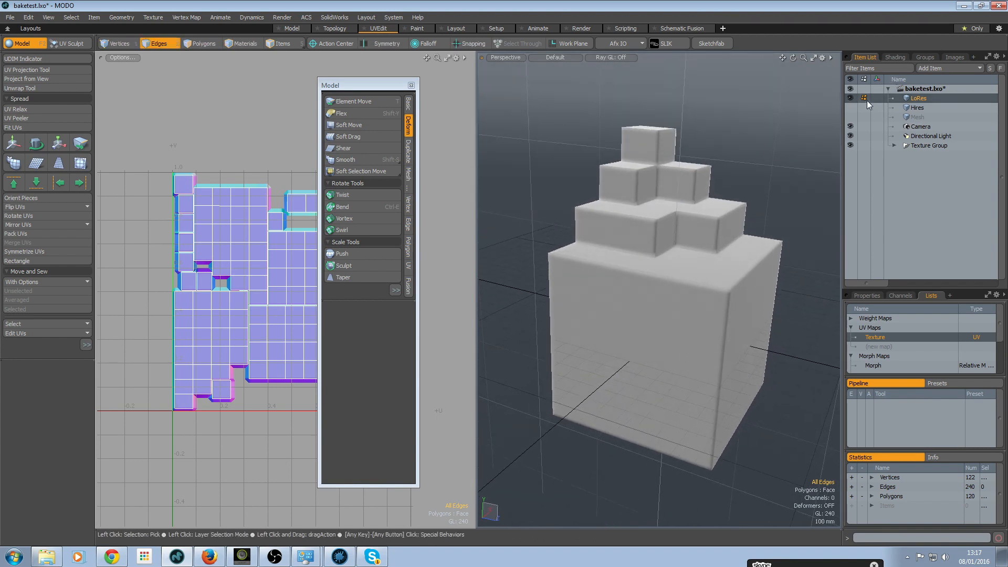
{"action": "left_click", "coordinate": [895, 57]}
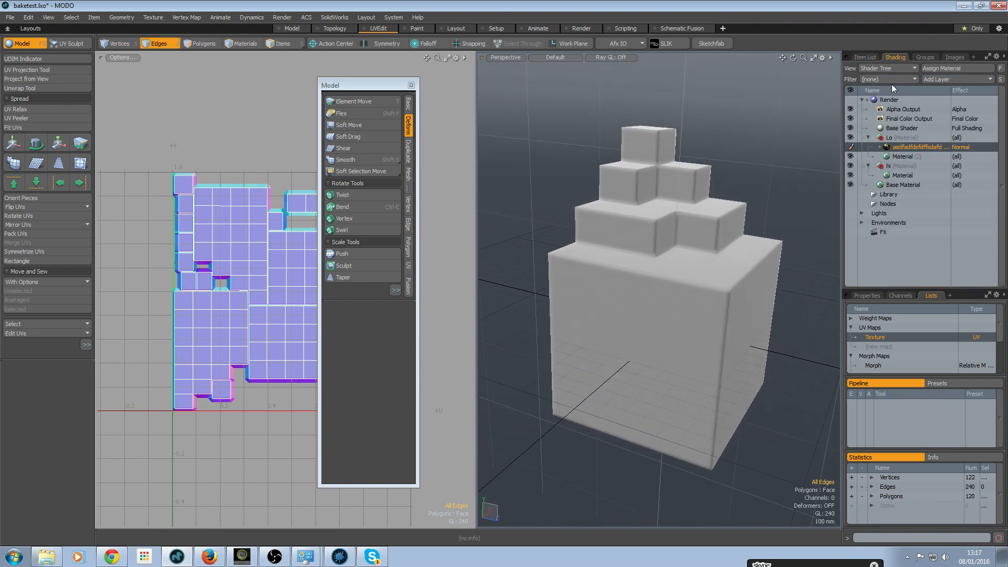
{"action": "left_click", "coordinate": [851, 148]}
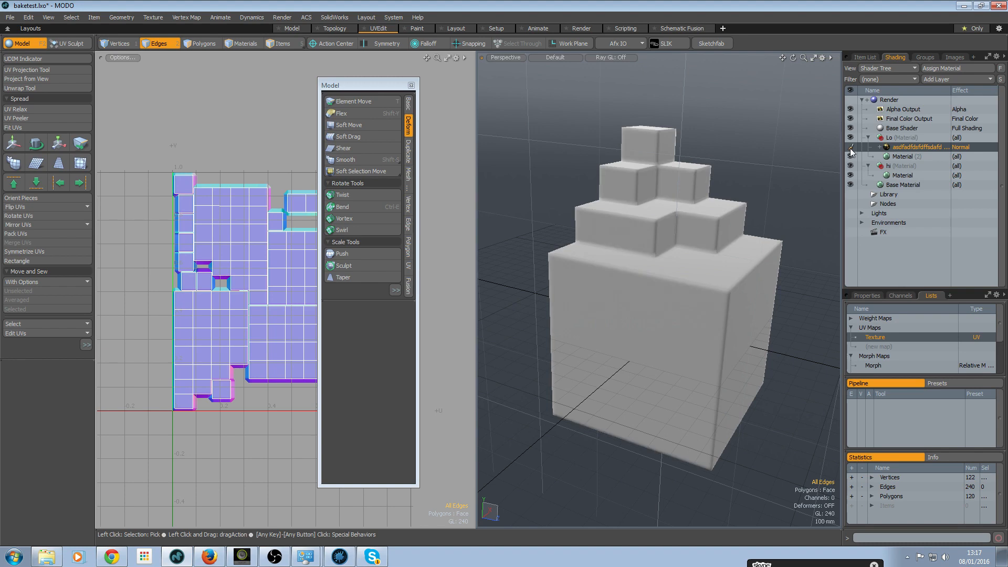
{"action": "left_click", "coordinate": [864, 57]}
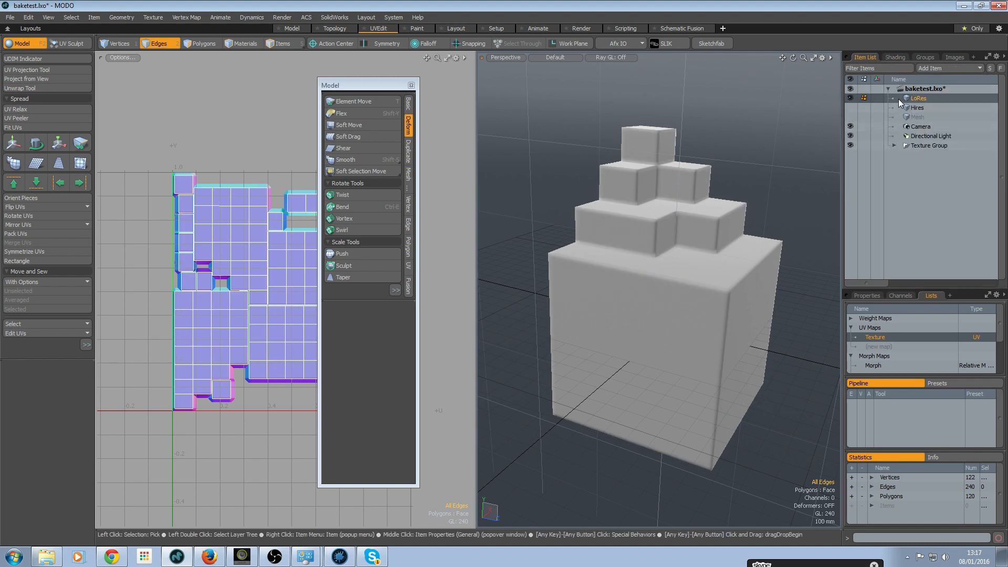
{"action": "left_click", "coordinate": [896, 58]}
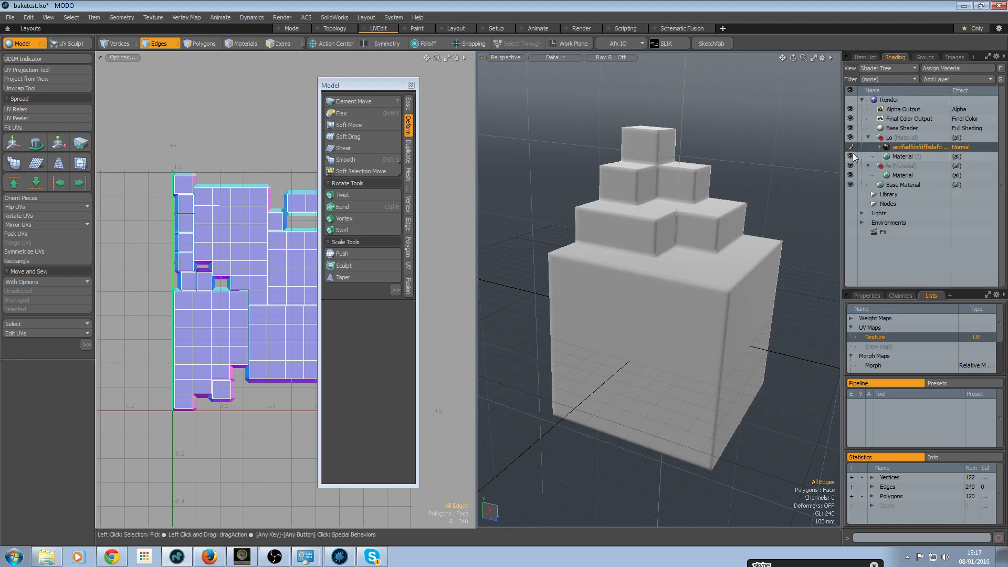
- Set the Rounded Edge Width of the Lo group's material to 2 mm
{"action": "left_click", "coordinate": [901, 157]}
{"action": "left_click_drag", "start_coordinate": [607, 221], "coordinate": [611, 267], "text": "alt"}
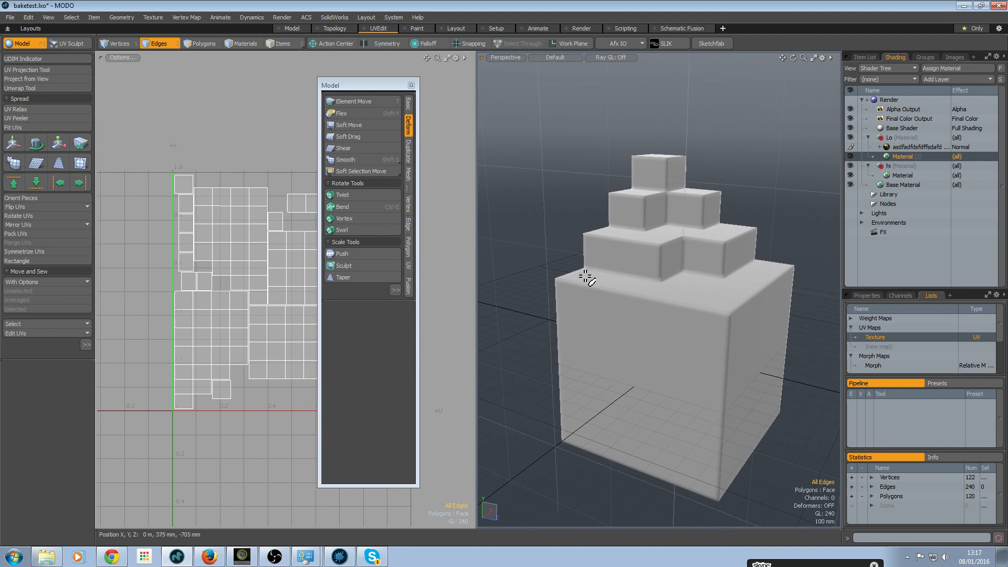
{"action": "left_click_drag", "start_coordinate": [688, 326], "coordinate": [630, 338], "text": "alt"}
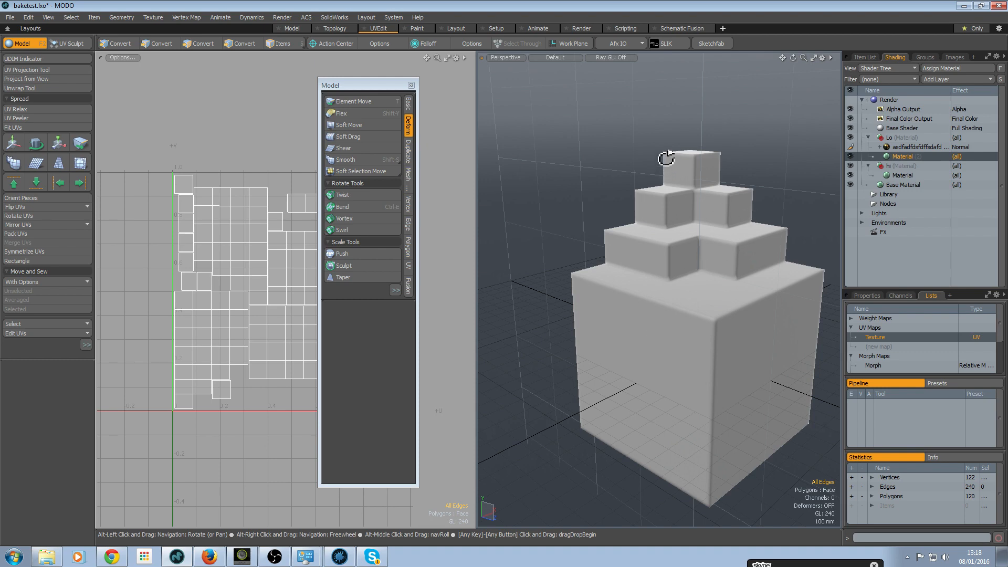
{"action": "left_click", "coordinate": [860, 297]}
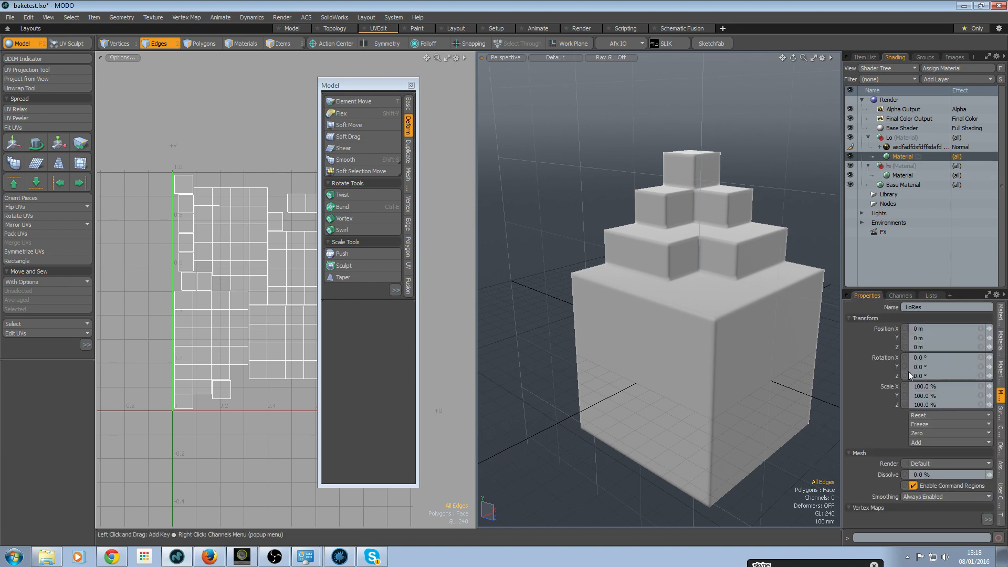
{"action": "left_click_drag", "start_coordinate": [932, 290], "coordinate": [932, 235]}
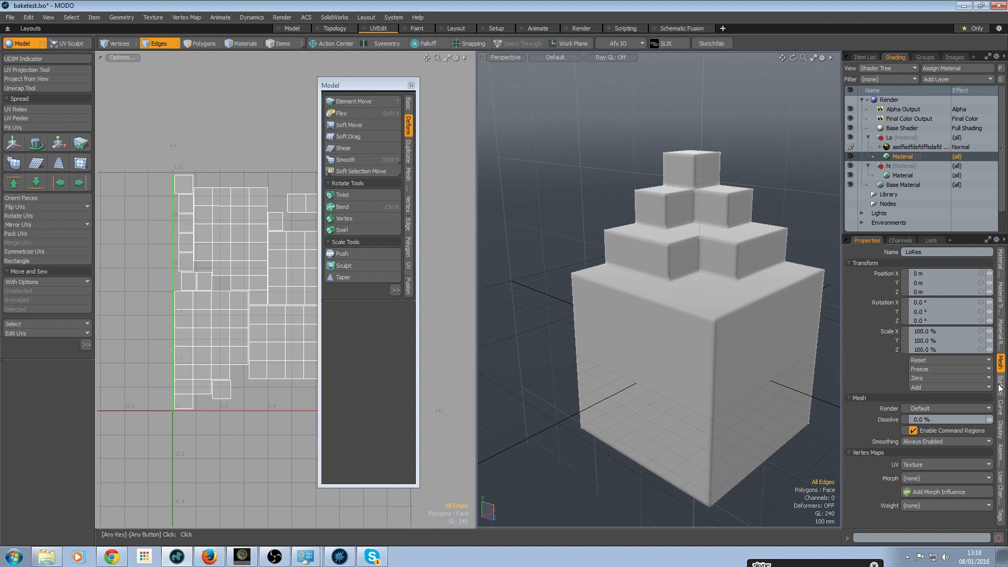
{"action": "left_click", "coordinate": [1000, 262]}
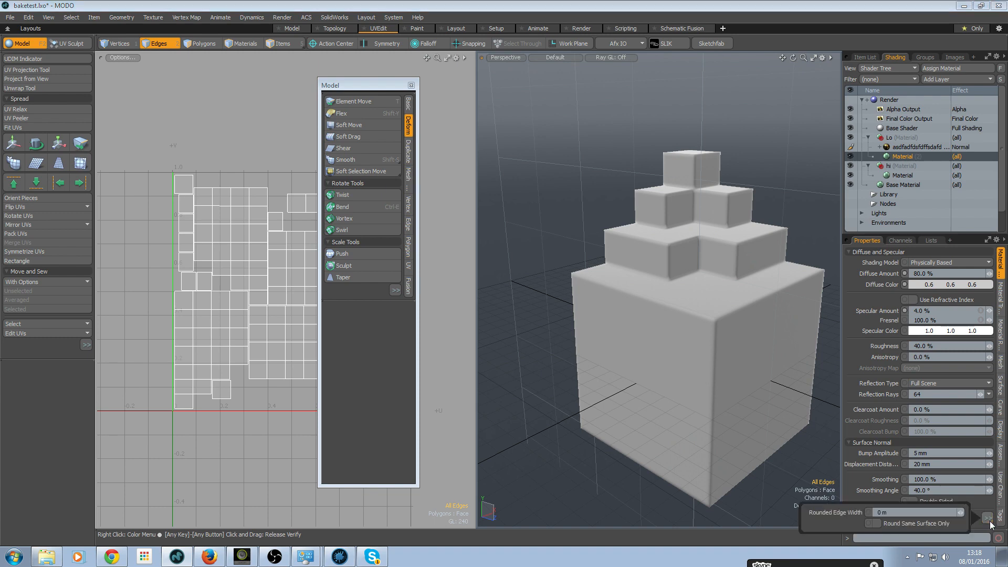
{"action": "left_click", "coordinate": [988, 519]}
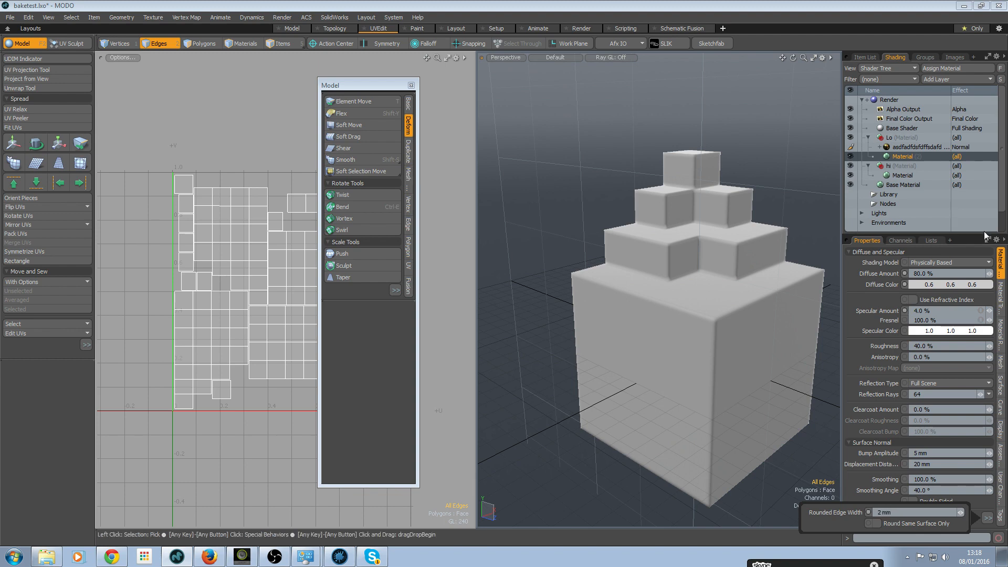
- Turn off the Lo material's Normal image map in the shader tree
{"action": "left_click", "coordinate": [670, 283], "text": "alt"}
{"action": "left_click_drag", "start_coordinate": [669, 241], "coordinate": [654, 247], "text": "alt+shift"}
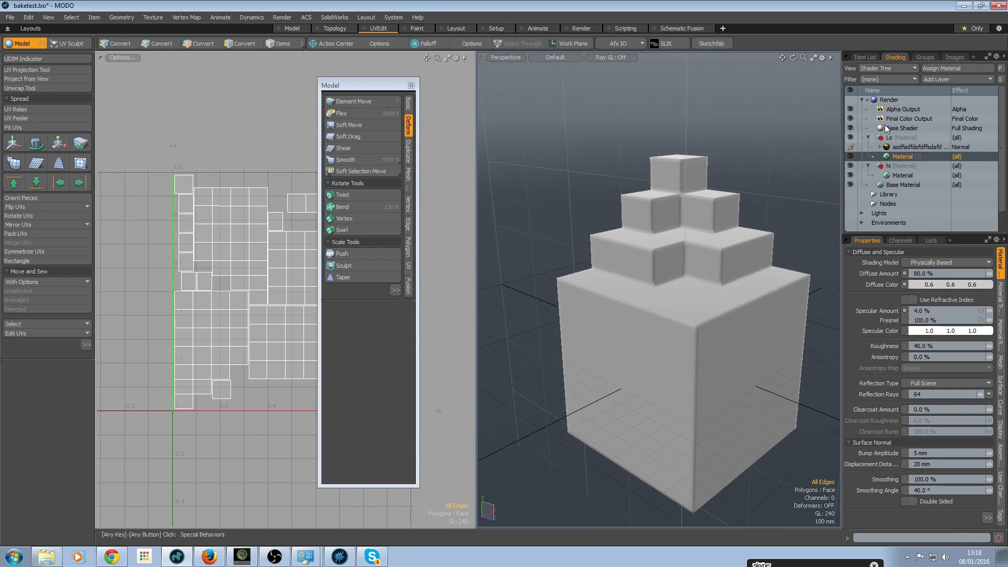
{"action": "left_click", "coordinate": [851, 147]}
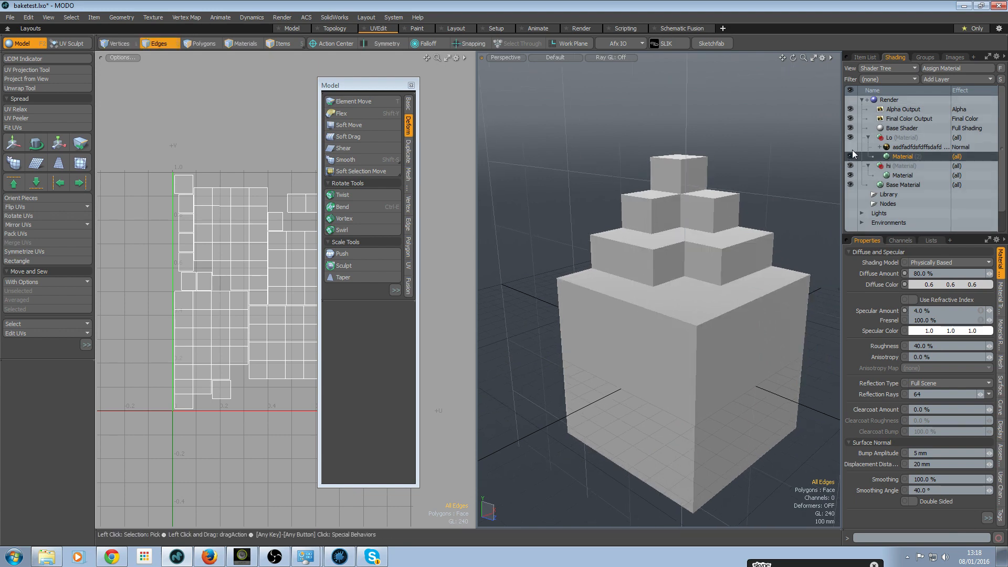
- Open an enlarged render preview and examine the rounded edges on the large block's upper corner up close
{"action": "key", "text": "F9"}
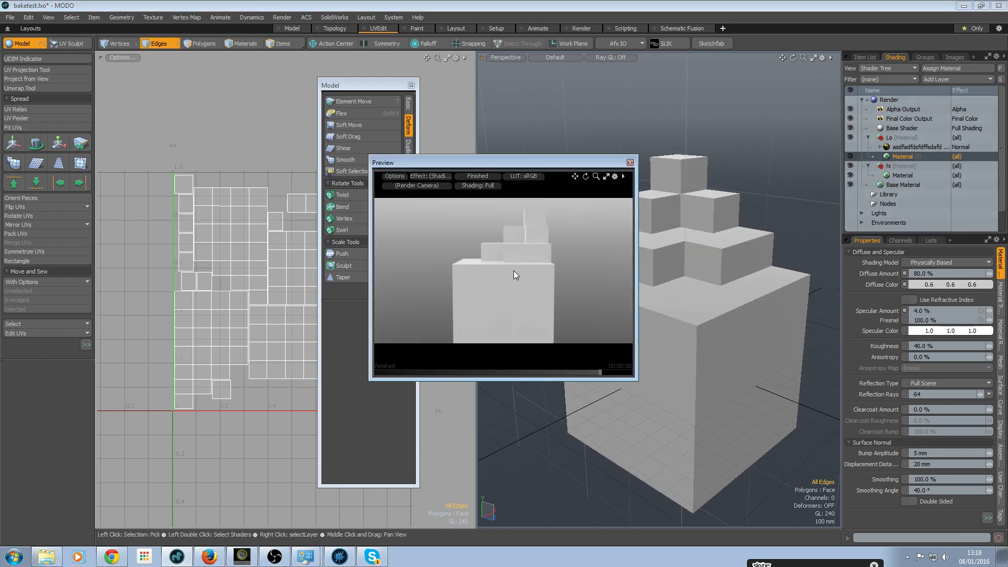
{"action": "left_click_drag", "start_coordinate": [527, 162], "coordinate": [413, 50]}
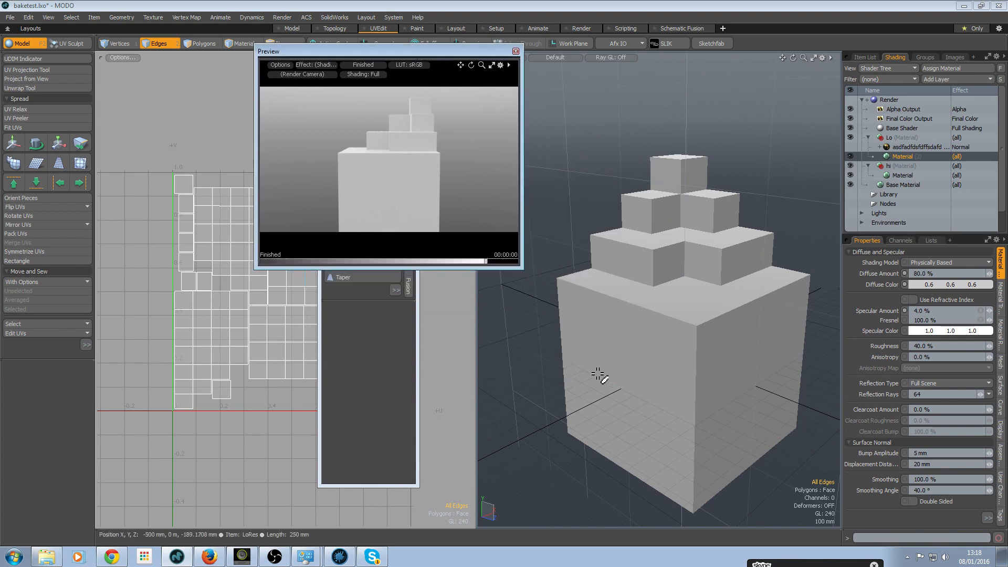
{"action": "left_click_drag", "start_coordinate": [522, 270], "coordinate": [786, 491]}
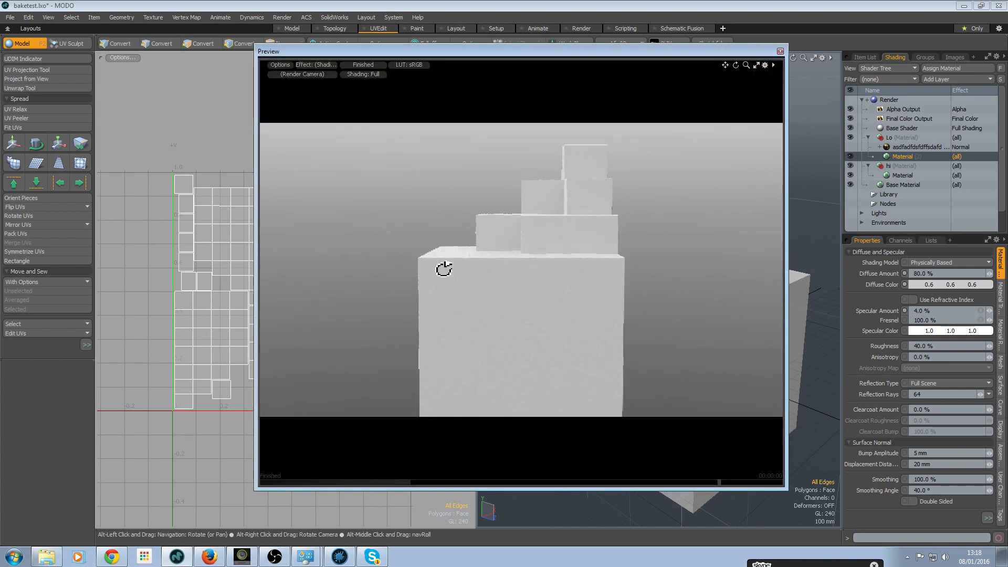
{"action": "left_click_drag", "start_coordinate": [444, 269], "coordinate": [677, 254], "text": "alt"}
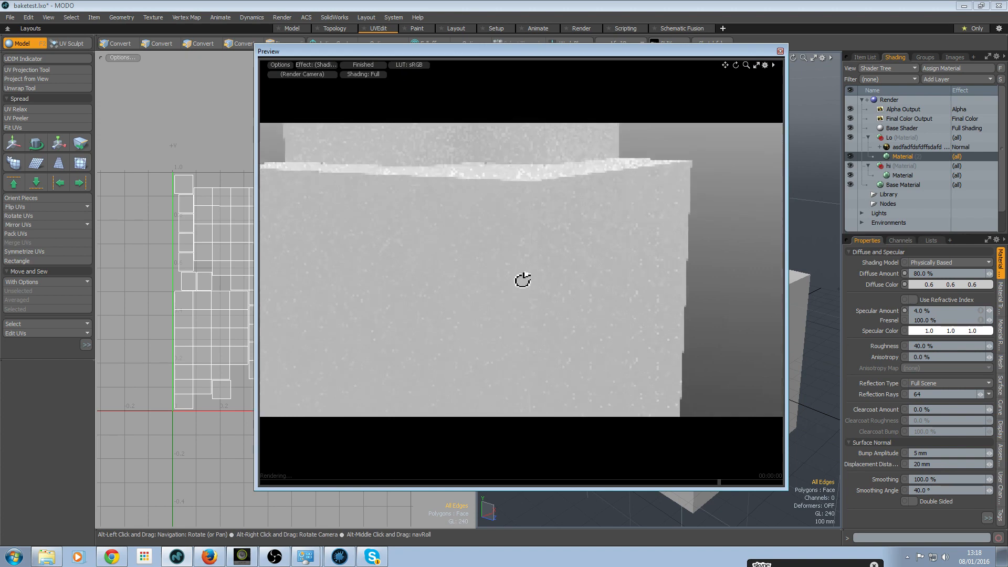
{"action": "left_click_drag", "start_coordinate": [522, 277], "coordinate": [530, 219], "text": "alt"}
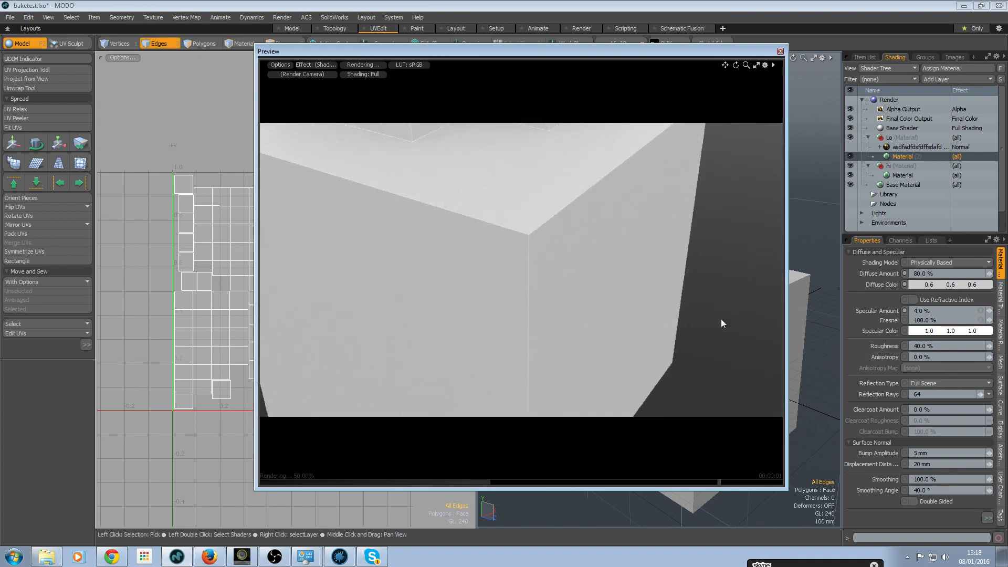
- Set the Lo material's Rounded Edge Width to 0, then to 6 mm, and compare the edges in the render preview
{"action": "left_click", "coordinate": [987, 517]}
{"action": "left_click", "coordinate": [906, 513]}
{"action": "type", "text": "0"}
{"action": "key", "text": "Return"}
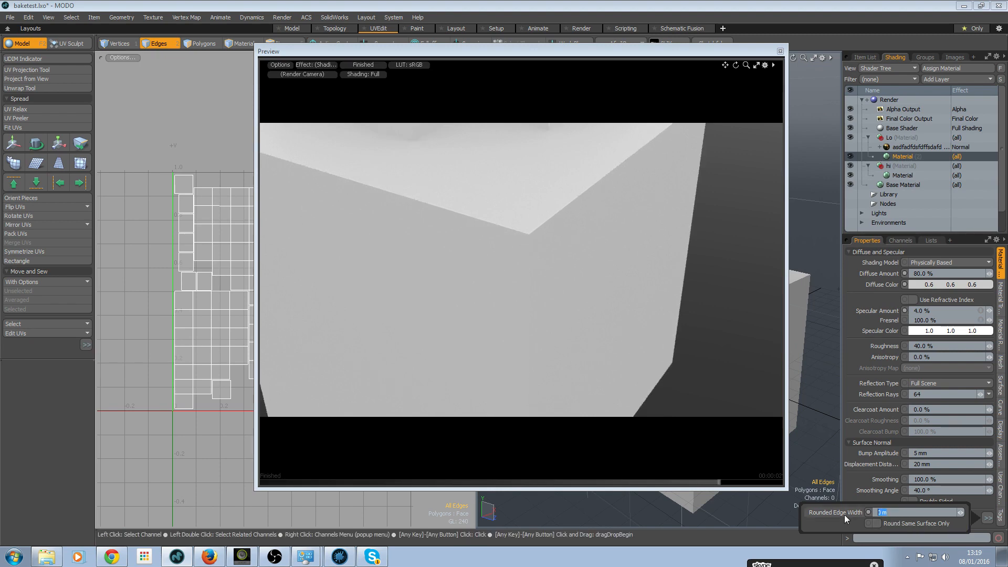
{"action": "type", "text": "6mm"}
{"action": "key", "text": "Return"}
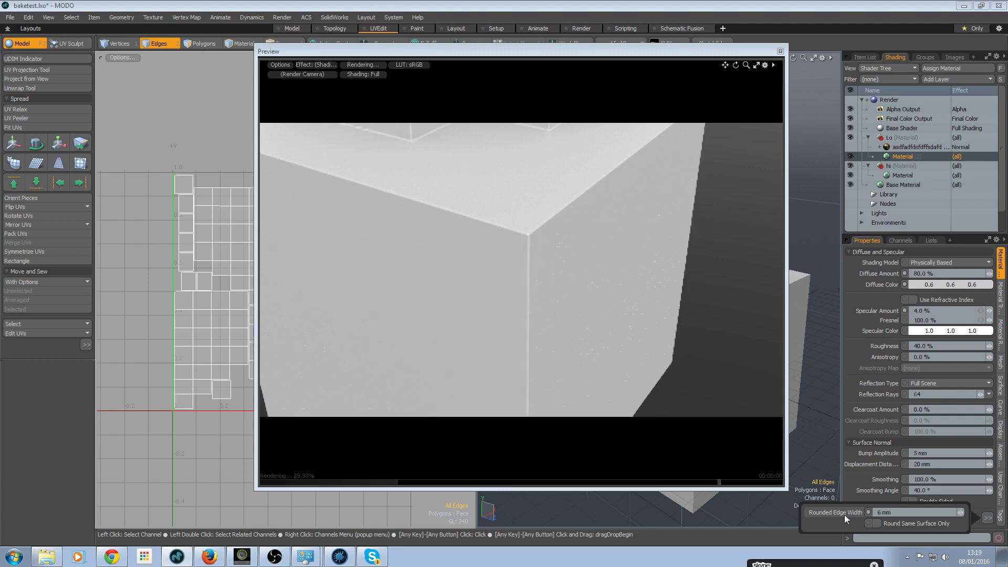
{"action": "left_click_drag", "start_coordinate": [543, 241], "coordinate": [524, 289], "text": "ctrl+alt"}
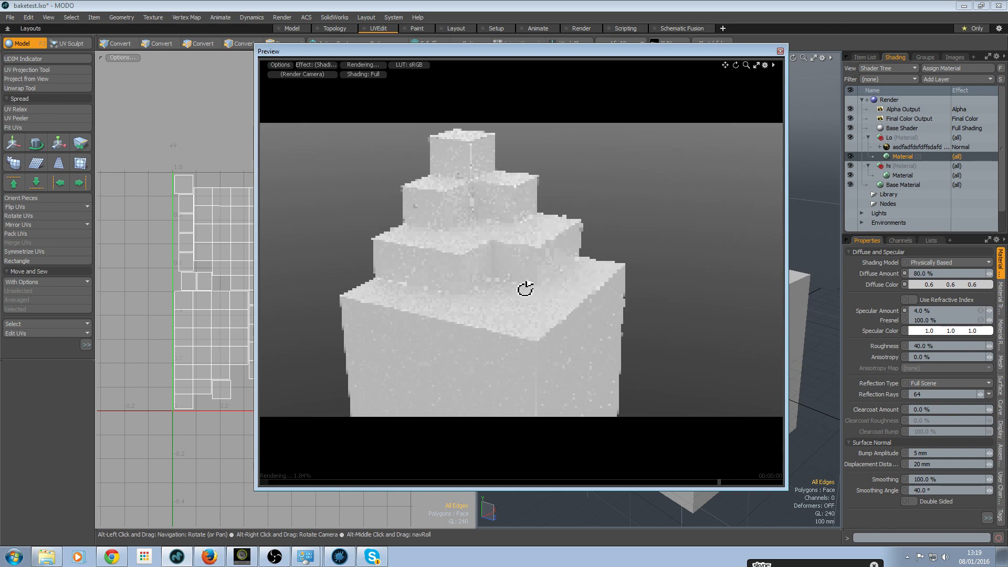
{"action": "left_click", "coordinate": [399, 214]}
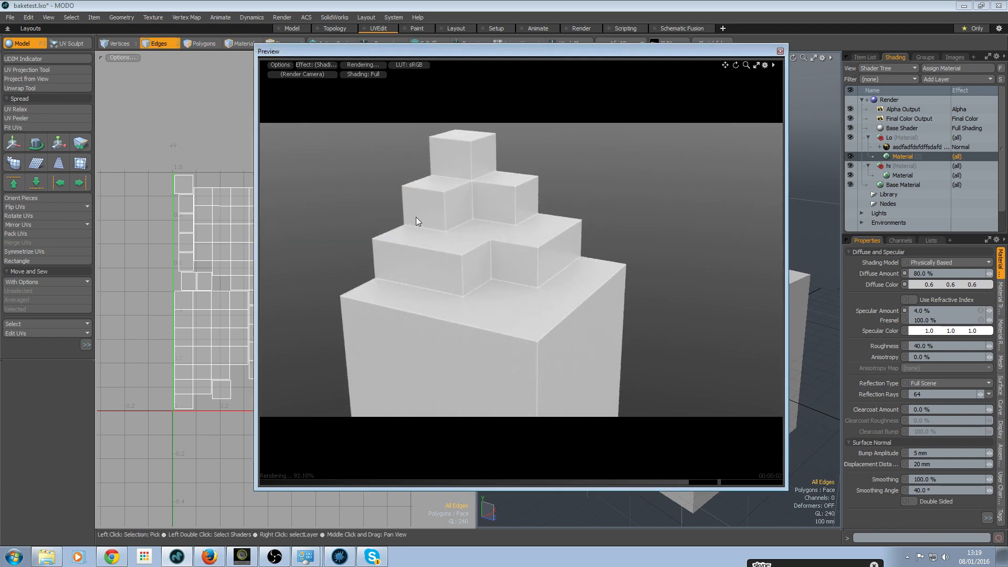
{"action": "left_click_drag", "start_coordinate": [457, 250], "coordinate": [474, 279], "text": "alt"}
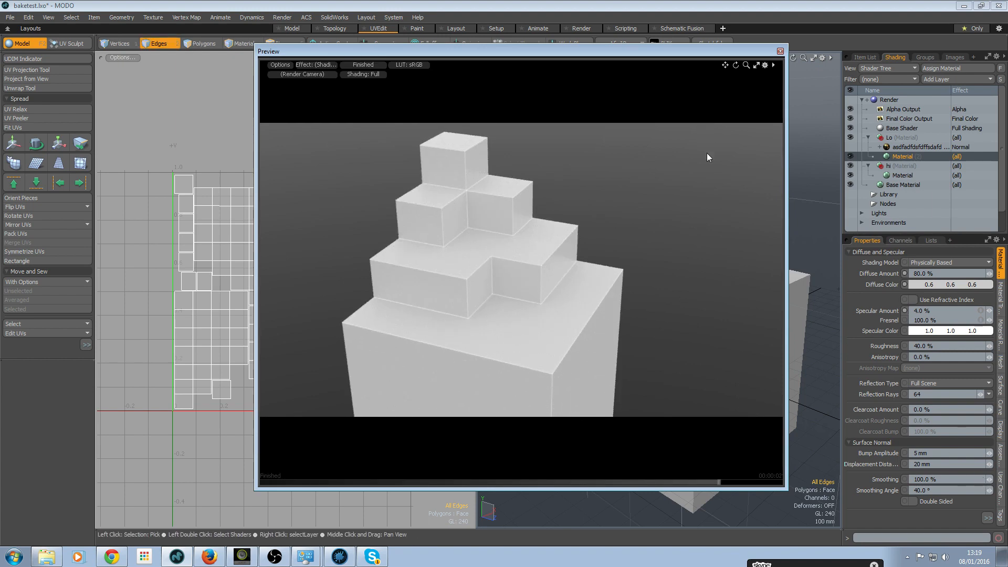
- Set the Lo material's Rounded Edge Width to 10 and check the result in the render preview
{"action": "left_click", "coordinate": [984, 518]}
{"action": "left_click", "coordinate": [930, 511]}
{"action": "type", "text": "10"}
{"action": "key", "text": "Return"}
{"action": "left_click_drag", "start_coordinate": [579, 333], "coordinate": [527, 313], "text": "alt"}
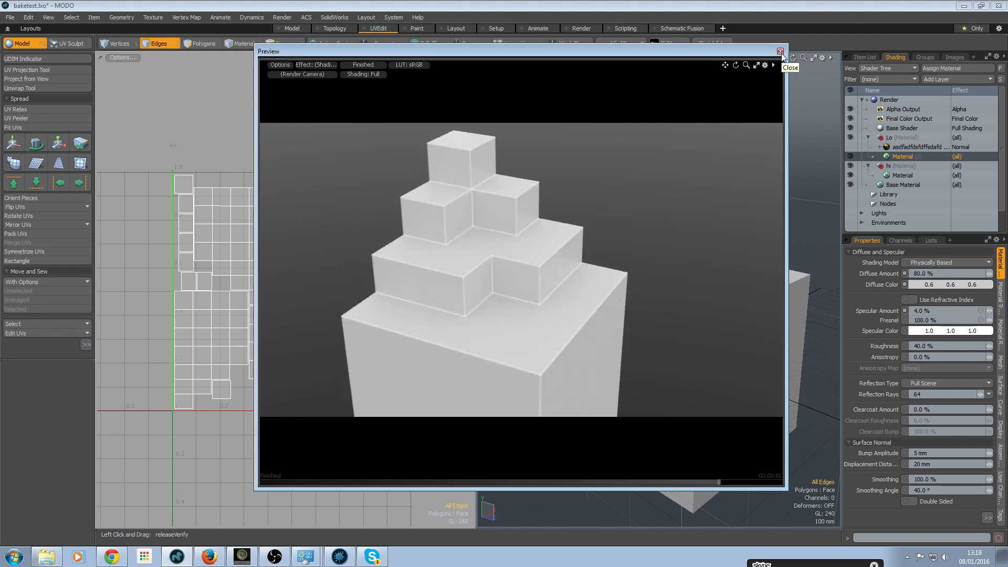
- Close the render preview, turn the Lo group's Normal image map back on and bake the rounded edges to that texture
{"action": "left_click", "coordinate": [927, 148]}
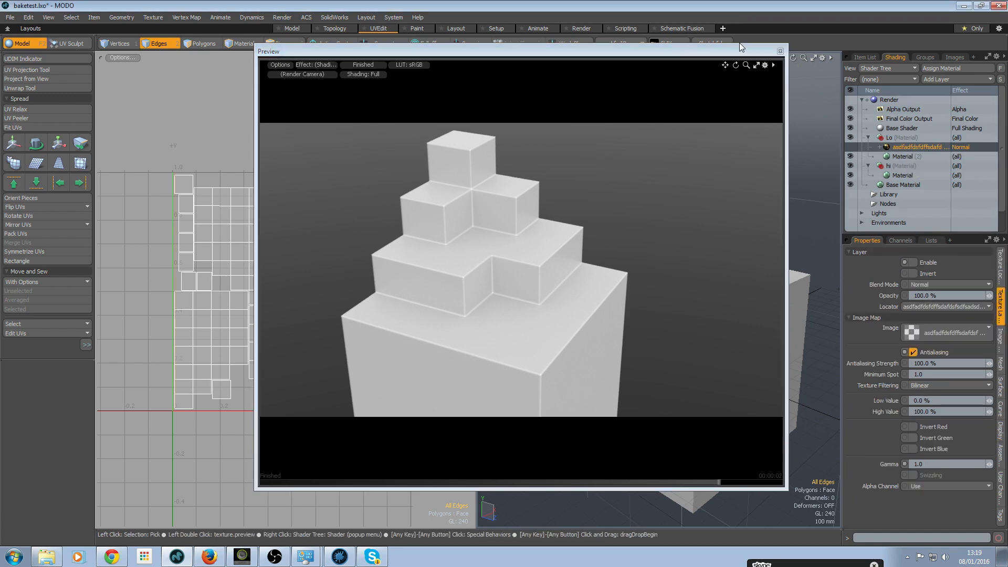
{"action": "left_click", "coordinate": [779, 51]}
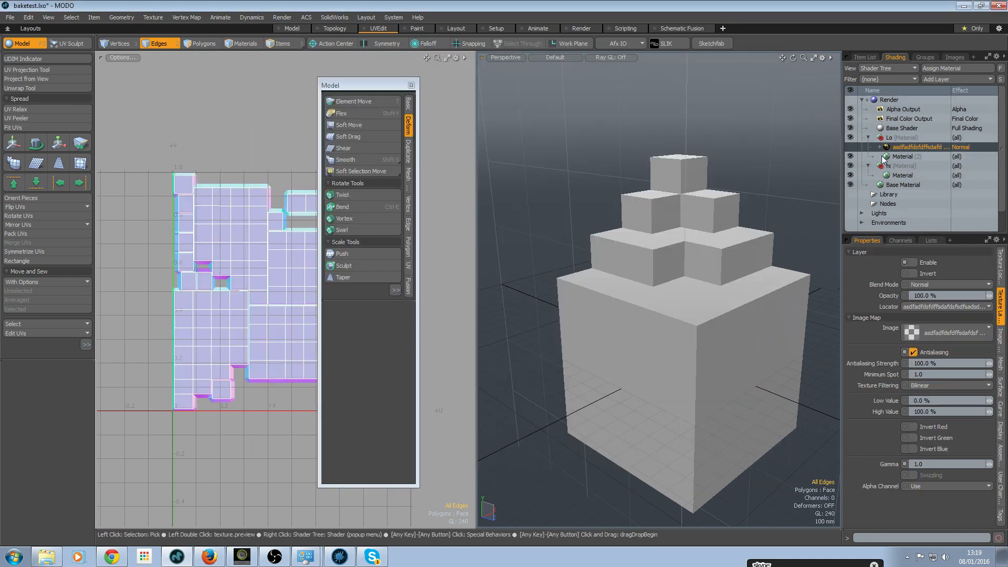
{"action": "left_click", "coordinate": [851, 148]}
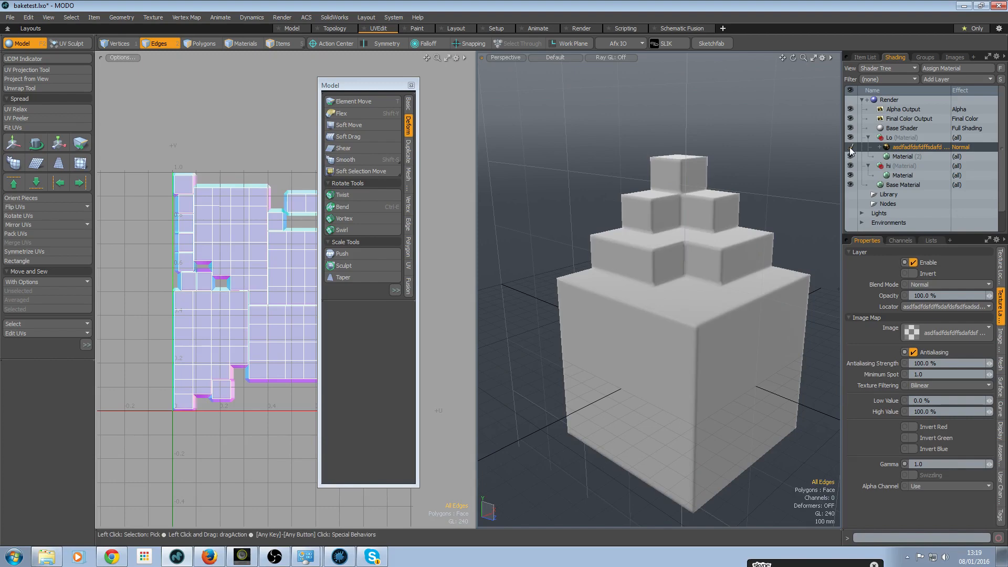
{"action": "right_click", "coordinate": [899, 149]}
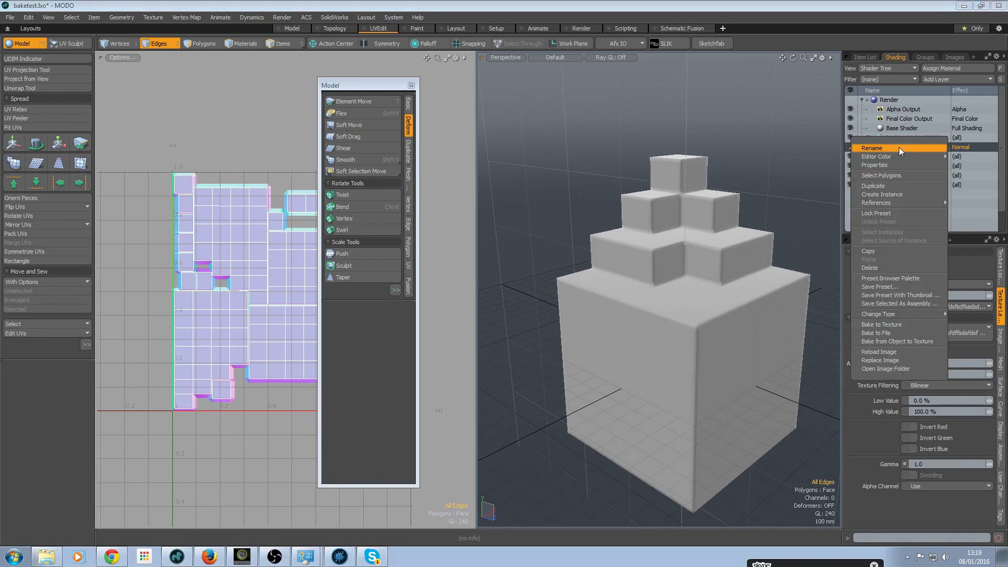
{"action": "left_click", "coordinate": [899, 324]}
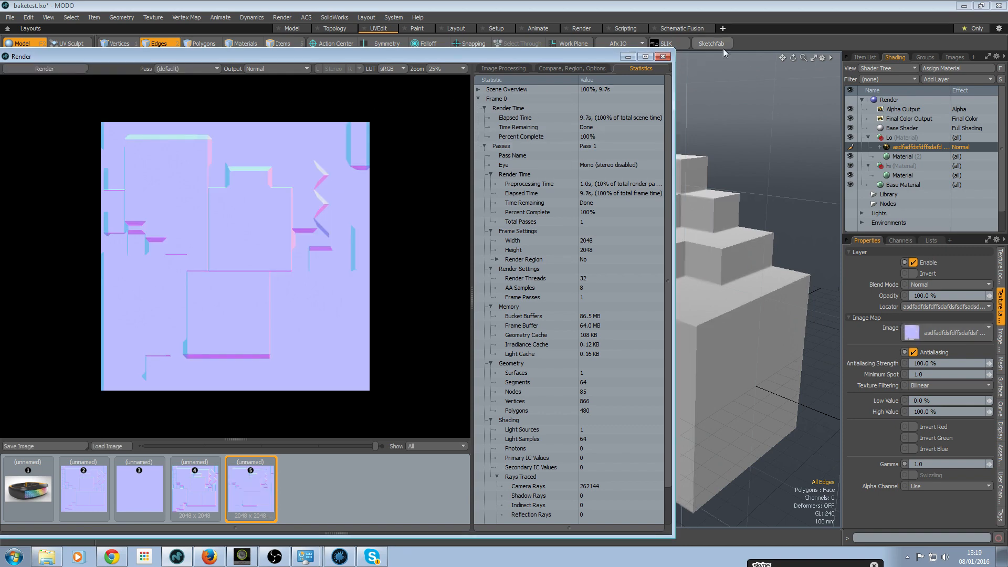
- Close the render window and compare the LoRes mesh with the baked normal map on and off
{"action": "left_click", "coordinate": [663, 57]}
{"action": "left_click_drag", "start_coordinate": [686, 326], "coordinate": [634, 267], "text": "ctrl+alt"}
{"action": "left_click_drag", "start_coordinate": [634, 266], "coordinate": [562, 262], "text": "ctrl+alt"}
{"action": "left_click_drag", "start_coordinate": [650, 284], "coordinate": [639, 275], "text": "alt+shift"}
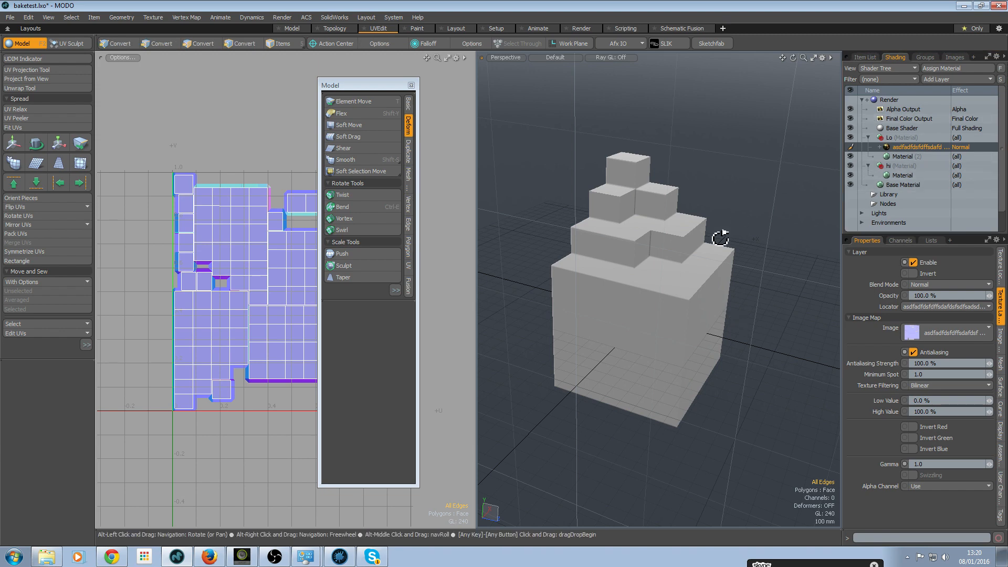
{"action": "left_click_drag", "start_coordinate": [716, 231], "coordinate": [723, 280], "text": "alt"}
{"action": "left_click", "coordinate": [850, 147]}
{"action": "left_click_drag", "start_coordinate": [646, 220], "coordinate": [590, 219], "text": "alt"}
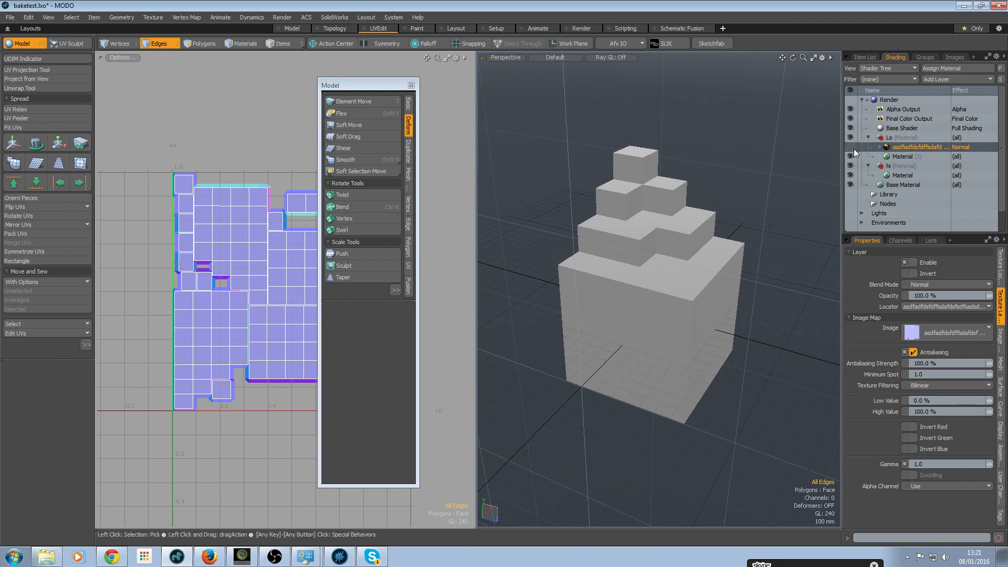
- Change the Lo group's image map effect from Normal to Diffuse Color and enable the layer
{"action": "left_click", "coordinate": [891, 159]}
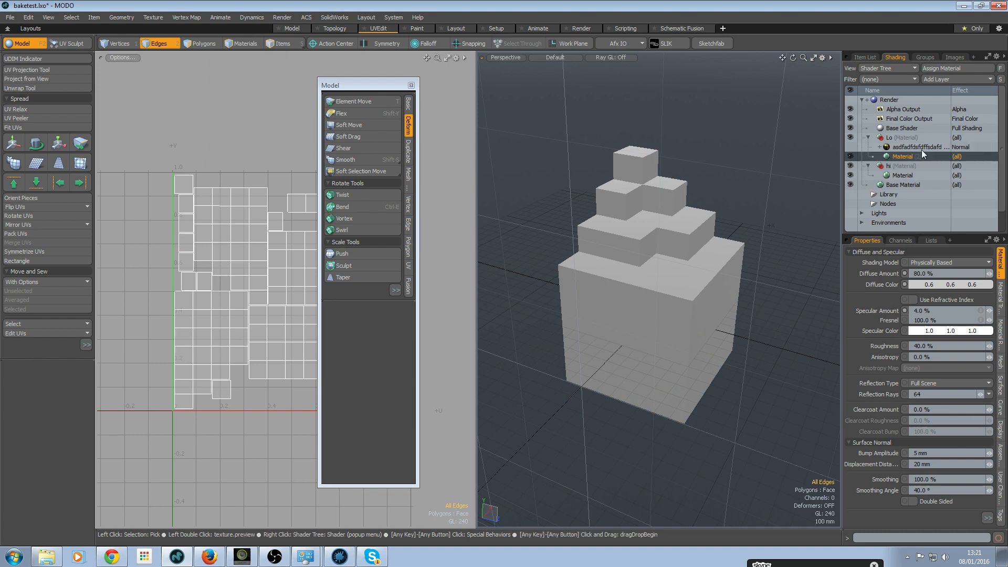
{"action": "left_click", "coordinate": [922, 146]}
{"action": "left_click", "coordinate": [961, 148]}
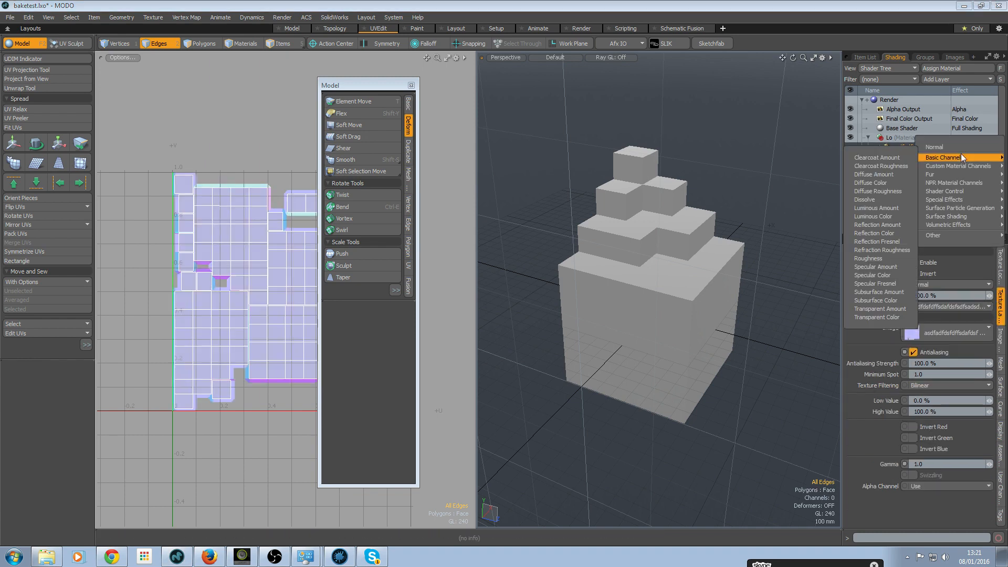
{"action": "left_click", "coordinate": [893, 180]}
{"action": "left_click", "coordinate": [851, 148]}
- Add an Enhance:modo Multi-Fractal noise texture above the material in the Lo group
{"action": "left_click", "coordinate": [894, 156]}
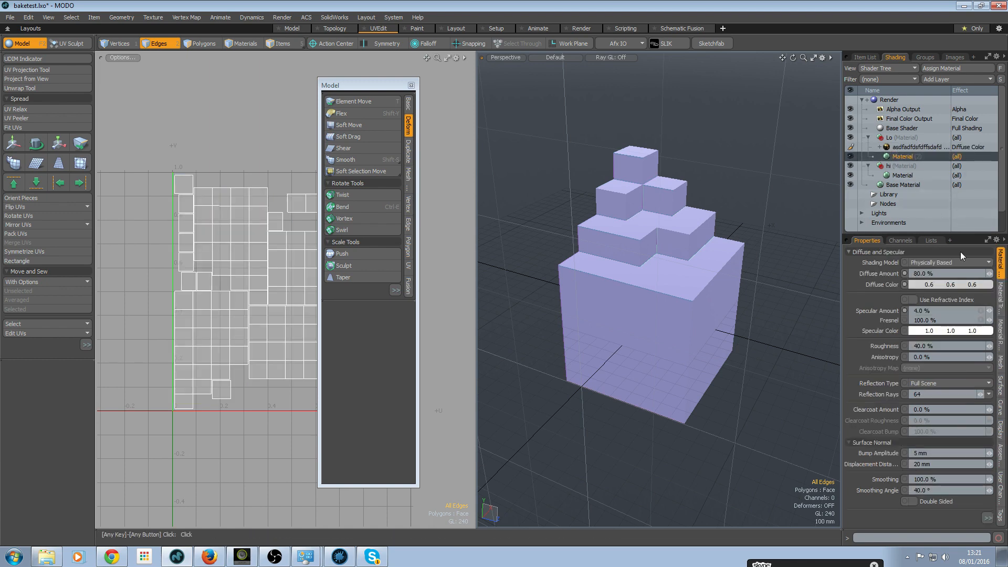
{"action": "left_click", "coordinate": [961, 80]}
{"action": "mouse_move", "coordinate": [974, 144]}
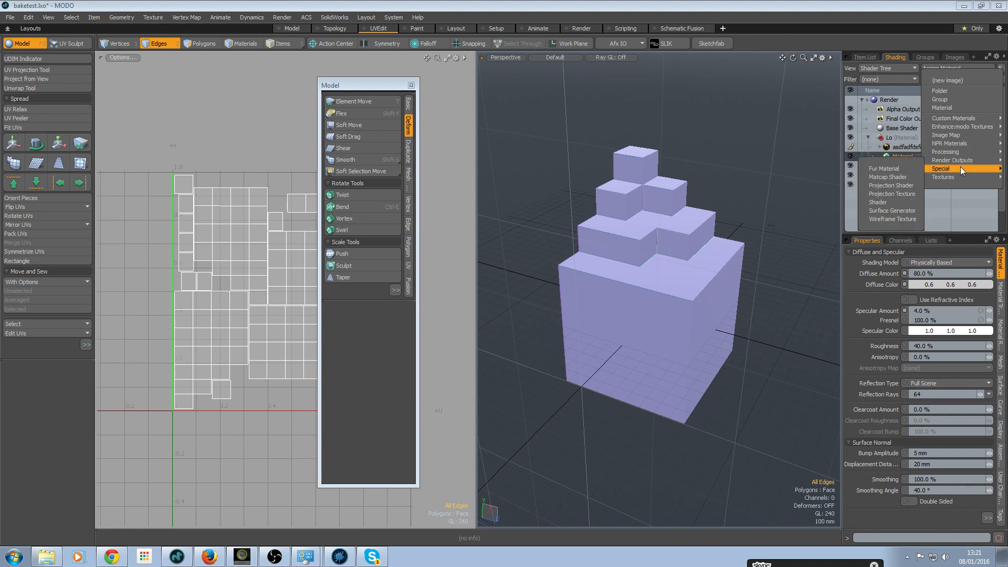
{"action": "mouse_move", "coordinate": [959, 127]}
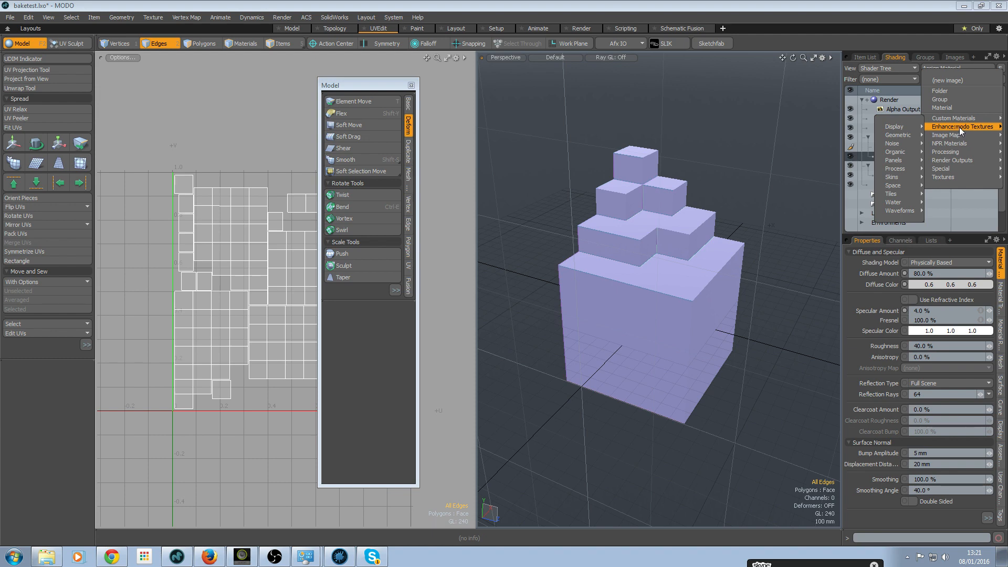
{"action": "mouse_move", "coordinate": [902, 134]}
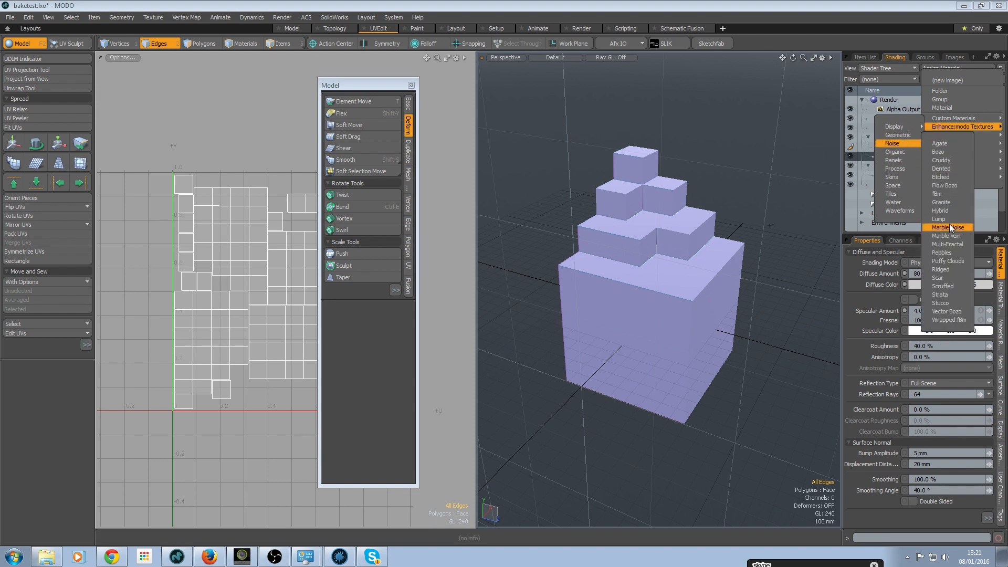
{"action": "left_click", "coordinate": [943, 245]}
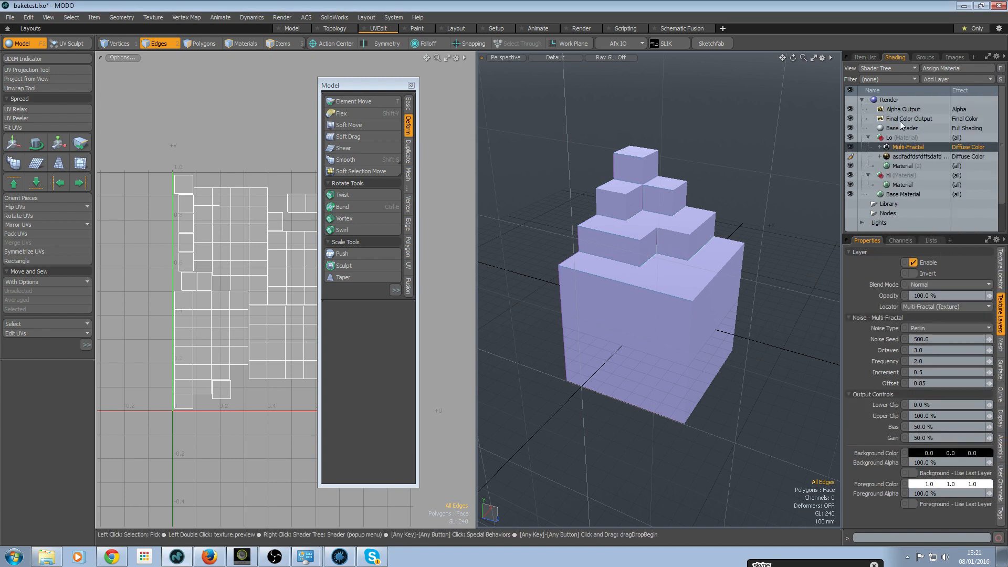
- Check the Multi-Fractal noise on the stepped blocks in the render preview, then close the preview
{"action": "key", "text": "F8"}
{"action": "left_click", "coordinate": [524, 280]}
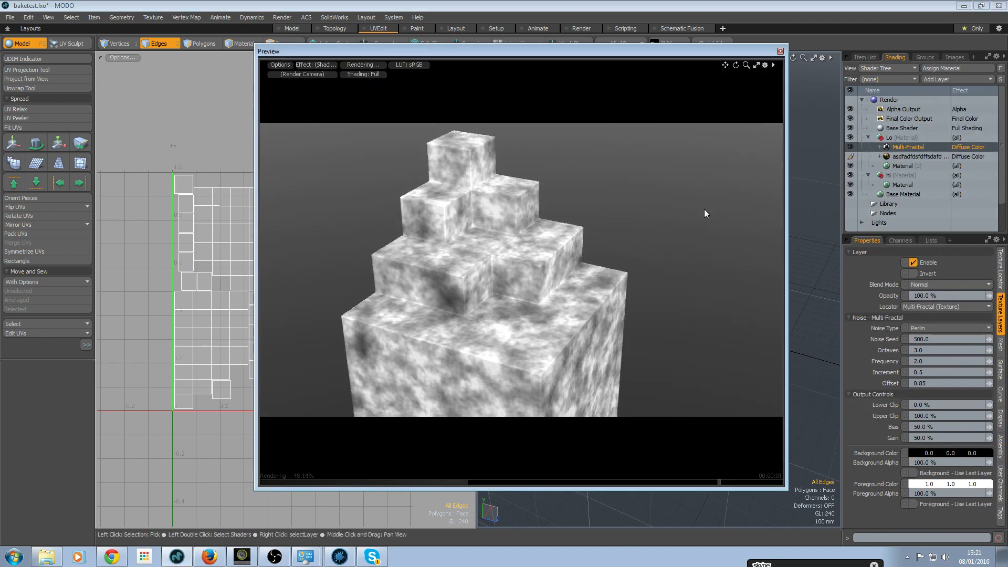
{"action": "left_click", "coordinate": [780, 51]}
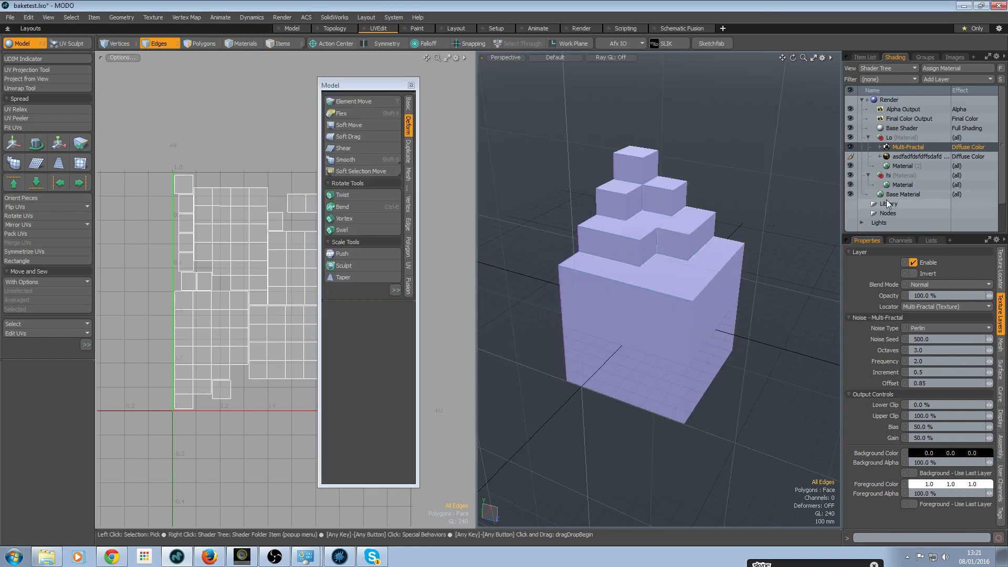
- Move the Multi-Fractal layer beneath the Diffuse Color image map and bake the noise to that image texture
{"action": "left_click", "coordinate": [900, 156]}
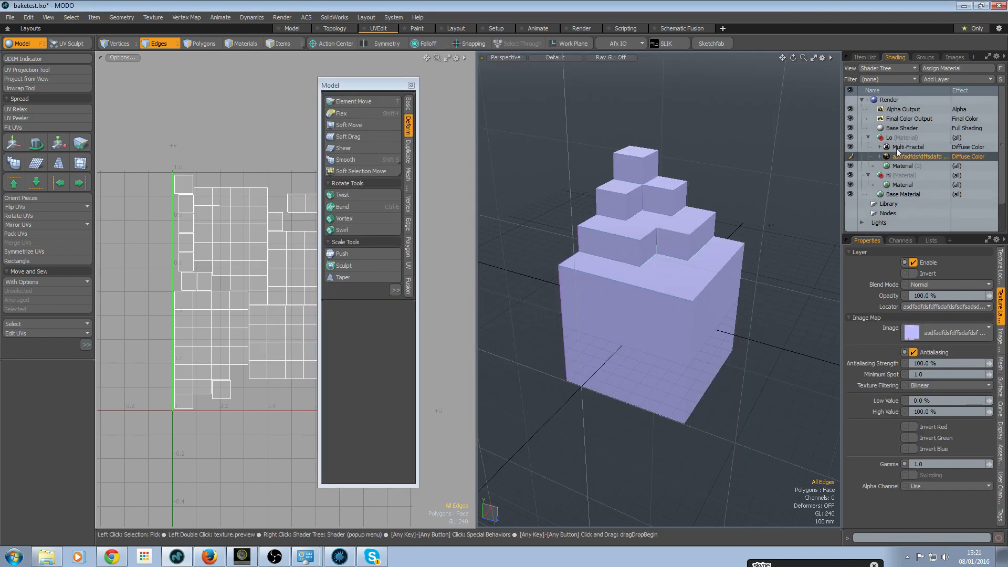
{"action": "left_click_drag", "start_coordinate": [896, 148], "coordinate": [906, 162]}
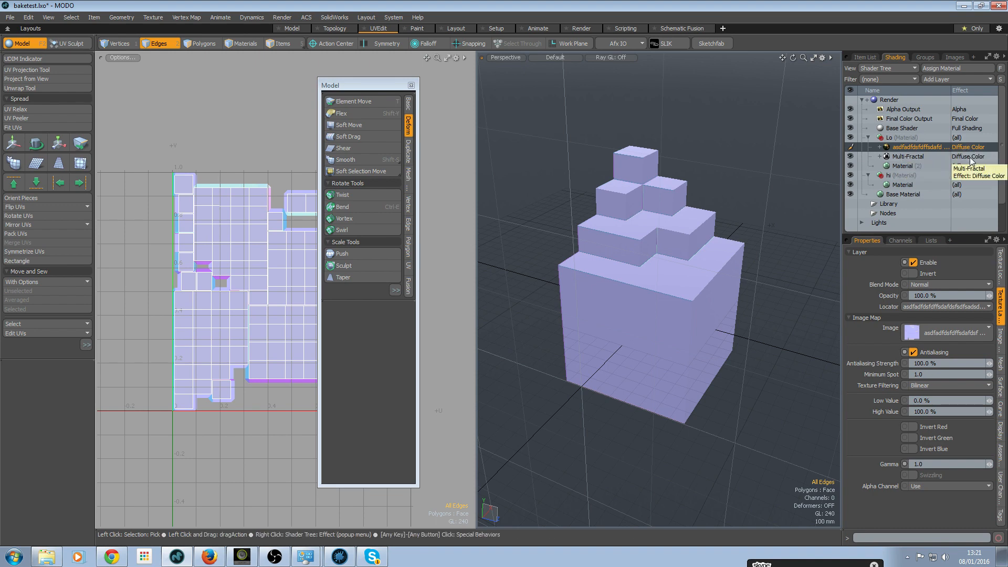
{"action": "right_click", "coordinate": [918, 146]}
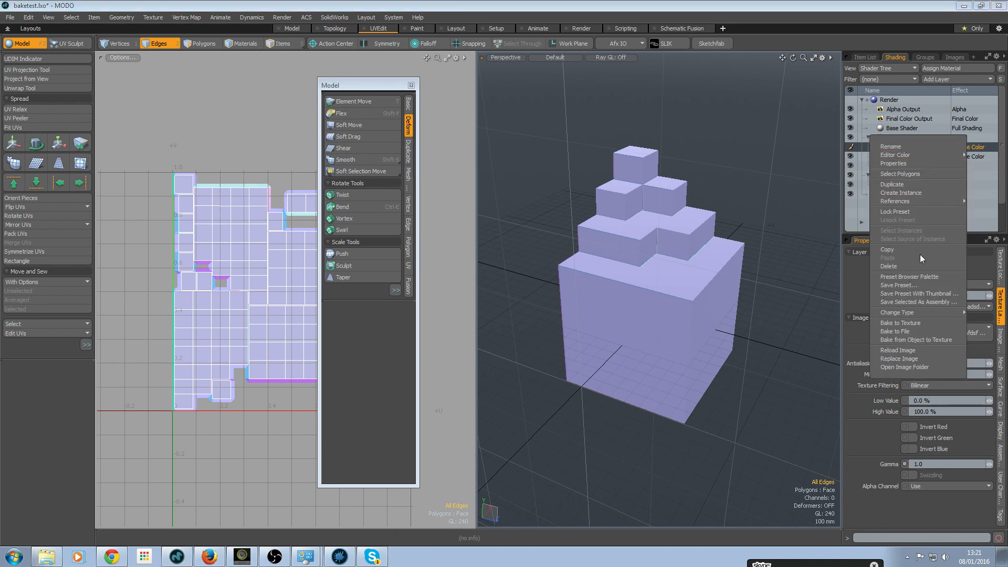
{"action": "left_click", "coordinate": [918, 321]}
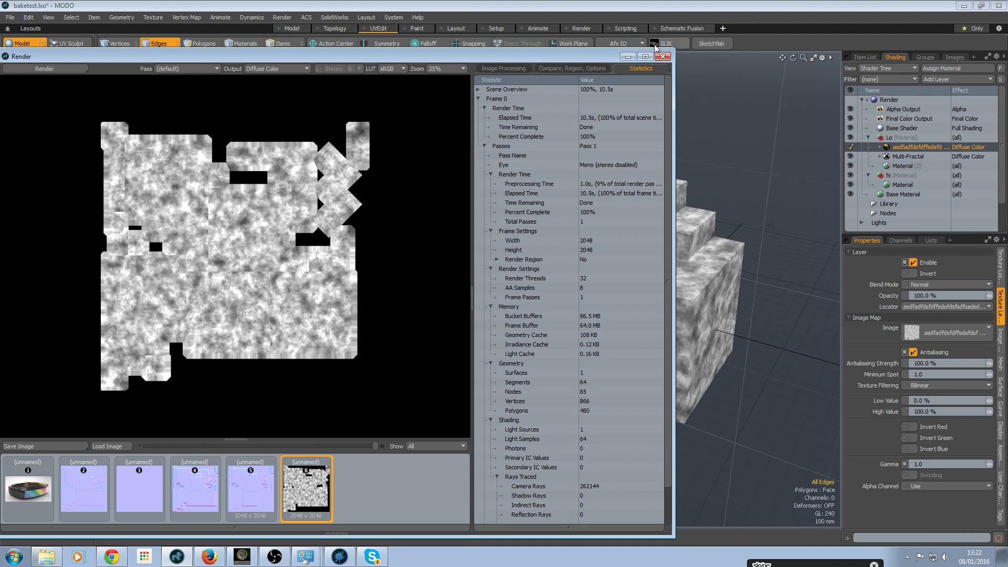
- Close the render window, turn off the Multi-Fractal layer and toggle the Diffuse Color image map to check the baked noise
{"action": "left_click", "coordinate": [663, 56]}
{"action": "left_click_drag", "start_coordinate": [689, 430], "coordinate": [666, 362], "text": "alt"}
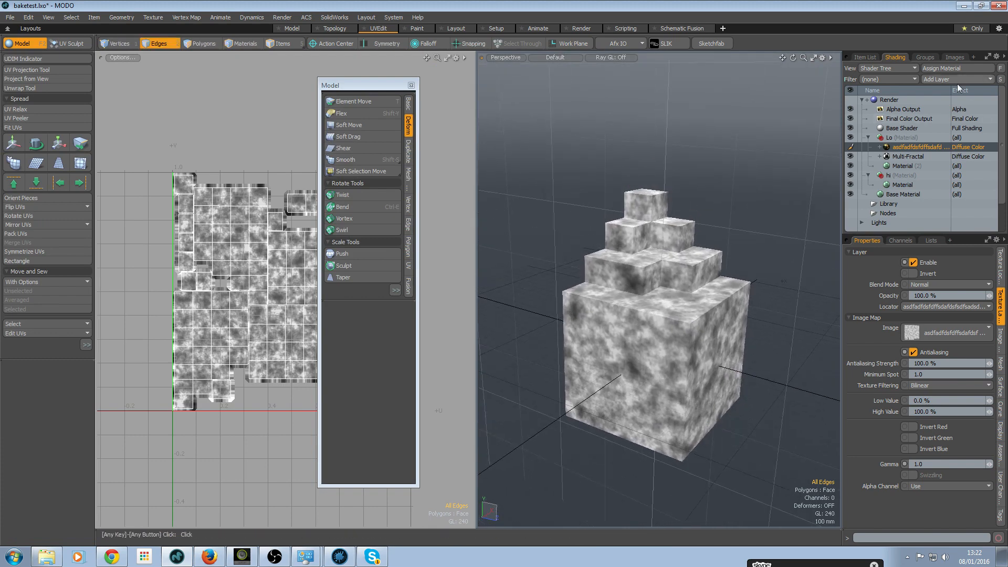
{"action": "left_click", "coordinate": [914, 157]}
{"action": "left_click", "coordinate": [851, 157]}
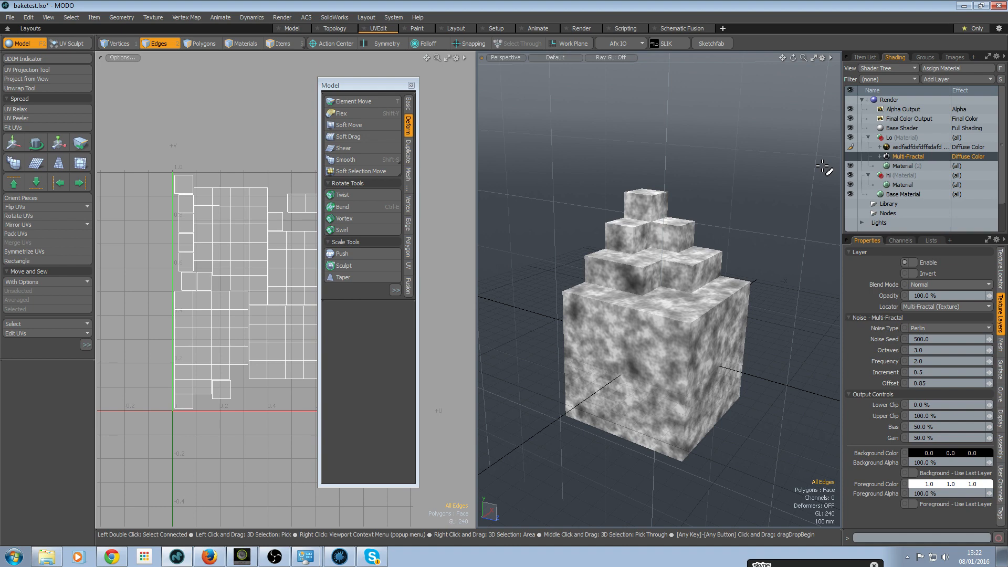
{"action": "left_click", "coordinate": [850, 147]}
{"action": "left_click", "coordinate": [849, 147]}
{"action": "left_click", "coordinate": [850, 147]}
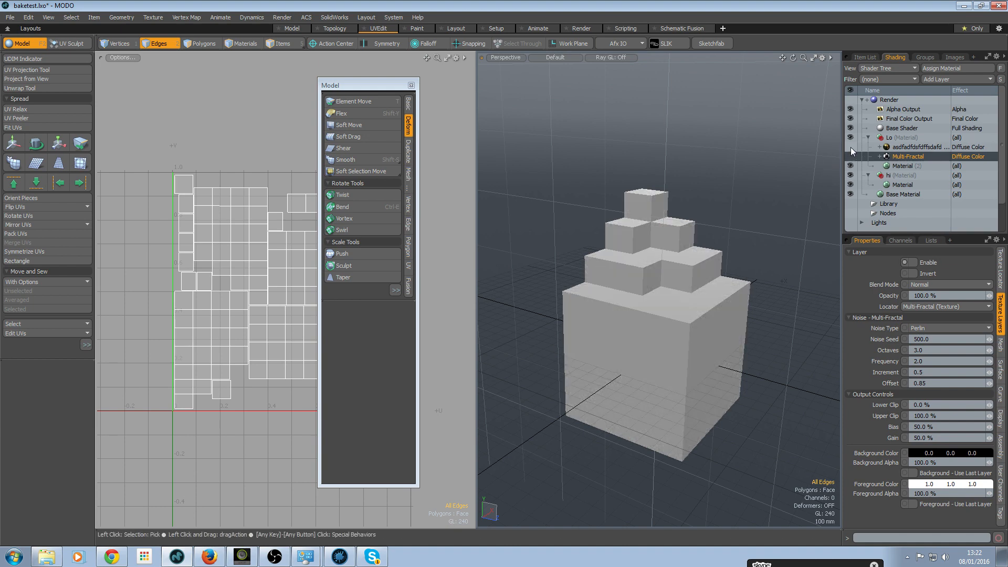
- Open the PulseRifleBake scene, decline alternates for all missing texture files and close the floating Model palette
{"action": "left_click", "coordinate": [11, 17]}
{"action": "left_click", "coordinate": [21, 44]}
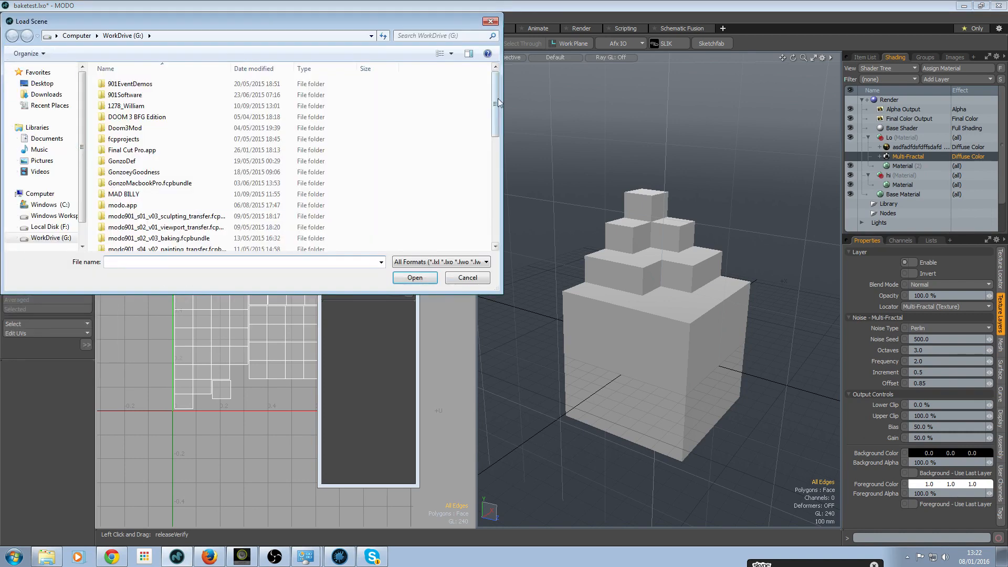
{"action": "left_click_drag", "start_coordinate": [493, 105], "coordinate": [527, 207]}
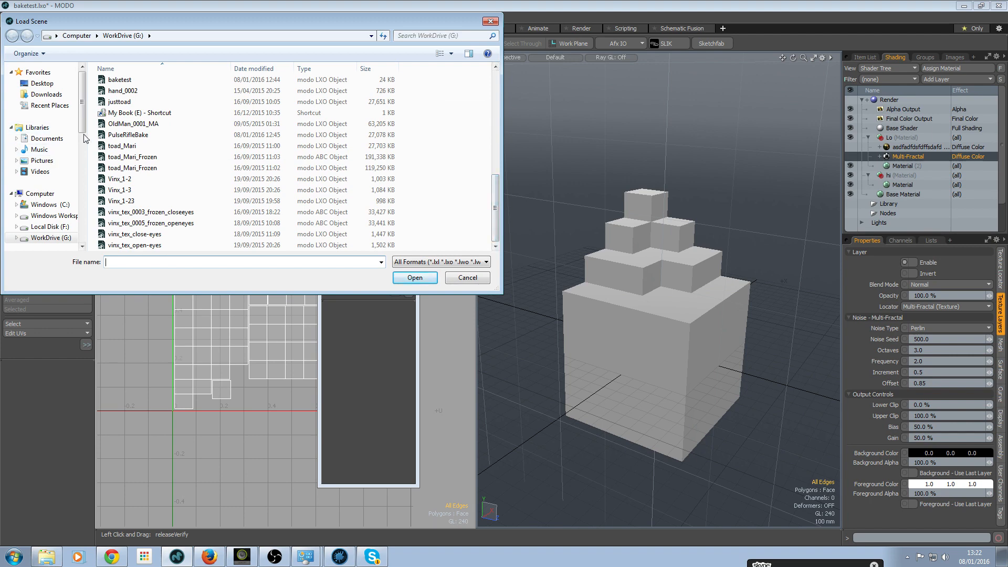
{"action": "left_click_drag", "start_coordinate": [496, 205], "coordinate": [496, 199]}
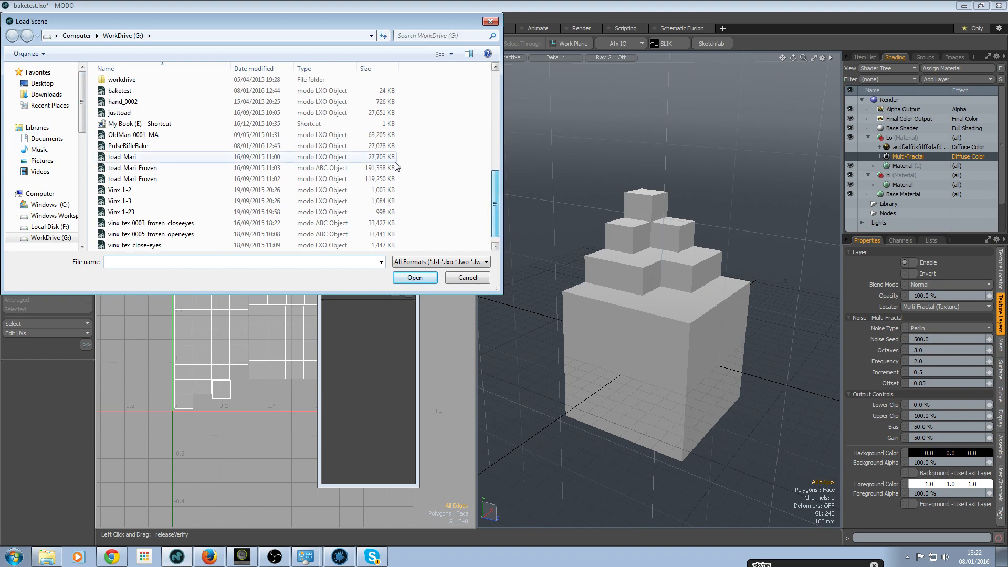
{"action": "left_click", "coordinate": [113, 150]}
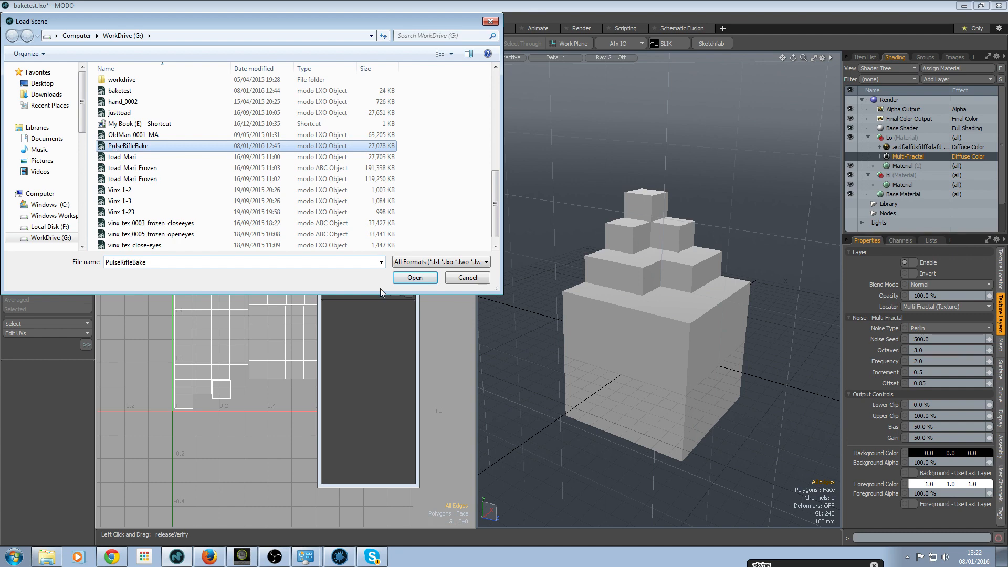
{"action": "left_click", "coordinate": [403, 281]}
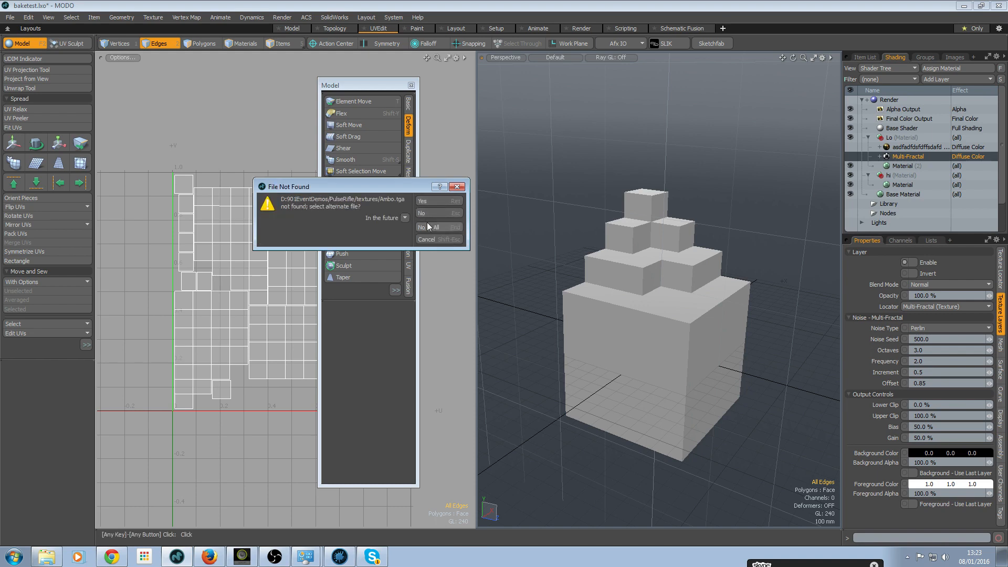
{"action": "left_click", "coordinate": [427, 224]}
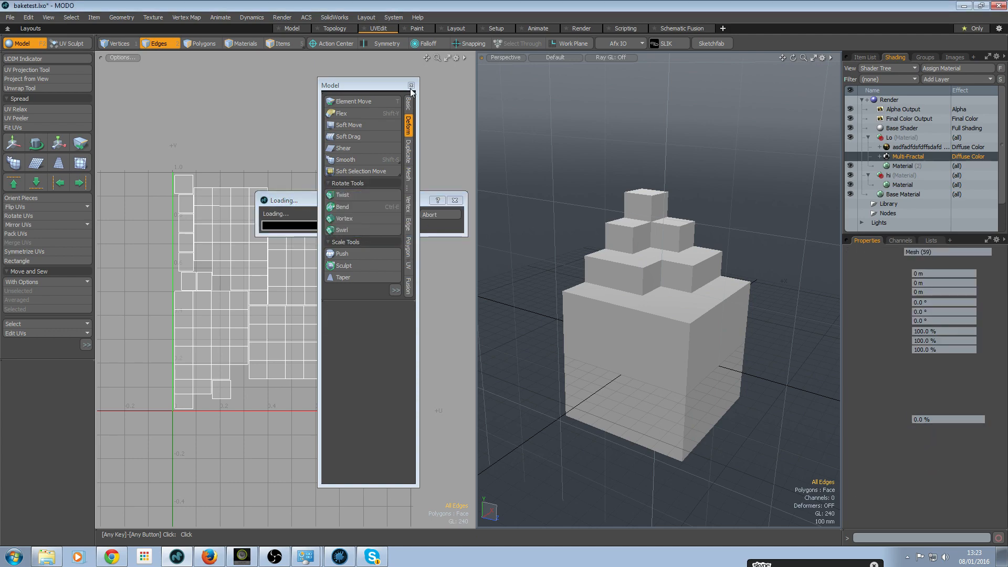
{"action": "left_click", "coordinate": [411, 85]}
- In the 3D viewport, hide the texture locators and make inactive meshes draw the same as active ones
{"action": "left_click_drag", "start_coordinate": [718, 425], "coordinate": [608, 310], "text": "alt"}
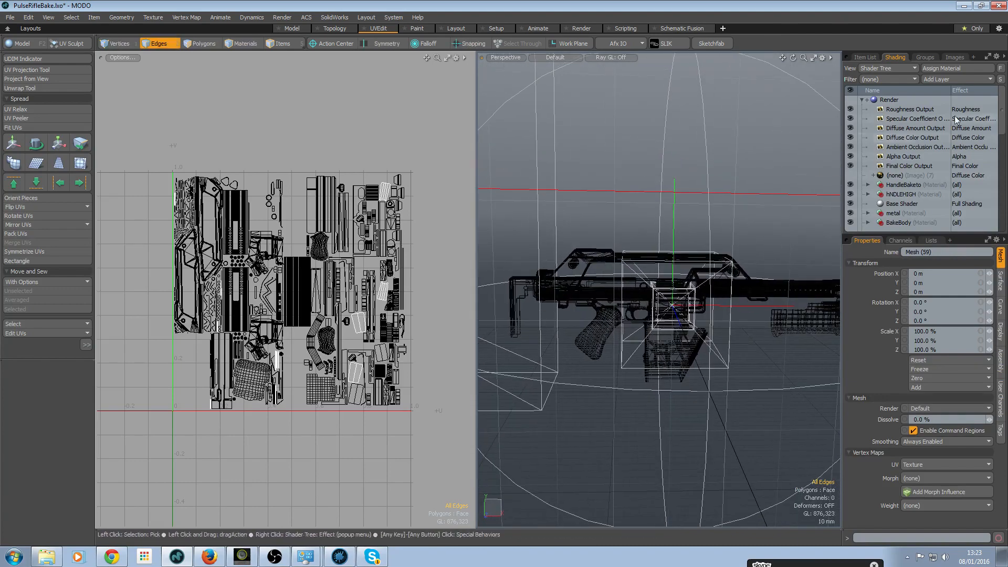
{"action": "left_click", "coordinate": [823, 57]}
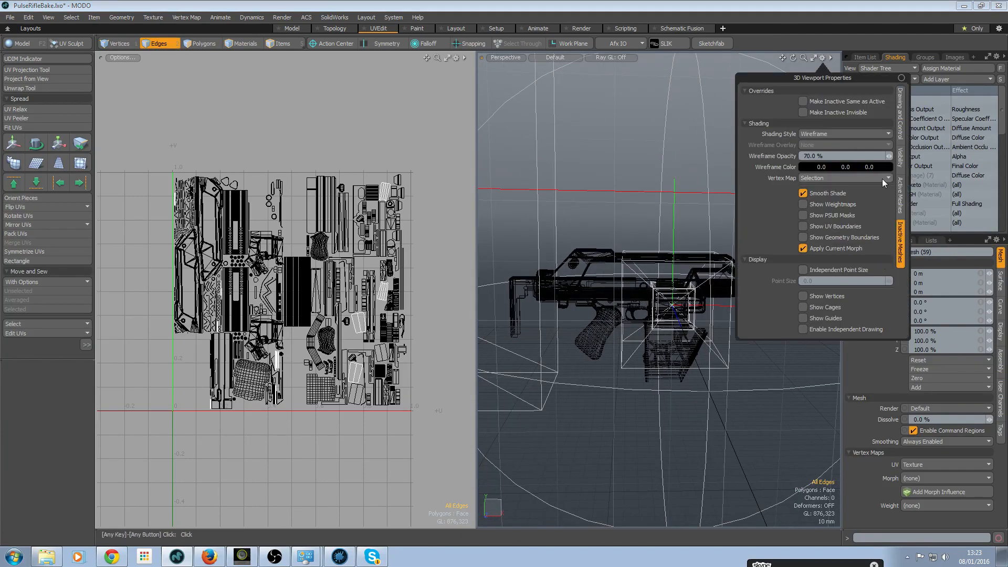
{"action": "left_click", "coordinate": [899, 158]}
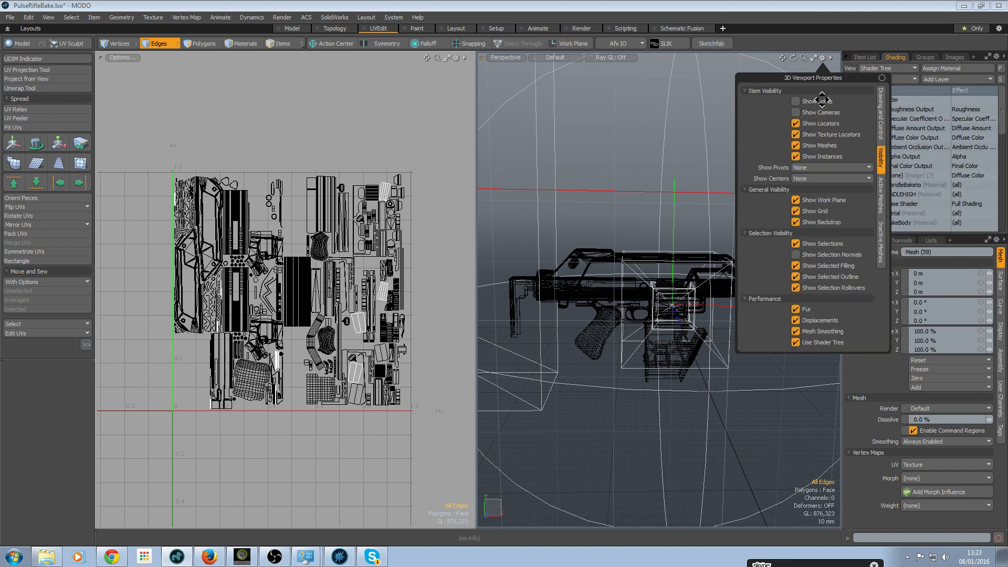
{"action": "left_click", "coordinate": [796, 134]}
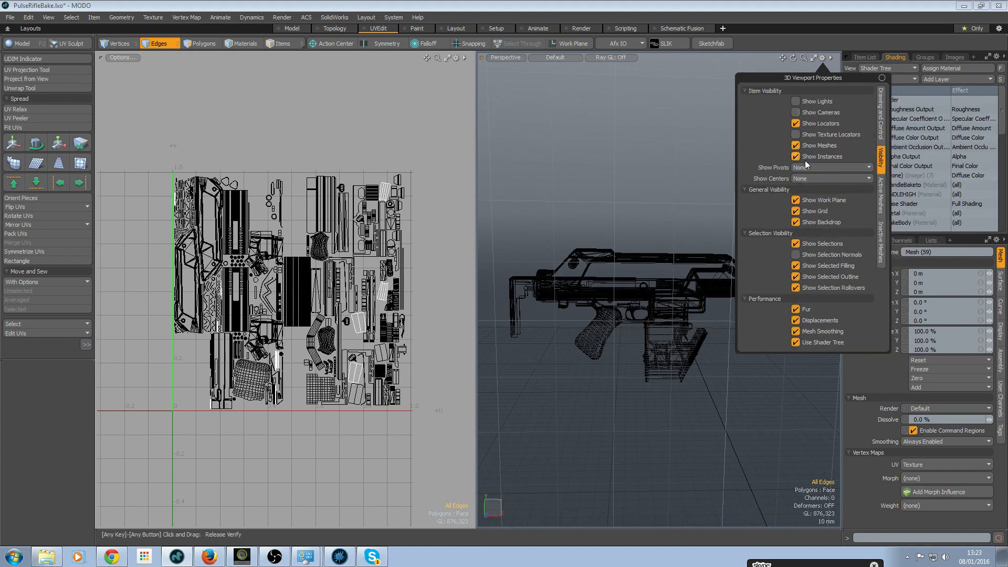
{"action": "left_click", "coordinate": [881, 254]}
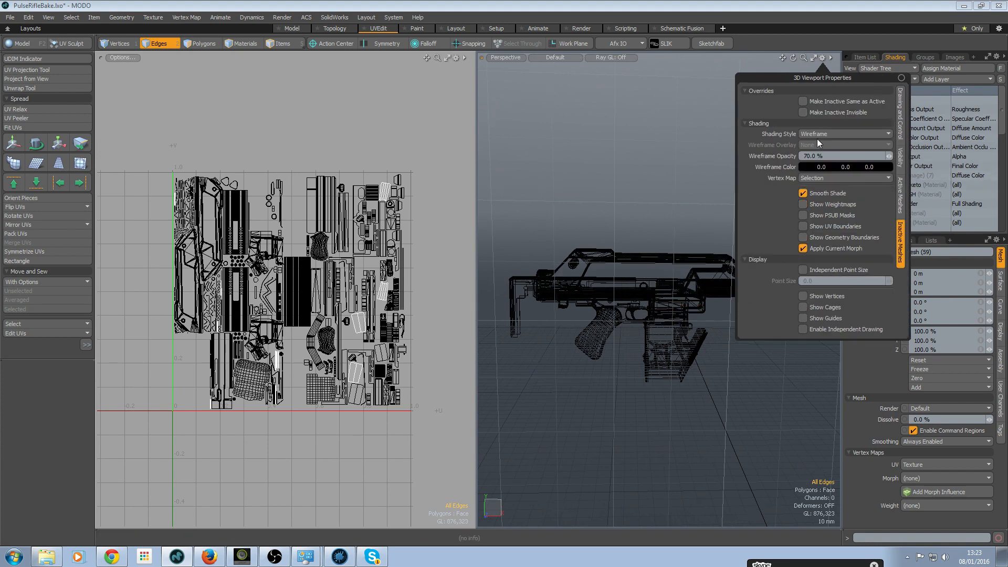
{"action": "left_click", "coordinate": [819, 103]}
{"action": "left_click_drag", "start_coordinate": [630, 304], "coordinate": [688, 348], "text": "alt"}
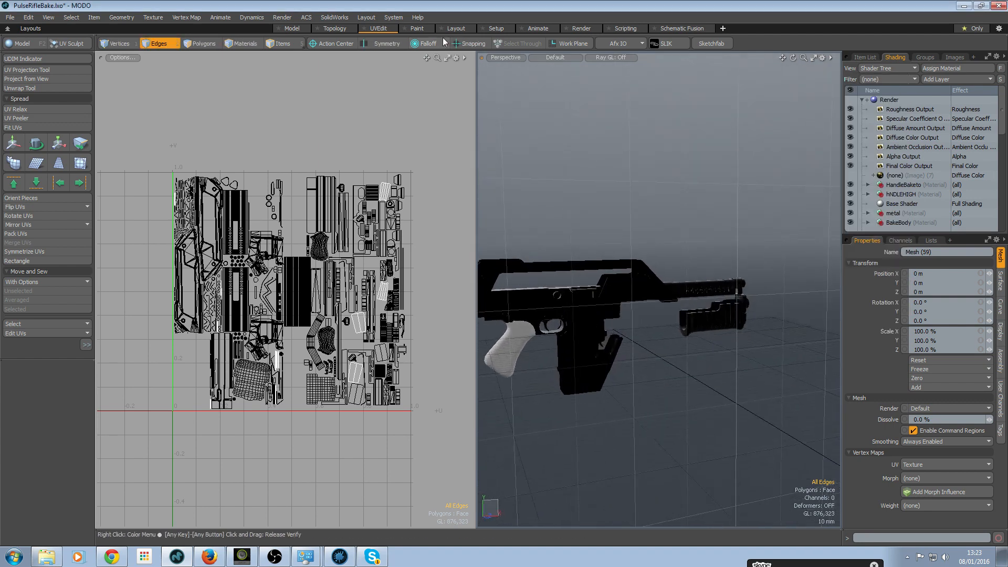
- Frame the rifle in the 3D viewport and set the viewport's display style to Shaded
{"action": "left_click_drag", "start_coordinate": [554, 291], "coordinate": [868, 308], "text": "alt+shift"}
{"action": "left_click_drag", "start_coordinate": [462, 357], "coordinate": [934, 205], "text": "alt+shift"}
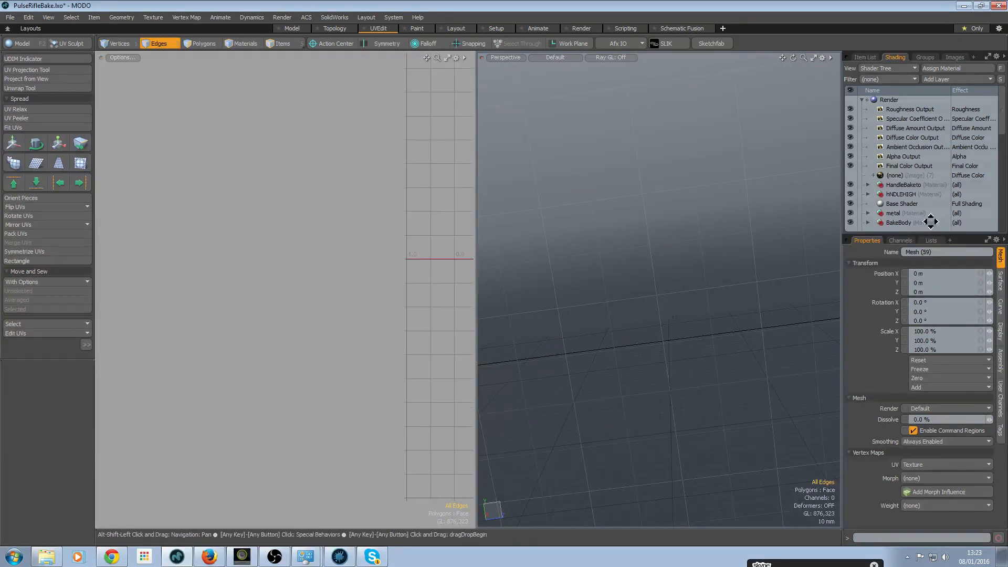
{"action": "key", "text": "a"}
{"action": "key", "text": "a"}
{"action": "left_click_drag", "start_coordinate": [677, 326], "coordinate": [525, 331], "text": "alt"}
{"action": "left_click_drag", "start_coordinate": [525, 331], "coordinate": [477, 112], "text": "alt"}
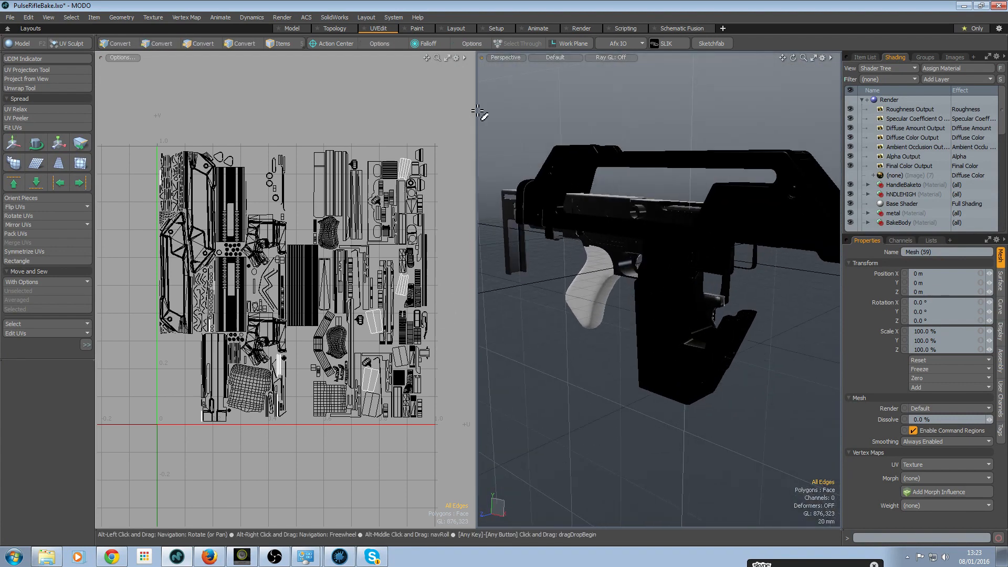
{"action": "left_click", "coordinate": [550, 58]}
{"action": "left_click", "coordinate": [546, 91]}
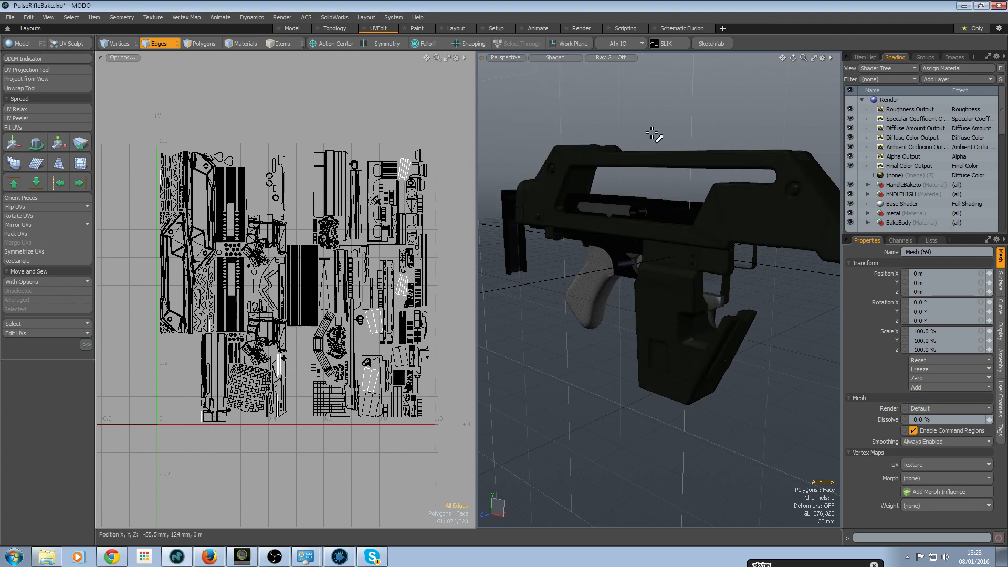
{"action": "left_click_drag", "start_coordinate": [585, 378], "coordinate": [567, 374], "text": "alt"}
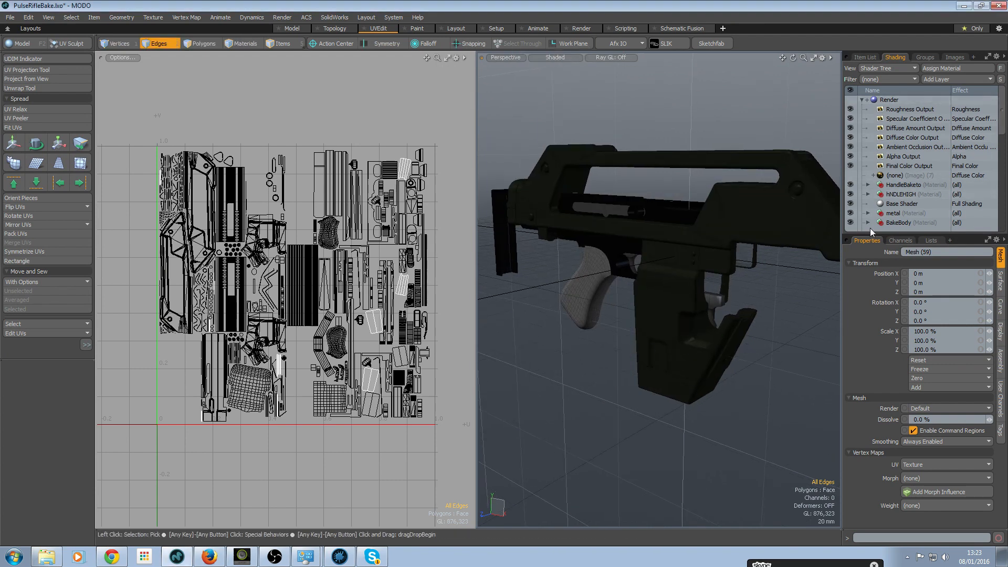
- Enlarge the shader tree and turn off all material groups from metal through barrel, then inspect the rifle's handle
{"action": "left_click", "coordinate": [887, 239]}
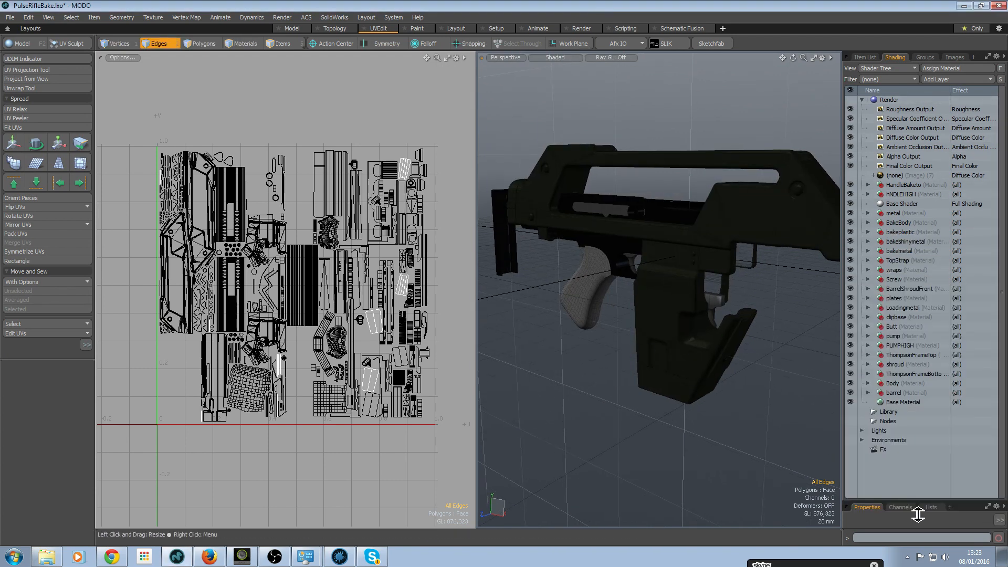
{"action": "left_click_drag", "start_coordinate": [850, 317], "coordinate": [849, 223]}
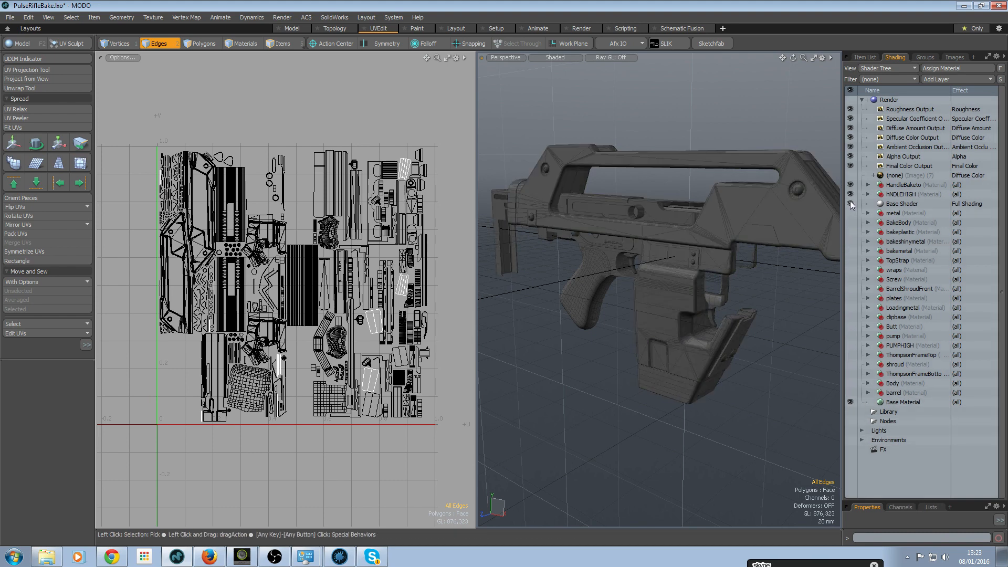
{"action": "left_click_drag", "start_coordinate": [607, 353], "coordinate": [692, 341], "text": "alt"}
{"action": "left_click_drag", "start_coordinate": [711, 307], "coordinate": [748, 402], "text": "alt+shift"}
{"action": "left_click_drag", "start_coordinate": [748, 402], "coordinate": [622, 321], "text": "alt"}
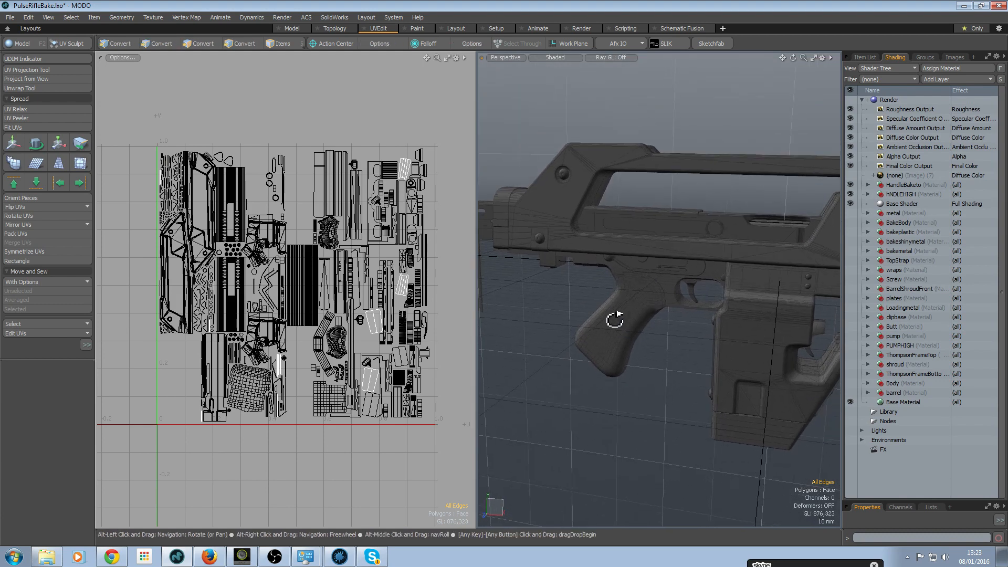
{"action": "mouse_move", "coordinate": [644, 371]}
{"action": "left_mouse_down", "text": "alt"}
{"action": "mouse_move", "coordinate": [771, 332]}
{"action": "mouse_move", "coordinate": [606, 310]}
{"action": "mouse_move", "coordinate": [742, 281]}
{"action": "mouse_move", "coordinate": [704, 372]}
{"action": "mouse_move", "coordinate": [636, 383]}
{"action": "mouse_move", "coordinate": [651, 373]}
{"action": "left_mouse_up", "text": "alt"}
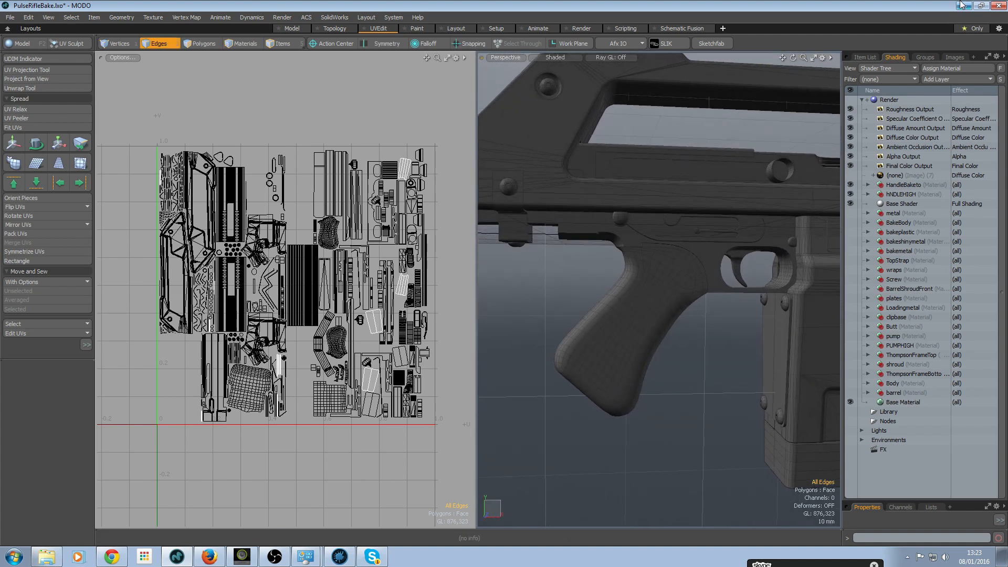
- Expand BakedParts in the item list and look through its Accessories group
{"action": "left_click", "coordinate": [867, 57]}
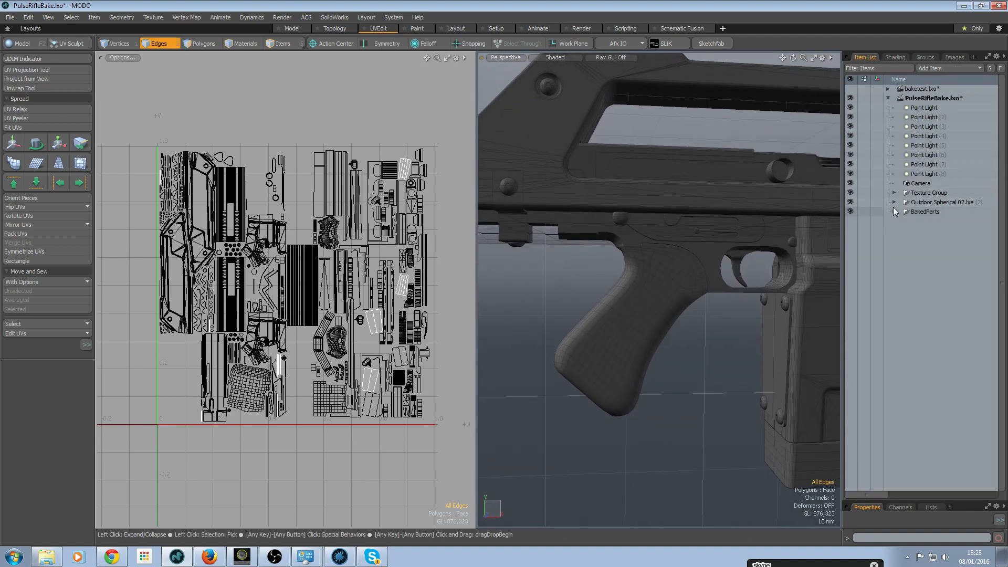
{"action": "left_click", "coordinate": [895, 211]}
{"action": "left_click", "coordinate": [901, 259]}
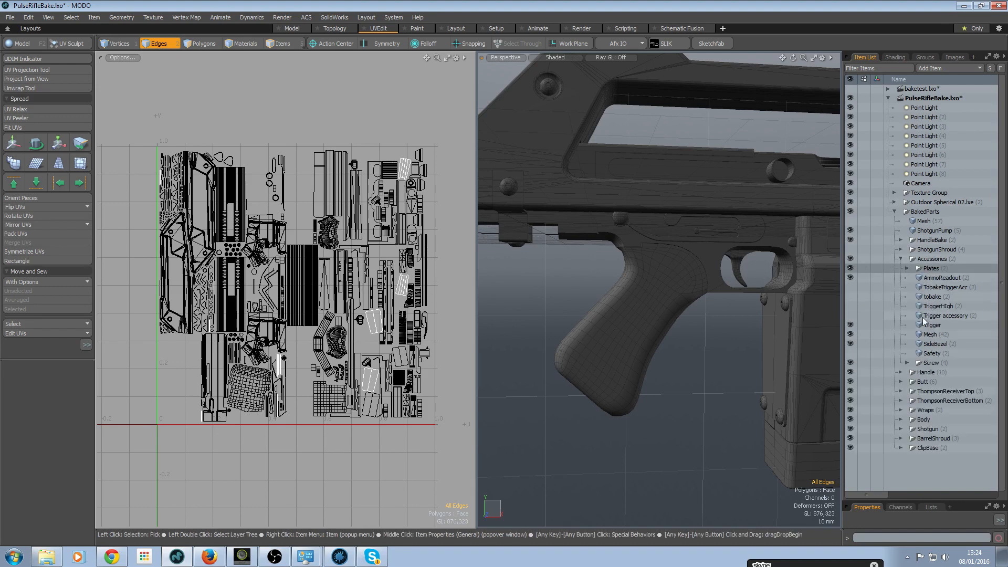
{"action": "left_click", "coordinate": [908, 269]}
{"action": "left_click", "coordinate": [907, 268]}
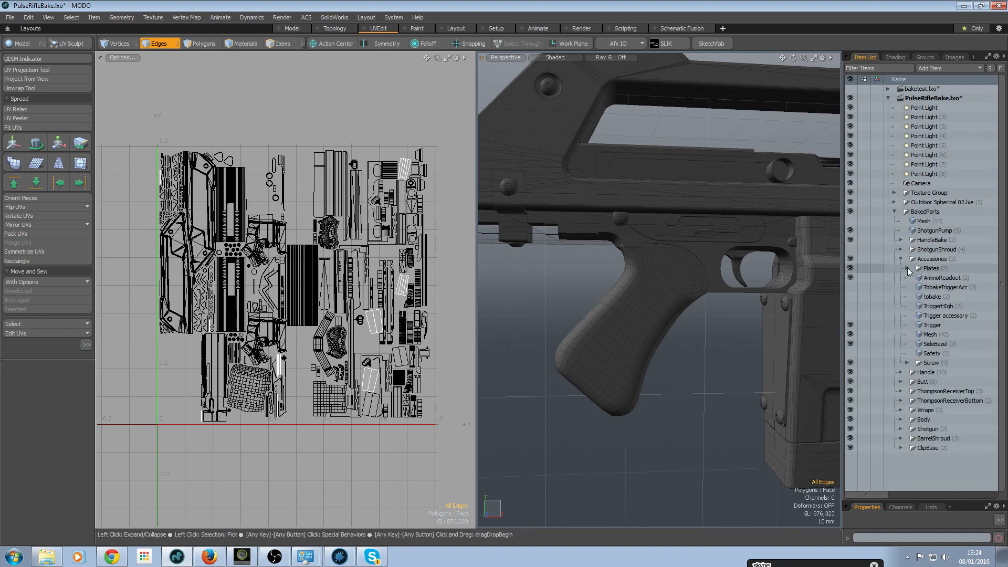
{"action": "left_click", "coordinate": [901, 259]}
- Show the last Handle mesh inside the BakedParts Handle group, then collapse that group and hide it
{"action": "left_click", "coordinate": [900, 267]}
{"action": "left_click", "coordinate": [924, 297]}
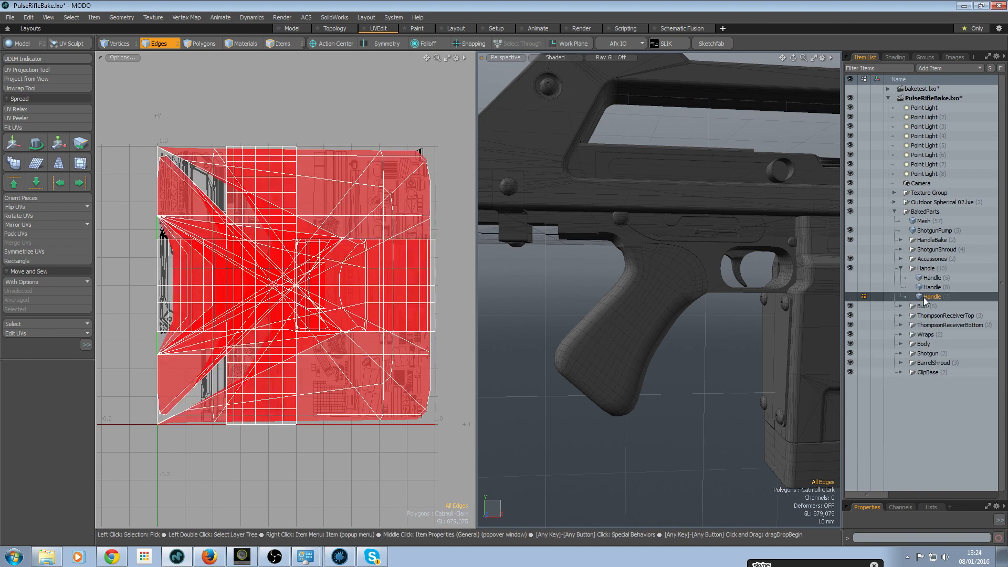
{"action": "scroll", "coordinate": [641, 326], "scroll_direction": "down", "scroll_amount": 3}
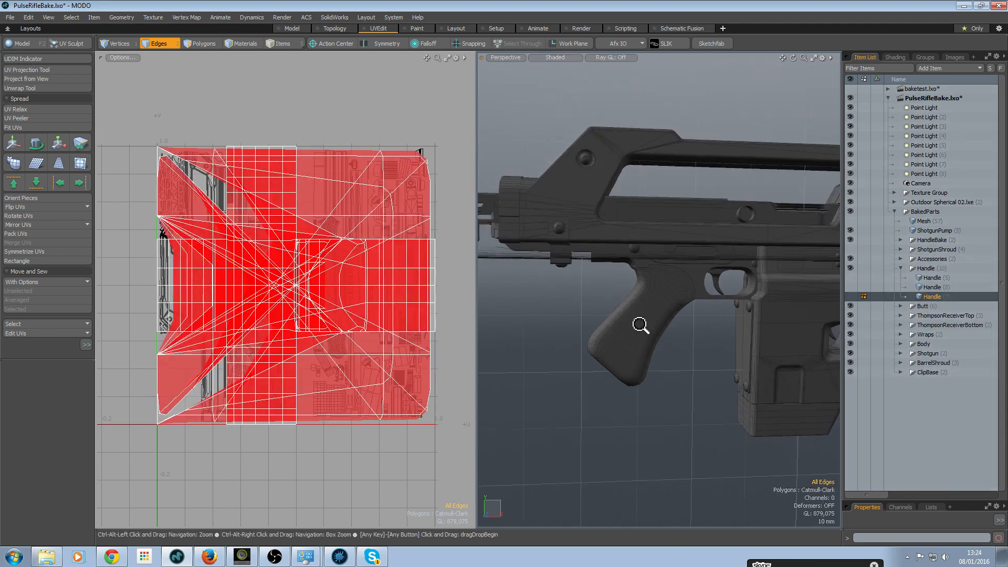
{"action": "left_click", "coordinate": [850, 296]}
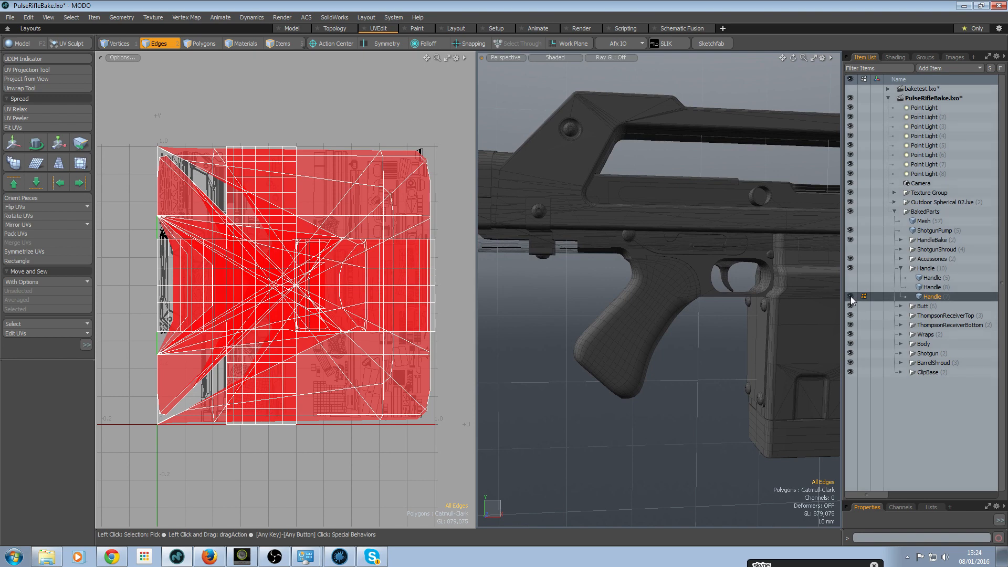
{"action": "left_click", "coordinate": [901, 268]}
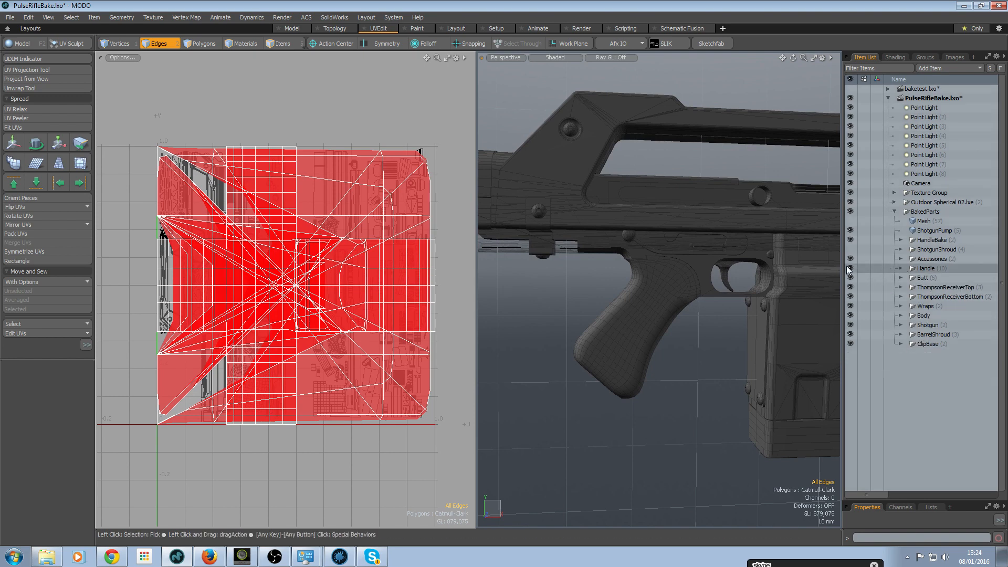
- Show the Cutters mesh in HandleBake's Handle group and swap visibility from Mesh BakeTo to MeshBakeFrom
{"action": "left_click", "coordinate": [900, 240]}
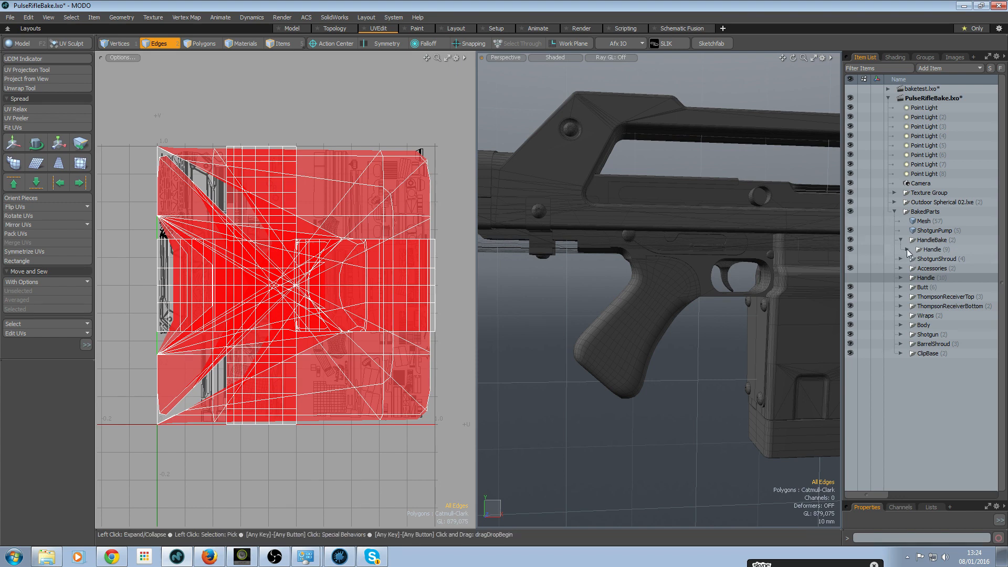
{"action": "left_click", "coordinate": [907, 249]}
{"action": "left_click", "coordinate": [938, 288]}
{"action": "left_click_drag", "start_coordinate": [756, 304], "coordinate": [788, 310], "text": "alt"}
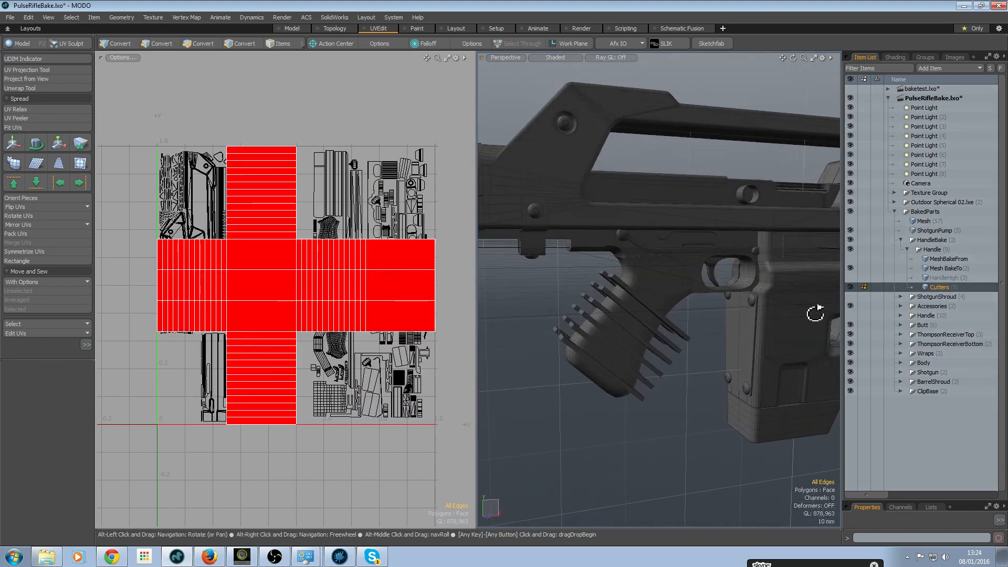
{"action": "left_click", "coordinate": [940, 269]}
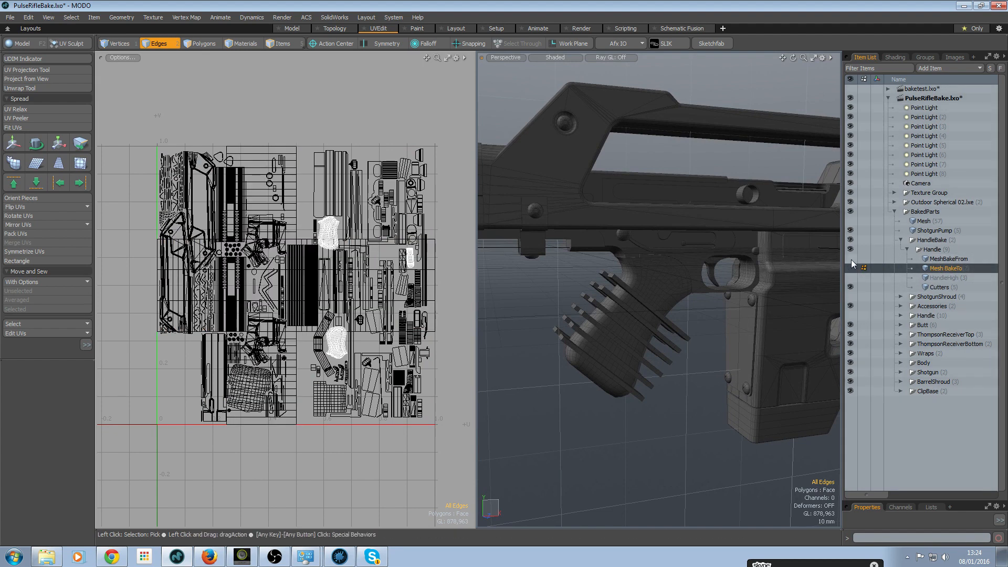
{"action": "left_click", "coordinate": [940, 258]}
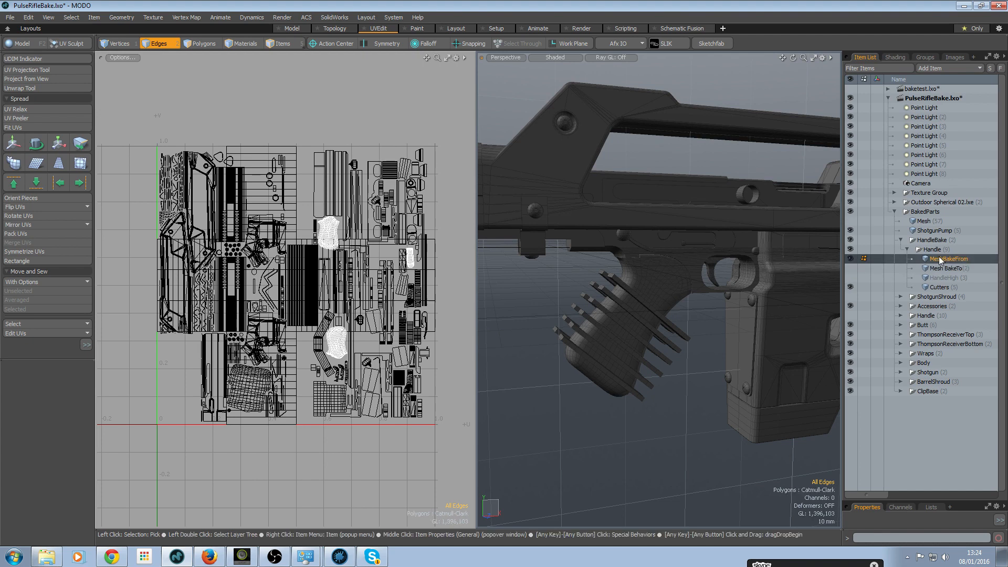
- Create a 3D Tree Fusion item from Cutters and MeshBakeFrom, subtracting the first selected mesh, Cutters, from the other
{"action": "left_click", "coordinate": [935, 288]}
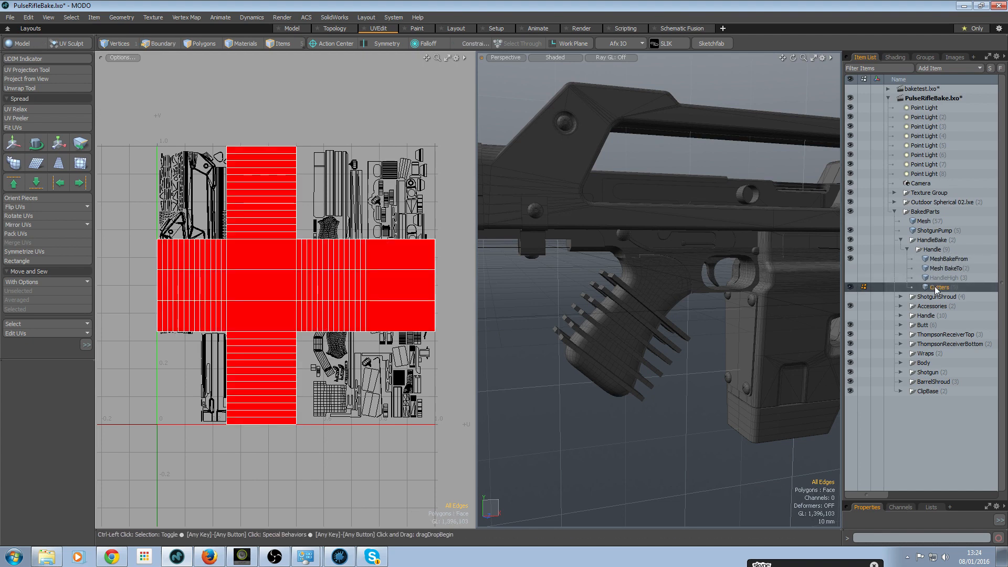
{"action": "left_click_drag", "start_coordinate": [695, 331], "coordinate": [720, 336], "text": "alt"}
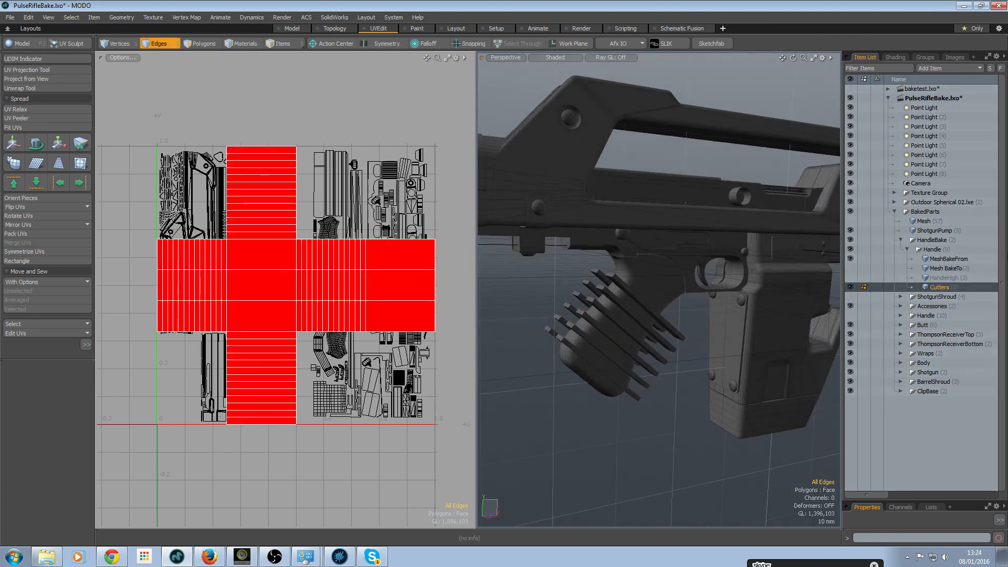
{"action": "left_click", "coordinate": [954, 260], "text": "ctrl"}
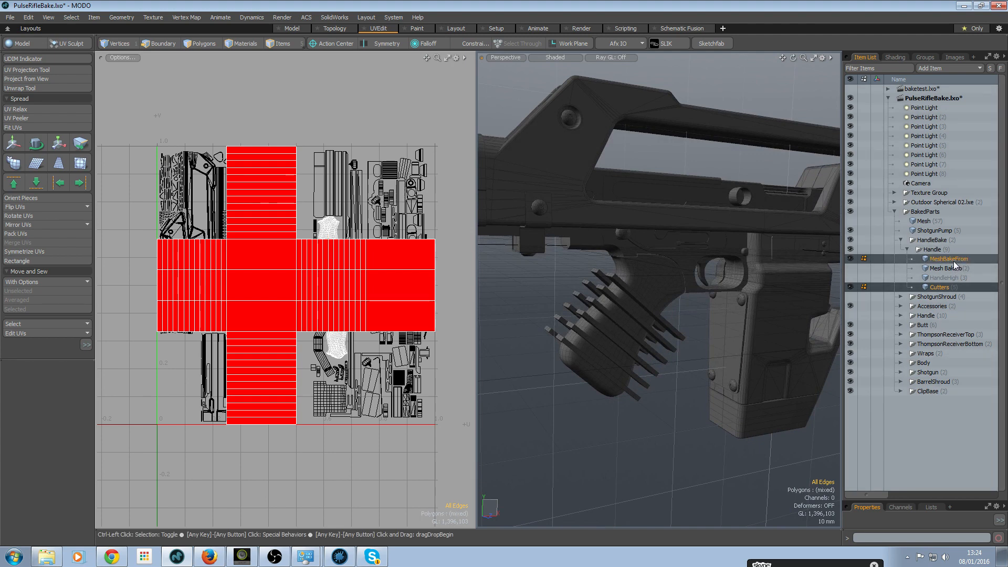
{"action": "key", "text": "ctrl+alt+space"}
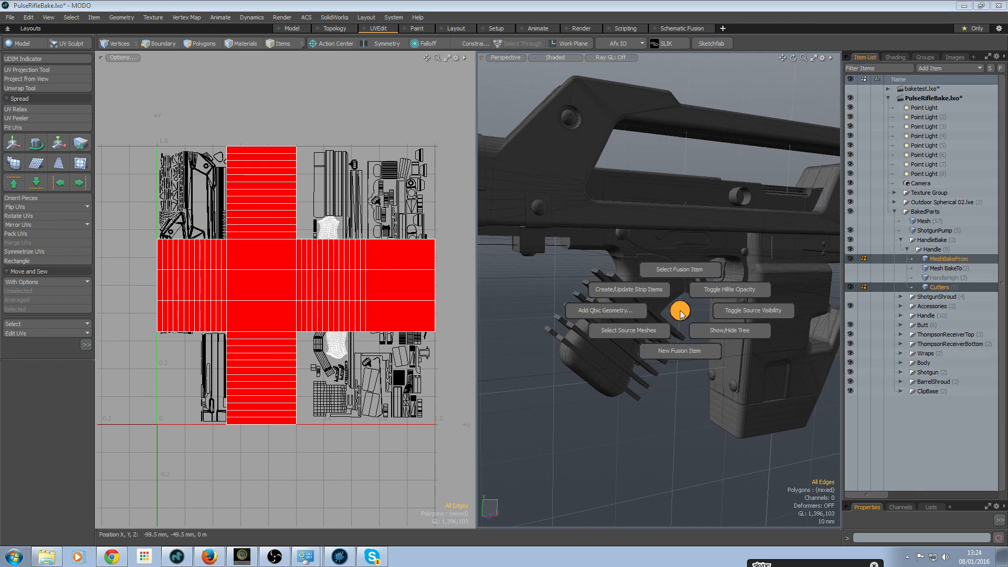
{"action": "left_click", "coordinate": [677, 353]}
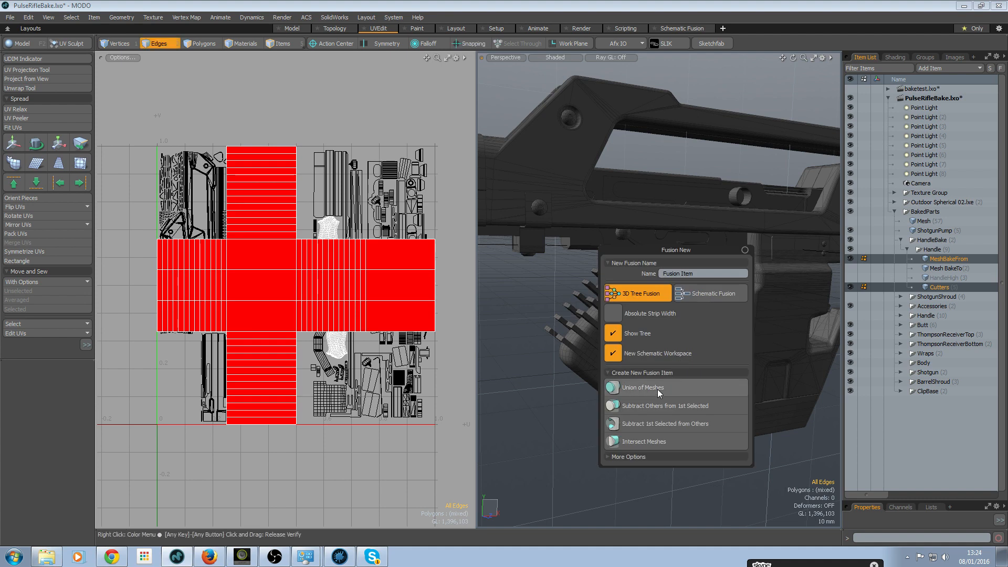
{"action": "left_click", "coordinate": [661, 423]}
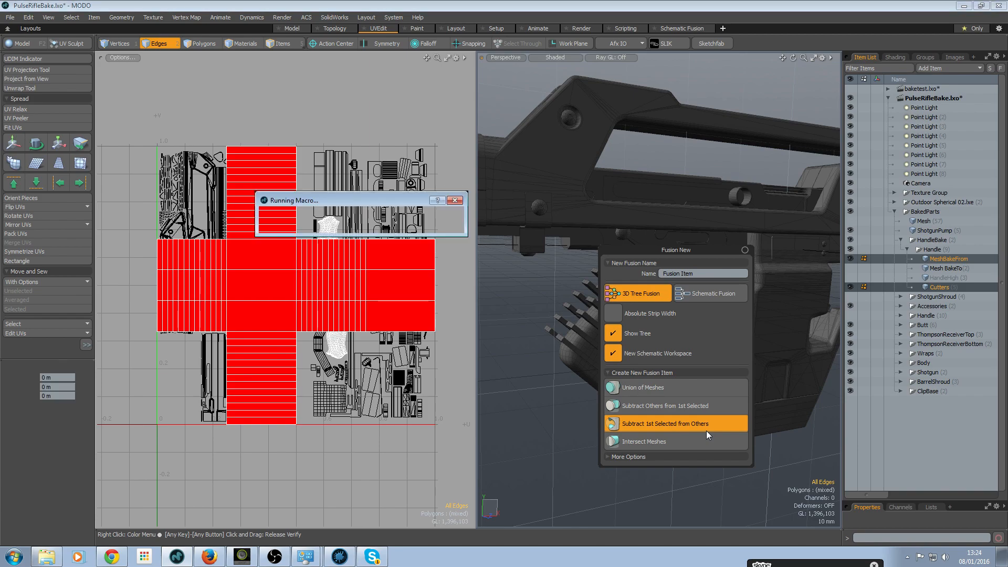
- Centre the polygons of the MeshBakeFrom and Cutters meshes on the Z axis
{"action": "left_click_drag", "start_coordinate": [621, 347], "coordinate": [715, 361], "text": "alt"}
{"action": "key", "text": "shift+a"}
{"action": "scroll", "coordinate": [706, 356], "scroll_direction": "down", "scroll_amount": 3}
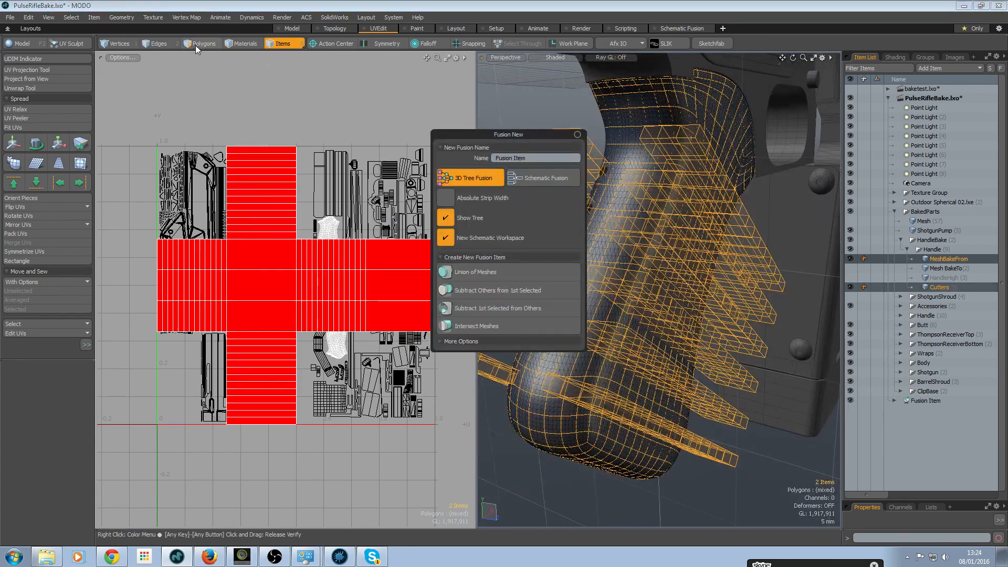
{"action": "left_click", "coordinate": [197, 45]}
{"action": "left_click", "coordinate": [211, 42]}
{"action": "left_click_drag", "start_coordinate": [693, 289], "coordinate": [606, 277], "text": "alt"}
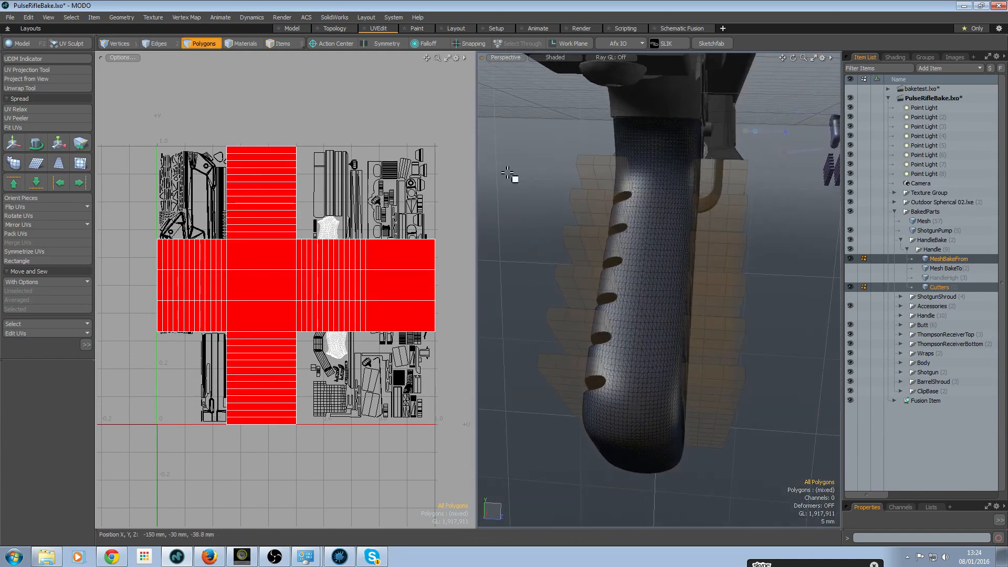
{"action": "left_click", "coordinate": [28, 17]}
{"action": "mouse_move", "coordinate": [65, 177]}
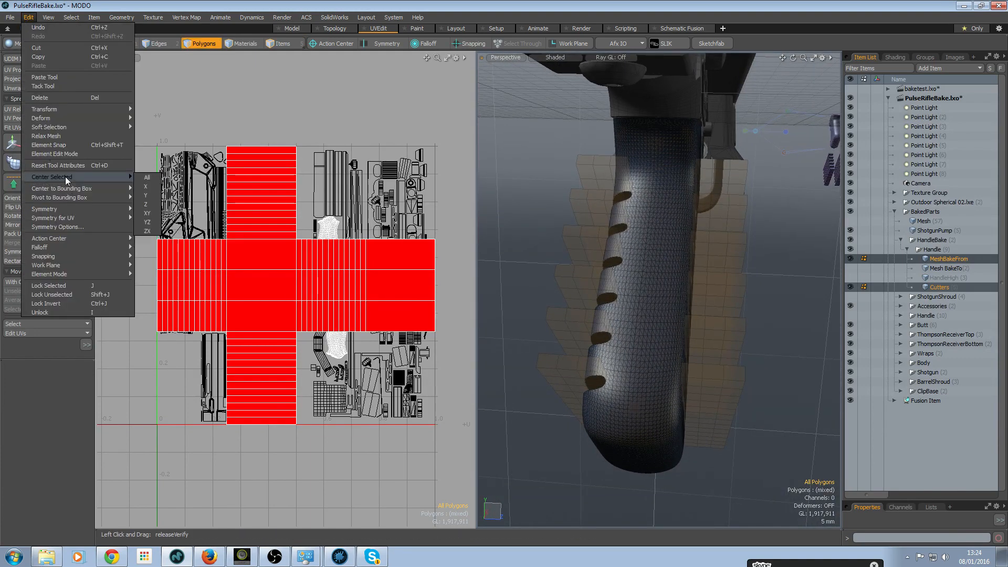
{"action": "left_click", "coordinate": [148, 206]}
- Undo a trial move of both meshes and shift only the Cutters polygons by -3 mm along Z
{"action": "mouse_move", "coordinate": [670, 292]}
{"action": "left_mouse_down", "text": "alt"}
{"action": "mouse_move", "coordinate": [666, 317]}
{"action": "mouse_move", "coordinate": [678, 311]}
{"action": "left_mouse_up", "text": "alt"}
{"action": "key", "text": "w"}
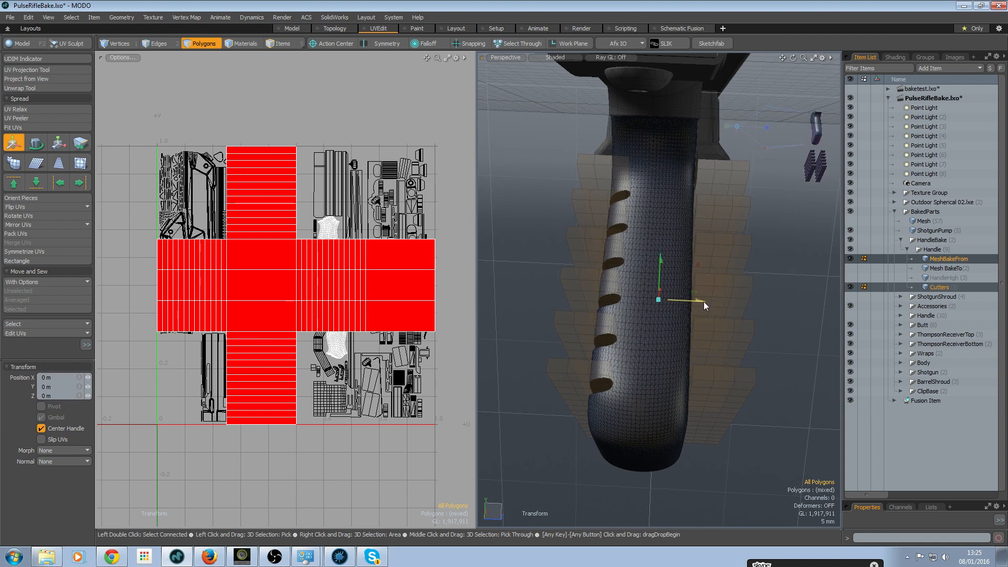
{"action": "left_click_drag", "start_coordinate": [699, 300], "coordinate": [687, 304]}
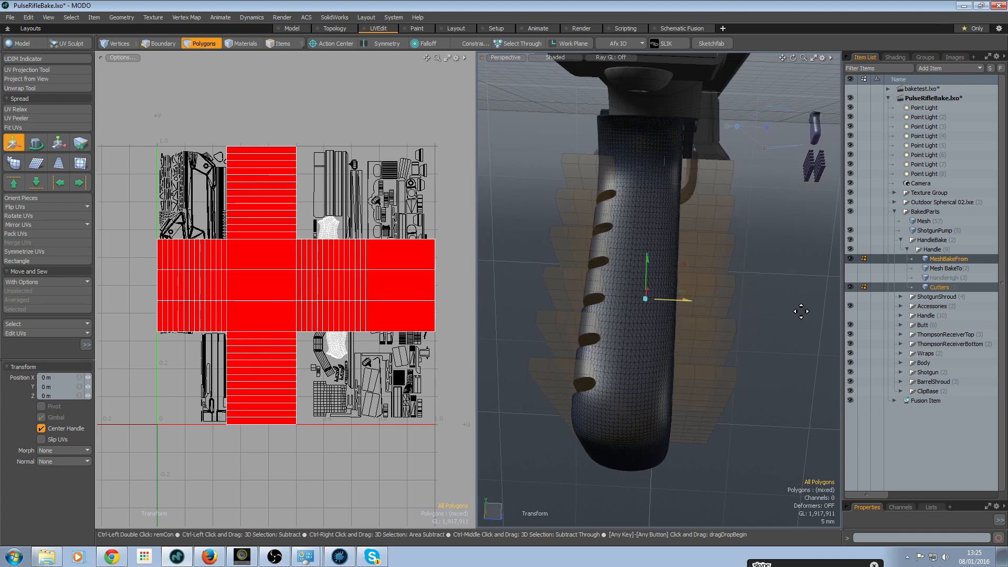
{"action": "key", "text": "ctrl+z"}
{"action": "left_click", "coordinate": [943, 289]}
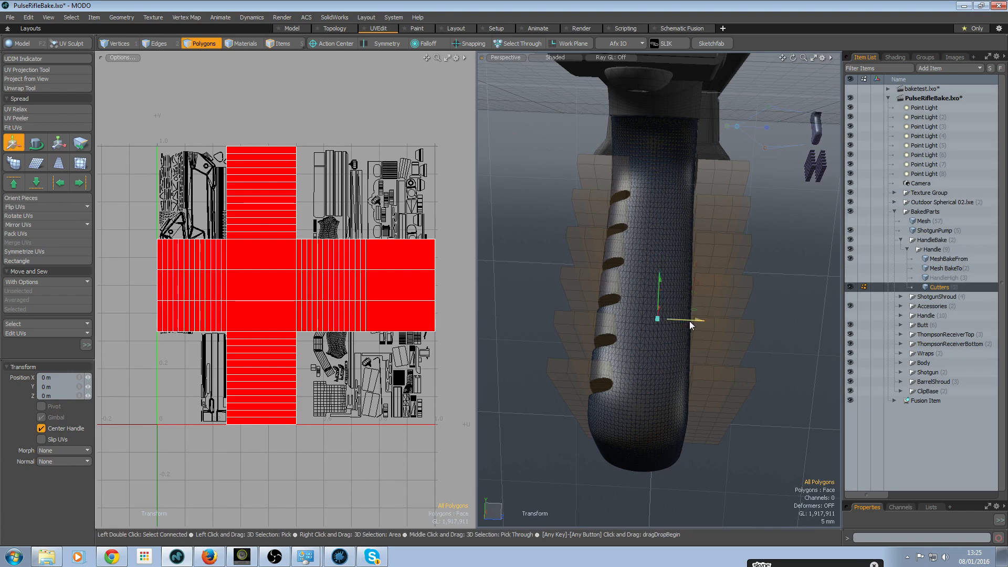
{"action": "left_click_drag", "start_coordinate": [689, 324], "coordinate": [644, 297]}
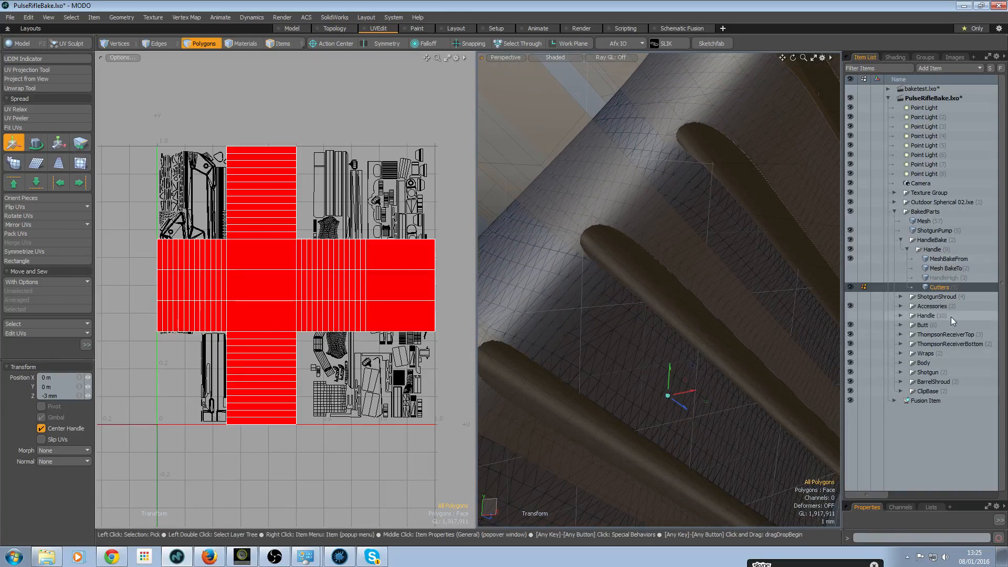
- Select the Fusion item and enlarge the properties area to show its global and default strip settings
{"action": "left_click", "coordinate": [915, 402]}
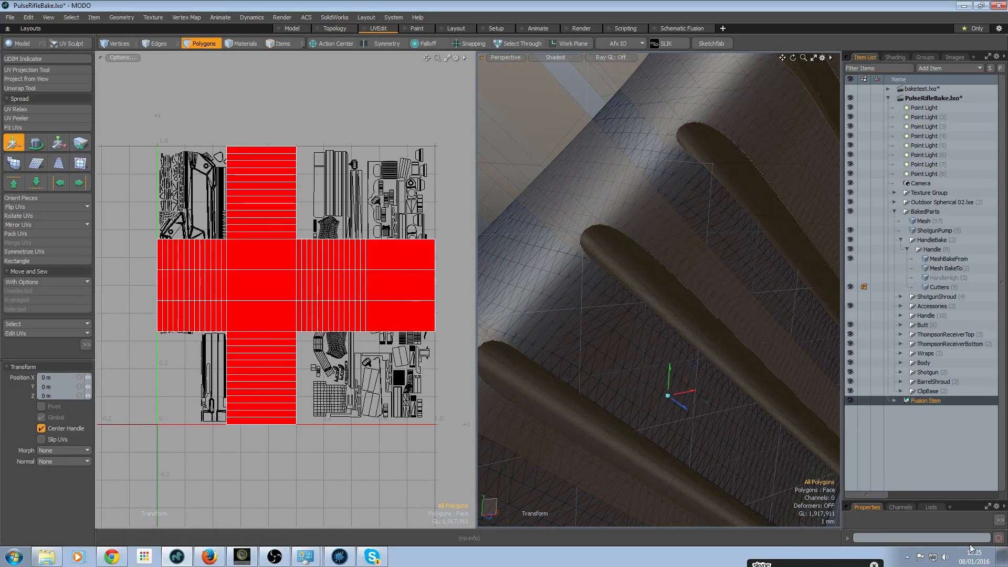
{"action": "left_click_drag", "start_coordinate": [949, 504], "coordinate": [951, 349]}
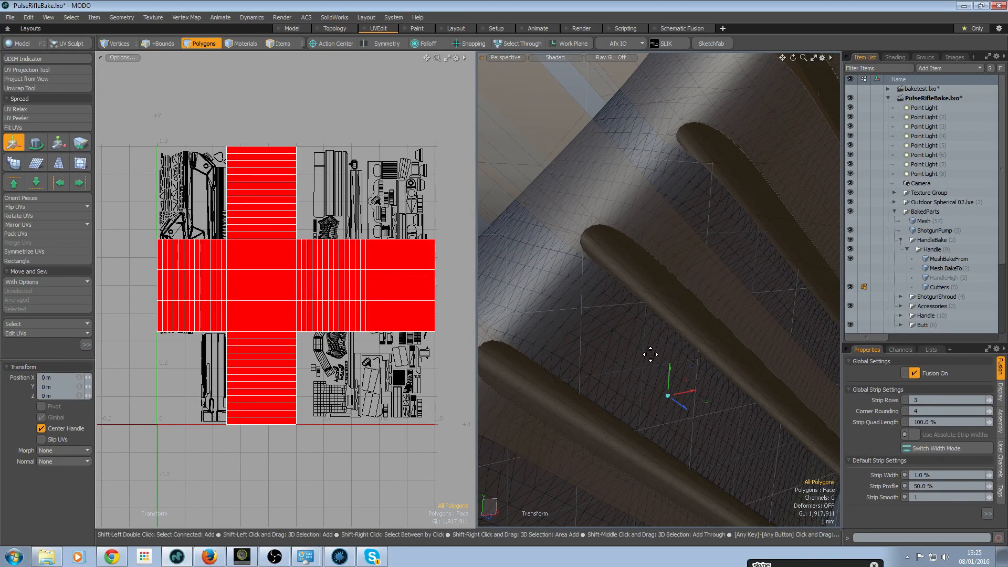
{"action": "key", "text": "q"}
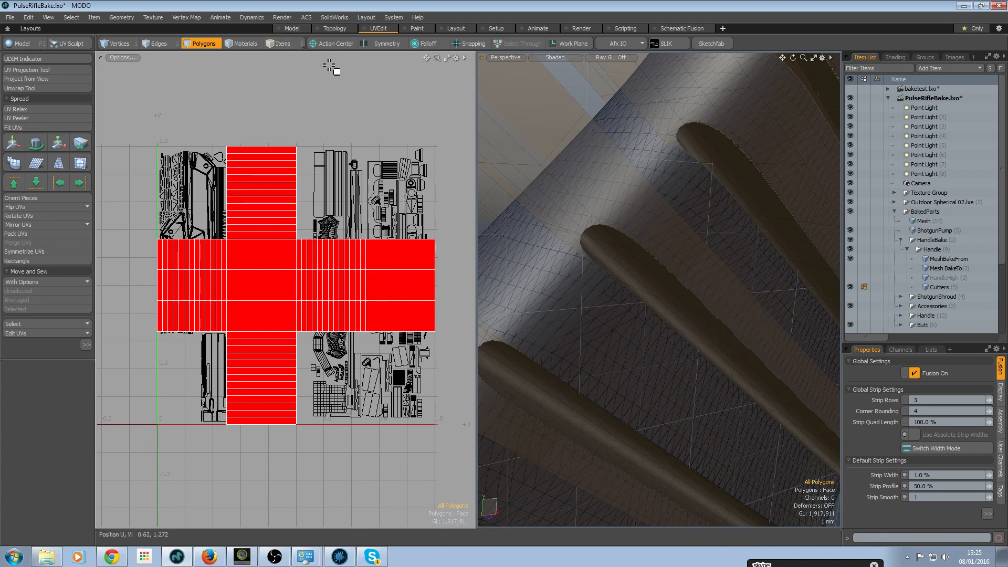
- Select the Fusion strips around the handle's grooves and haul their Strip Width channel to 24%
{"action": "left_click", "coordinate": [282, 44]}
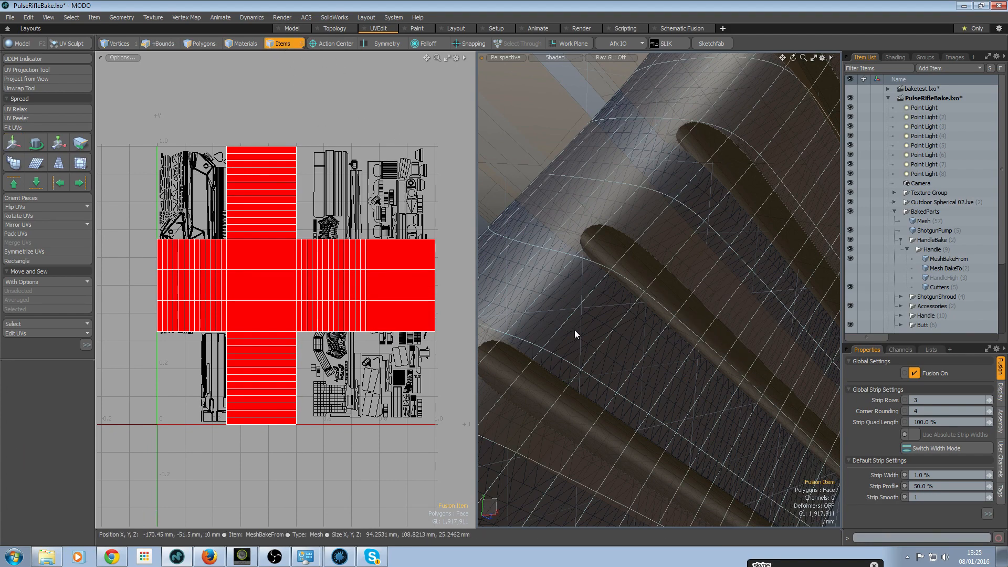
{"action": "left_click", "coordinate": [634, 295]}
{"action": "key", "text": "c"}
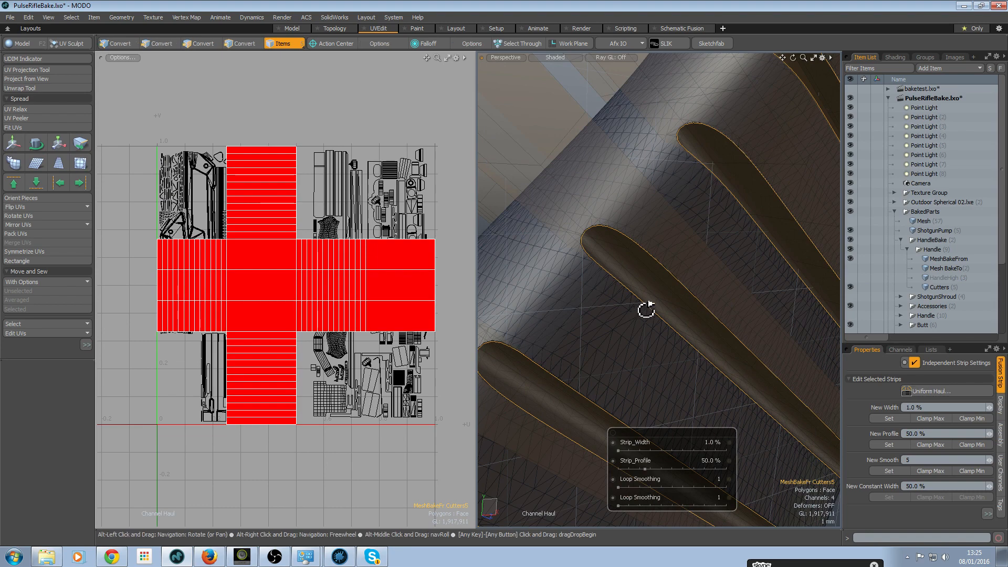
{"action": "left_click_drag", "start_coordinate": [656, 349], "coordinate": [629, 450], "text": "ctrl+alt"}
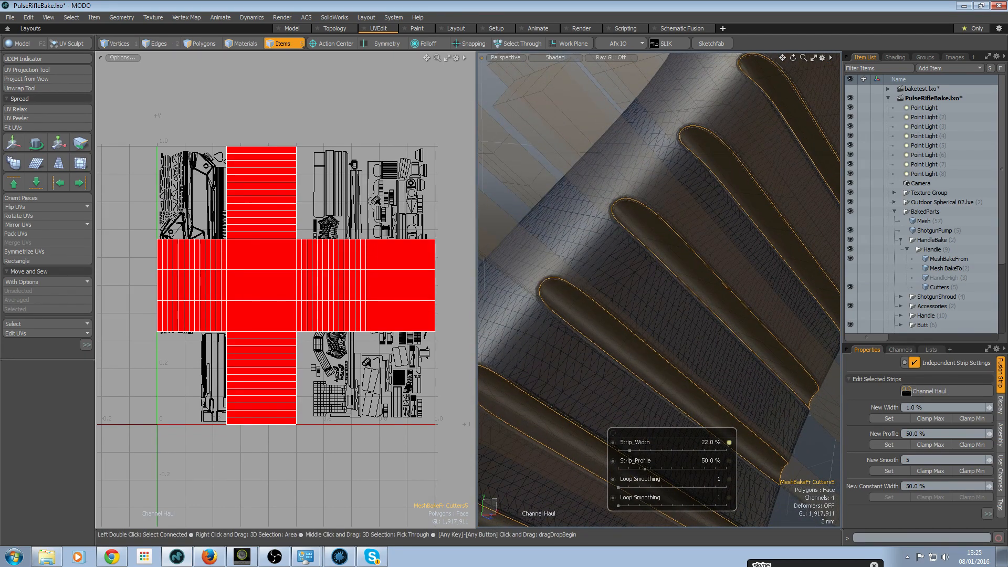
{"action": "left_click_drag", "start_coordinate": [701, 306], "coordinate": [630, 307], "text": "alt"}
{"action": "left_click_drag", "start_coordinate": [679, 331], "coordinate": [661, 310], "text": "alt"}
- Set the 3D viewport shading to Default and deselect the Fusion strips
{"action": "left_click", "coordinate": [558, 57]}
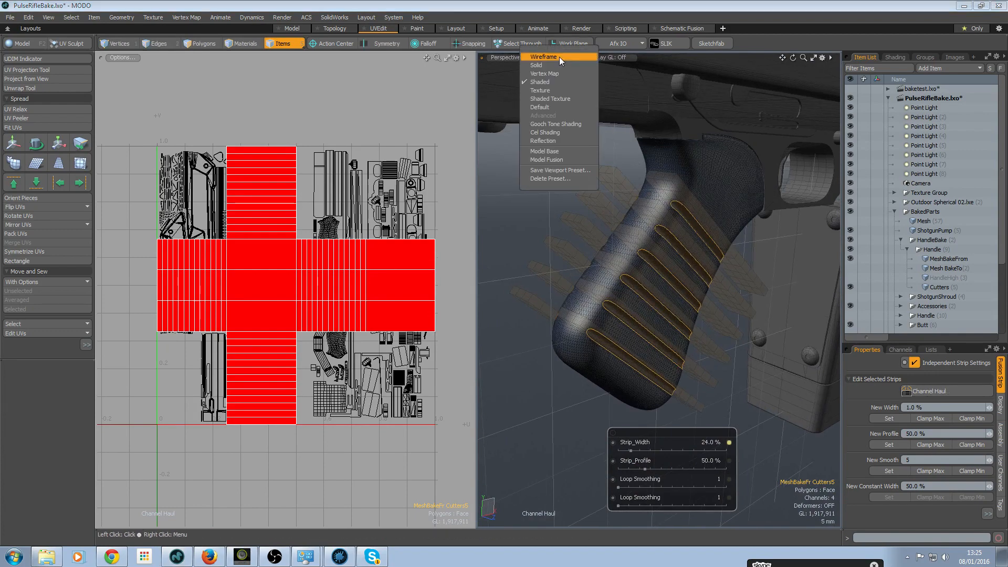
{"action": "left_click", "coordinate": [552, 107]}
{"action": "mouse_move", "coordinate": [637, 198]}
{"action": "left_mouse_down", "text": "alt"}
{"action": "mouse_move", "coordinate": [552, 310]}
{"action": "mouse_move", "coordinate": [677, 301]}
{"action": "mouse_move", "coordinate": [652, 315]}
{"action": "mouse_move", "coordinate": [724, 315]}
{"action": "mouse_move", "coordinate": [511, 381]}
{"action": "mouse_move", "coordinate": [724, 315]}
{"action": "mouse_move", "coordinate": [772, 317]}
{"action": "mouse_move", "coordinate": [580, 304]}
{"action": "left_mouse_up", "text": "alt"}
{"action": "left_click", "coordinate": [524, 374]}
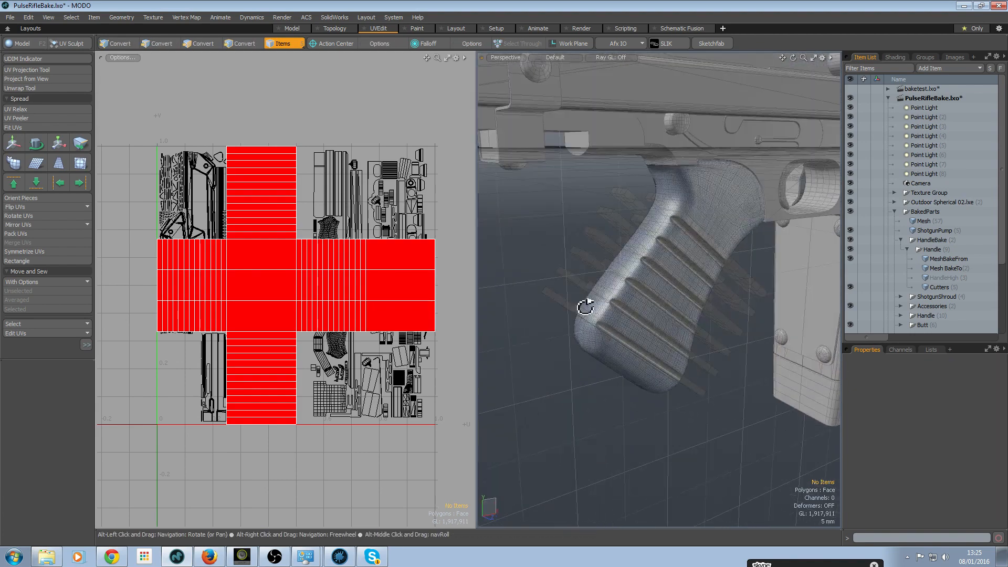
- Show Mesh BakeTo over the grooved handle to compare the two, and hide it again
{"action": "left_click", "coordinate": [948, 268]}
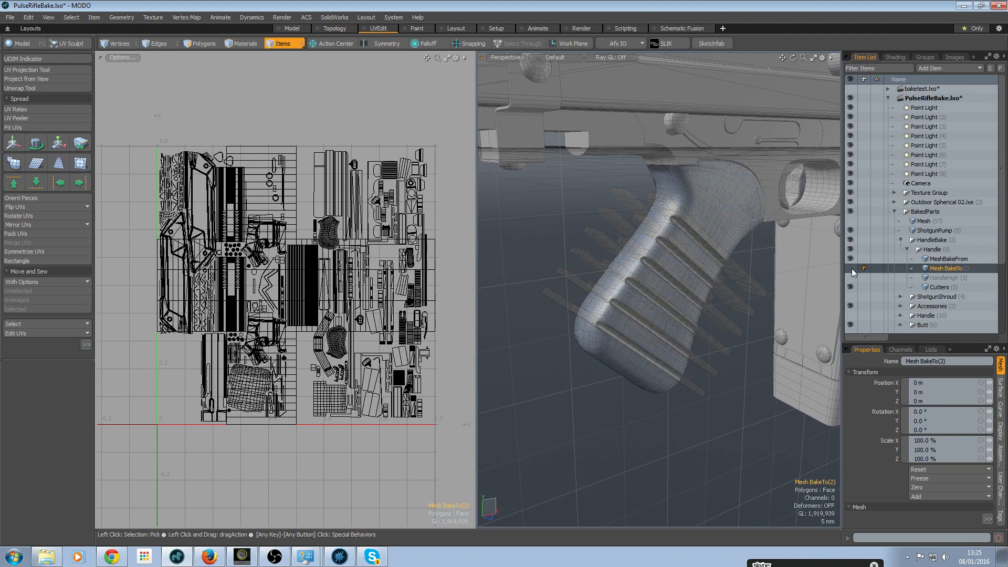
{"action": "key", "text": "shift+Tab"}
{"action": "key", "text": "shift+Tab"}
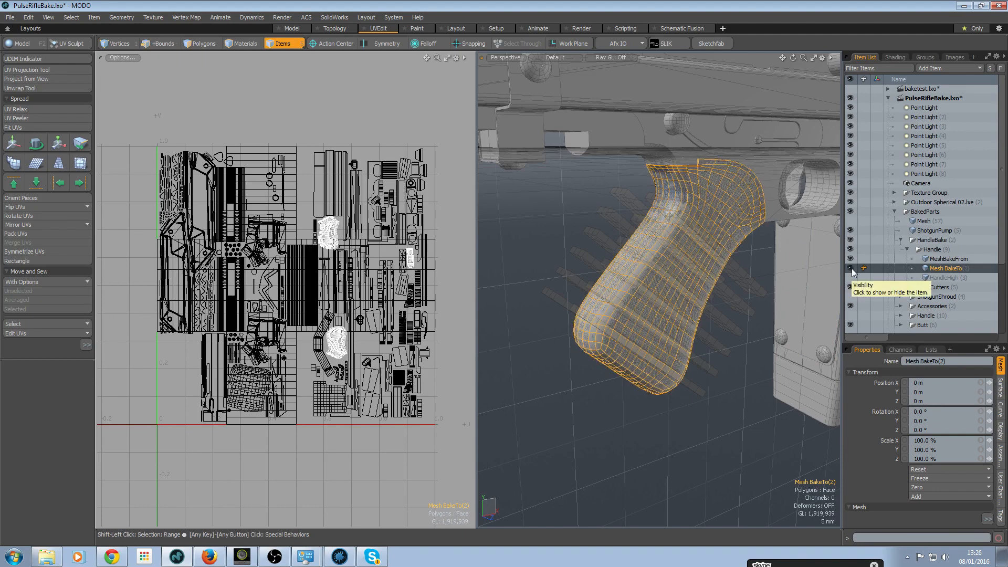
{"action": "left_click_drag", "start_coordinate": [630, 263], "coordinate": [593, 347], "text": "alt"}
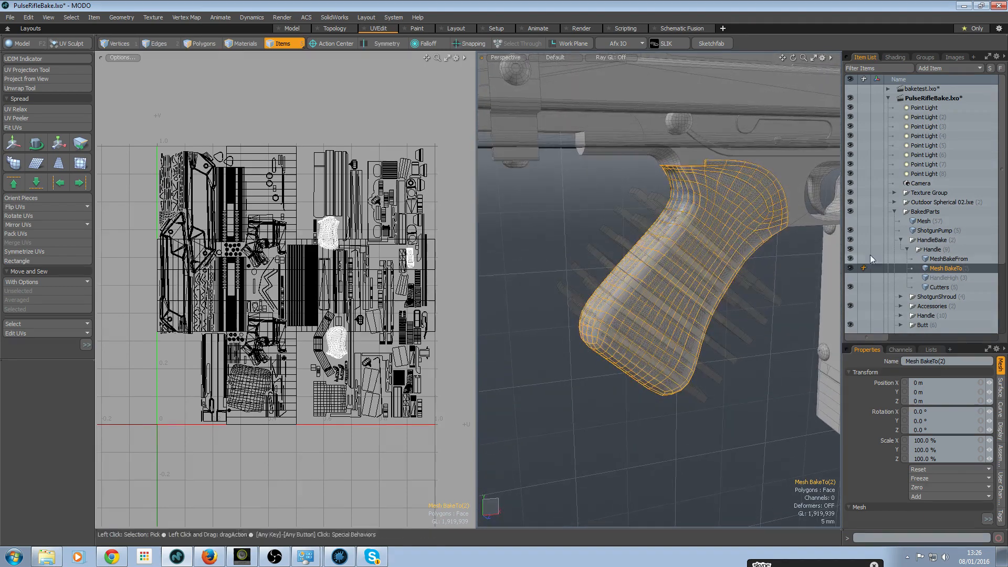
{"action": "left_click", "coordinate": [850, 268]}
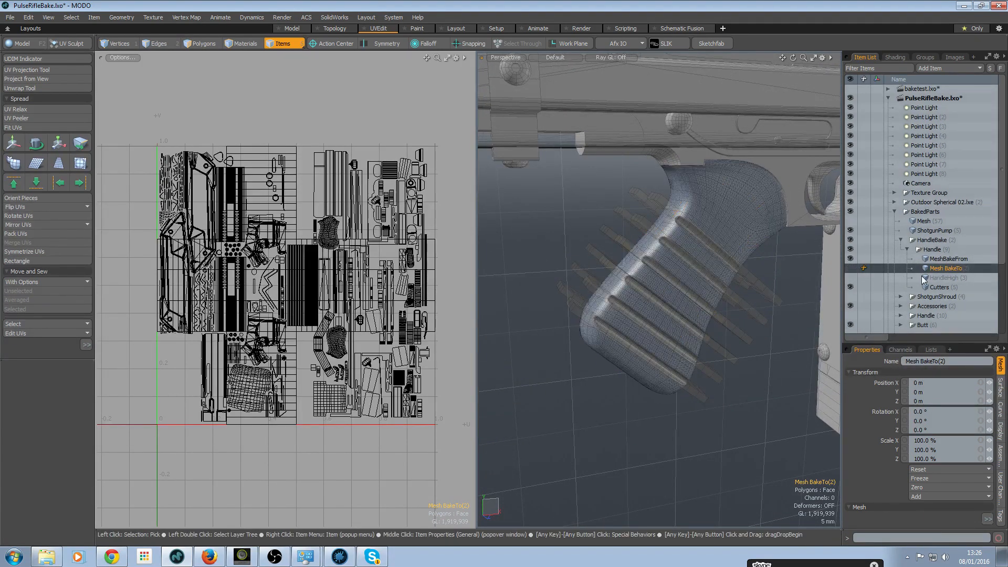
- Open a render preview, frame the handle's grooves in it, and move it aside so the 3D viewport is visible
{"action": "key", "text": "F8"}
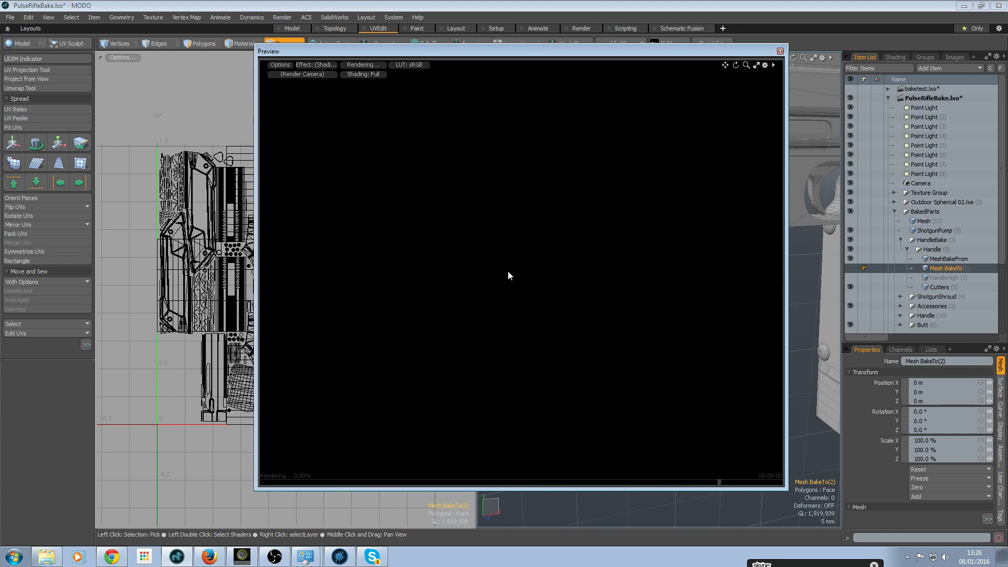
{"action": "left_click_drag", "start_coordinate": [483, 295], "coordinate": [593, 295], "text": "alt"}
{"action": "left_click_drag", "start_coordinate": [593, 295], "coordinate": [536, 309], "text": "alt+shift"}
{"action": "left_click_drag", "start_coordinate": [632, 50], "coordinate": [335, 65]}
- Inspect the groove strips and the Cutters mesh against the rendered handle, and close the preview
{"action": "left_click_drag", "start_coordinate": [680, 299], "coordinate": [653, 268], "text": "alt"}
{"action": "left_click", "coordinate": [659, 262]}
{"action": "key", "text": "c"}
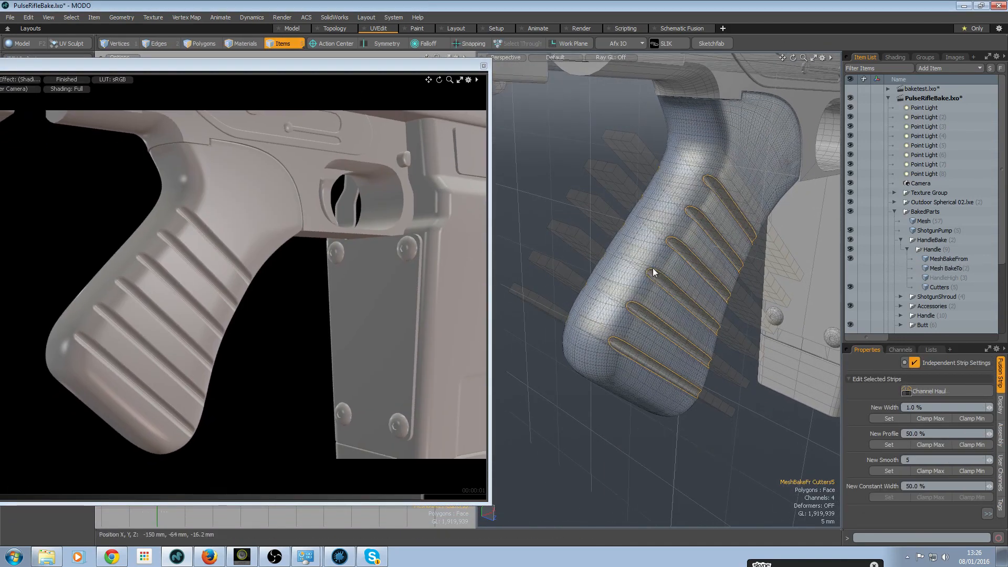
{"action": "left_click", "coordinate": [653, 256]}
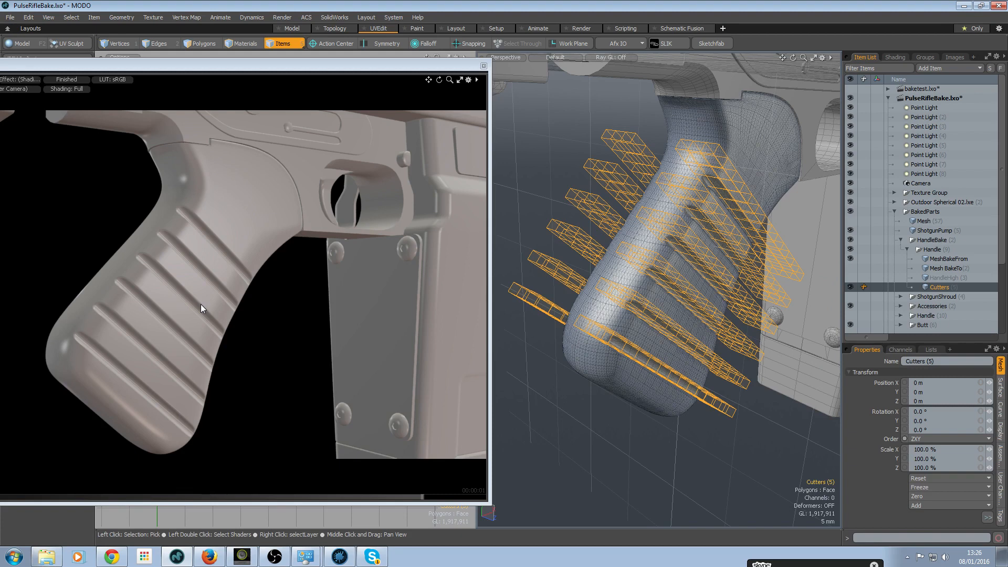
{"action": "left_click_drag", "start_coordinate": [760, 330], "coordinate": [603, 272], "text": "alt"}
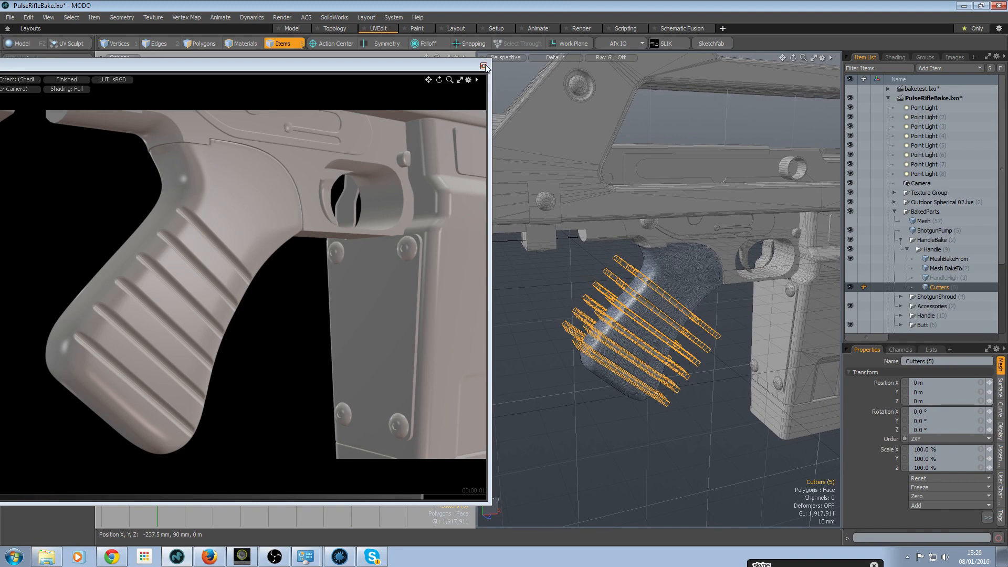
{"action": "left_click", "coordinate": [483, 66]}
- Make Mesh BakeTo visible and turn off the Base Shader in the shader tree
{"action": "left_click", "coordinate": [945, 268]}
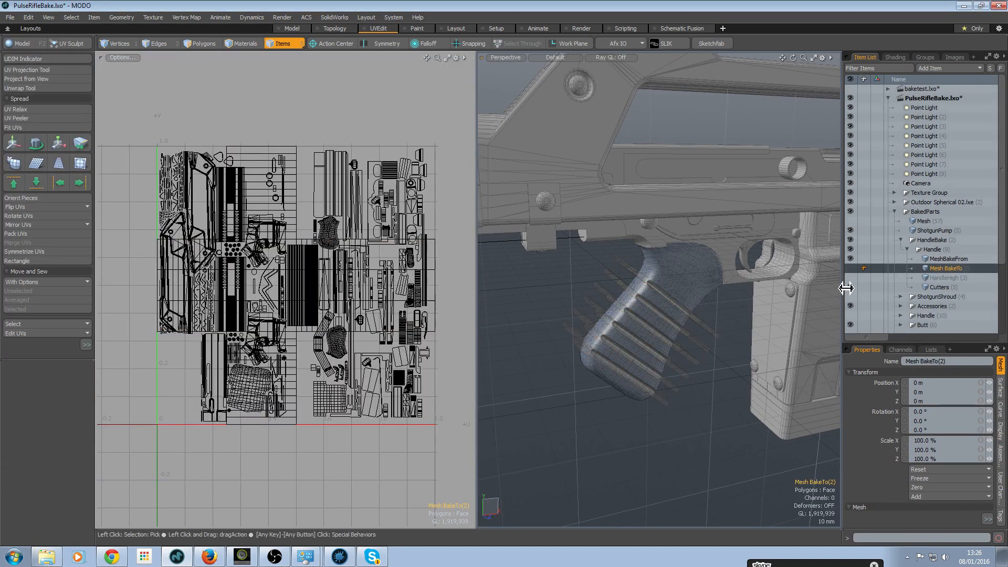
{"action": "left_click", "coordinate": [850, 267]}
{"action": "left_click", "coordinate": [890, 58]}
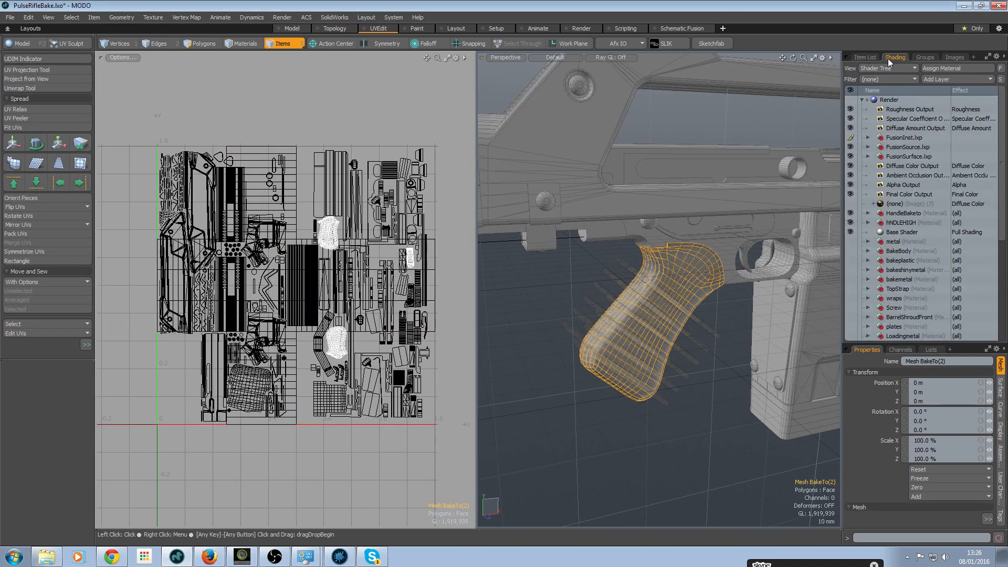
{"action": "left_click", "coordinate": [850, 232]}
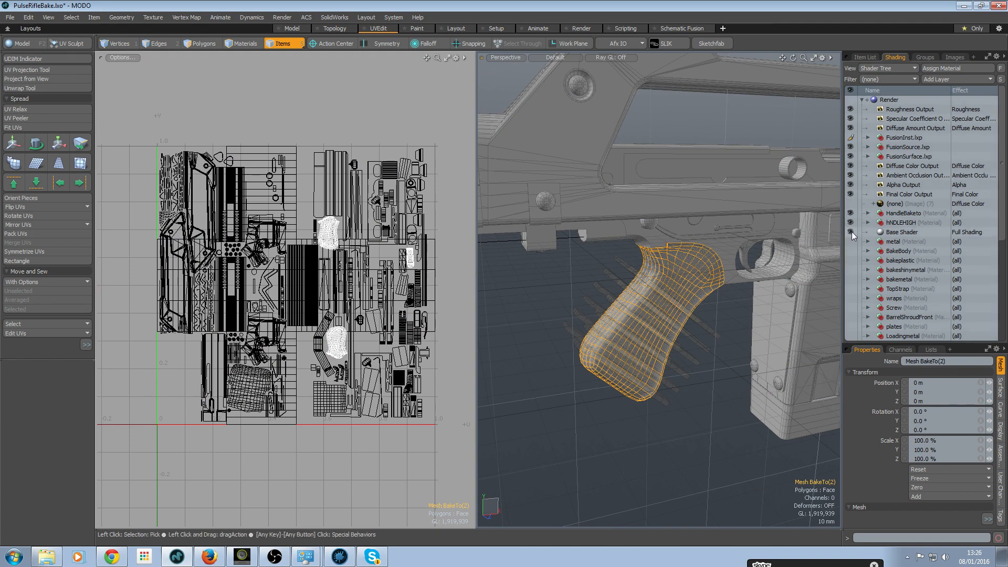
- Expand the HandleBaketo material group and move the Base Shader above it in the shader tree
{"action": "left_click", "coordinate": [868, 214]}
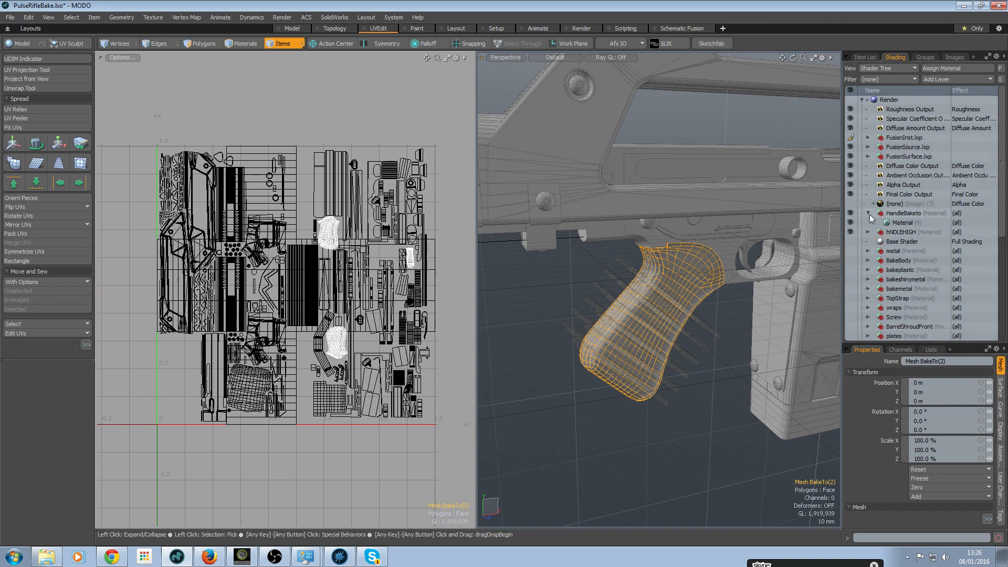
{"action": "left_click", "coordinate": [890, 245]}
{"action": "left_click_drag", "start_coordinate": [890, 240], "coordinate": [890, 211]}
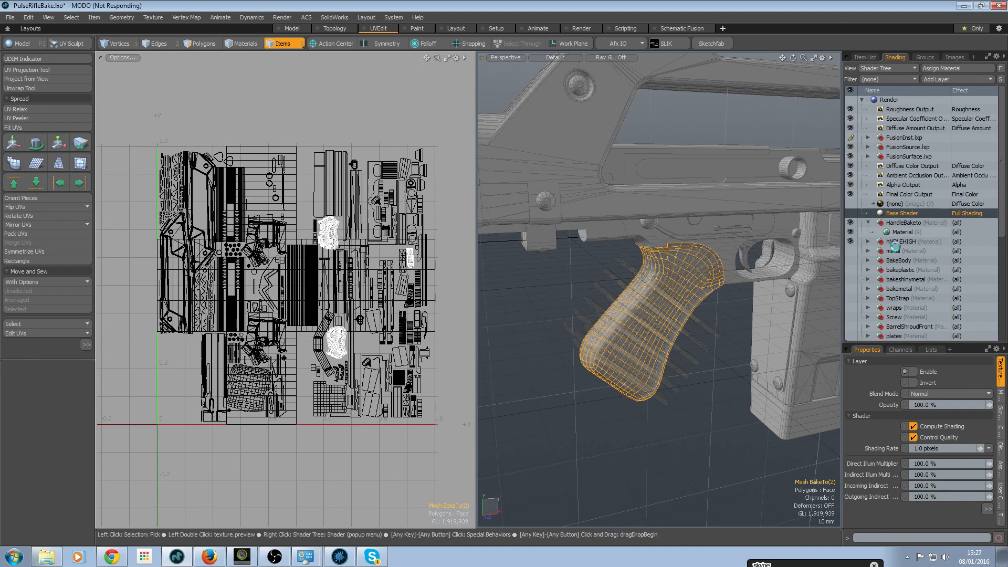
- Select the material inside HandleBaketo, show the vertex map lists in an enlarged panel, and frame the handle's UV islands
{"action": "left_click", "coordinate": [898, 231]}
{"action": "left_click", "coordinate": [930, 350]}
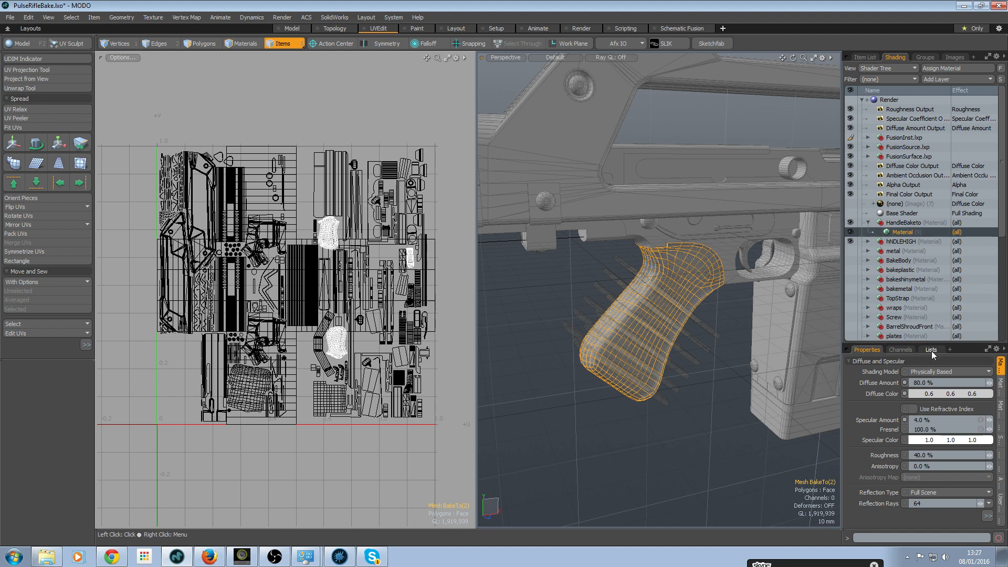
{"action": "left_click_drag", "start_coordinate": [871, 345], "coordinate": [870, 266]}
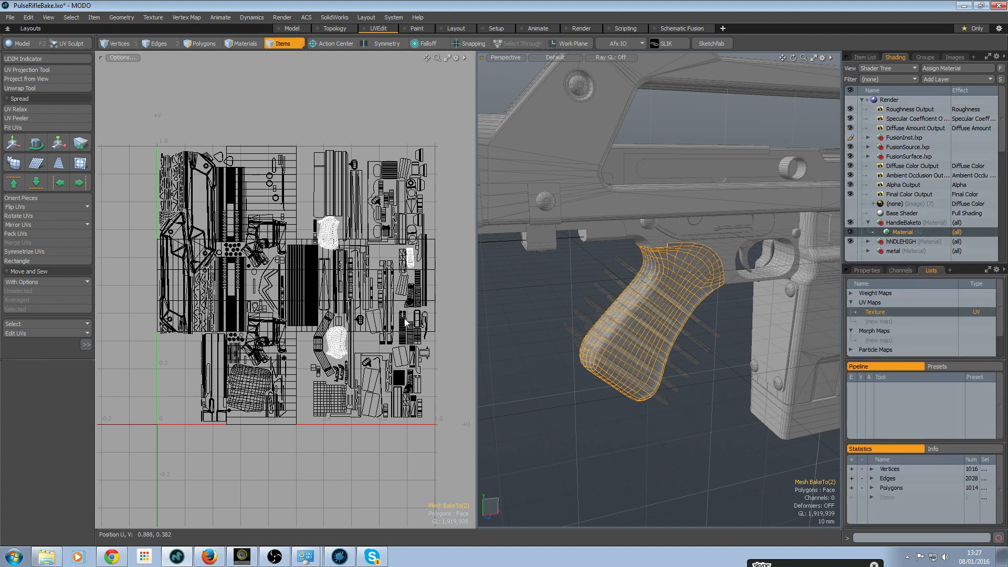
{"action": "left_click_drag", "start_coordinate": [314, 328], "coordinate": [407, 344], "text": "ctrl+alt"}
{"action": "left_click_drag", "start_coordinate": [360, 293], "coordinate": [215, 428], "text": "alt+shift"}
{"action": "left_click_drag", "start_coordinate": [760, 374], "coordinate": [700, 260], "text": "alt"}
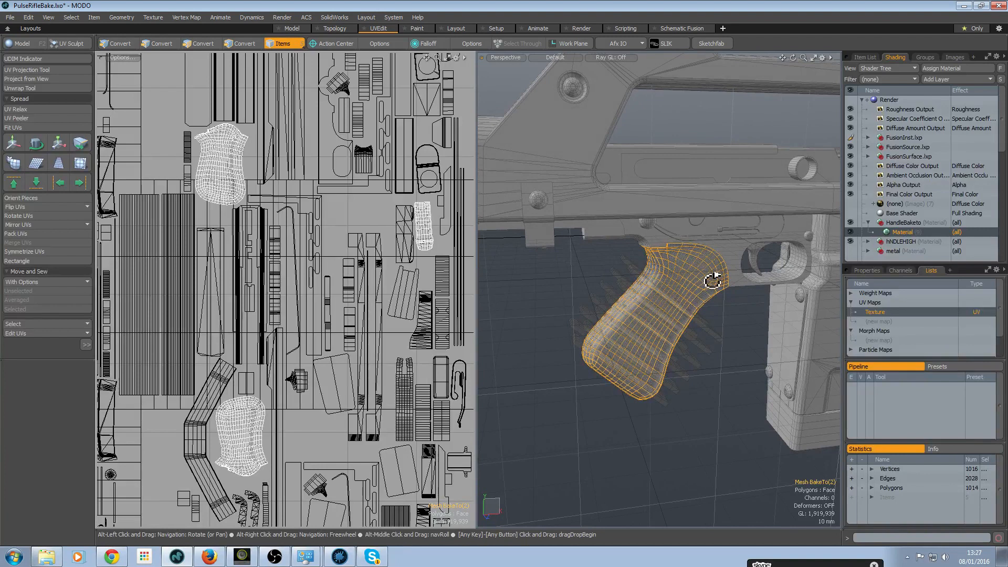
- Add a new 2048 x 2048 RGBA Targa image map to HandleBaketo, saved in the Documents library as asdfsdfdsfadasdfdfafdsfdfd
{"action": "left_click", "coordinate": [951, 79]}
{"action": "mouse_move", "coordinate": [945, 135]}
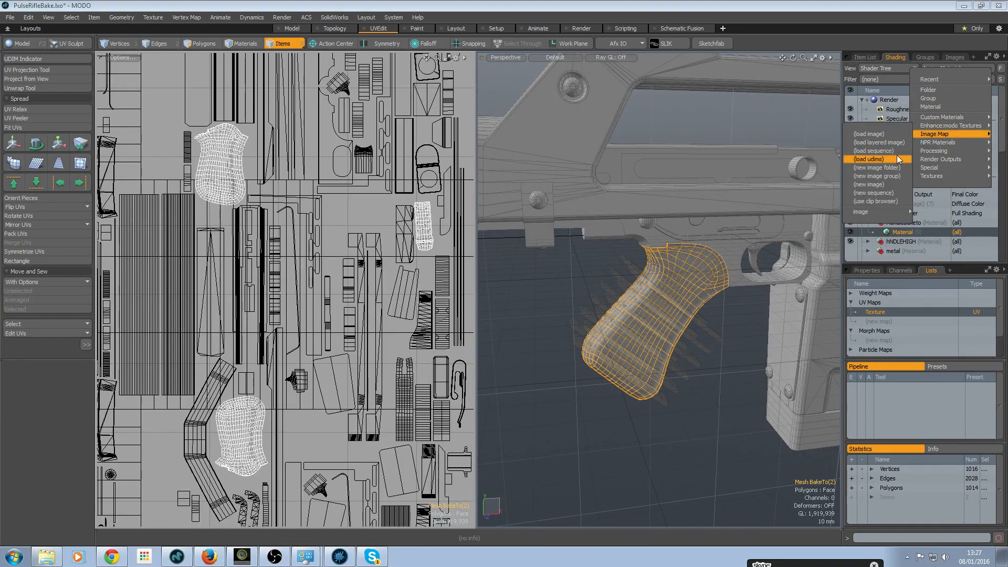
{"action": "left_click", "coordinate": [887, 185]}
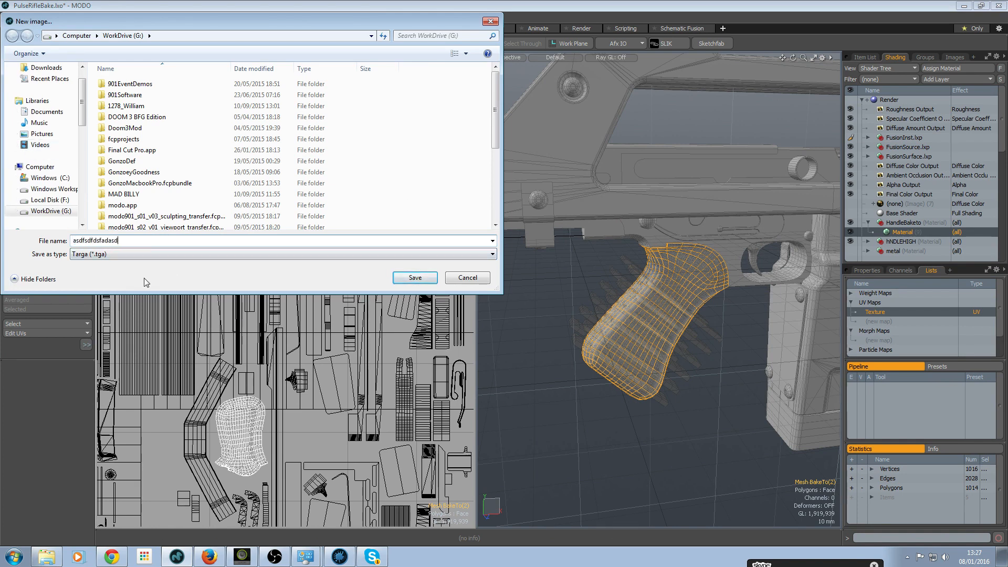
{"action": "left_click", "coordinate": [415, 278]}
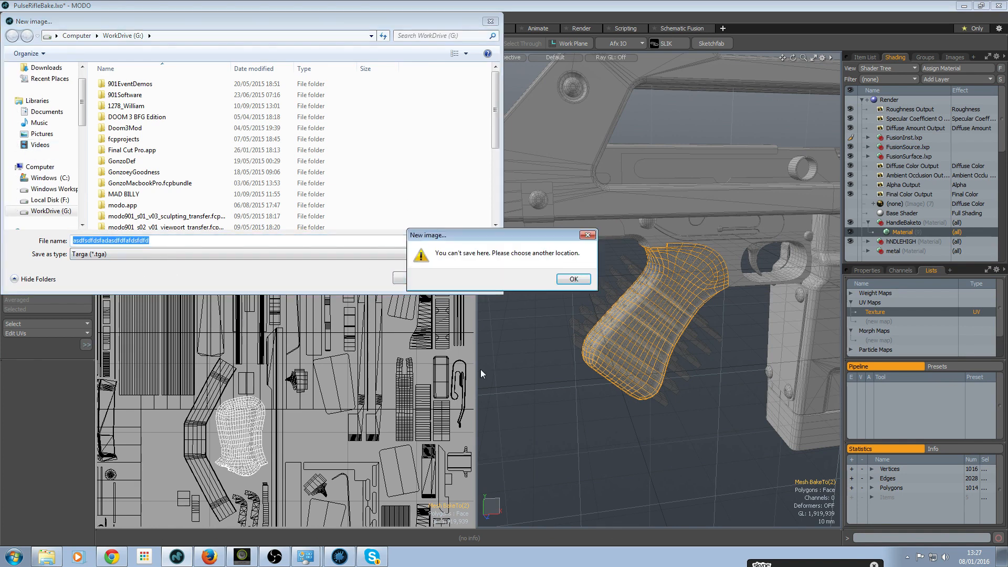
{"action": "left_click", "coordinate": [573, 279]}
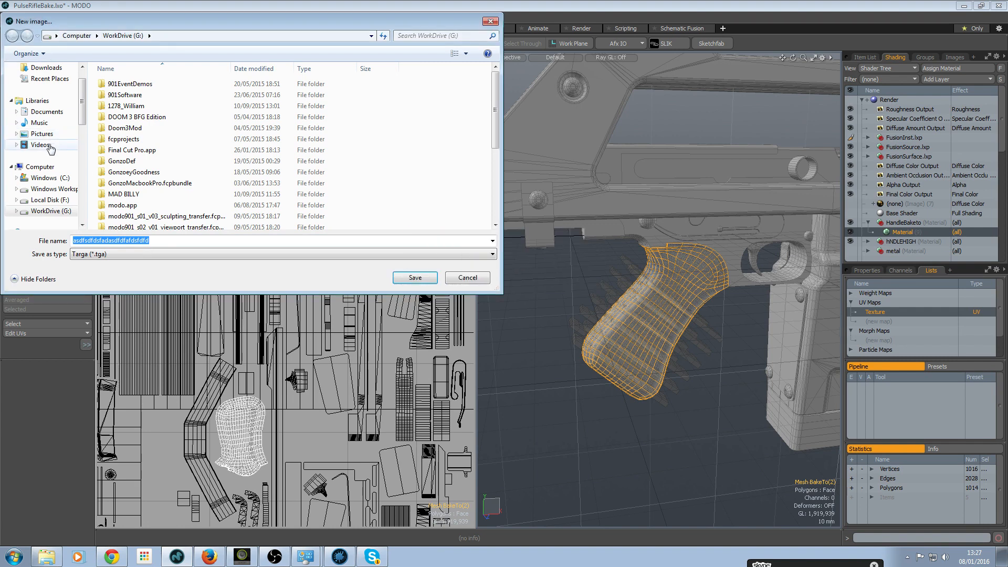
{"action": "left_click", "coordinate": [53, 180]}
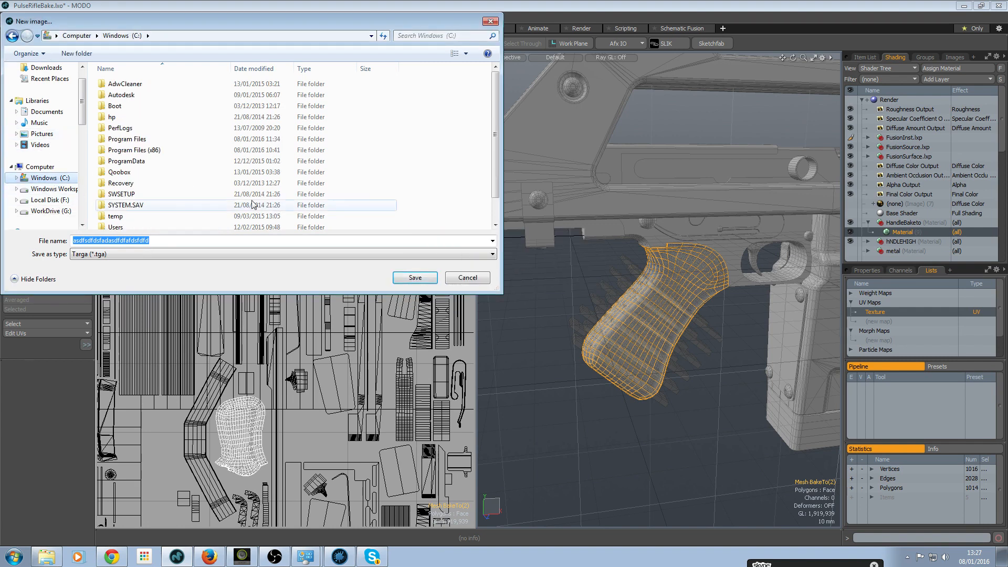
{"action": "left_click", "coordinate": [53, 111]}
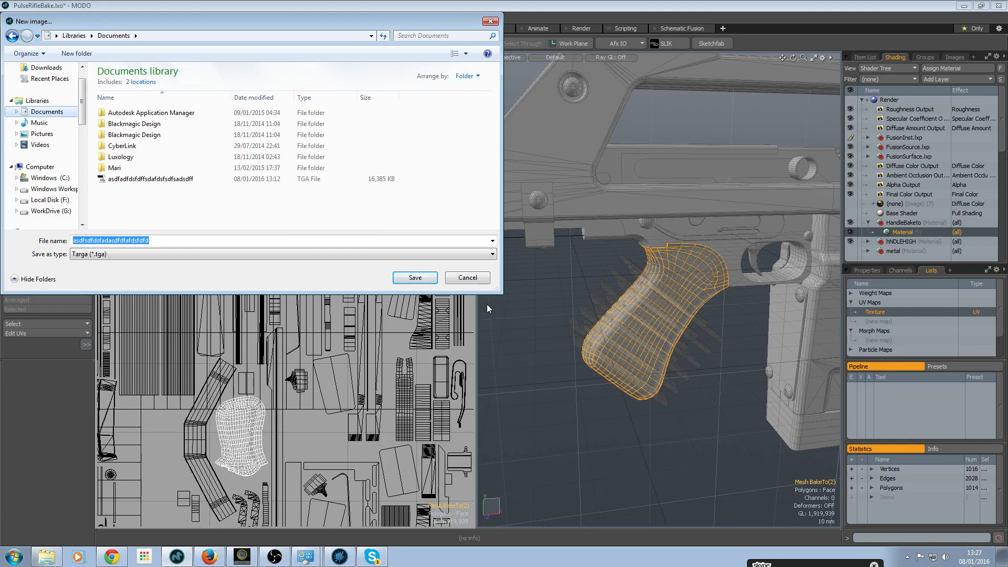
{"action": "left_click", "coordinate": [420, 277]}
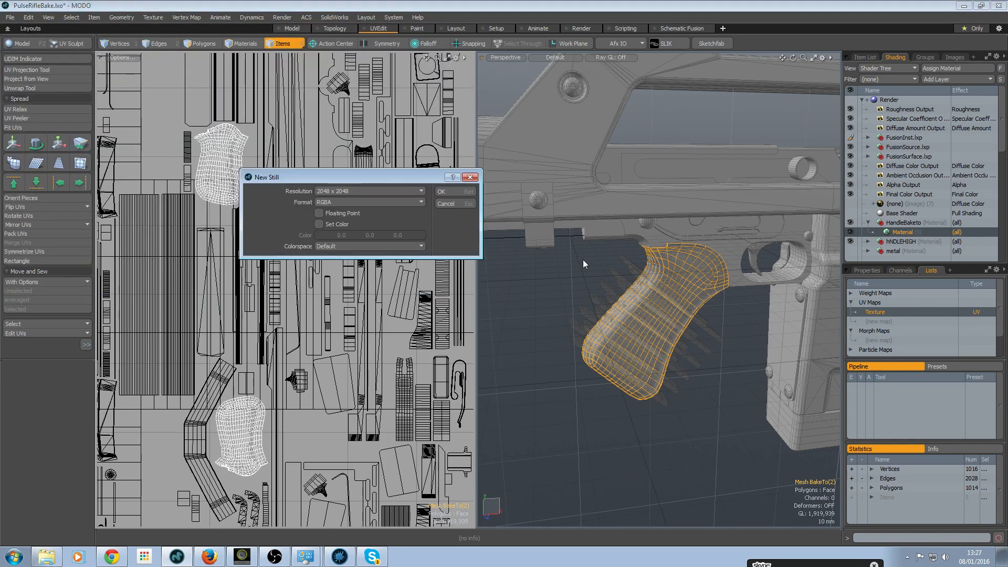
{"action": "left_click", "coordinate": [436, 192]}
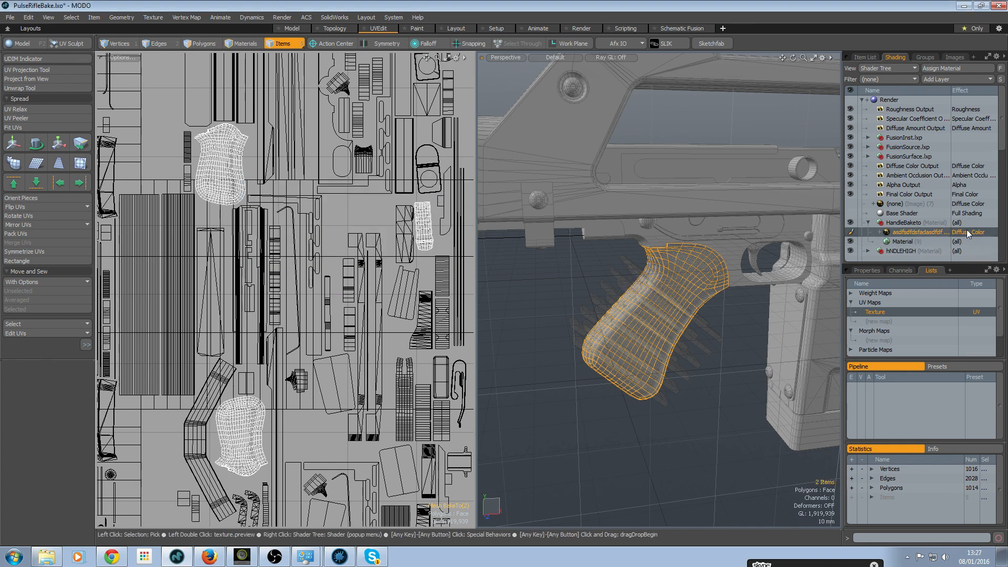
- Set the new image map's effect to Normal under surface shading and display the layer's properties
{"action": "left_click", "coordinate": [968, 234]}
{"action": "mouse_move", "coordinate": [952, 303]}
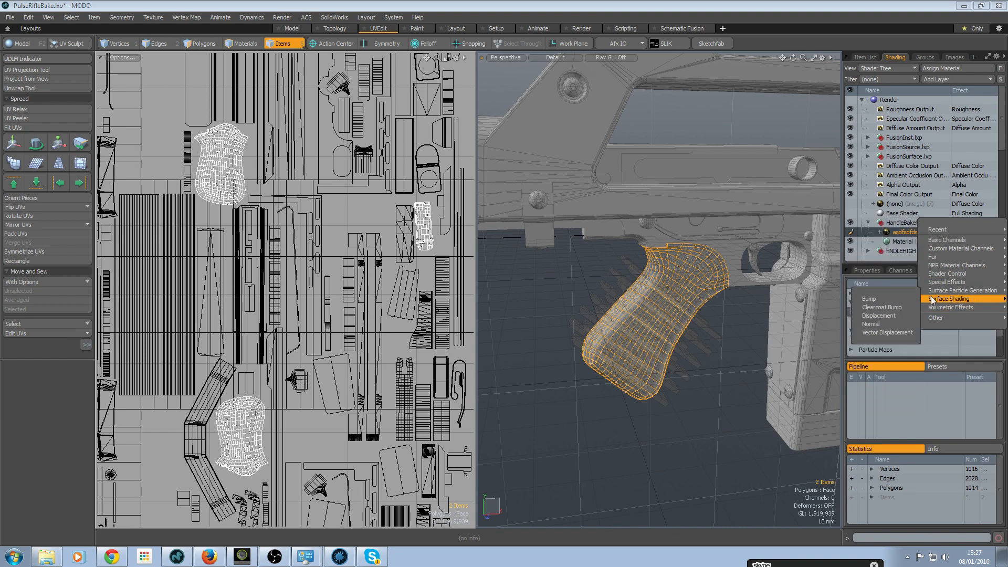
{"action": "left_click", "coordinate": [896, 324]}
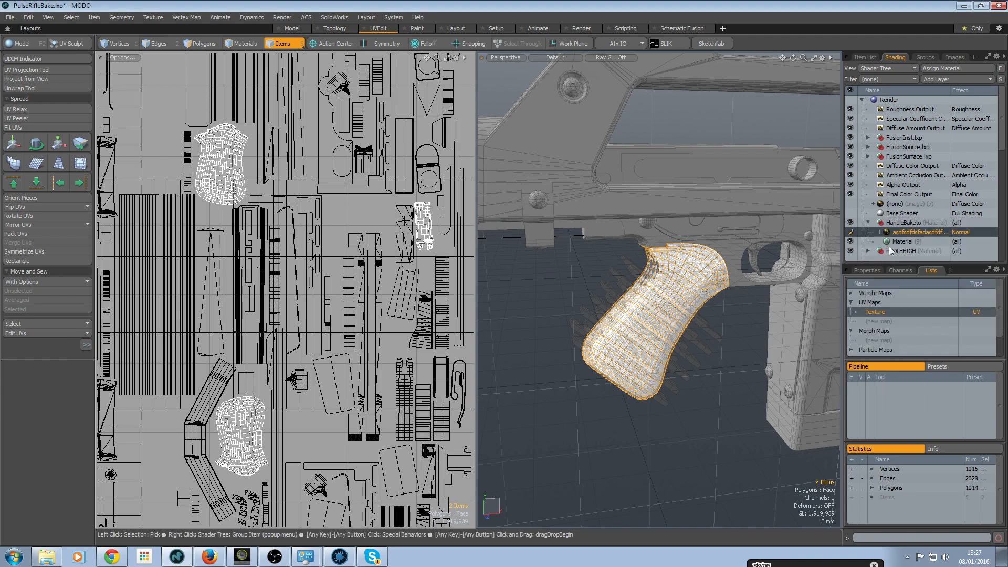
{"action": "mouse_move", "coordinate": [637, 296]}
{"action": "left_mouse_down", "text": "alt"}
{"action": "mouse_move", "coordinate": [700, 295]}
{"action": "mouse_move", "coordinate": [654, 304]}
{"action": "left_mouse_up", "text": "alt"}
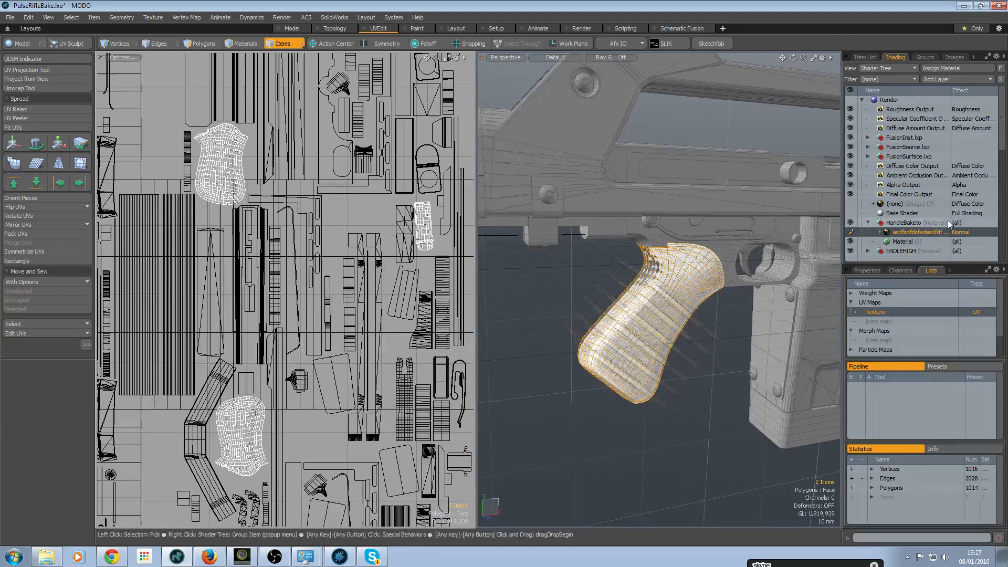
{"action": "left_click", "coordinate": [866, 271]}
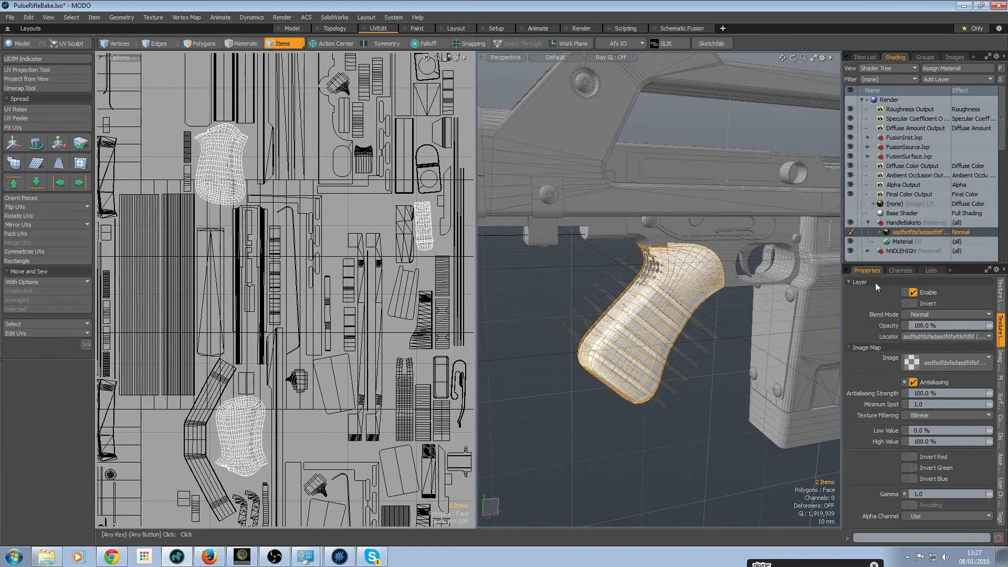
- Delete the Texture UV map from the MeshBakeFrom mesh
{"action": "left_click", "coordinate": [874, 59]}
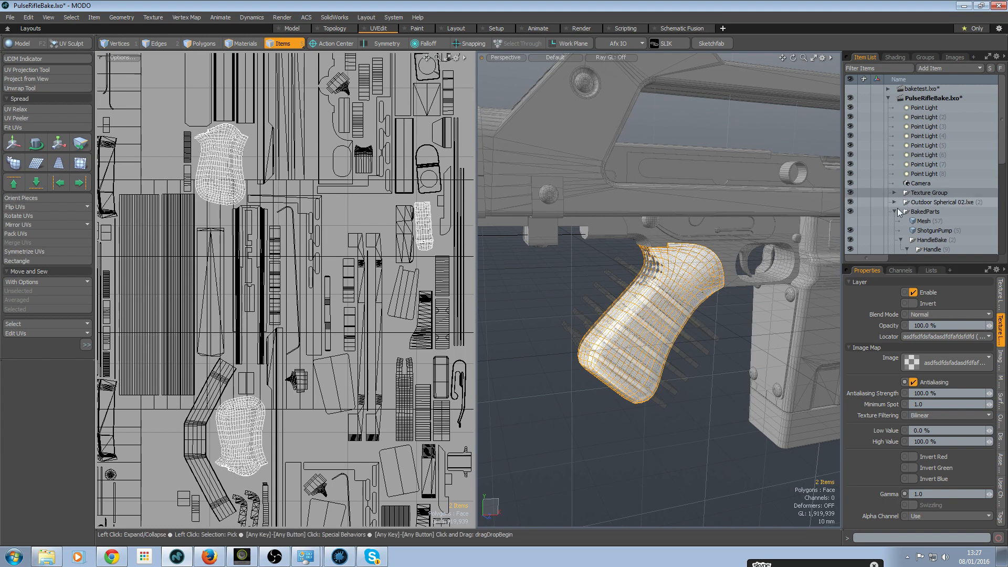
{"action": "scroll", "coordinate": [920, 233], "scroll_direction": "down", "scroll_amount": 1}
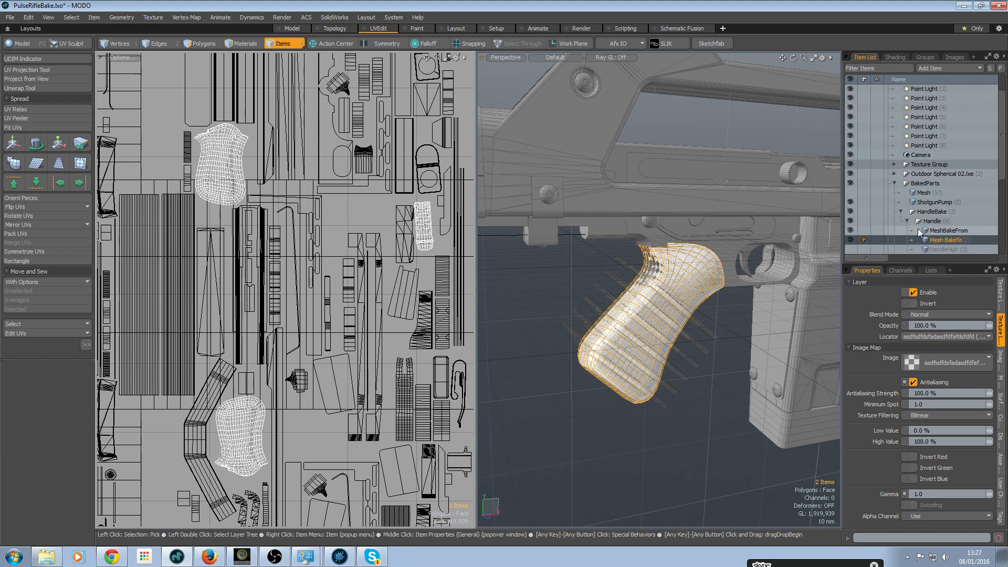
{"action": "left_click", "coordinate": [940, 231]}
{"action": "left_click", "coordinate": [930, 270]}
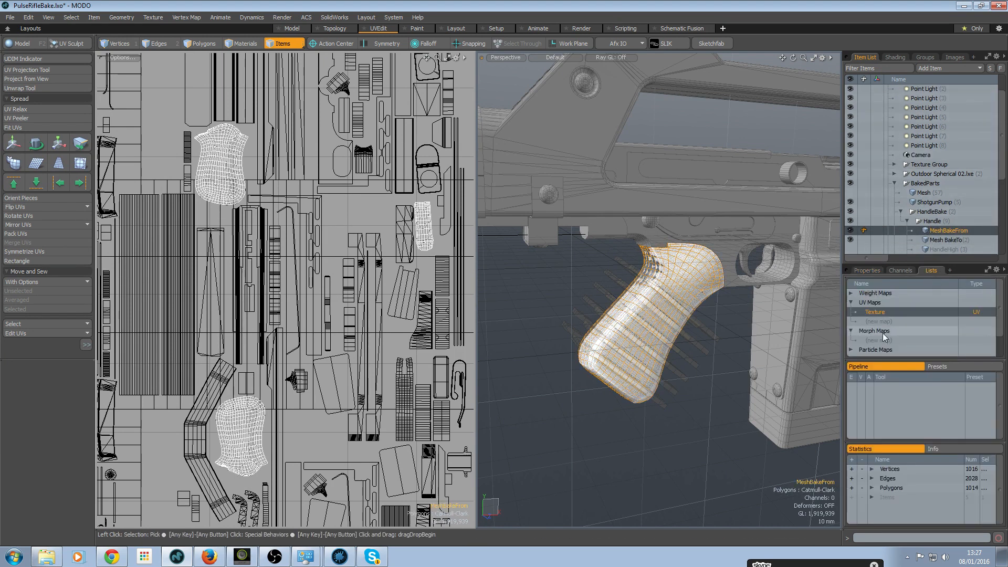
{"action": "right_click", "coordinate": [878, 313]}
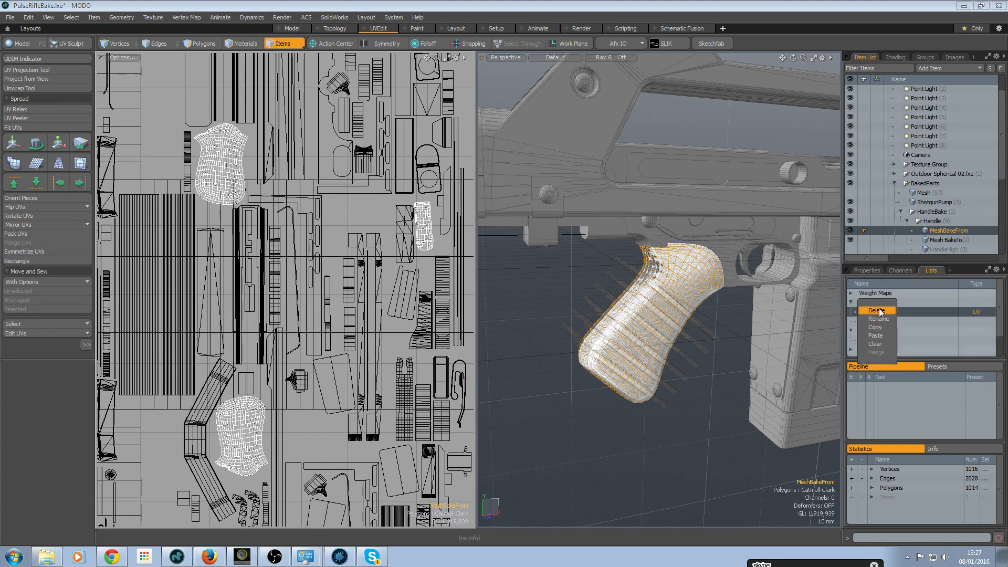
{"action": "left_click", "coordinate": [876, 311]}
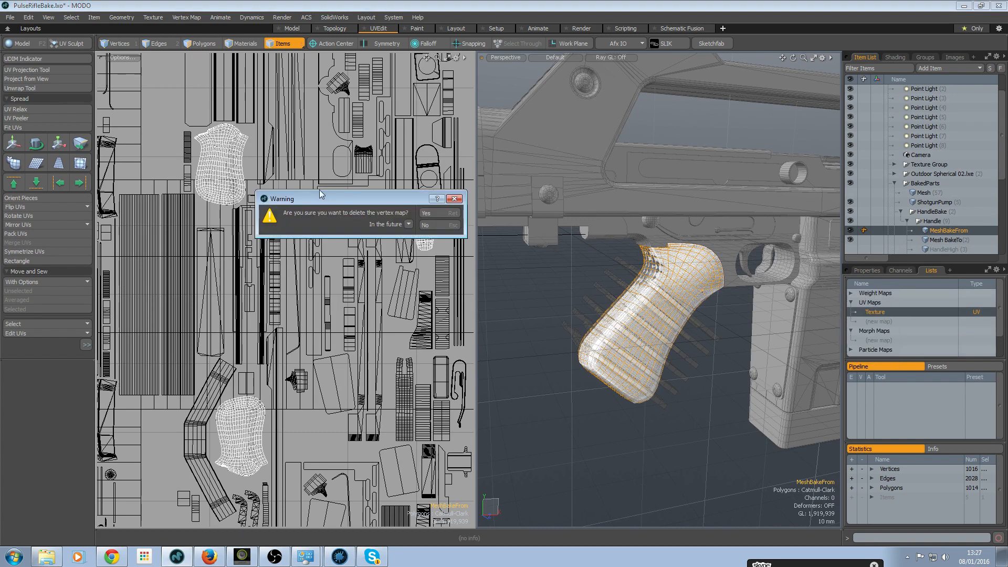
{"action": "left_click", "coordinate": [430, 216]}
- Select the Mesh BakeTo item and activate its Texture UV map
{"action": "left_click", "coordinate": [938, 239]}
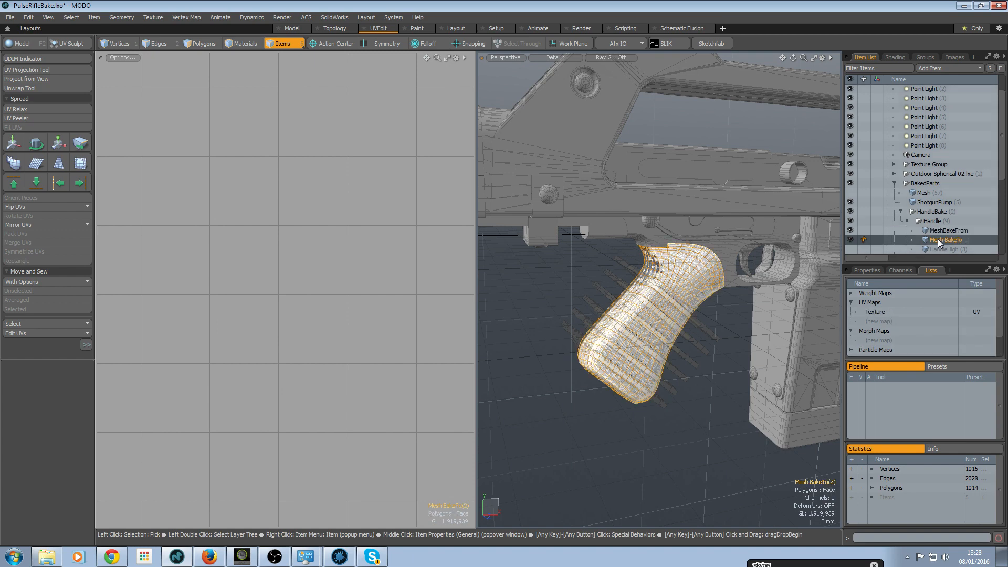
{"action": "left_click", "coordinate": [878, 312]}
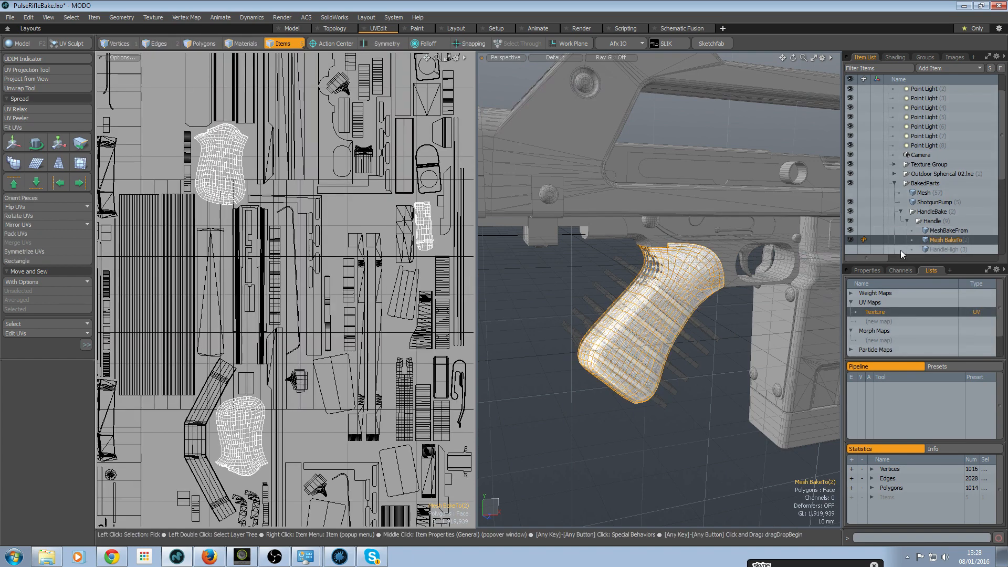
{"action": "left_click_drag", "start_coordinate": [668, 304], "coordinate": [711, 299], "text": "alt"}
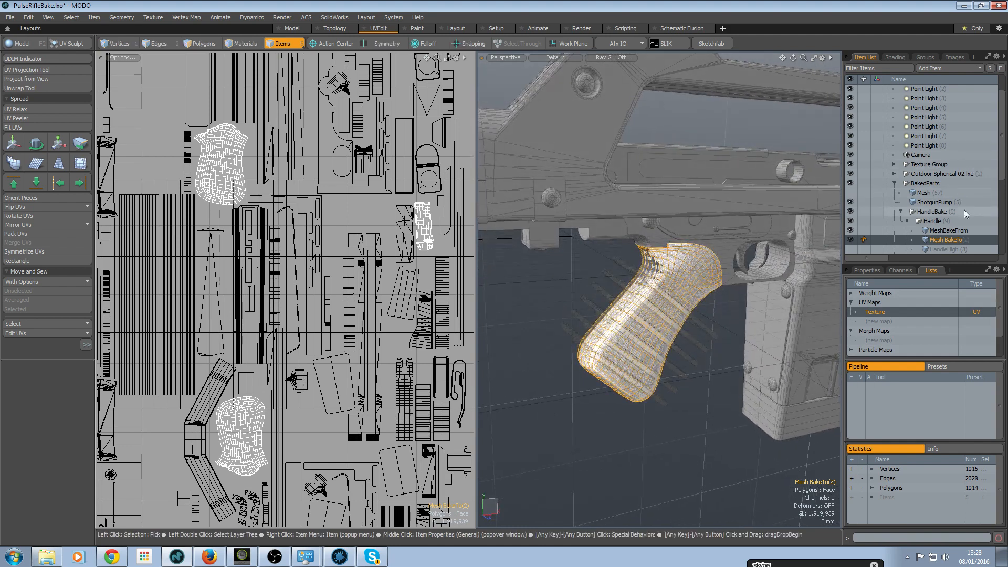
{"action": "left_click", "coordinate": [895, 57]}
{"action": "left_click", "coordinate": [928, 235]}
{"action": "right_click", "coordinate": [928, 232]}
{"action": "mouse_move", "coordinate": [920, 400]}
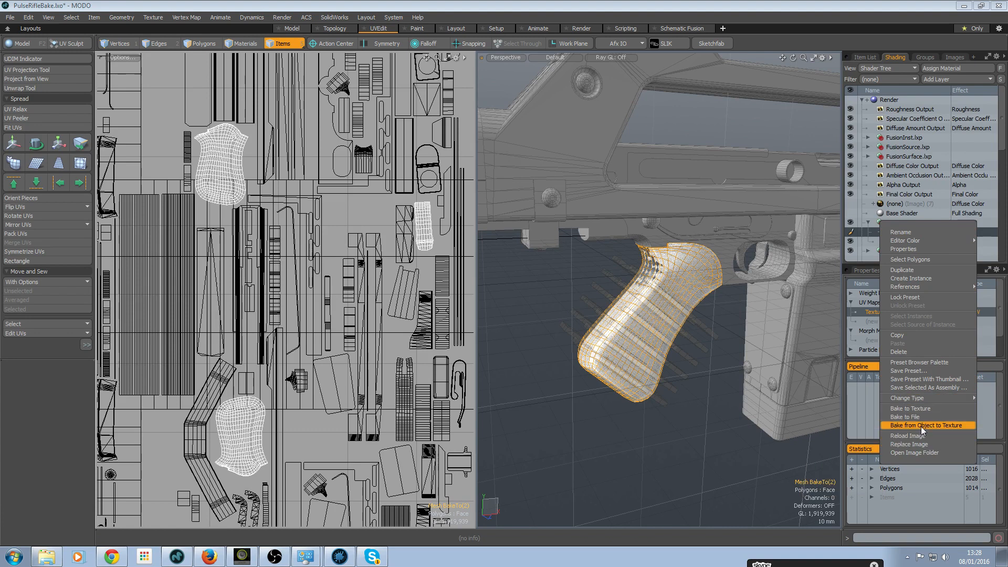
{"action": "left_click", "coordinate": [921, 425]}
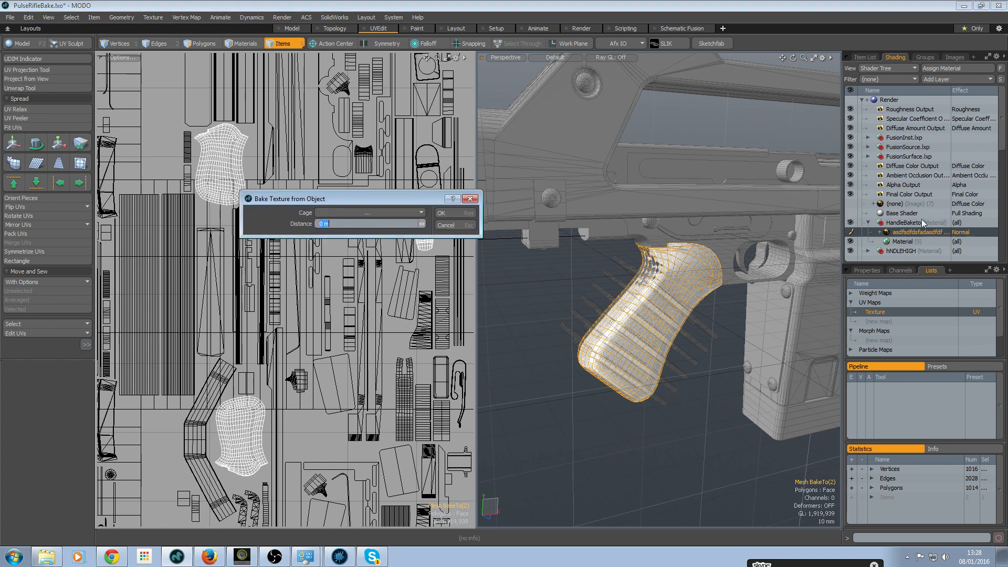
{"action": "left_click", "coordinate": [446, 225]}
- Move the Handle group out of HandleBake to the scene's root level below the Camera, and hide the BakedParts group
{"action": "left_click", "coordinate": [865, 57]}
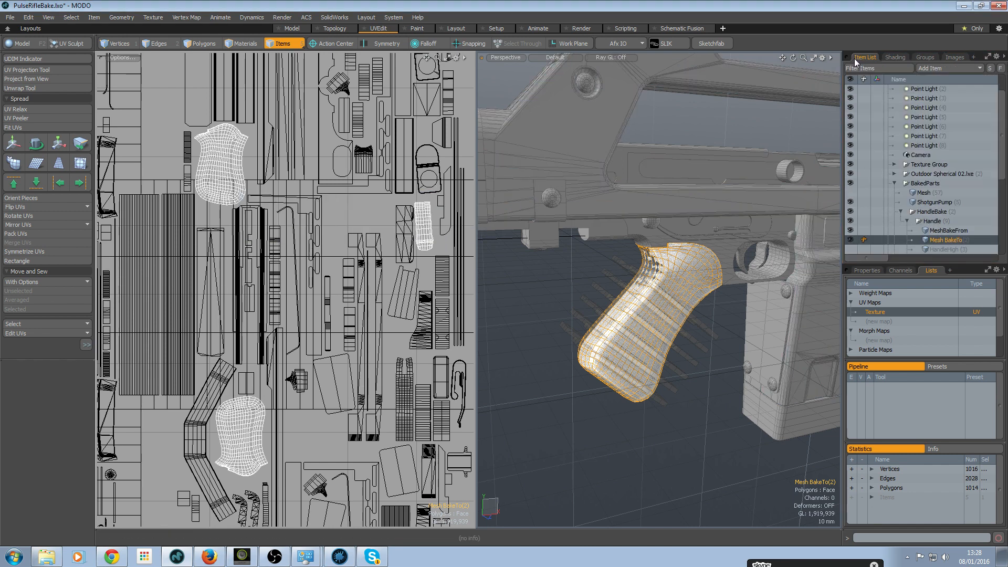
{"action": "left_click", "coordinate": [907, 221]}
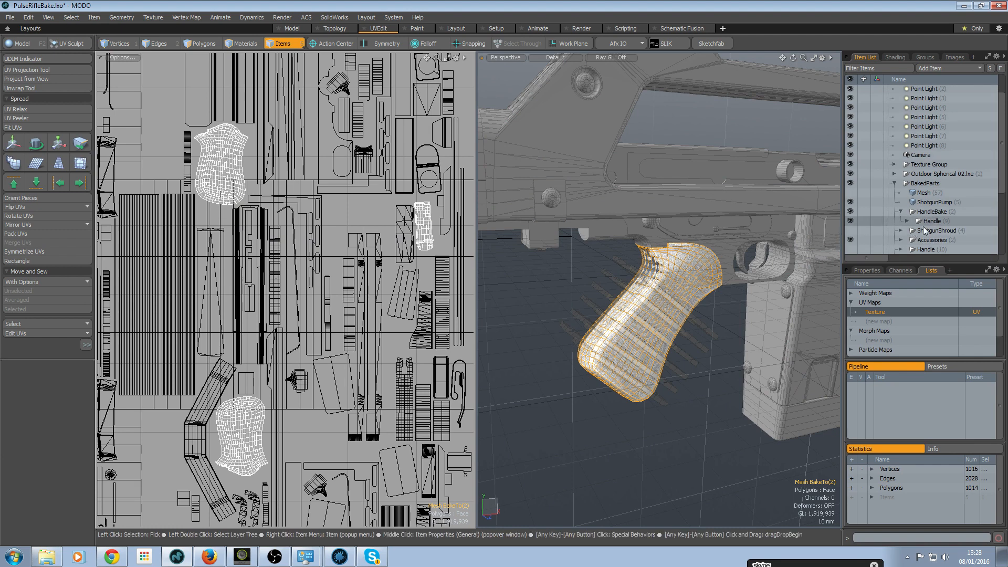
{"action": "left_click_drag", "start_coordinate": [933, 223], "coordinate": [924, 163]}
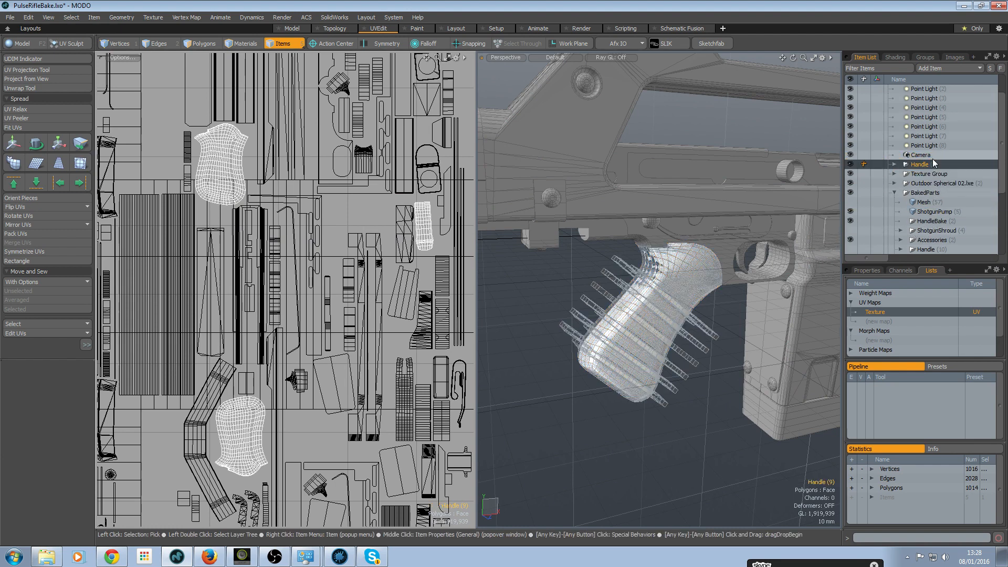
{"action": "left_click", "coordinate": [894, 193]}
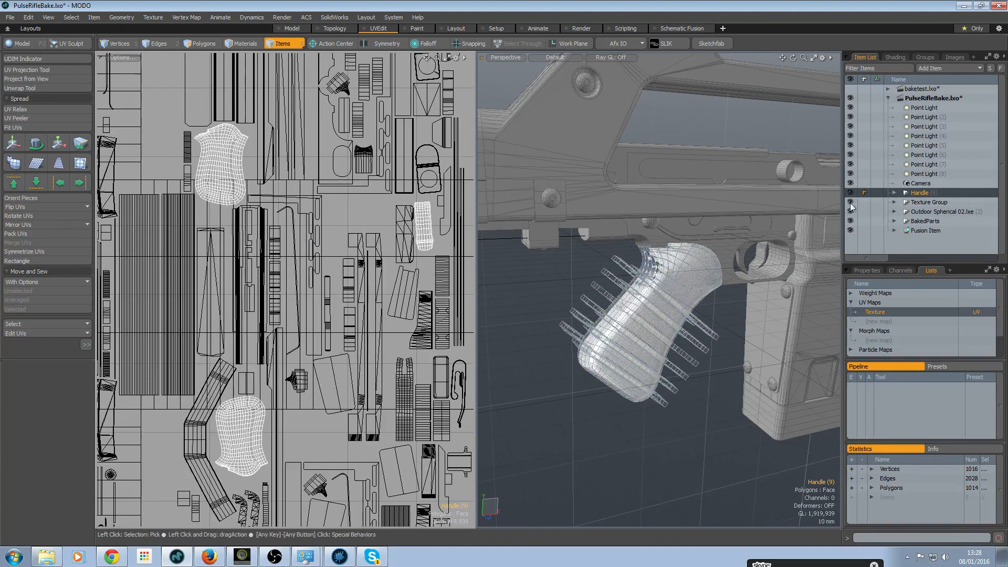
{"action": "left_click", "coordinate": [850, 221]}
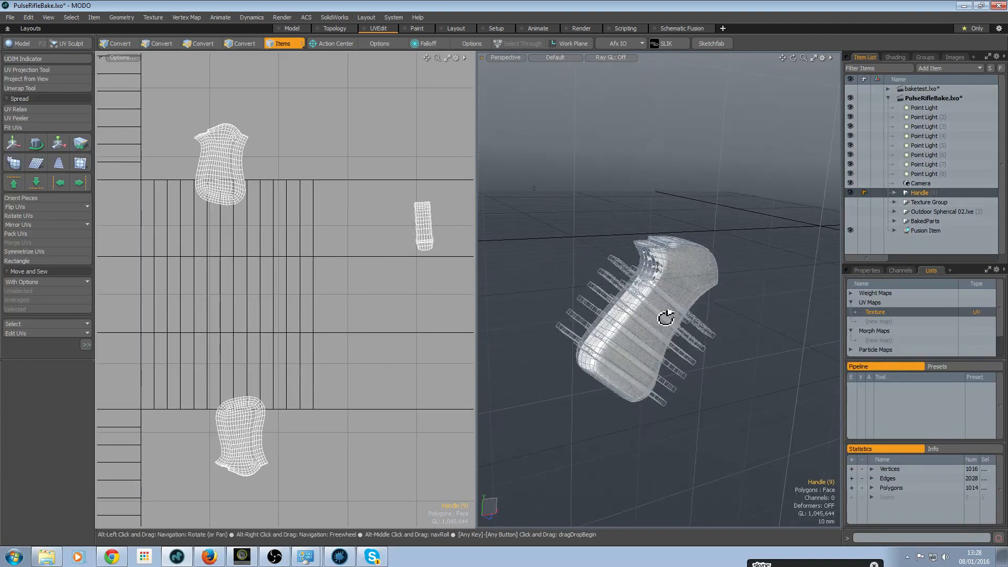
- With Mesh BakeTo selected, bake from object to texture onto the HandleBaketo normal image, using a distance of 10 mm
{"action": "left_click", "coordinate": [894, 193]}
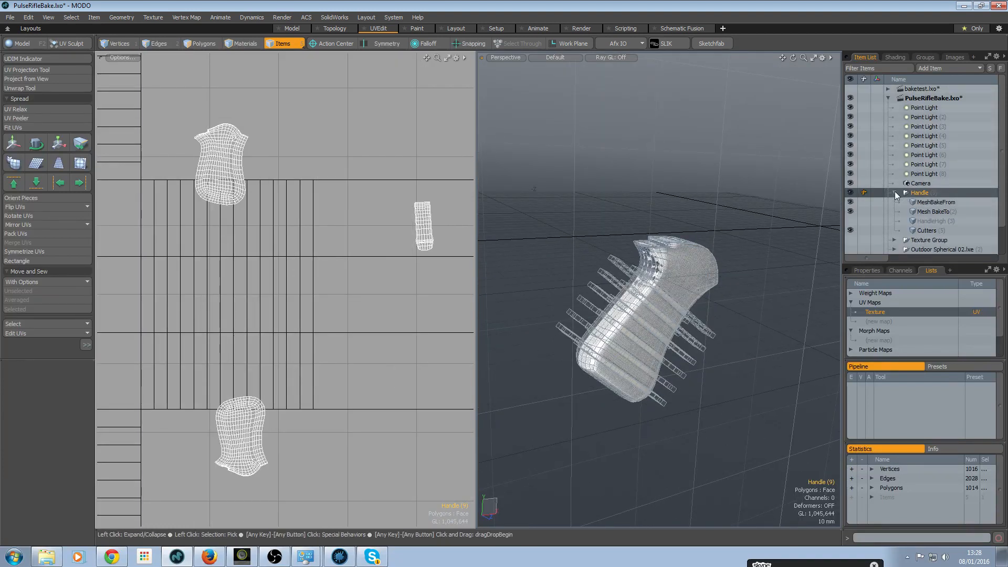
{"action": "left_click", "coordinate": [925, 212]}
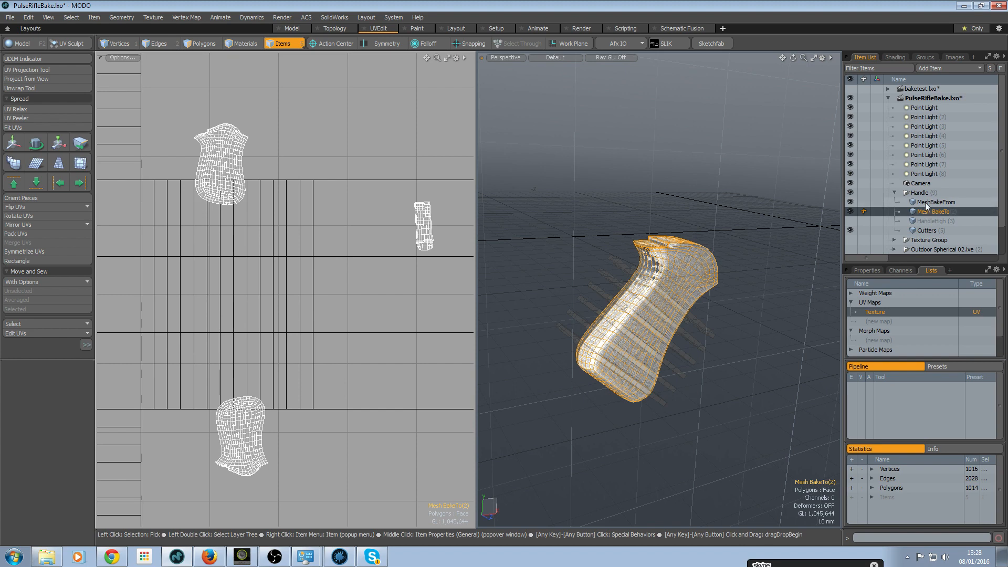
{"action": "left_click", "coordinate": [895, 57]}
{"action": "right_click", "coordinate": [909, 233]}
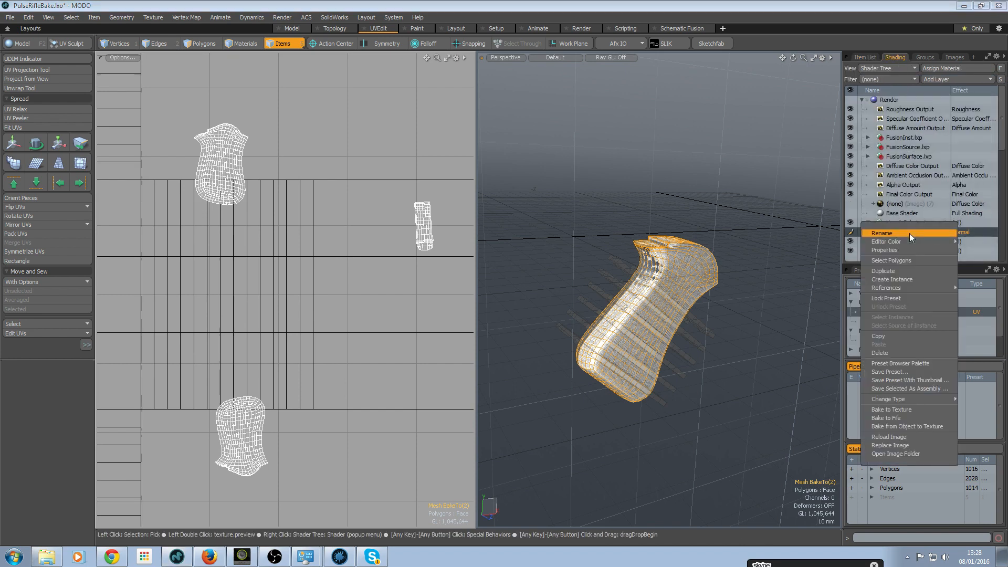
{"action": "left_click", "coordinate": [910, 426]}
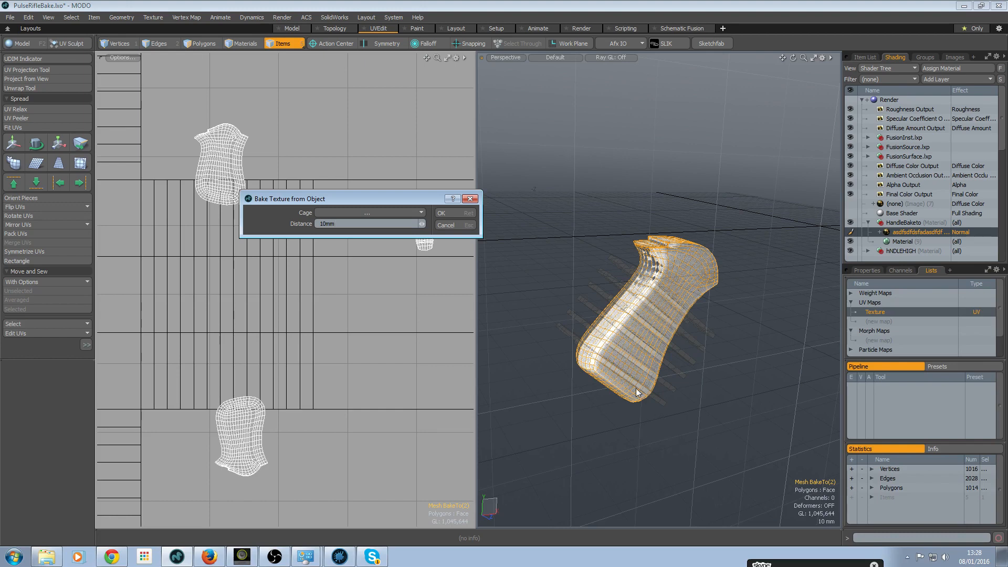
{"action": "left_click", "coordinate": [441, 213]}
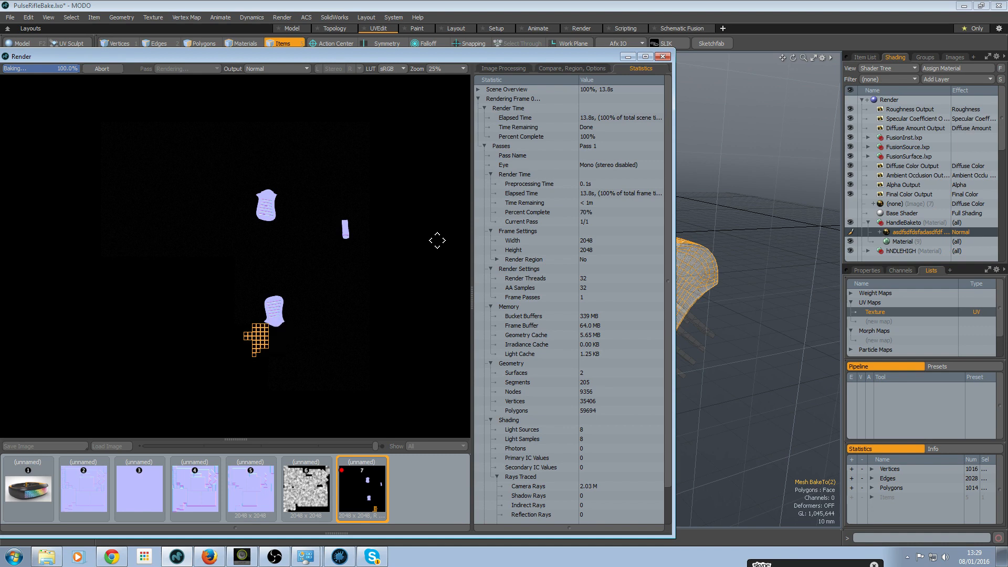
- Inspect the handle's normal bake at 50% zoom and close the render window
{"action": "left_click", "coordinate": [440, 70]}
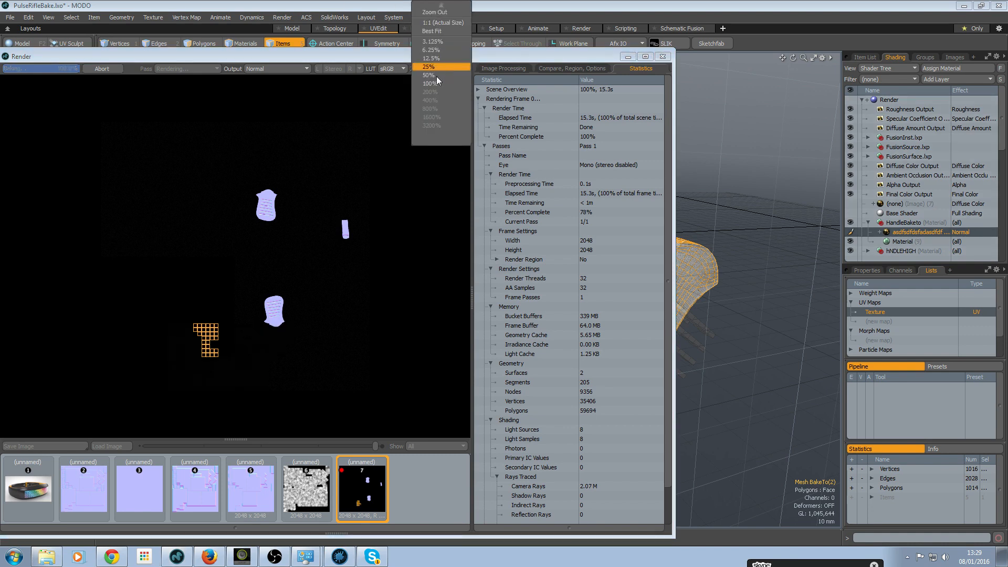
{"action": "left_click", "coordinate": [433, 76]}
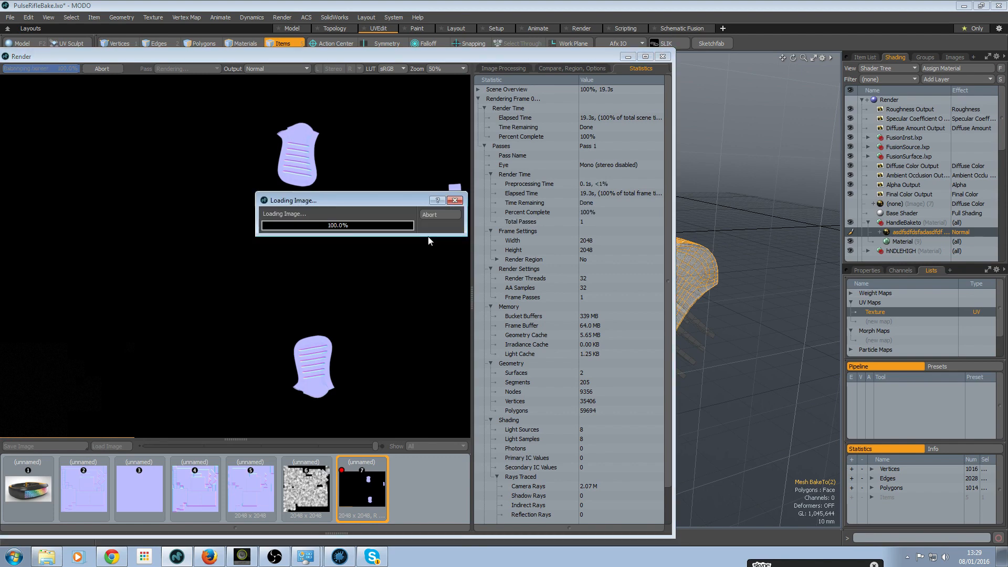
{"action": "left_click", "coordinate": [663, 58]}
- Hide the MeshBakeFrom mesh and the Cutters, and turn off the wireframe overlay on Mesh BakeTo
{"action": "left_click", "coordinate": [860, 57]}
{"action": "left_click", "coordinate": [851, 202]}
{"action": "left_click_drag", "start_coordinate": [673, 316], "coordinate": [699, 367], "text": "ctrl+alt"}
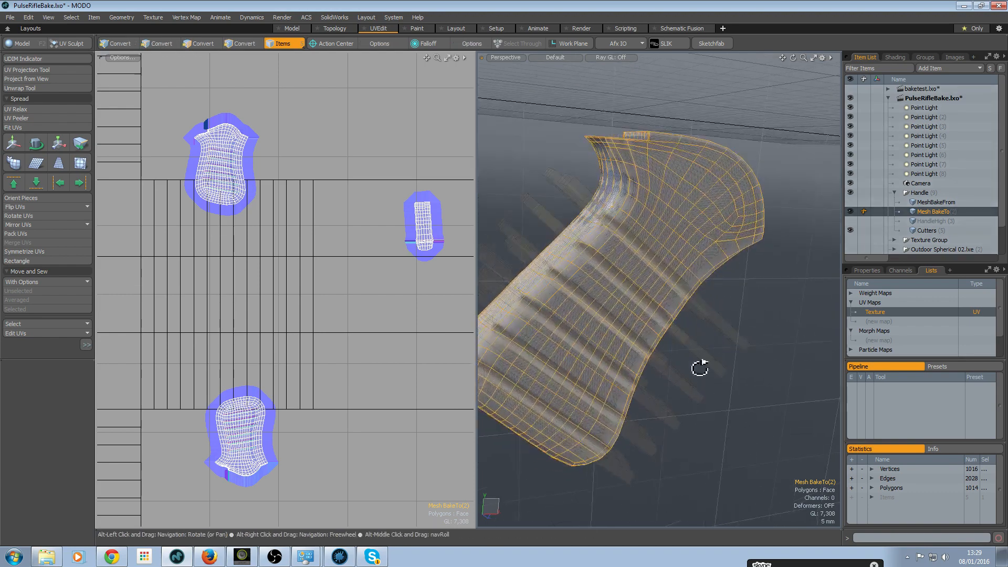
{"action": "left_click", "coordinate": [850, 230]}
{"action": "left_click_drag", "start_coordinate": [710, 243], "coordinate": [669, 253], "text": "alt"}
{"action": "key", "text": "KP_8"}
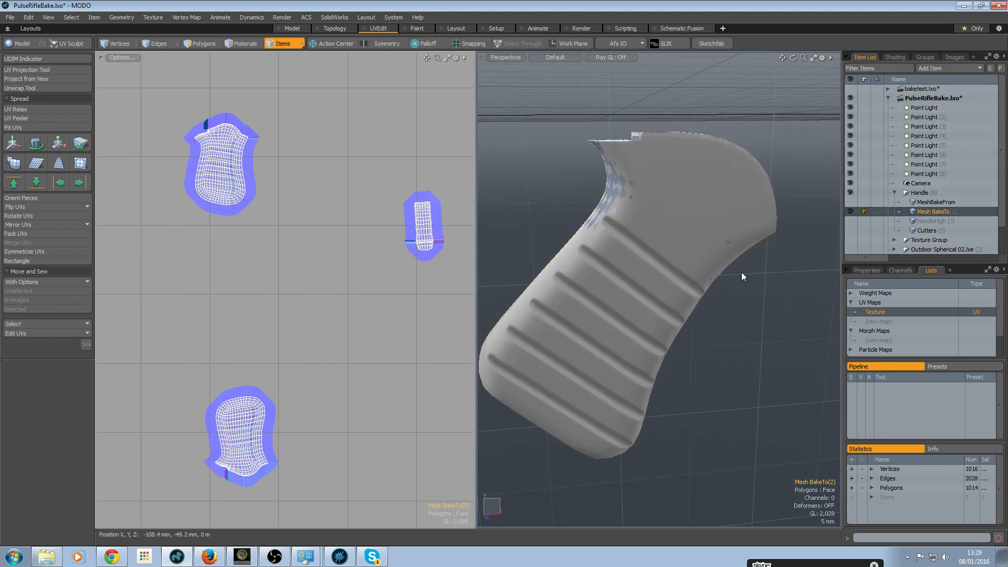
- Examine the baked grooves and shading on the Mesh BakeTo handle from several angles
{"action": "left_click_drag", "start_coordinate": [681, 295], "coordinate": [735, 268], "text": "alt"}
{"action": "left_click_drag", "start_coordinate": [735, 279], "coordinate": [850, 303], "text": "alt"}
{"action": "left_click_drag", "start_coordinate": [419, 296], "coordinate": [425, 326], "text": "alt+shift"}
{"action": "left_click_drag", "start_coordinate": [698, 307], "coordinate": [621, 315], "text": "alt"}
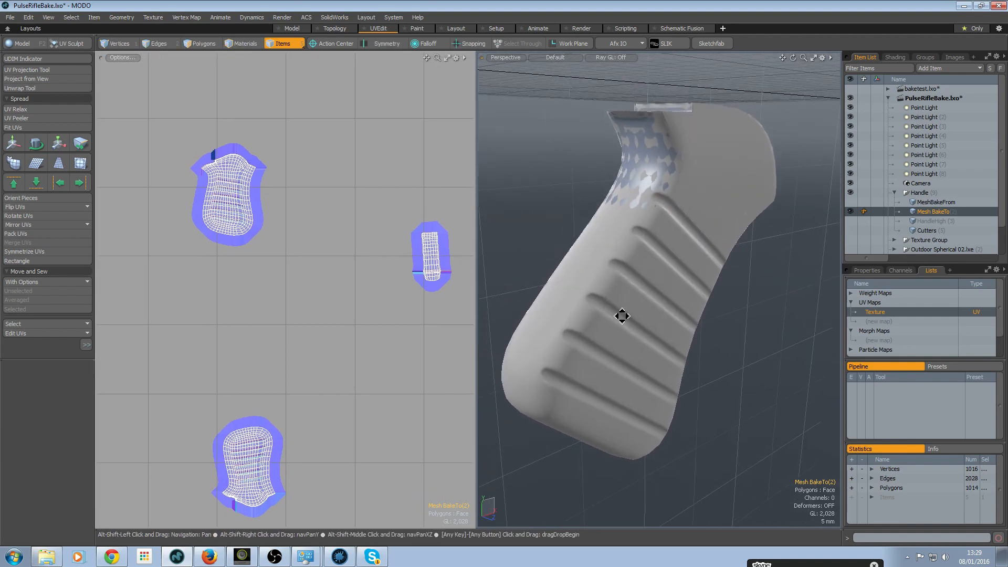
{"action": "scroll", "coordinate": [932, 208], "scroll_direction": "down", "scroll_amount": 1}
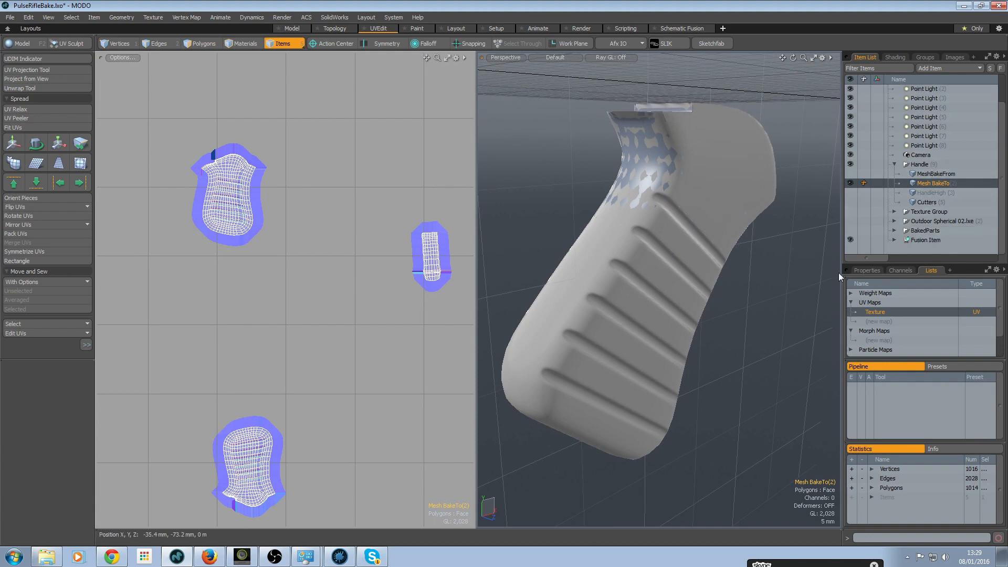
{"action": "left_click_drag", "start_coordinate": [819, 299], "coordinate": [682, 312], "text": "alt"}
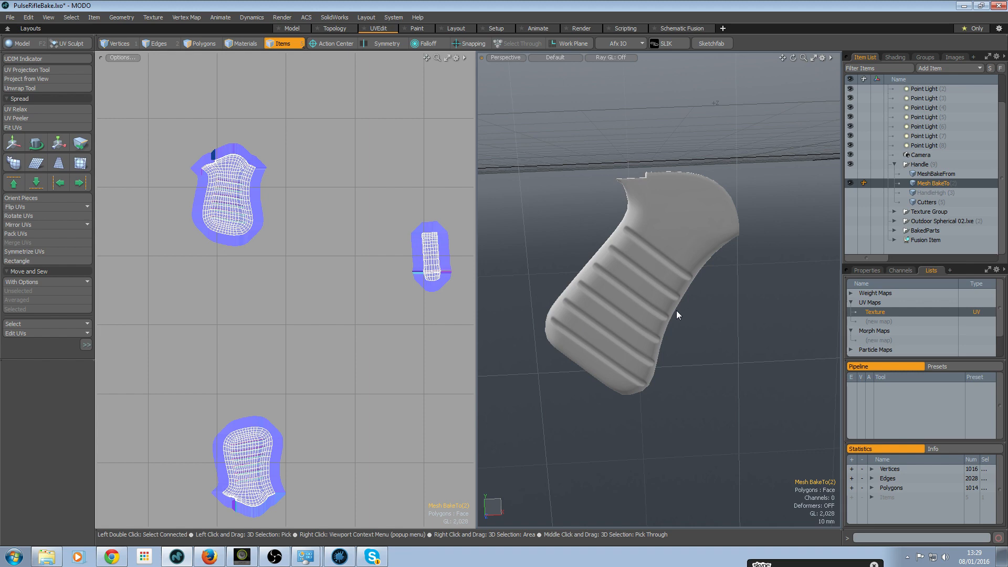
{"action": "left_click_drag", "start_coordinate": [666, 295], "coordinate": [594, 276], "text": "alt"}
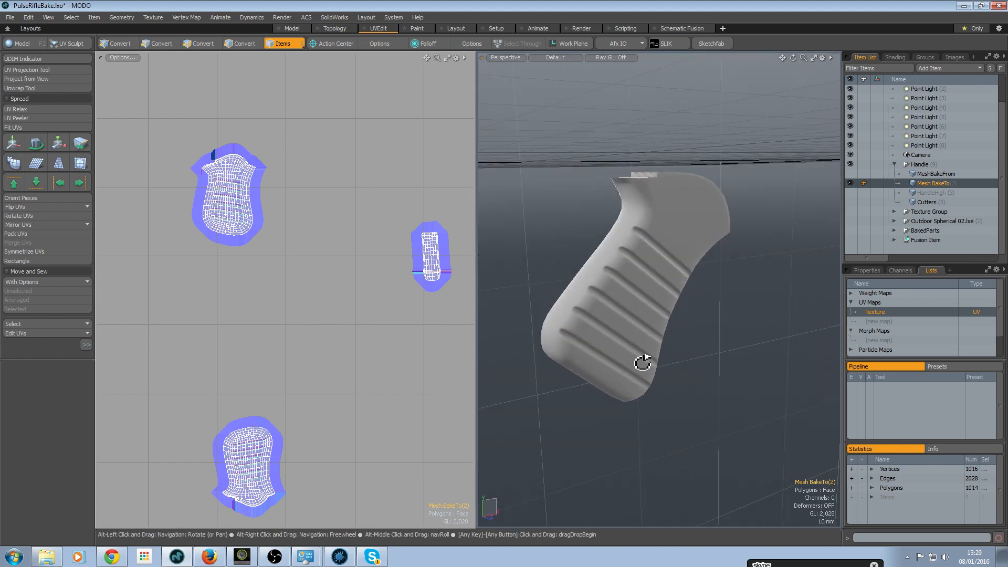
{"action": "left_click_drag", "start_coordinate": [643, 362], "coordinate": [551, 338], "text": "alt"}
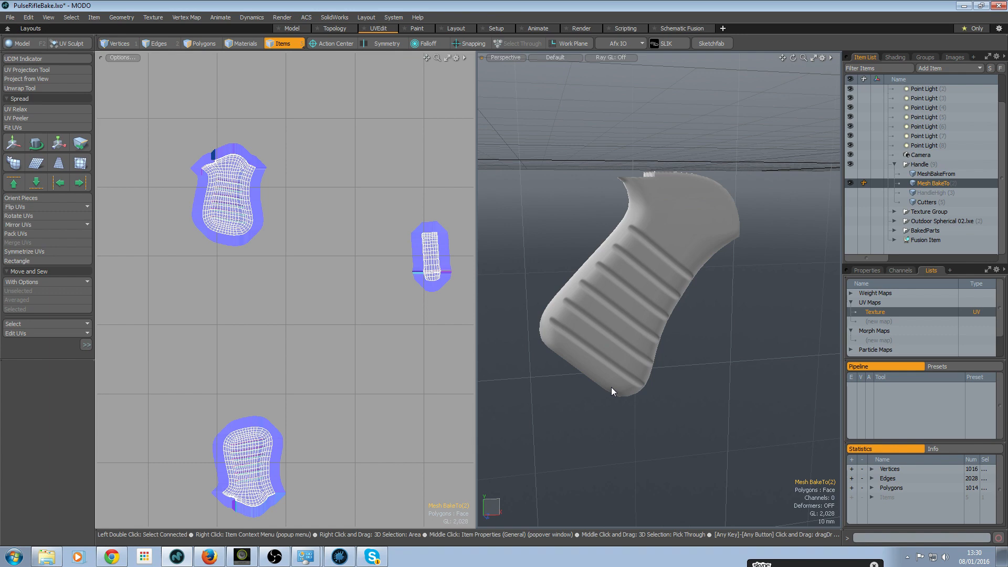
{"action": "left_click_drag", "start_coordinate": [698, 291], "coordinate": [638, 310], "text": "alt"}
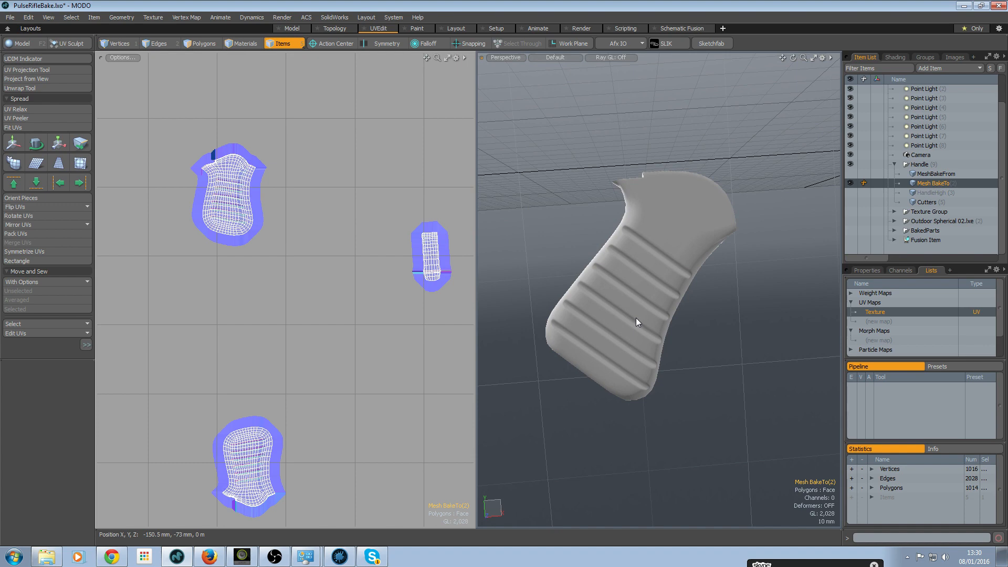
- Open the DMP_ORIG scene, locating it on WorkDrive (G:) by searching for "dmp"
{"action": "left_click", "coordinate": [11, 17]}
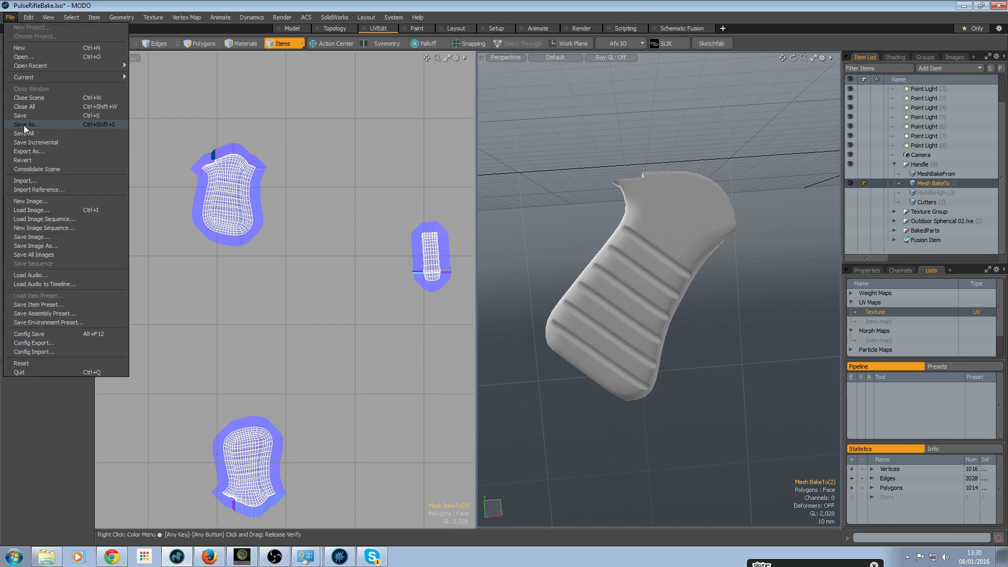
{"action": "left_click", "coordinate": [24, 59]}
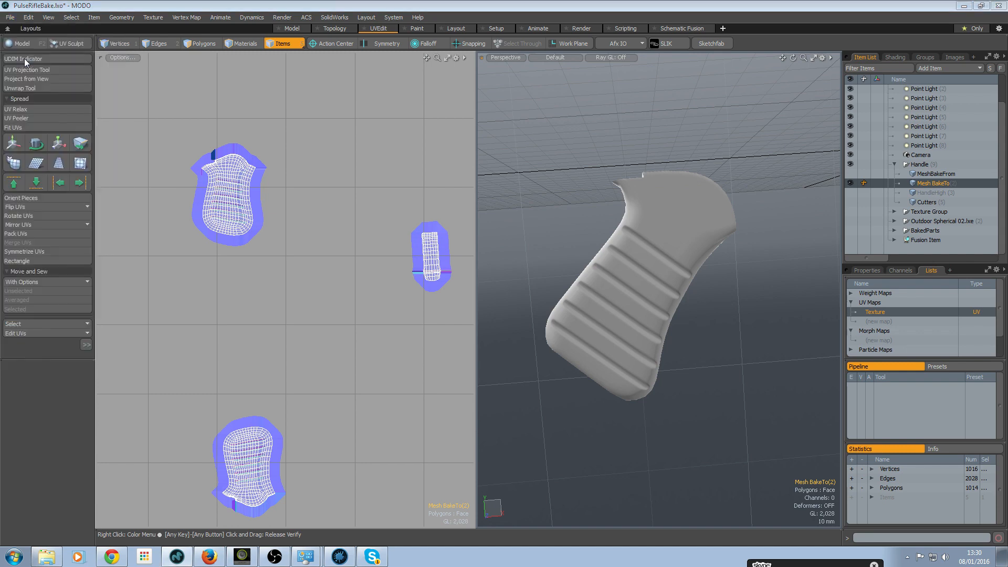
{"action": "left_click_drag", "start_coordinate": [492, 103], "coordinate": [515, 222]}
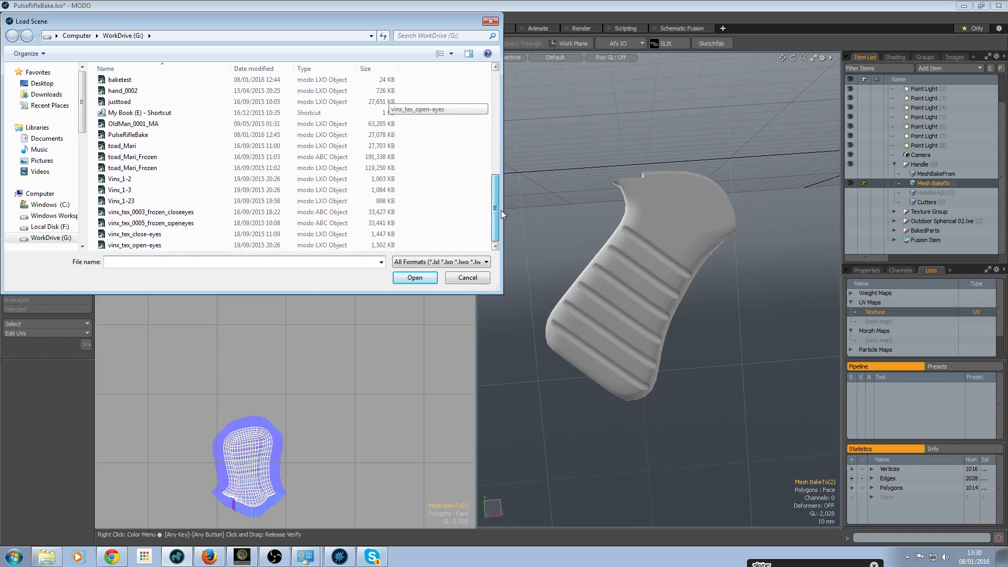
{"action": "left_click_drag", "start_coordinate": [500, 210], "coordinate": [496, 84]}
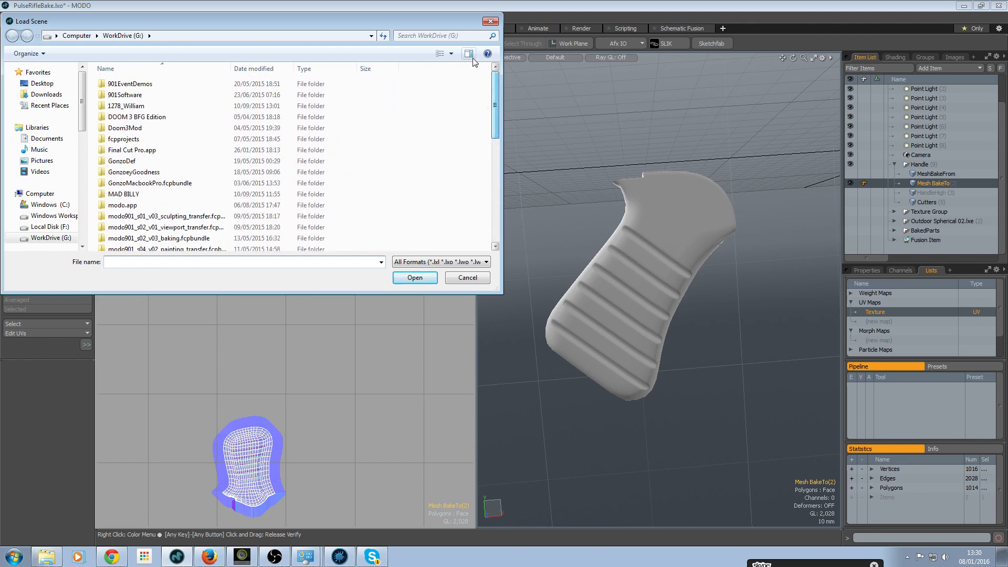
{"action": "left_click", "coordinate": [438, 36]}
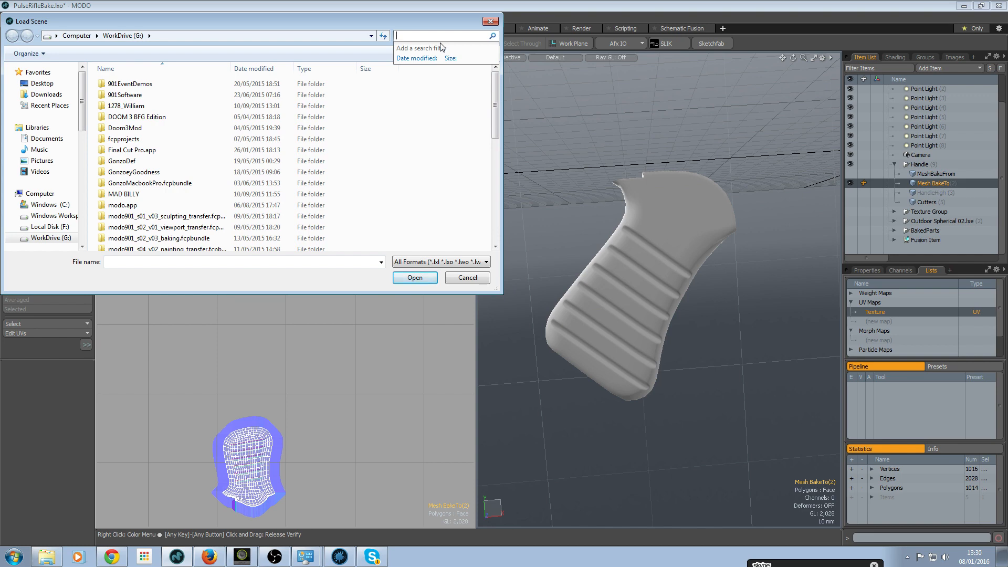
{"action": "type", "text": "dmp"}
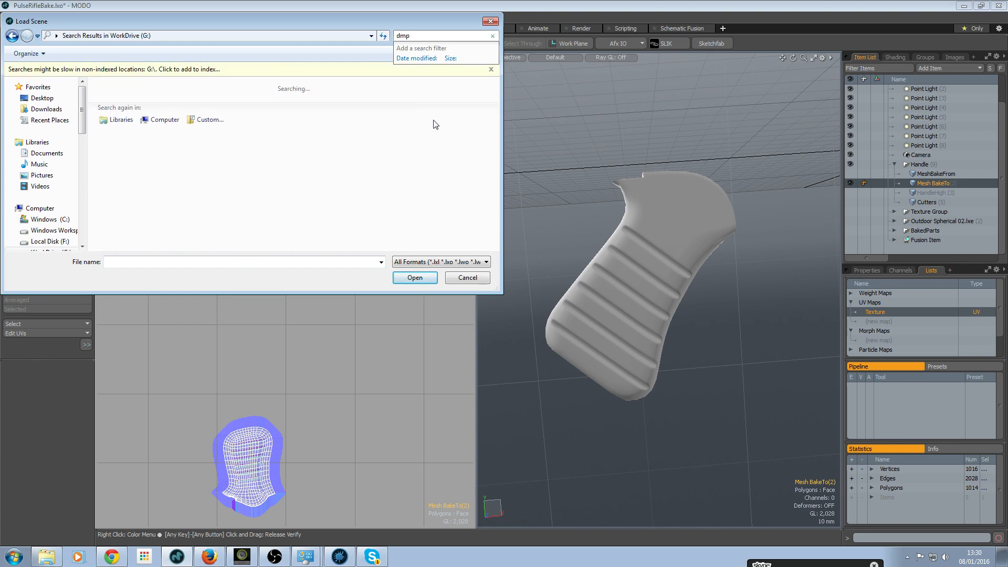
{"action": "left_click_drag", "start_coordinate": [370, 26], "coordinate": [386, 26]}
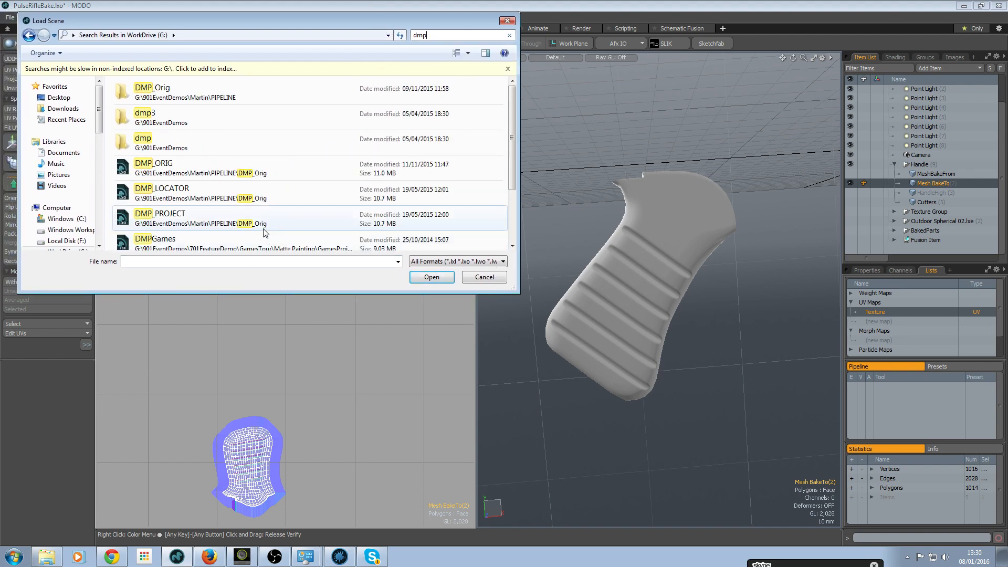
{"action": "double_click", "coordinate": [173, 166]}
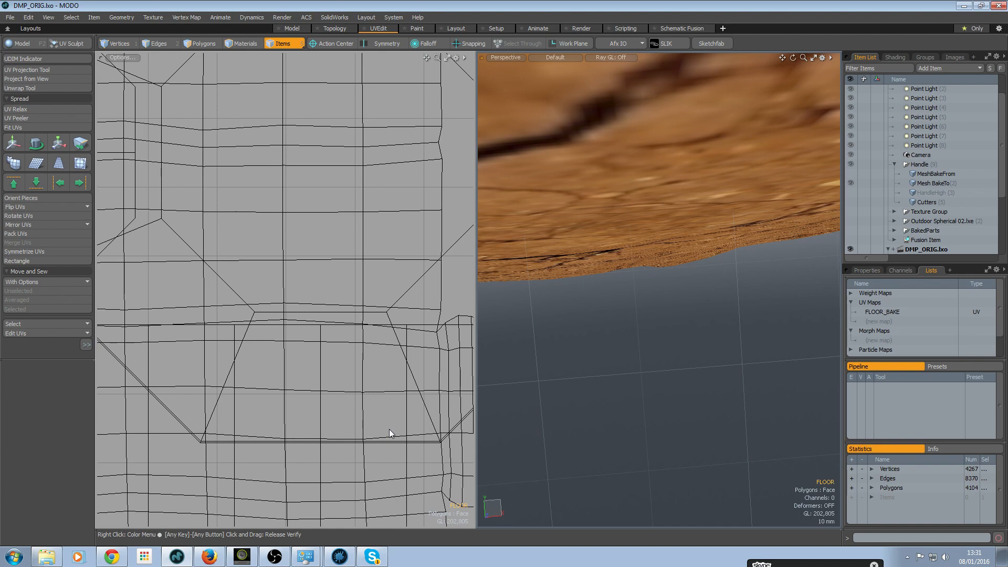
- Bring the whole courtyard scene into view and expand the OUTPUT group in the Shader Tree to review its render outputs
{"action": "left_click_drag", "start_coordinate": [659, 310], "coordinate": [688, 376], "text": "ctrl+alt"}
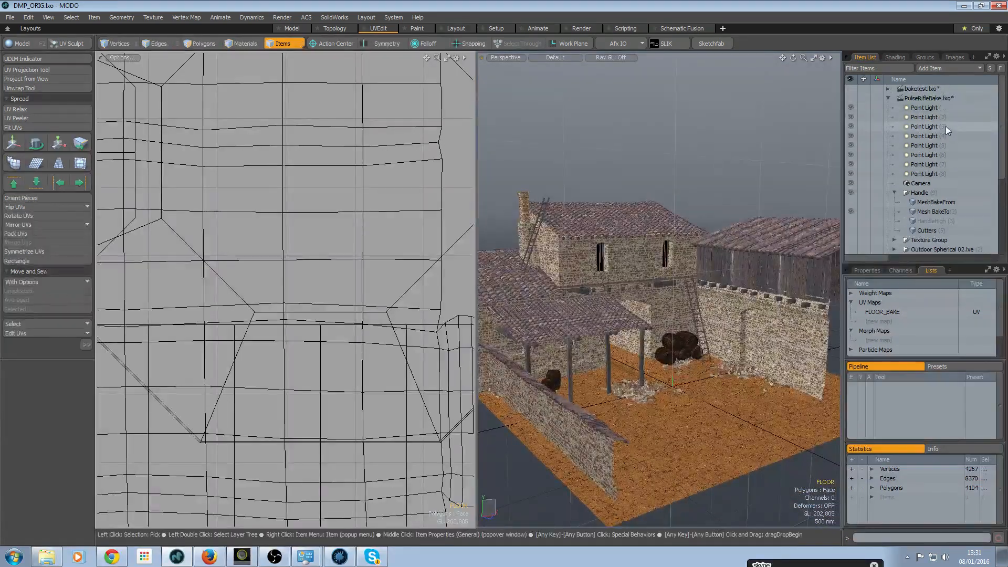
{"action": "left_click", "coordinate": [895, 57]}
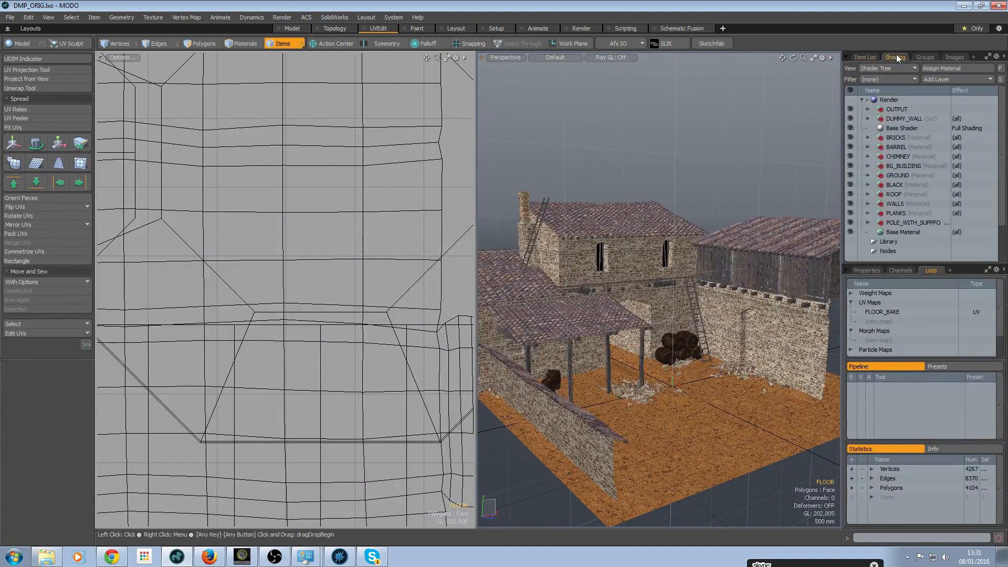
{"action": "left_click", "coordinate": [868, 110]}
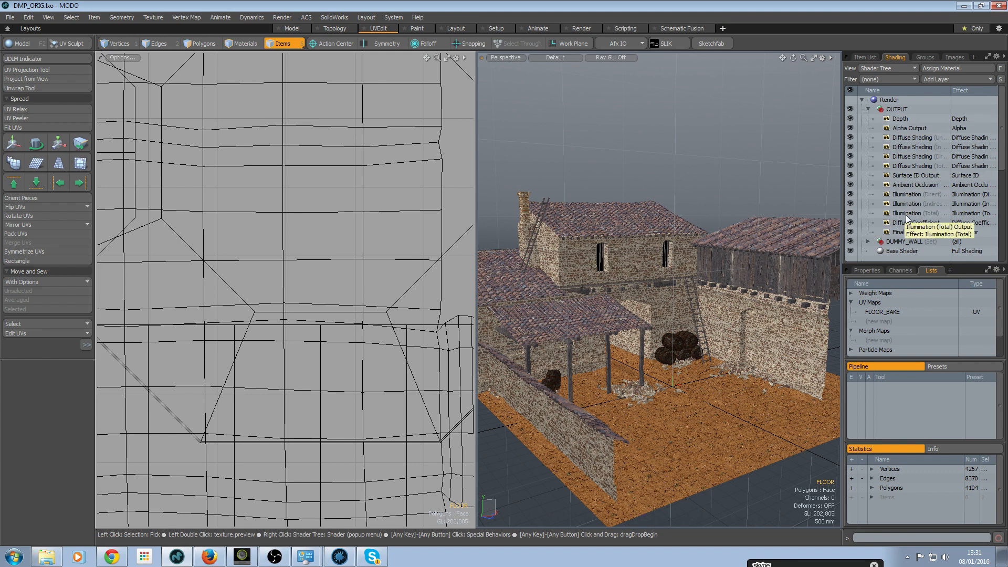
- Run a render preview of the courtyard and display its Final Color Output
{"action": "double_click", "coordinate": [902, 232]}
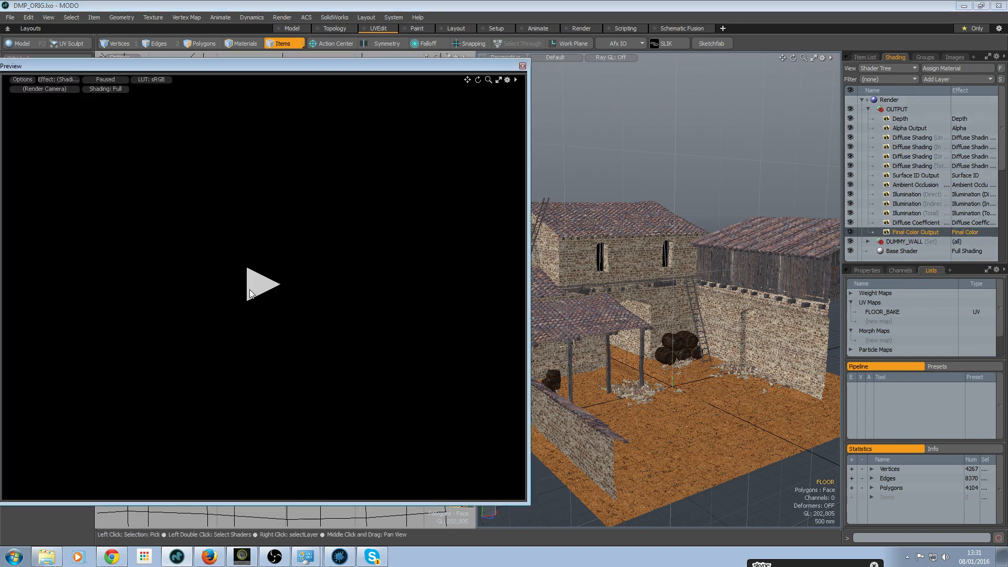
{"action": "left_click", "coordinate": [258, 287]}
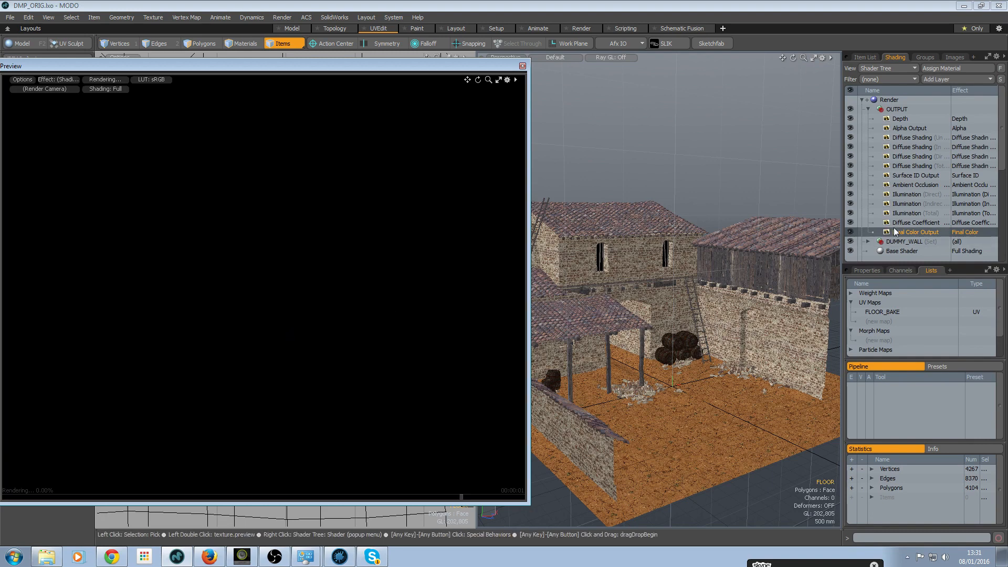
{"action": "left_click_drag", "start_coordinate": [298, 65], "coordinate": [387, 34]}
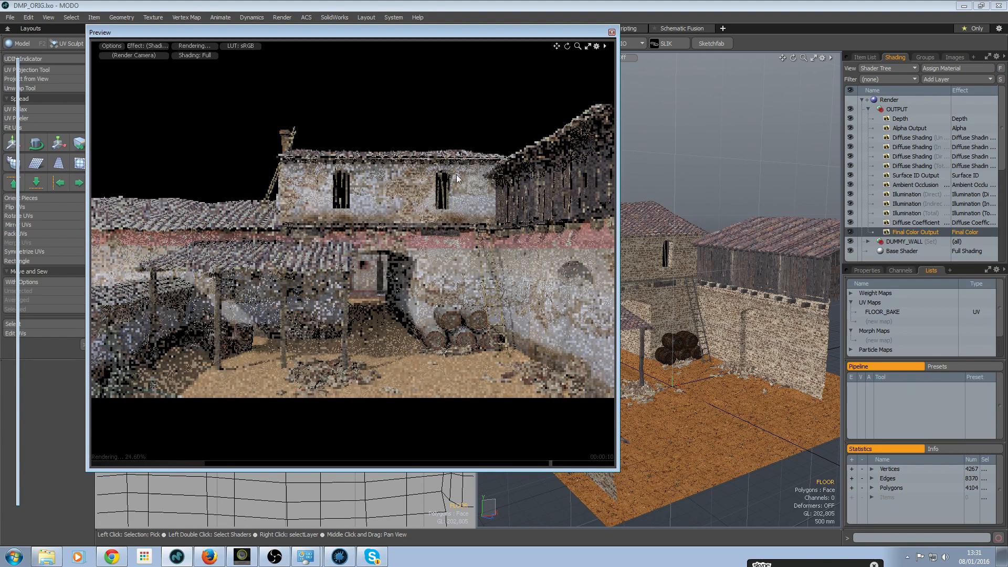
{"action": "left_click", "coordinate": [159, 47]}
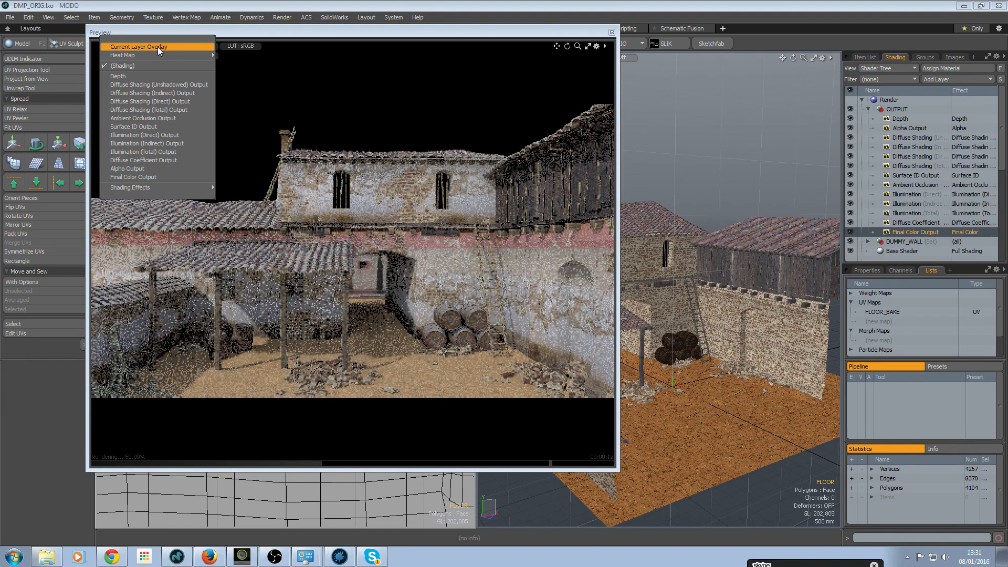
{"action": "left_click", "coordinate": [146, 177]}
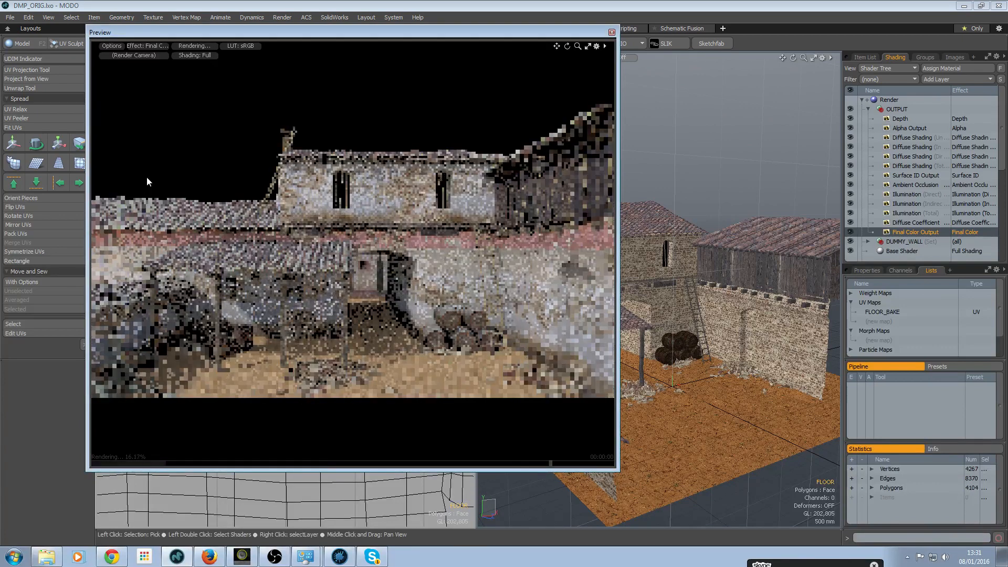
- Preview the Ambient Occlusion Output, return the preview effect to (Shading), and close the preview
{"action": "left_click", "coordinate": [155, 45]}
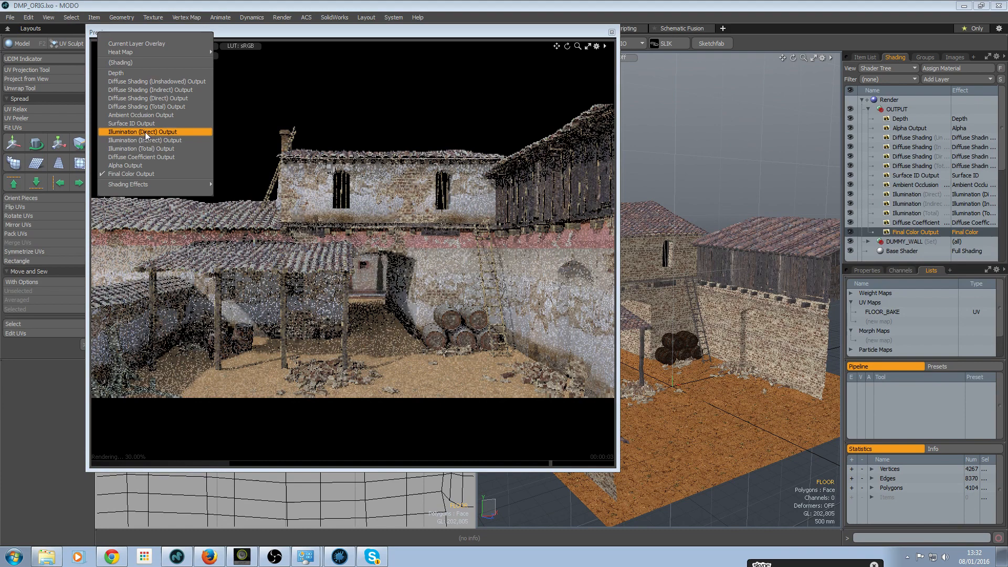
{"action": "left_click", "coordinate": [146, 116]}
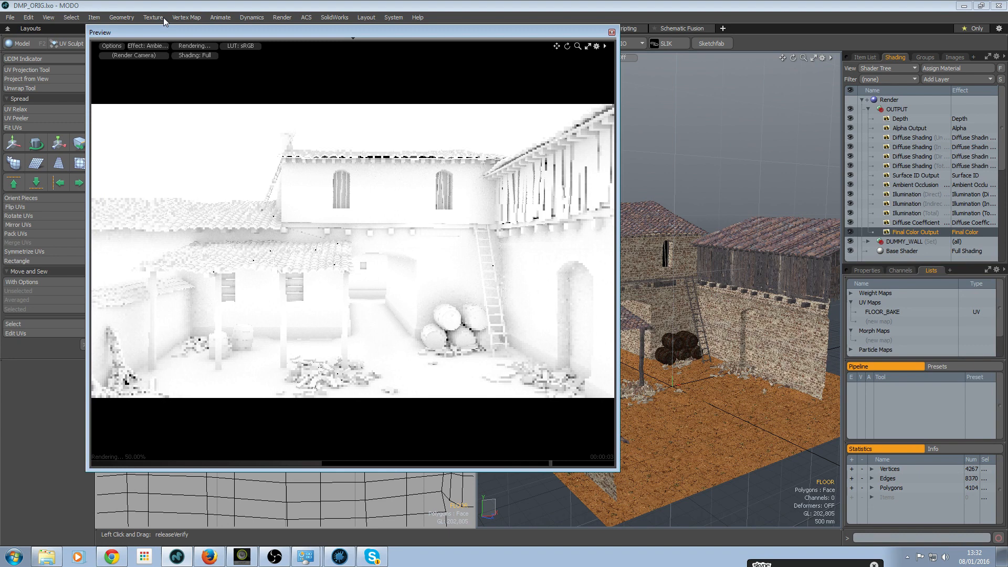
{"action": "left_click", "coordinate": [156, 46]}
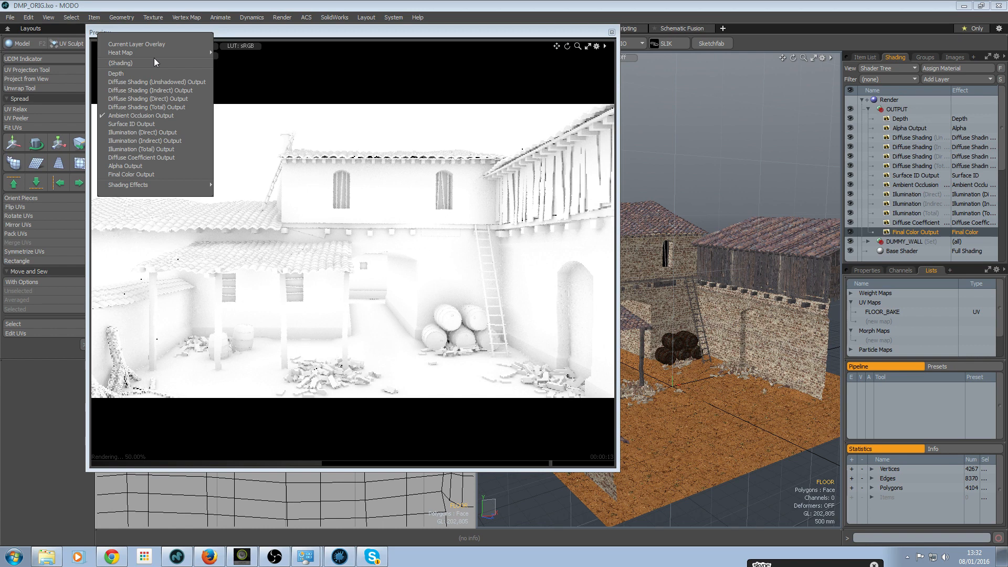
{"action": "left_click", "coordinate": [154, 62]}
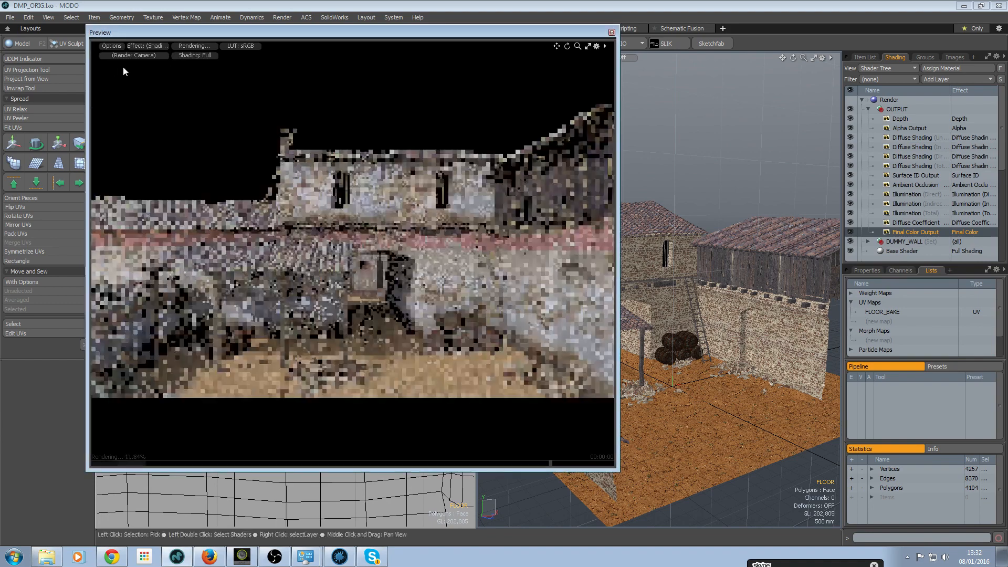
{"action": "left_click", "coordinate": [612, 33]}
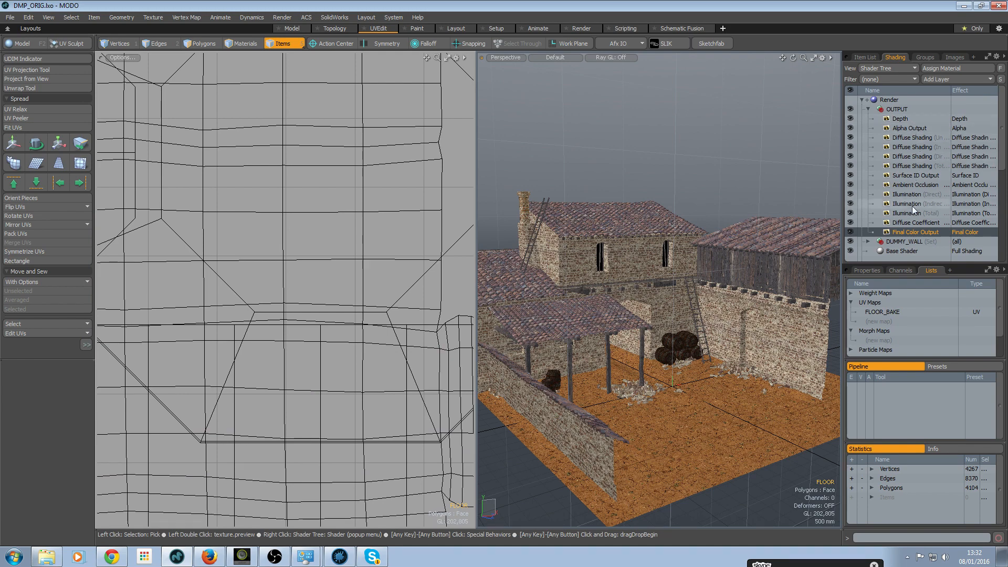
- Select the TOP_HOUSE_001 building, inspect its TOP_HOUSE_001_UV map, and activate its NEW UV map
{"action": "left_click_drag", "start_coordinate": [706, 273], "coordinate": [649, 275], "text": "alt"}
{"action": "left_click_drag", "start_coordinate": [649, 276], "coordinate": [660, 251], "text": "ctrl+alt"}
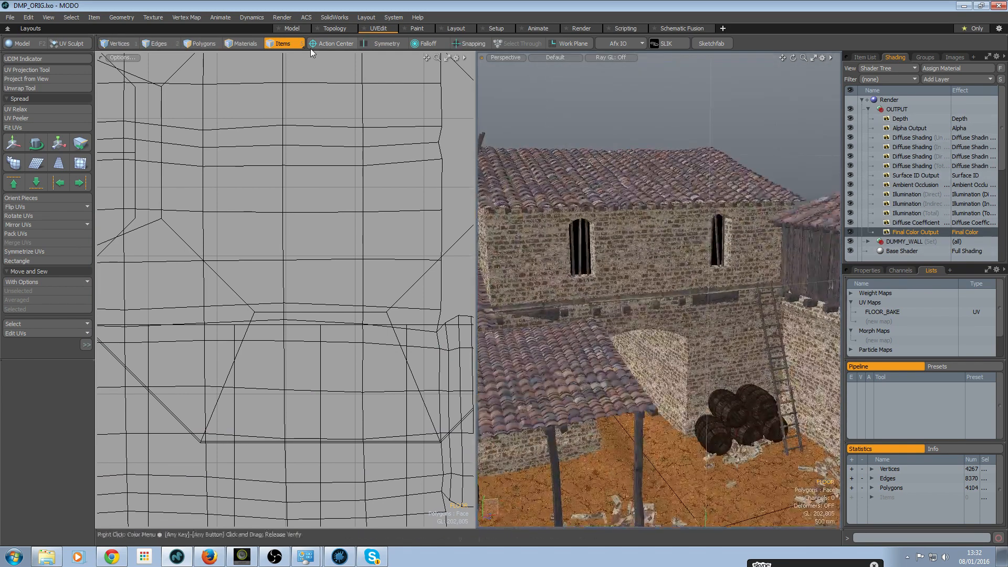
{"action": "left_click_drag", "start_coordinate": [649, 222], "coordinate": [689, 211], "text": "alt"}
{"action": "left_click_drag", "start_coordinate": [335, 243], "coordinate": [210, 254], "text": "ctrl+alt"}
{"action": "left_click_drag", "start_coordinate": [670, 297], "coordinate": [685, 294], "text": "alt"}
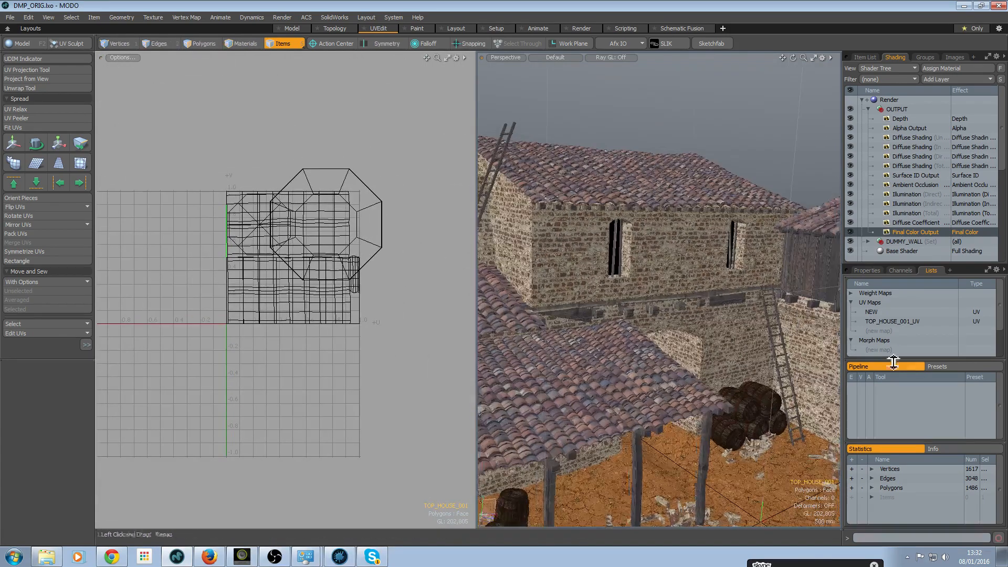
{"action": "left_click", "coordinate": [877, 321]}
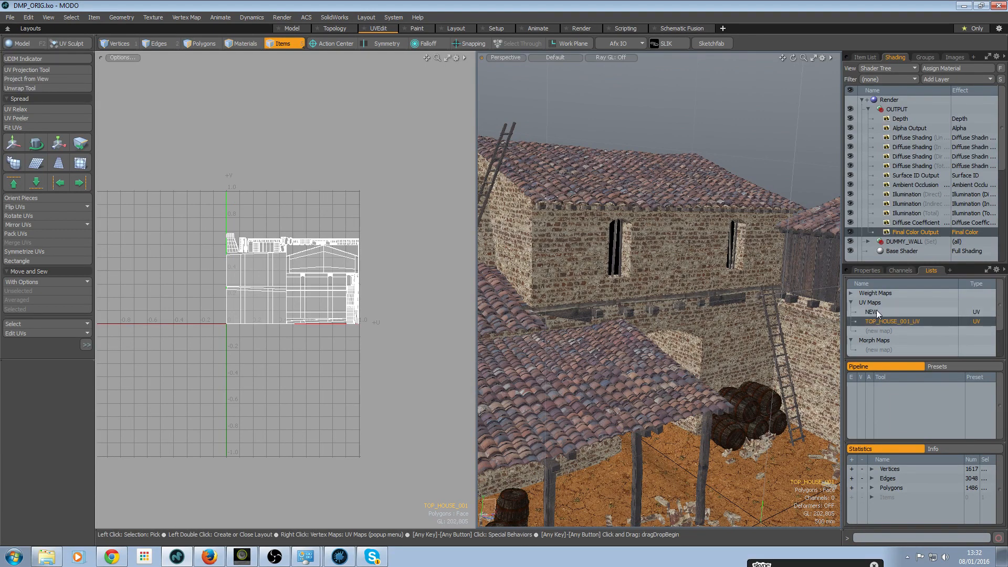
{"action": "left_click", "coordinate": [877, 311]}
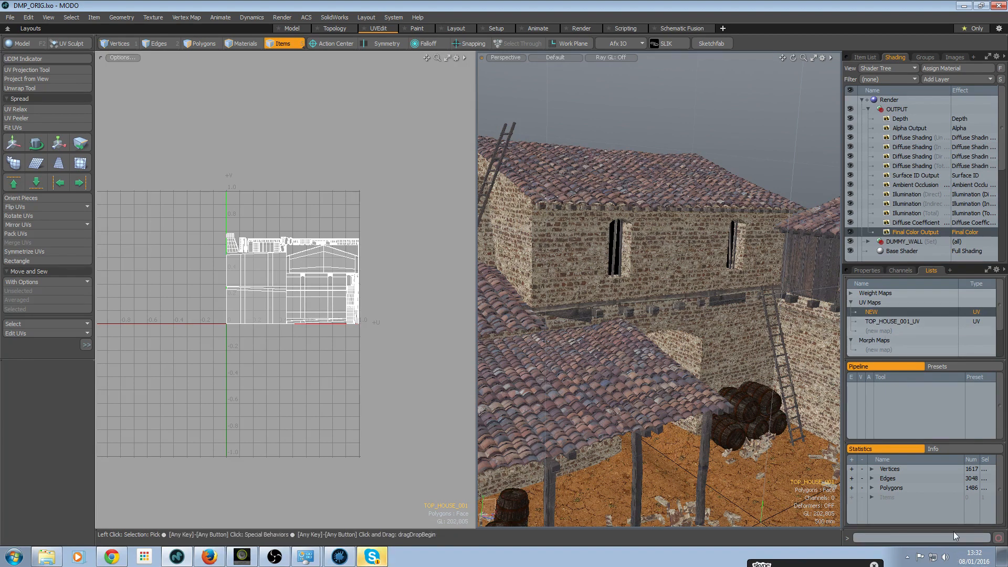
- Switch to the Skype call window to read the new chat message, and minimize the window
{"action": "left_click", "coordinate": [819, 563]}
{"action": "left_click", "coordinate": [592, 410]}
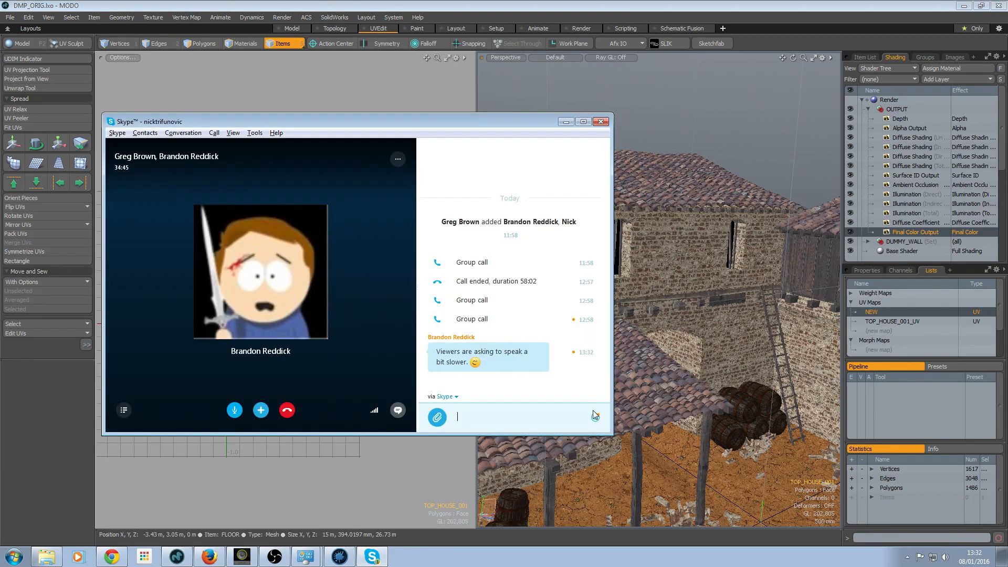
{"action": "left_click", "coordinate": [561, 123]}
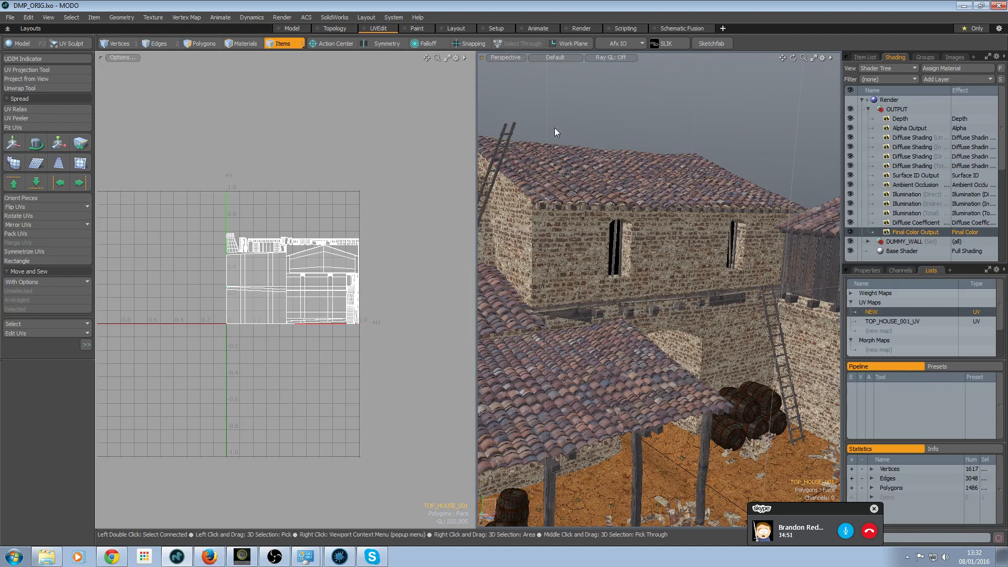
- Switch to polygon selection and add an Occlusion processing layer to the OUTPUT group in the Shader Tree
{"action": "key", "text": "alt"}
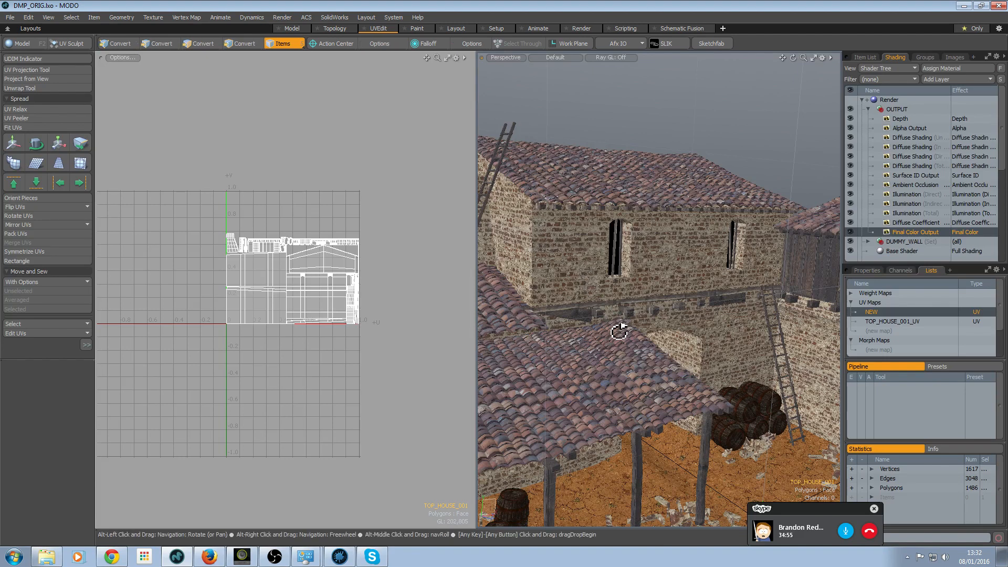
{"action": "mouse_move", "coordinate": [623, 322]}
{"action": "left_mouse_down", "text": "alt"}
{"action": "mouse_move", "coordinate": [628, 338]}
{"action": "mouse_move", "coordinate": [623, 328]}
{"action": "left_mouse_up", "text": "alt"}
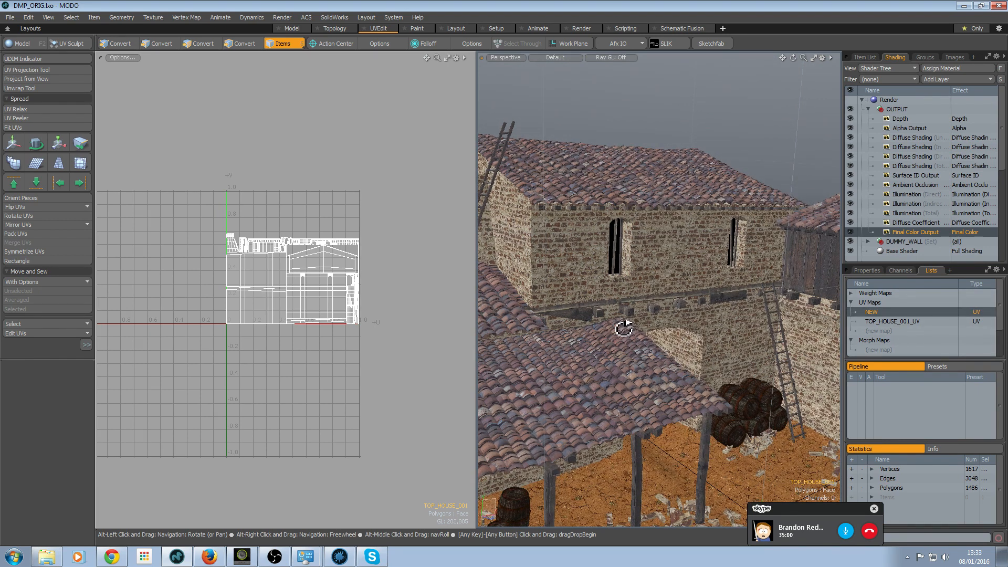
{"action": "left_click_drag", "start_coordinate": [729, 298], "coordinate": [657, 279], "text": "alt"}
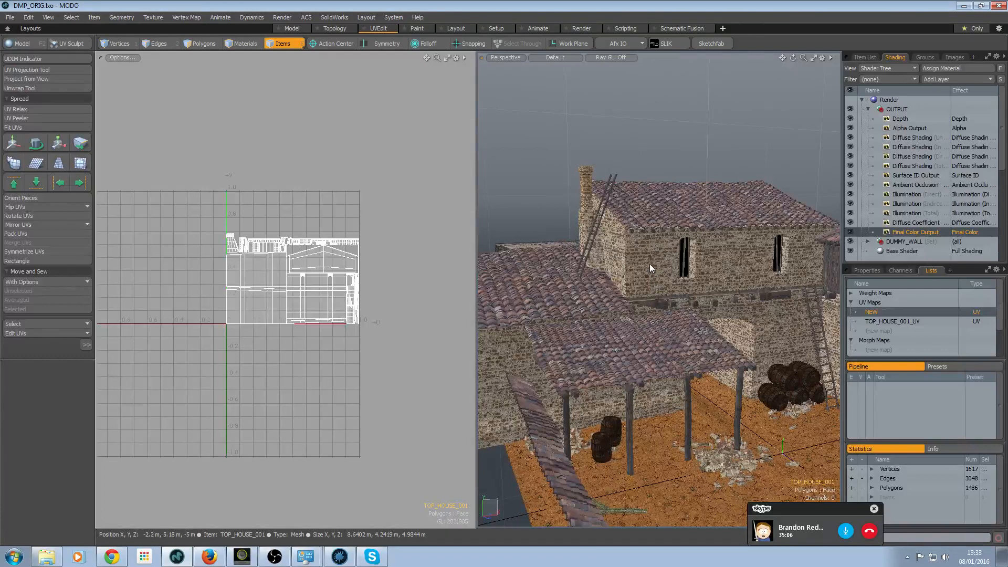
{"action": "left_click", "coordinate": [205, 42]}
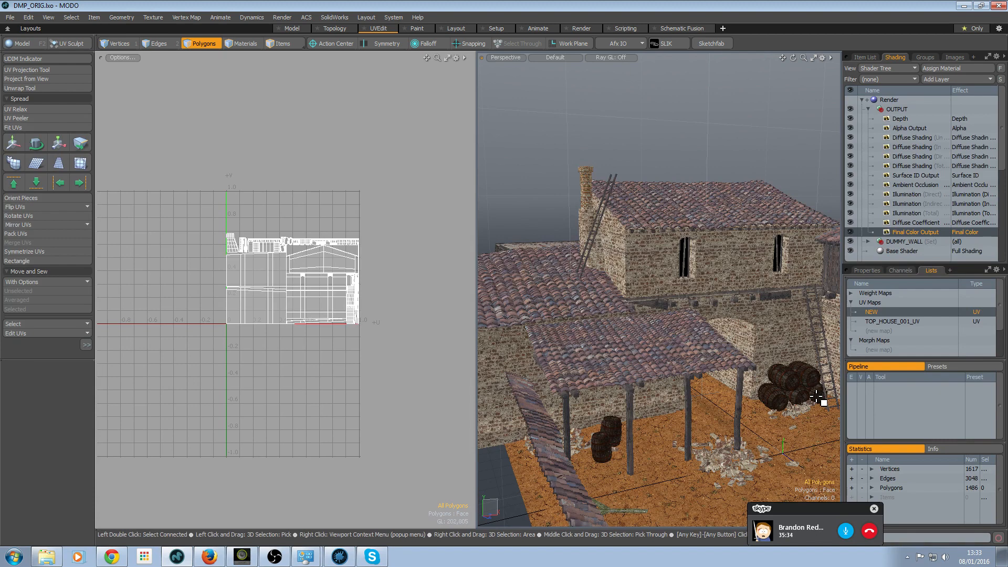
{"action": "left_click", "coordinate": [944, 78]}
{"action": "mouse_move", "coordinate": [940, 150]}
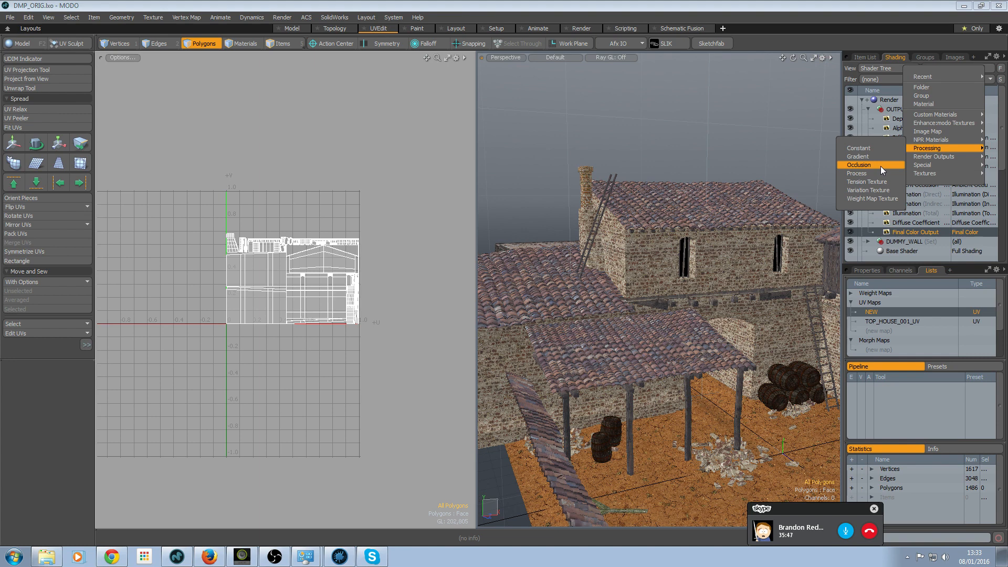
{"action": "left_click", "coordinate": [880, 166]}
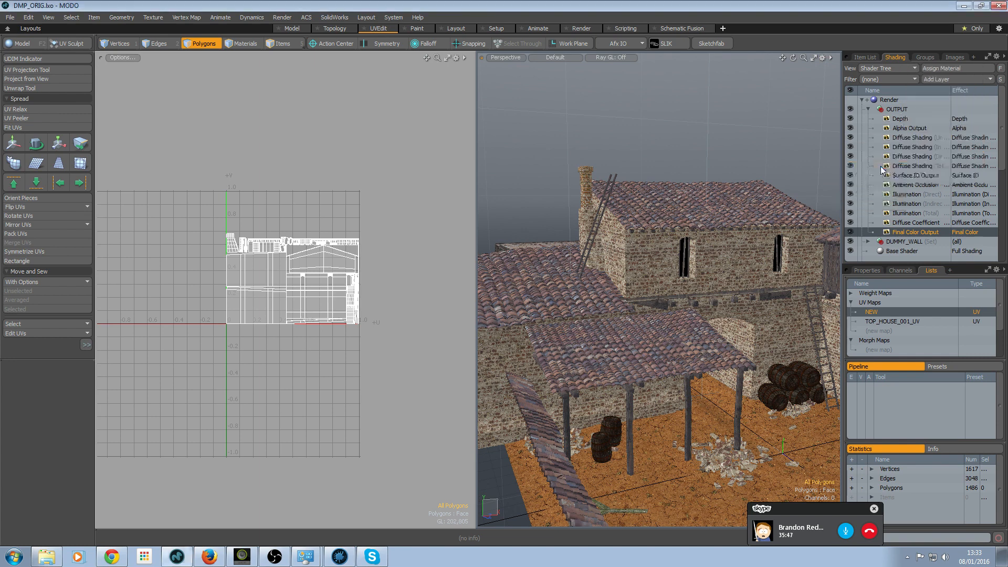
- Set the Occlusion layer's type to Convexity and turn off the layer's visibility
{"action": "left_click", "coordinate": [861, 270]}
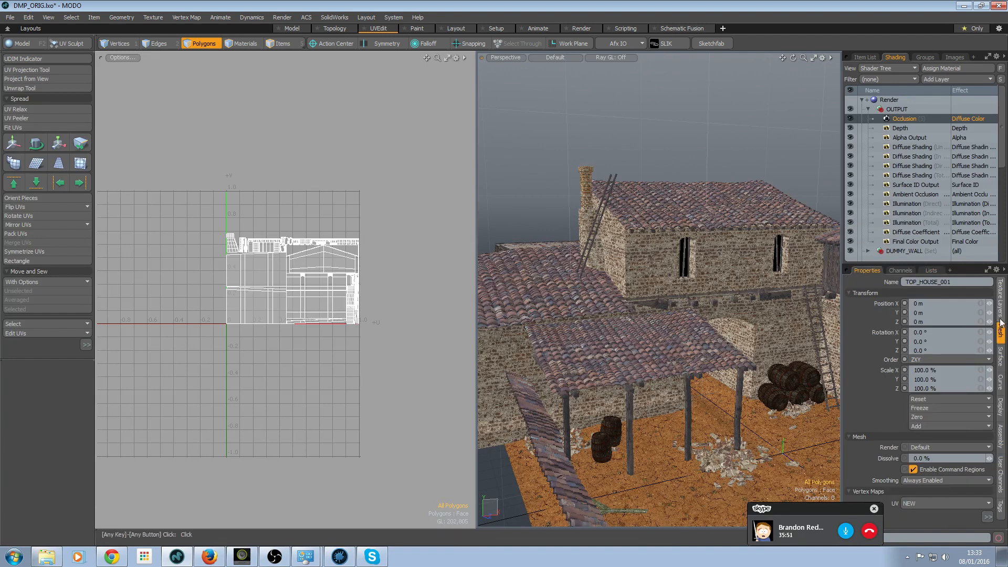
{"action": "left_click", "coordinate": [1001, 357]}
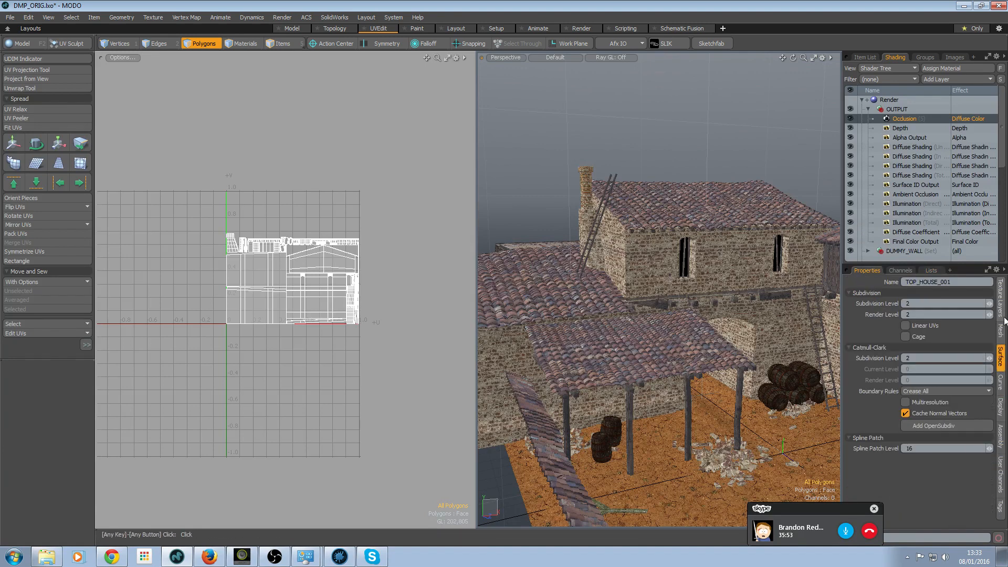
{"action": "left_click", "coordinate": [1001, 298]}
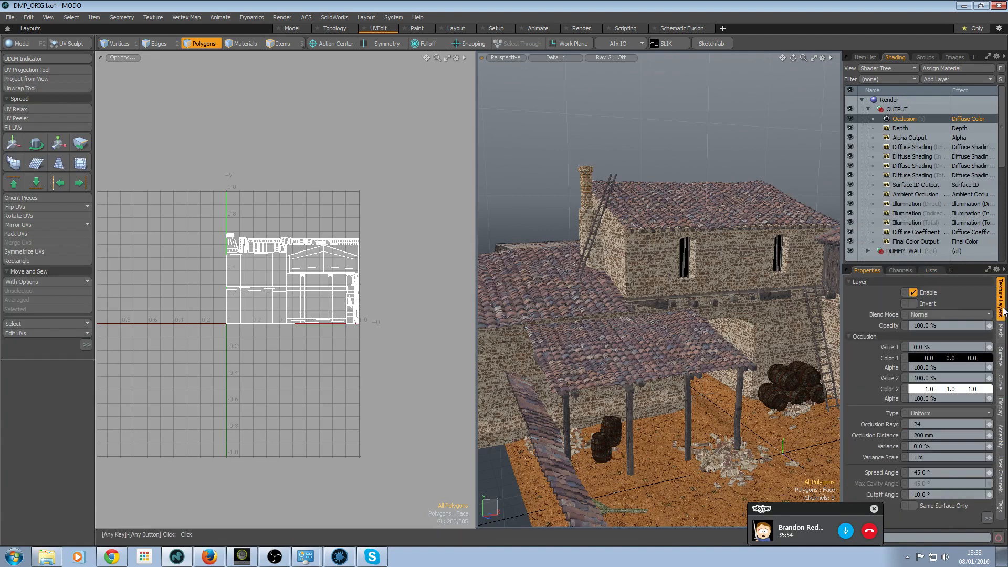
{"action": "left_click", "coordinate": [952, 413]}
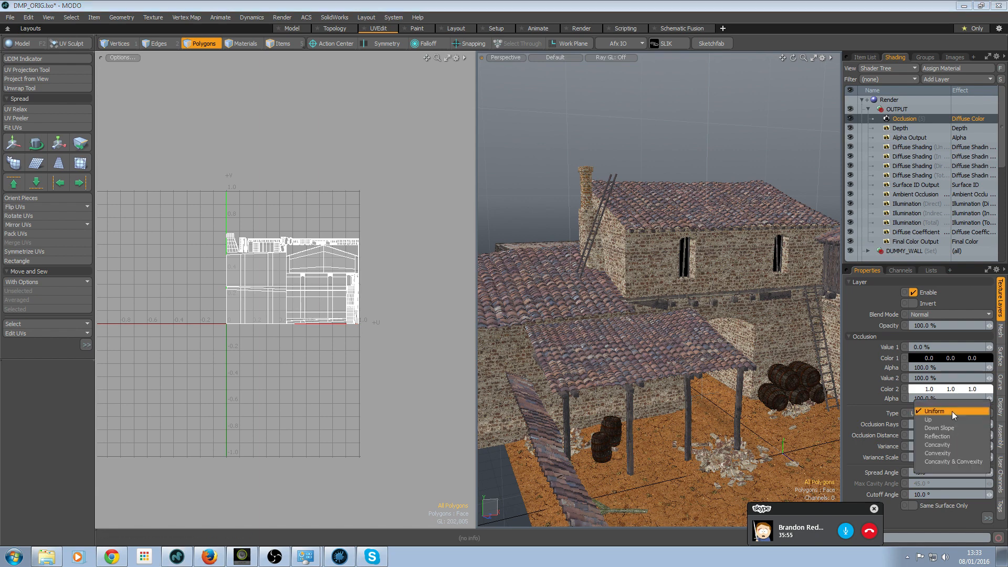
{"action": "left_click", "coordinate": [949, 455]}
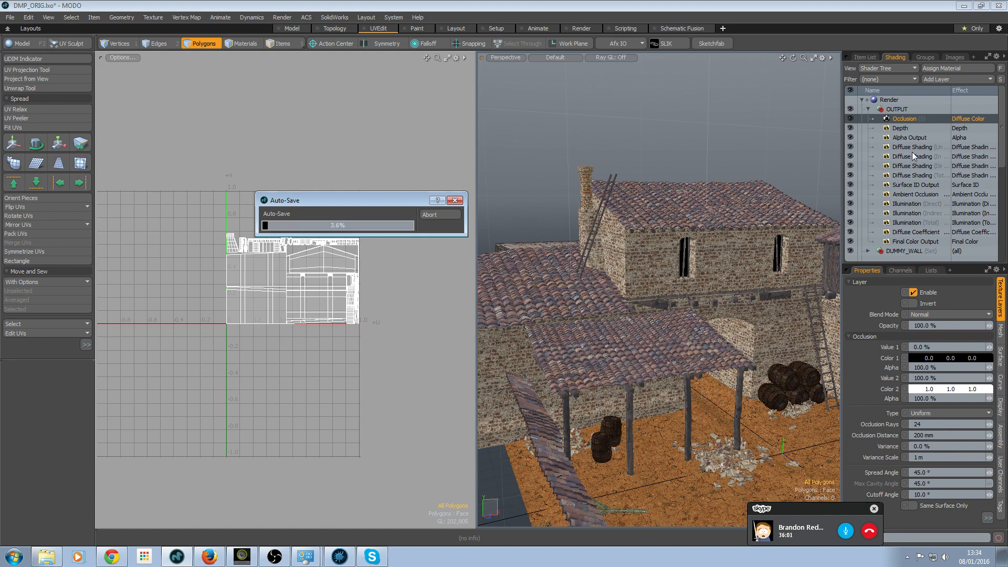
{"action": "left_click", "coordinate": [849, 117]}
- Add an RT Curvature texture layer above the Occlusion layer and turn off its visibility
{"action": "left_click", "coordinate": [950, 79]}
{"action": "mouse_move", "coordinate": [948, 180]}
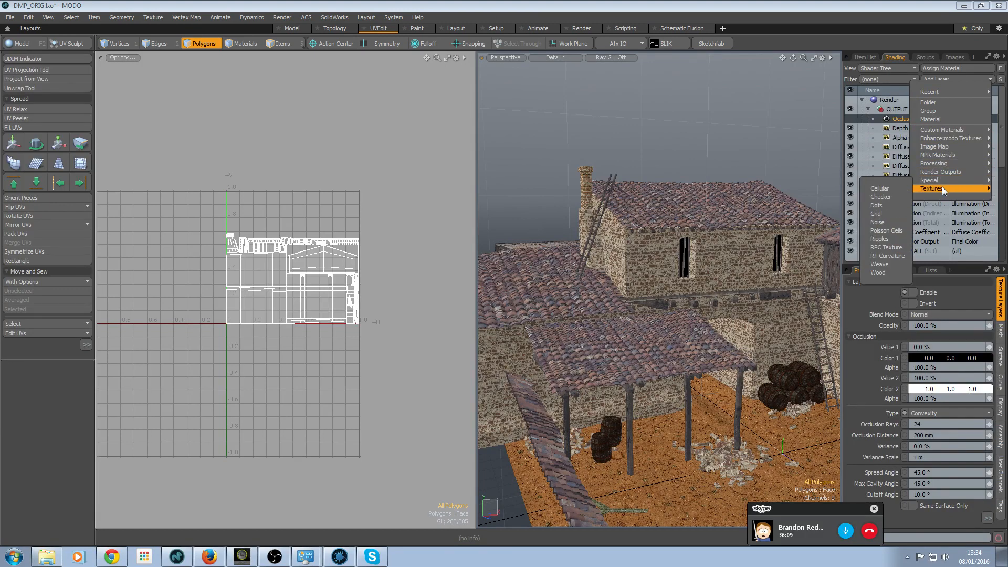
{"action": "left_click", "coordinate": [887, 256]}
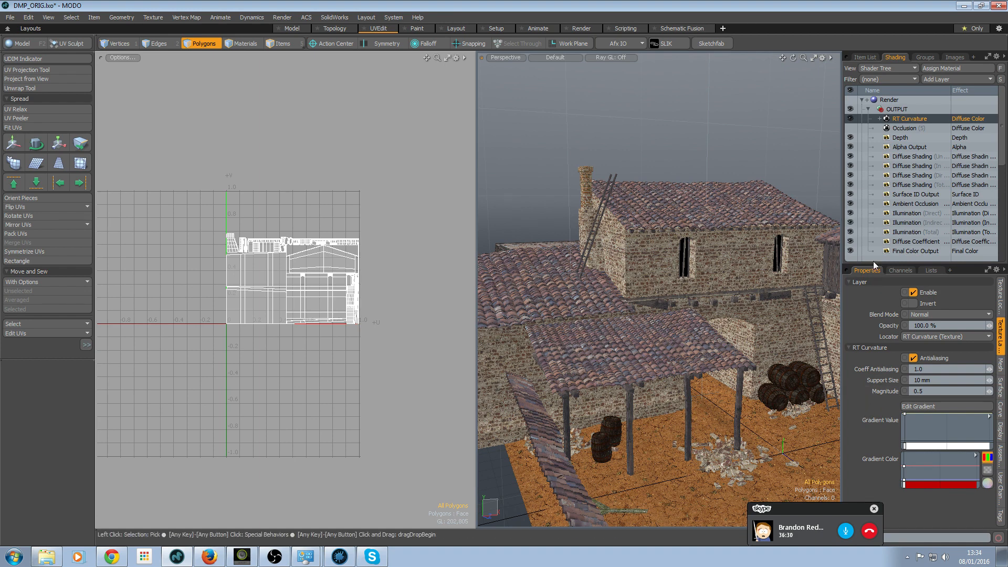
{"action": "left_click_drag", "start_coordinate": [874, 265], "coordinate": [871, 273]}
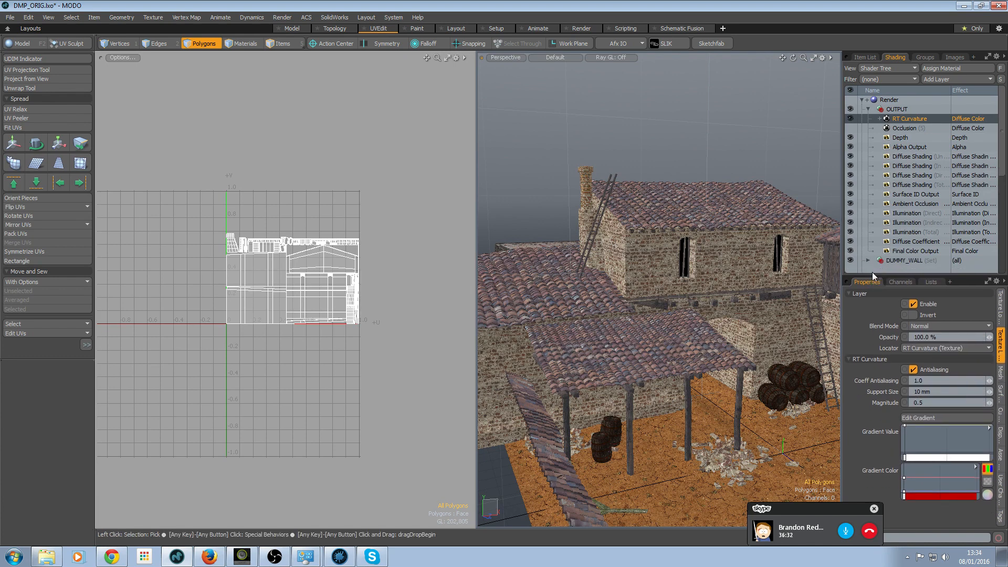
{"action": "left_click", "coordinate": [849, 118]}
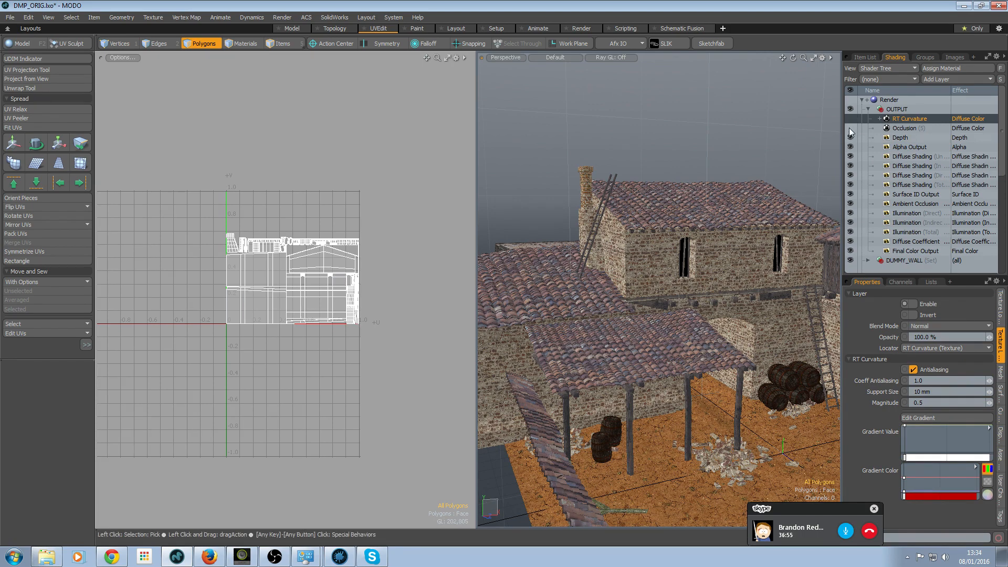
- Select the Depth output, check the courtyard in a render preview, and close the preview
{"action": "left_click", "coordinate": [887, 139]}
{"action": "left_click_drag", "start_coordinate": [669, 162], "coordinate": [681, 310], "text": "alt"}
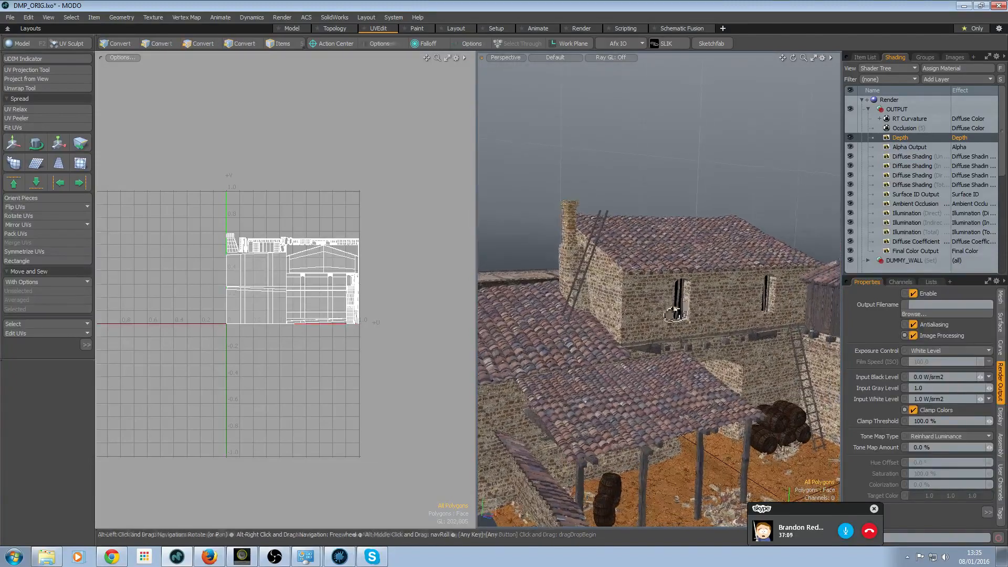
{"action": "scroll", "coordinate": [682, 314], "scroll_direction": "up", "scroll_amount": 3}
{"action": "mouse_move", "coordinate": [609, 310]}
{"action": "left_mouse_down", "text": "alt"}
{"action": "mouse_move", "coordinate": [698, 308]}
{"action": "mouse_move", "coordinate": [604, 311]}
{"action": "left_mouse_up", "text": "alt"}
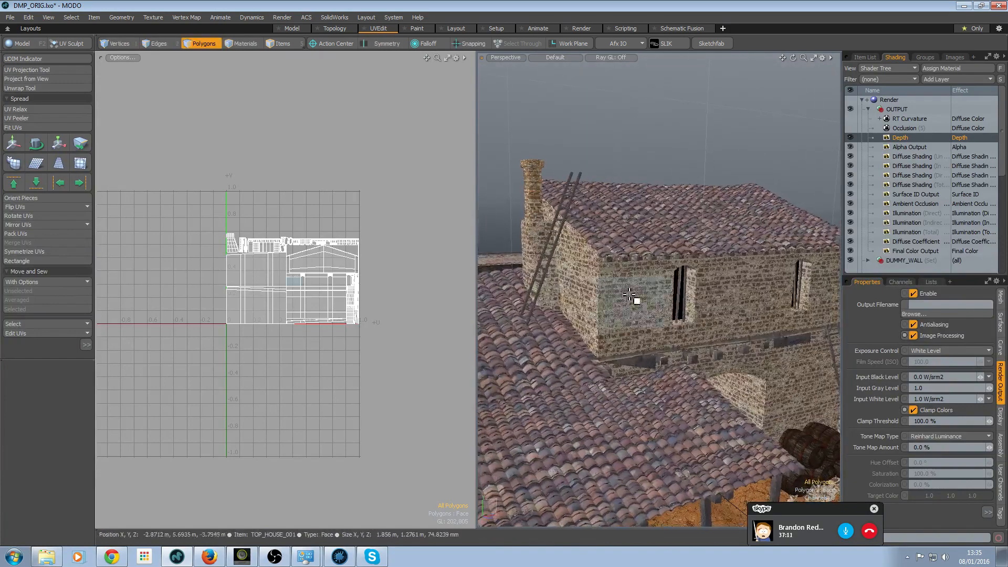
{"action": "key", "text": "ctrl+F9"}
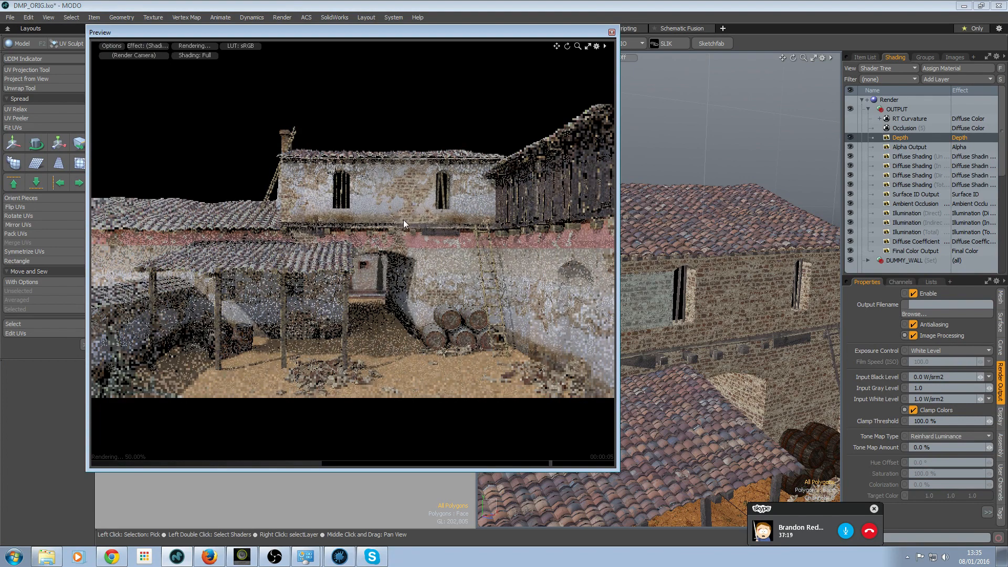
{"action": "left_click", "coordinate": [612, 32]}
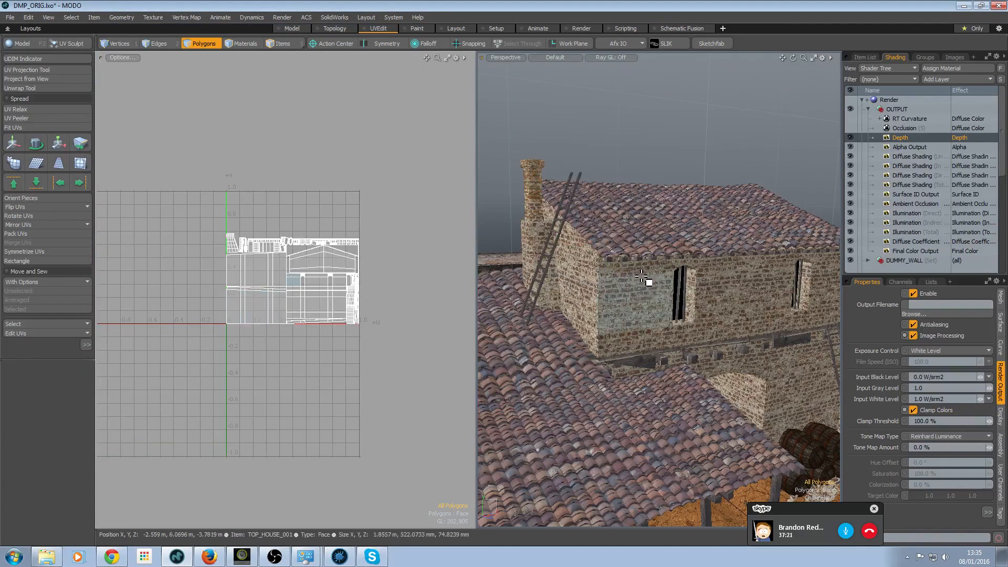
- Bake the TOP_HOUSE_001 building to the render outputs and reposition the Render window while it bakes
{"action": "left_click_drag", "start_coordinate": [811, 340], "coordinate": [709, 322], "text": "alt"}
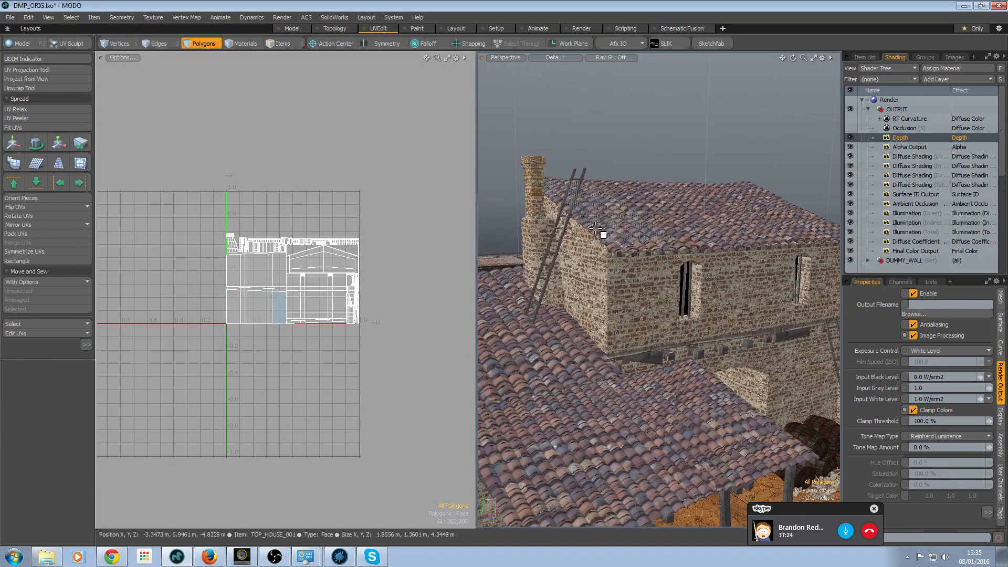
{"action": "left_click", "coordinate": [285, 19]}
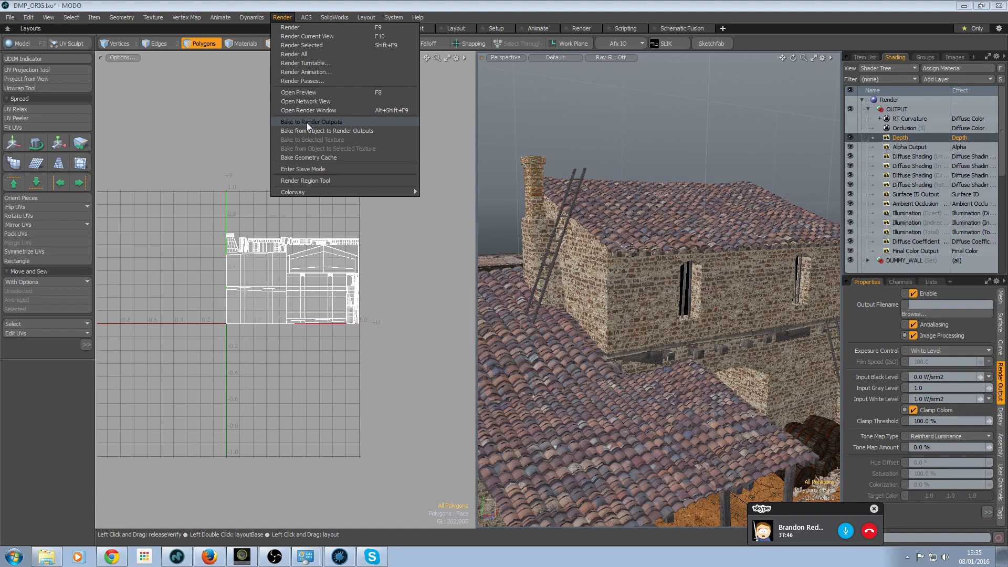
{"action": "left_click", "coordinate": [307, 124]}
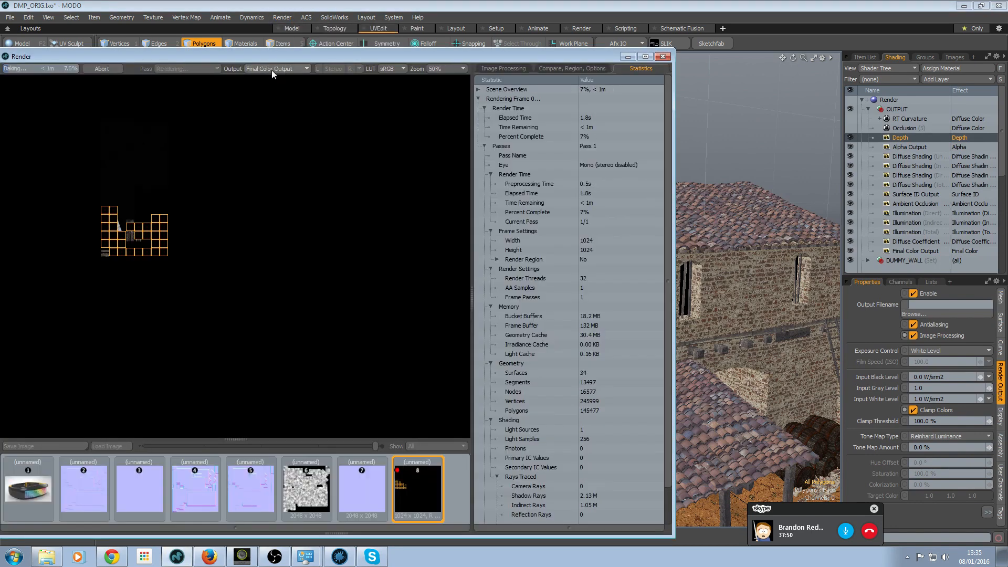
{"action": "left_click", "coordinate": [272, 71]}
{"action": "left_click", "coordinate": [360, 54]}
{"action": "left_click_drag", "start_coordinate": [360, 54], "coordinate": [417, 33]}
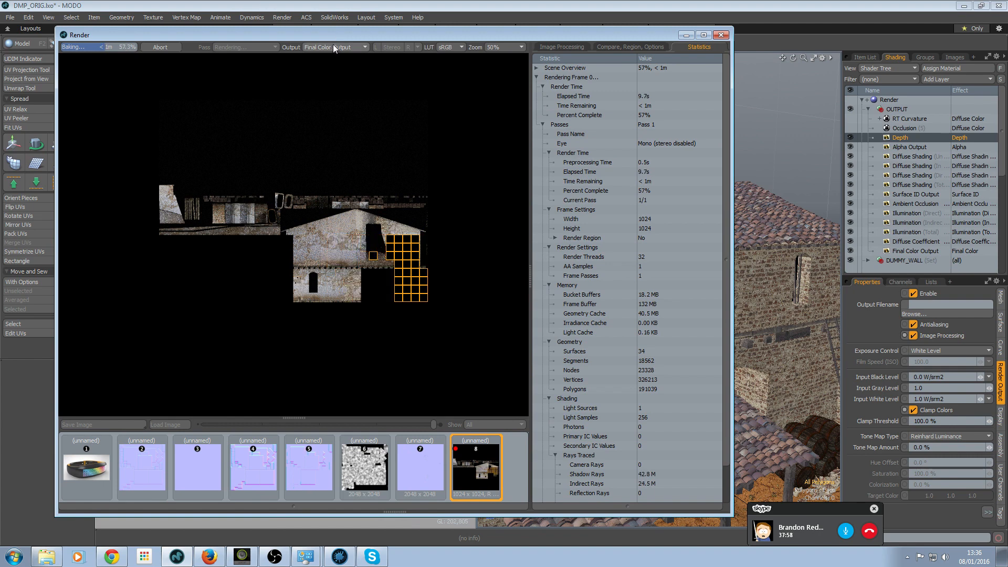
- View the bake's Ambient Occlusion, Alpha and Surface ID outputs, and return to the Final Color Output
{"action": "left_click", "coordinate": [332, 45]}
{"action": "left_click", "coordinate": [330, 87]}
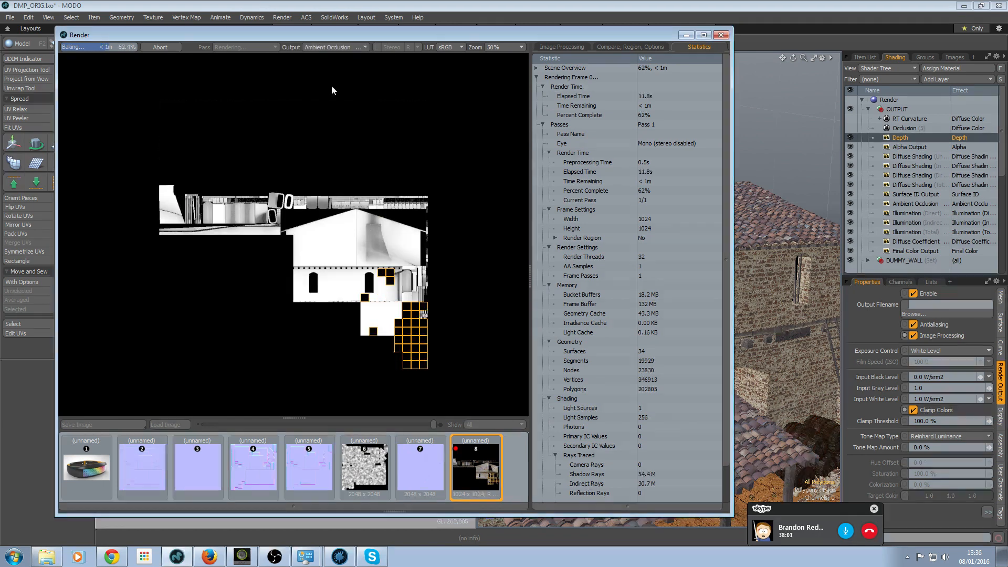
{"action": "left_click", "coordinate": [326, 49]}
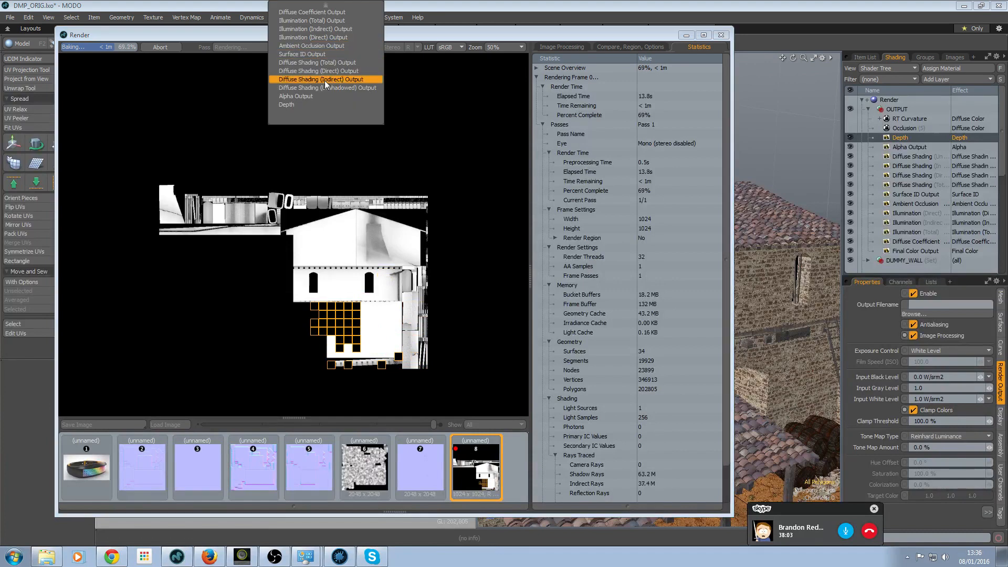
{"action": "left_click", "coordinate": [322, 97]}
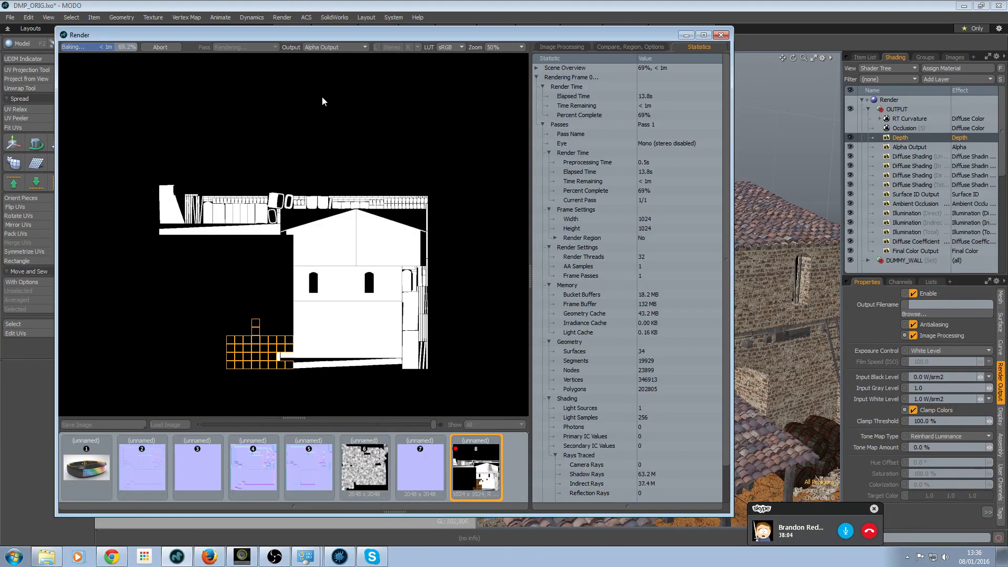
{"action": "left_click", "coordinate": [325, 47]}
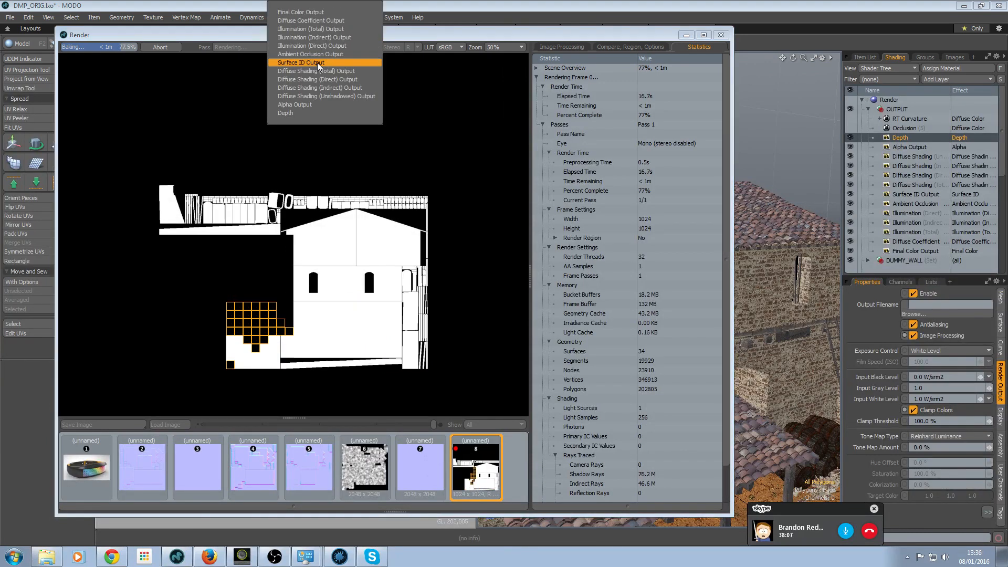
{"action": "left_click", "coordinate": [317, 62]}
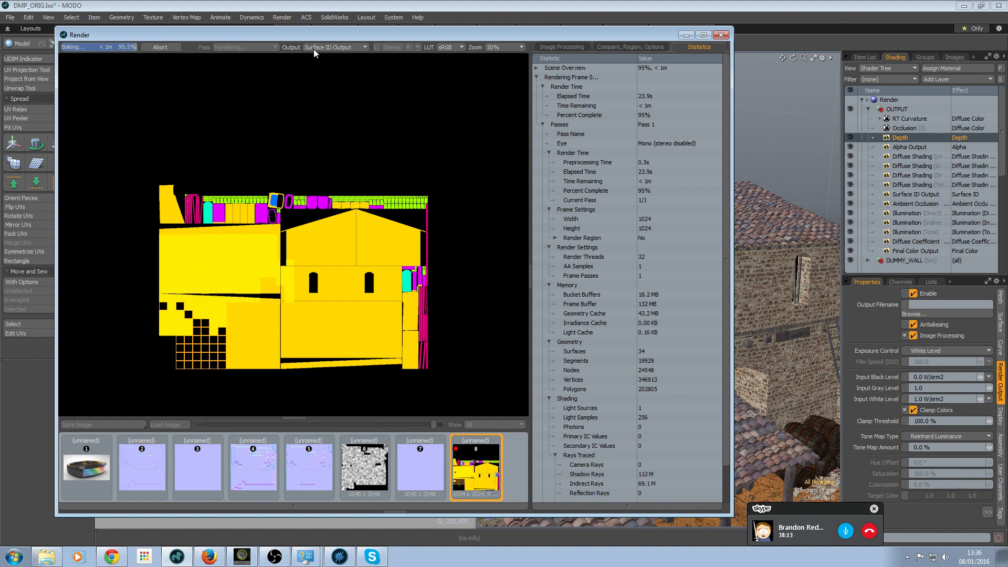
{"action": "left_click", "coordinate": [316, 46]}
{"action": "mouse_move", "coordinate": [309, 4]}
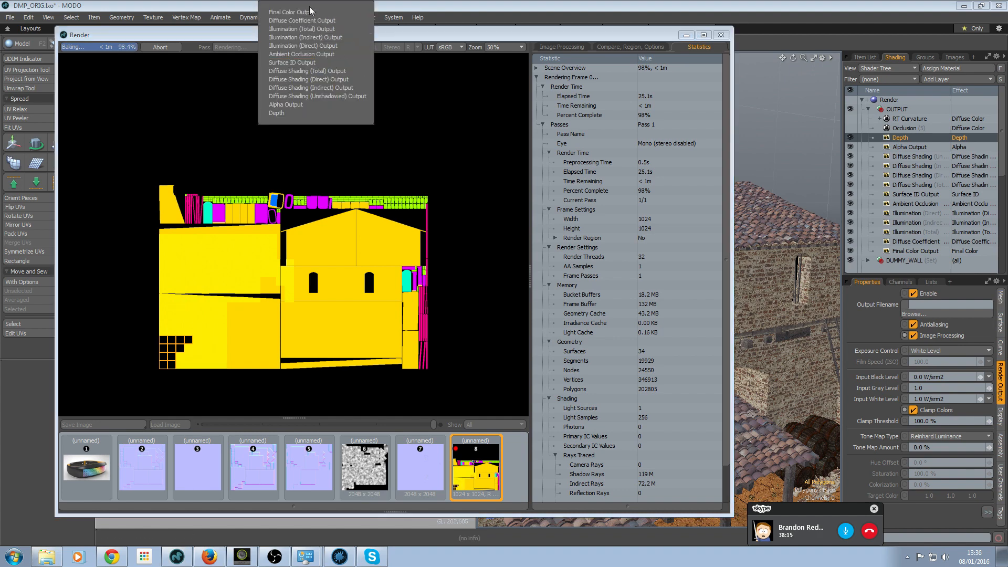
{"action": "left_click", "coordinate": [309, 13]}
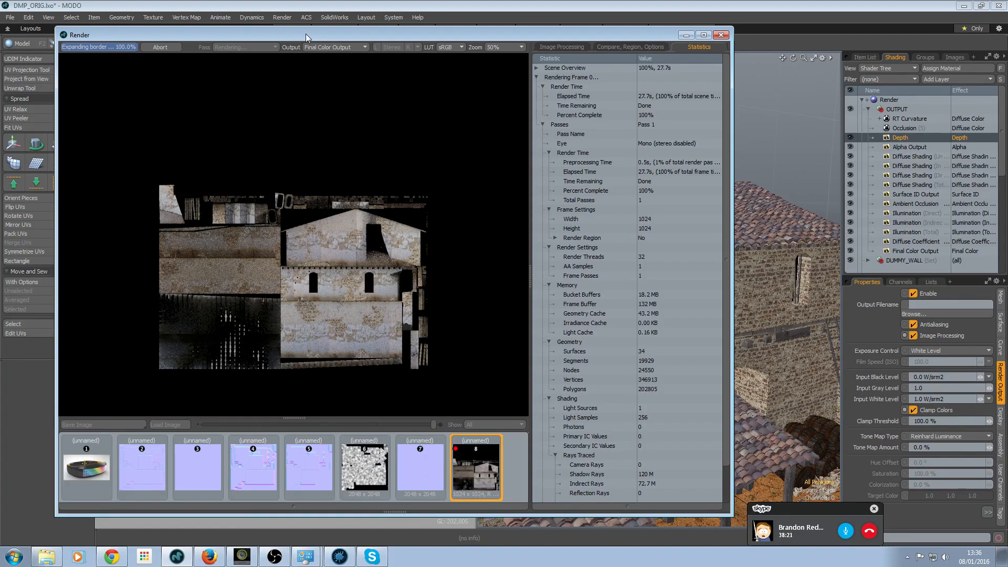
{"action": "left_click", "coordinate": [943, 80]}
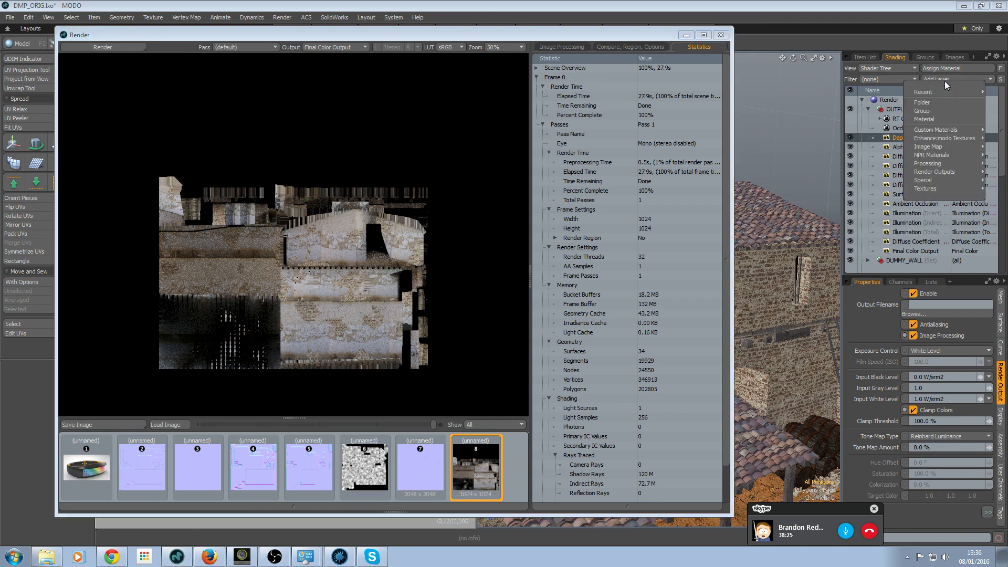
{"action": "mouse_move", "coordinate": [945, 156]}
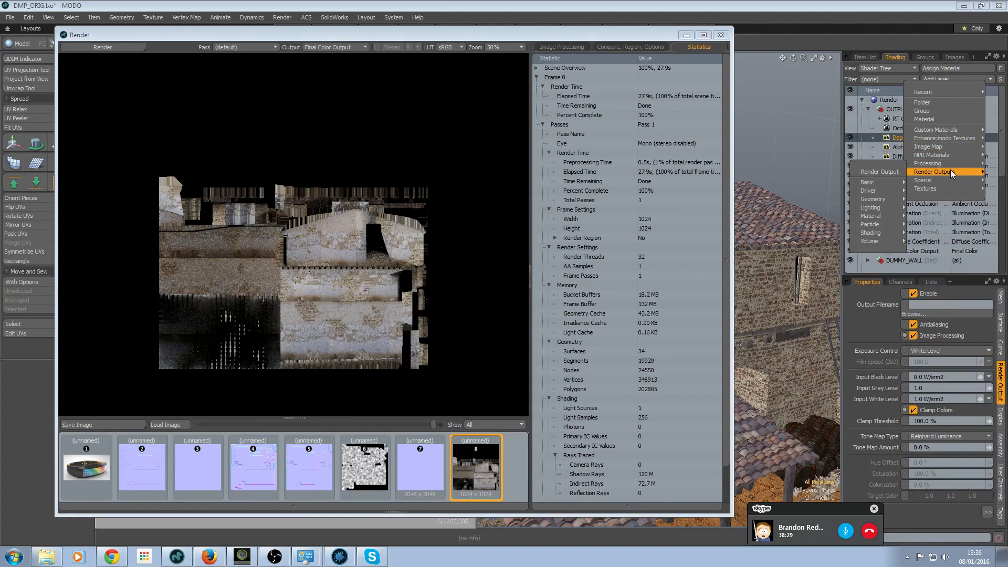
{"action": "left_click", "coordinate": [820, 5]}
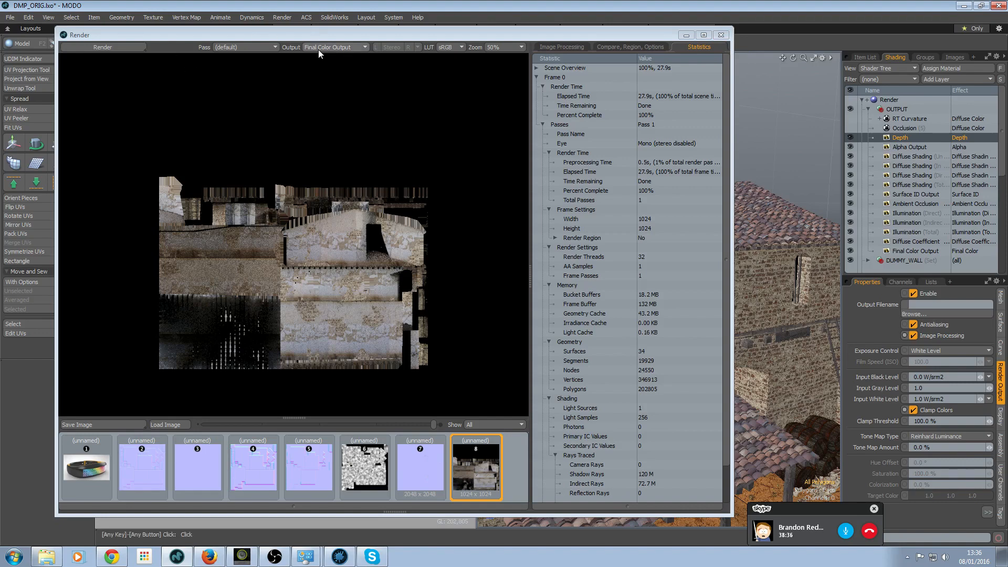
- Browse the available render output types, including the Shading group, without adding one, and close the Render window
{"action": "left_click", "coordinate": [960, 80]}
{"action": "mouse_move", "coordinate": [968, 140]}
{"action": "mouse_move", "coordinate": [965, 173]}
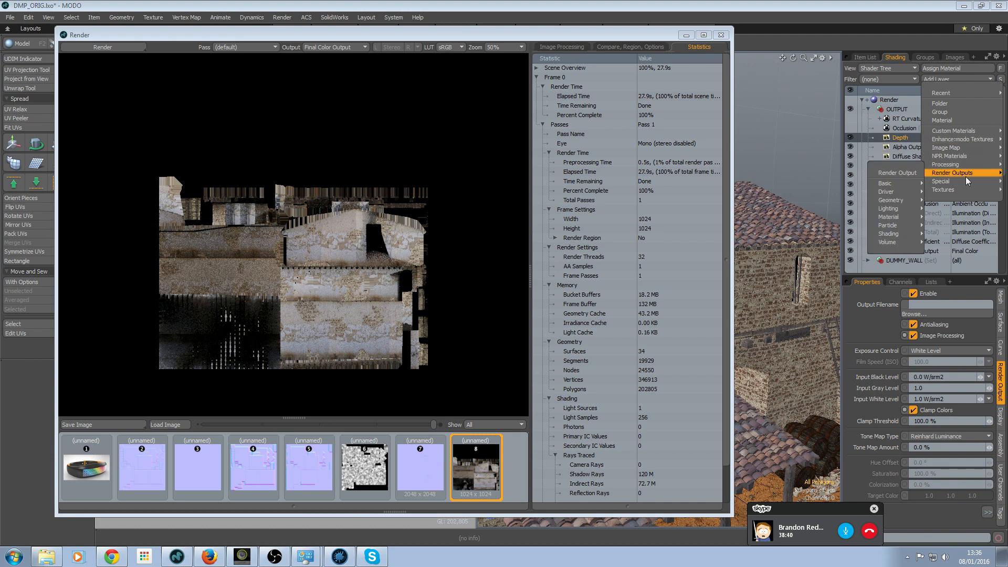
{"action": "mouse_move", "coordinate": [906, 184]}
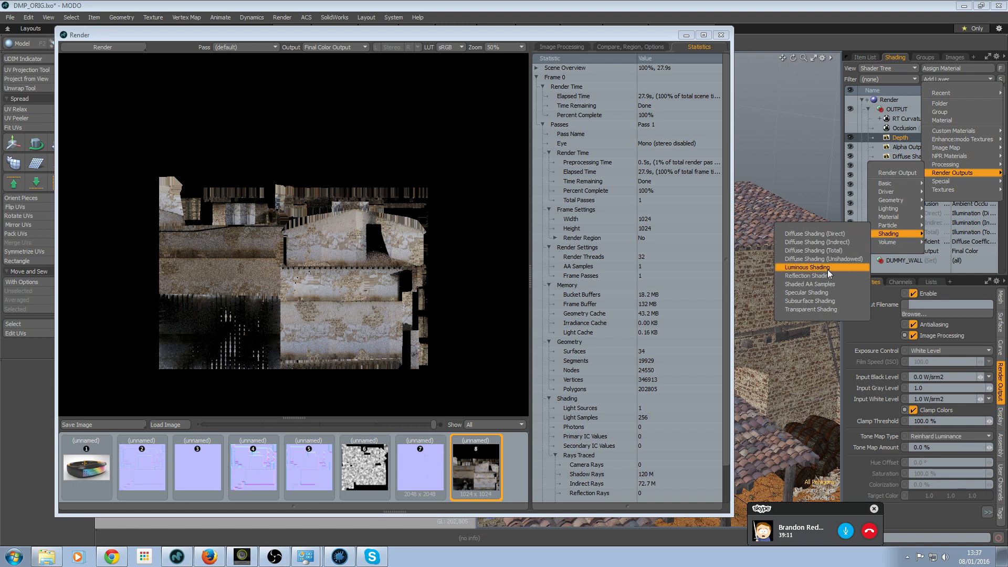
{"action": "left_click", "coordinate": [493, 35]}
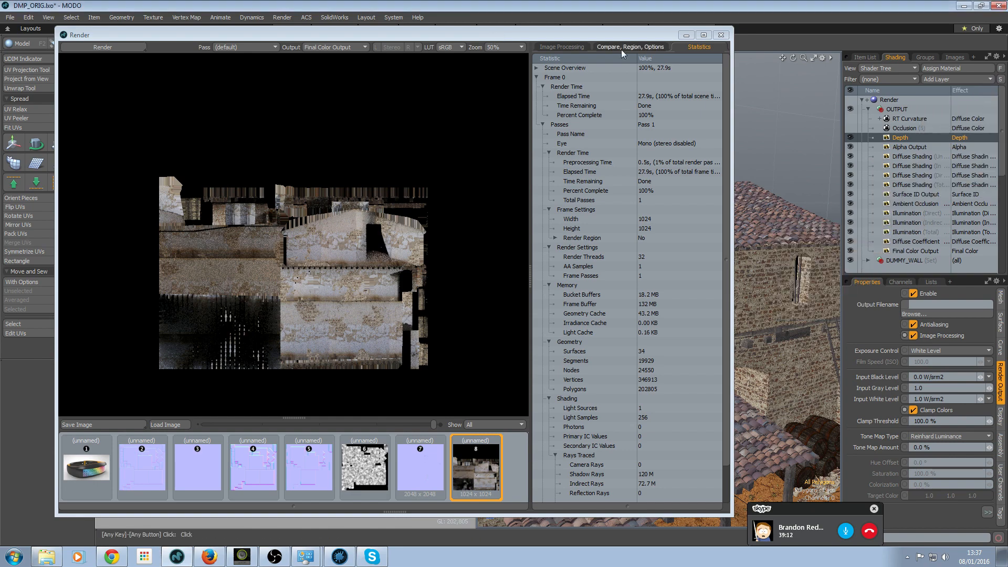
{"action": "left_click", "coordinate": [721, 36]}
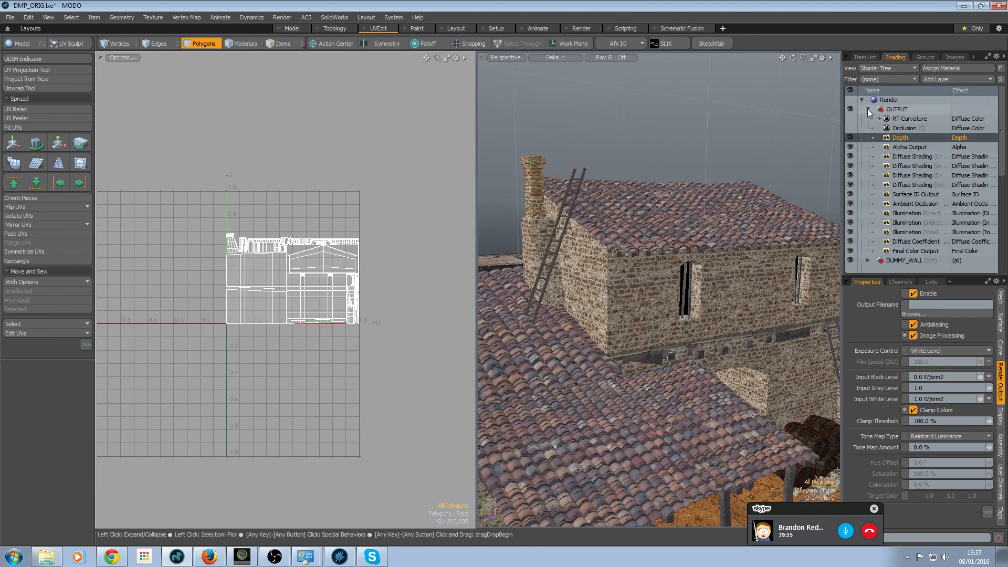
- Review the layers inside the OUTPUT group of the Shader Tree and leave the group collapsed
{"action": "left_click", "coordinate": [868, 110]}
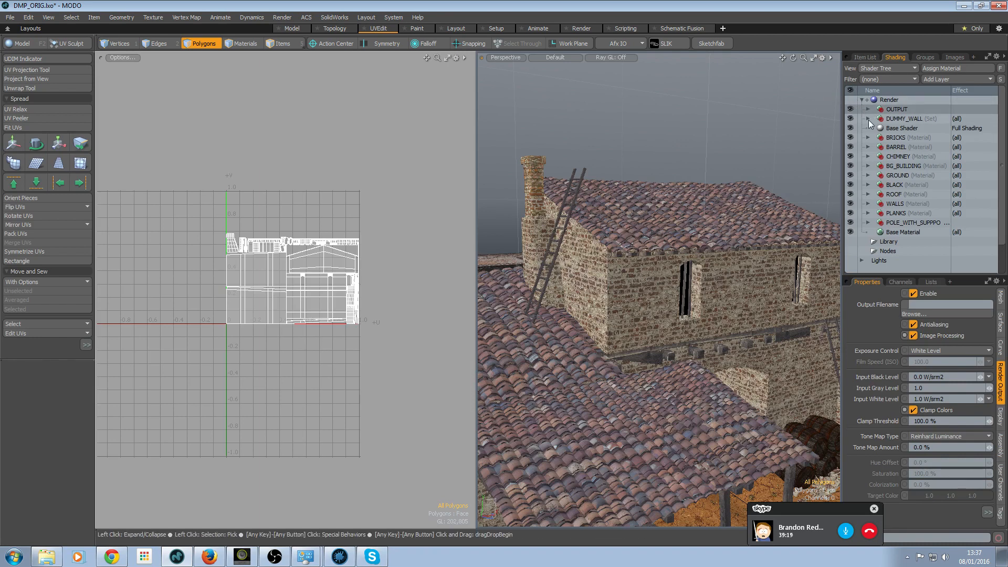
{"action": "left_click", "coordinate": [869, 109]}
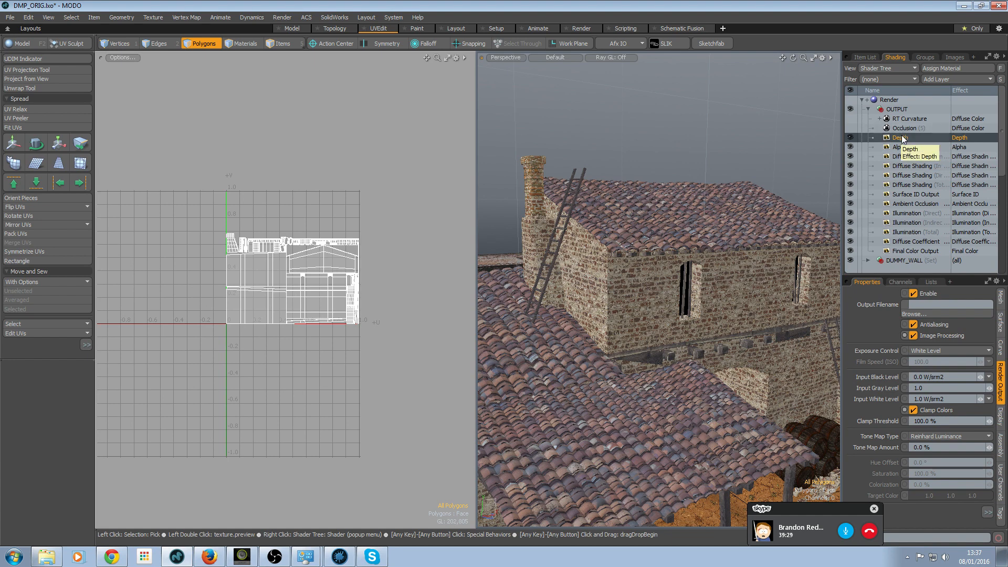
{"action": "left_click", "coordinate": [868, 109]}
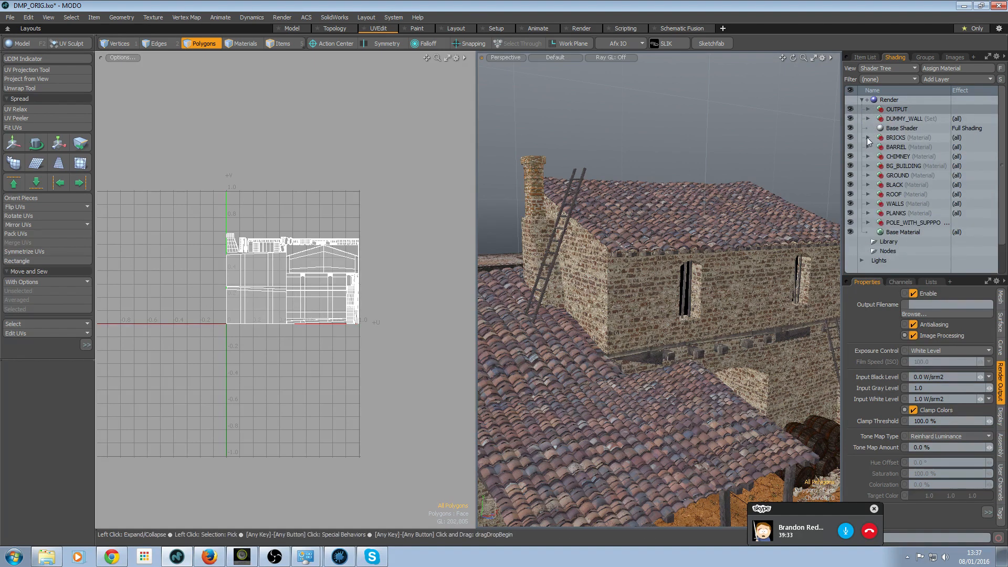
- Switch to the PulseRifleBake.lxo scene and inspect the normal map image layer of the HandleBaketo material in the Shader Tree
{"action": "left_click", "coordinate": [870, 57]}
{"action": "left_click", "coordinate": [916, 98]}
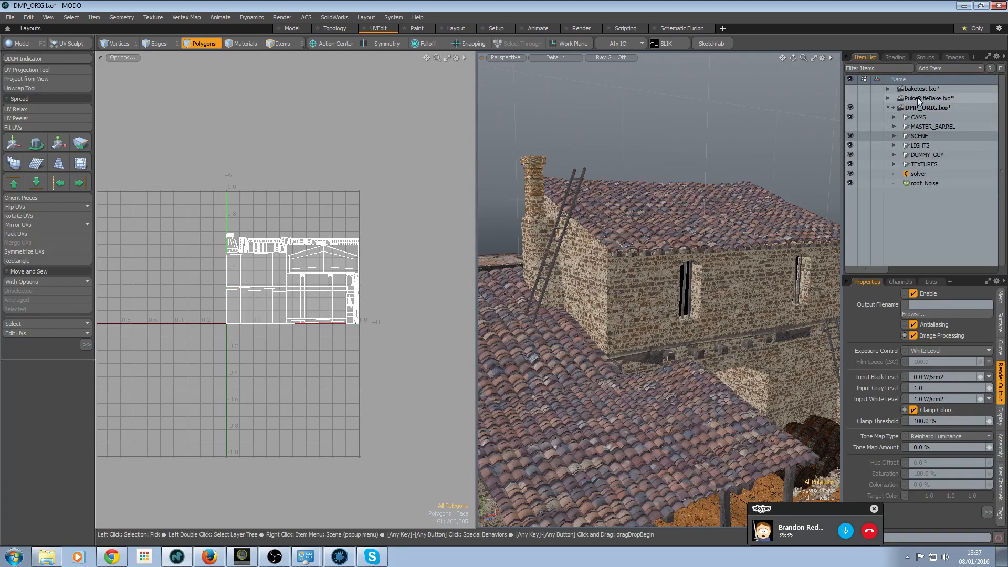
{"action": "left_click", "coordinate": [888, 98]}
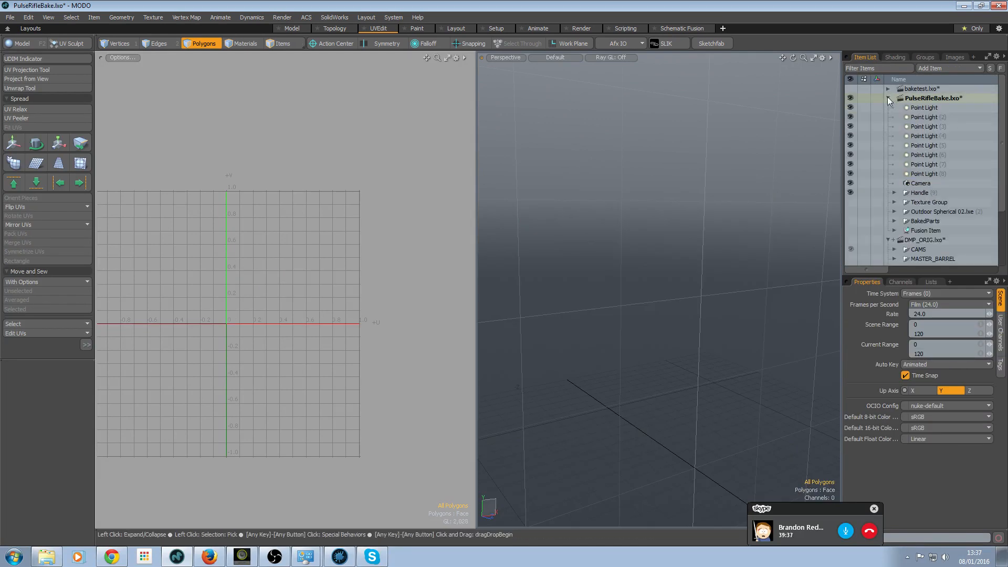
{"action": "left_click", "coordinate": [901, 58]}
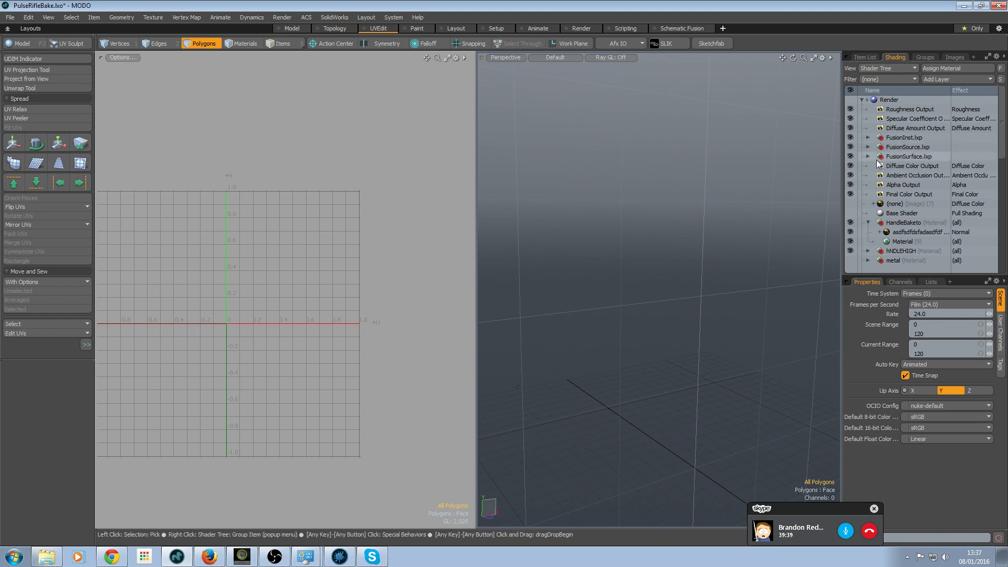
{"action": "left_click", "coordinate": [902, 231]}
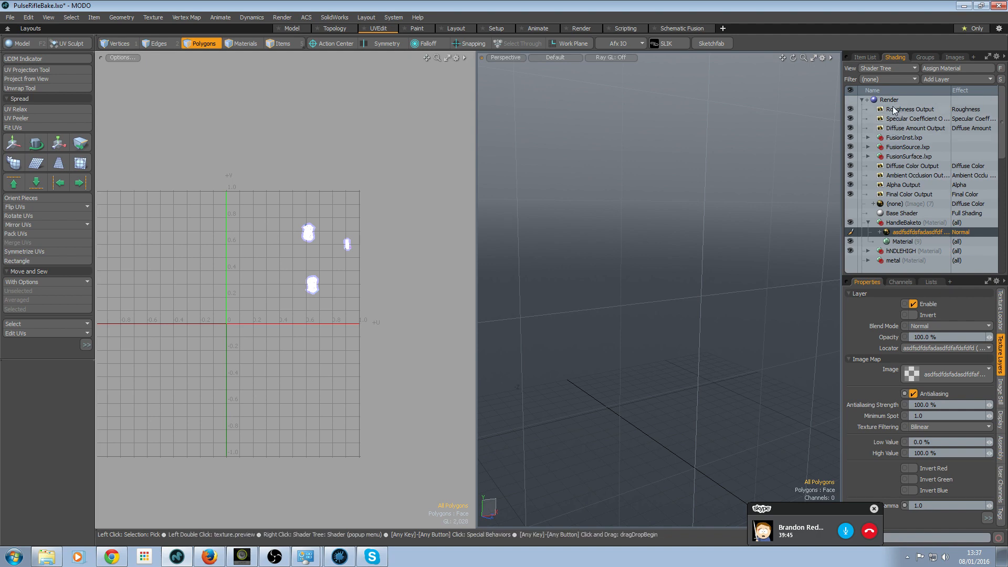
- Return to the DMP_ORIG.lxo scene and expand its OUTPUT group in the Shader Tree
{"action": "left_click", "coordinate": [864, 58]}
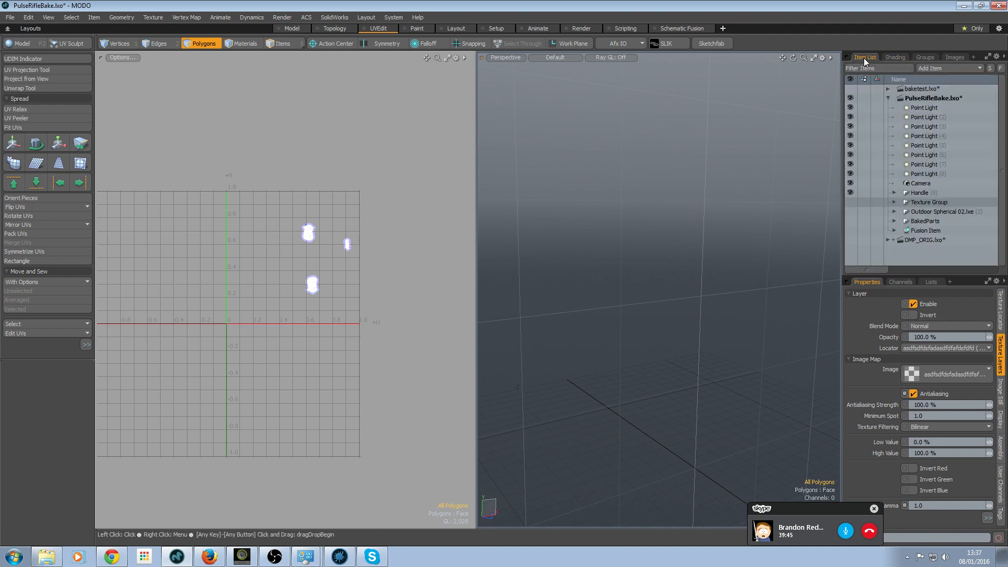
{"action": "left_click", "coordinate": [914, 241]}
{"action": "left_click", "coordinate": [895, 57]}
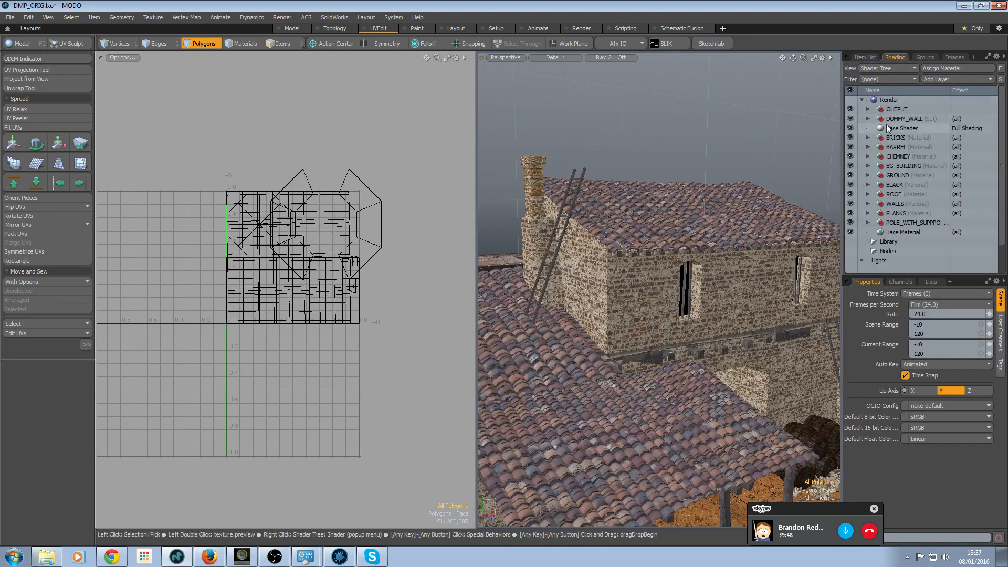
{"action": "left_click", "coordinate": [868, 109]}
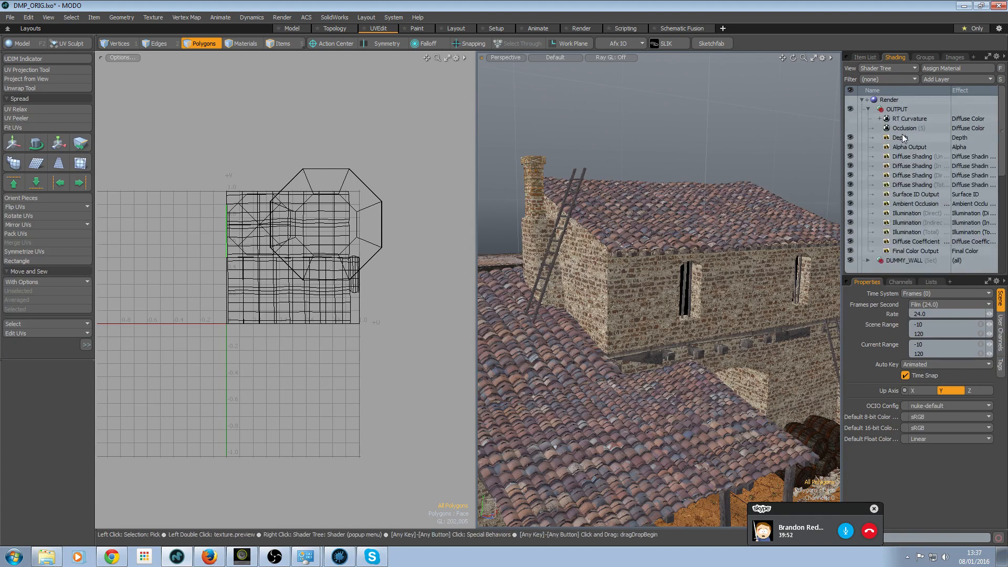
- Switch to the baketest.lxo scene, select the LoRes mesh, and select the Lo material's diffuse color image layer
{"action": "left_click", "coordinate": [859, 59]}
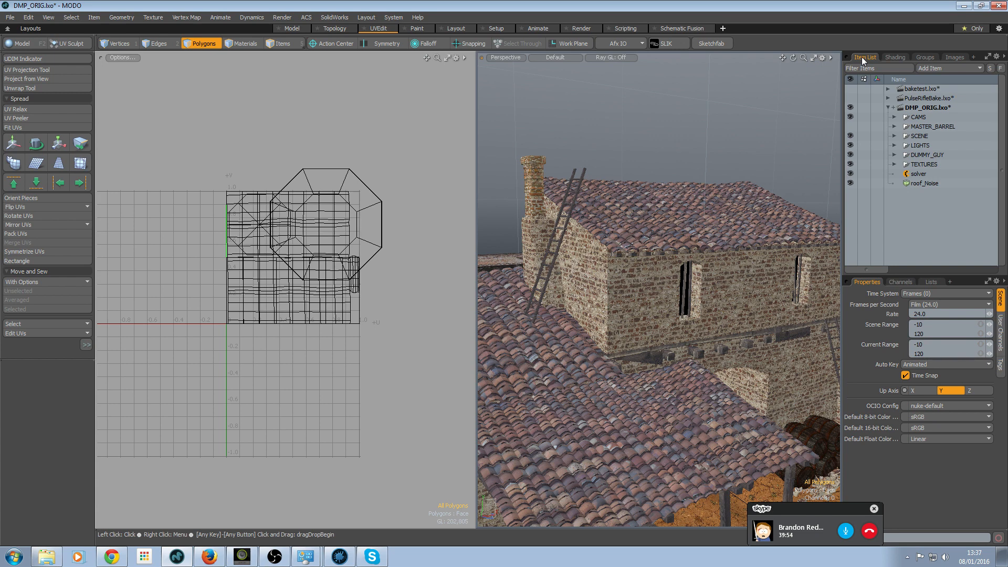
{"action": "left_click", "coordinate": [901, 88]}
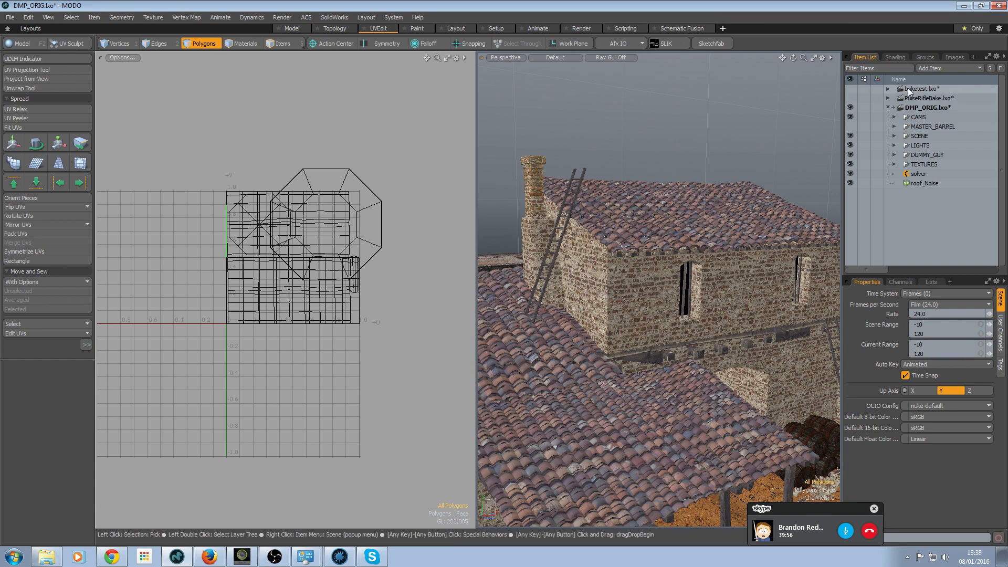
{"action": "left_click", "coordinate": [887, 89]}
{"action": "left_click", "coordinate": [913, 98]}
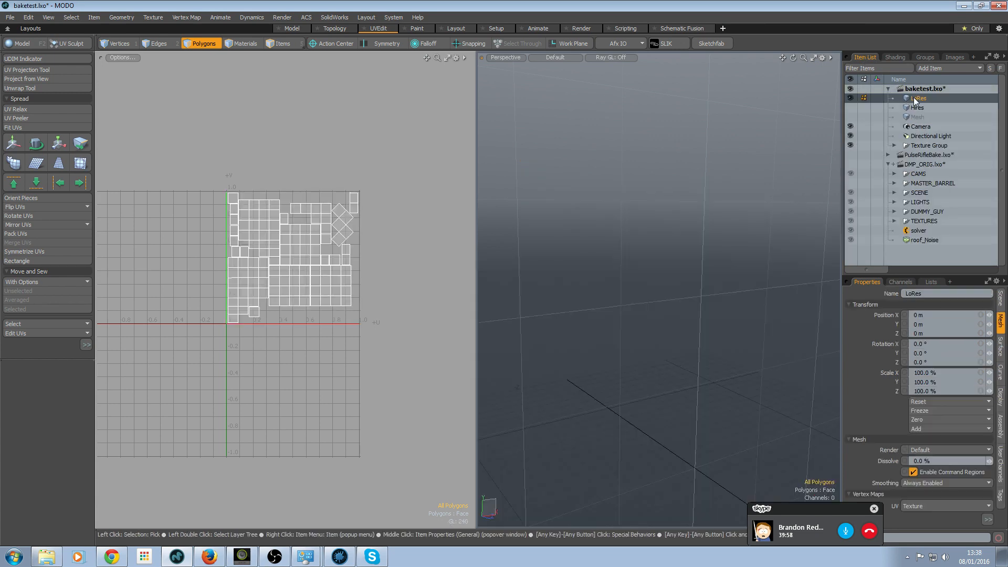
{"action": "left_click", "coordinate": [892, 58]}
{"action": "left_click", "coordinate": [914, 147]}
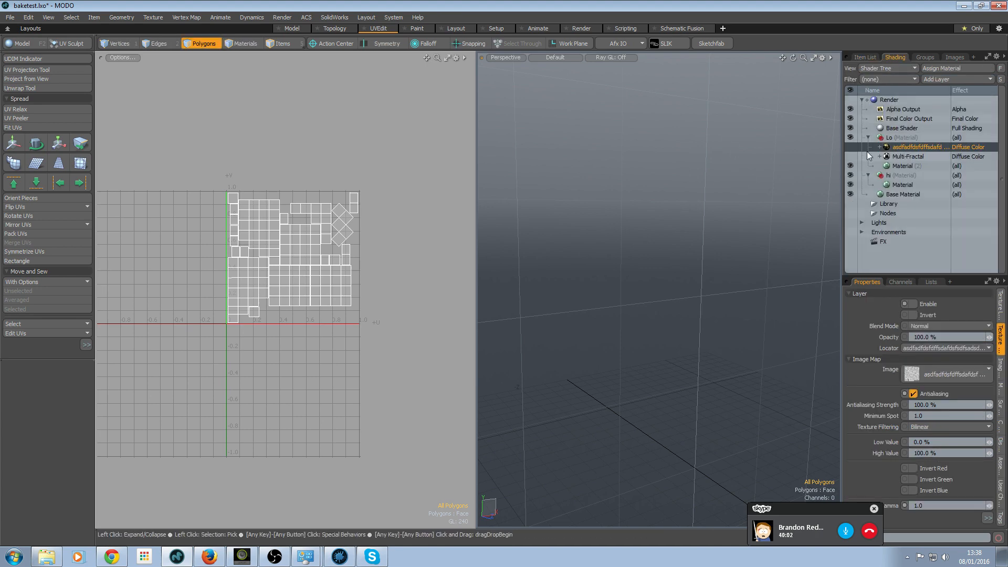
- Turn on the Lo material's diffuse color image layer and switch to the UVEdit layout
{"action": "left_click_drag", "start_coordinate": [723, 245], "coordinate": [690, 223], "text": "alt"}
{"action": "key", "text": "a"}
{"action": "left_click", "coordinate": [850, 147]}
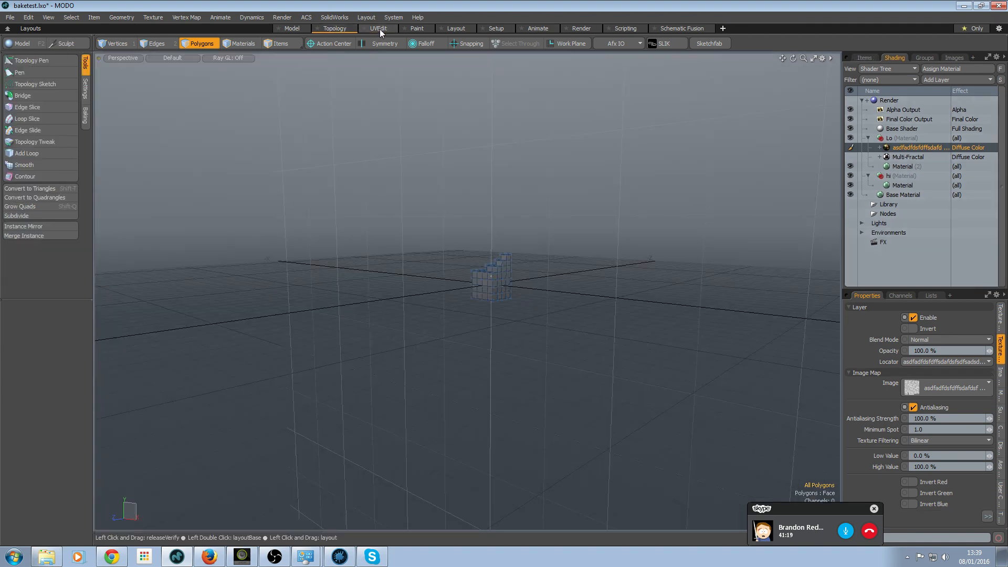
{"action": "left_click", "coordinate": [380, 30]}
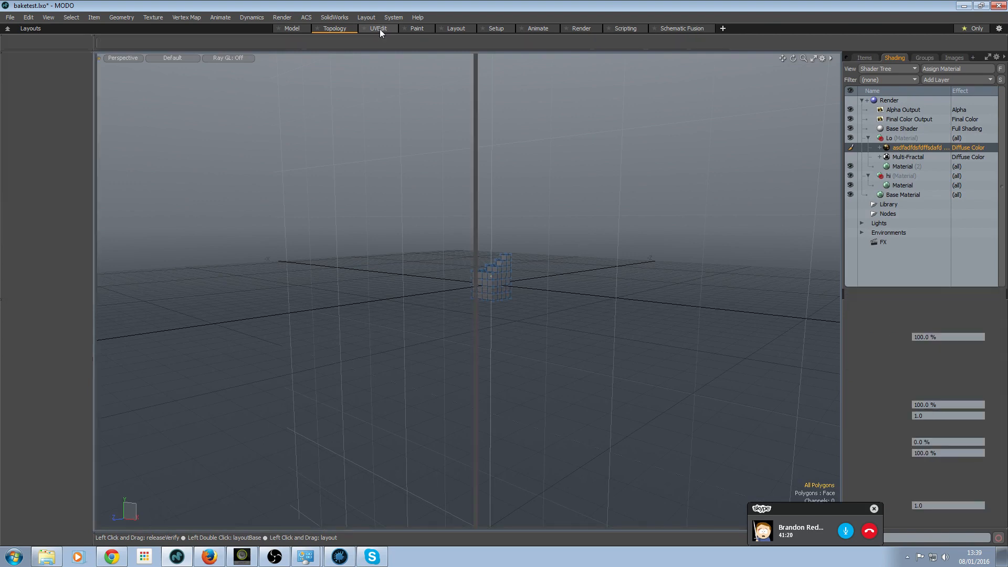